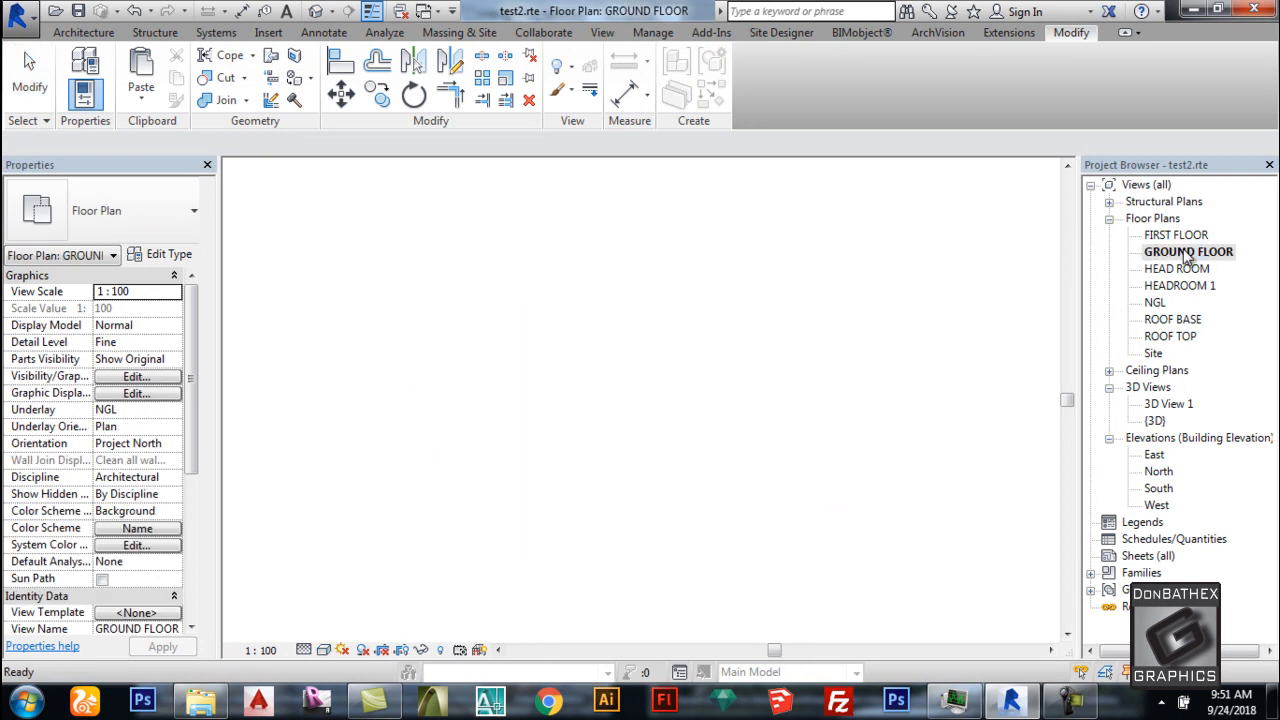
Switch to the file explorer and select Aspelund_Double_Bed.rfa inside the REVIT STUFFS folder, under Aspelund_Double_Bed_rfa and IKE050003_rfa.
scroll(515, 440, "up", 3)
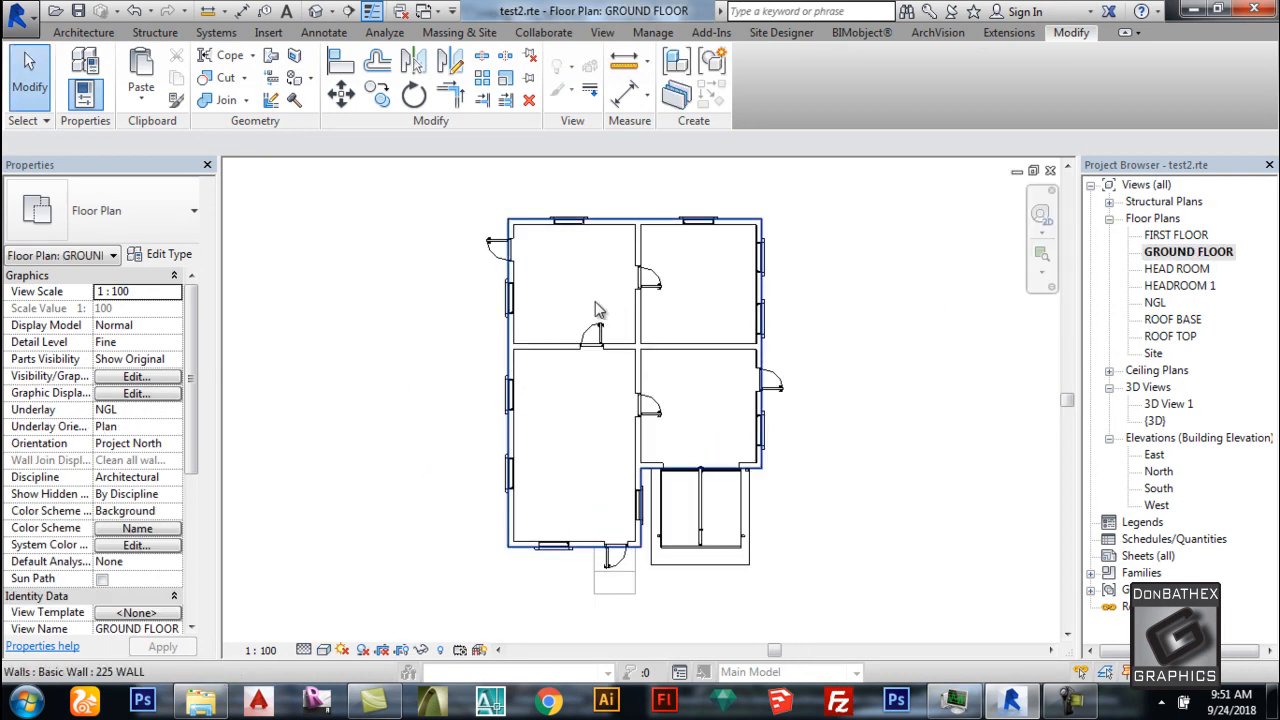
scroll(613, 242, "up", 1)
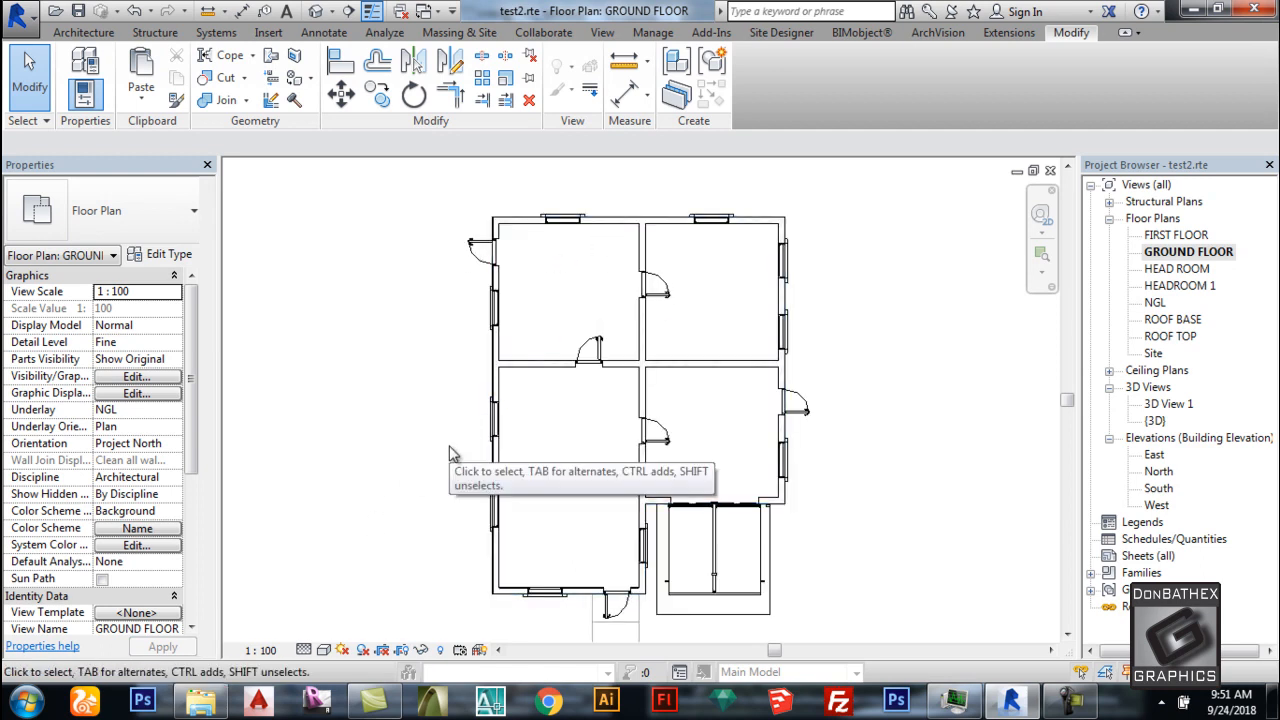
left_click(203, 704)
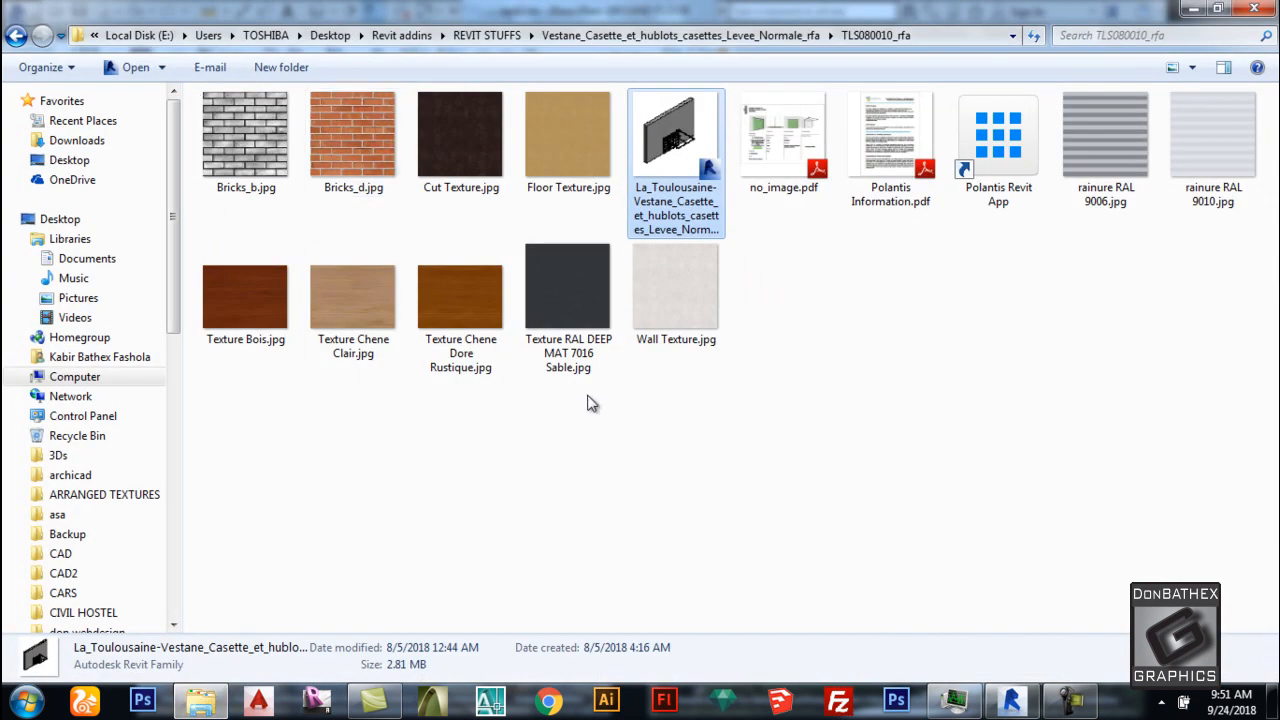
key("BackSpace")
key("BackSpace")
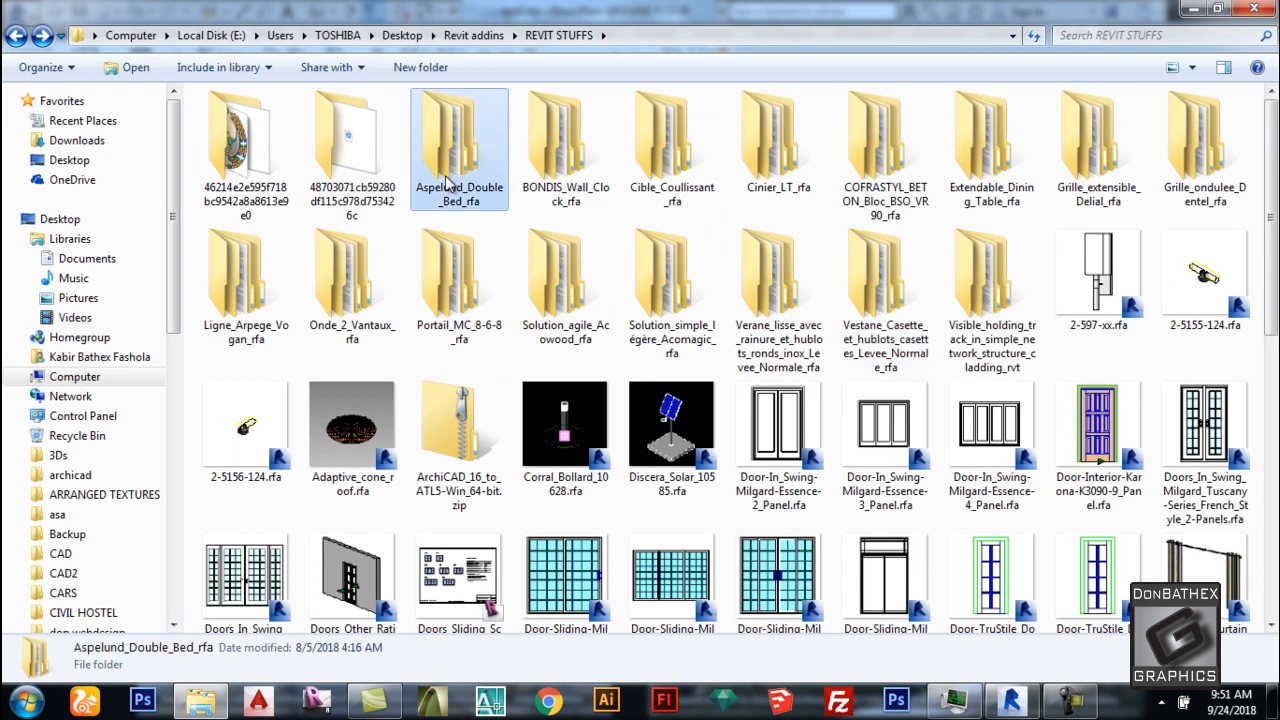
double_click(447, 183)
double_click(283, 125)
left_click(303, 247)
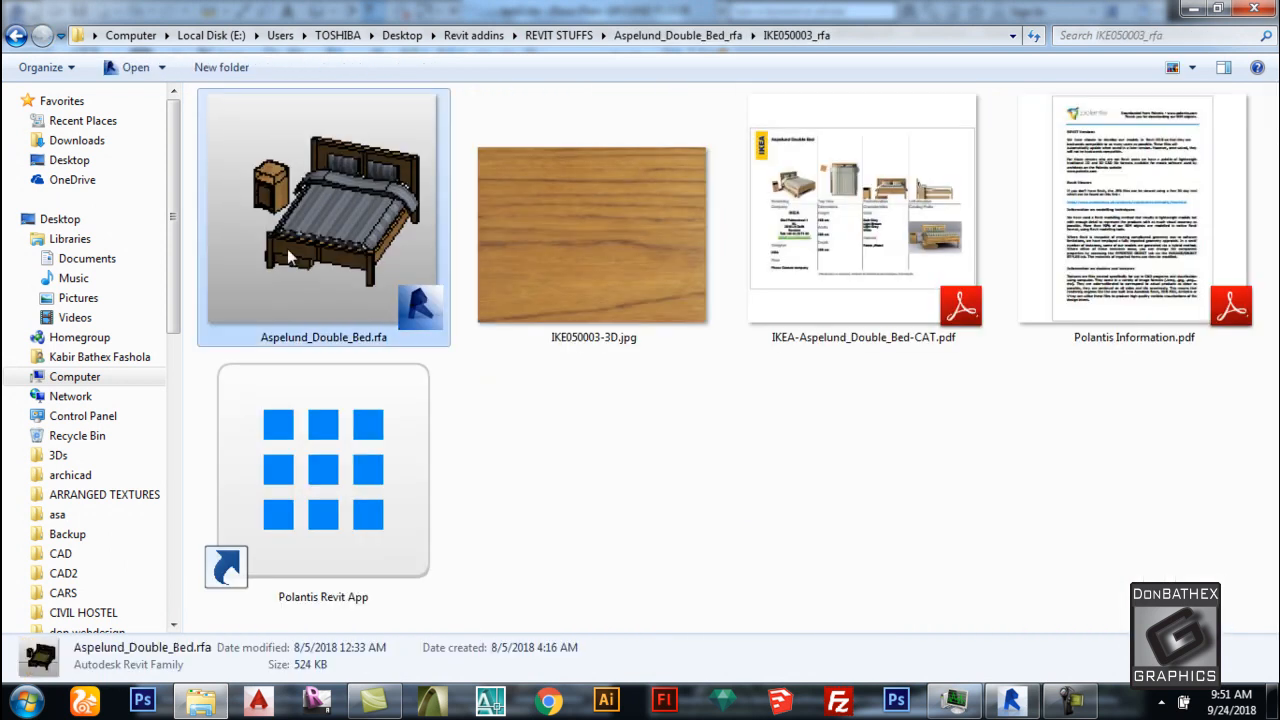
Load the double bed family into the project, overwriting the existing version and its parameter values, and place one bed in the upper-right ground floor room.
left_click_drag(421, 213, 880, 498)
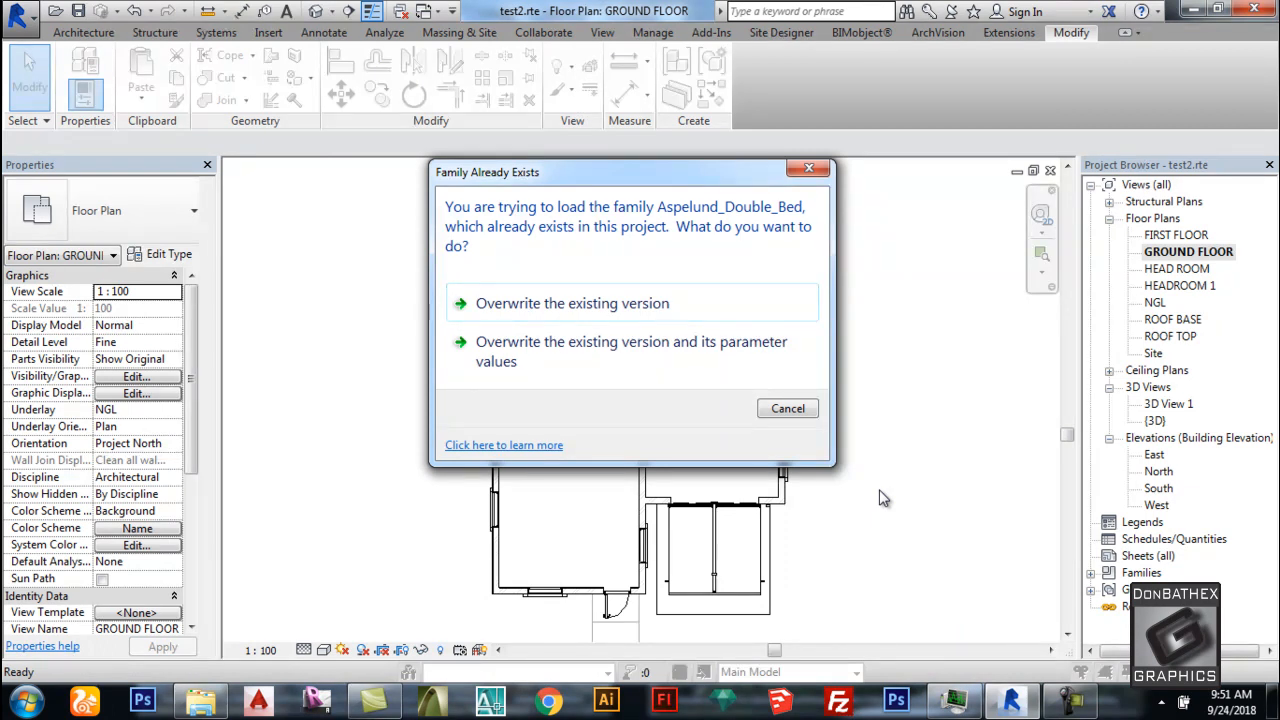
left_click(632, 338)
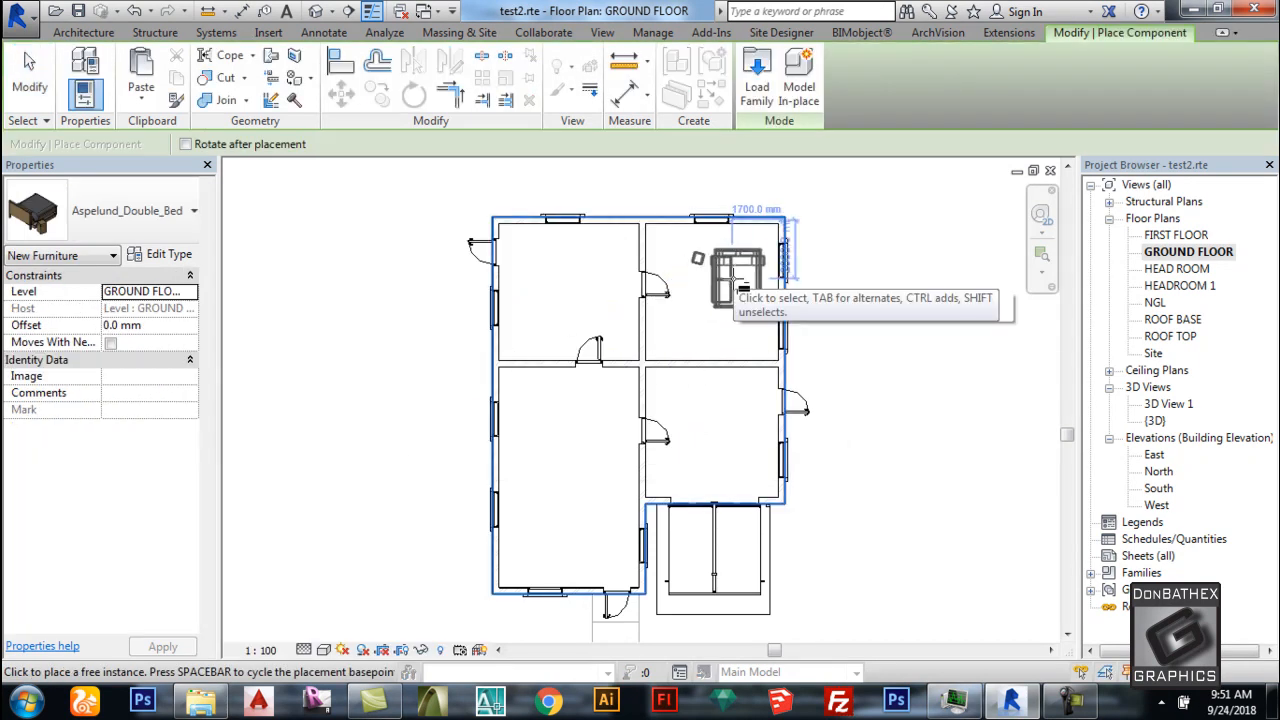
scroll(730, 262, "up", 5)
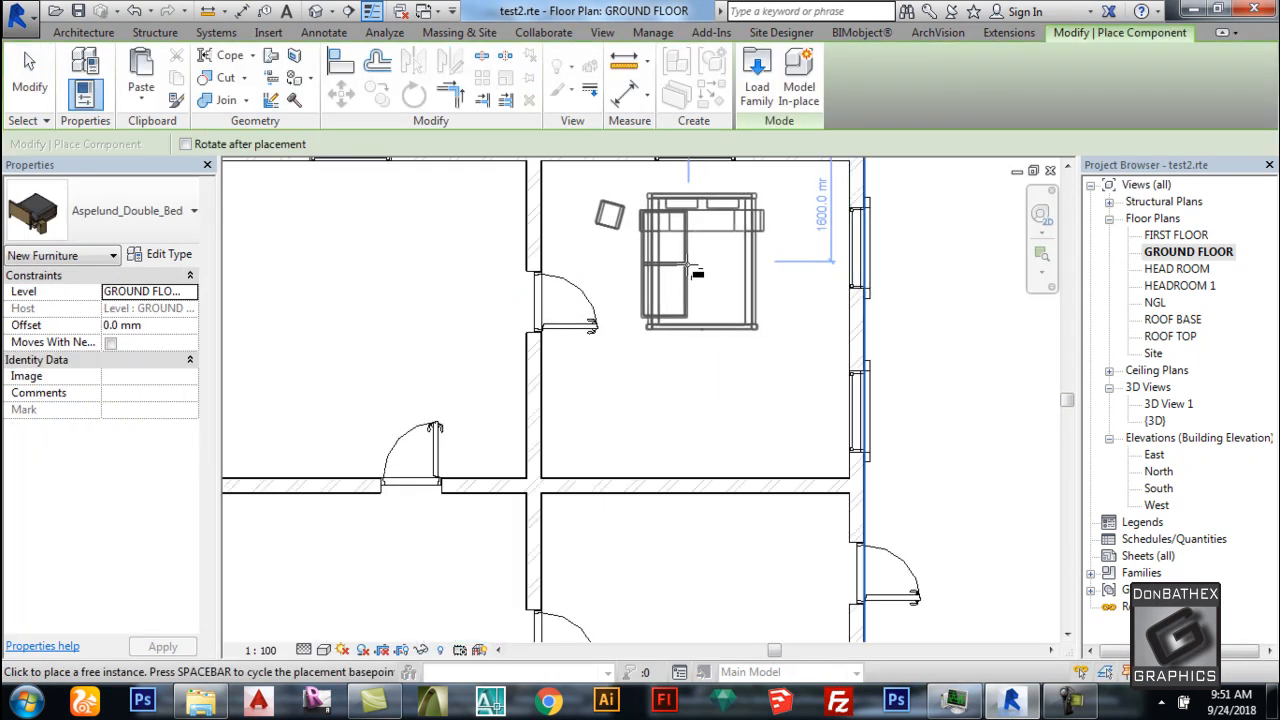
scroll(730, 262, "down", 6)
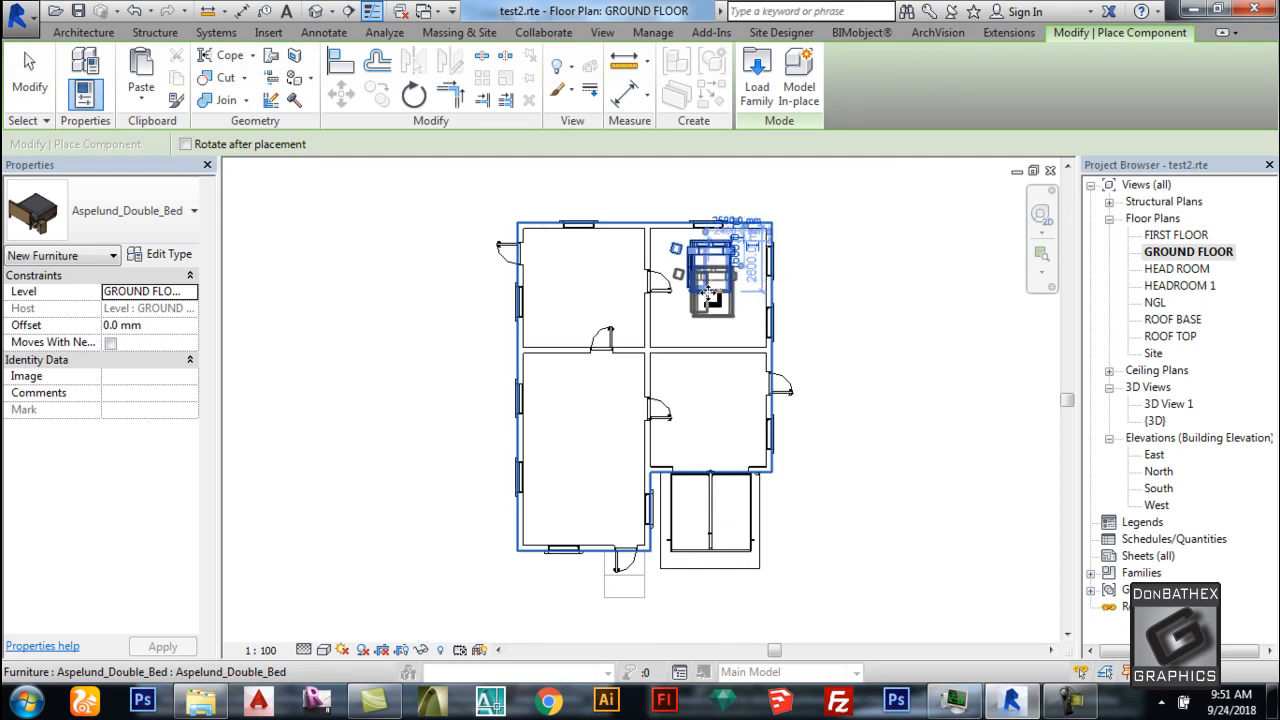
scroll(598, 258, "up", 3)
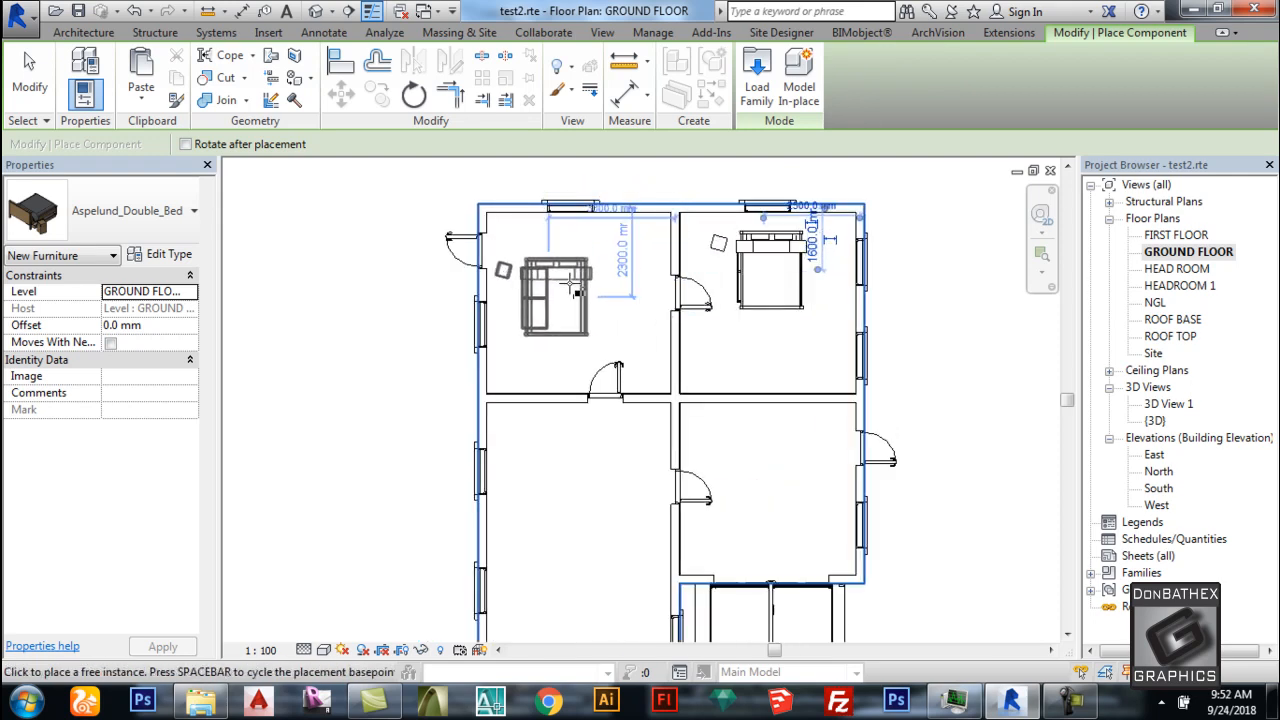
key("Escape")
key("Escape")
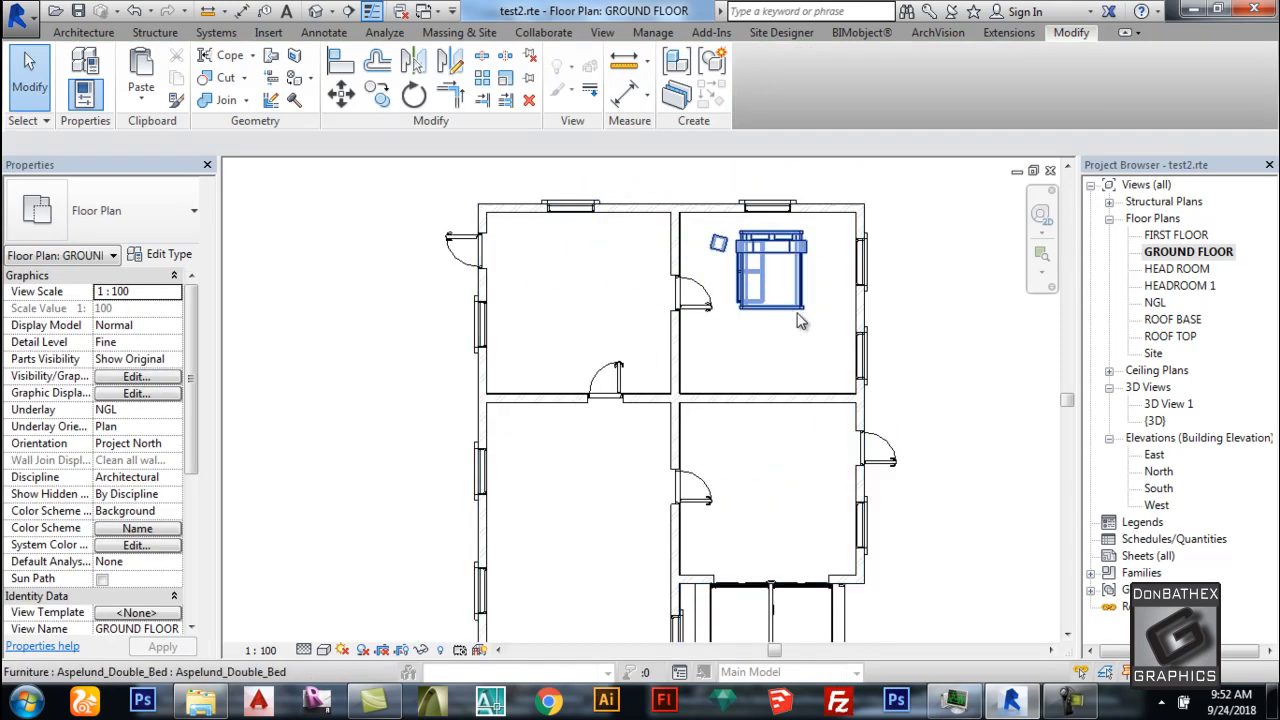
Examine the placed double bed in the ground floor plan and through the windows in the 3D view.
scroll(700, 410, "down", 3)
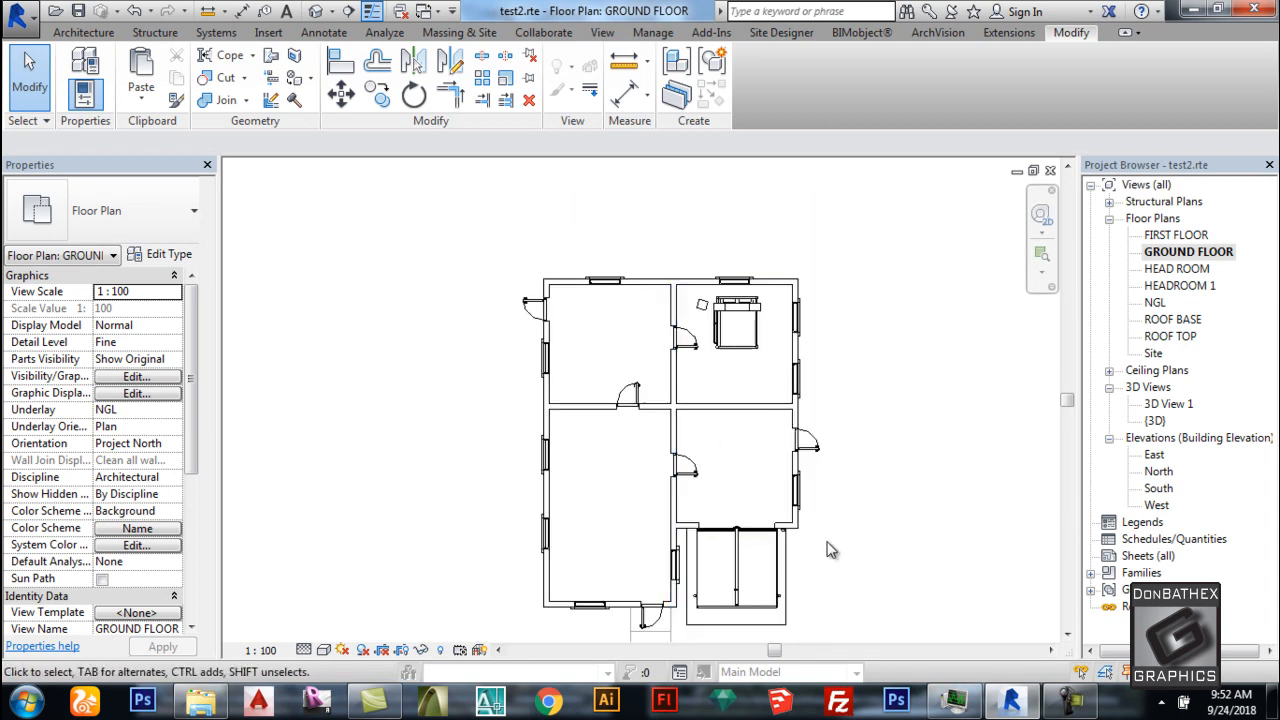
scroll(770, 298, "up", 5)
left_click(730, 335)
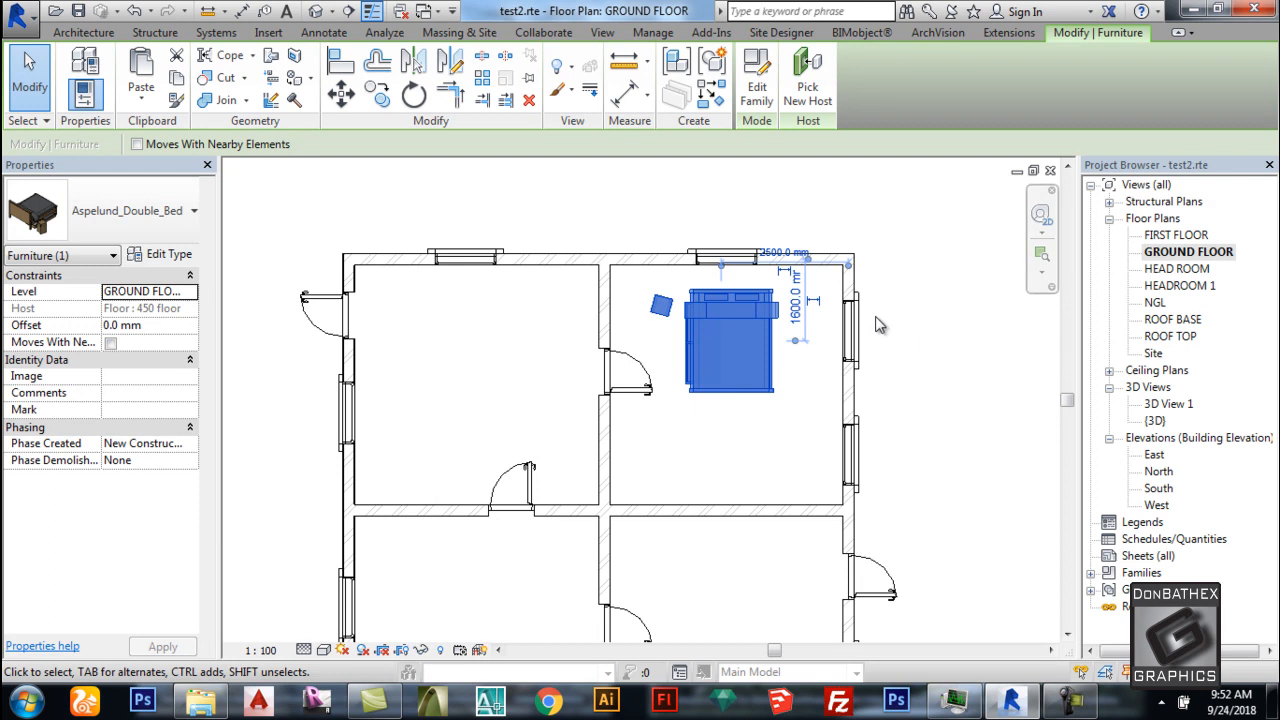
scroll(798, 337, "up", 3)
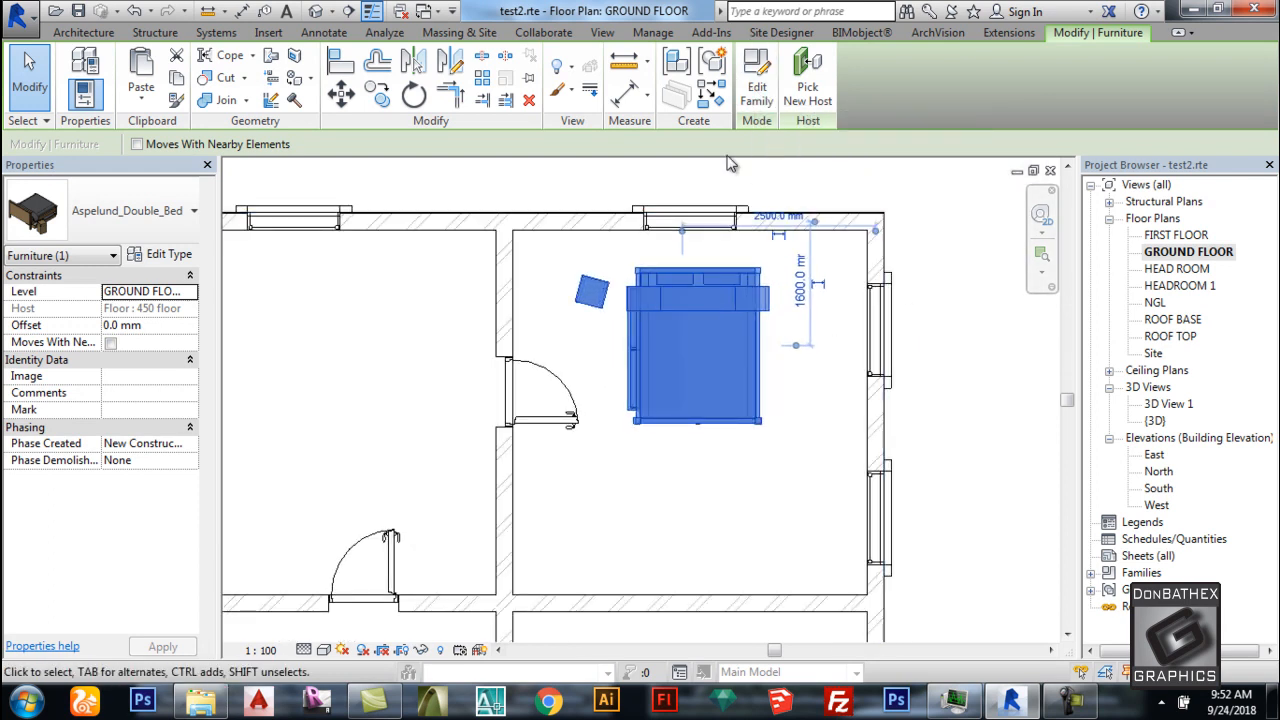
left_click(326, 14)
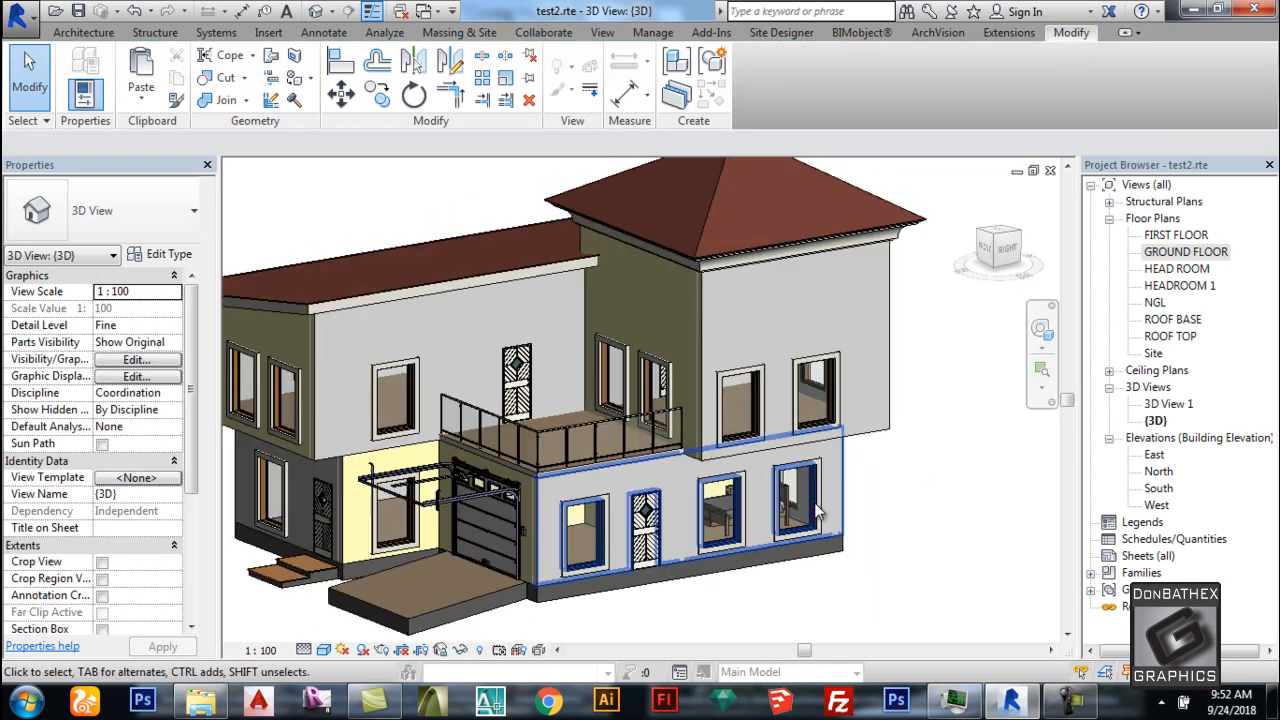
scroll(660, 505, "up", 6)
middle_click_drag(646, 499, 655, 365, "shift")
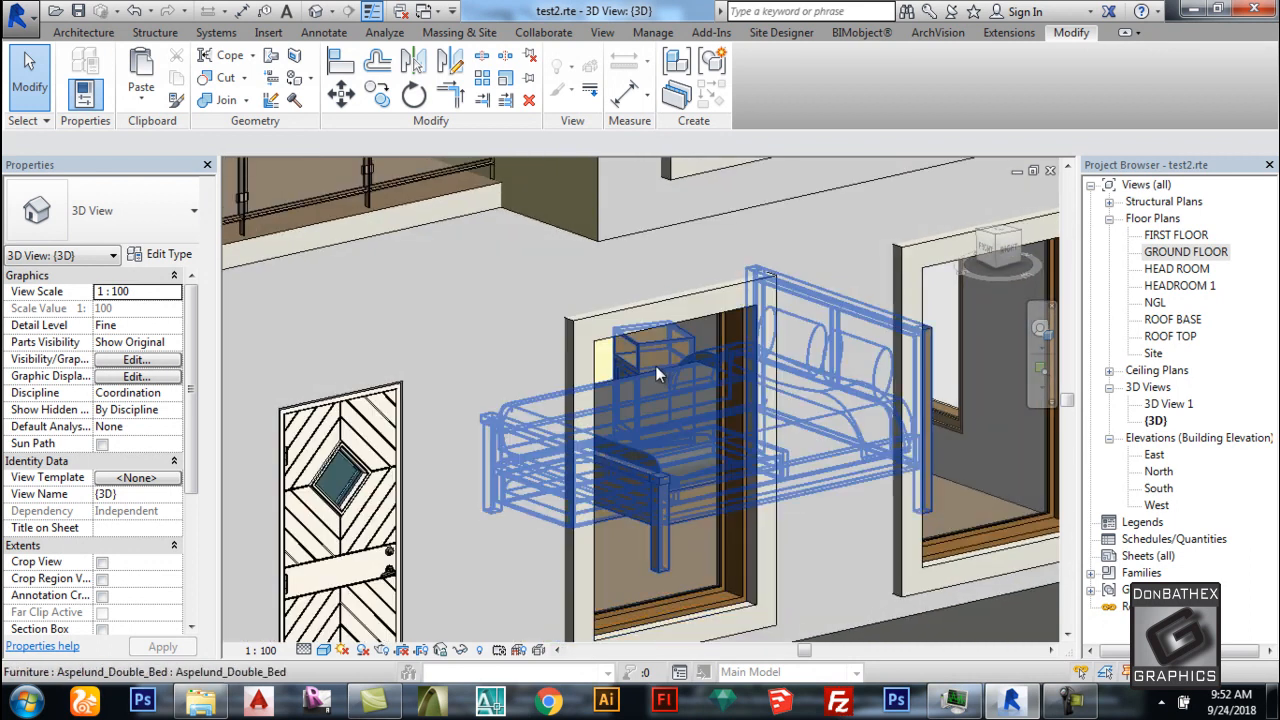
Select the double bed and move it in the GROUND FLOOR plan to outside the building, beyond the right exterior wall.
left_click(669, 472)
double_click(1205, 256)
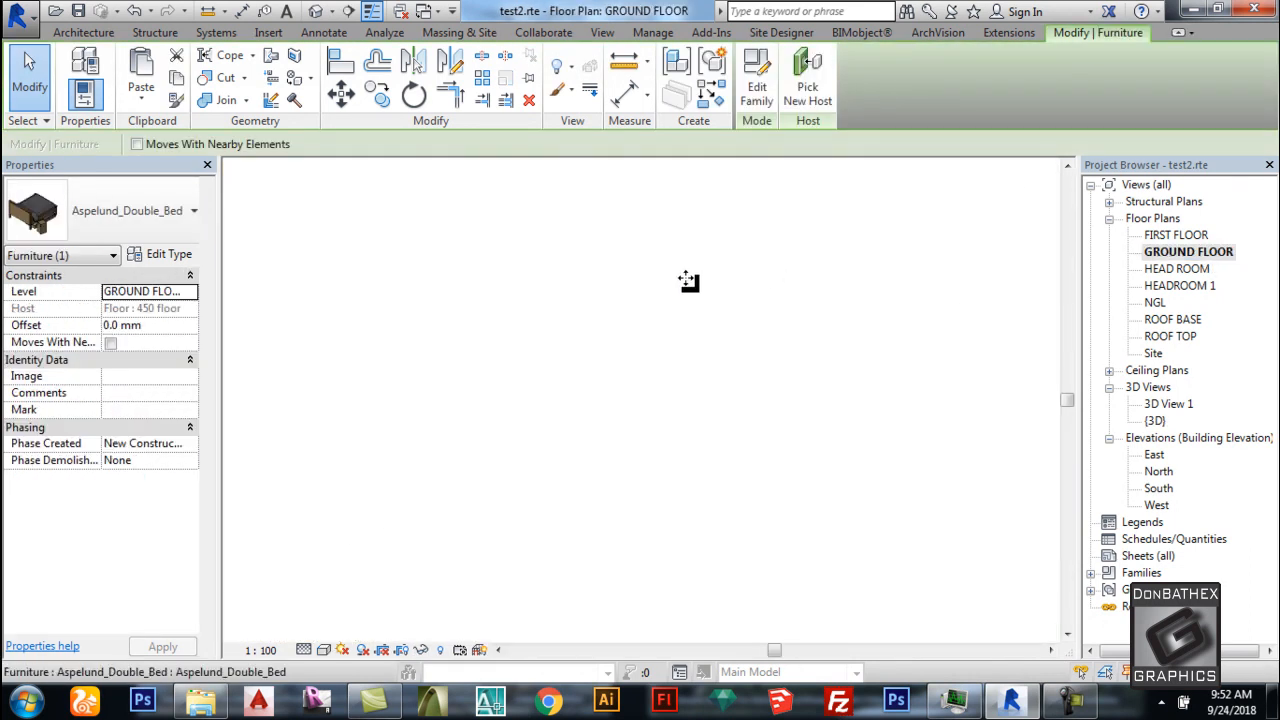
left_click_drag(689, 316, 901, 329)
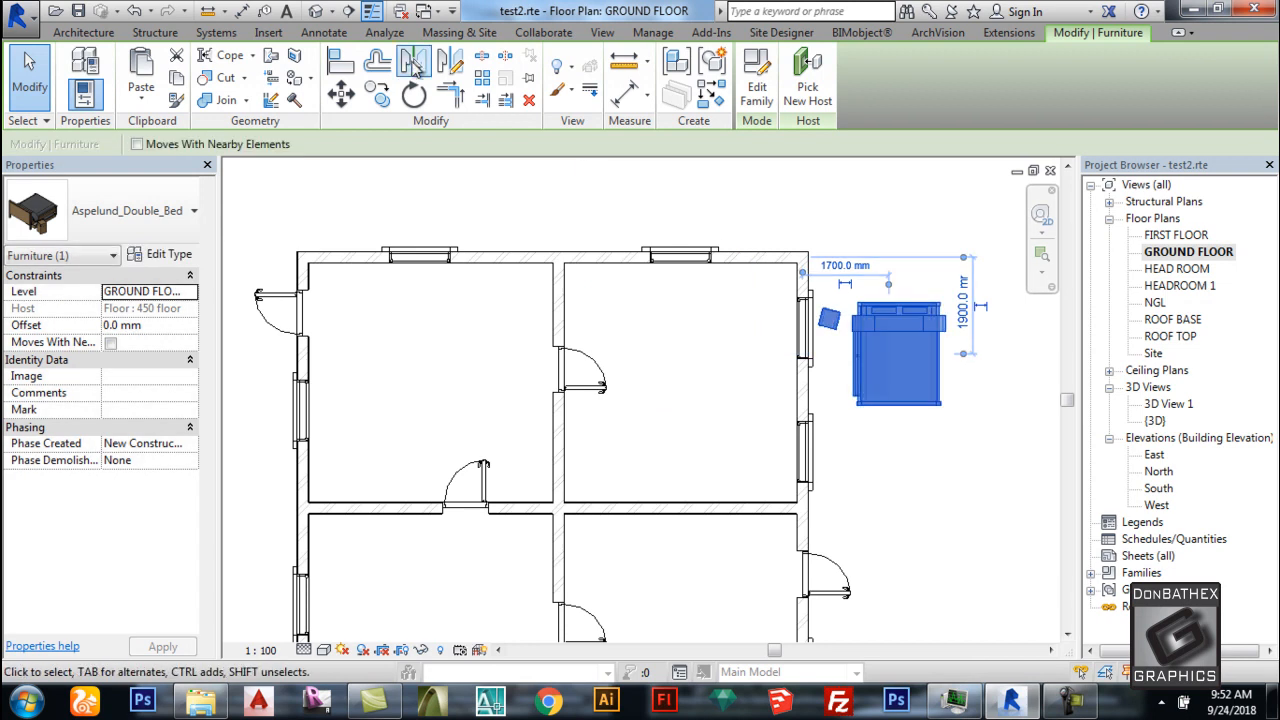
Show the relocated double bed beside the house in 3D and open its family for editing.
left_click(316, 12)
scroll(336, 458, "down", 4)
middle_click_drag(759, 578, 763, 527, "shift")
left_click(721, 450)
left_click_drag(731, 457, 863, 464)
left_click(799, 358)
left_click(843, 420)
left_click(757, 80)
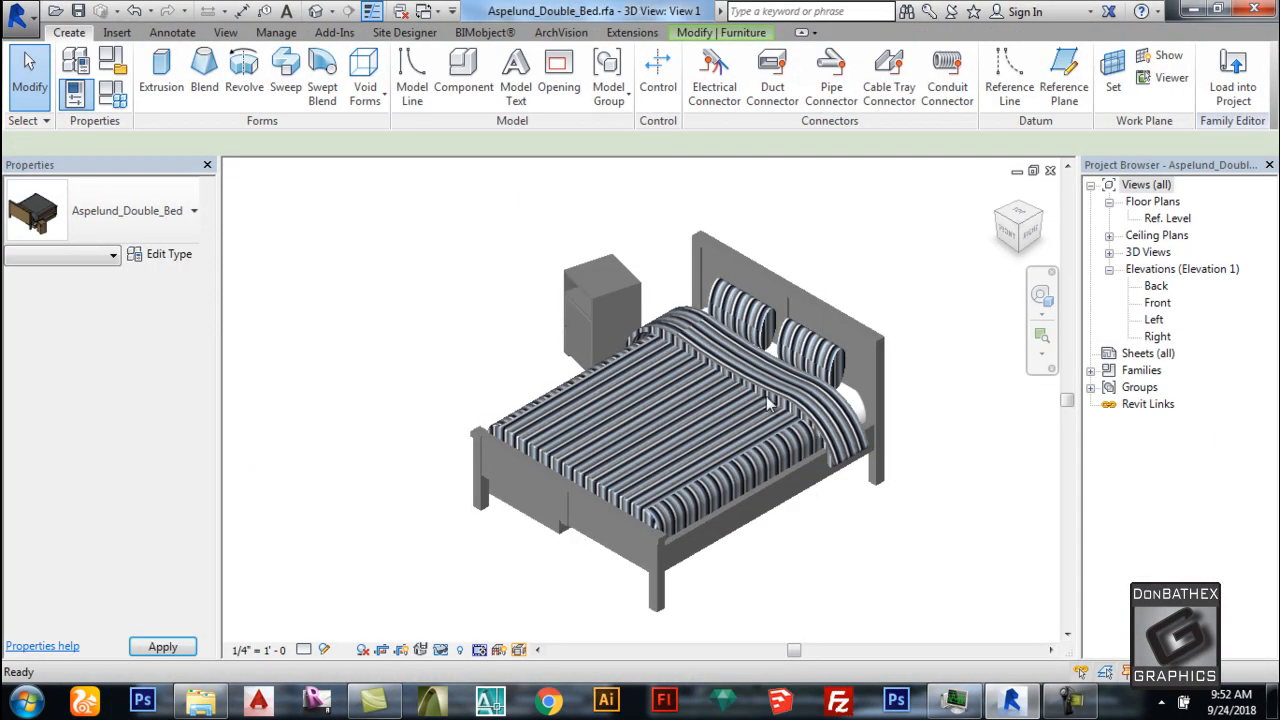
In the top view of the bed family, make three copies of the nightstand: one across from it and two beside the bed's lower half.
middle_click_drag(744, 407, 438, 410, "shift")
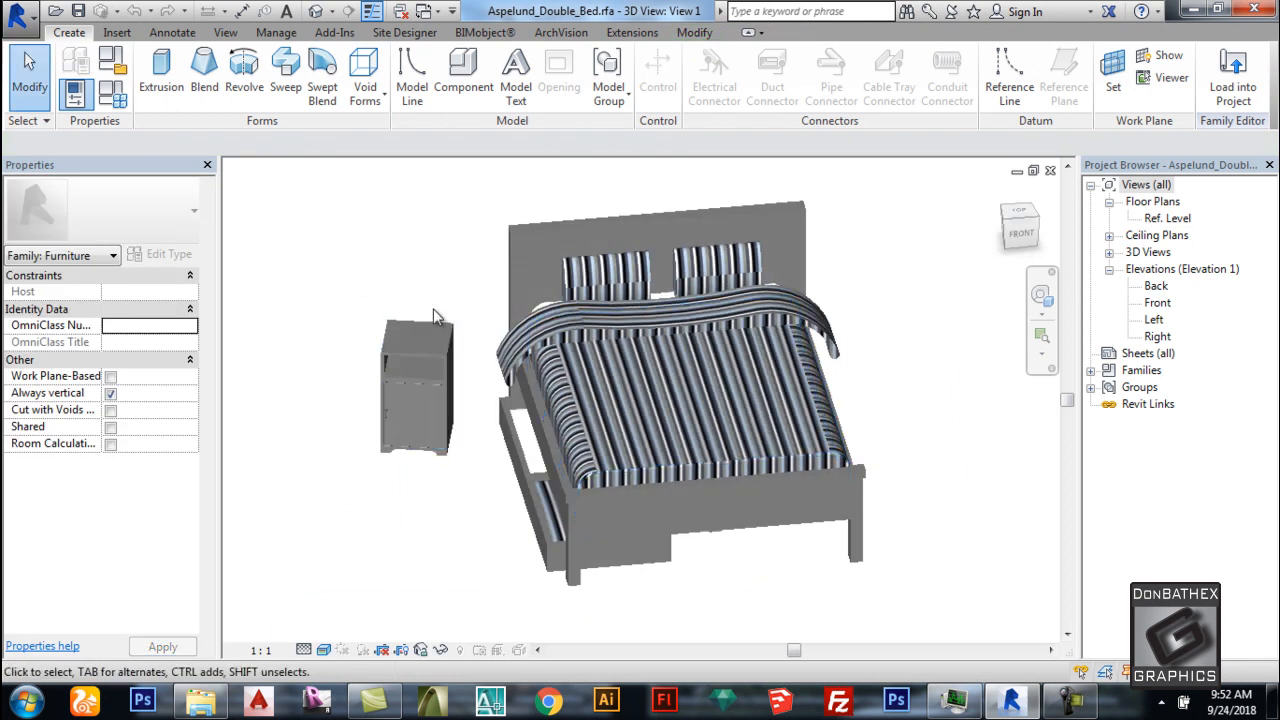
left_click(1031, 221)
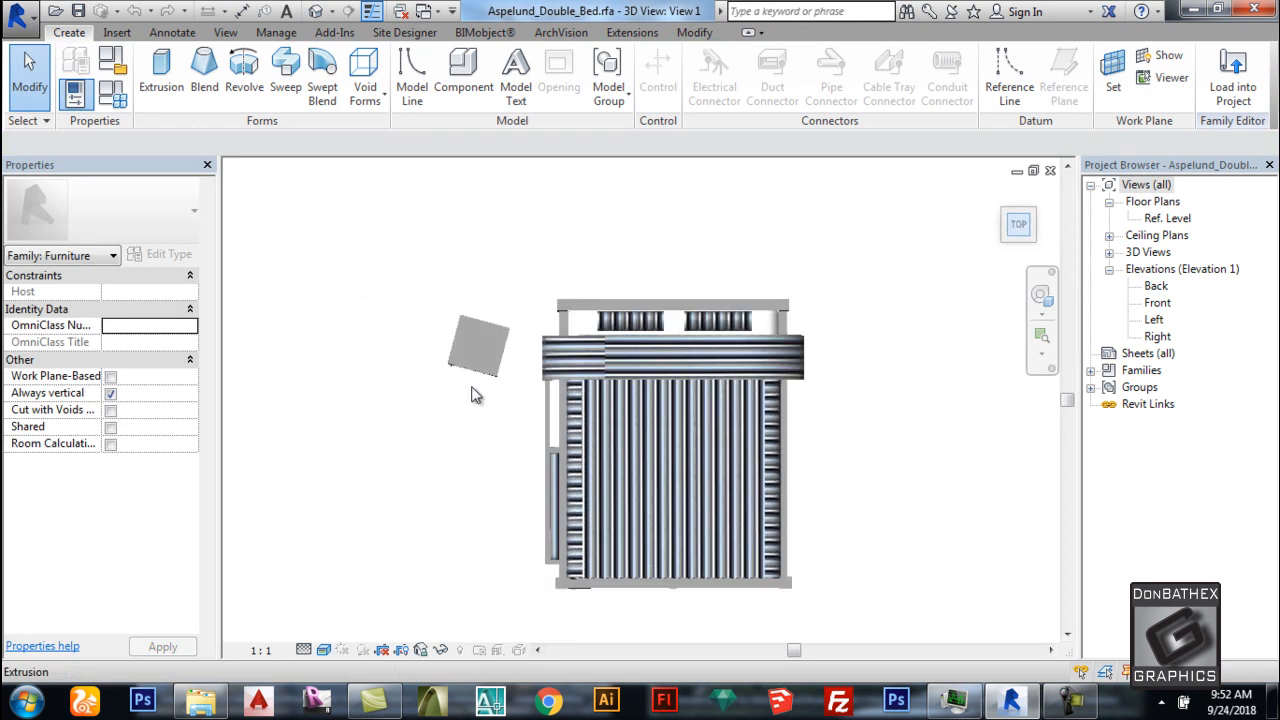
left_click_drag(523, 366, 438, 230)
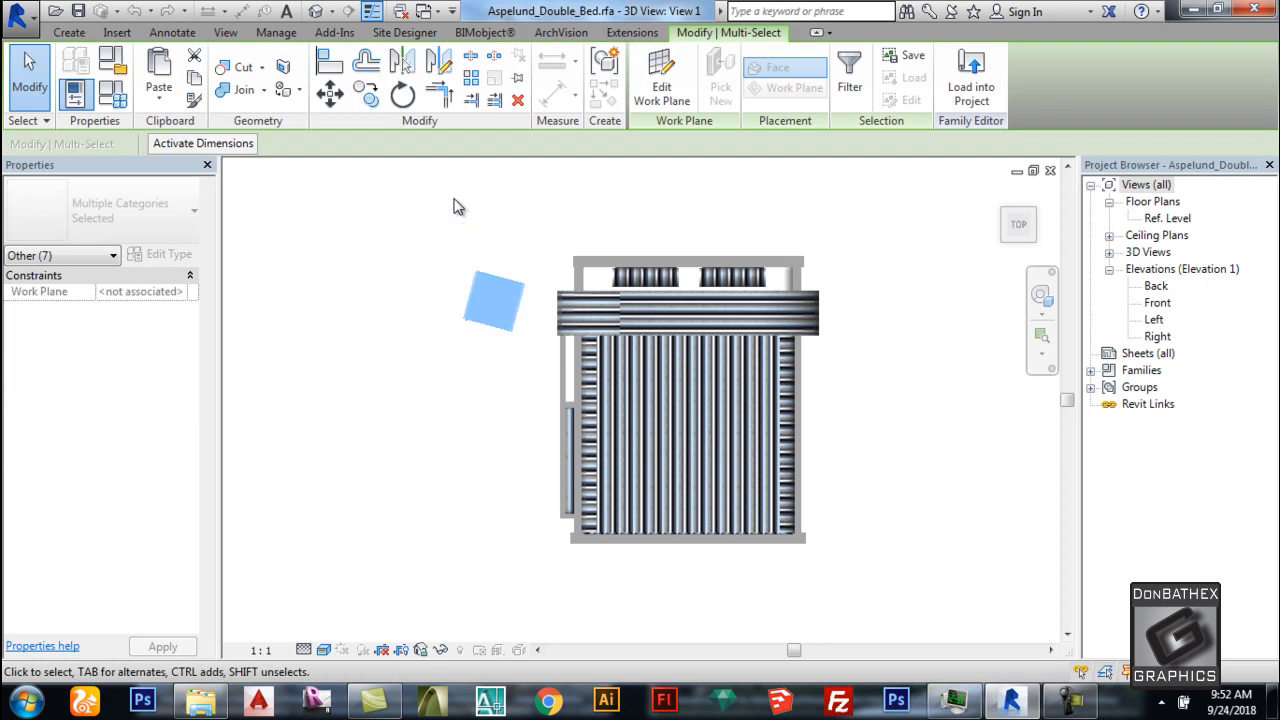
left_click(366, 93)
left_click(468, 283)
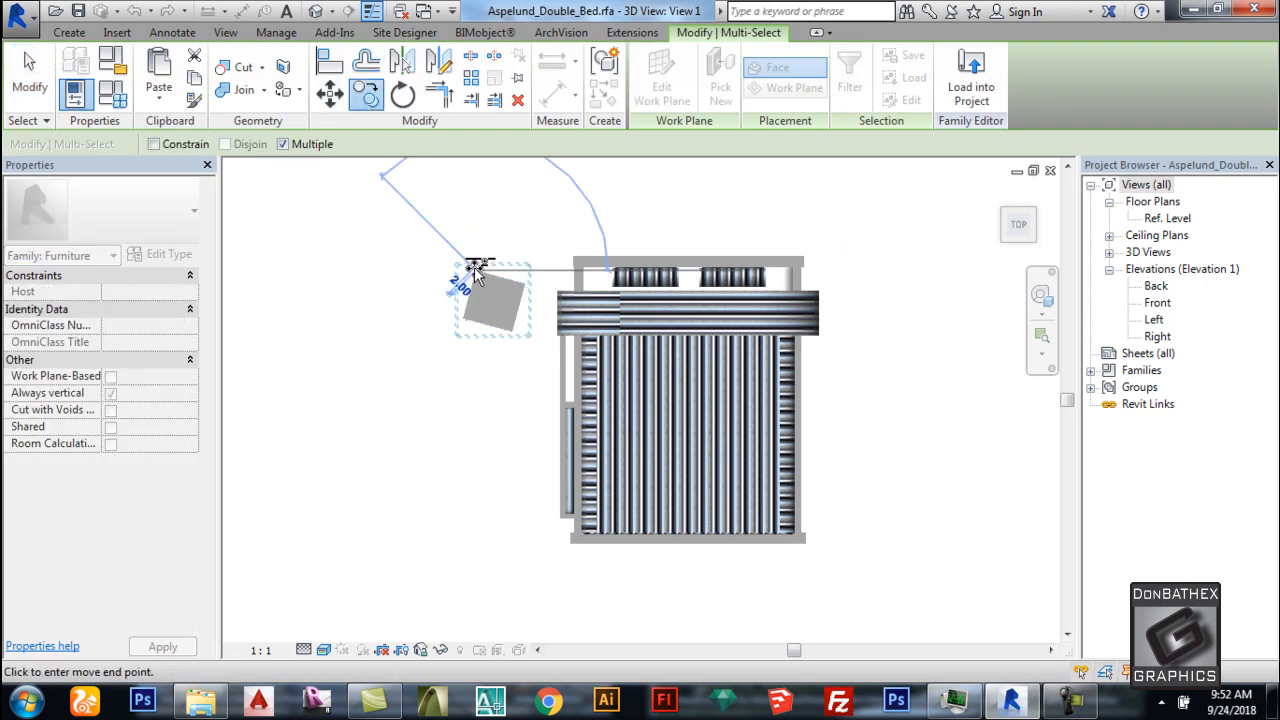
left_click(878, 298)
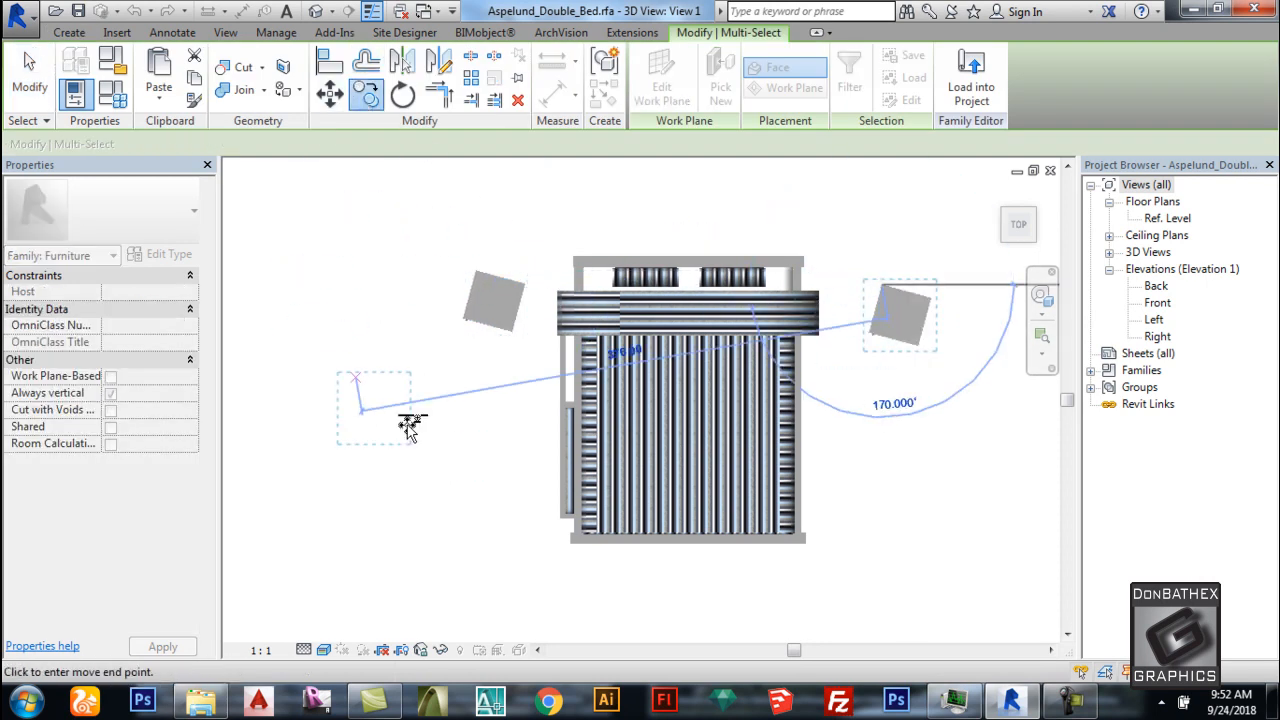
left_click(482, 455)
left_click(865, 475)
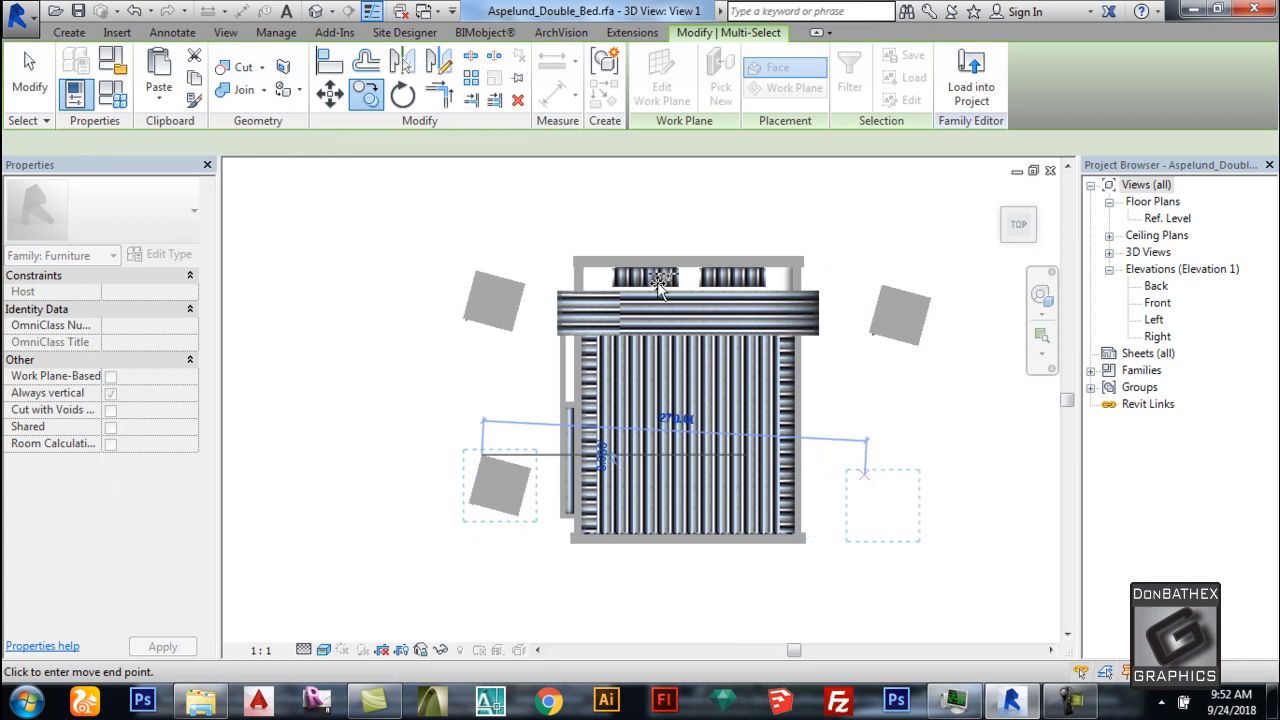
key("Escape")
key("Escape")
Load the edited bed family into test2.rte, overwriting the existing version and its parameter values.
middle_click_drag(793, 404, 795, 465, "shift")
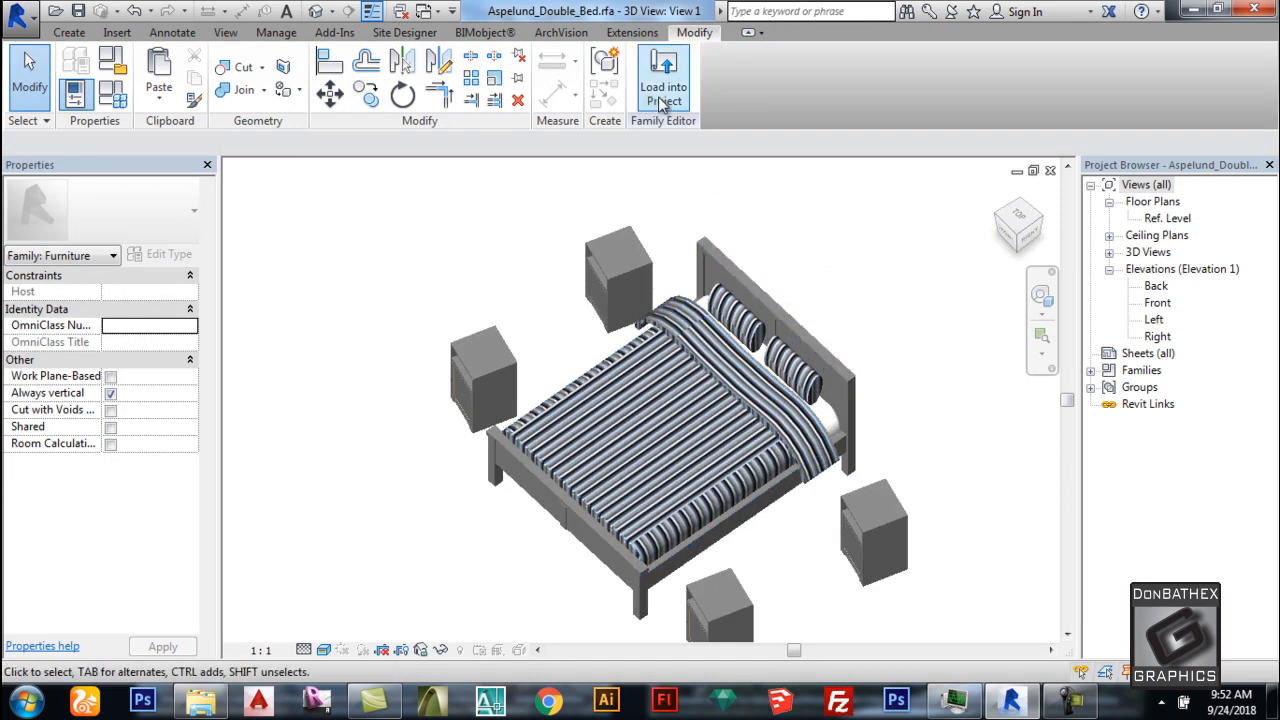
left_click(674, 103)
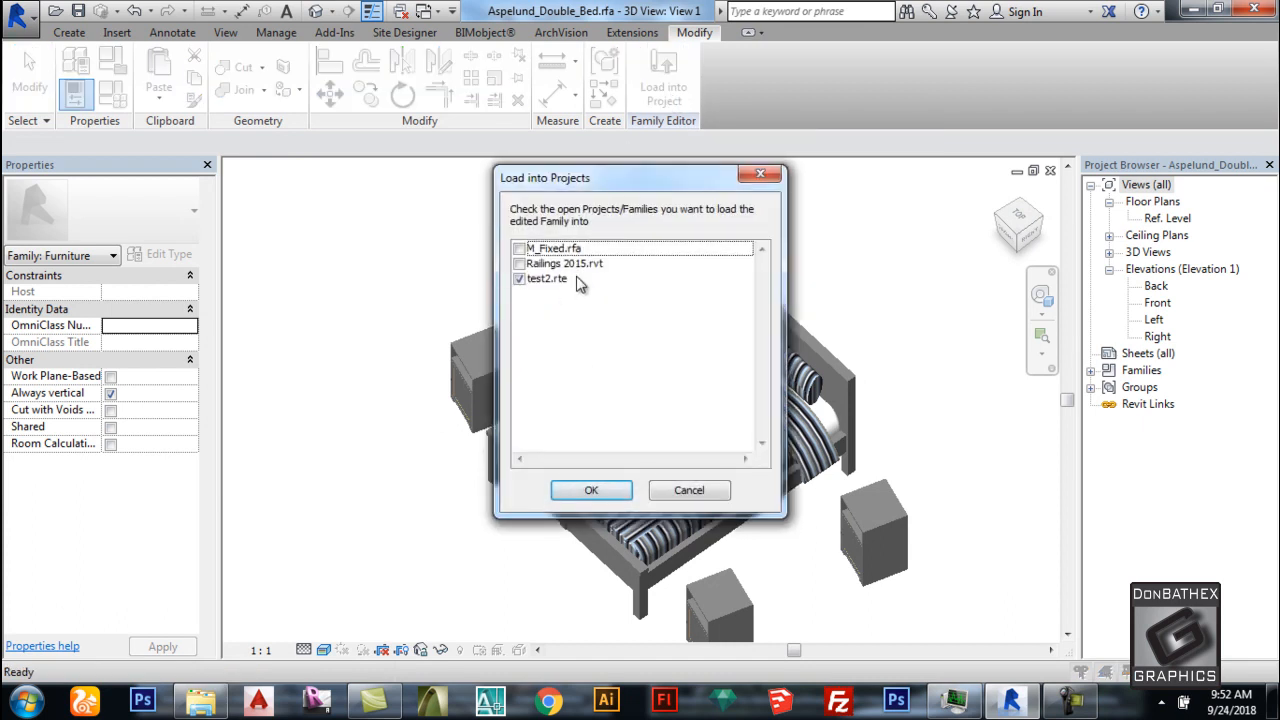
left_click(622, 490)
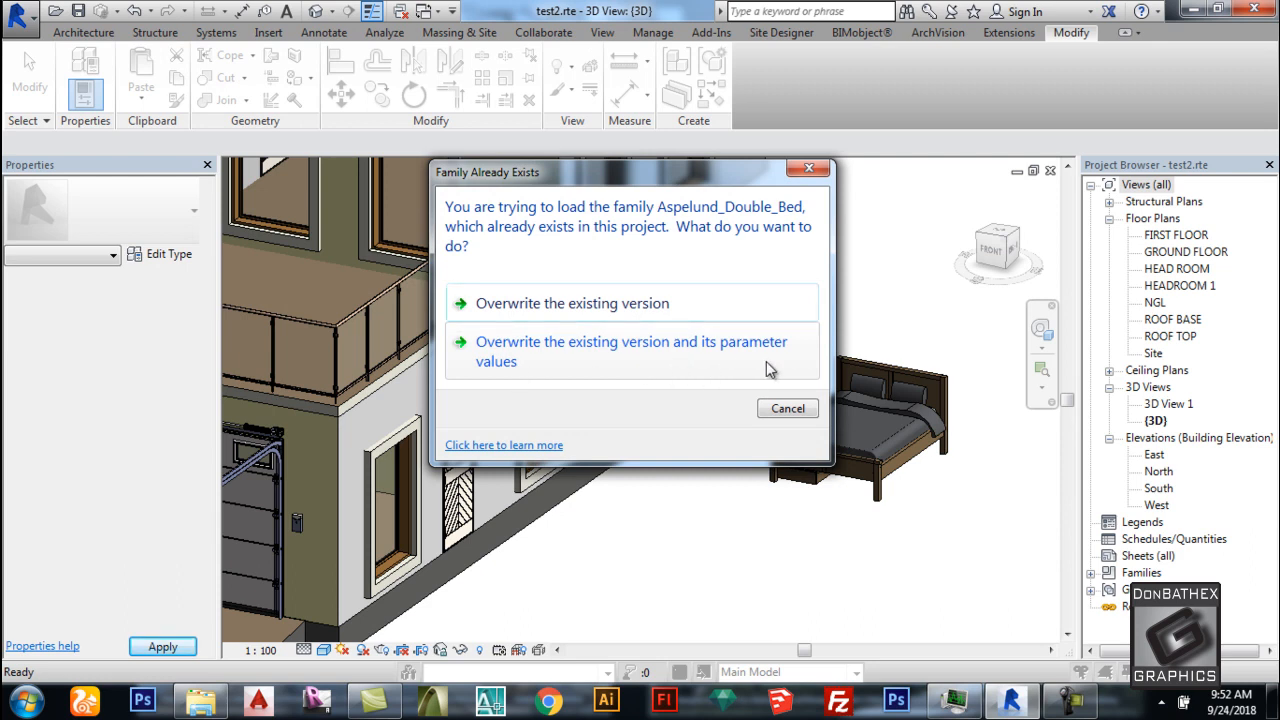
left_click(545, 370)
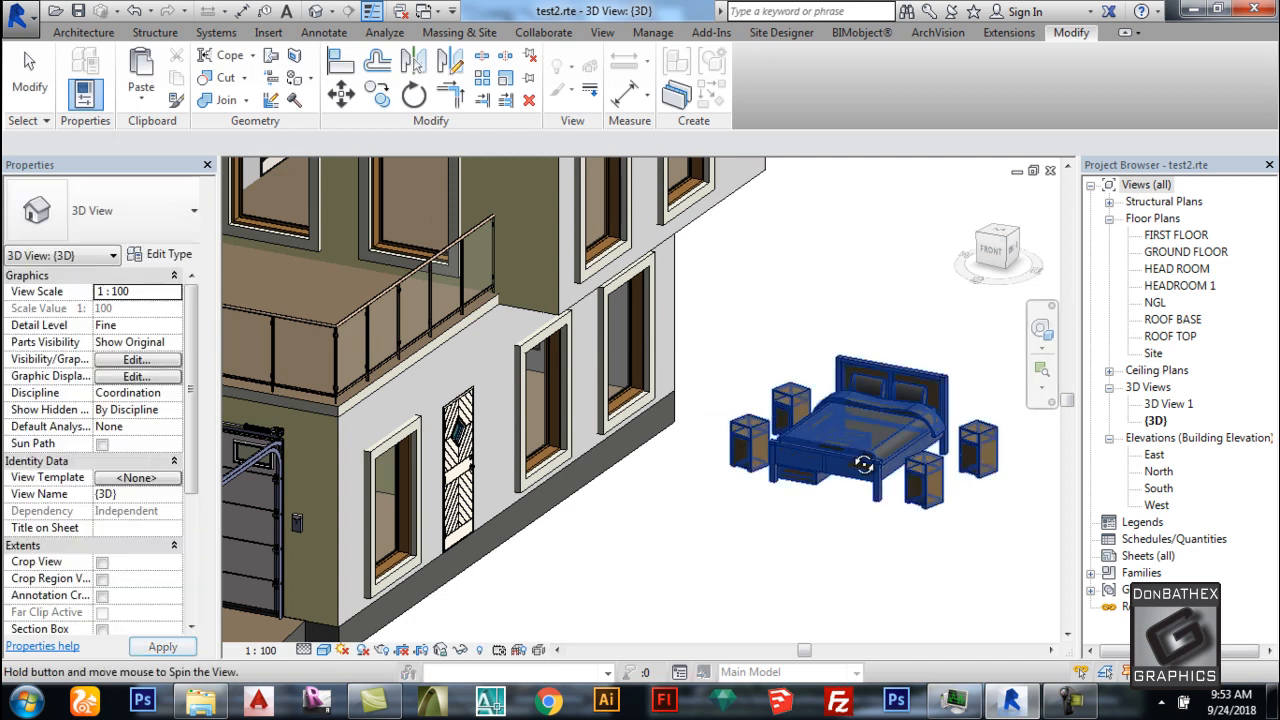
Check the updated bed set in 3D, and move it back into the upper-right room of the GROUND FLOOR plan.
middle_click_drag(850, 438, 868, 425, "shift")
scroll(845, 250, "up", 5)
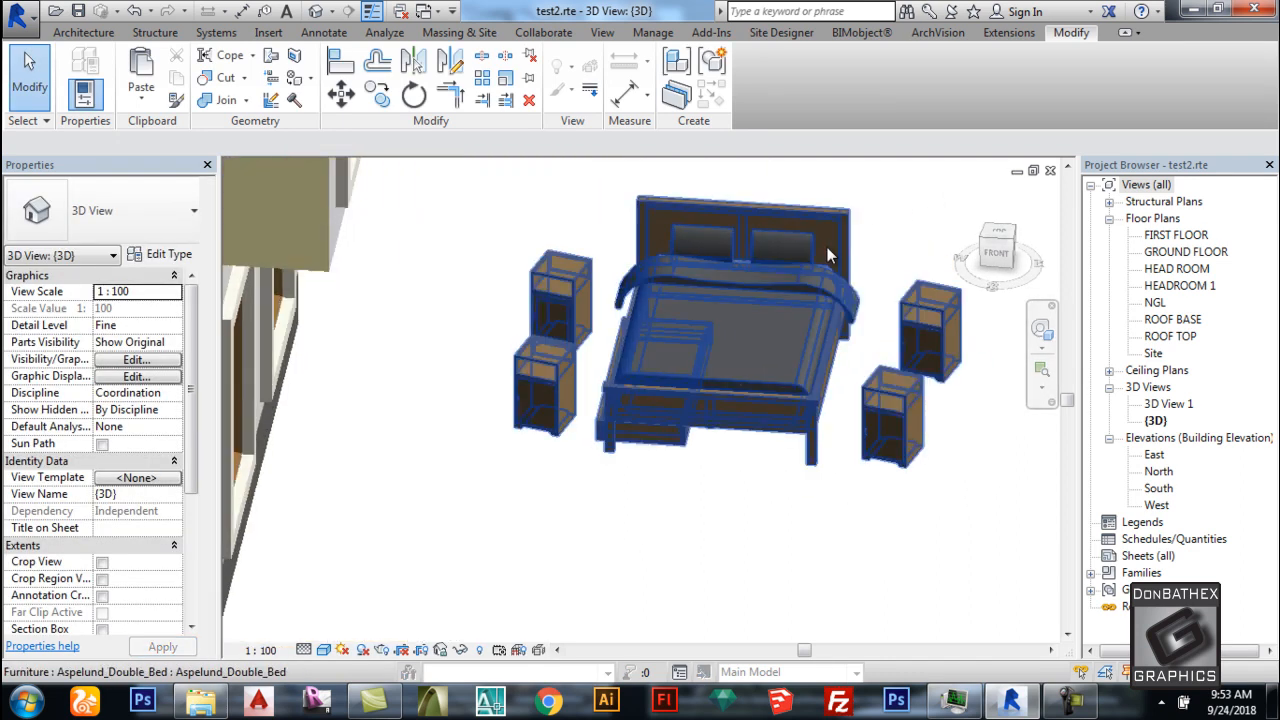
scroll(885, 370, "down", 8)
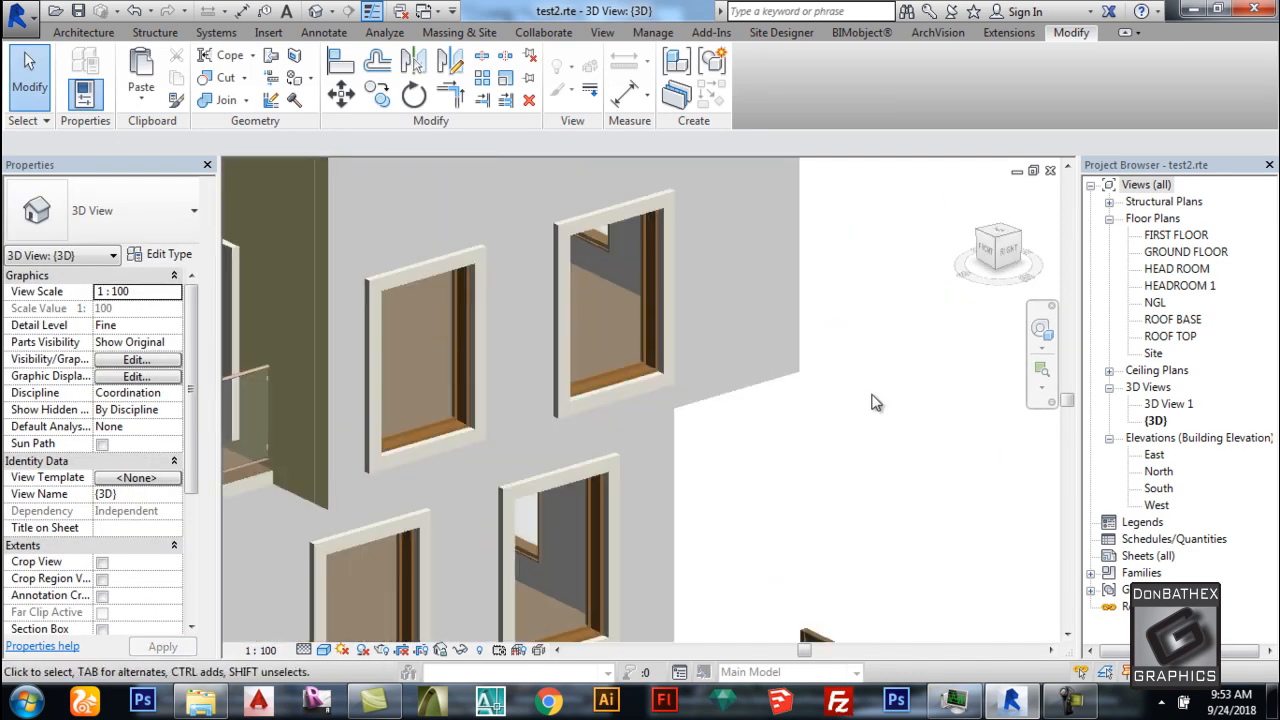
scroll(880, 408, "down", 2)
left_click(838, 545)
double_click(1166, 256)
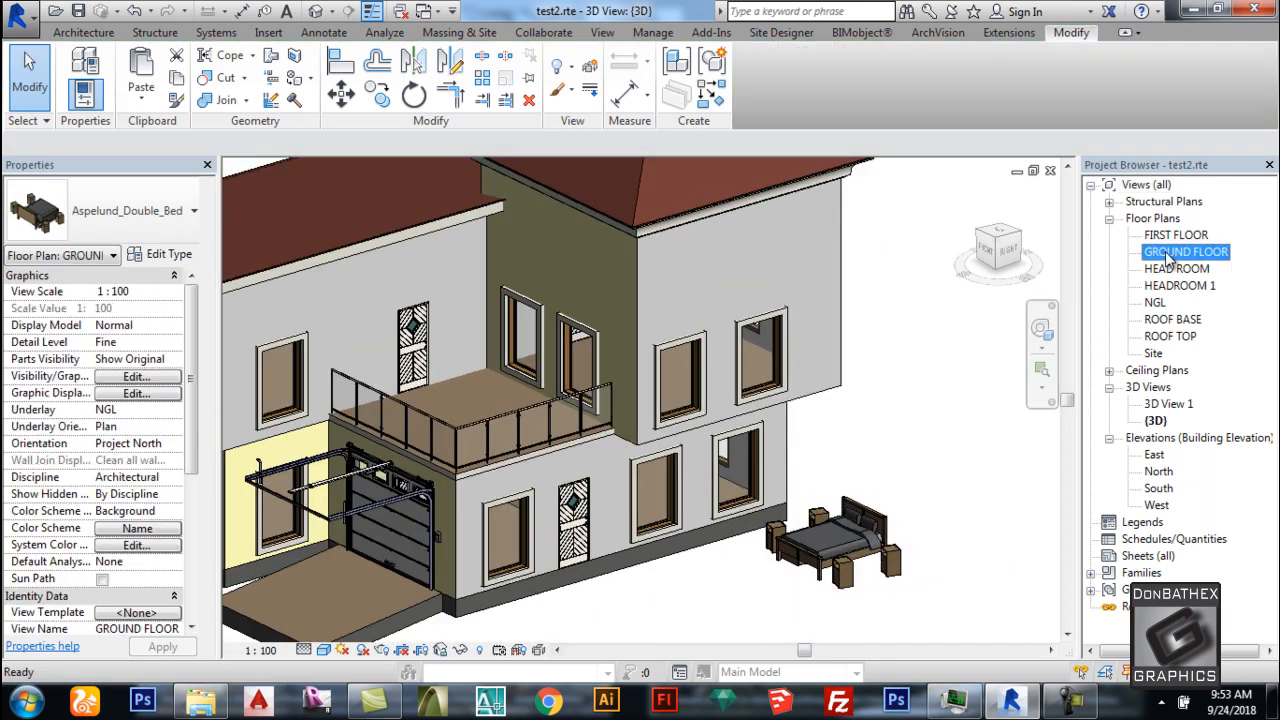
left_click_drag(985, 342, 693, 352)
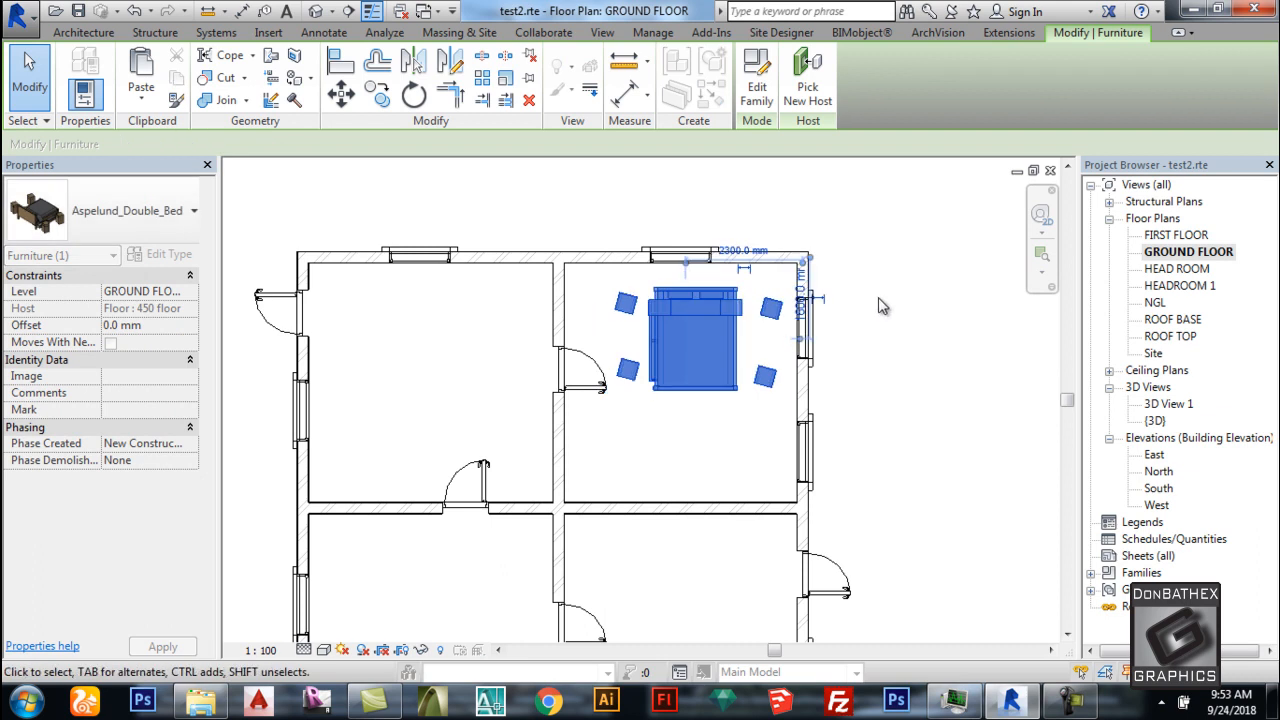
left_click(848, 323)
Place an aligned dimension between the inner wall faces across the width of the upper-left room.
scroll(733, 320, "down", 3)
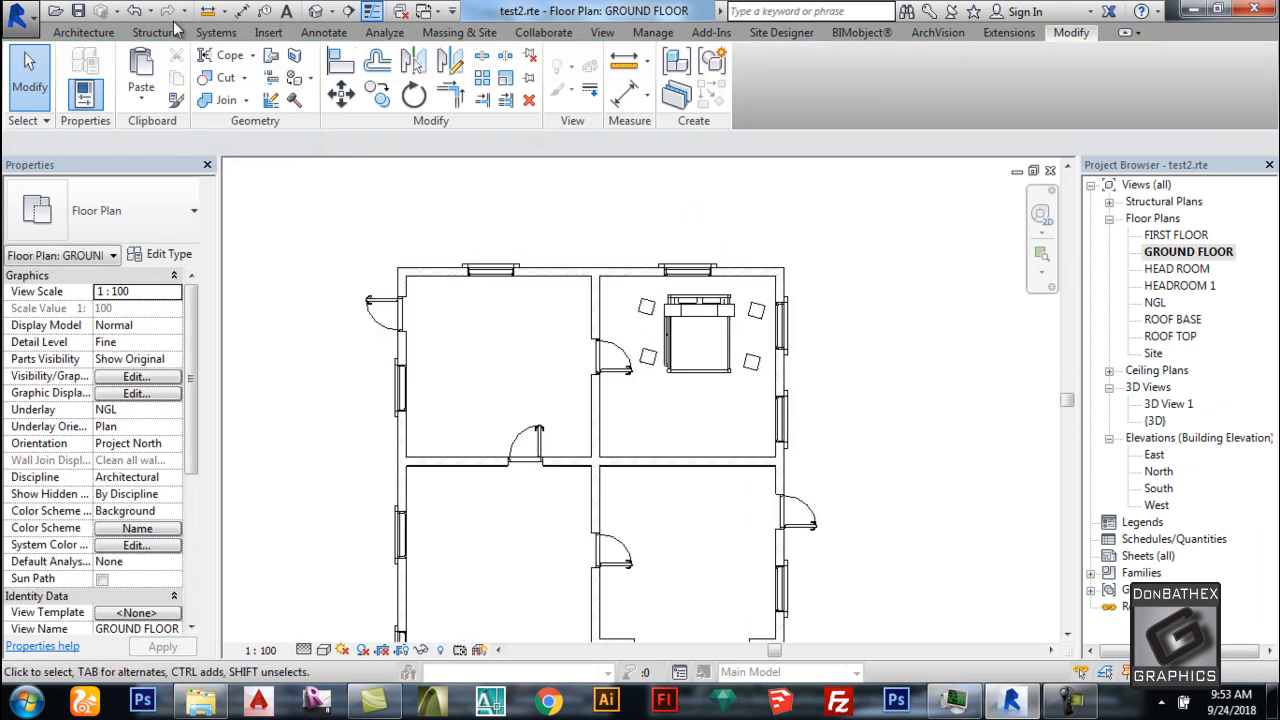
left_click(241, 12)
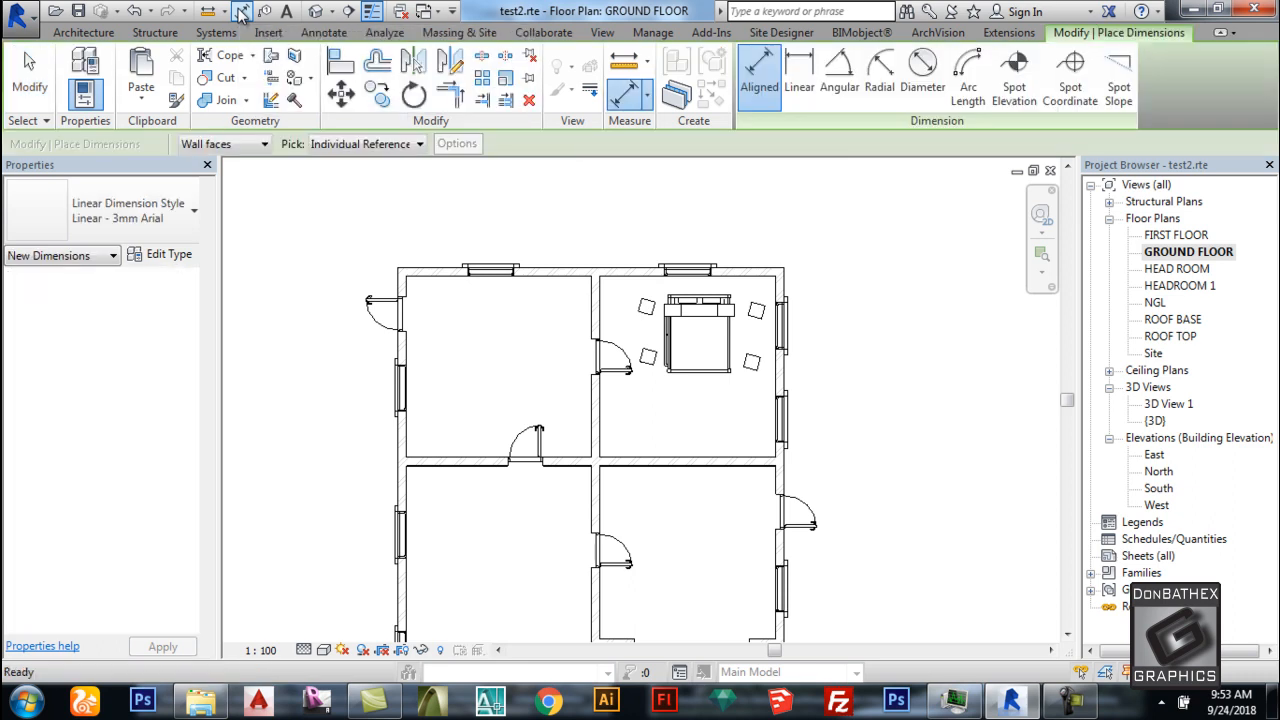
left_click(765, 88)
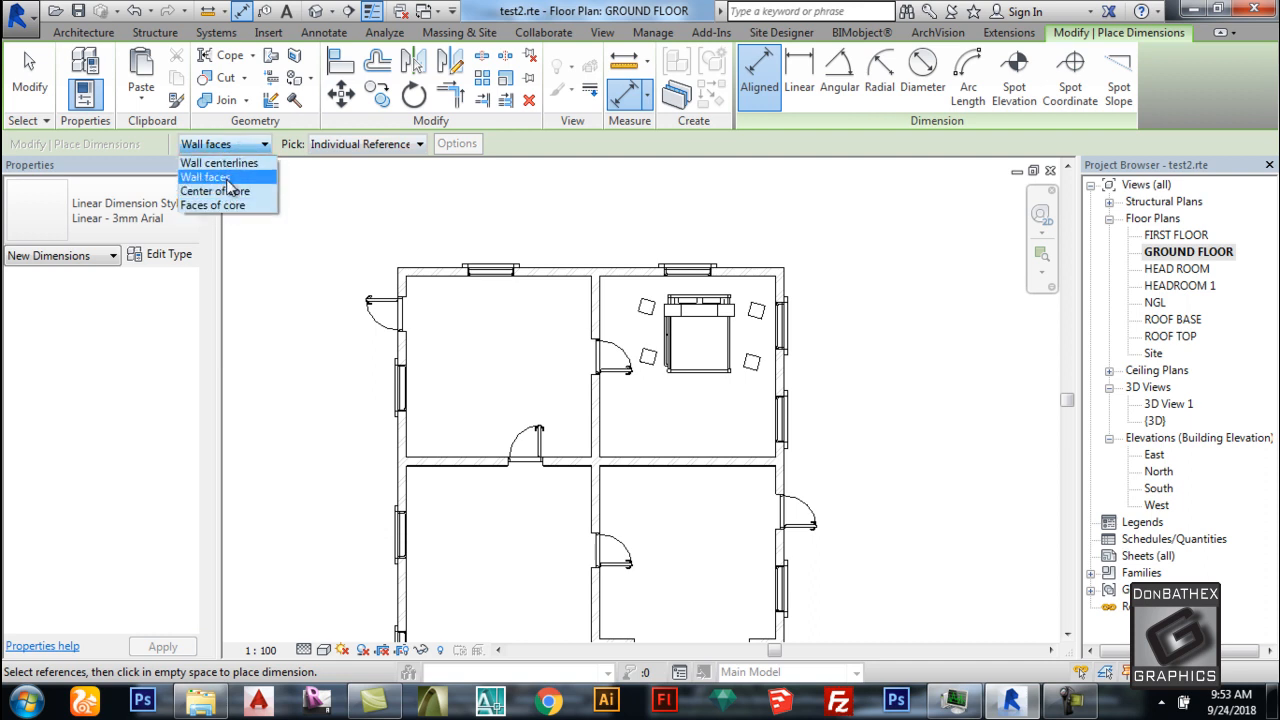
left_click(228, 178)
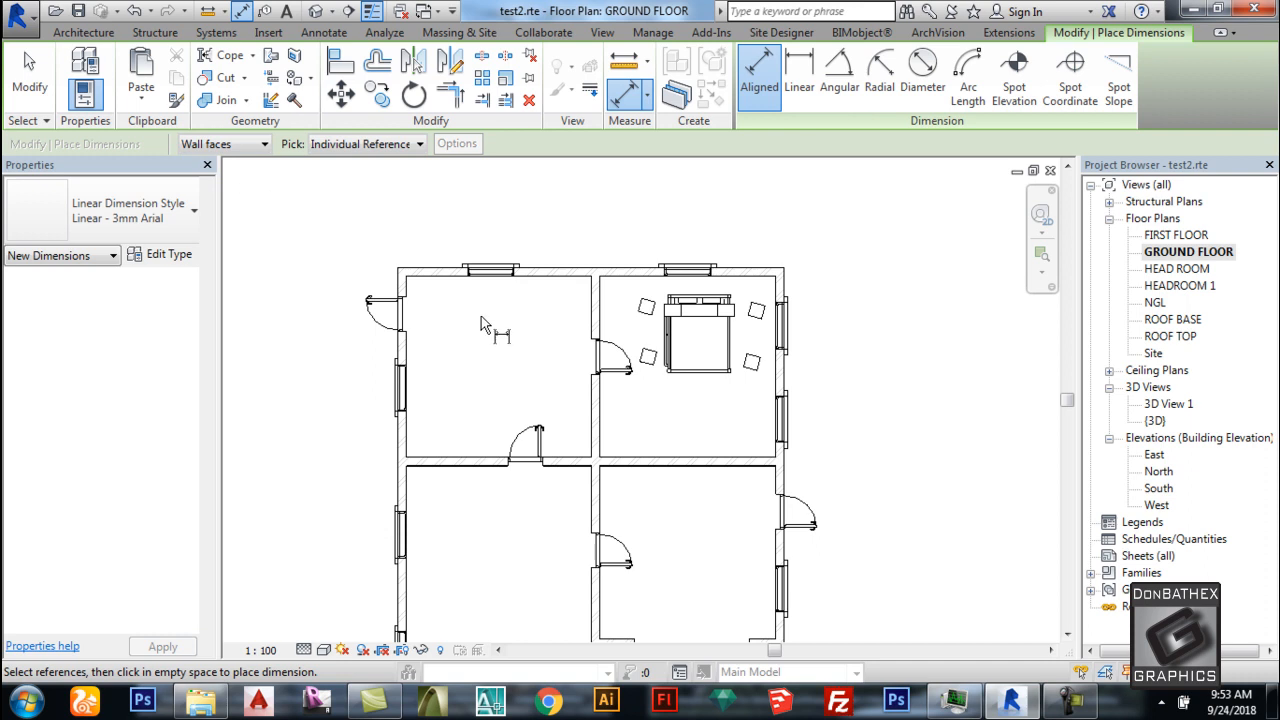
scroll(481, 323, "up", 5)
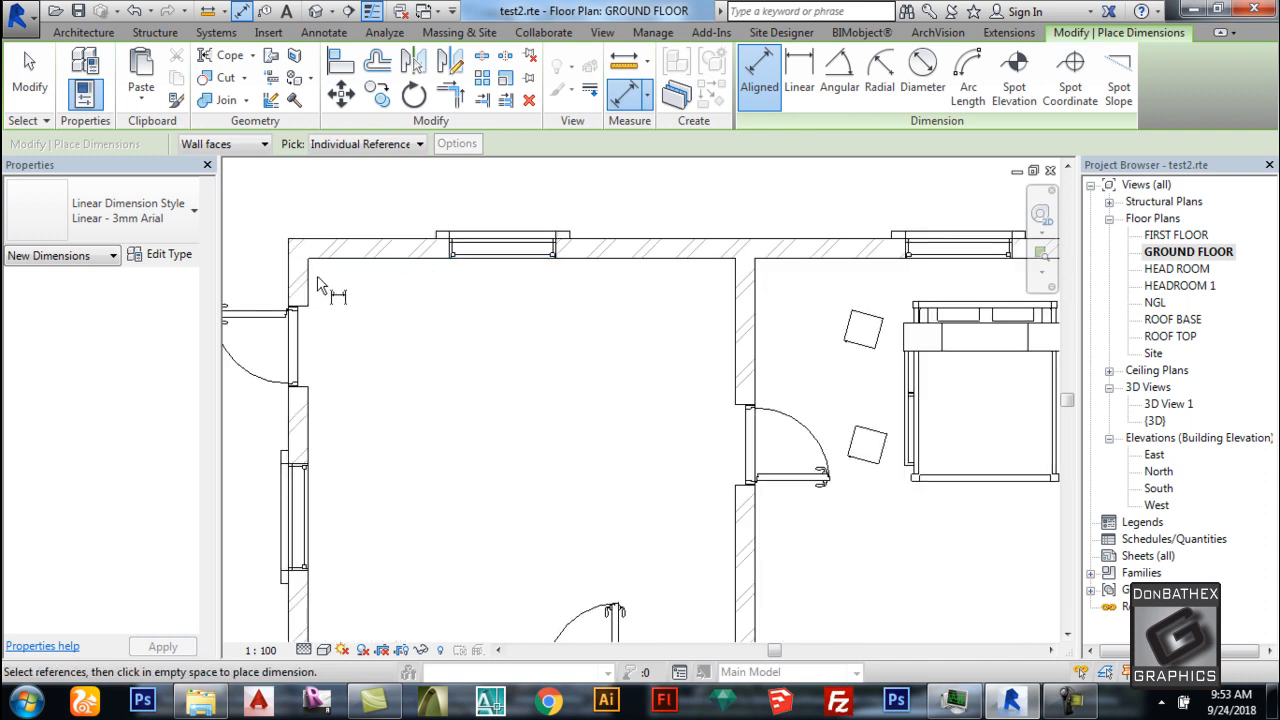
left_click(312, 290)
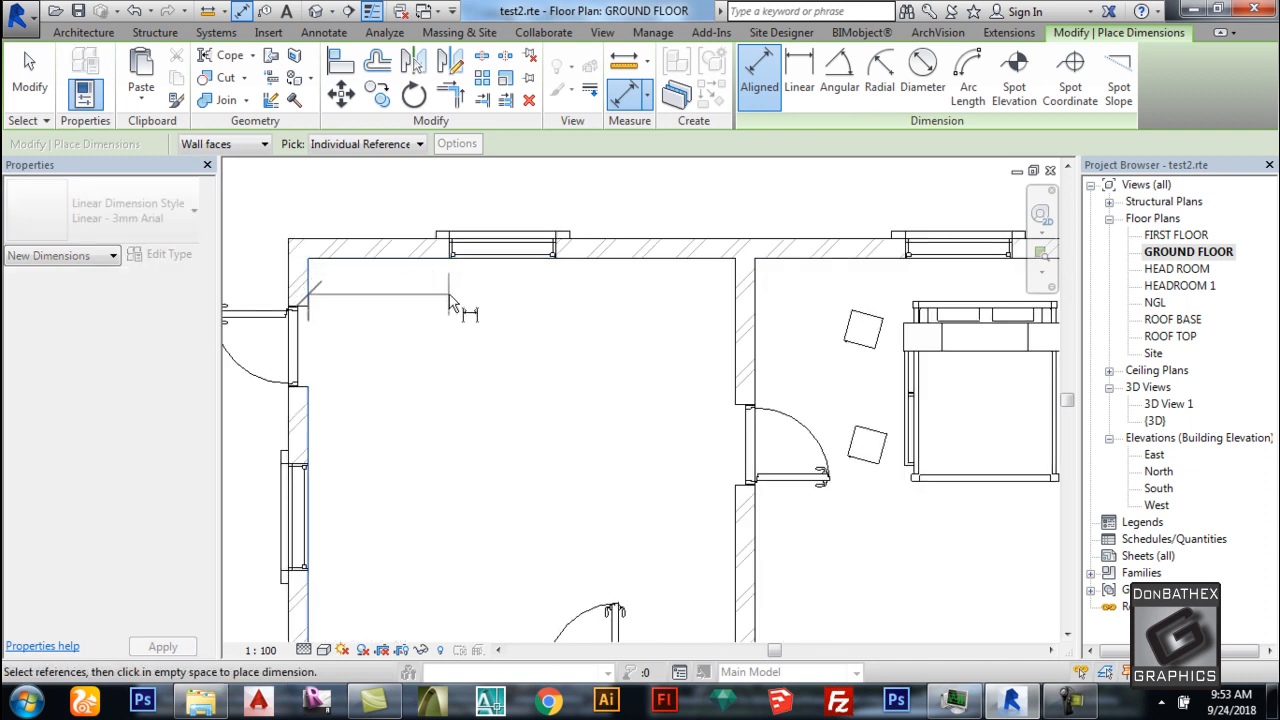
left_click(734, 293)
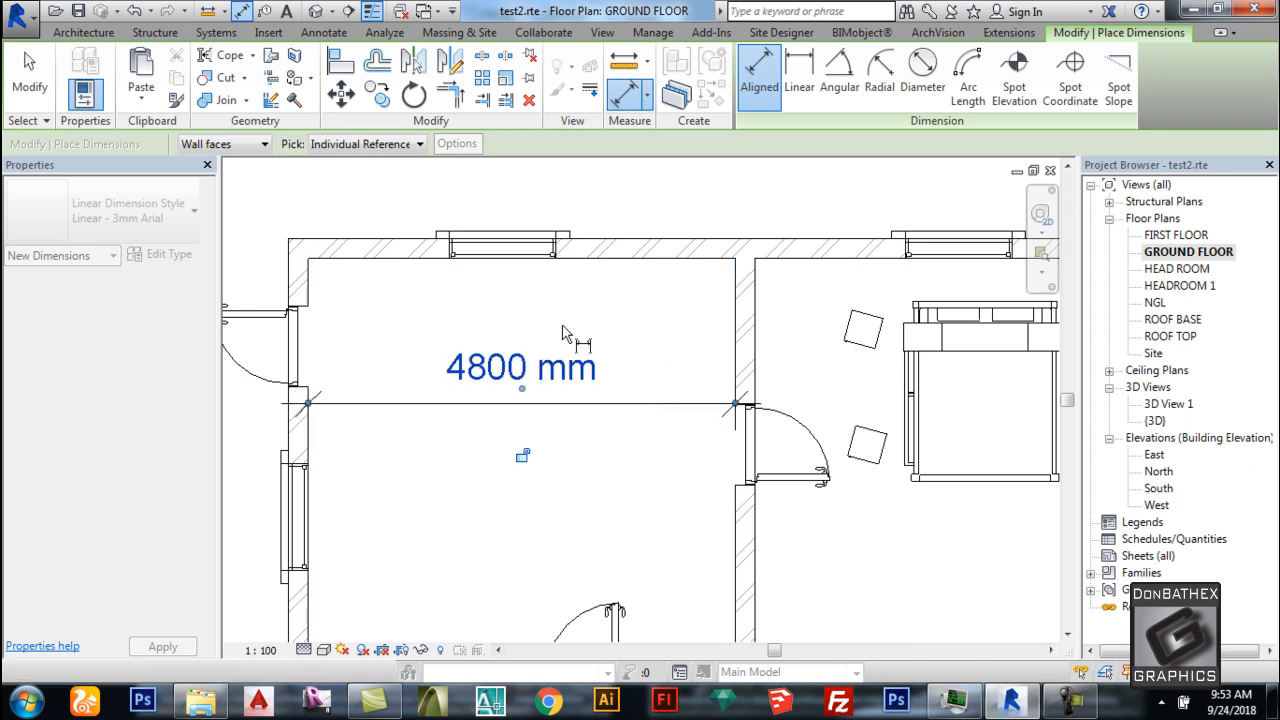
left_click(500, 410)
Dimension the depth of the upper-left room between the inner faces of its upper and lower walls.
scroll(437, 543, "down", 2)
left_click(425, 533)
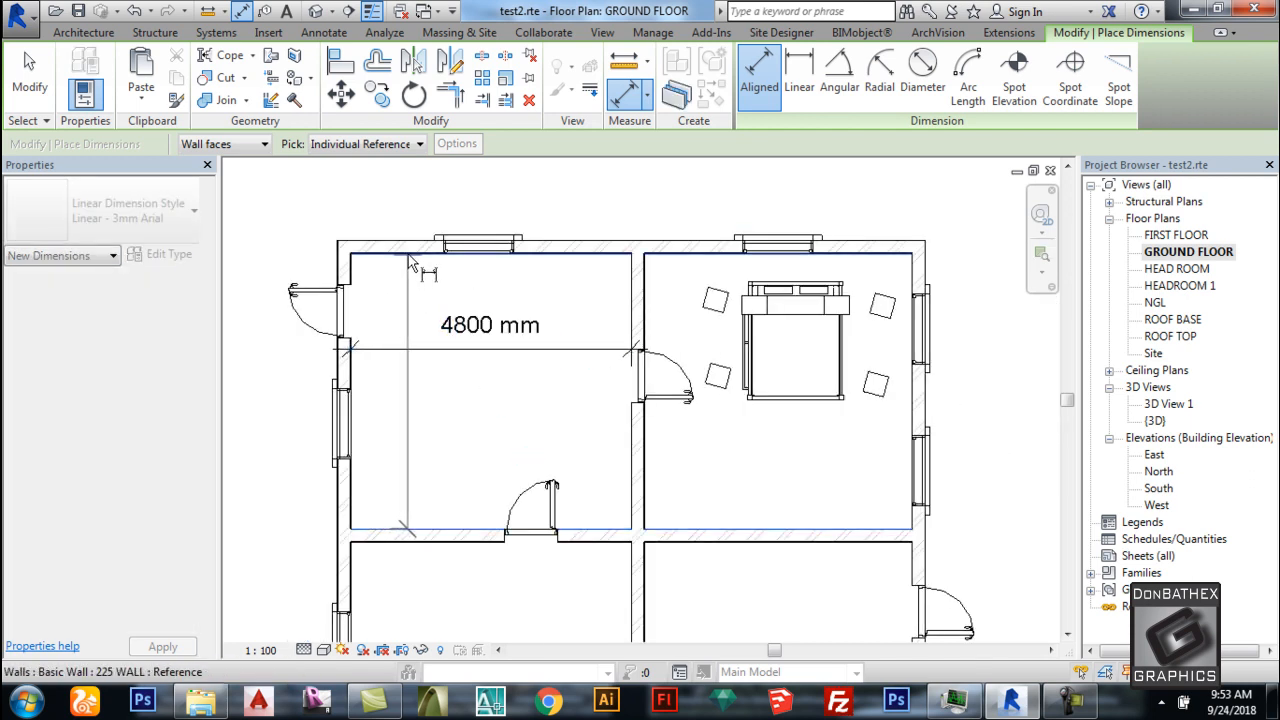
left_click(410, 313)
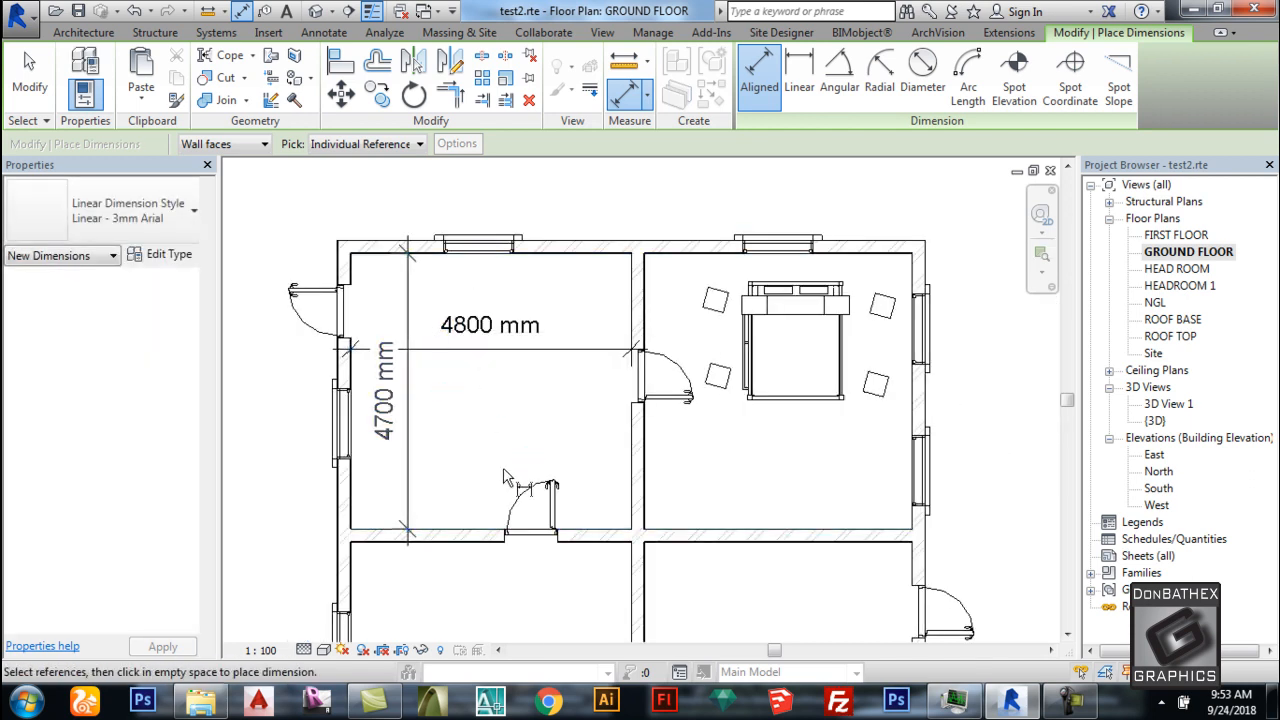
Place a linear dimension between the upper-left room's lower and upper inner corners, and delete this duplicate.
left_click(799, 75)
scroll(336, 556, "up", 4)
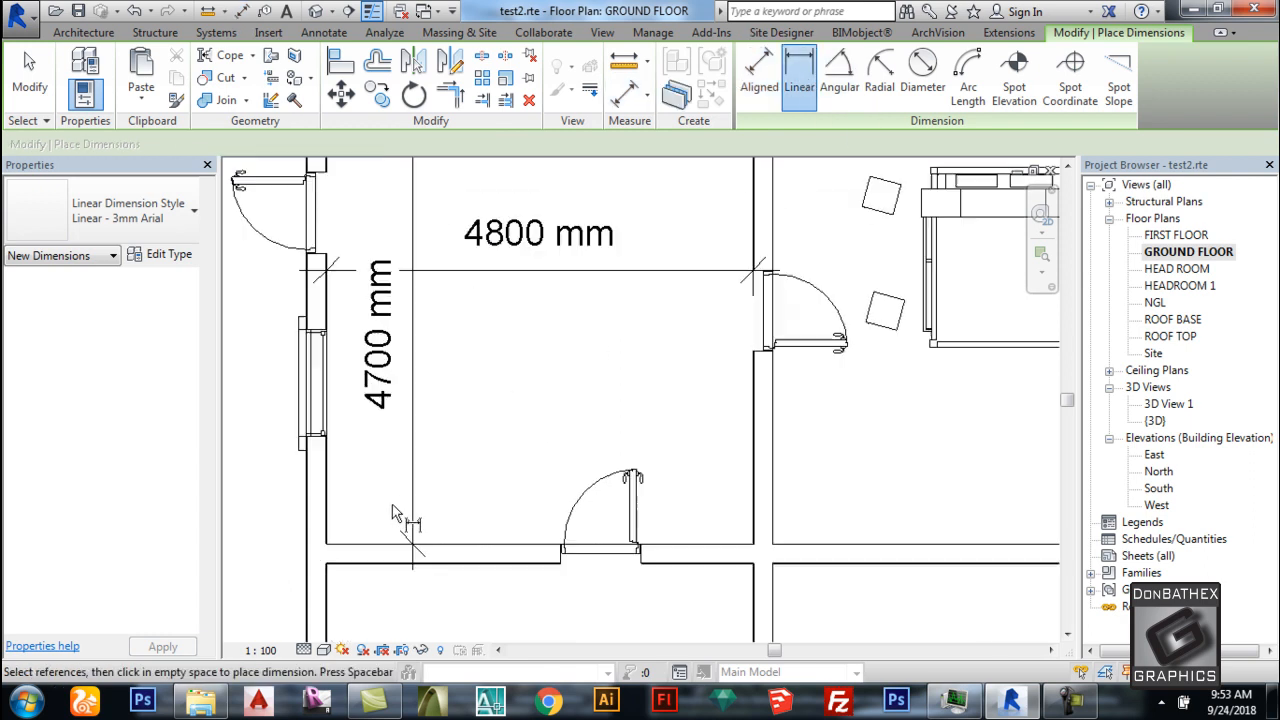
scroll(336, 556, "up", 4)
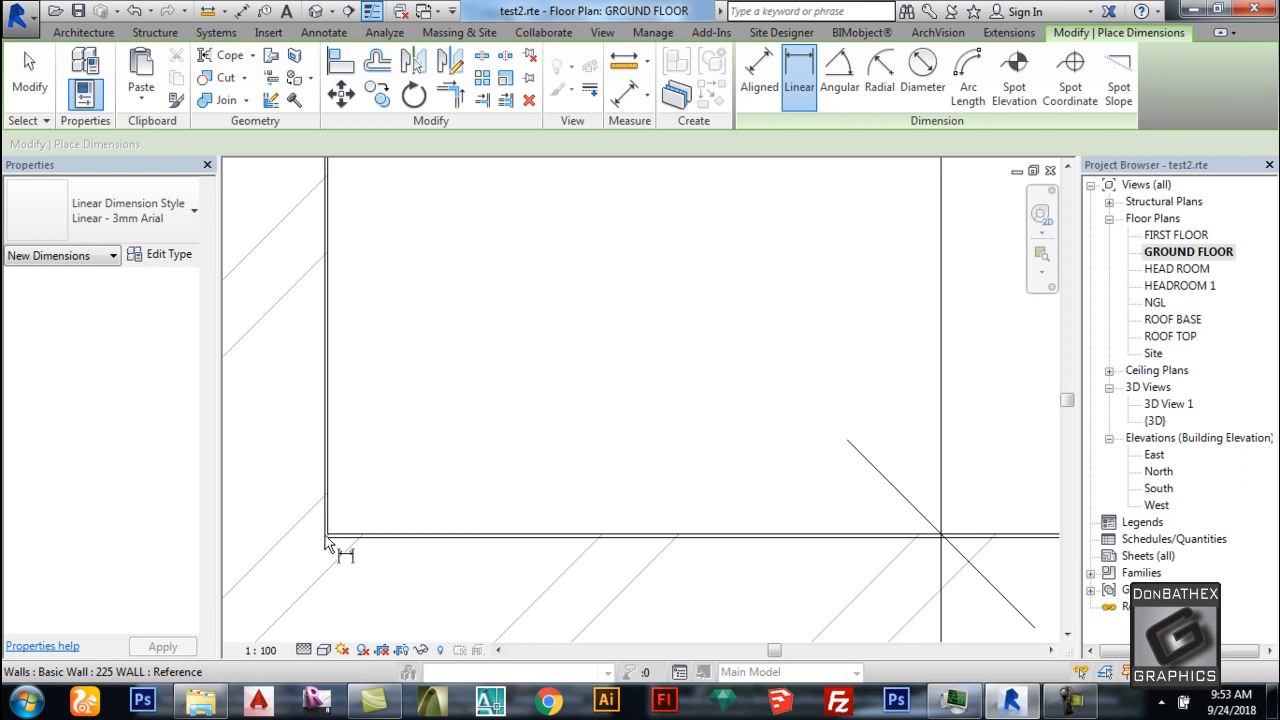
scroll(334, 547, "down", 3)
scroll(334, 547, "down", 5)
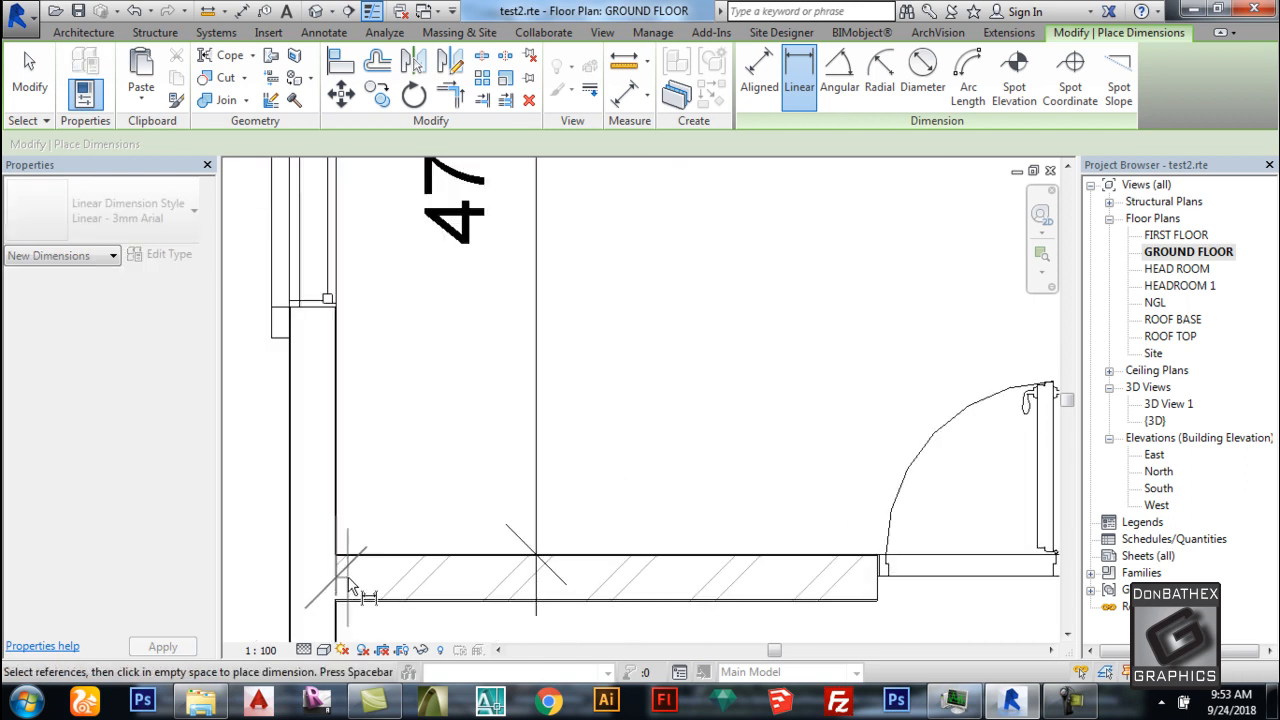
scroll(358, 256, "up", 6)
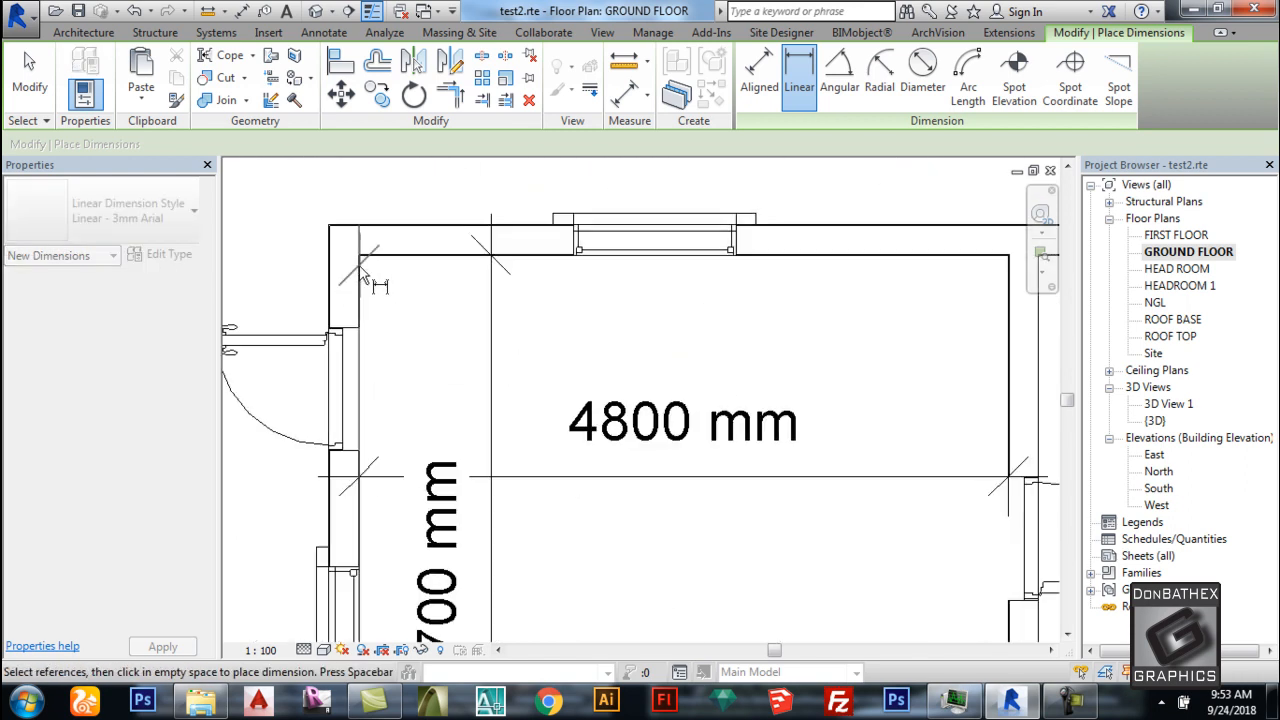
scroll(362, 262, "down", 6)
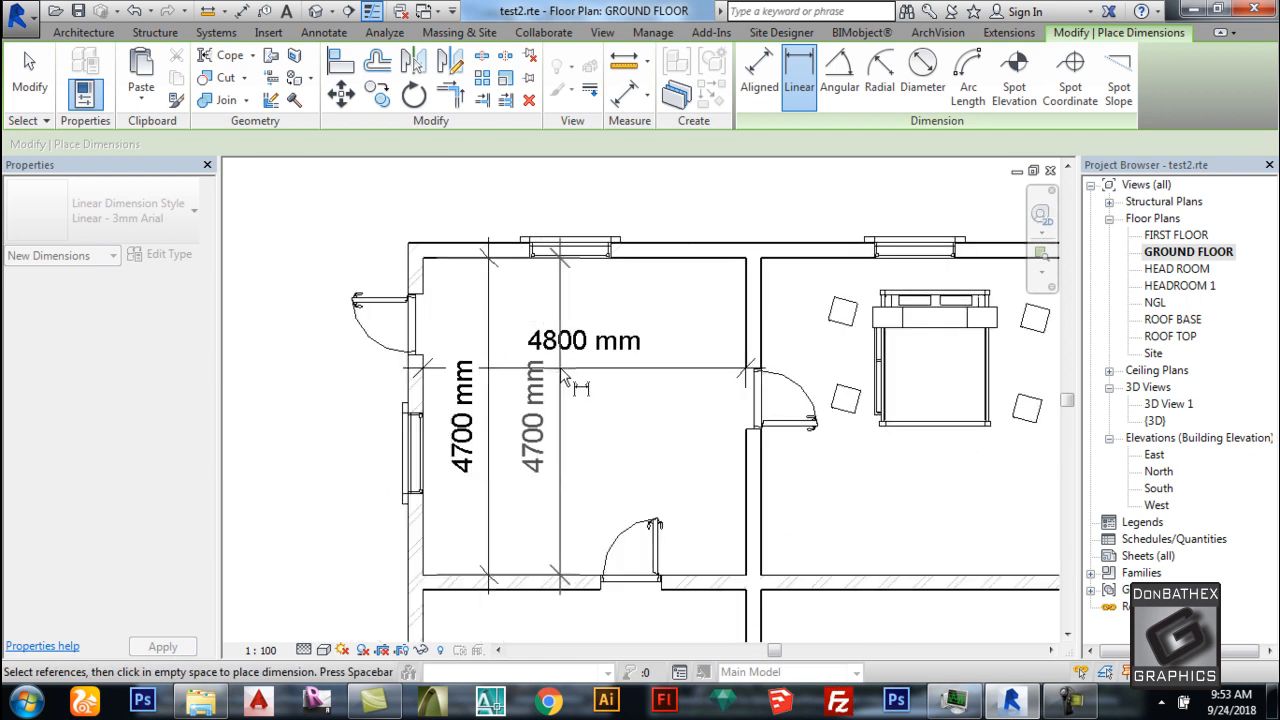
key("Escape")
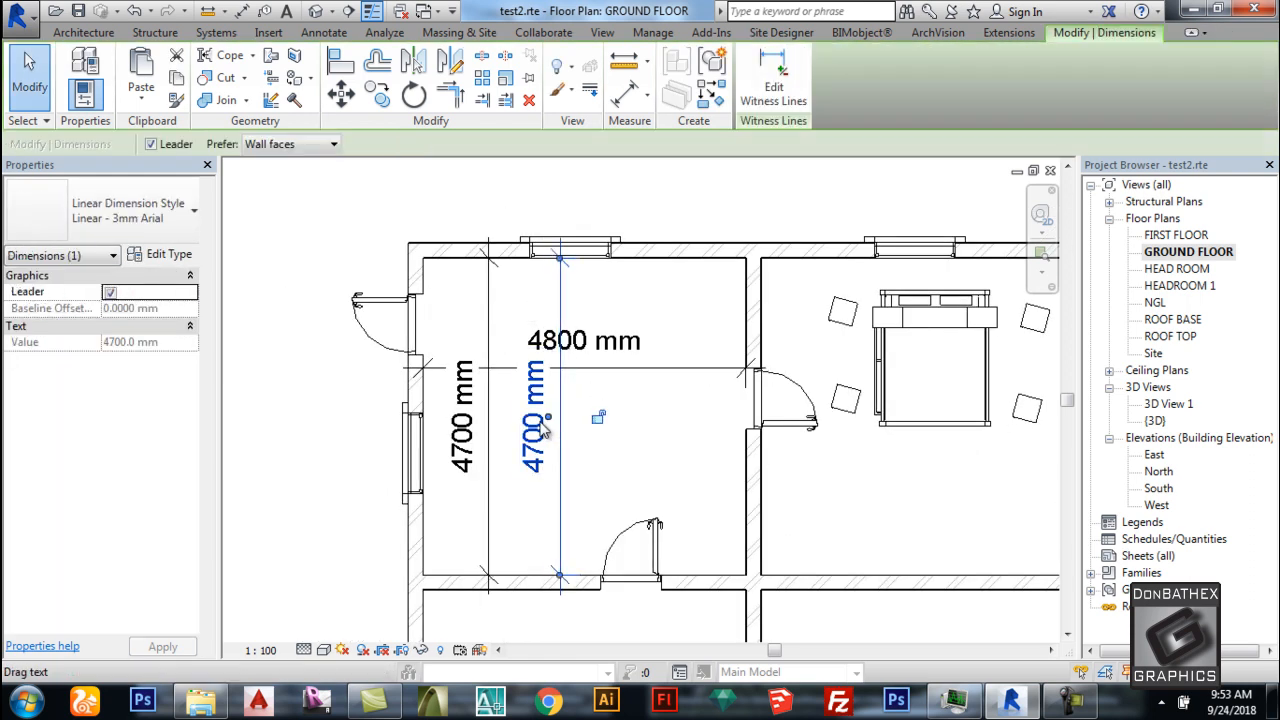
key("Delete")
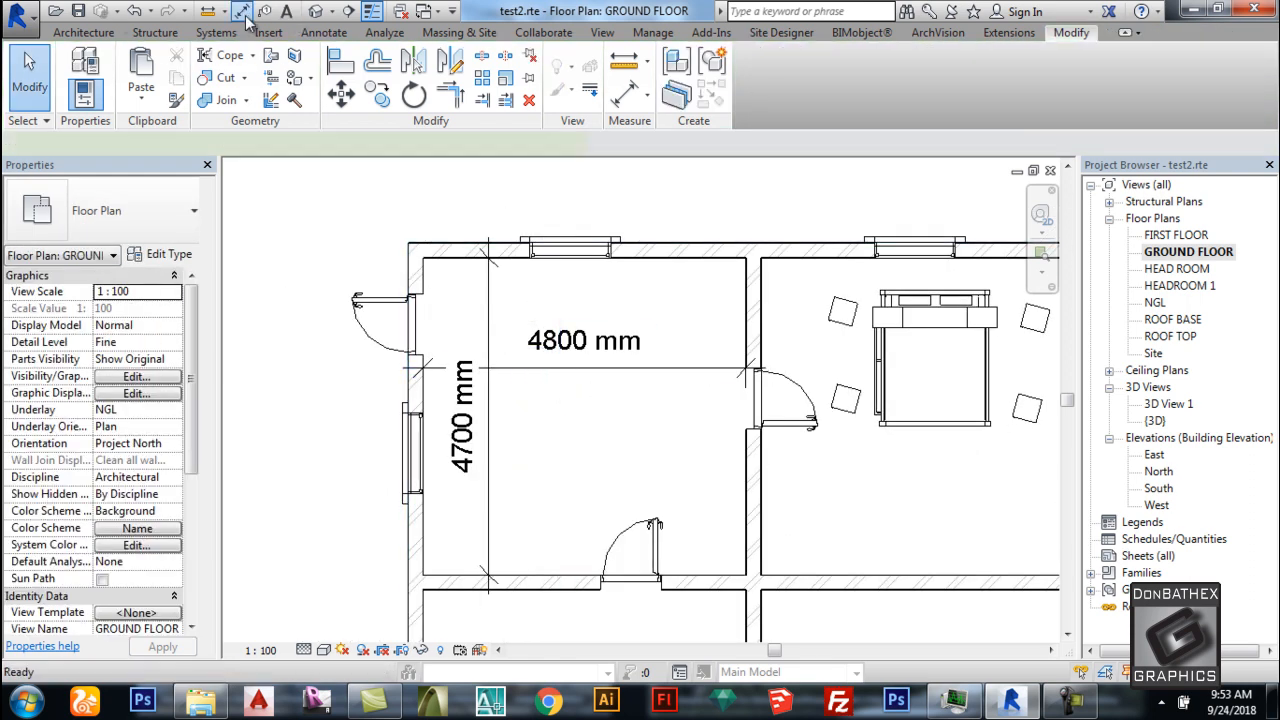
Add an aligned dimension above the house from the left wall's outer face to the near edge of the first top-wall window.
left_click(241, 12)
scroll(376, 388, "down", 1)
scroll(468, 282, "down", 1)
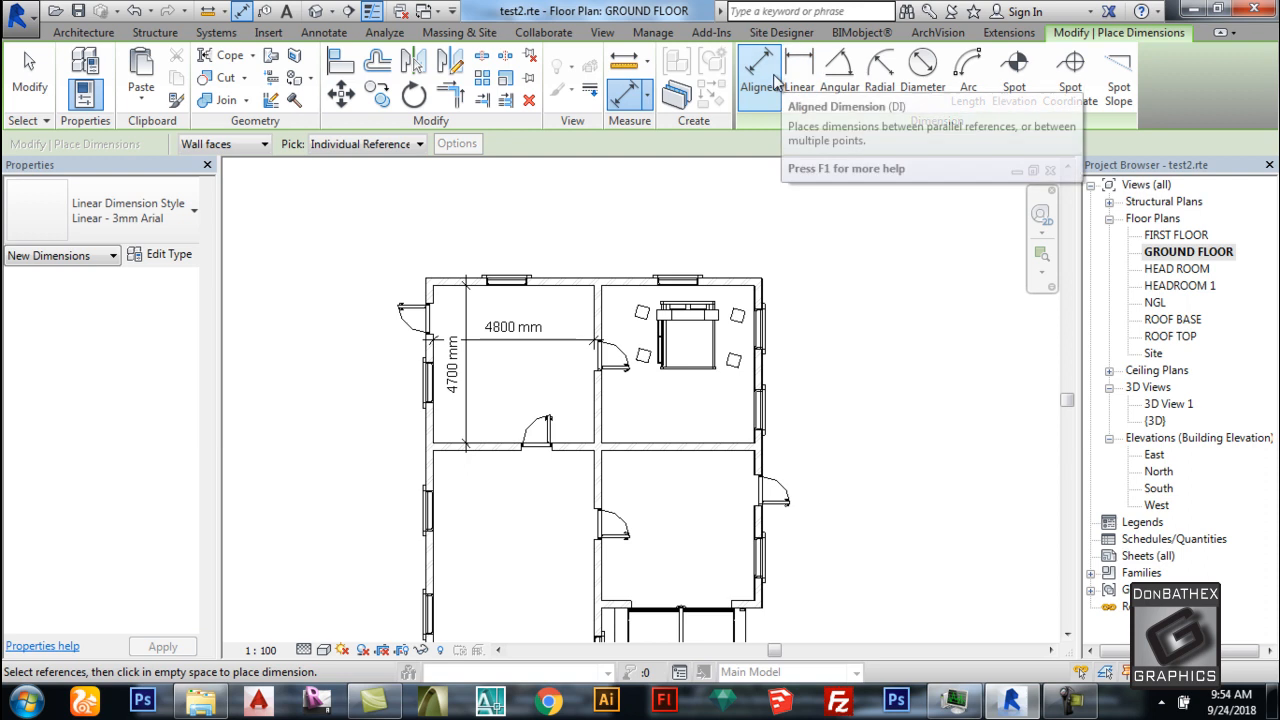
scroll(402, 308, "up", 3)
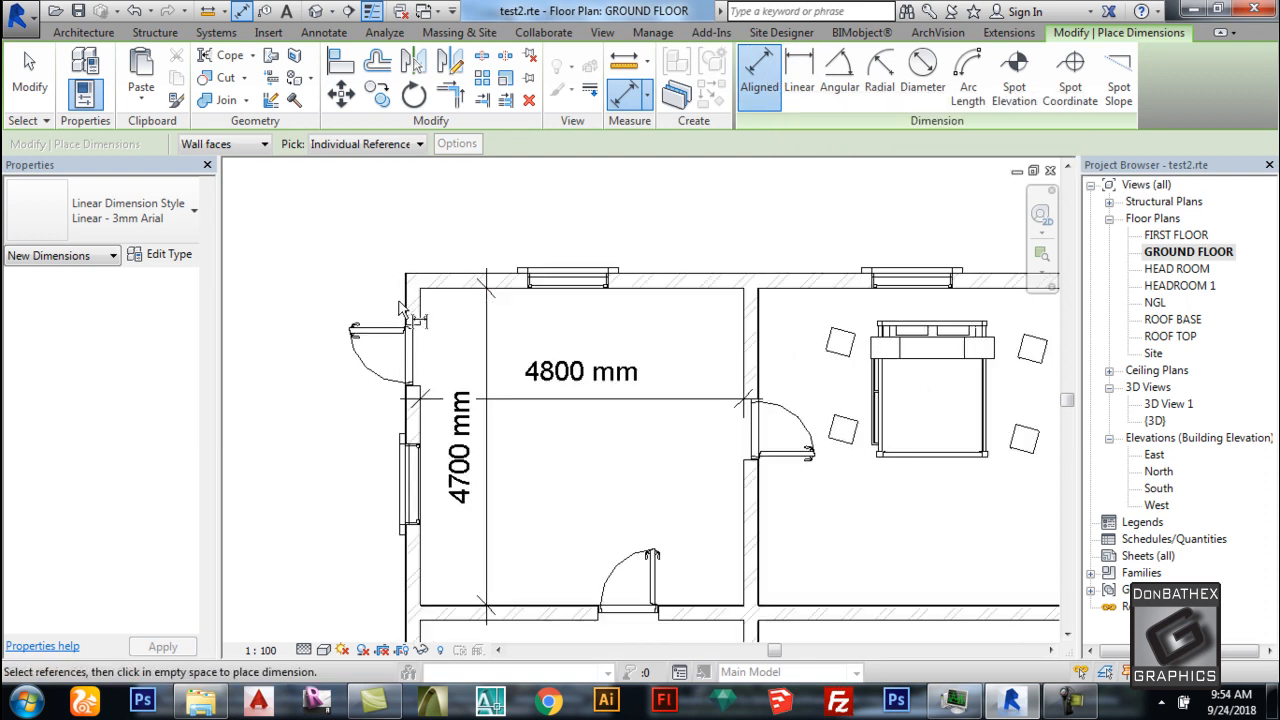
left_click(405, 306)
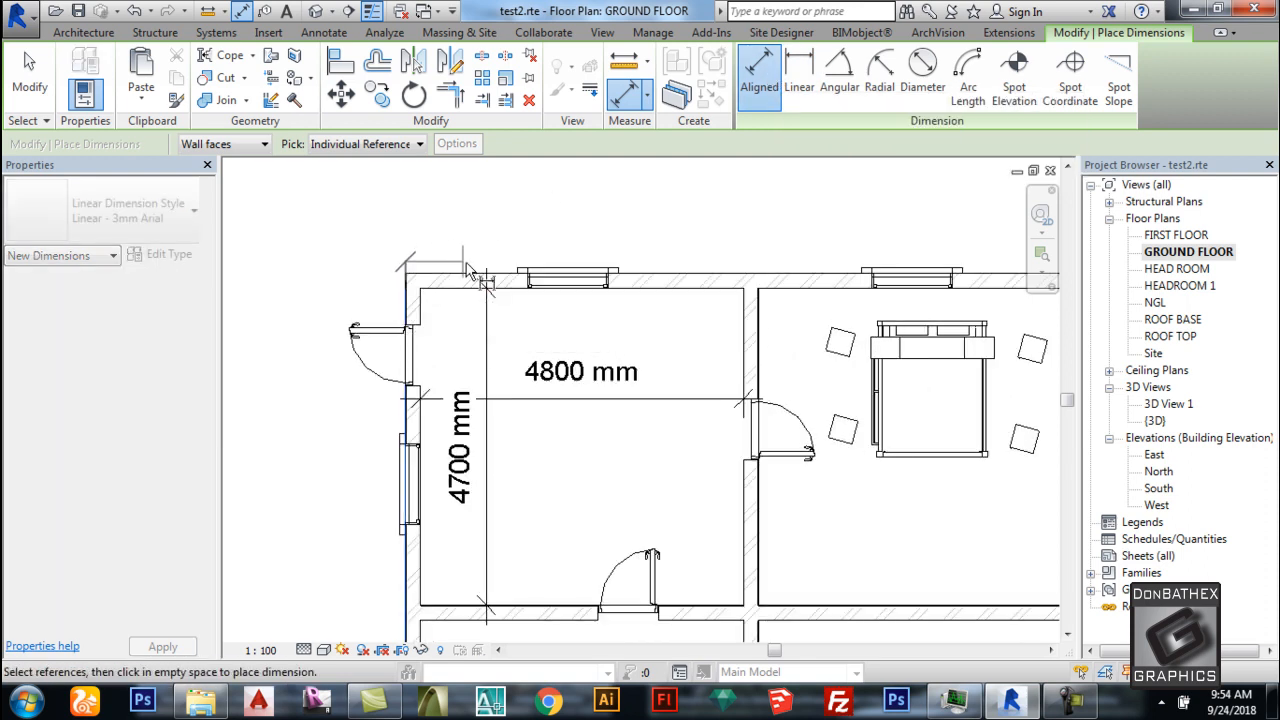
scroll(515, 307, "down", 2)
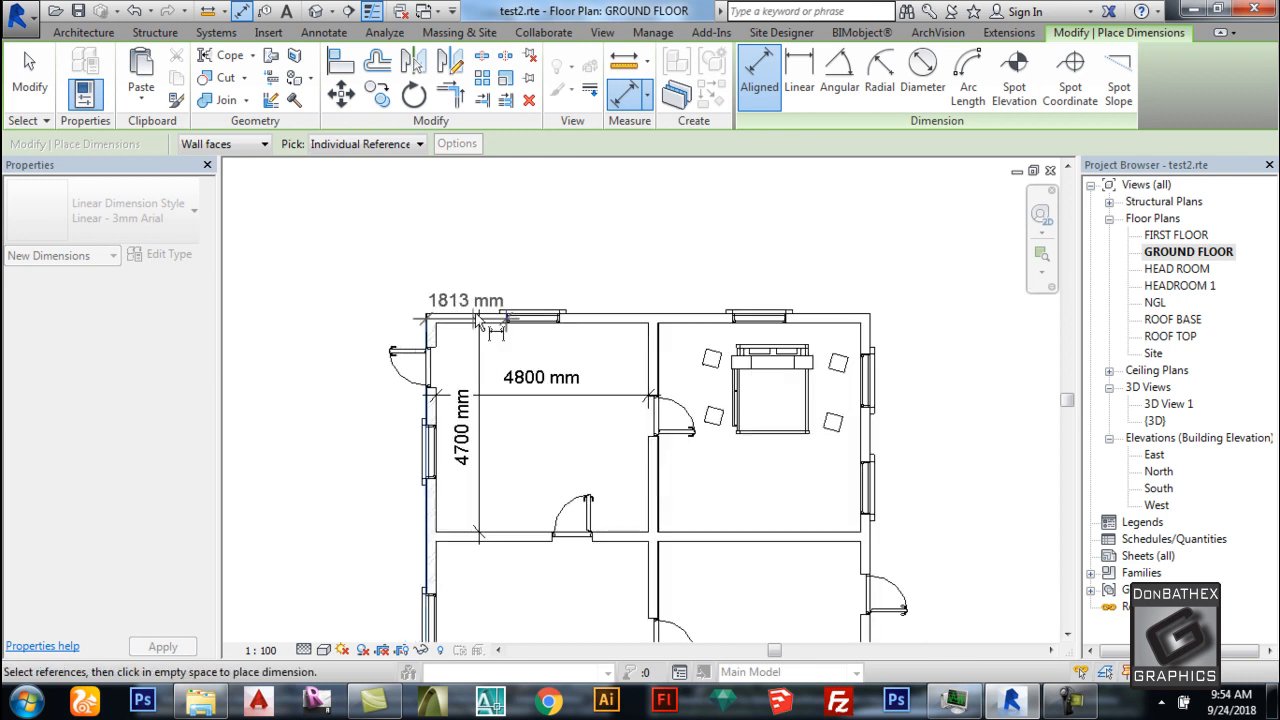
left_click(481, 236)
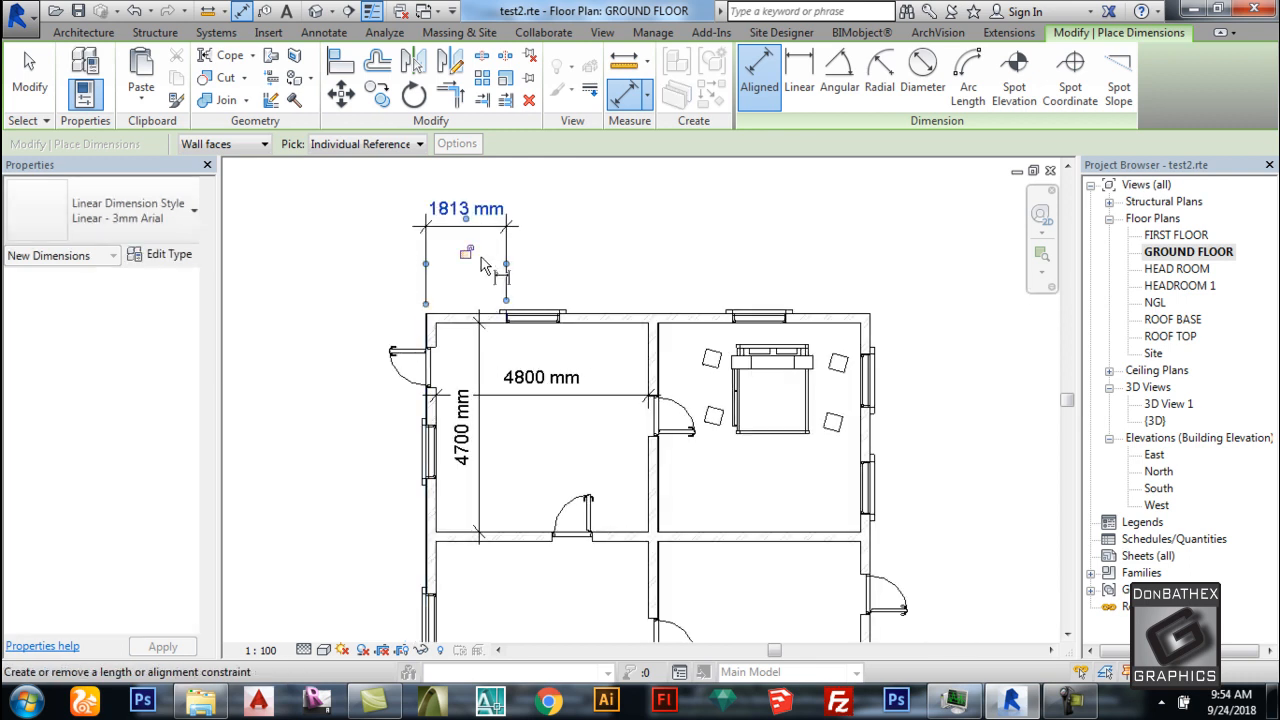
key("Escape")
key("Escape")
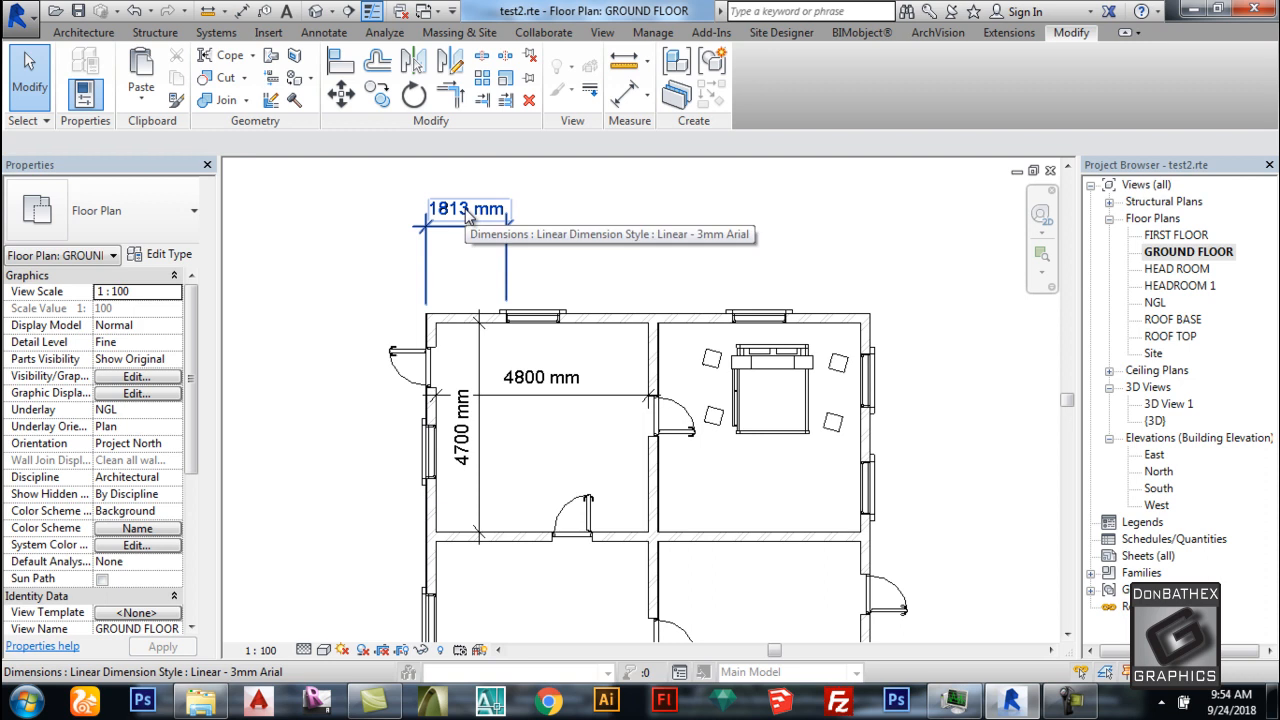
Edit the exterior dimension's witness lines to include the remaining edges of both top-wall windows and the right wall's outer face.
left_click(467, 214)
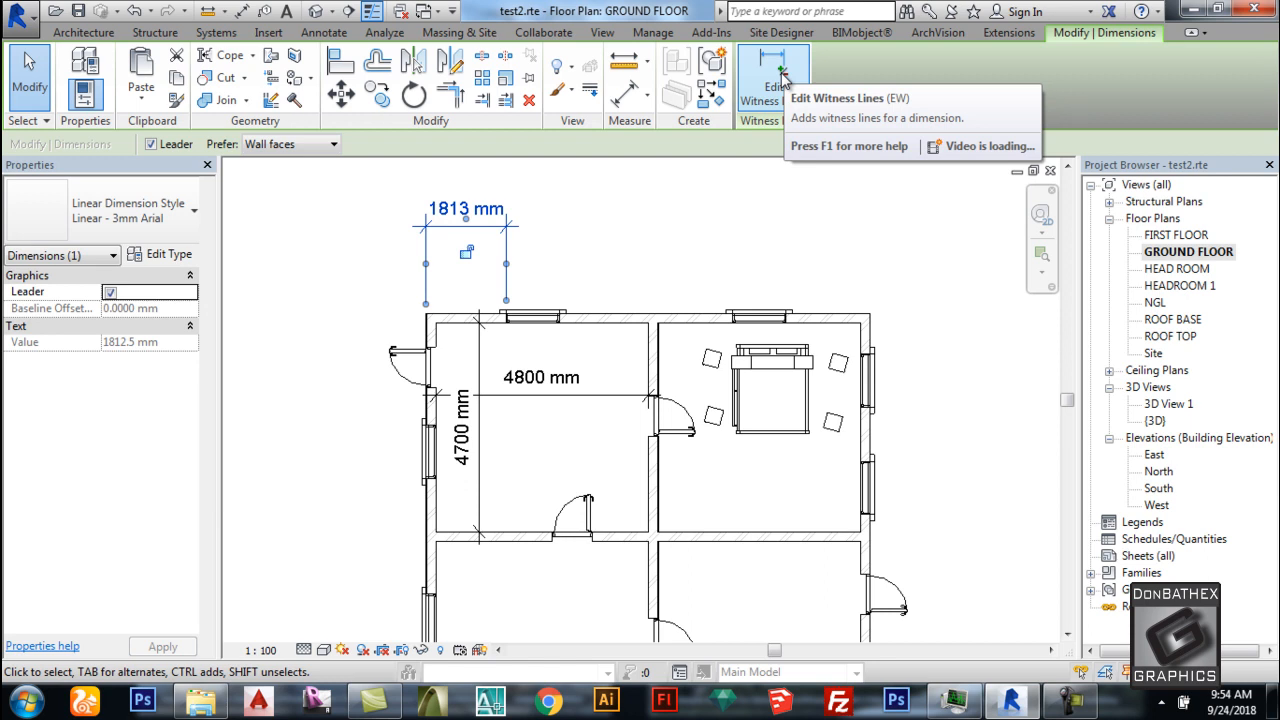
left_click(780, 80)
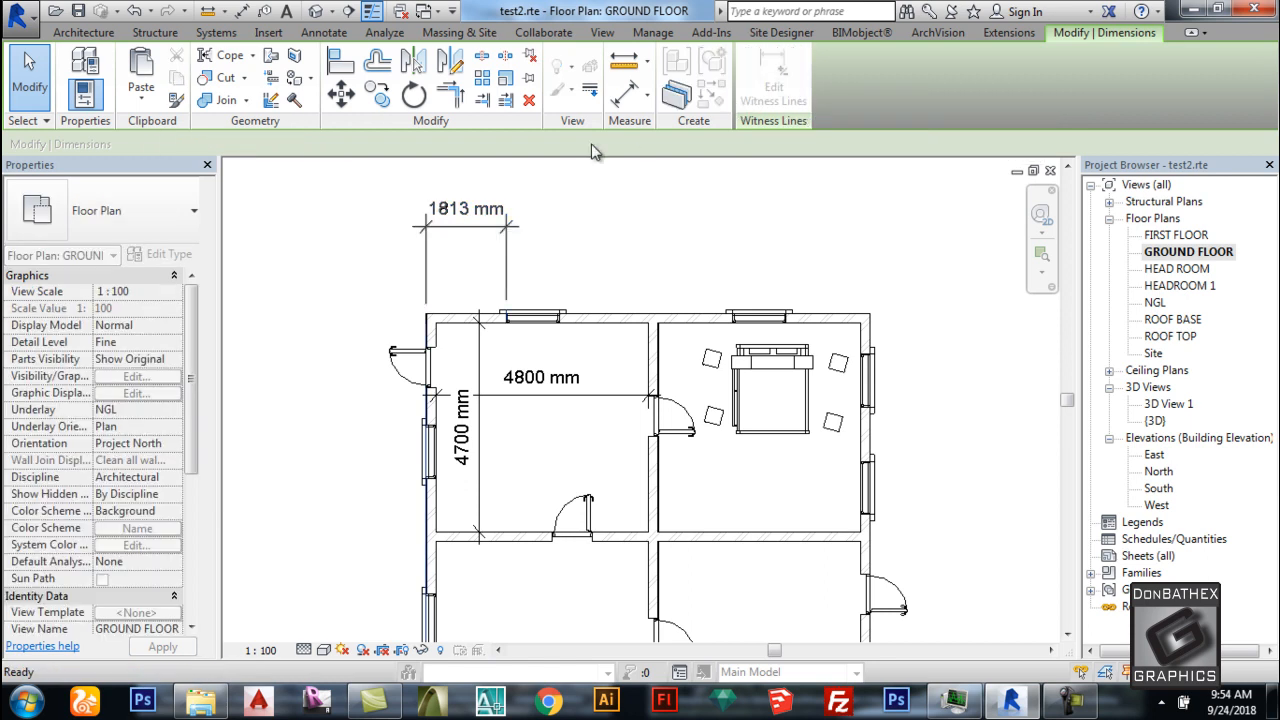
scroll(510, 230, "down", 1)
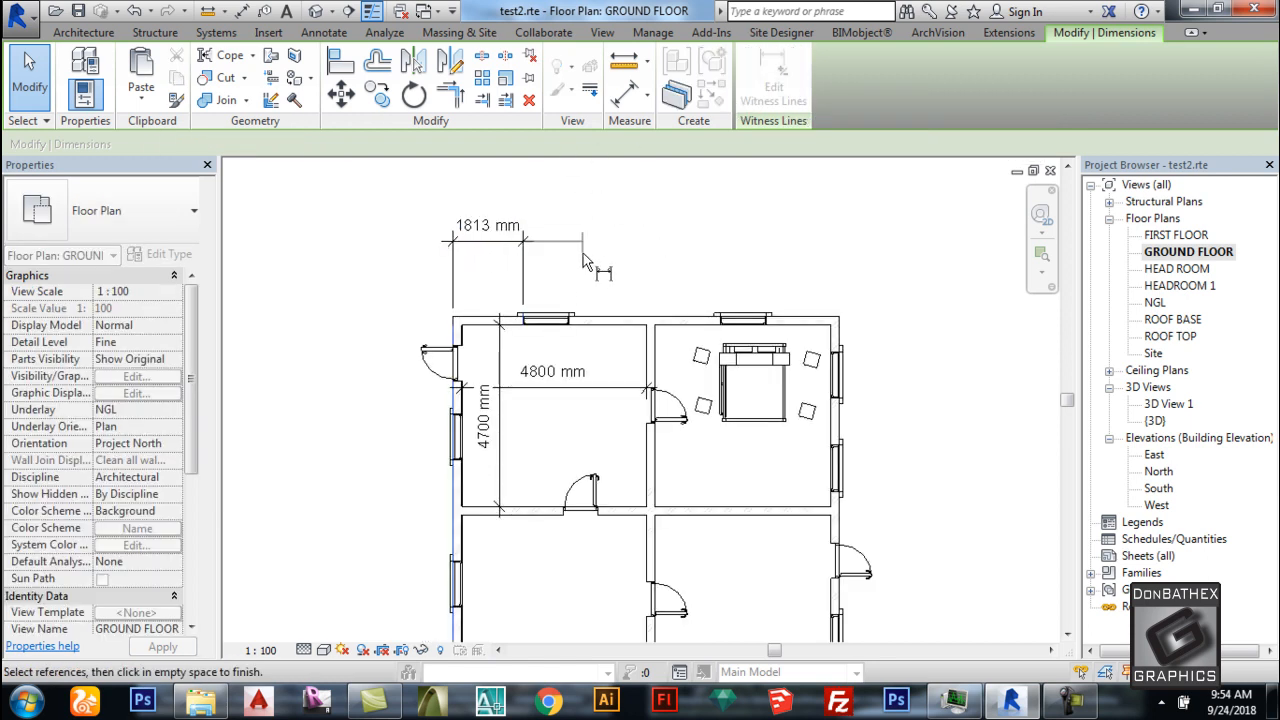
scroll(577, 255, "up", 1)
left_click(566, 345)
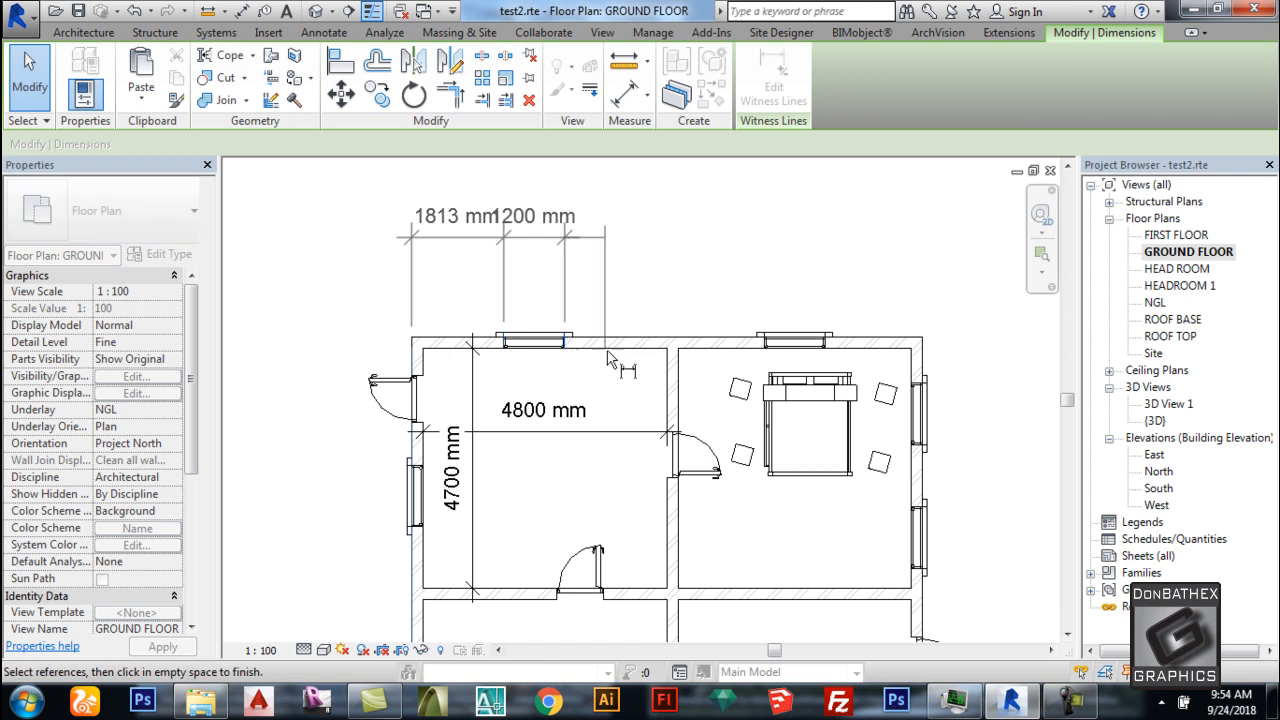
left_click(766, 342)
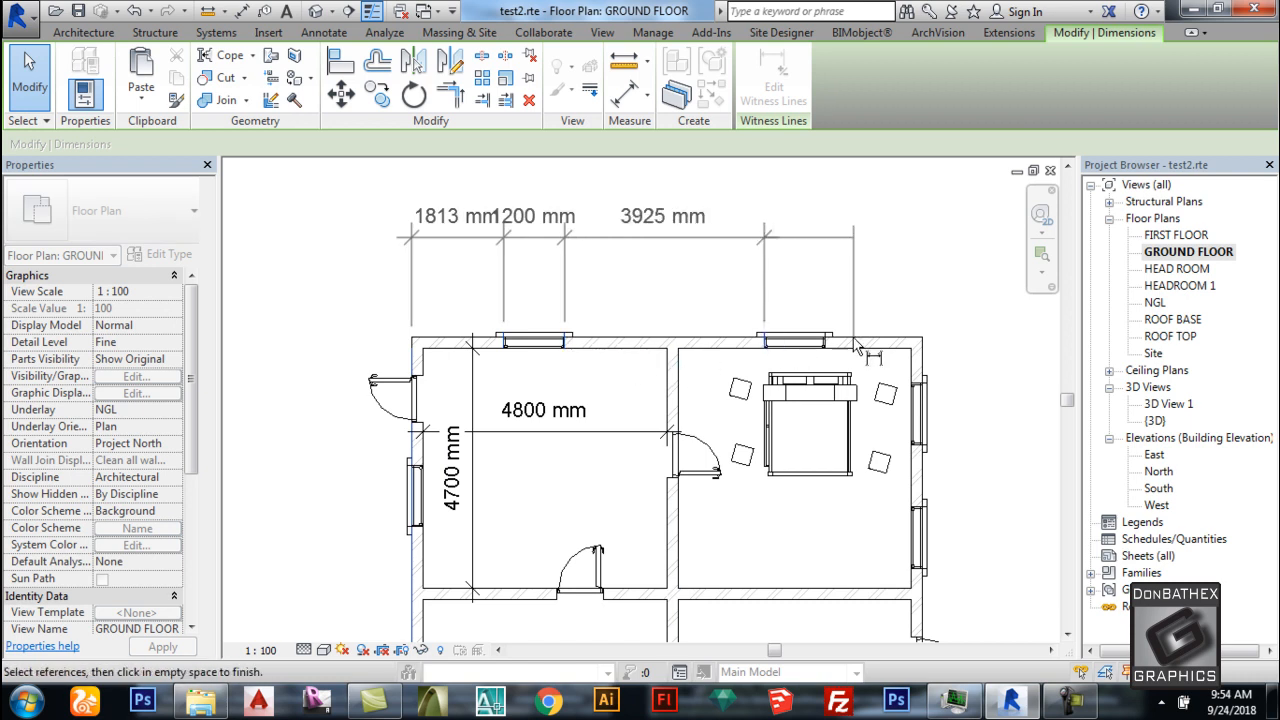
left_click(826, 345)
left_click(928, 350)
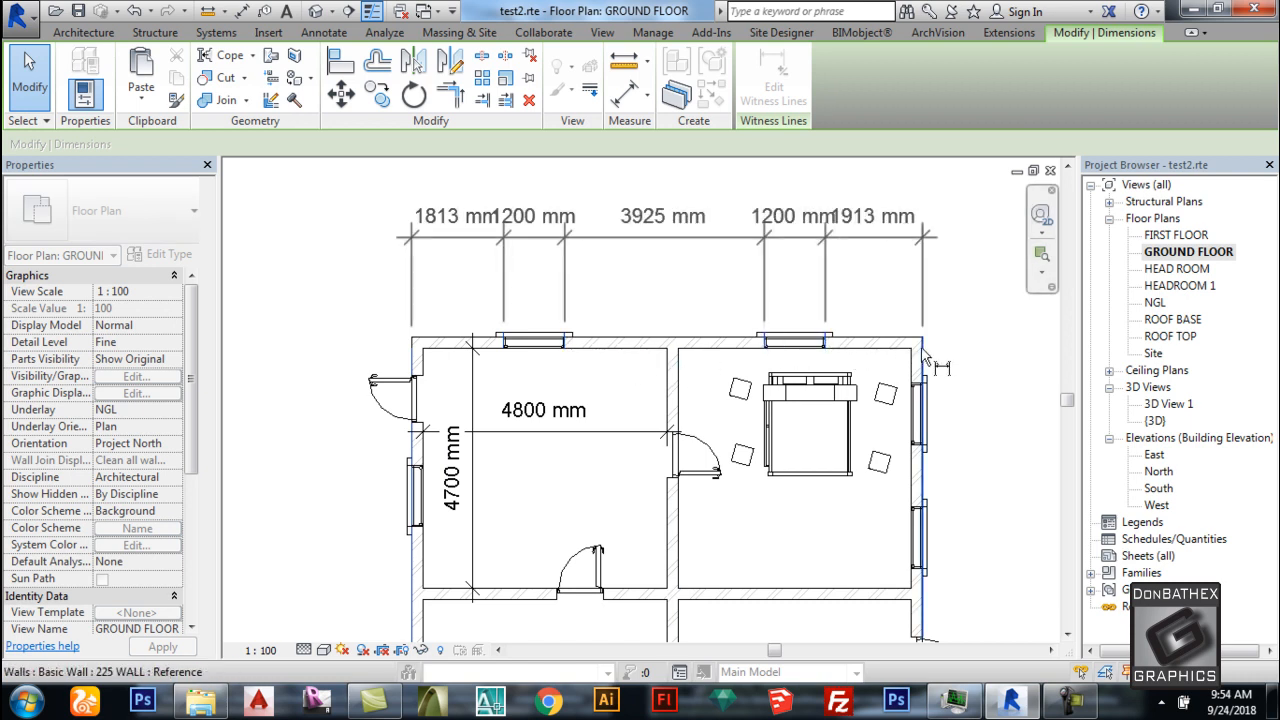
scroll(503, 275, "down", 2)
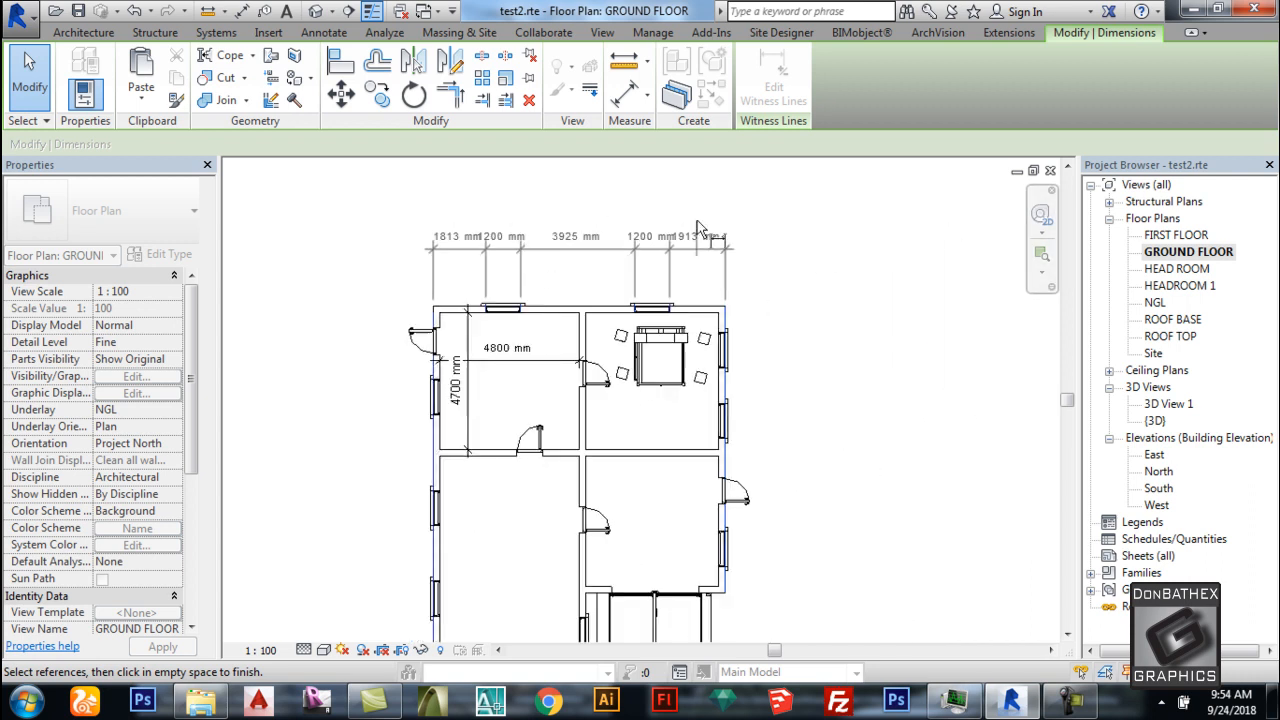
left_click(886, 271)
left_click(925, 256)
Dimension from the top wall's outer face to the upper edge of the right wall's first window, placing it outside the house.
scroll(925, 256, "up", 2)
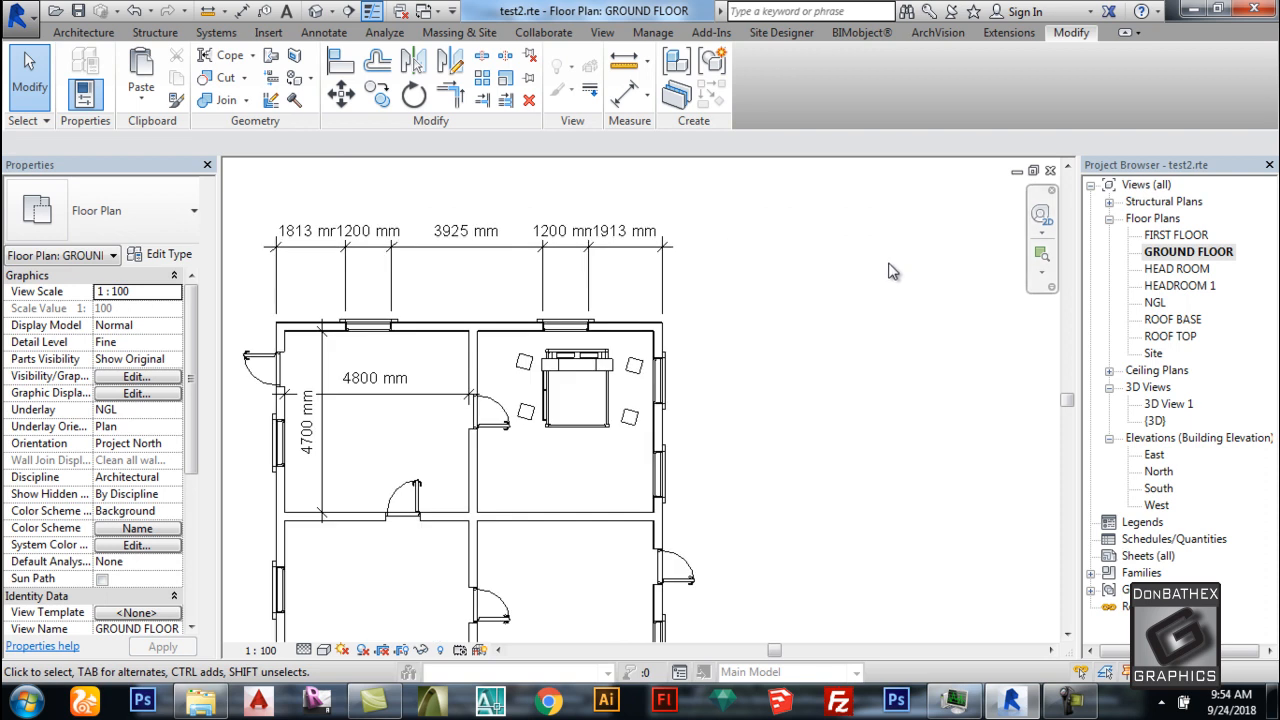
left_click(241, 10)
scroll(680, 330, "up", 2)
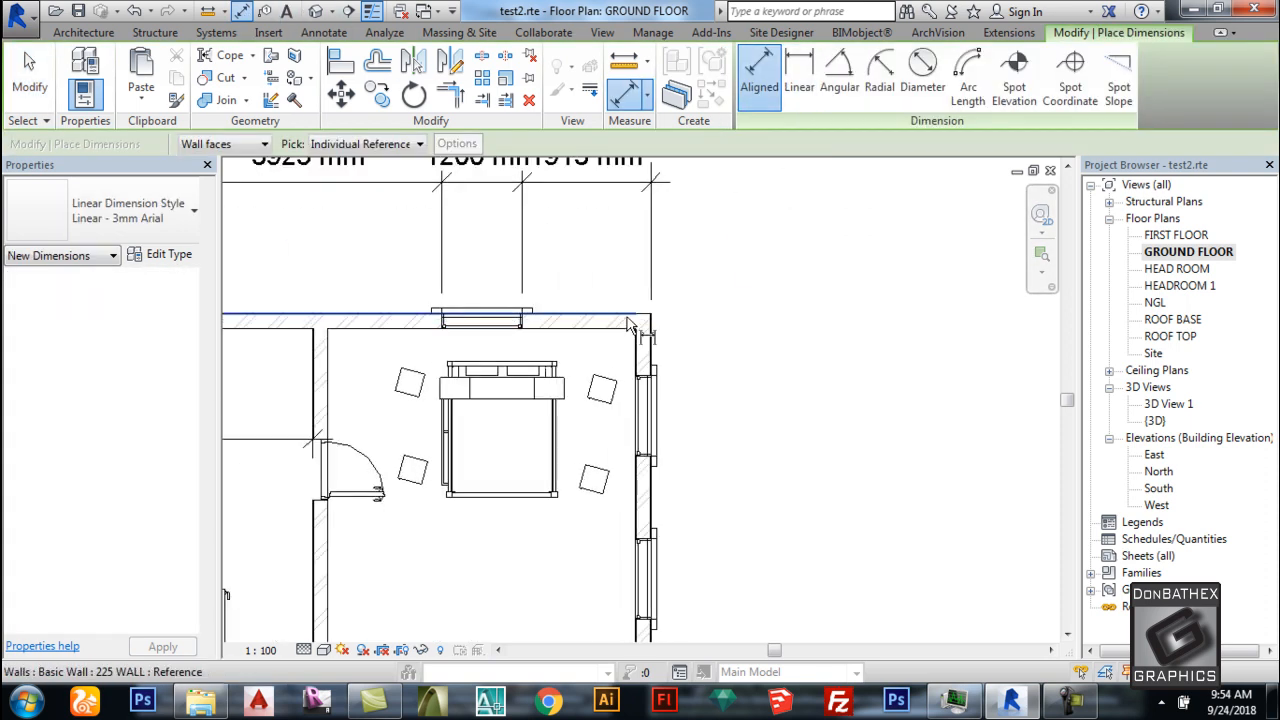
left_click(640, 320)
left_click(648, 378)
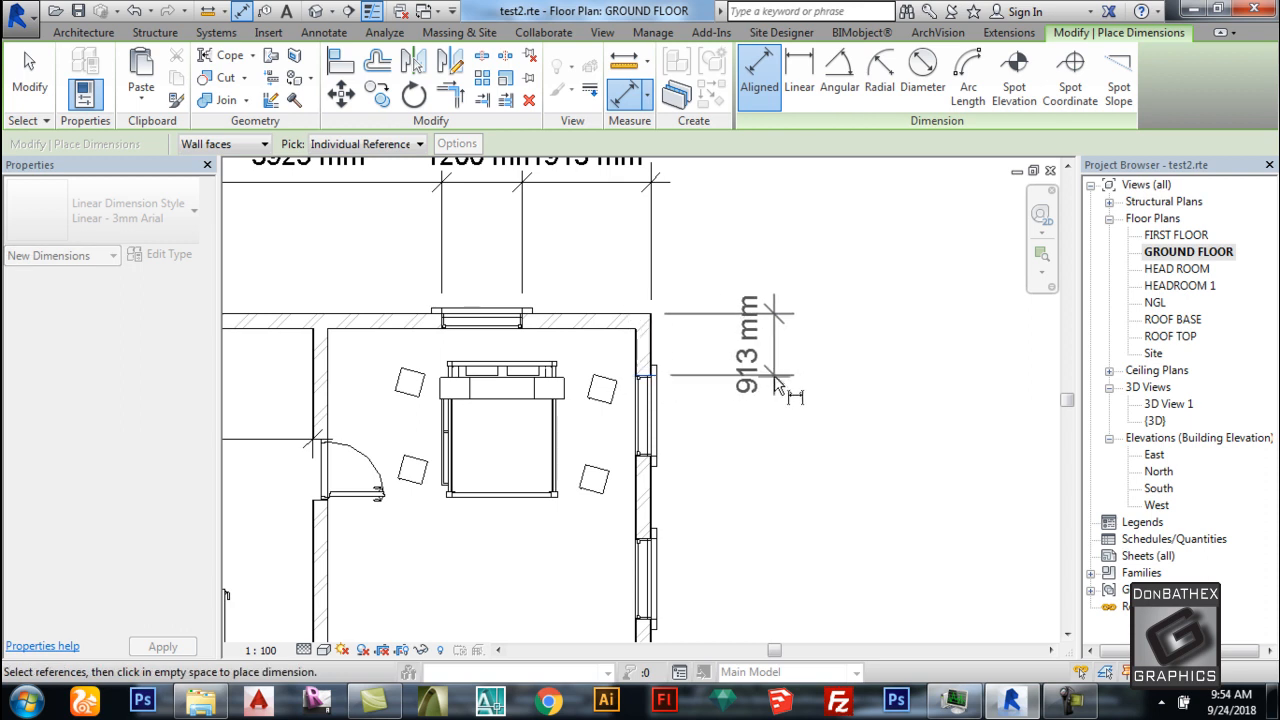
left_click(805, 343)
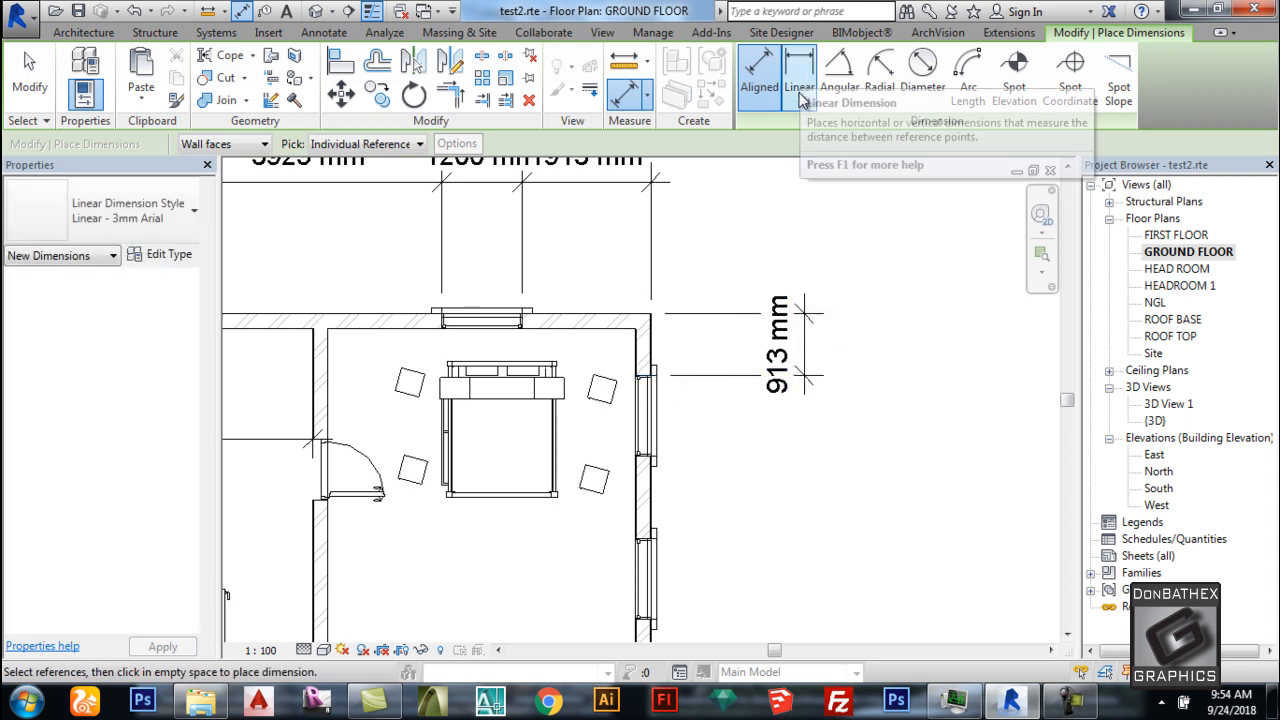
key("Escape")
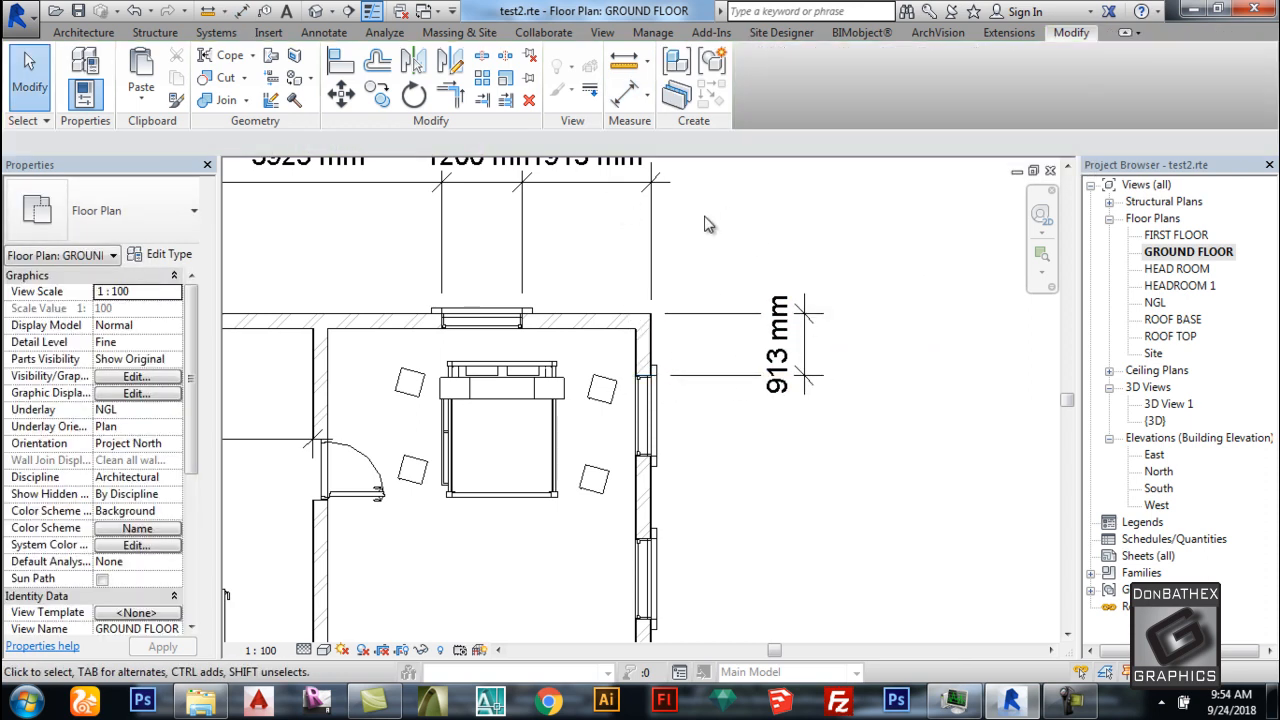
scroll(706, 275, "down", 2)
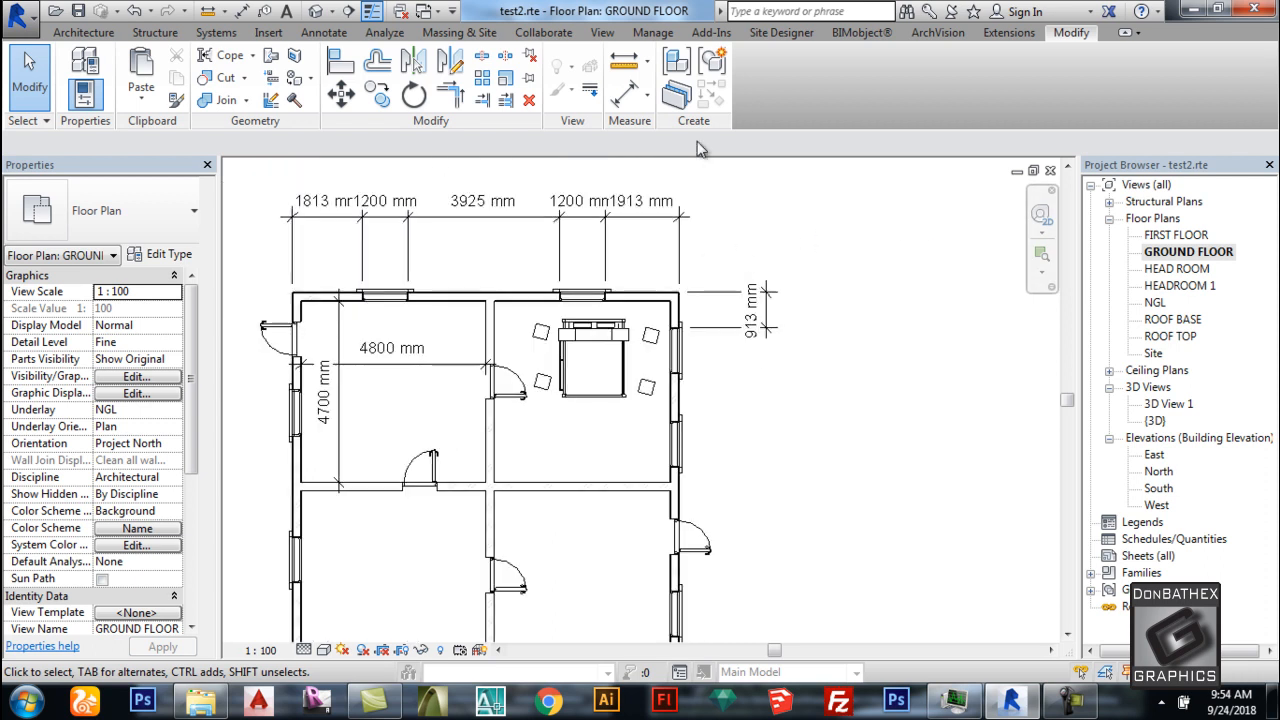
Edit the right exterior dimension's witness lines to include the first window's lower edge and both edges of the second window.
left_click(760, 305)
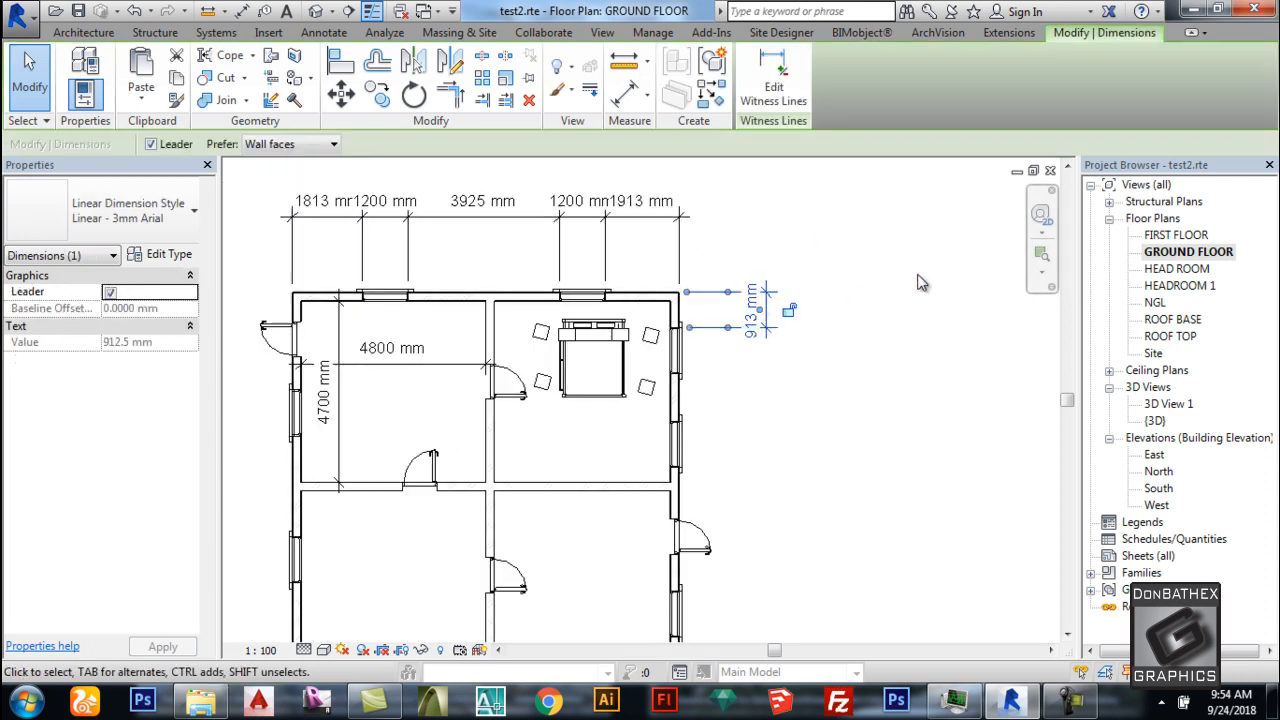
left_click(775, 78)
scroll(700, 330, "up", 3)
left_click(641, 370)
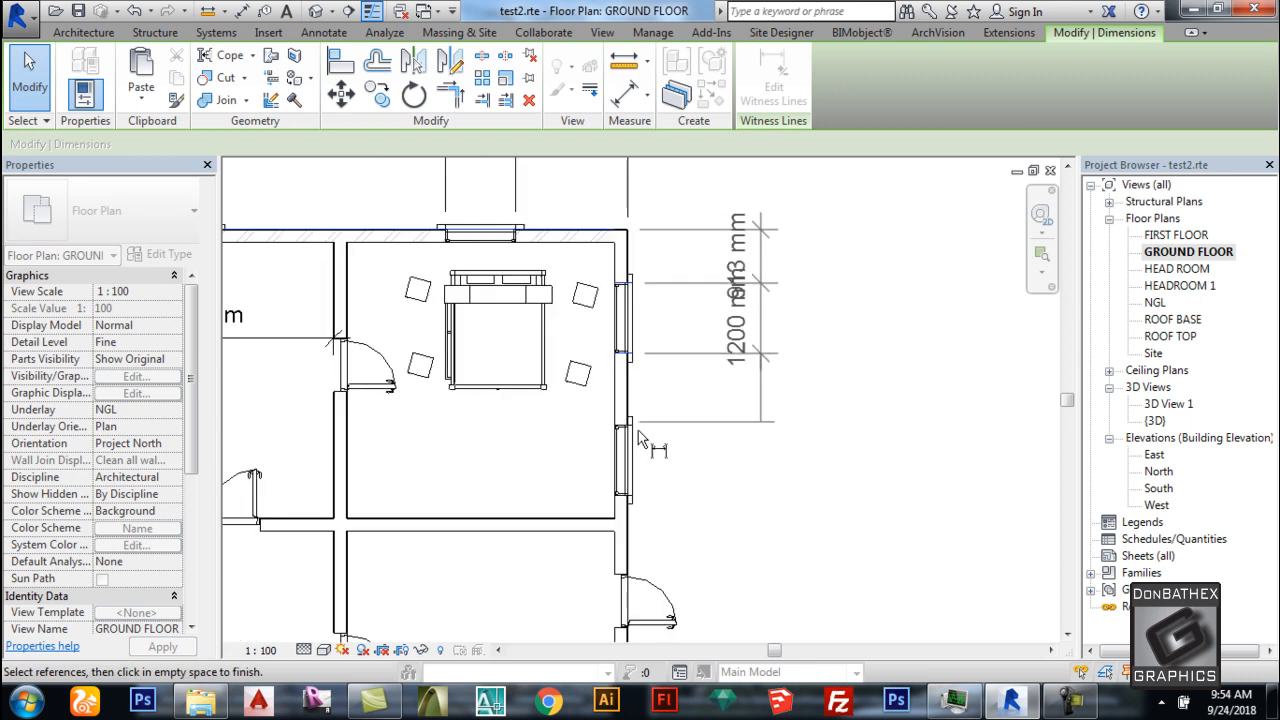
scroll(629, 456, "up", 1)
left_click(622, 418)
scroll(637, 382, "down", 2)
scroll(641, 500, "up", 2)
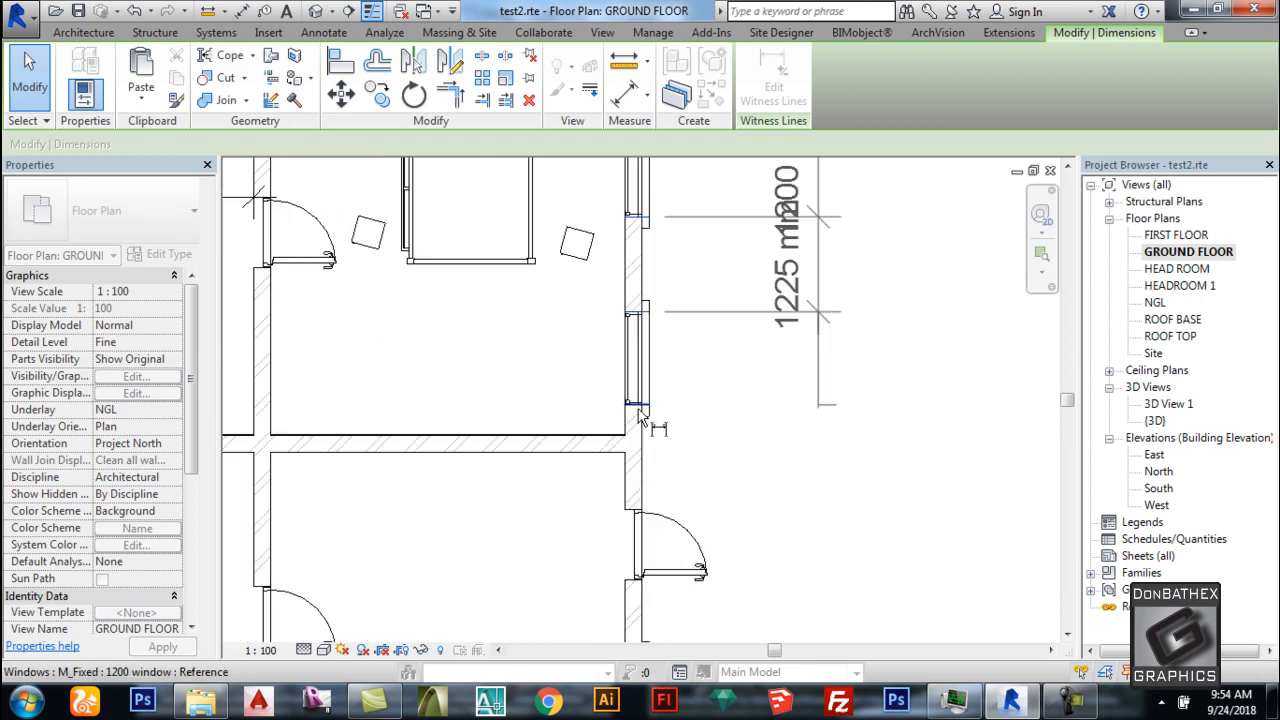
left_click(636, 406)
Extend the right exterior dimension to the exterior door's upper edge, the garage window's upper edge and the garage front wall's outer face.
left_click(638, 511)
scroll(680, 325, "down", 3)
scroll(663, 556, "up", 2)
scroll(657, 550, "up", 1)
left_click(641, 458)
scroll(645, 290, "down", 2)
scroll(650, 567, "up", 2)
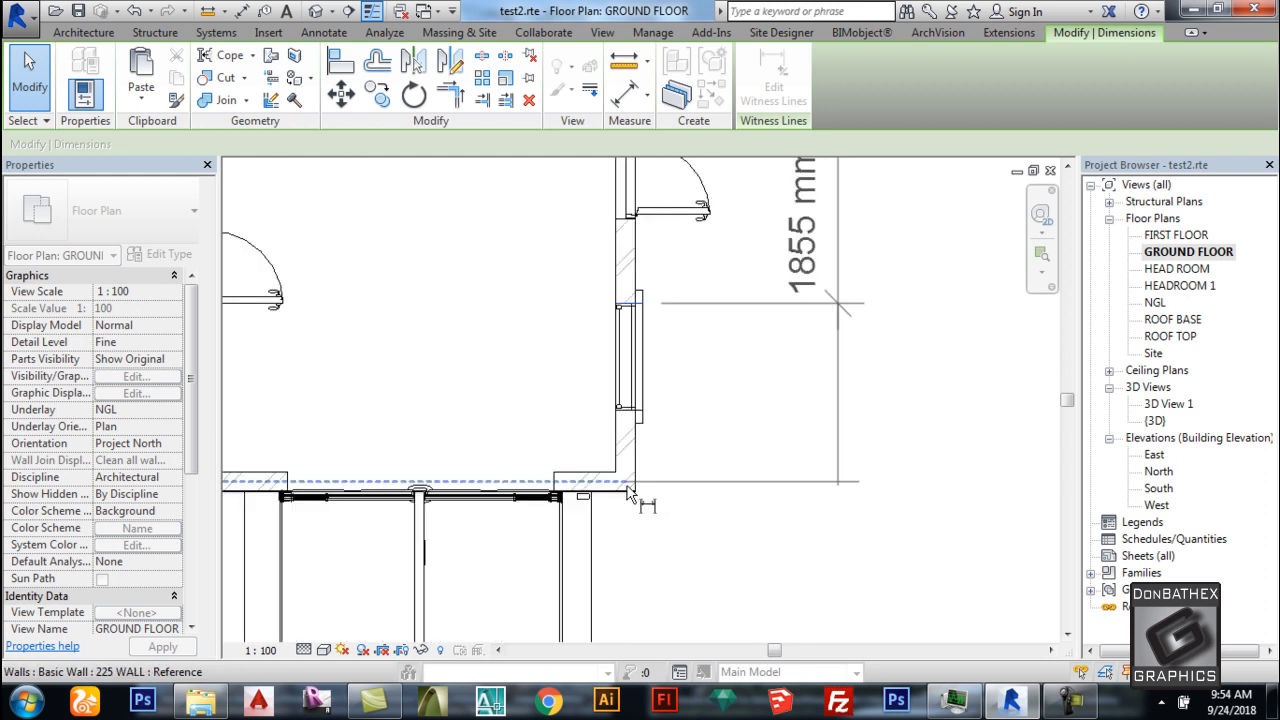
left_click(627, 489)
scroll(600, 480, "down", 3)
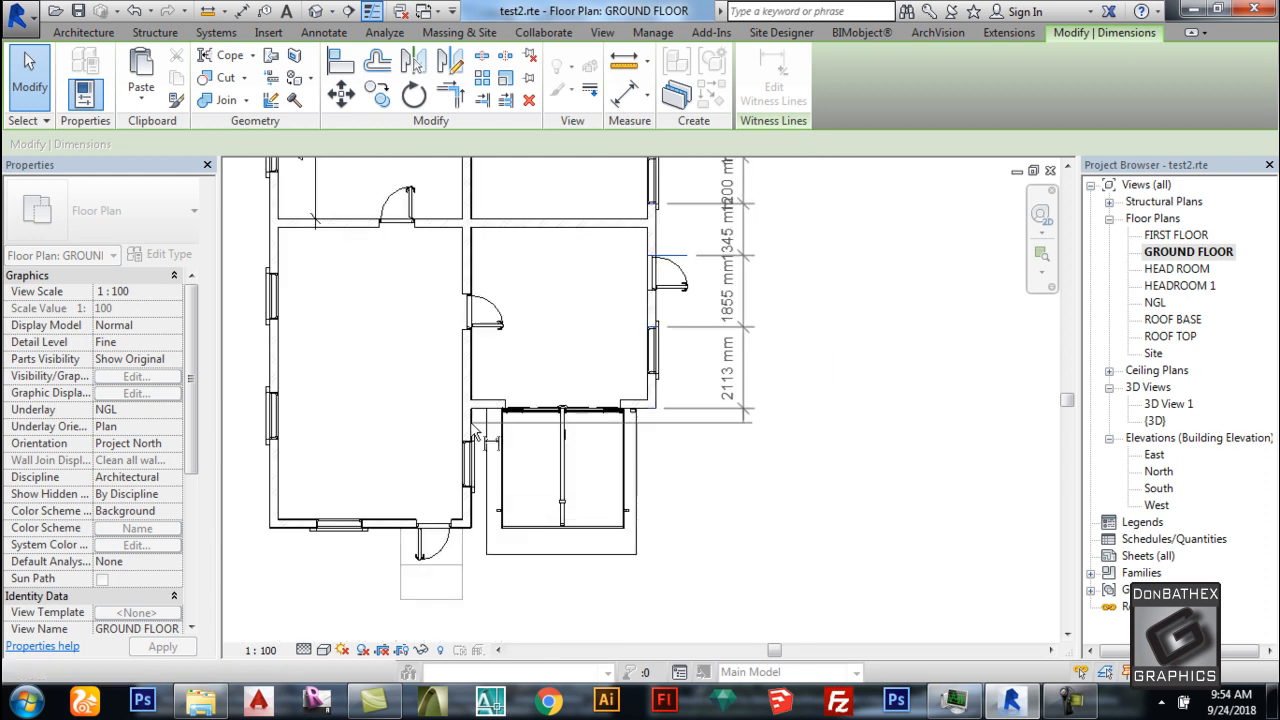
left_click(893, 366)
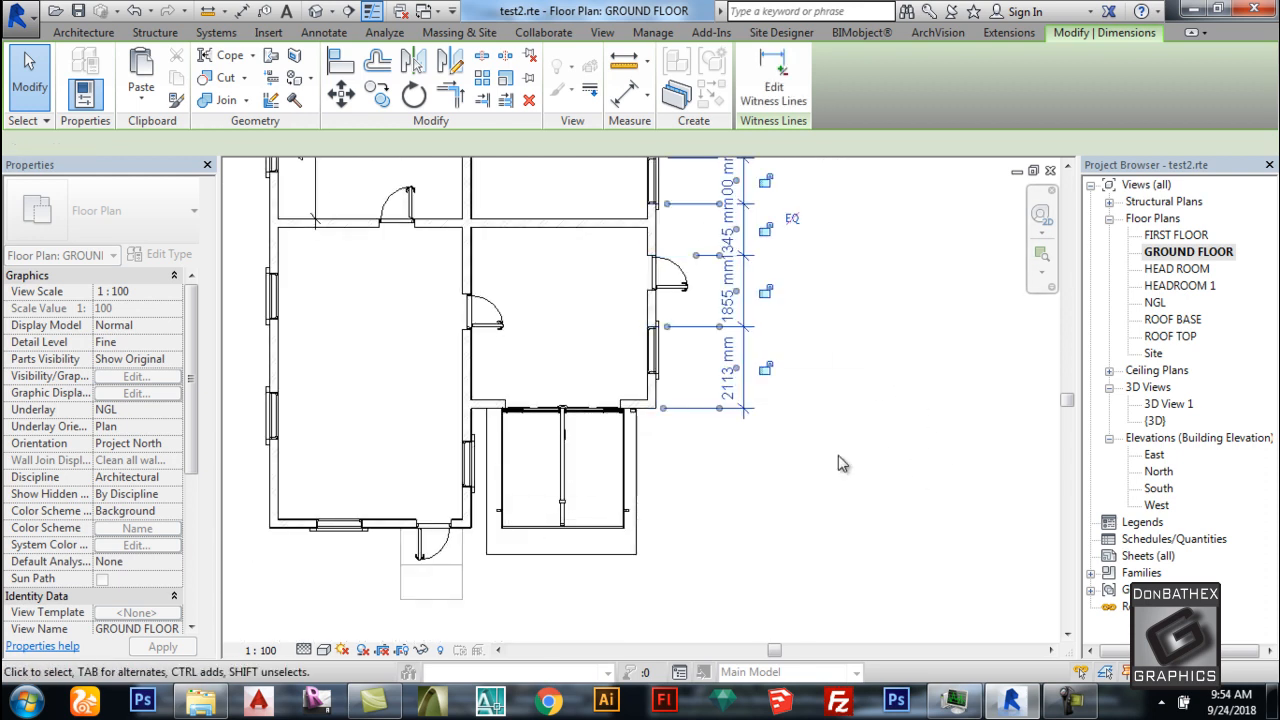
scroll(707, 545, "down", 2)
left_click(881, 389)
Place tagged rooms in the upper-left room and in the upper-right room with the bed.
scroll(803, 375, "up", 1)
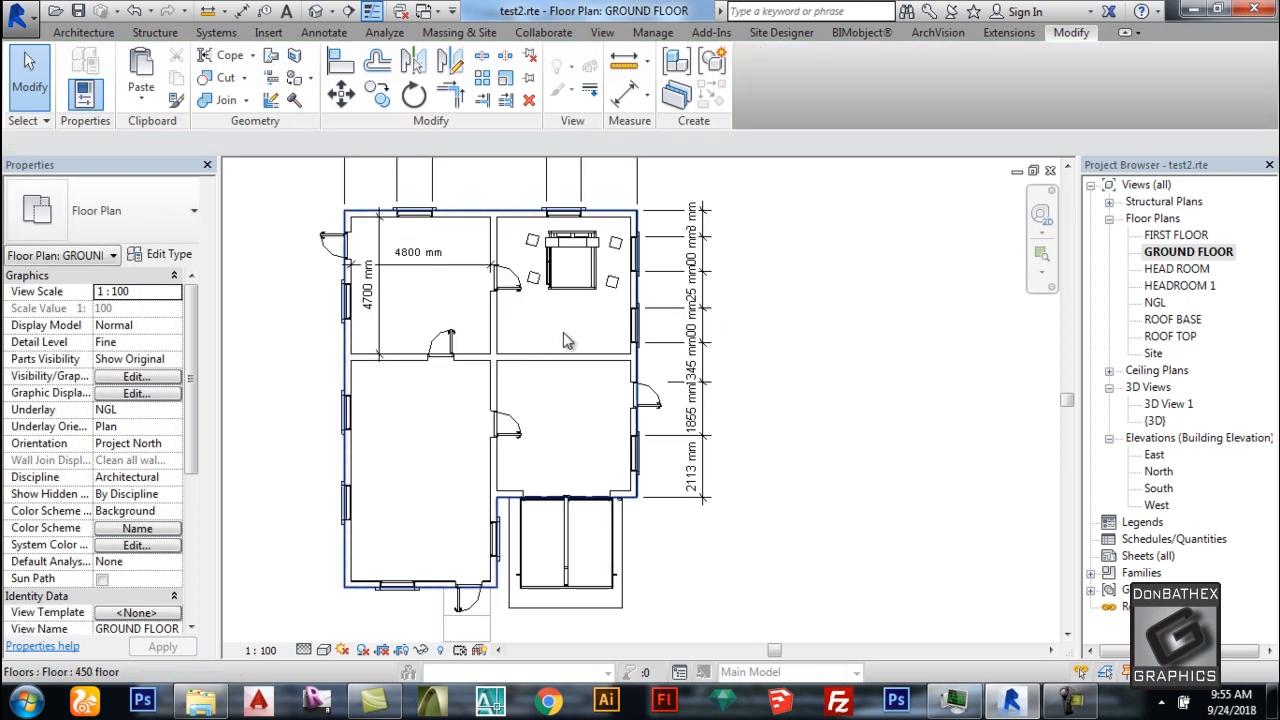
scroll(790, 410, "up", 4)
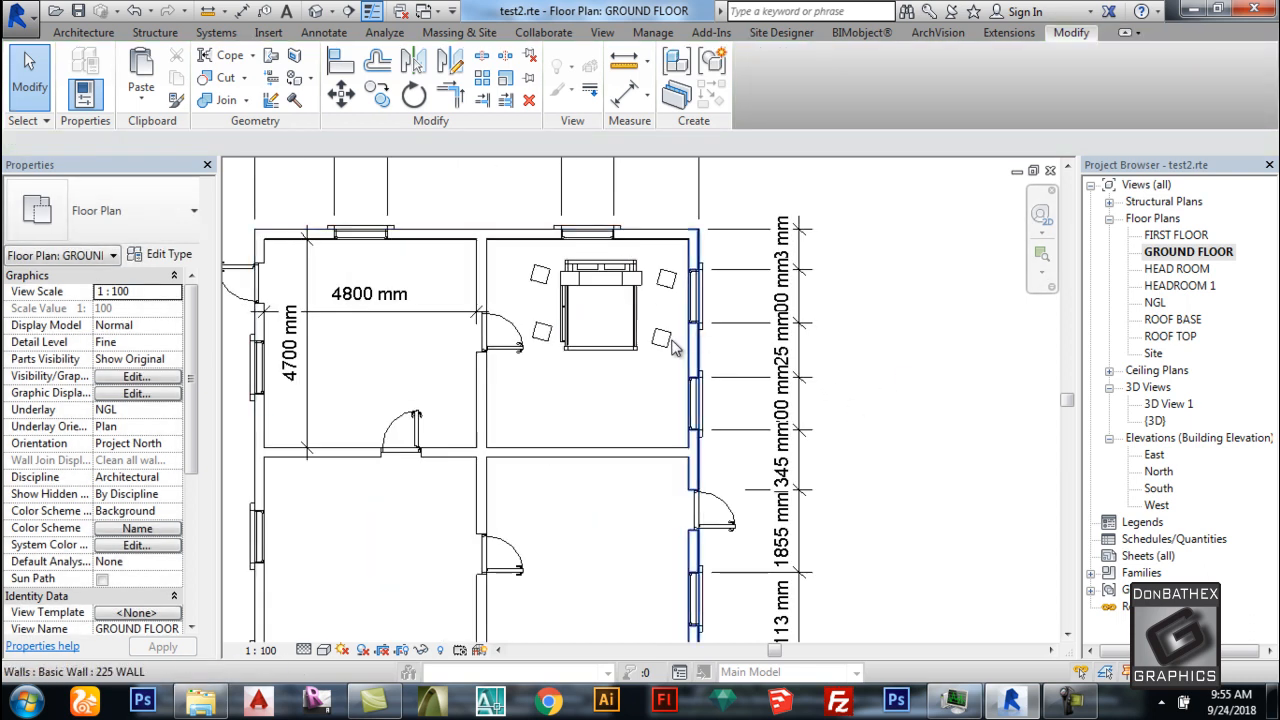
scroll(786, 388, "down", 3)
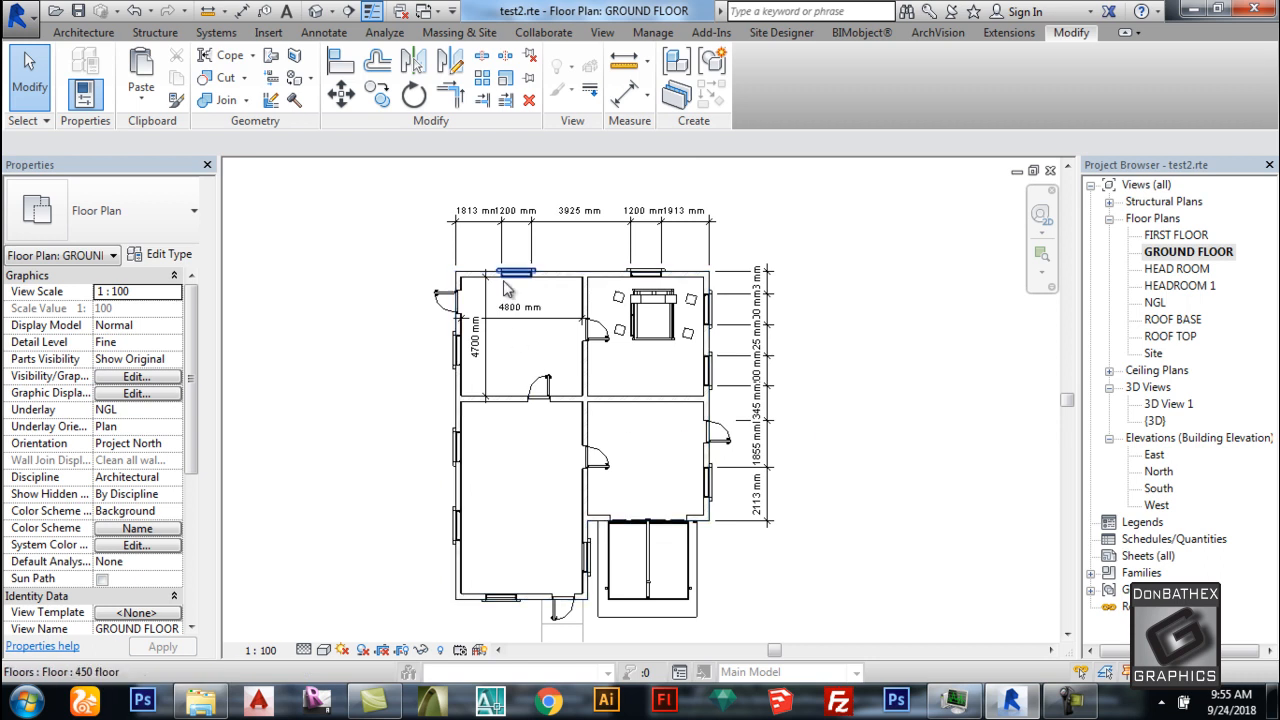
left_click(84, 32)
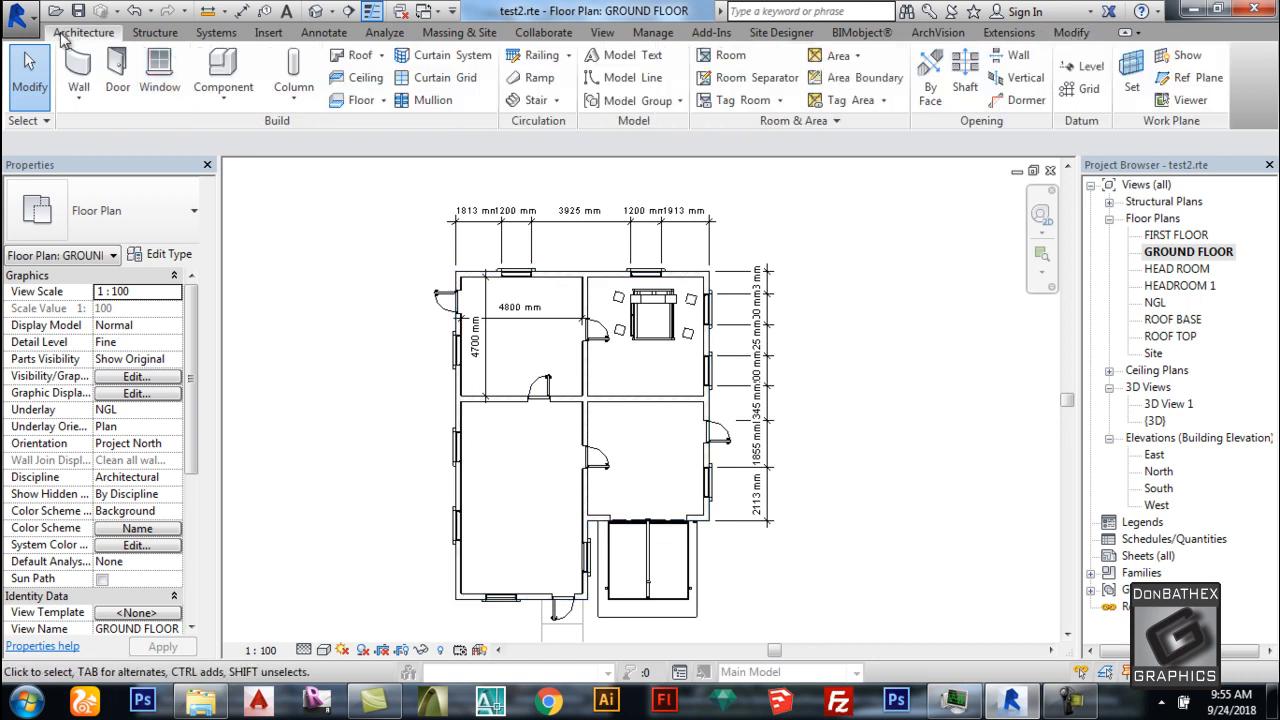
left_click(730, 58)
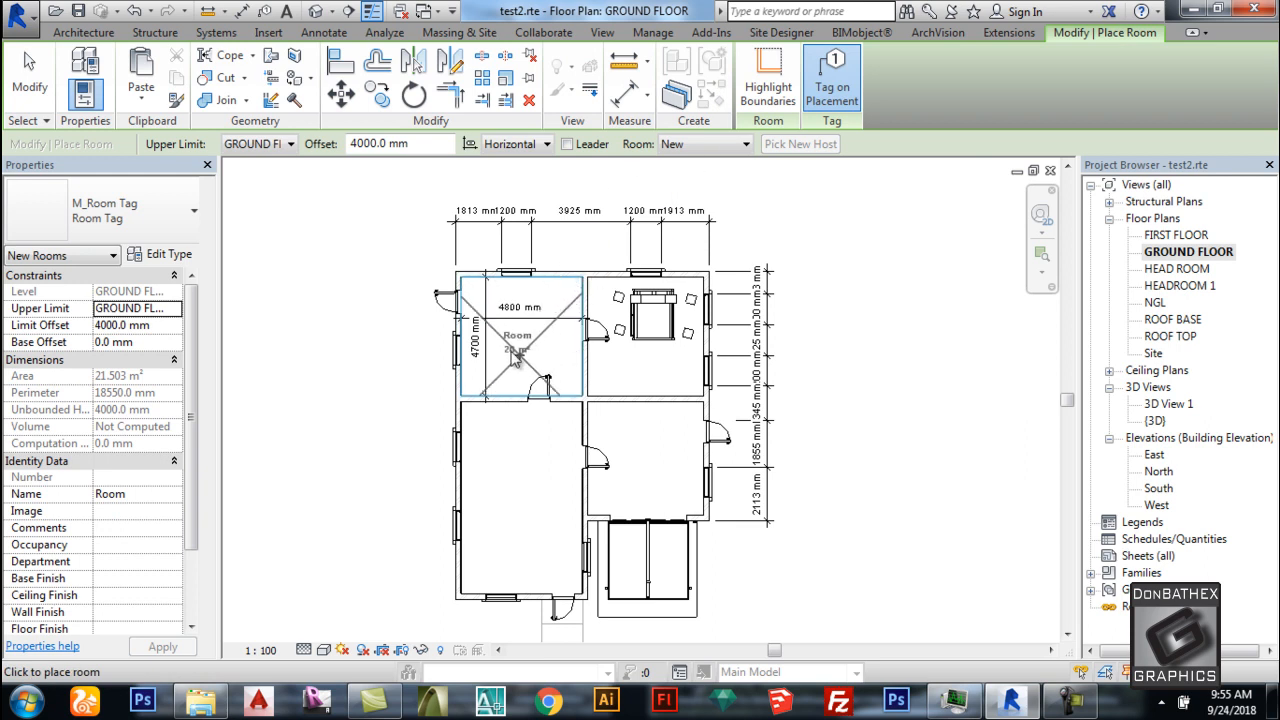
scroll(527, 363, "up", 5)
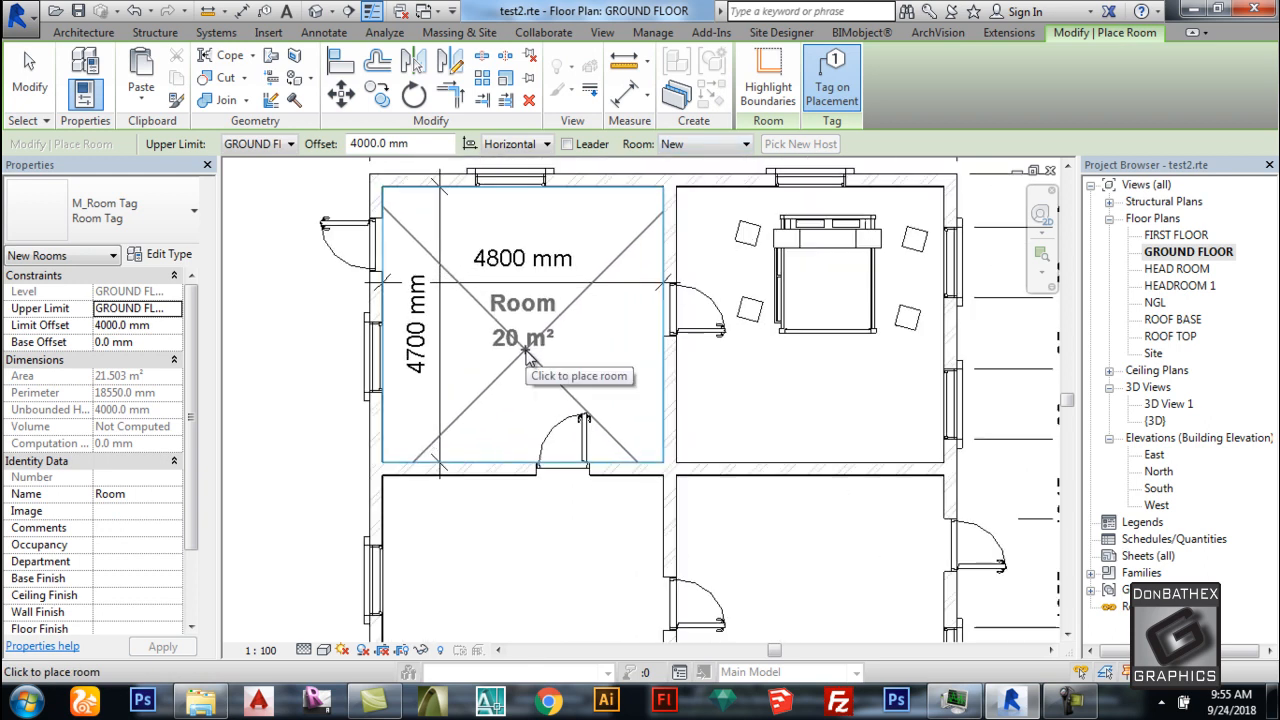
left_click(527, 363)
scroll(390, 300, "down", 2)
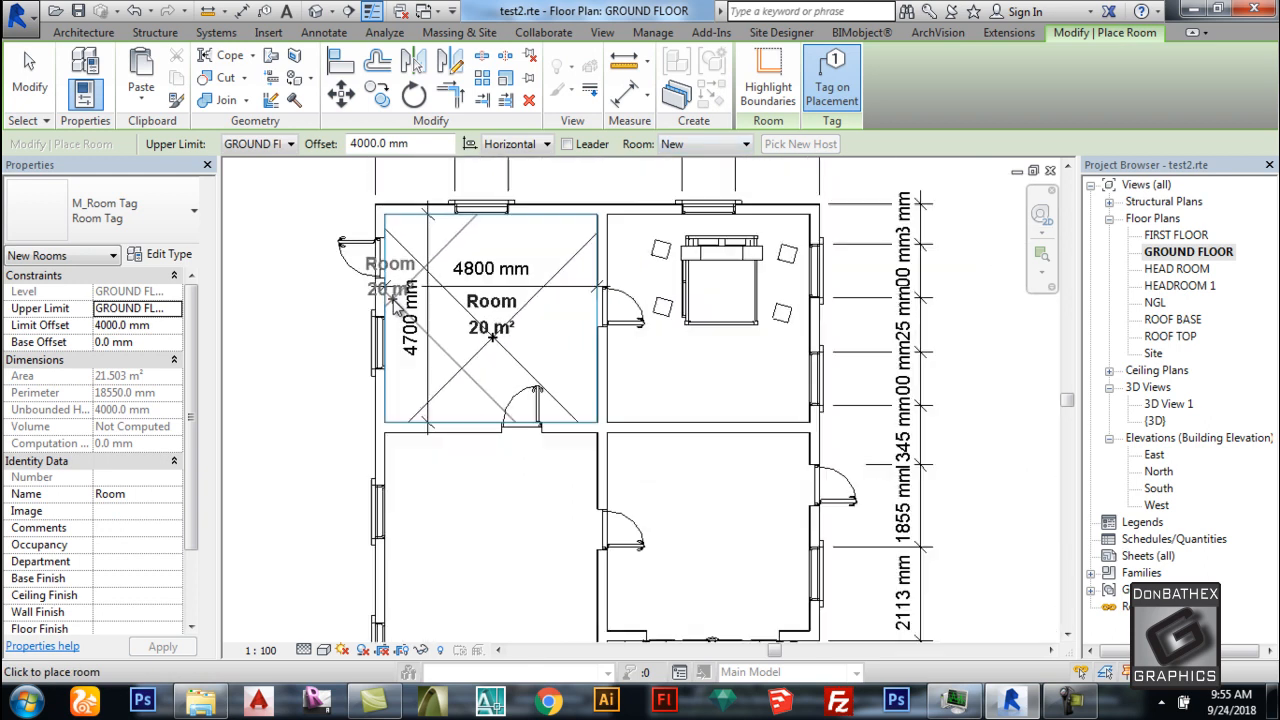
left_click(725, 335)
Place tagged rooms in the large lower-left room and the lower-right room, and end room placement.
scroll(598, 283, "down", 3)
scroll(565, 460, "up", 2)
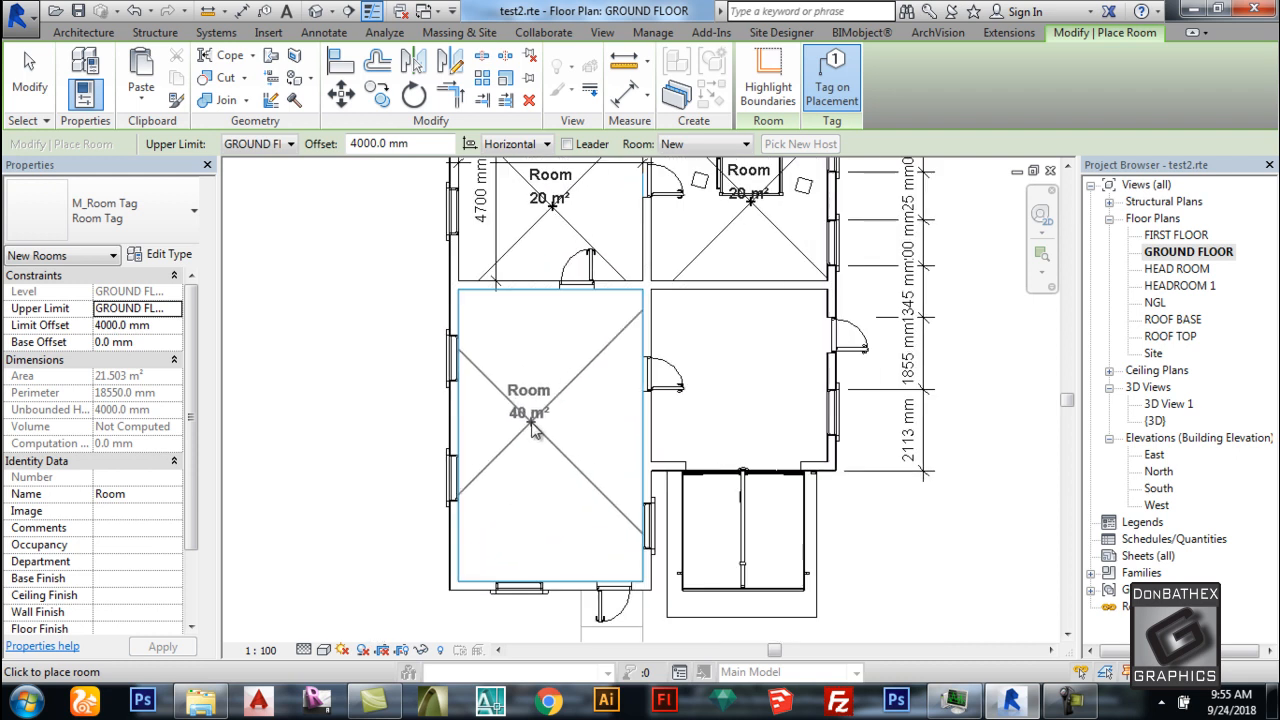
left_click(549, 455)
left_click(752, 405)
key("Escape")
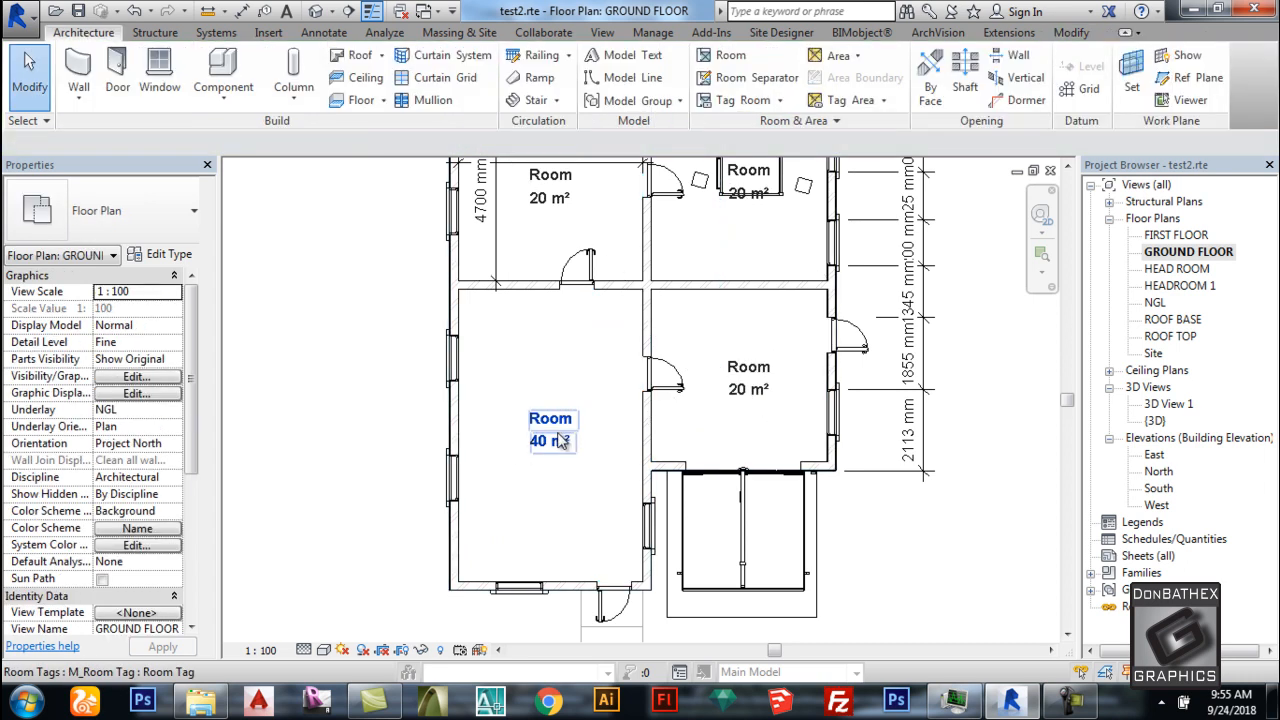
Examine the type properties of the room tag in the large lower-left room.
left_click(562, 440)
left_click(543, 366)
left_click(543, 443)
left_click(150, 254)
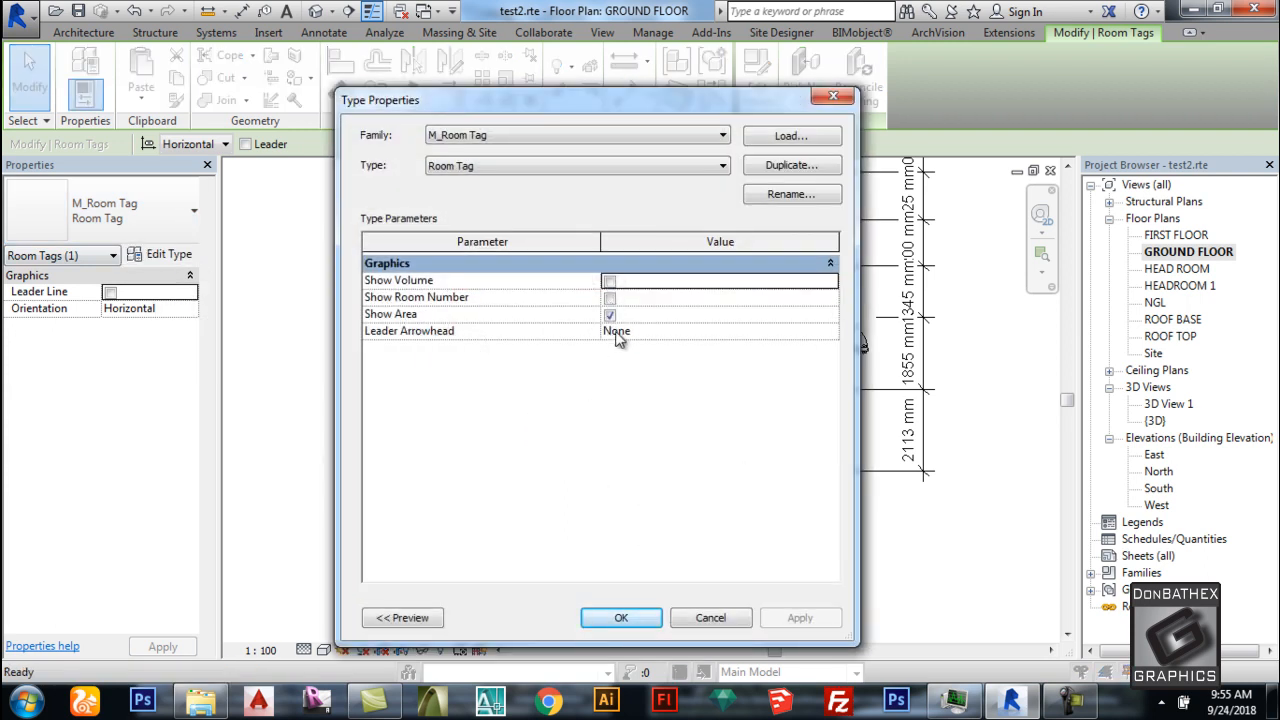
left_click_drag(594, 107, 1044, 145)
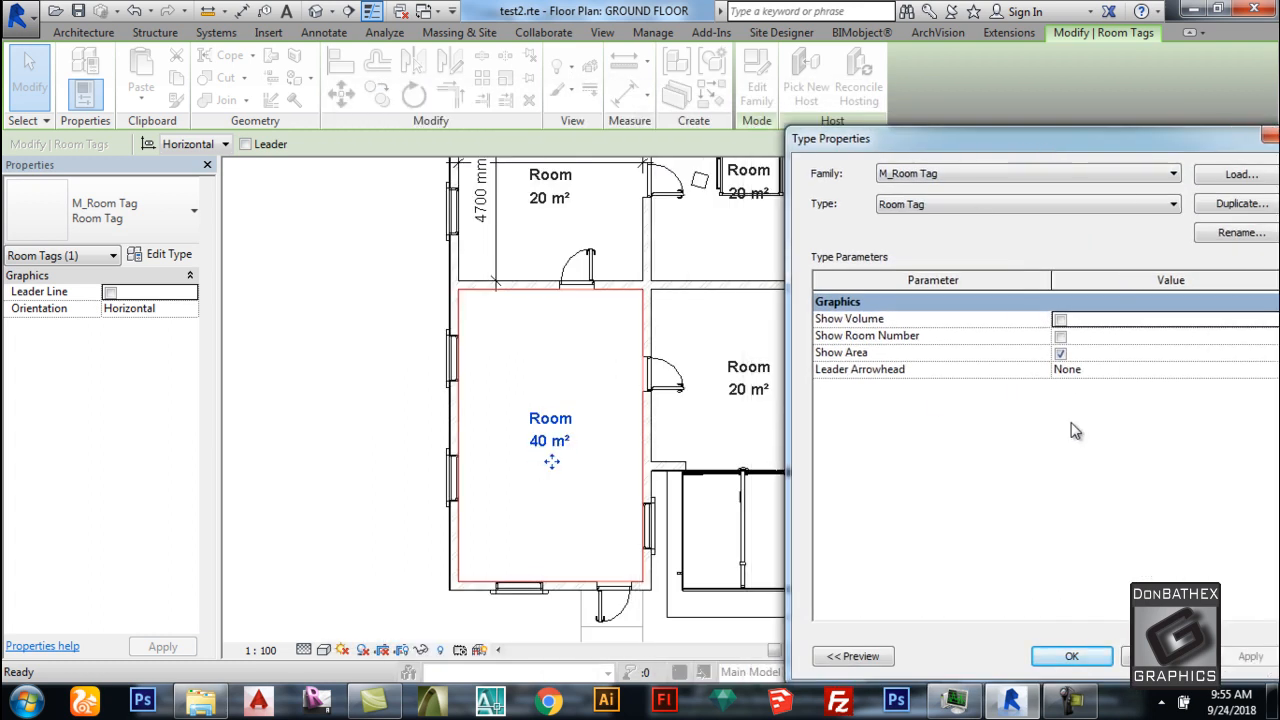
left_click(1071, 655)
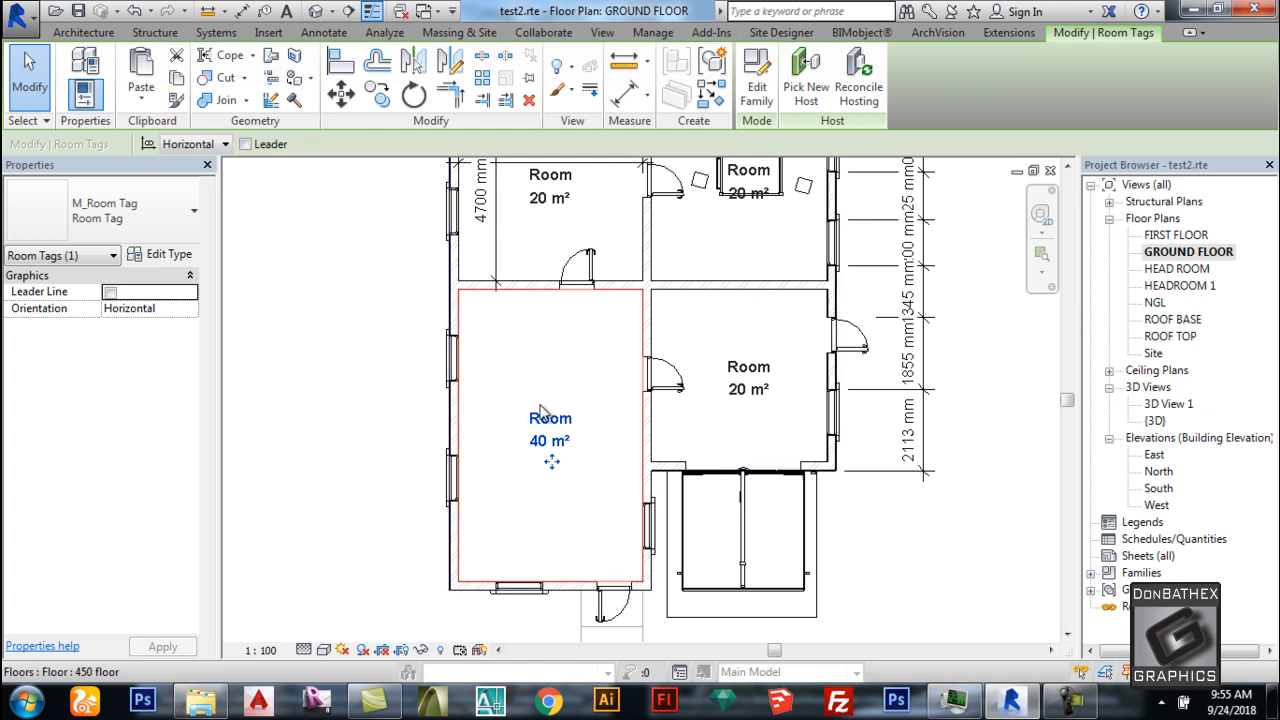
Open the M_Room Tag family, review the Room name label's type properties, and load the family back into test2.rte.
left_click(757, 95)
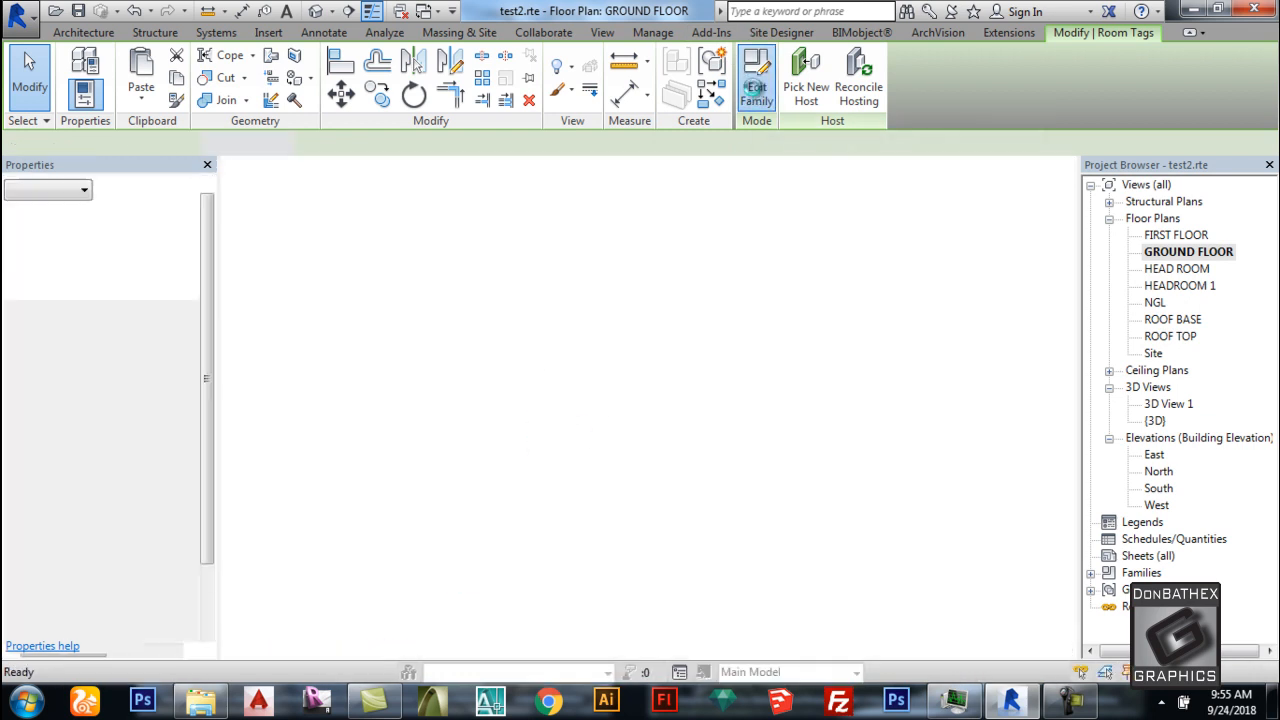
left_click(545, 345)
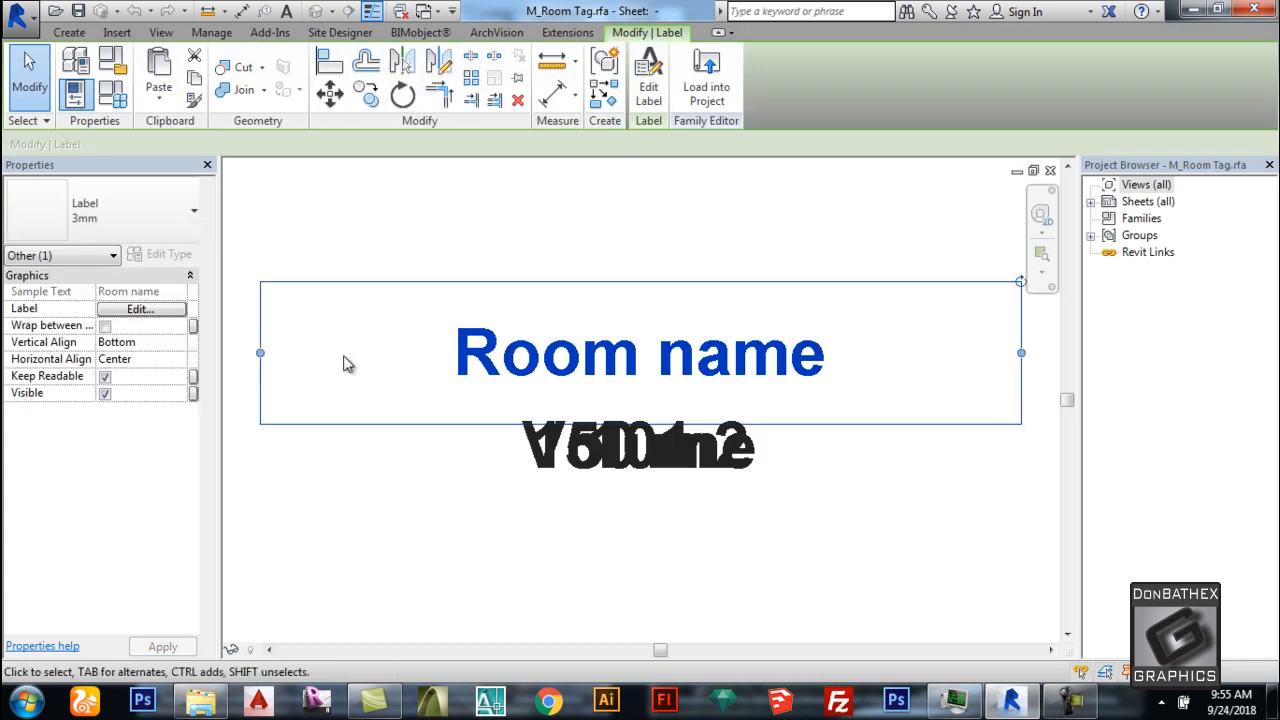
left_click(171, 257)
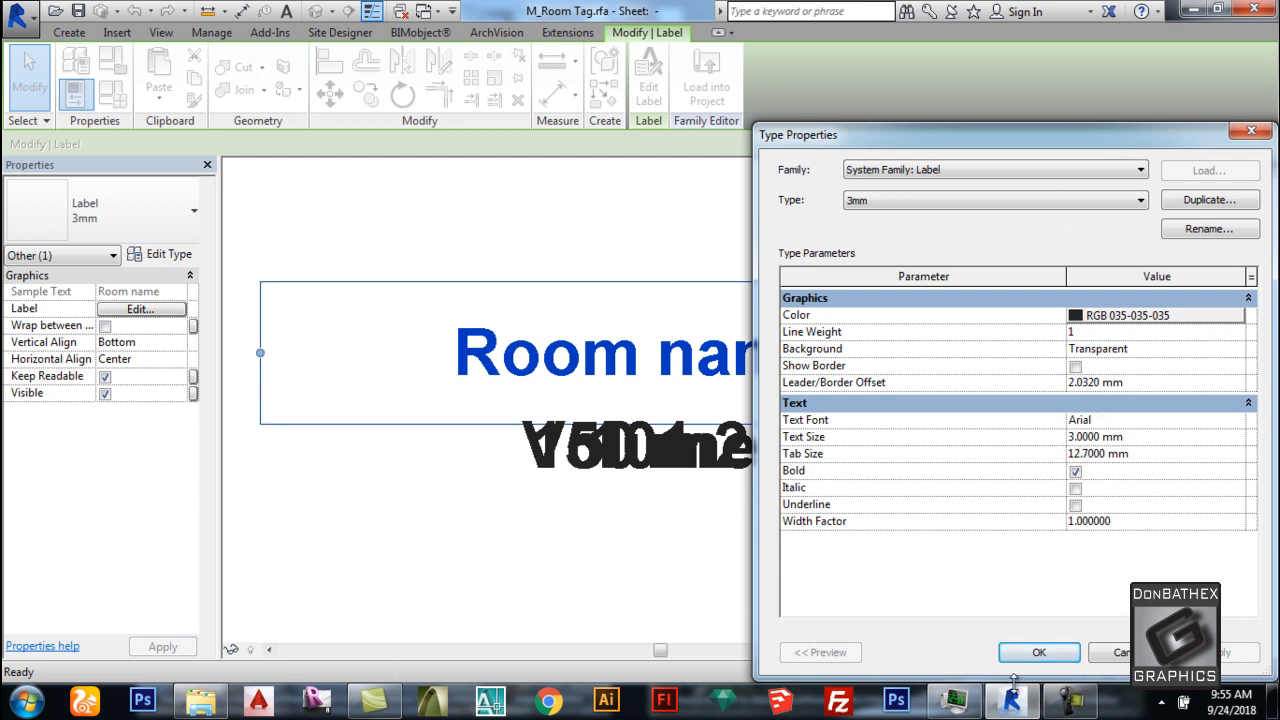
left_click(1036, 654)
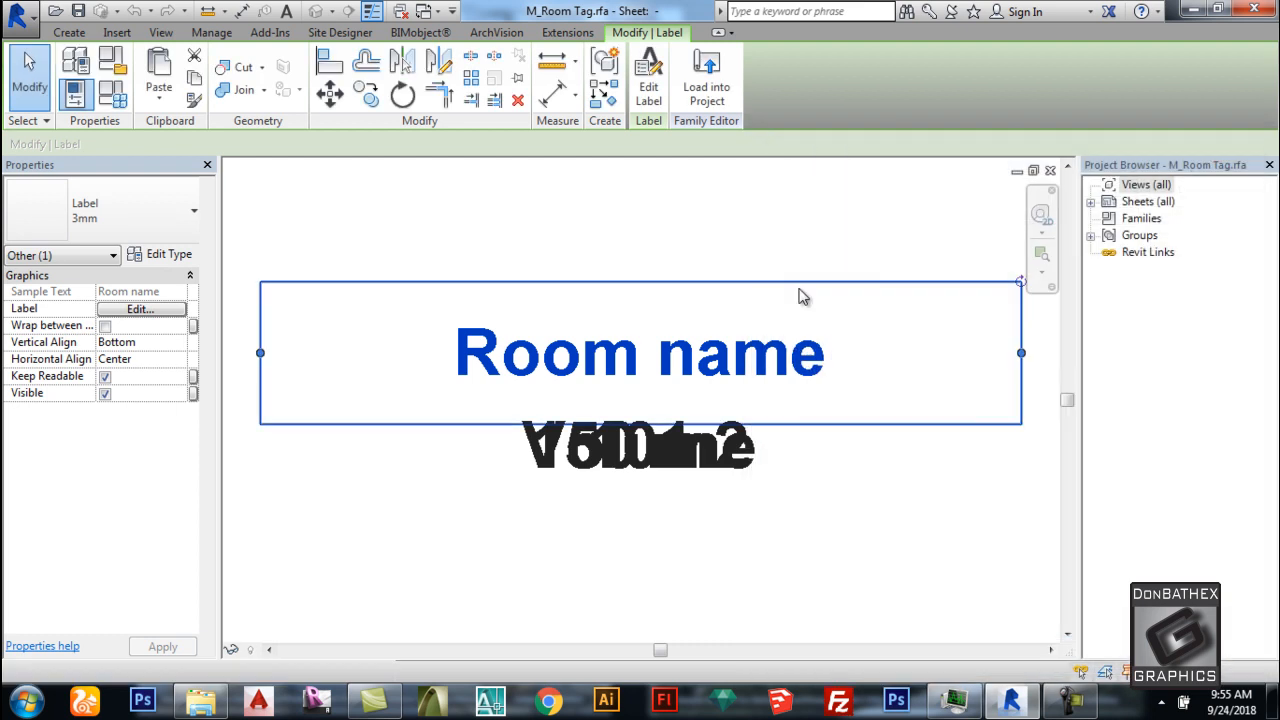
left_click(705, 90)
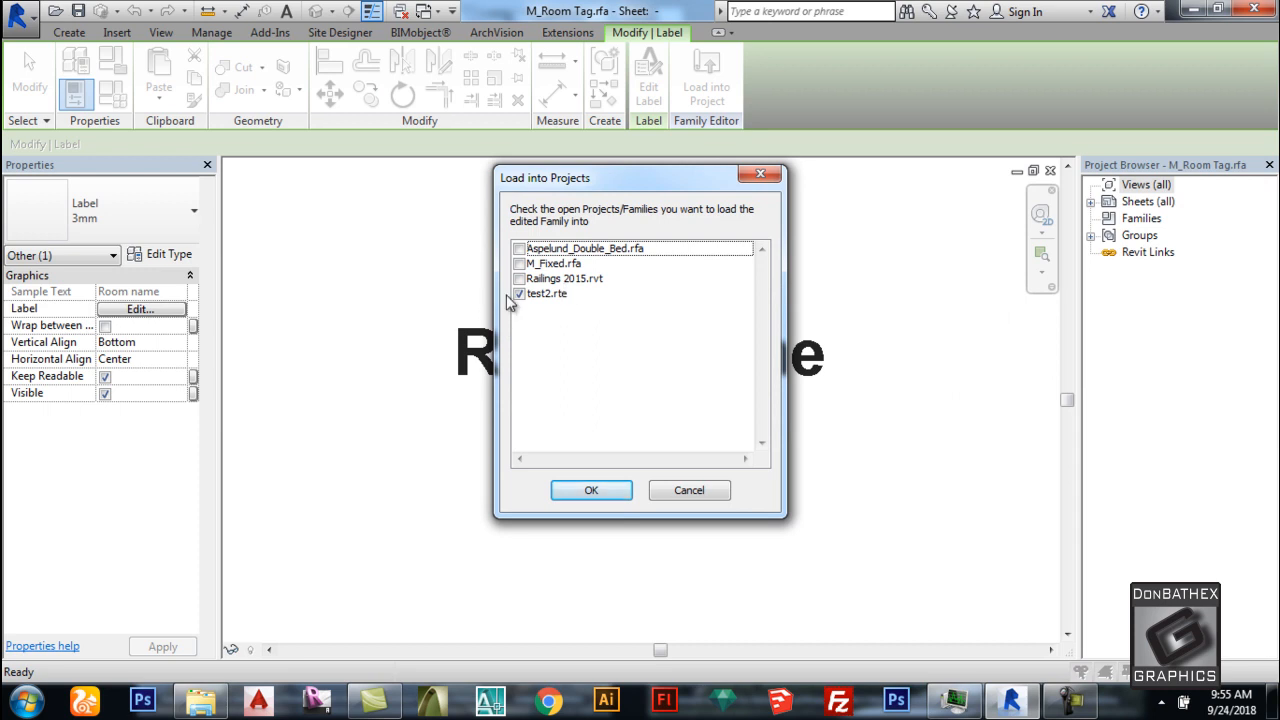
left_click(621, 490)
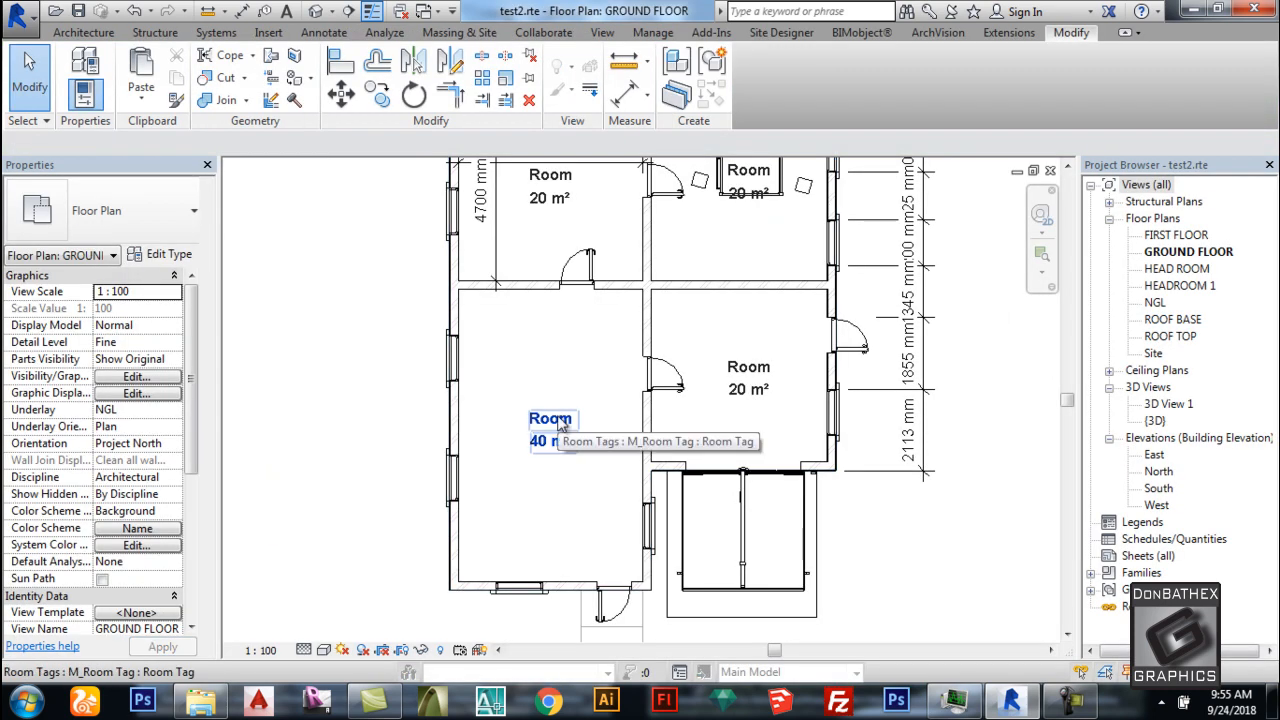
Name the large lower-left room "living room" and the lower-right room "garage" through their room tags.
left_click(559, 425)
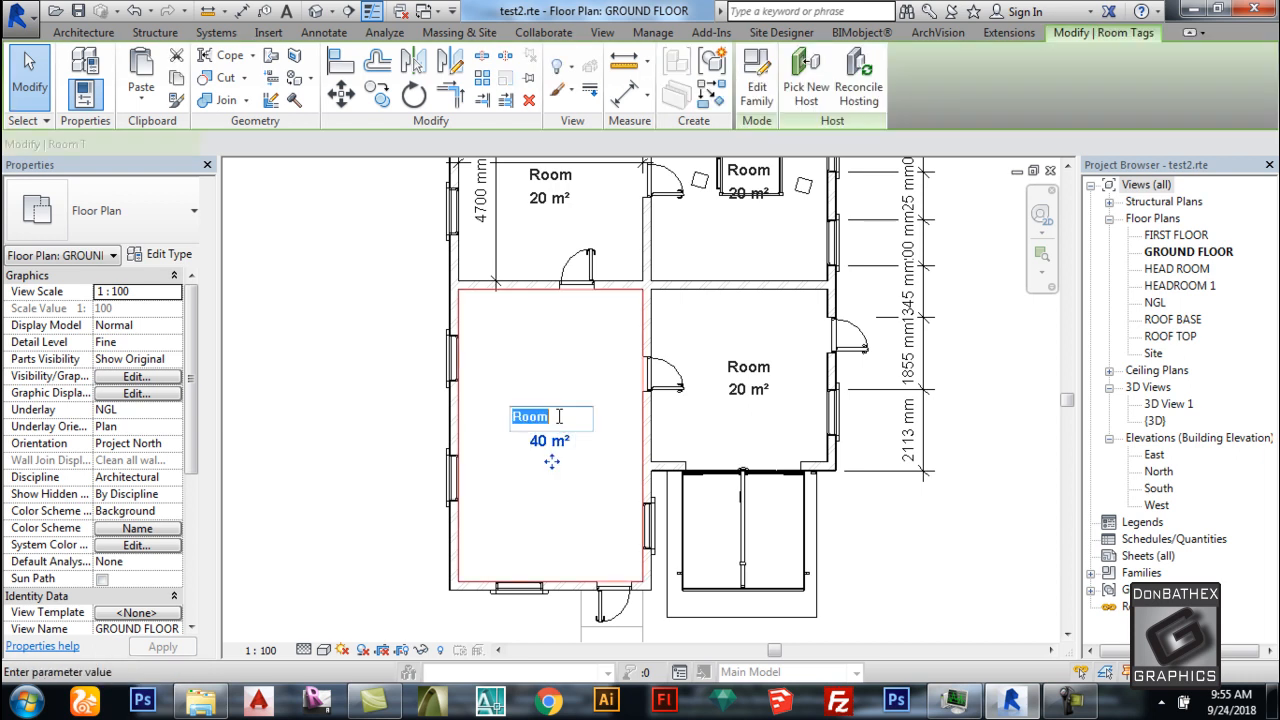
left_click(559, 418)
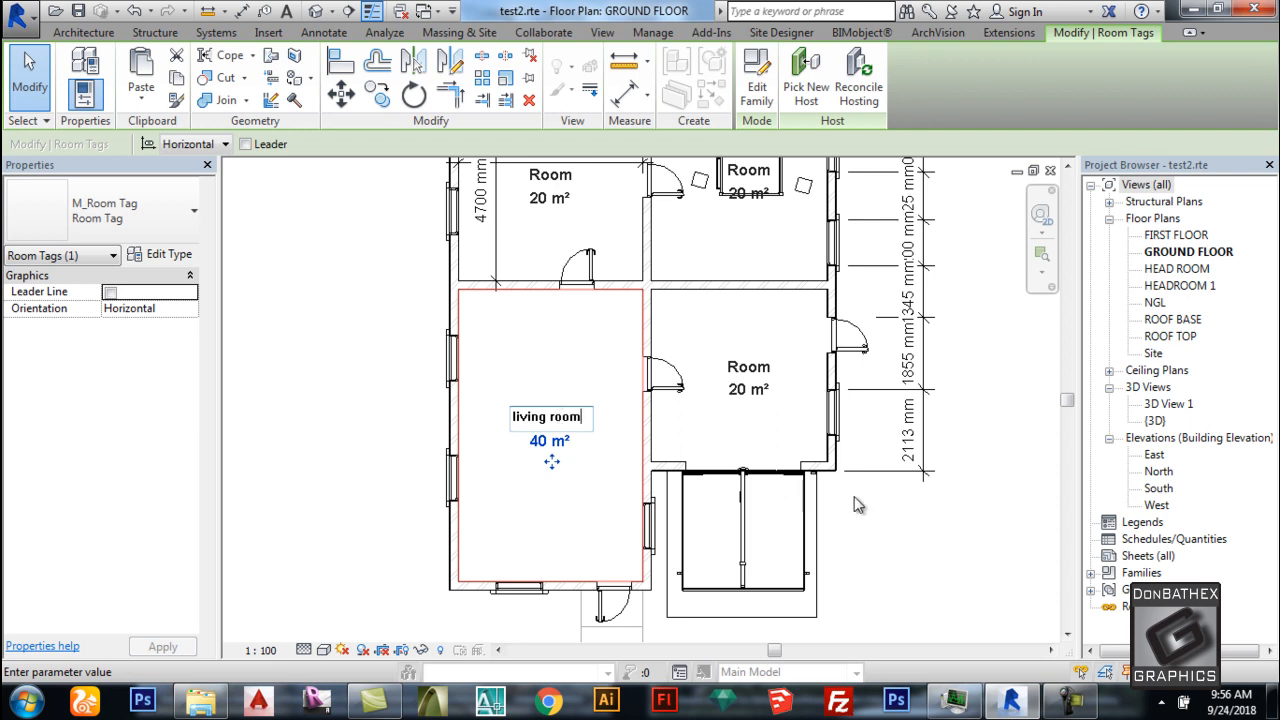
left_click(749, 372)
left_click(750, 365)
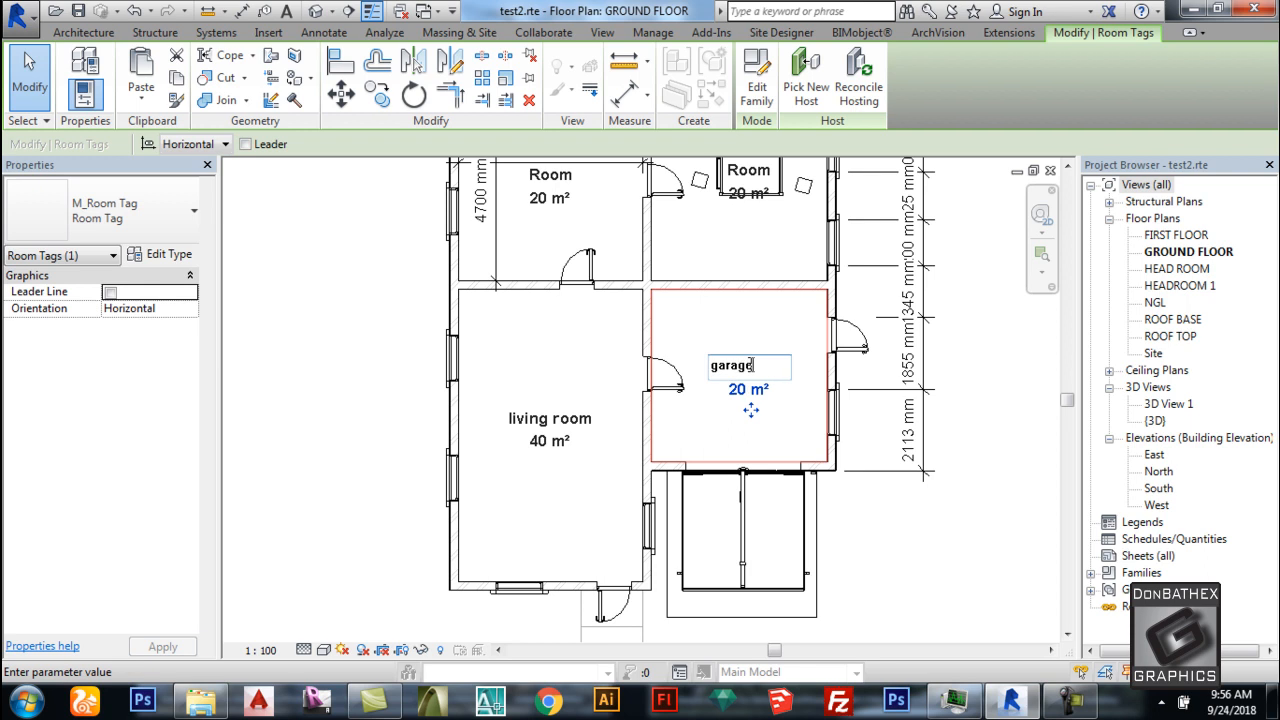
left_click(935, 396)
Name the upper-right room "bedroom" and the upper-left room "kitchen" through their room tags.
scroll(545, 610, "down", 2)
scroll(718, 196, "up", 3)
left_click(690, 330)
left_click(689, 330)
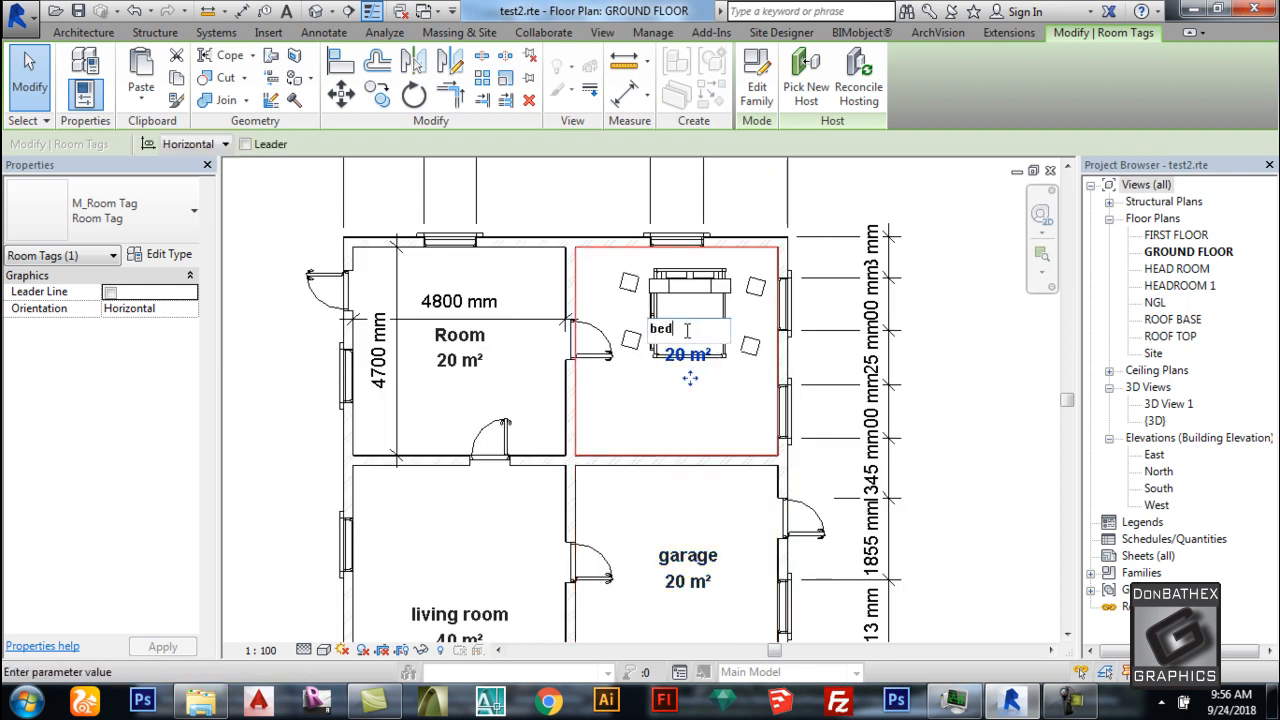
left_click(826, 366)
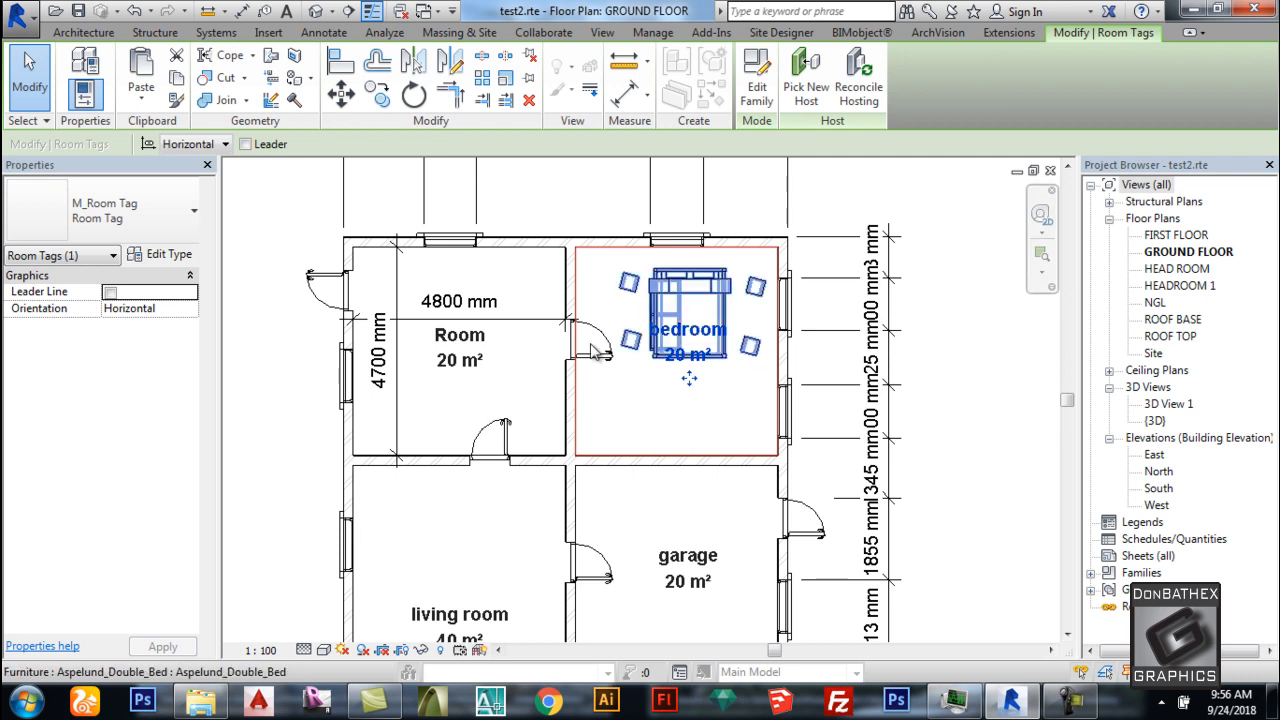
double_click(456, 338)
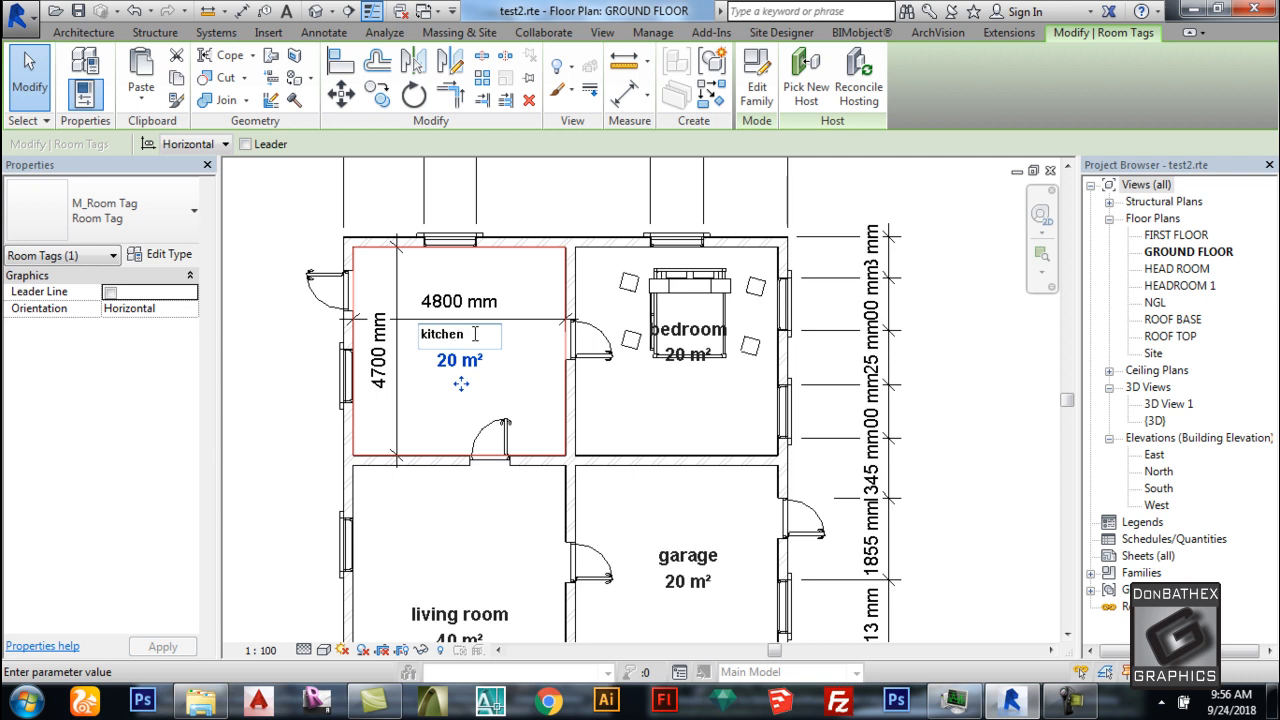
left_click(1008, 326)
left_click(838, 325)
Draw a vertical building section line through the bedroom and garage, from above the top dimensions to below the ramp.
scroll(580, 322, "down", 4)
scroll(646, 358, "up", 3)
scroll(571, 443, "down", 2)
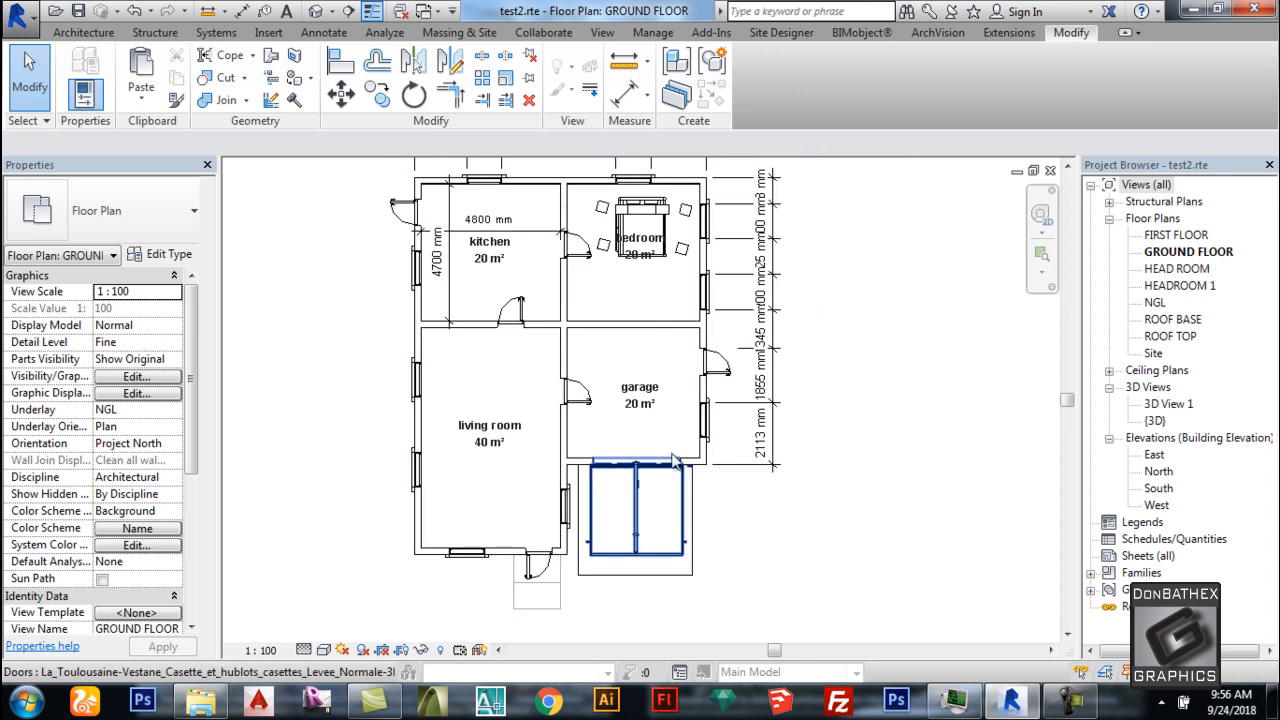
scroll(676, 450, "down", 1)
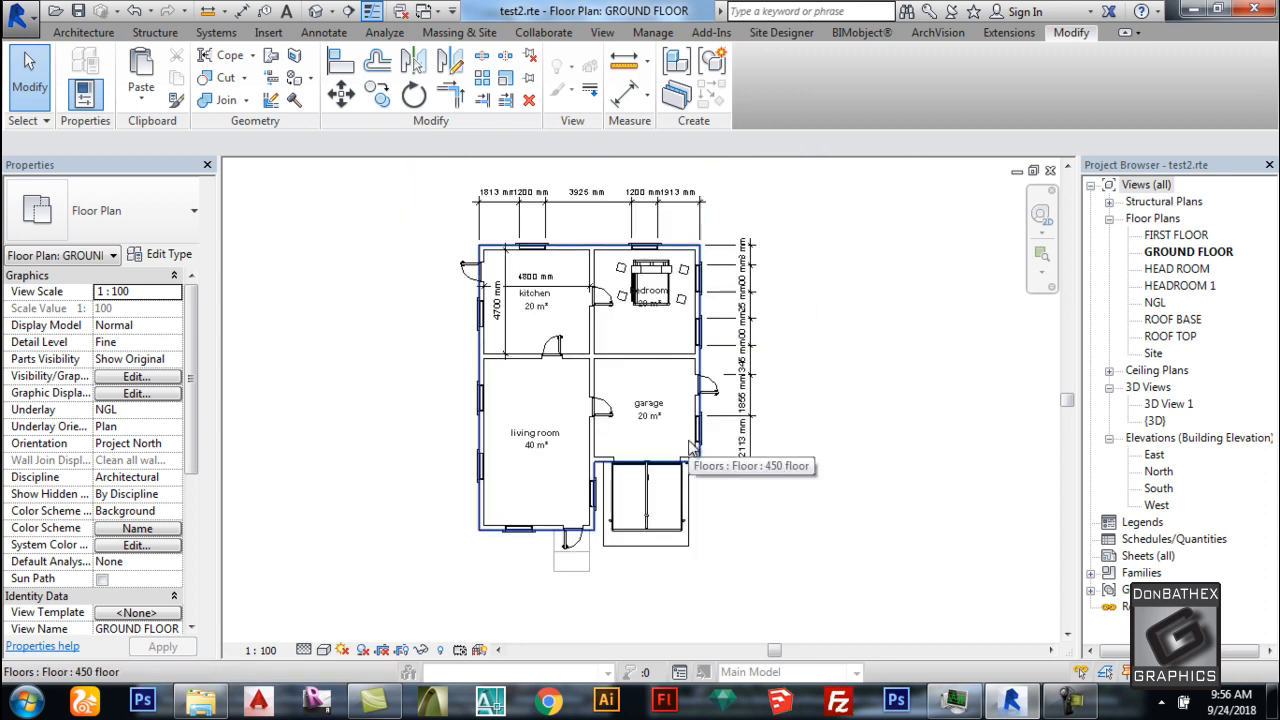
left_click(349, 12)
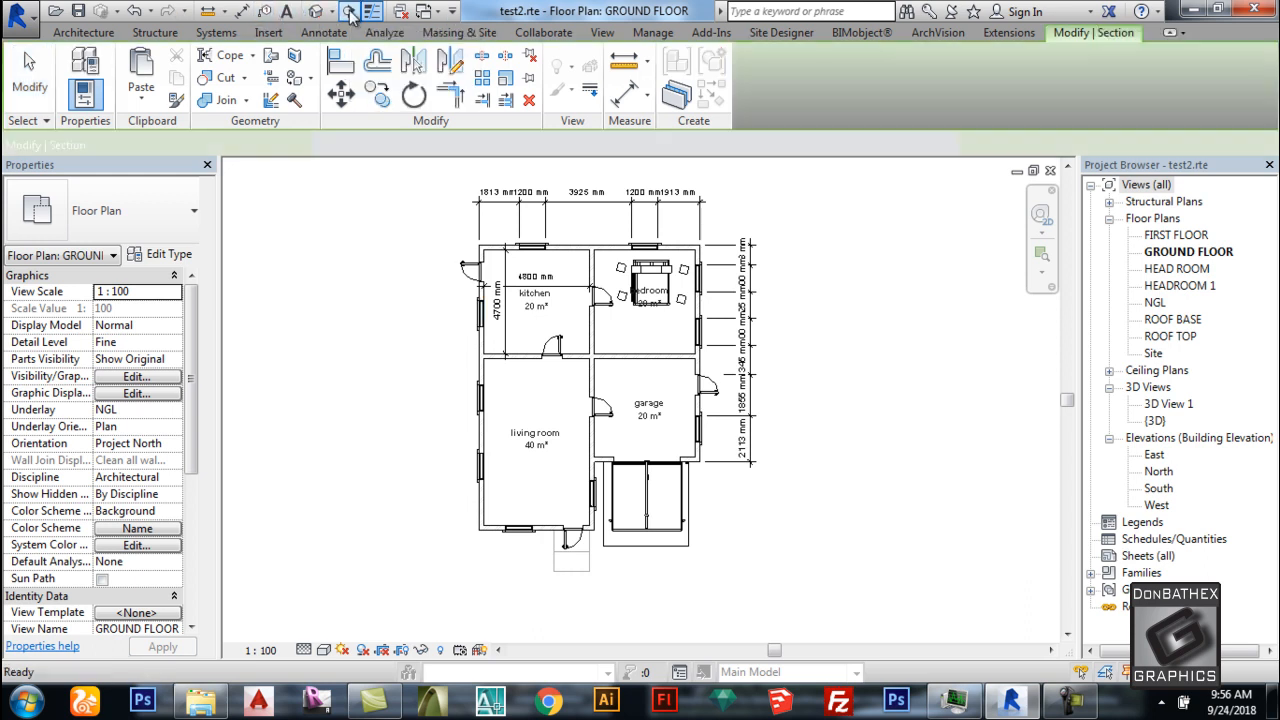
left_click(645, 166)
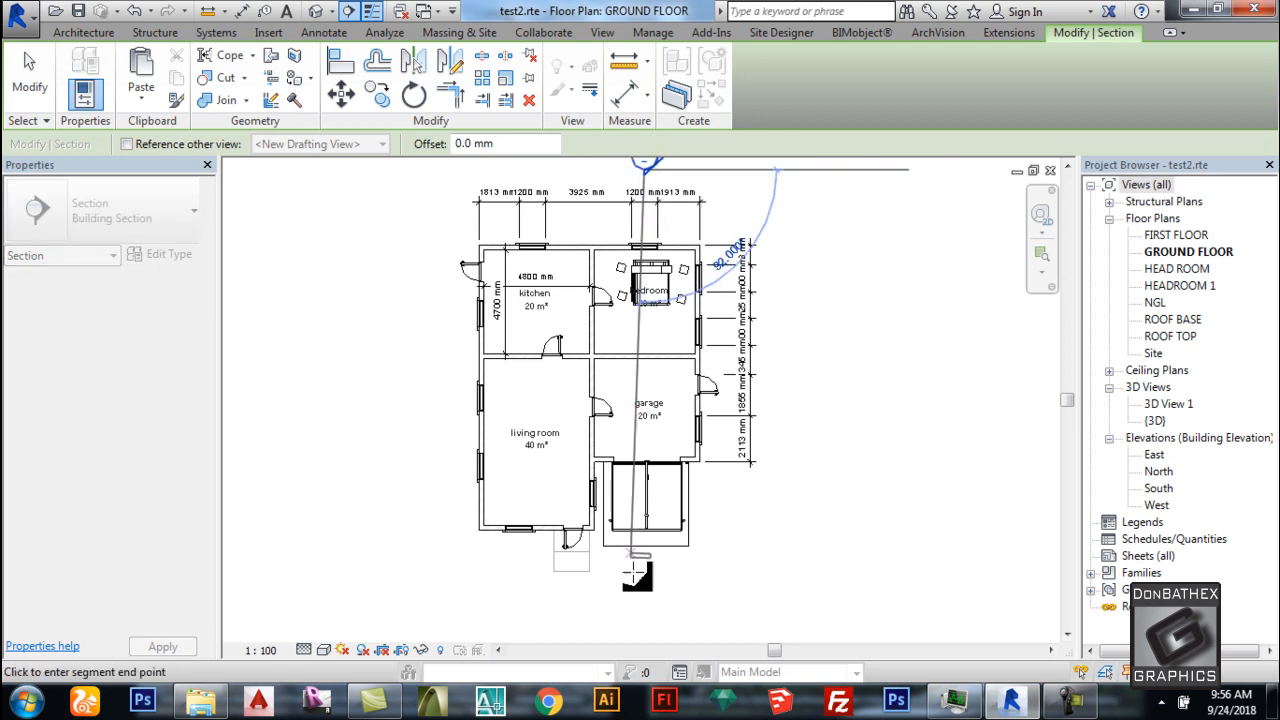
left_click(645, 603)
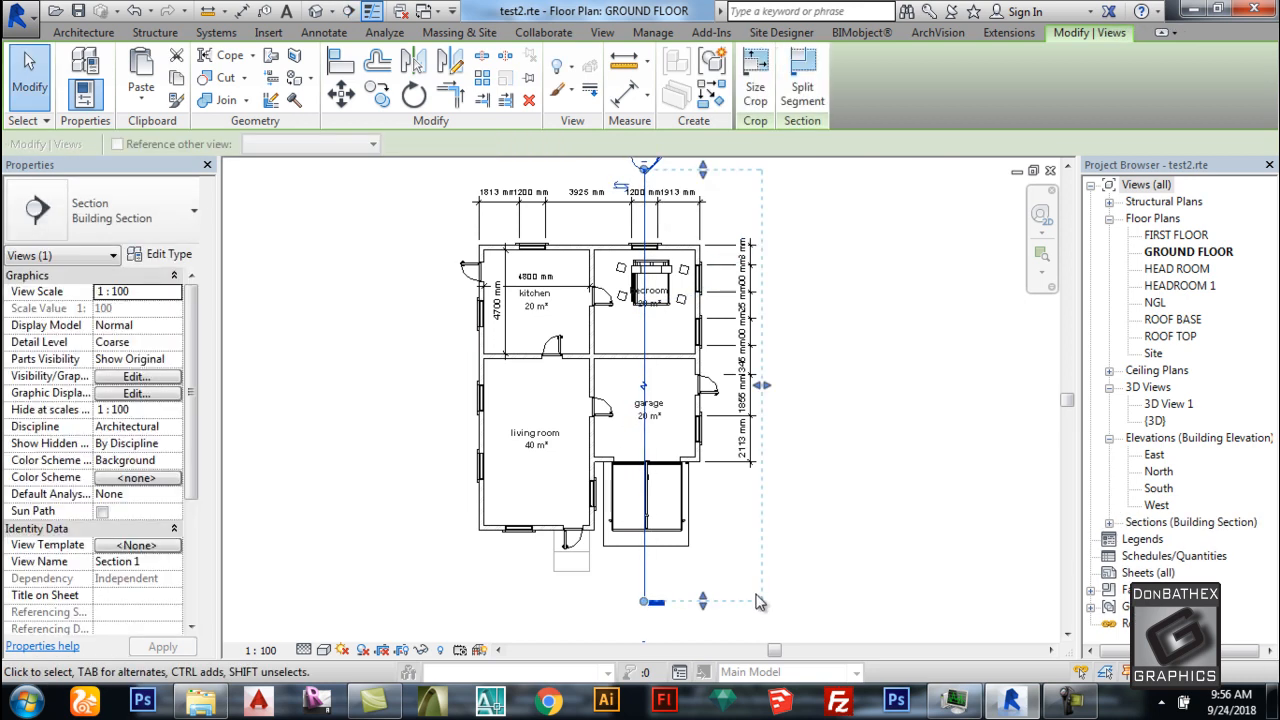
Turn off Crop View and Crop Region Visible for the new building section and apply the change.
scroll(598, 570, "down", 1)
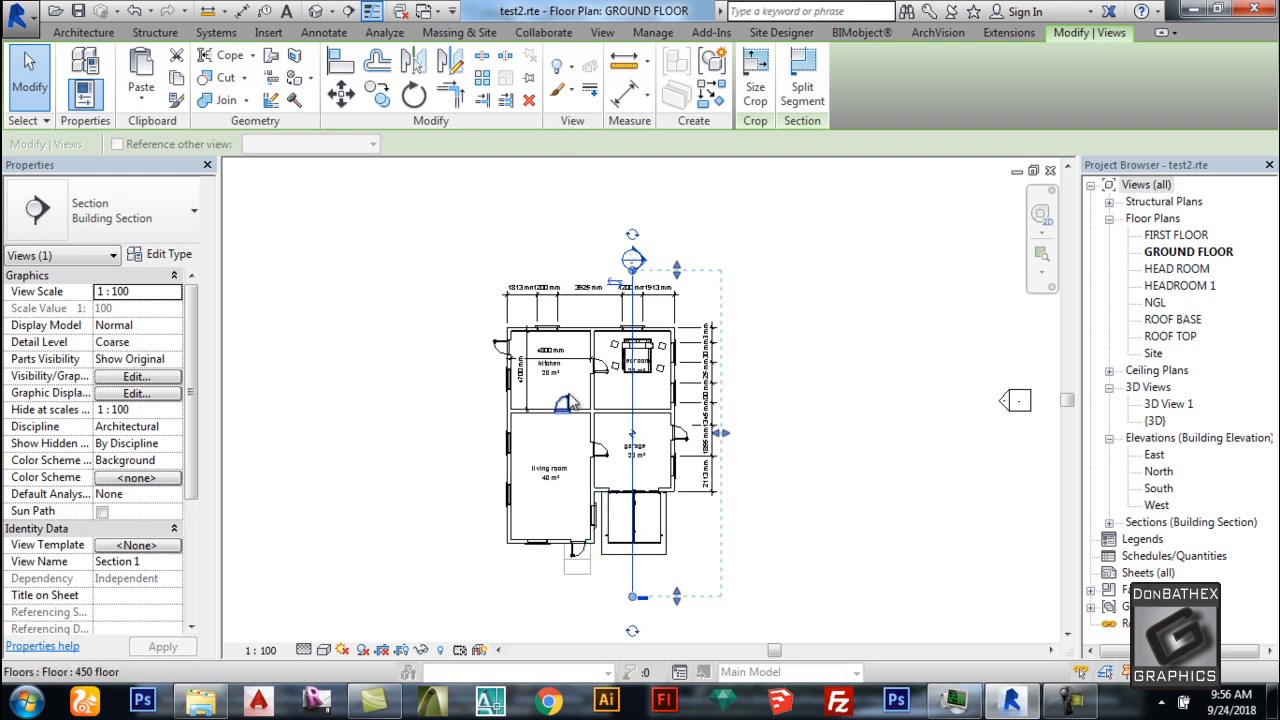
left_click_drag(186, 437, 185, 538)
left_click(102, 495)
left_click(102, 511)
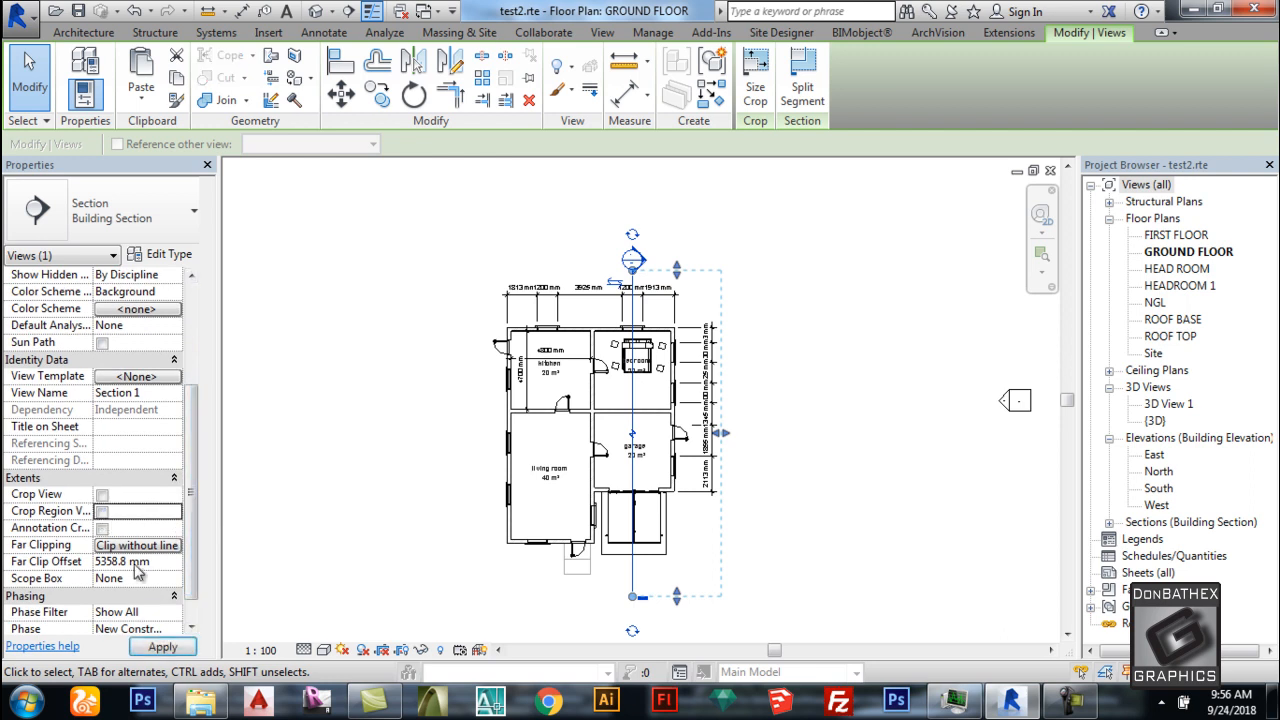
left_click(163, 648)
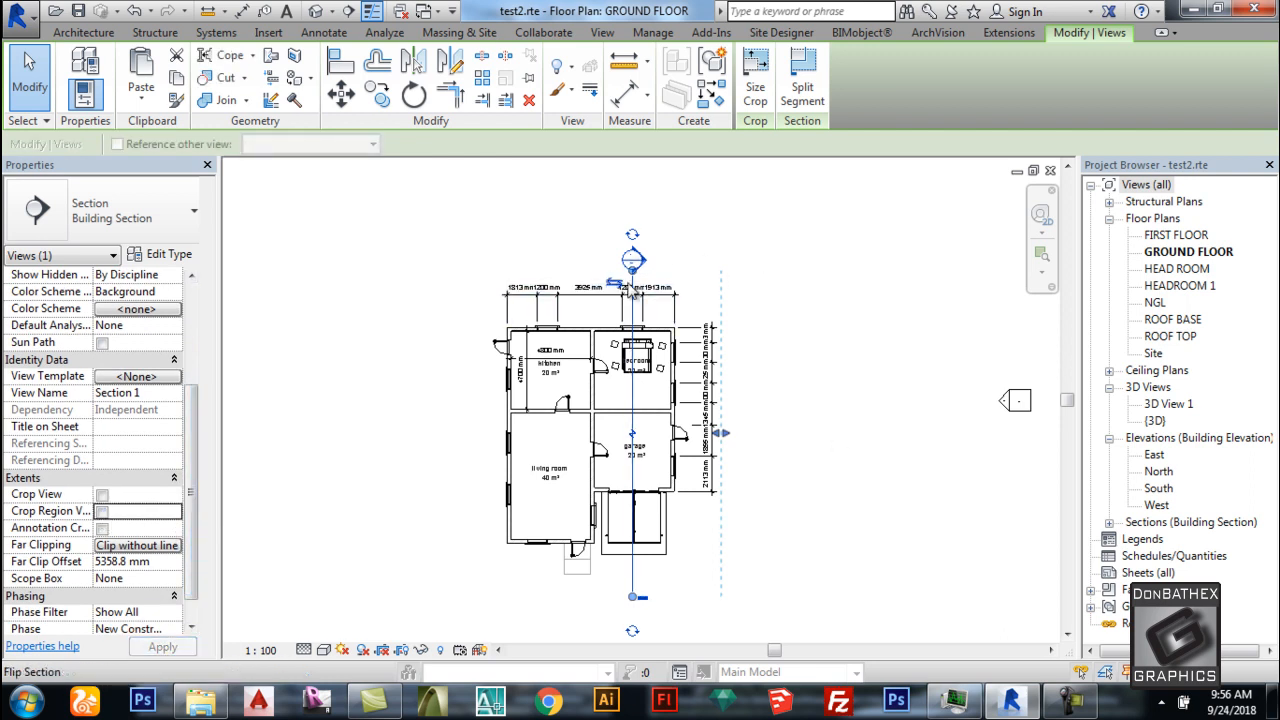
Flip the building section so it looks towards the kitchen and living room side, and deselect it.
scroll(616, 285, "up", 2)
scroll(616, 287, "up", 2)
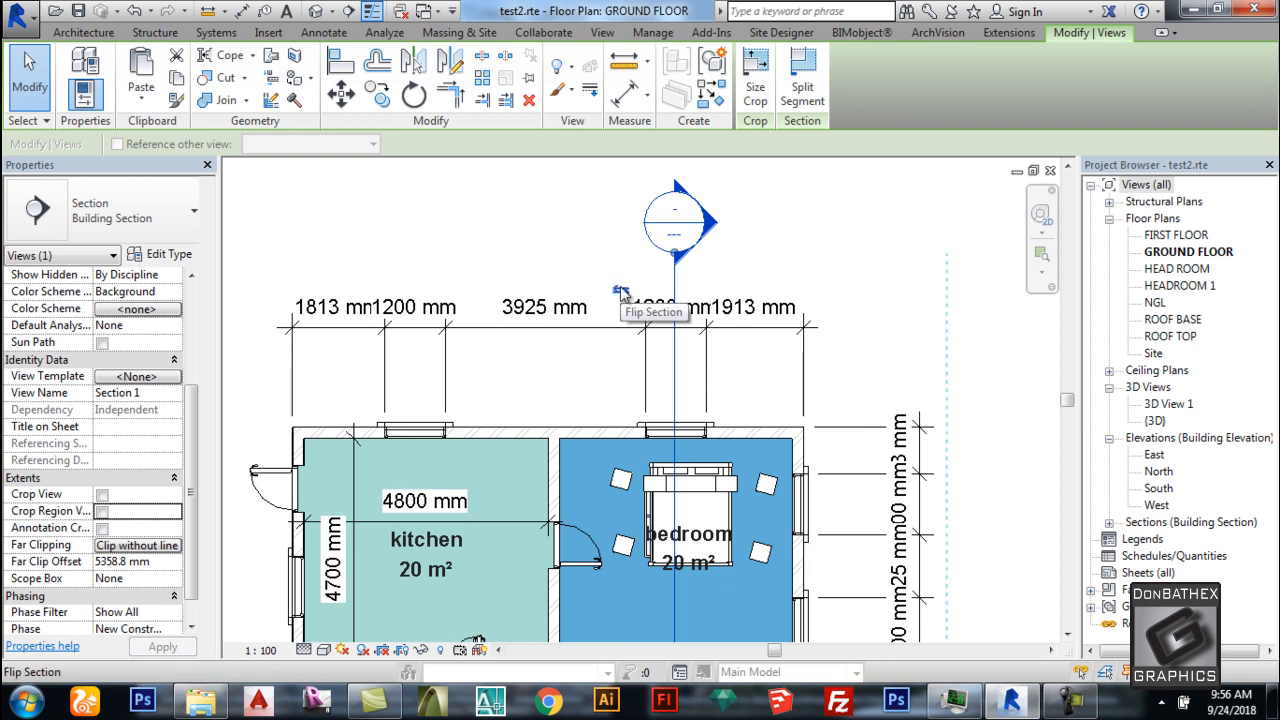
left_click(620, 291)
left_click(847, 228)
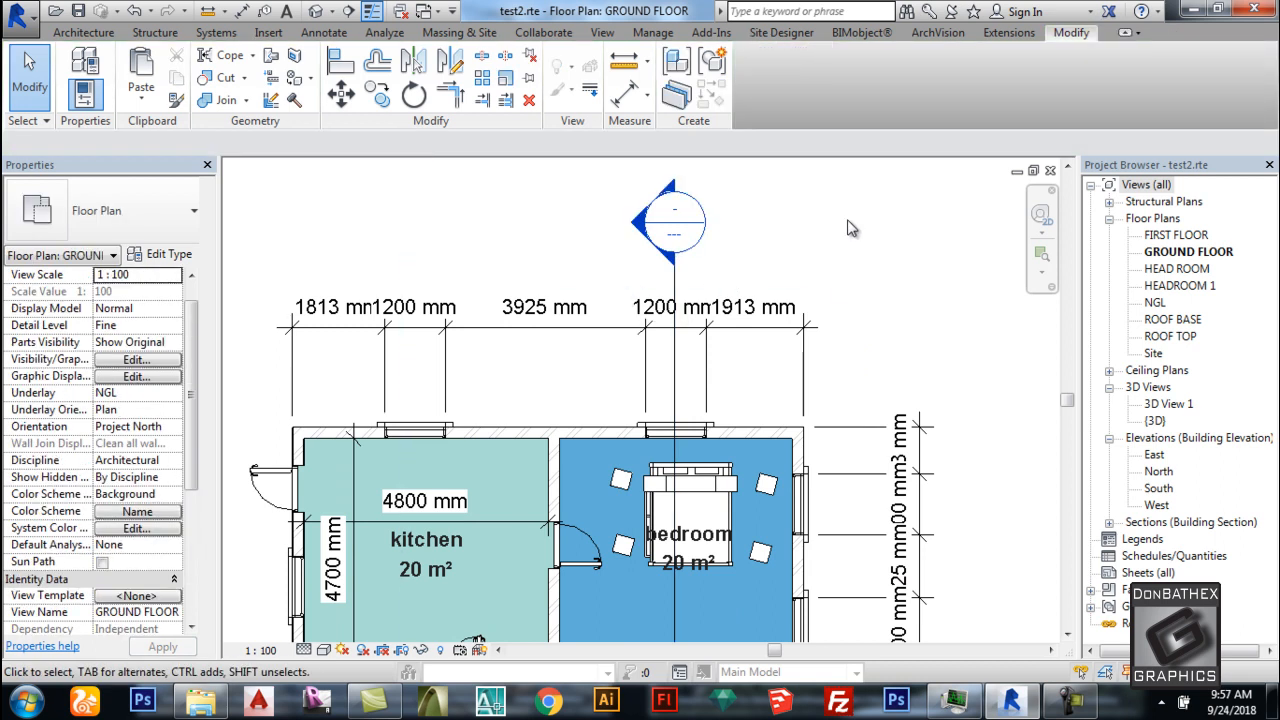
scroll(822, 212, "down", 2)
scroll(677, 248, "down", 2)
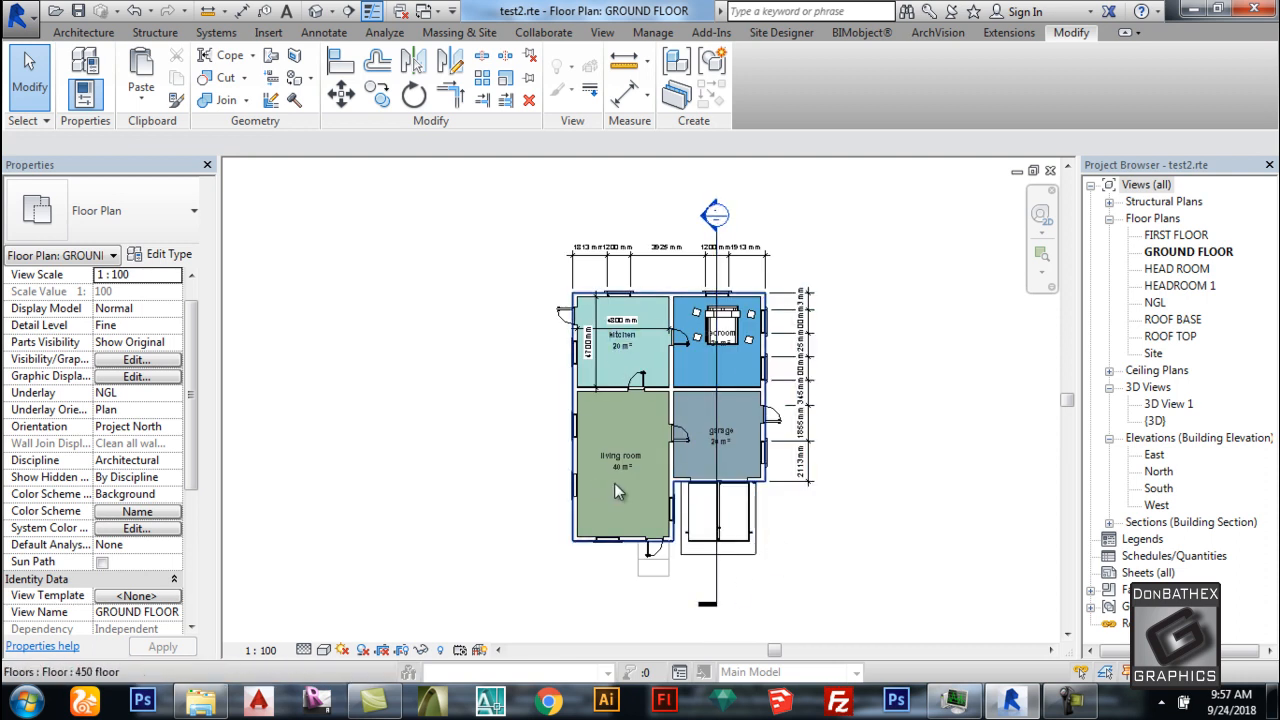
Place a Room Legend color fill legend in the empty area beside the kitchen on the ground floor plan.
scroll(690, 415, "up", 2)
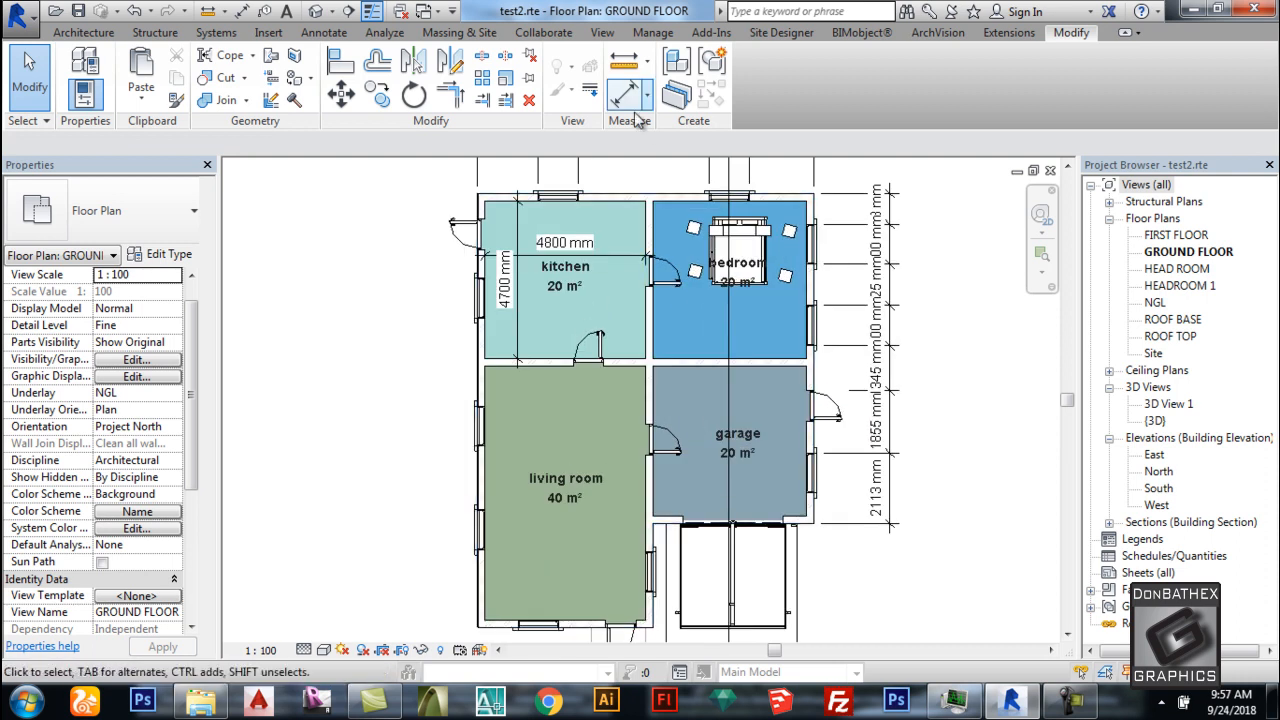
scroll(575, 411, "down", 2)
scroll(575, 411, "down", 2)
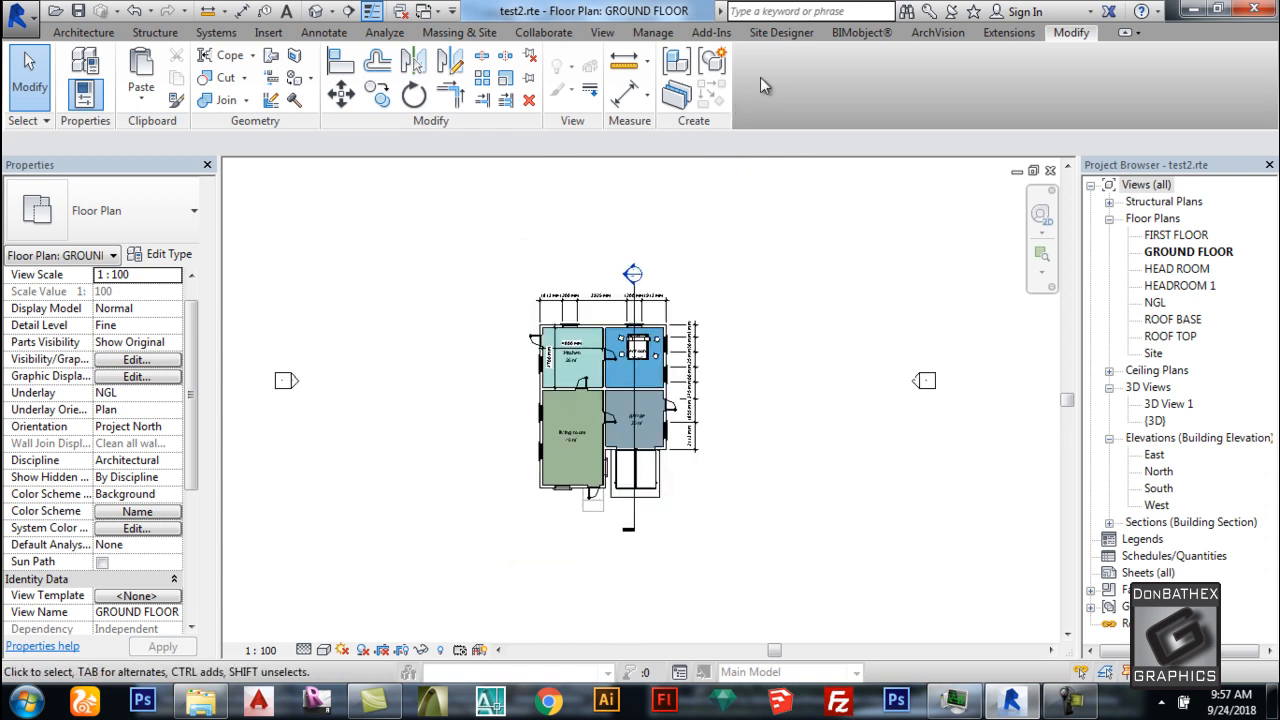
left_click(310, 35)
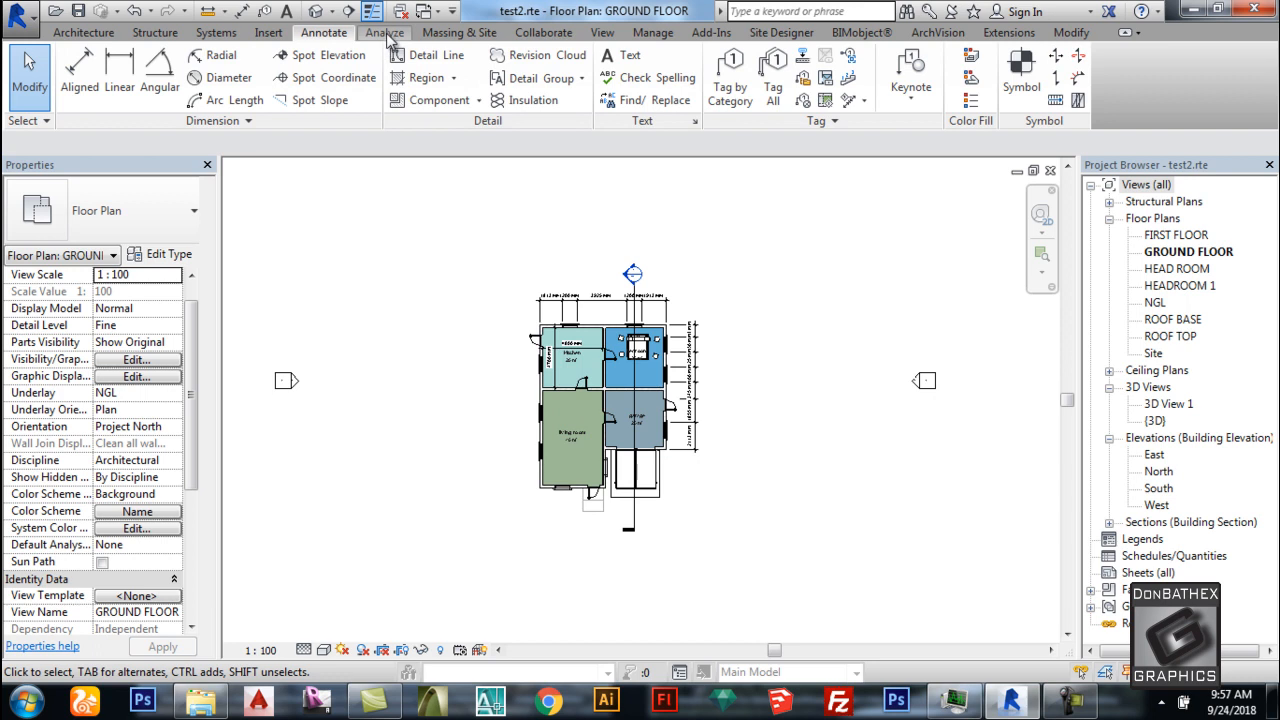
scroll(307, 40, "down", 1)
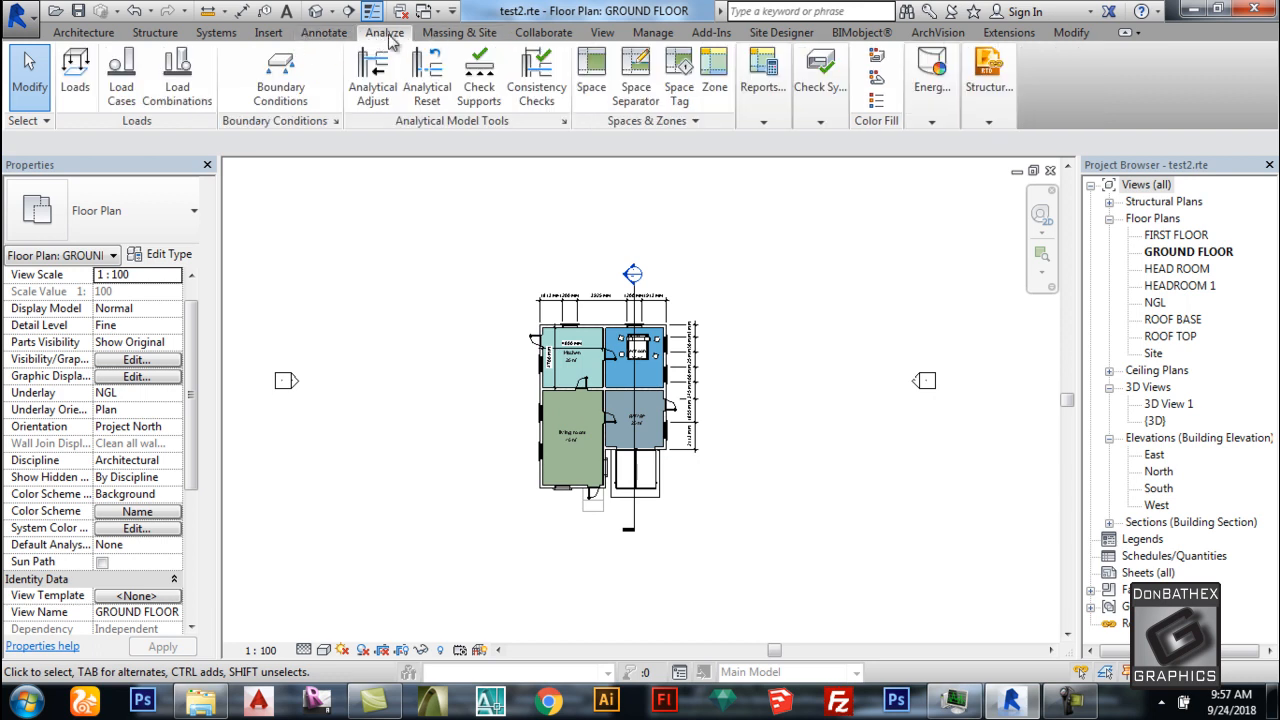
left_click(880, 105)
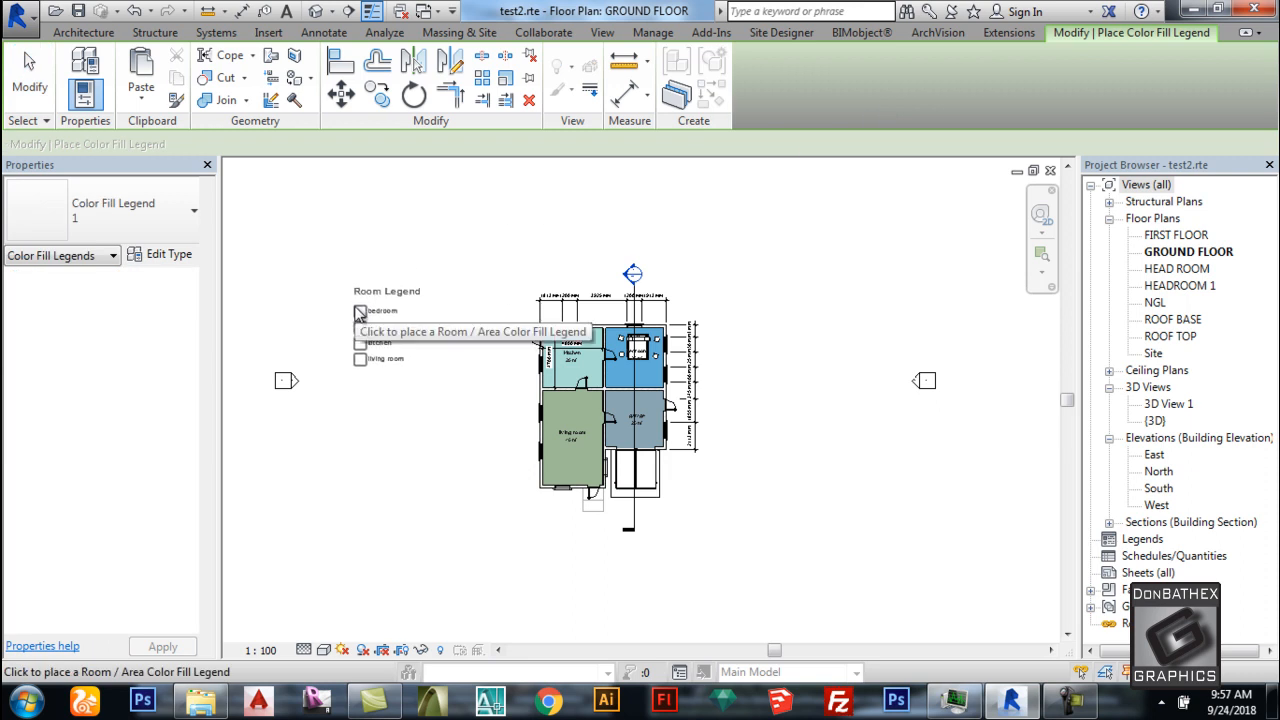
left_click(372, 312)
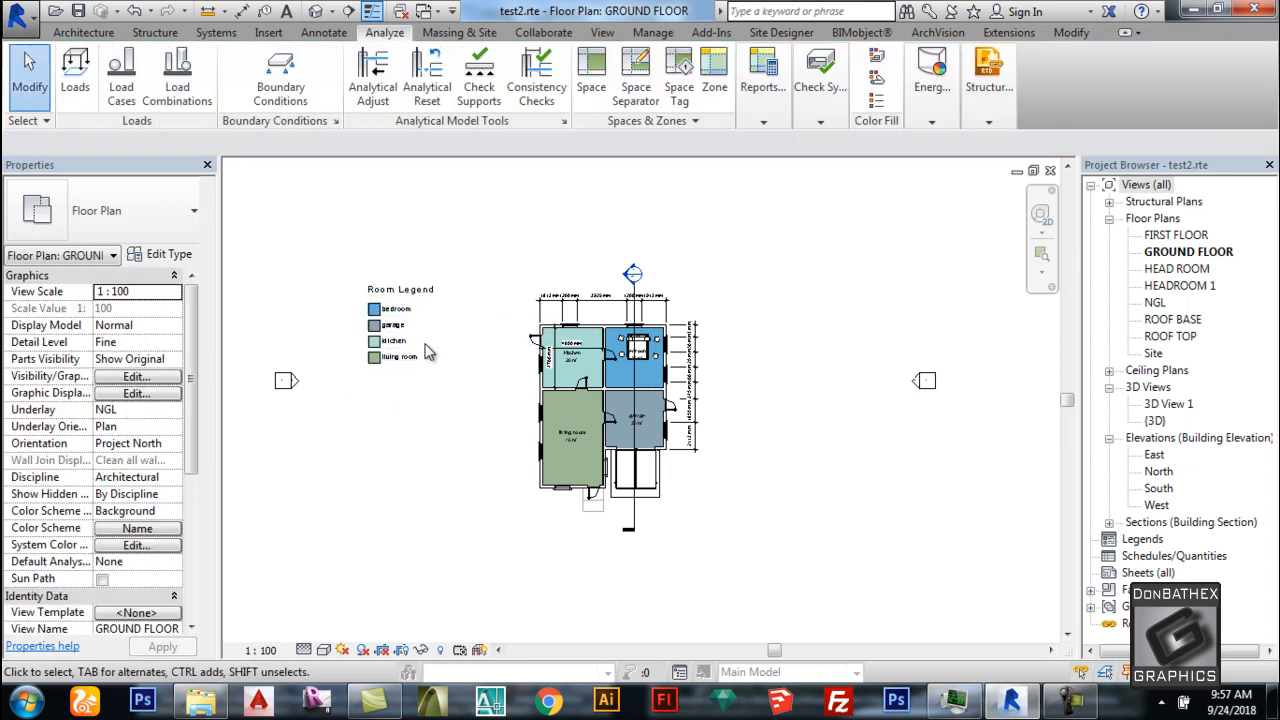
Review the room legend's color scheme, including its category and color-by options, and close it without changes.
scroll(388, 345, "up", 1)
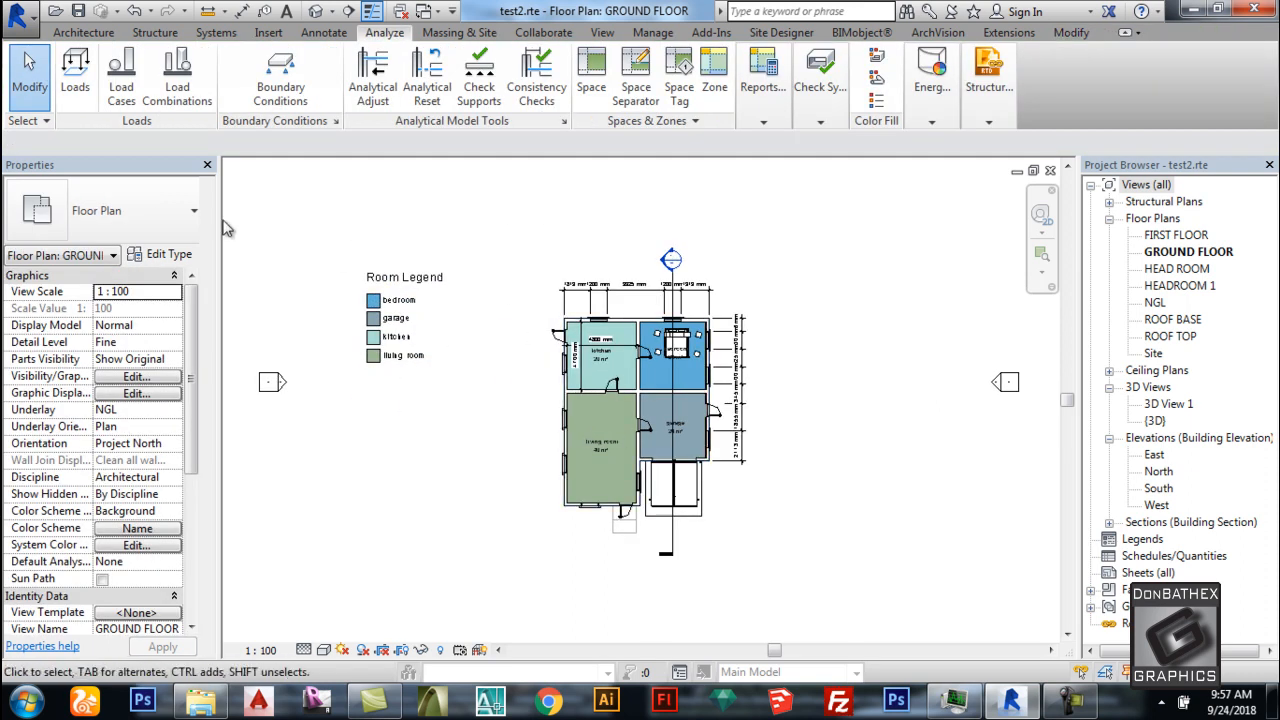
left_click(372, 318)
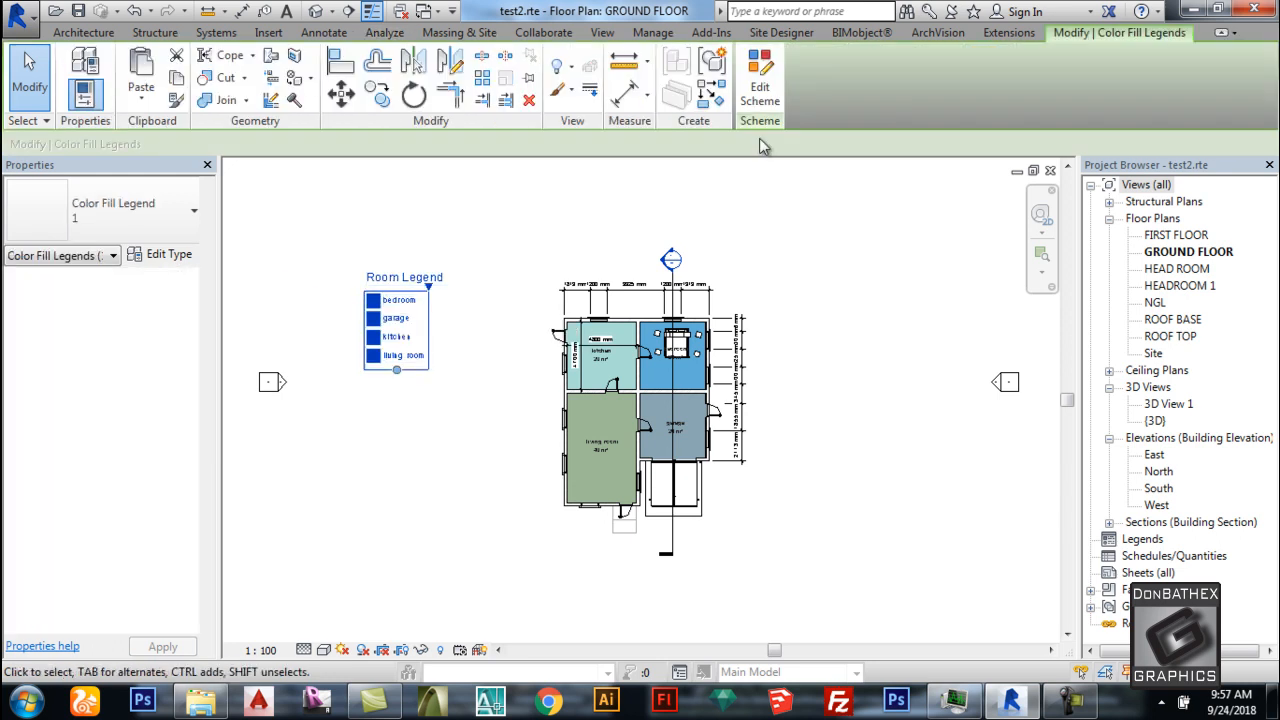
left_click(771, 108)
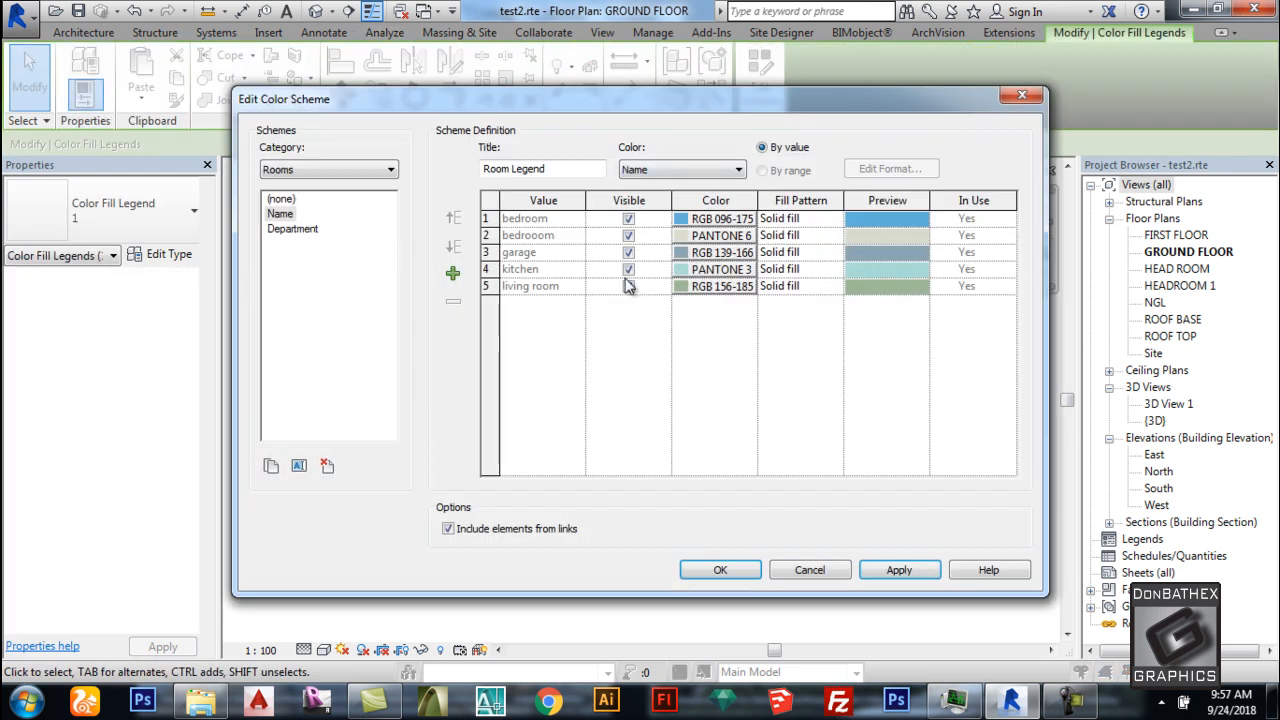
left_click(727, 170)
left_click(717, 172)
left_click(321, 178)
left_click(321, 179)
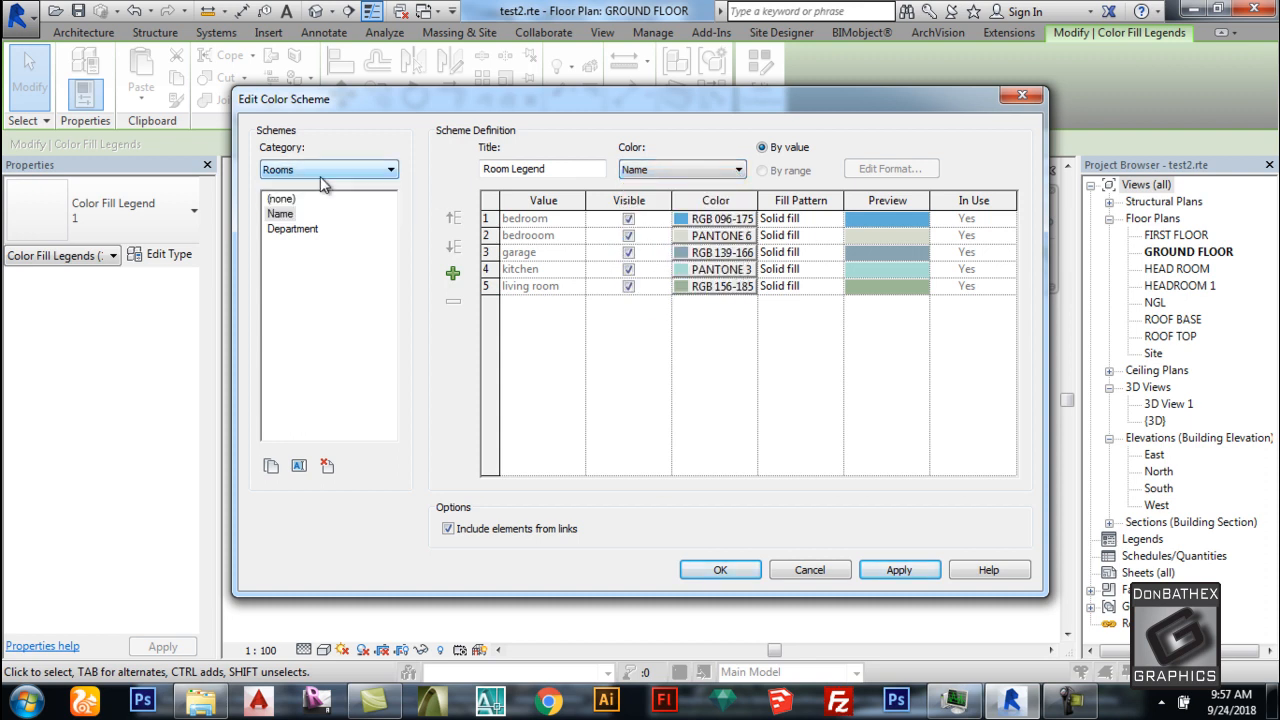
left_click(710, 569)
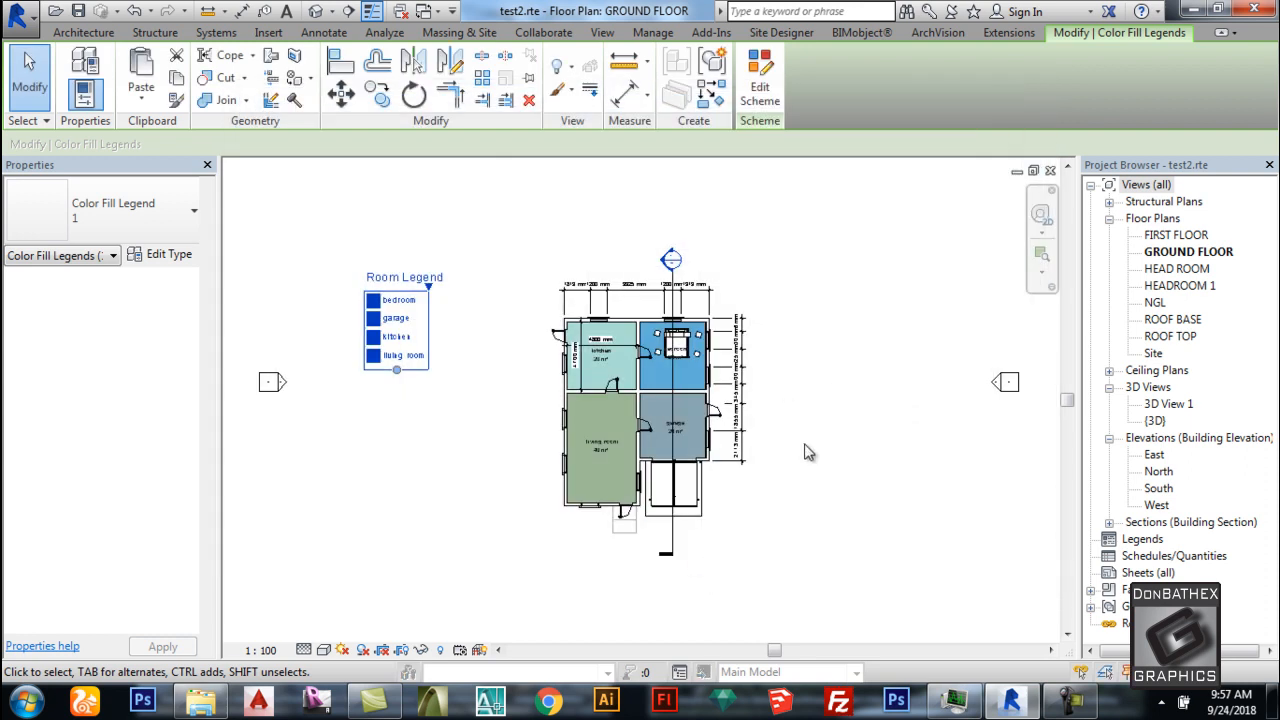
left_click(730, 477)
scroll(730, 477, "up", 3)
scroll(720, 478, "down", 3)
scroll(680, 470, "up", 5)
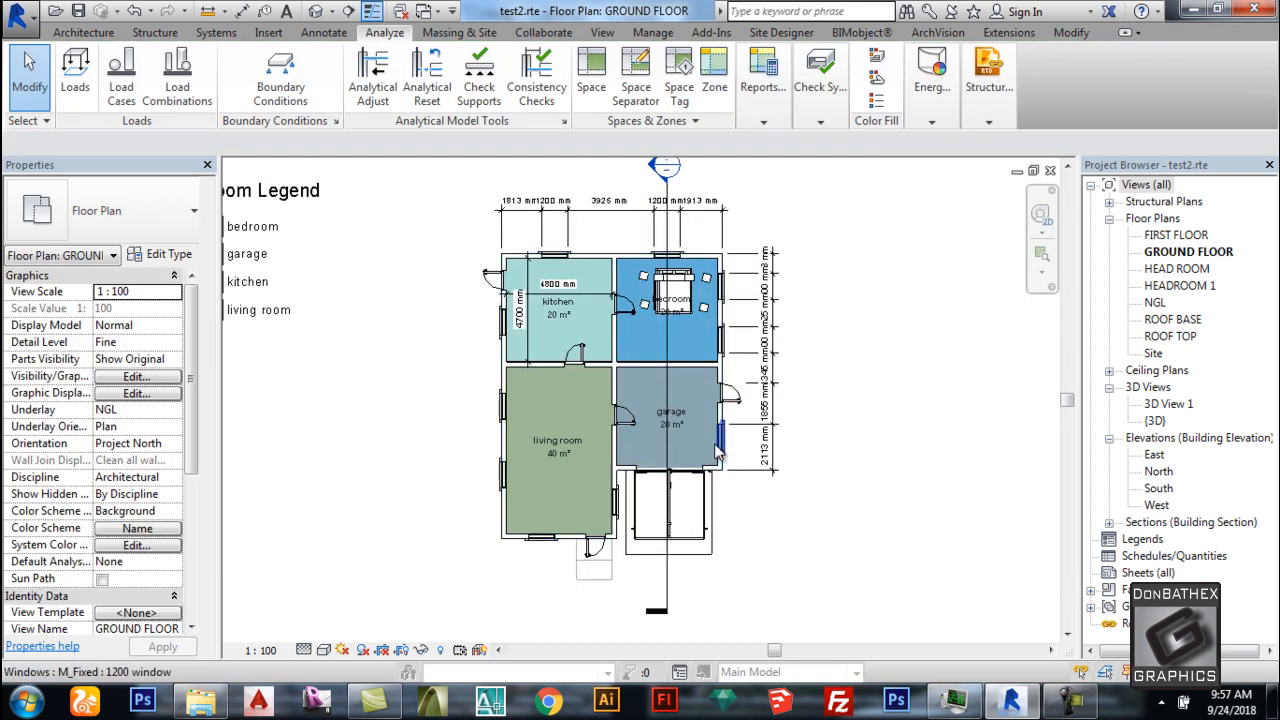
scroll(581, 350, "up", 1)
scroll(581, 350, "down", 4)
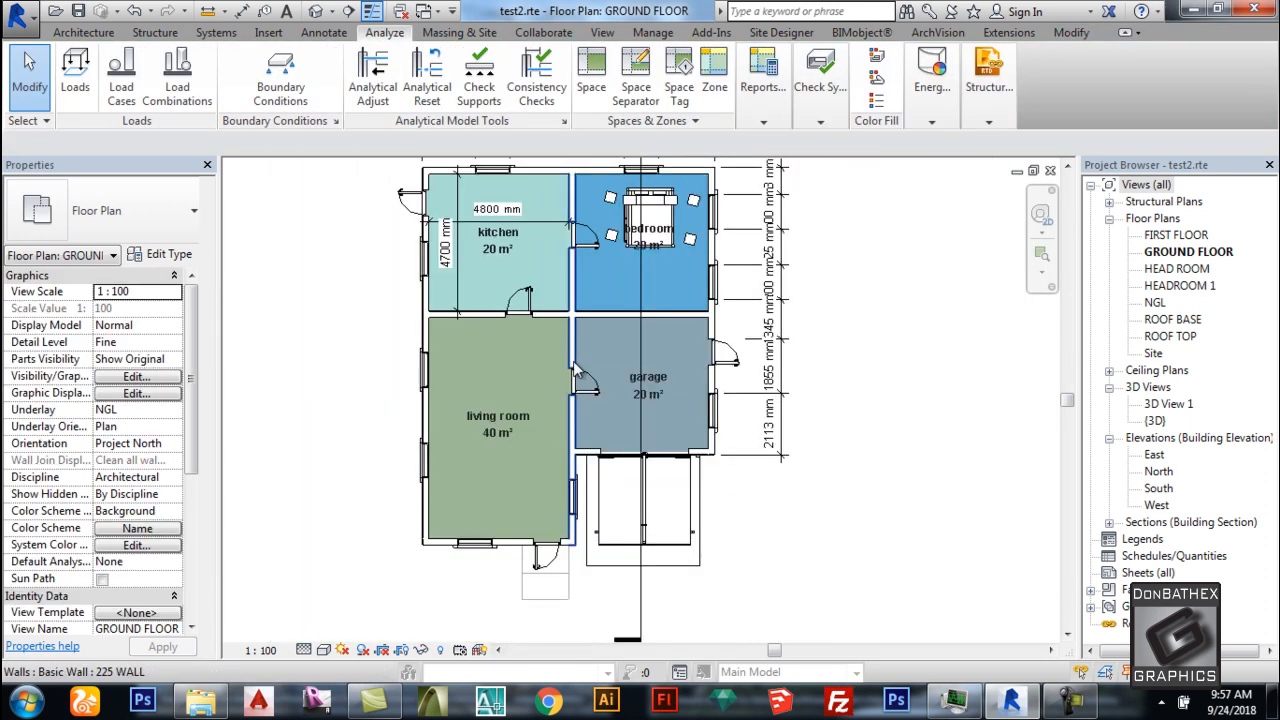
scroll(700, 330, "up", 1)
scroll(650, 280, "down", 1)
scroll(603, 230, "up", 2)
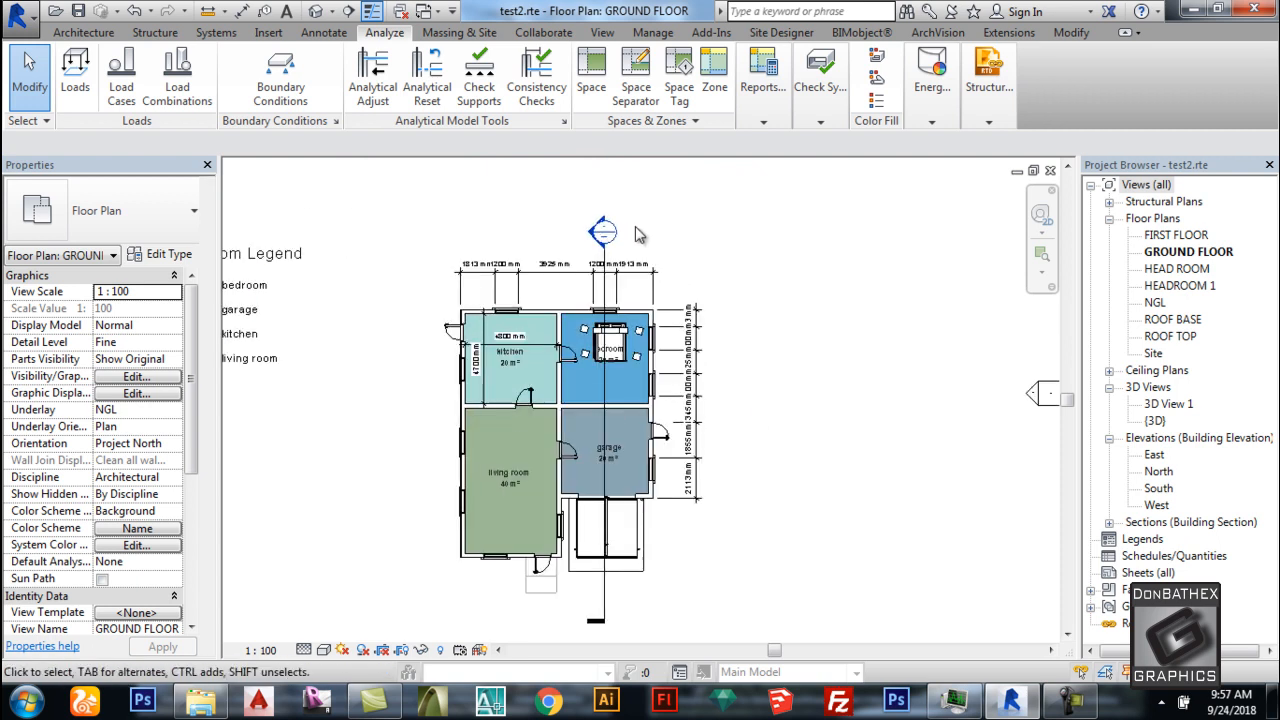
left_click(84, 32)
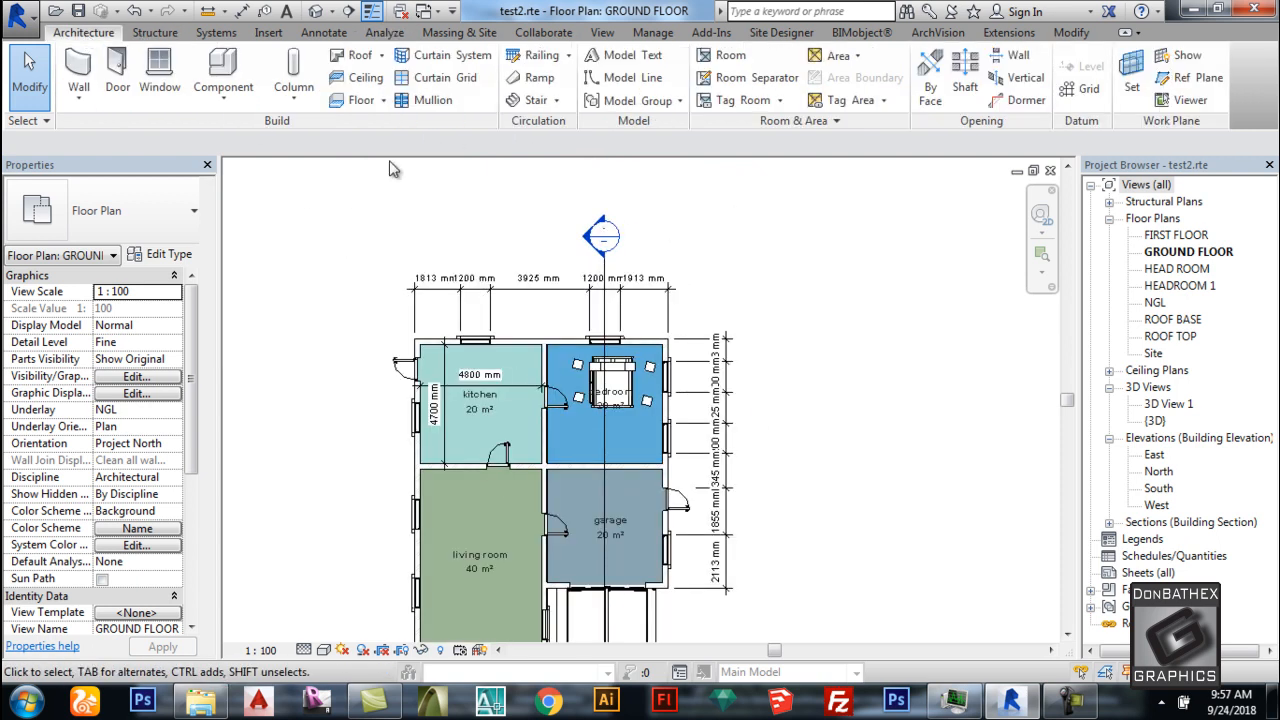
scroll(630, 245, "down", 1)
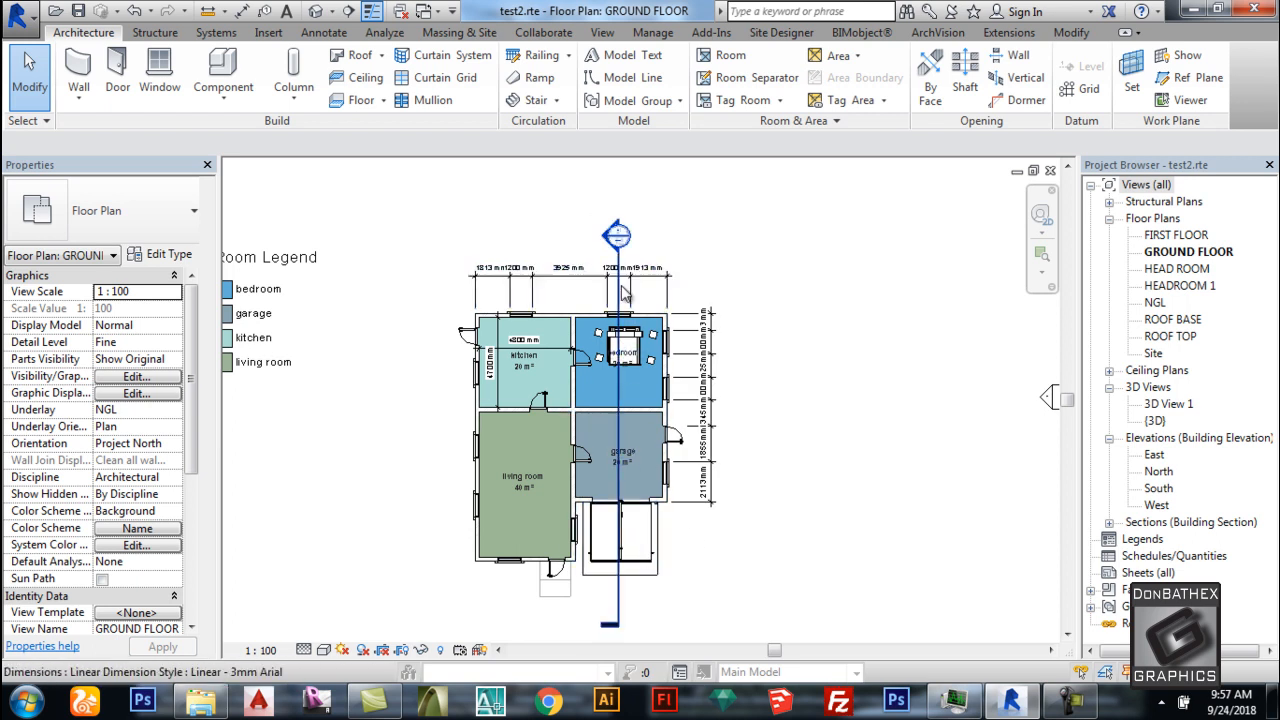
Open the Section 1 view to examine the cut through the house, and return to the GROUND FLOOR plan.
scroll(615, 250, "up", 2)
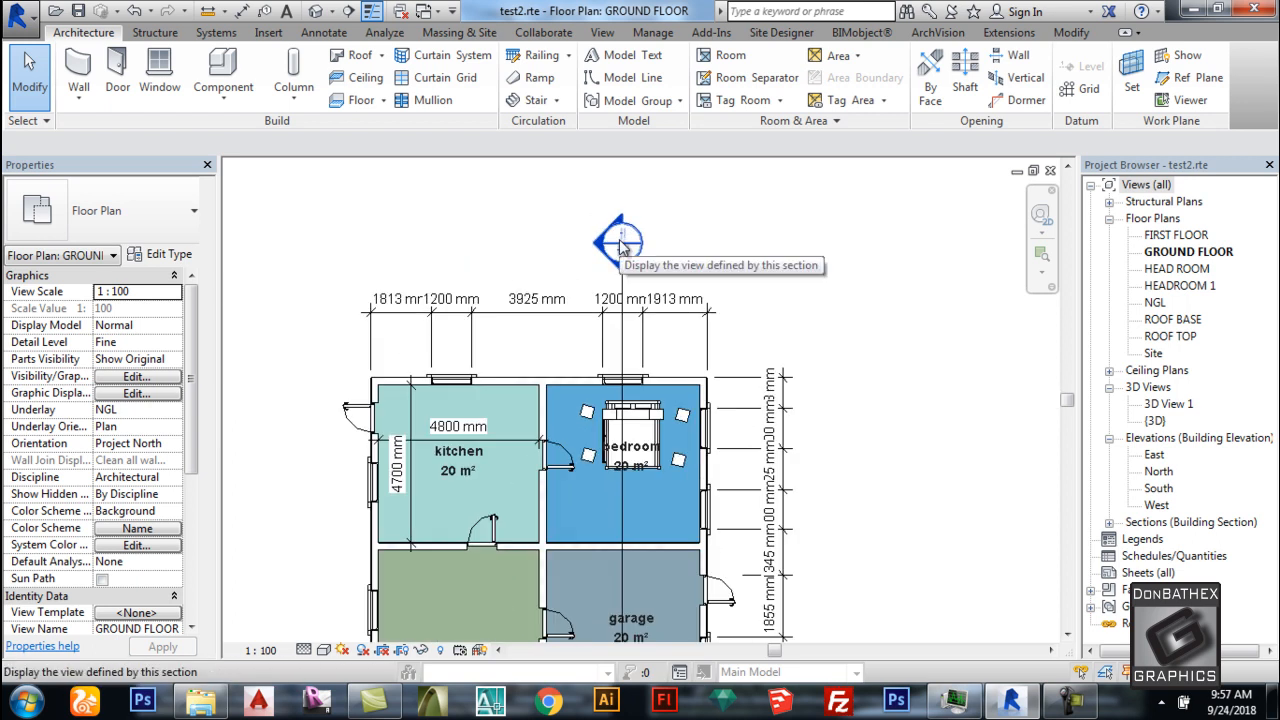
left_click(1109, 523)
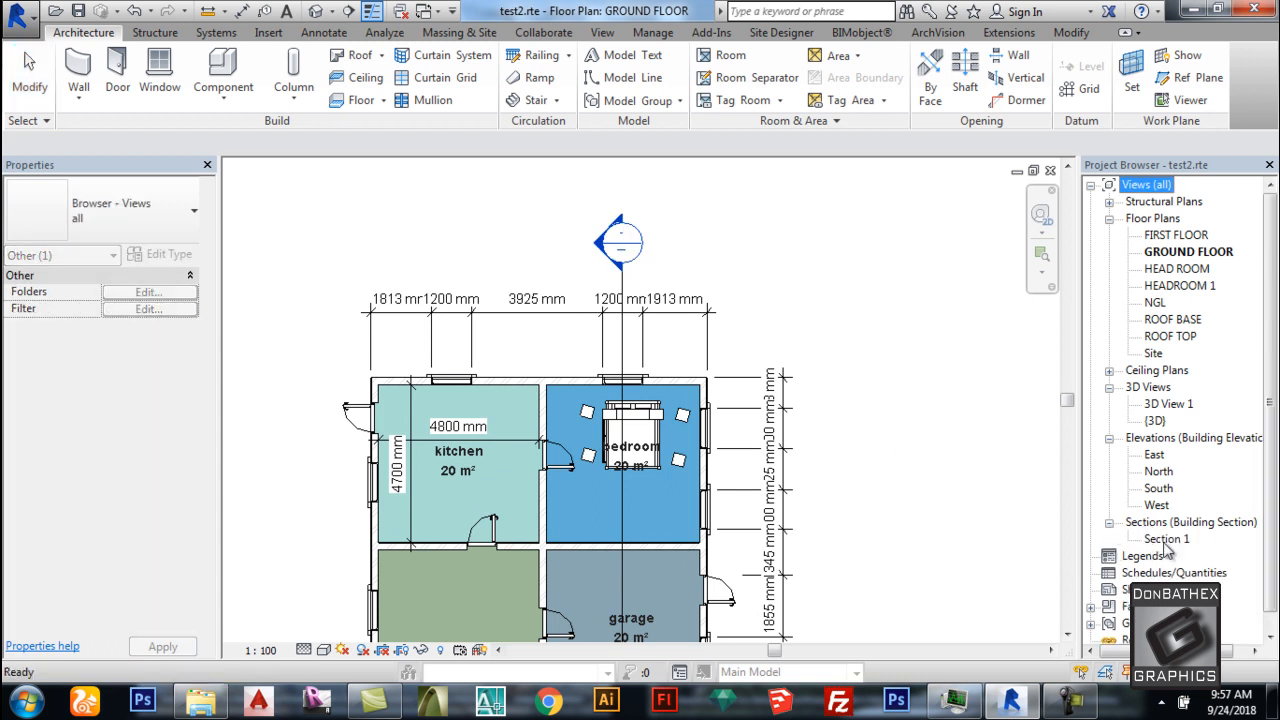
double_click(622, 243)
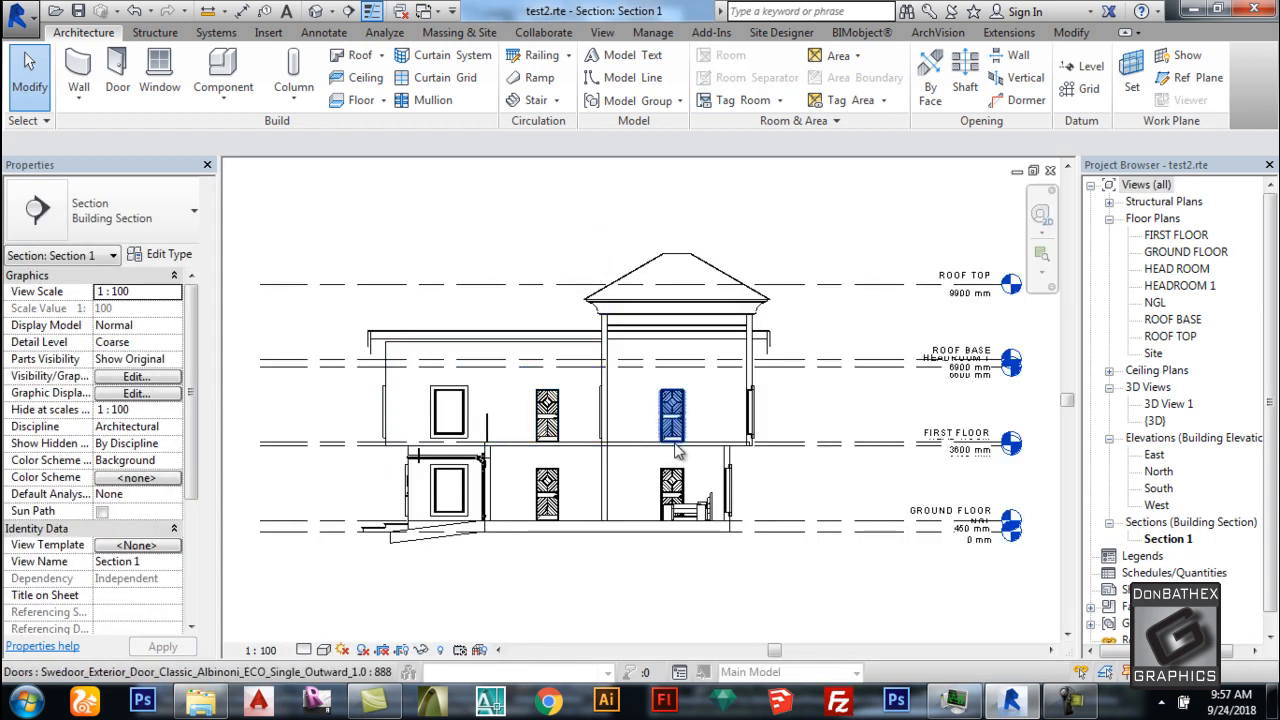
scroll(597, 468, "down", 2)
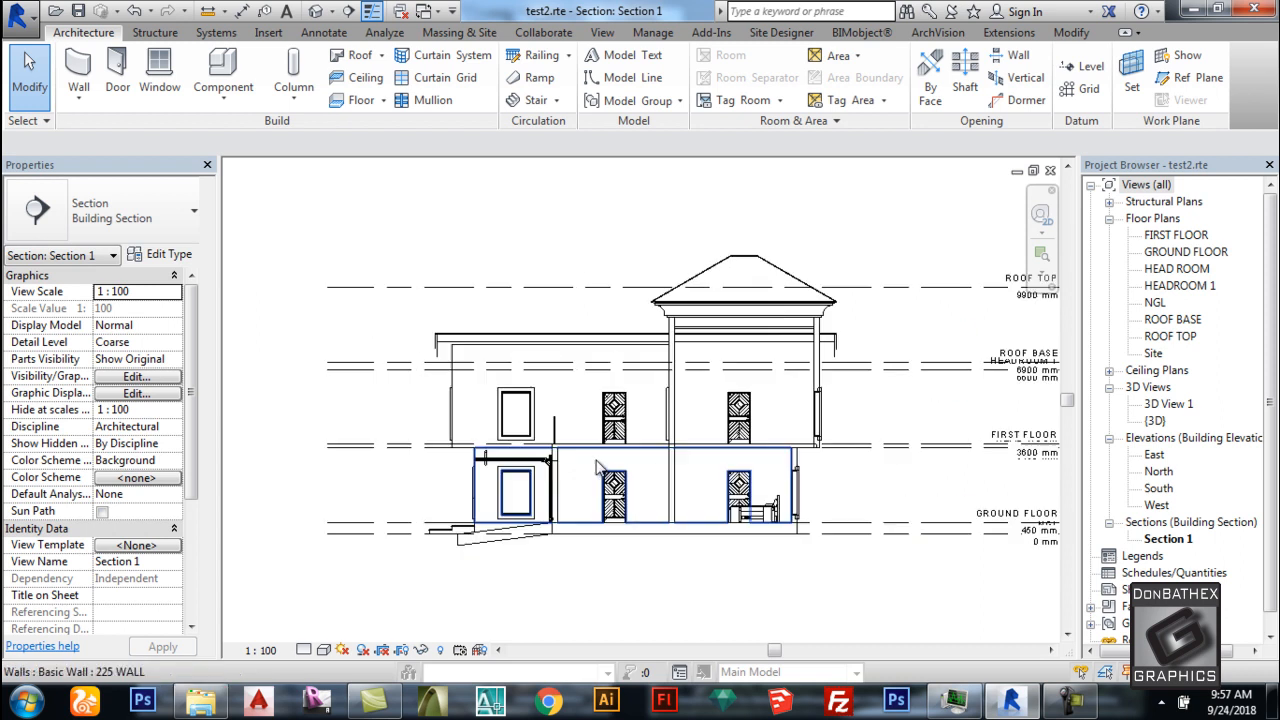
scroll(597, 468, "up", 2)
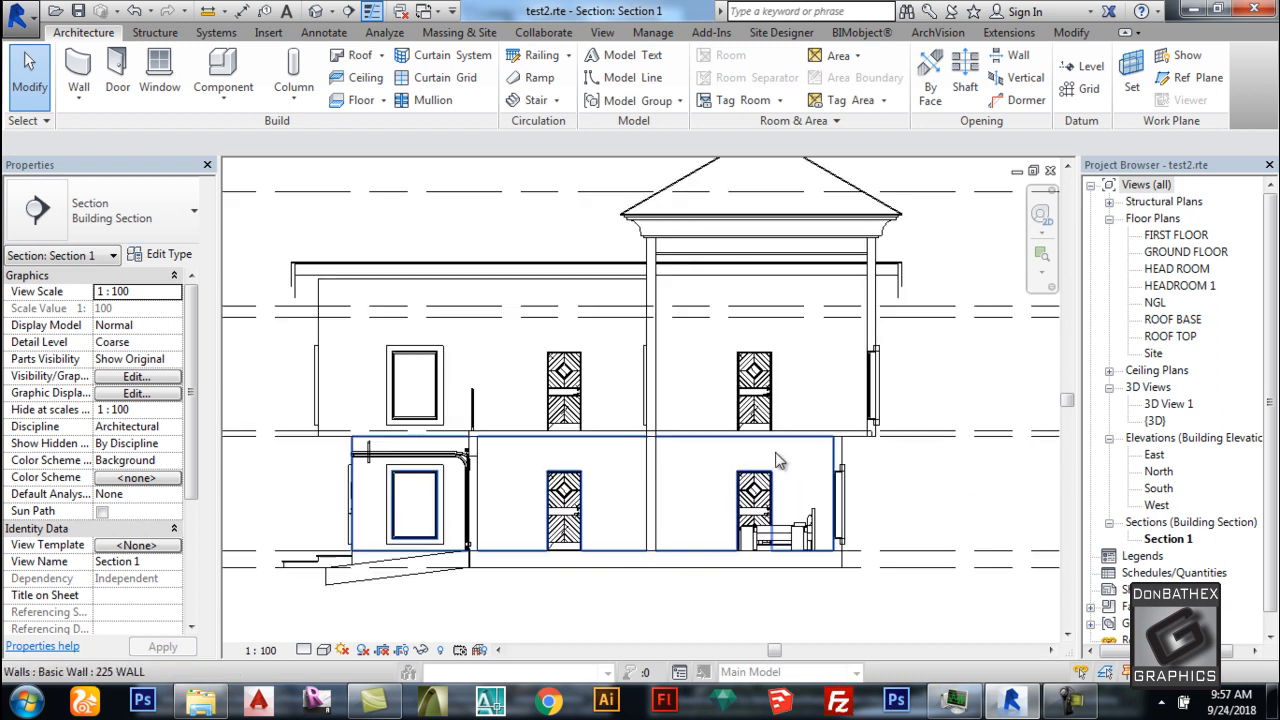
double_click(1166, 254)
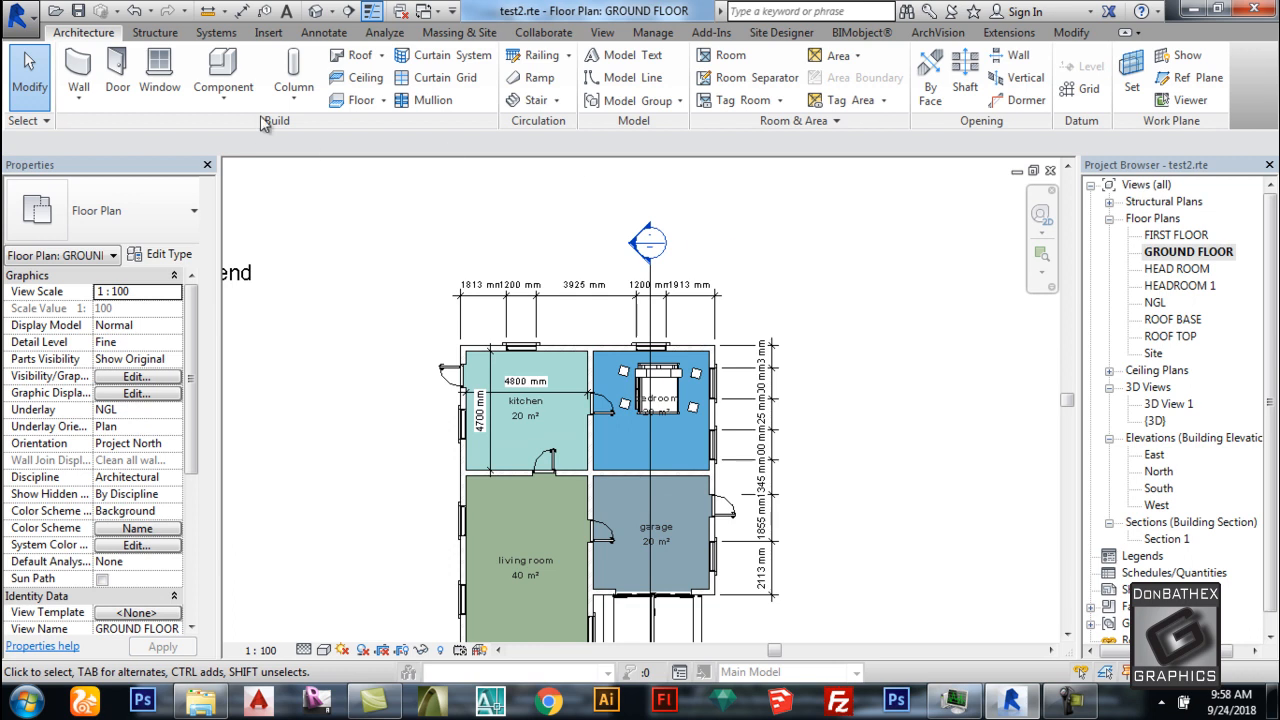
Draw a horizontal grid line along the upper exterior wall, from just outside the bedroom to beyond the kitchen's outer side.
scroll(296, 78, "down", 1)
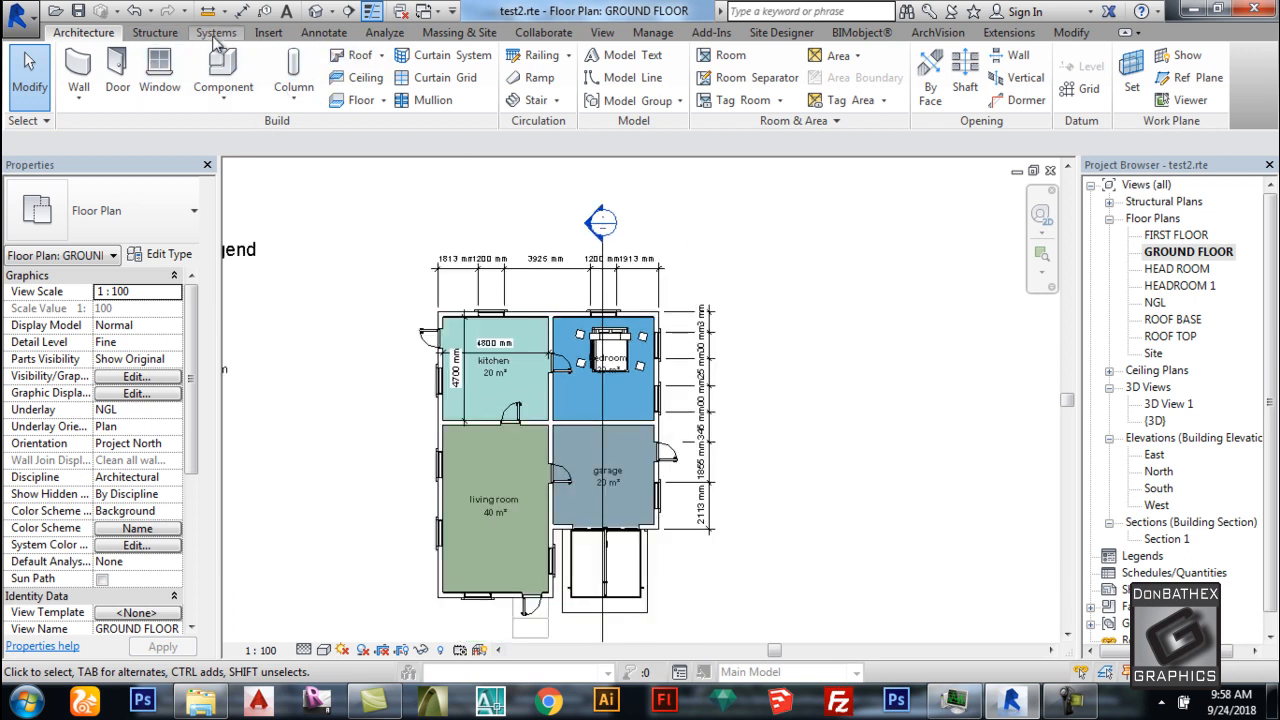
left_click(323, 33)
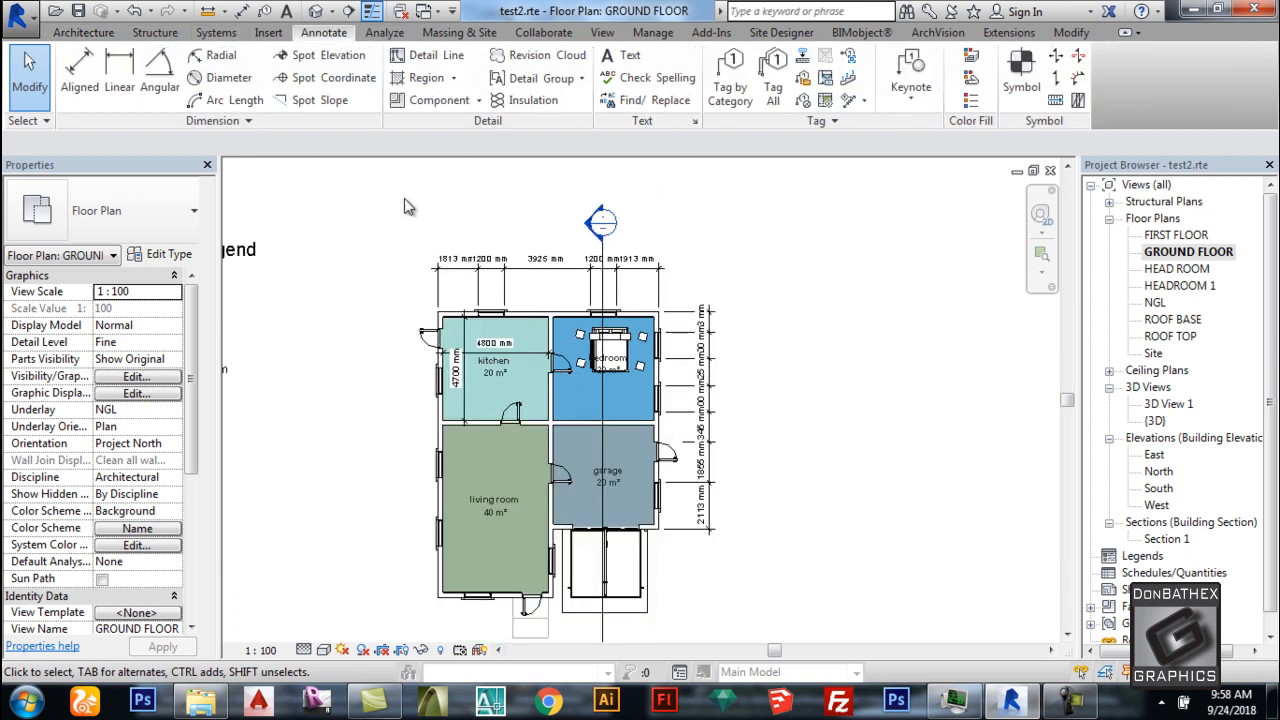
left_click(155, 33)
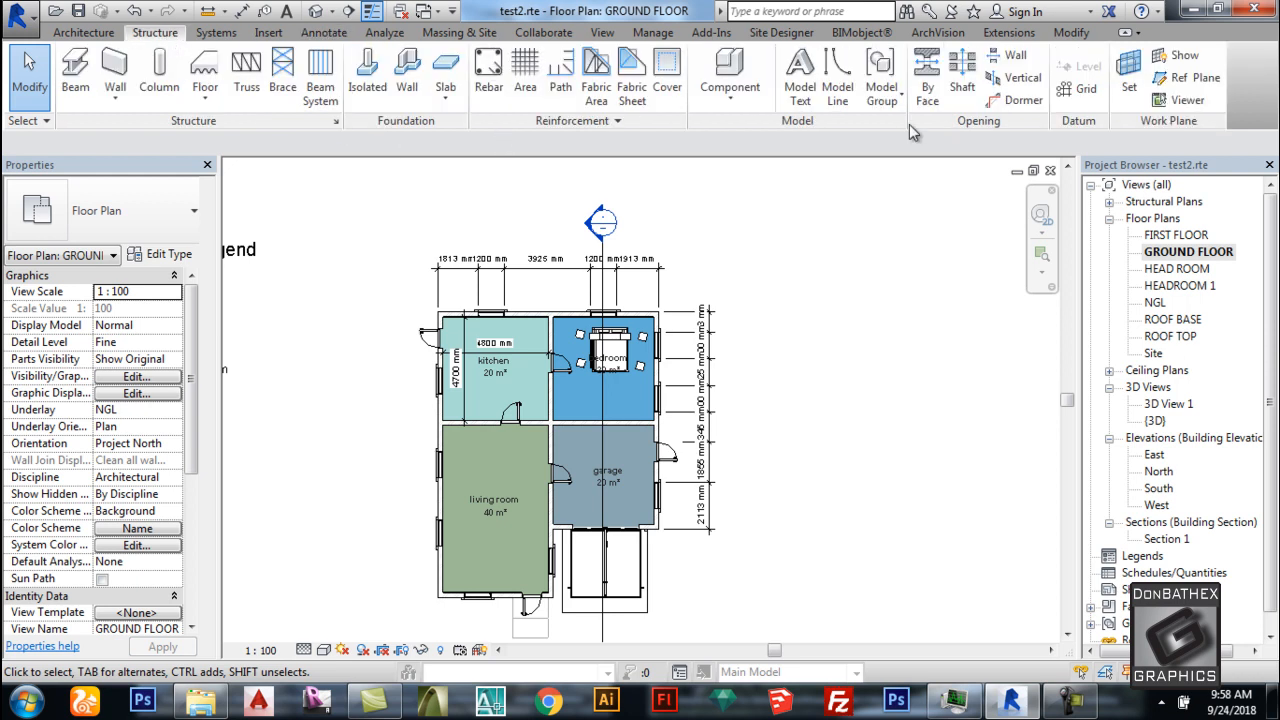
left_click(1085, 88)
scroll(500, 322, "up", 4)
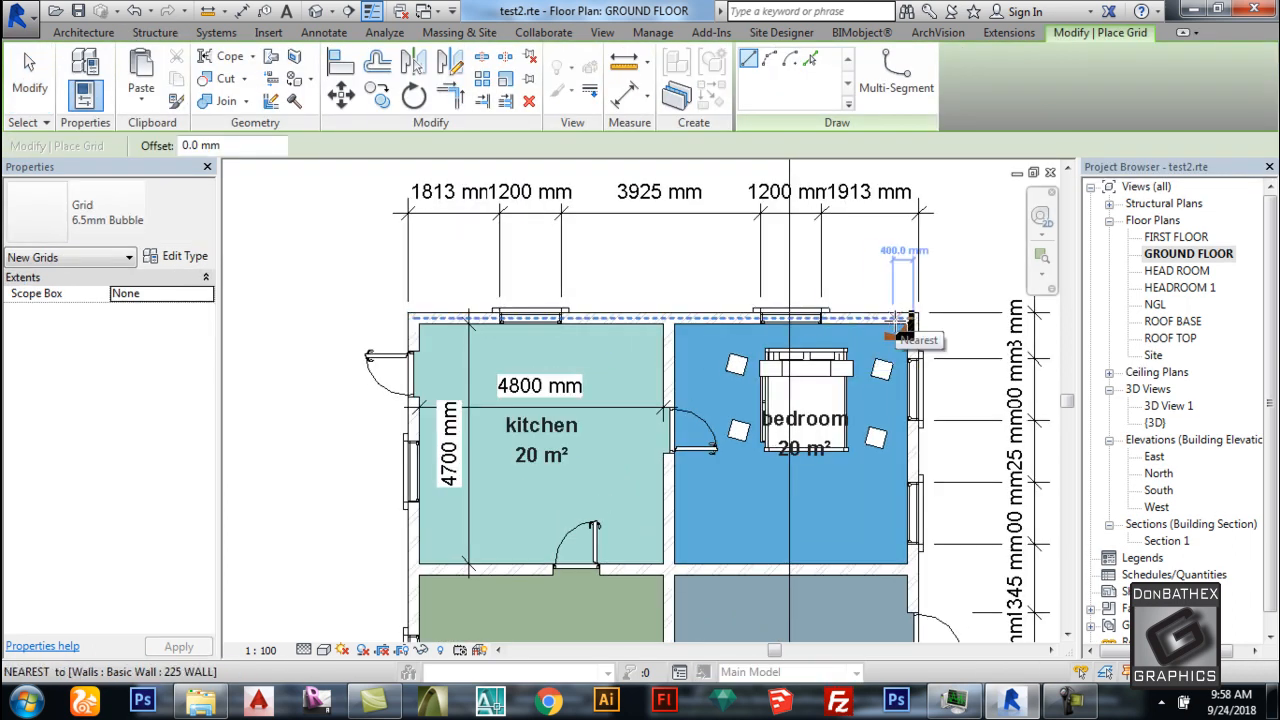
left_click(941, 320)
scroll(784, 320, "down", 2)
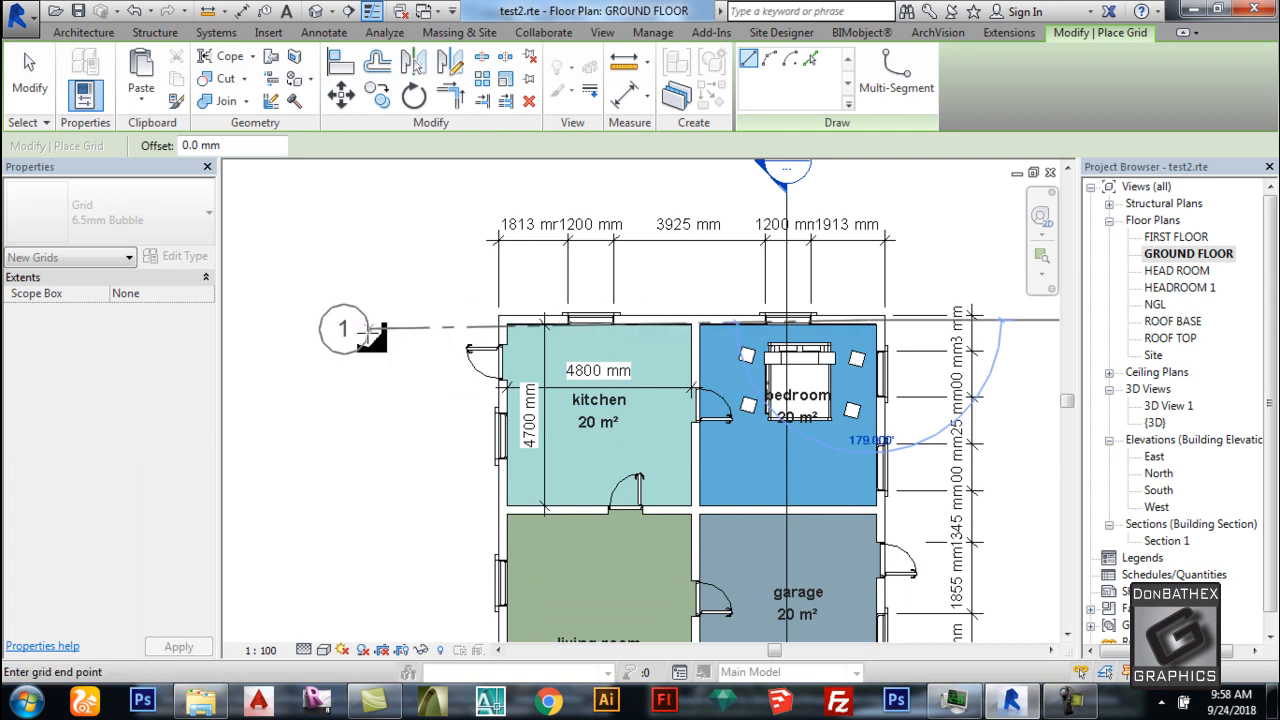
left_click(360, 320)
key("Escape")
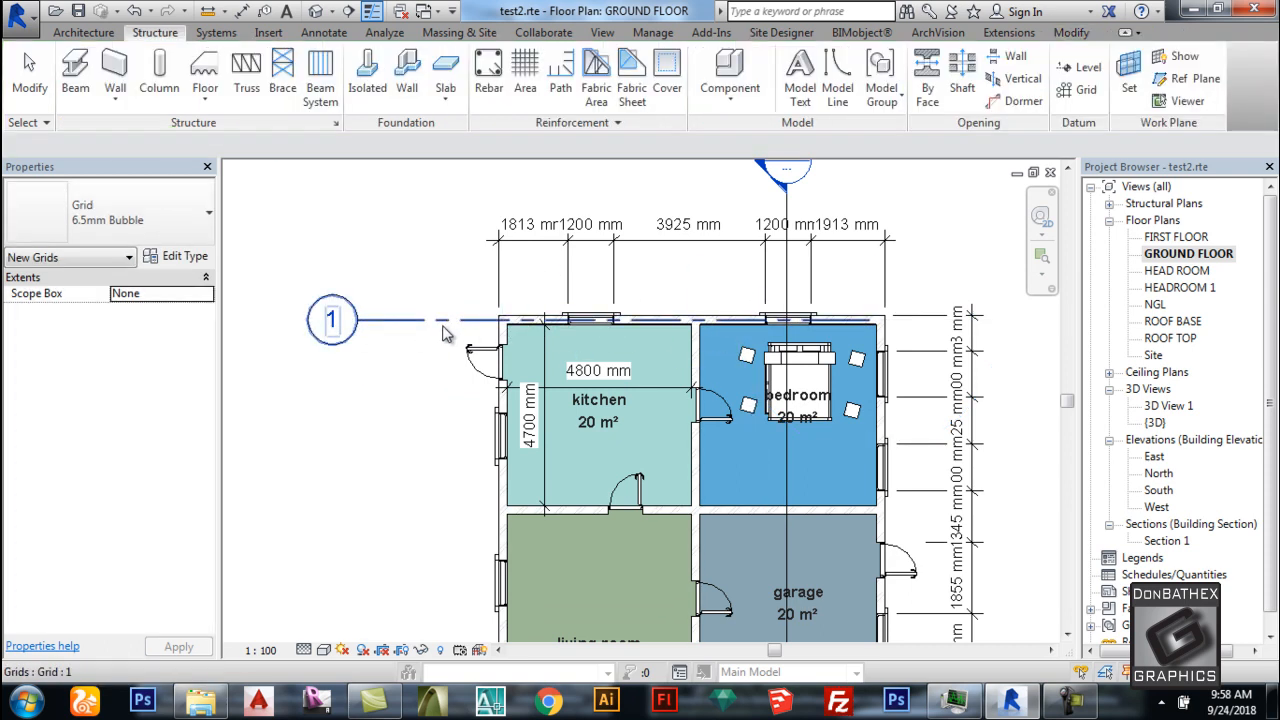
Extend the grid line along the upper exterior wall past the dimension string on the bedroom's outer side.
left_click(449, 320)
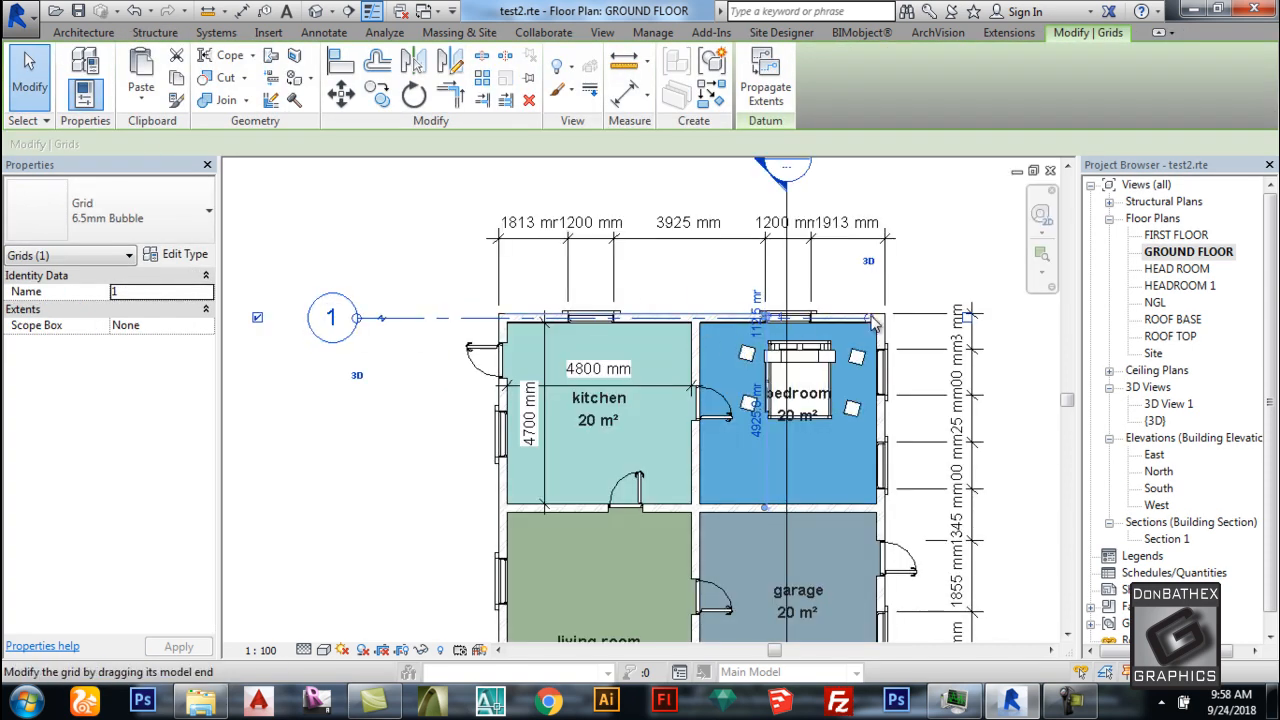
left_click_drag(941, 318, 1033, 316)
scroll(968, 307, "down", 2)
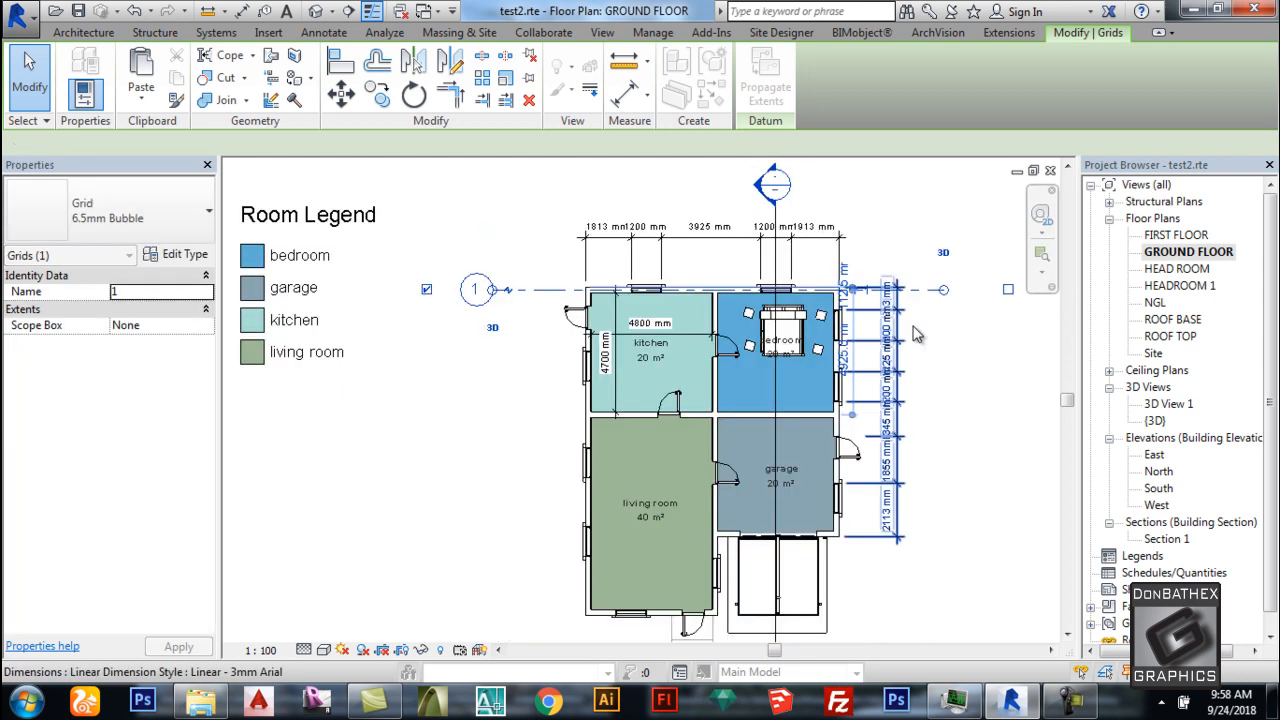
left_click_drag(945, 295, 966, 292)
key("Escape")
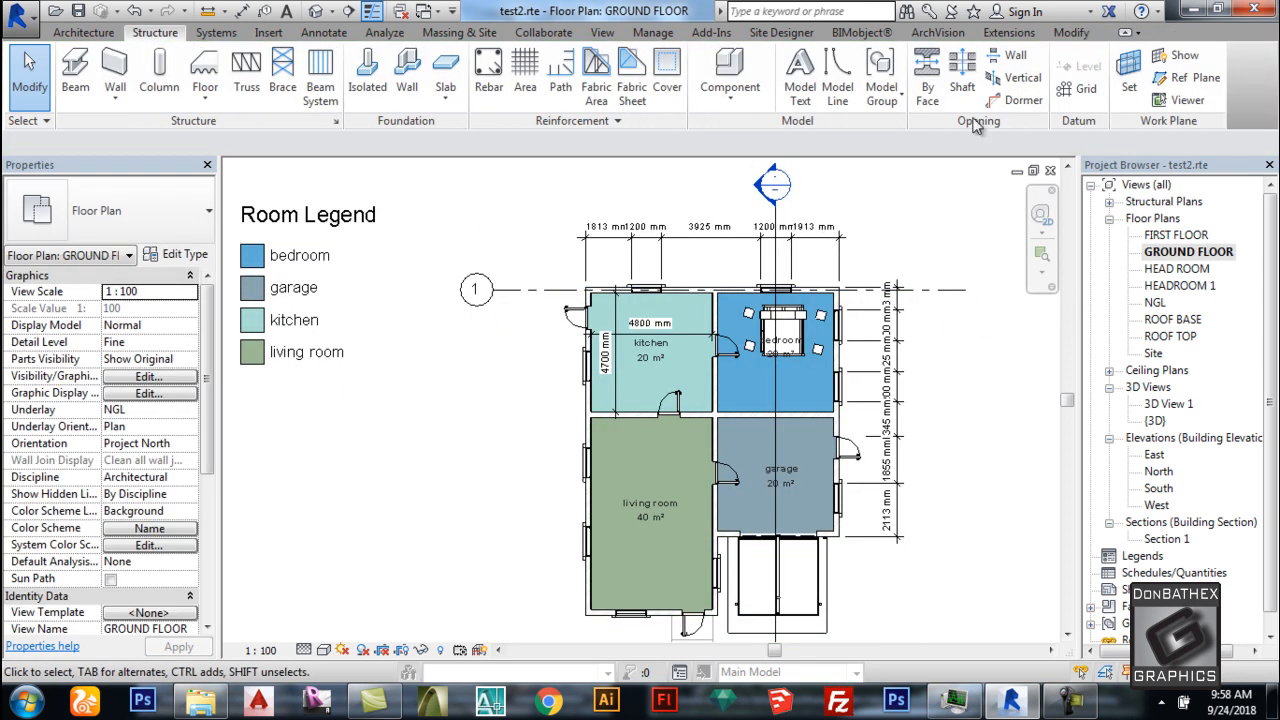
Draw a horizontal grid line along the wall separating kitchen and bedroom from living room and garage, with its bubble aligned under grid 1.
left_click(1076, 90)
scroll(850, 393, "up", 3)
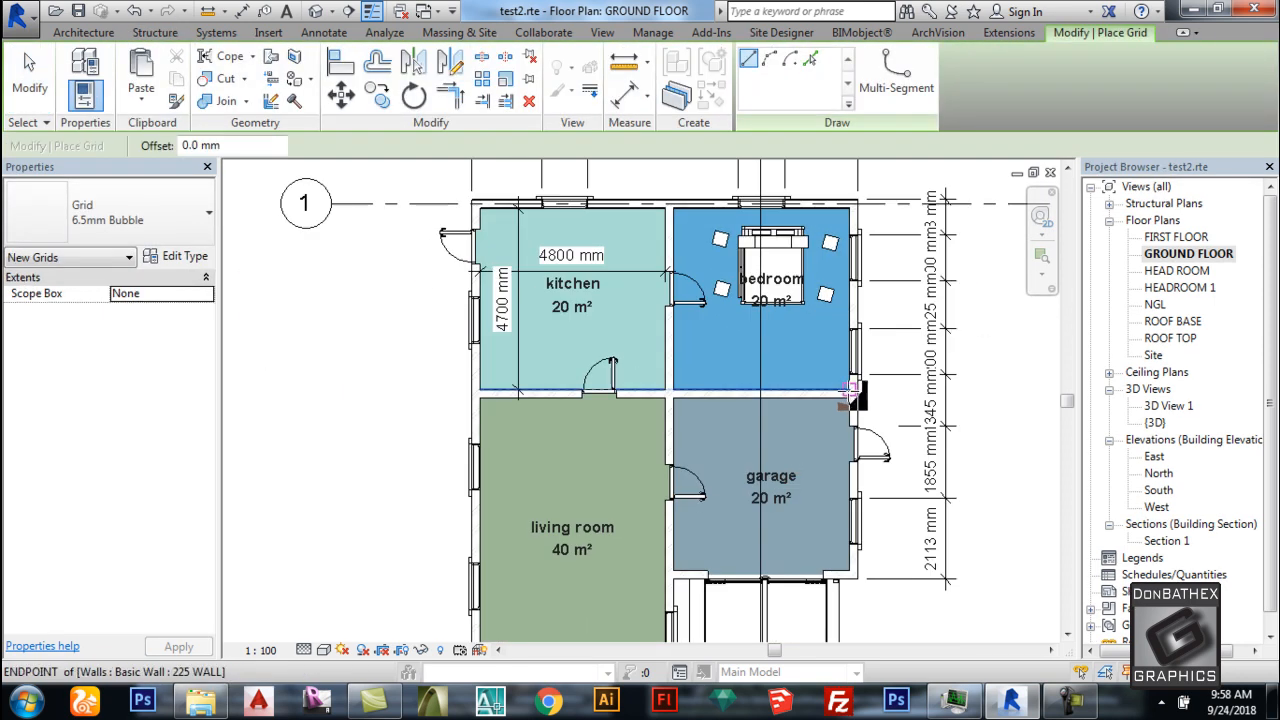
left_click(852, 396)
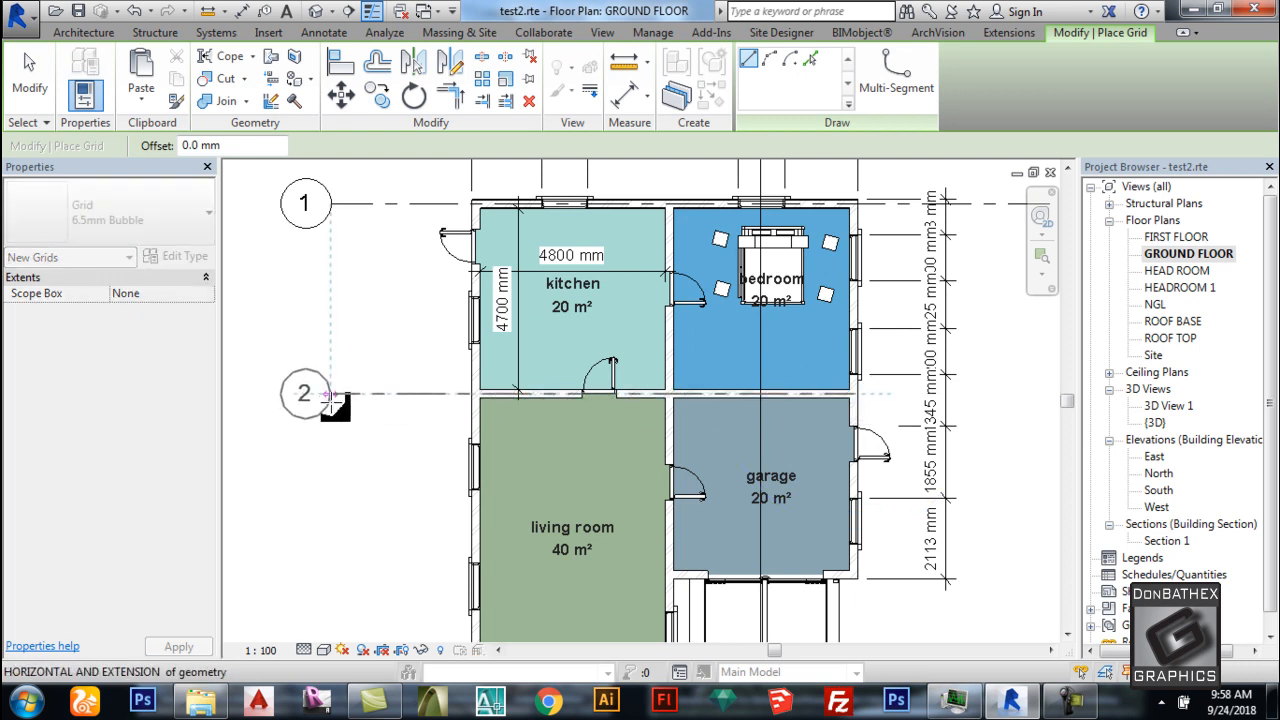
left_click(331, 397)
scroll(525, 330, "down", 2)
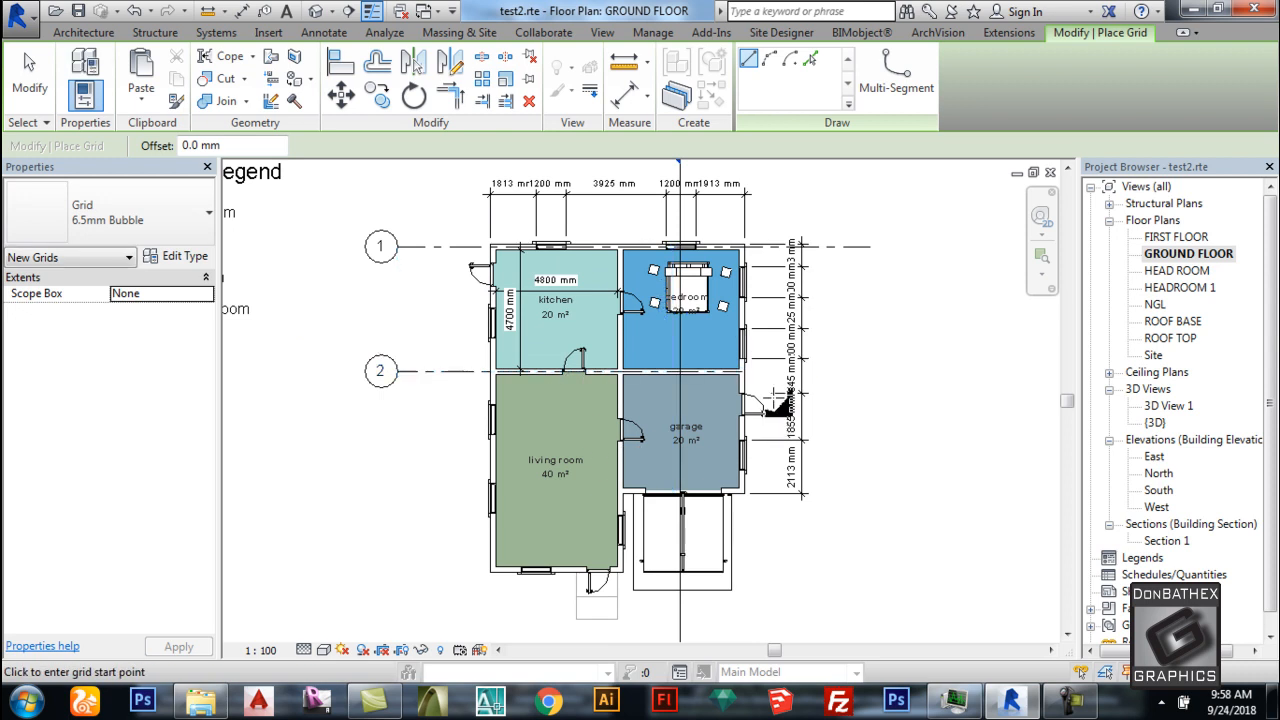
key("Escape")
Extend the grid line between bedroom and garage past the outer dimension string to match grid 1's end.
left_click(442, 370)
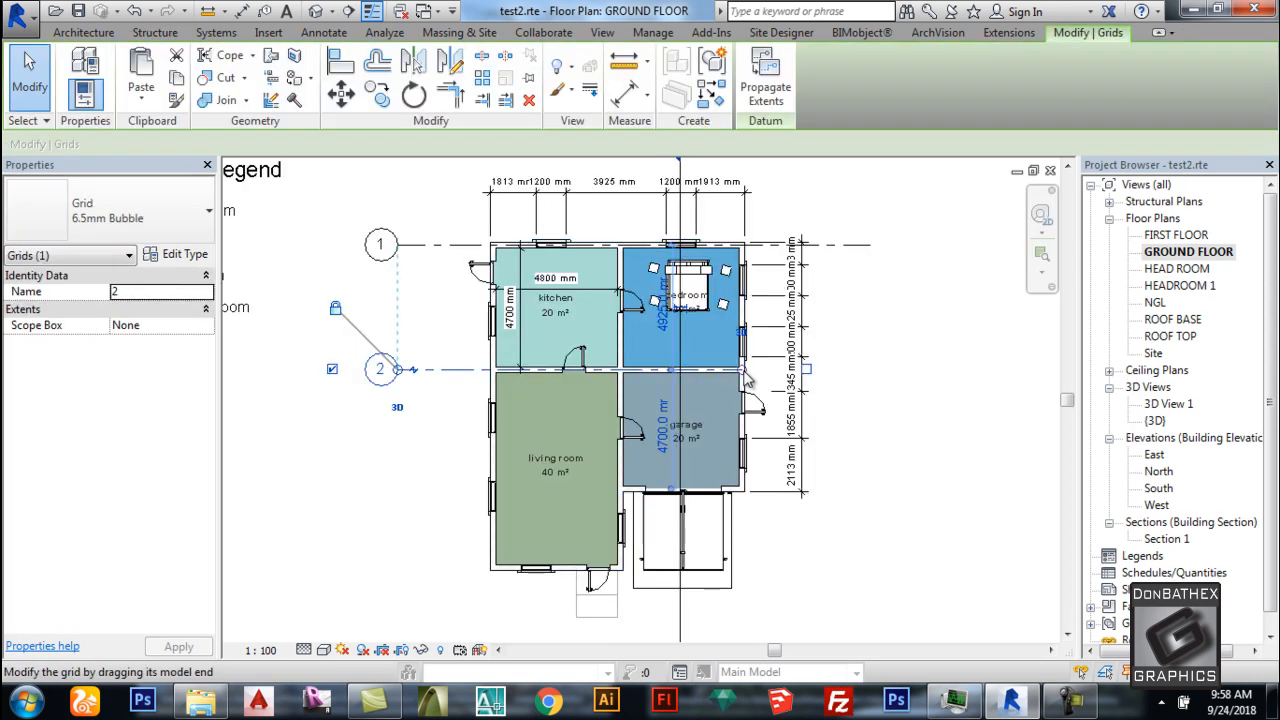
left_click_drag(842, 368, 868, 370)
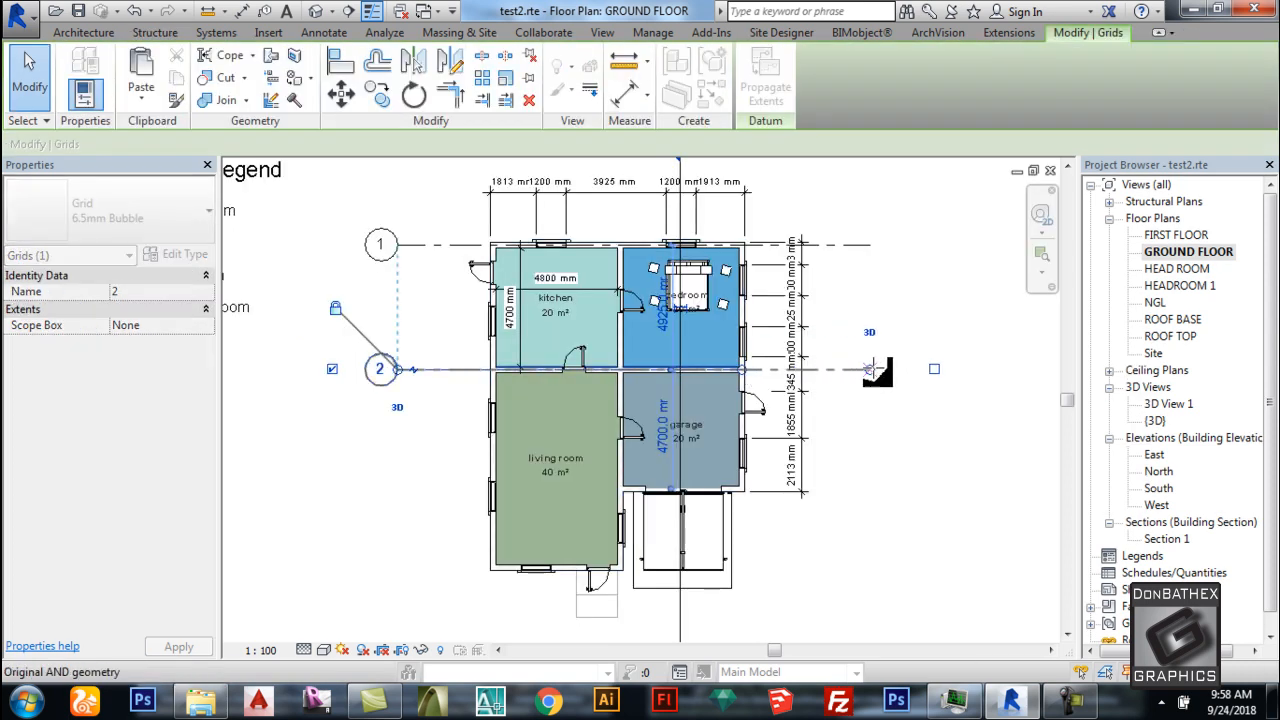
key("Escape")
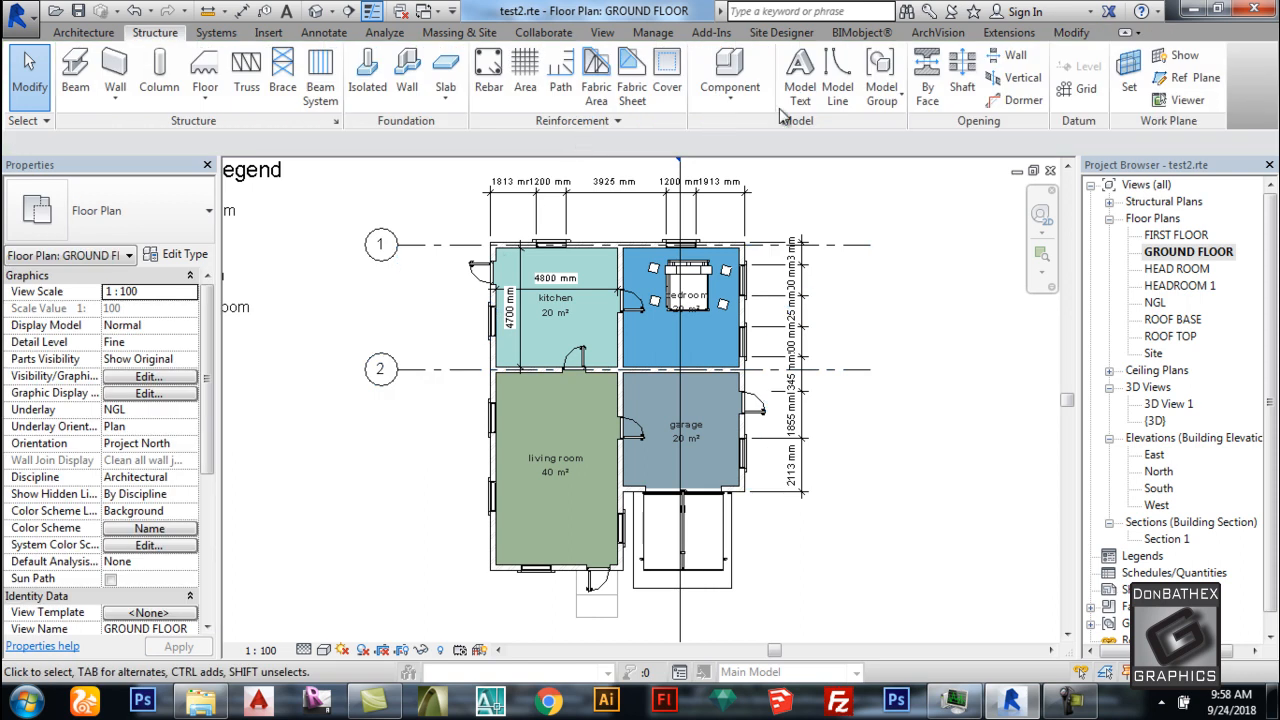
Draw a horizontal grid line along the garage door wall and across the living room, aligning its bubble with the grids above.
left_click(1077, 92)
scroll(740, 487, "up", 3)
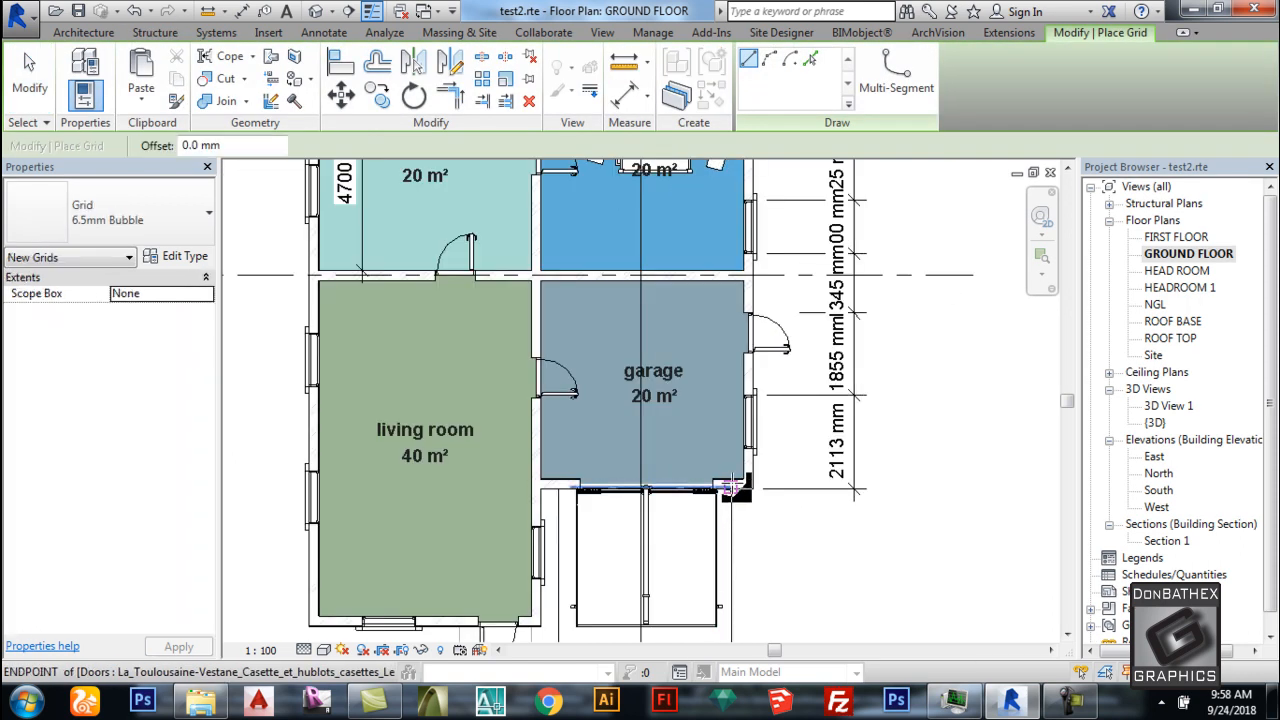
left_click(739, 485)
scroll(813, 472, "down", 3)
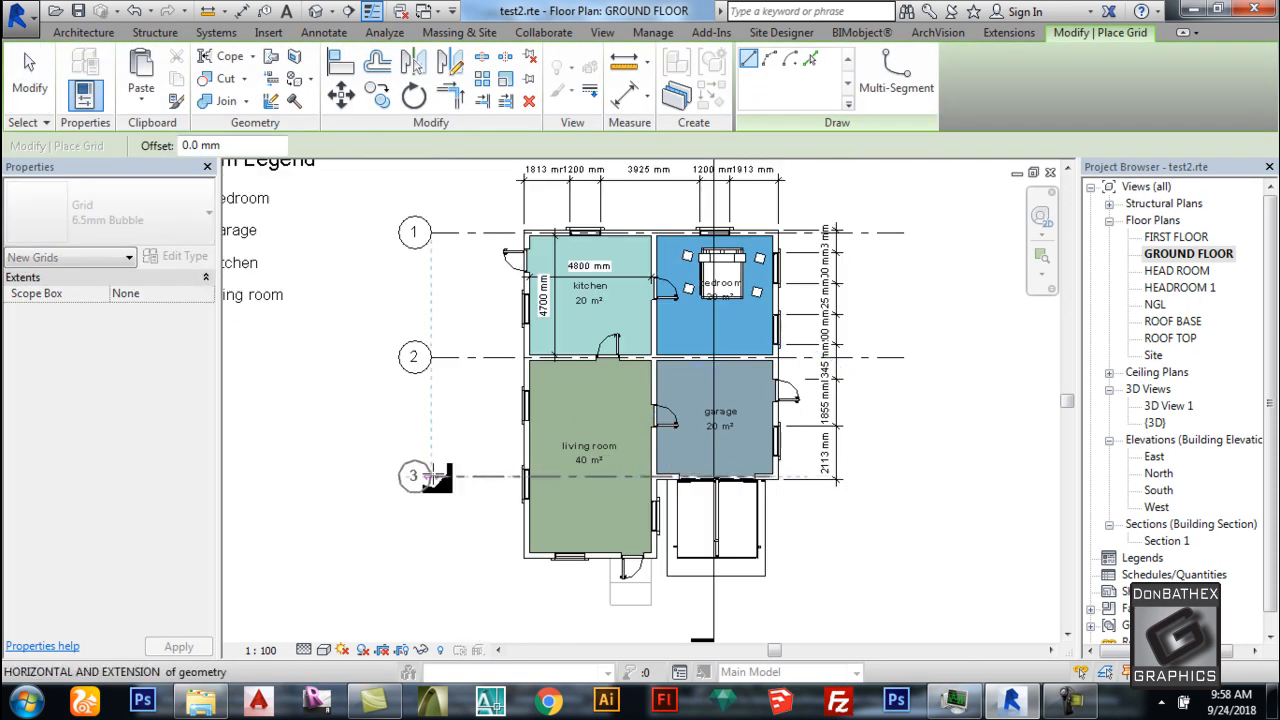
left_click(432, 477)
key("Escape")
key("Escape")
Extend the garage door wall's grid line past the outer dimension string, in line with the ends of the other grids.
left_click(783, 481)
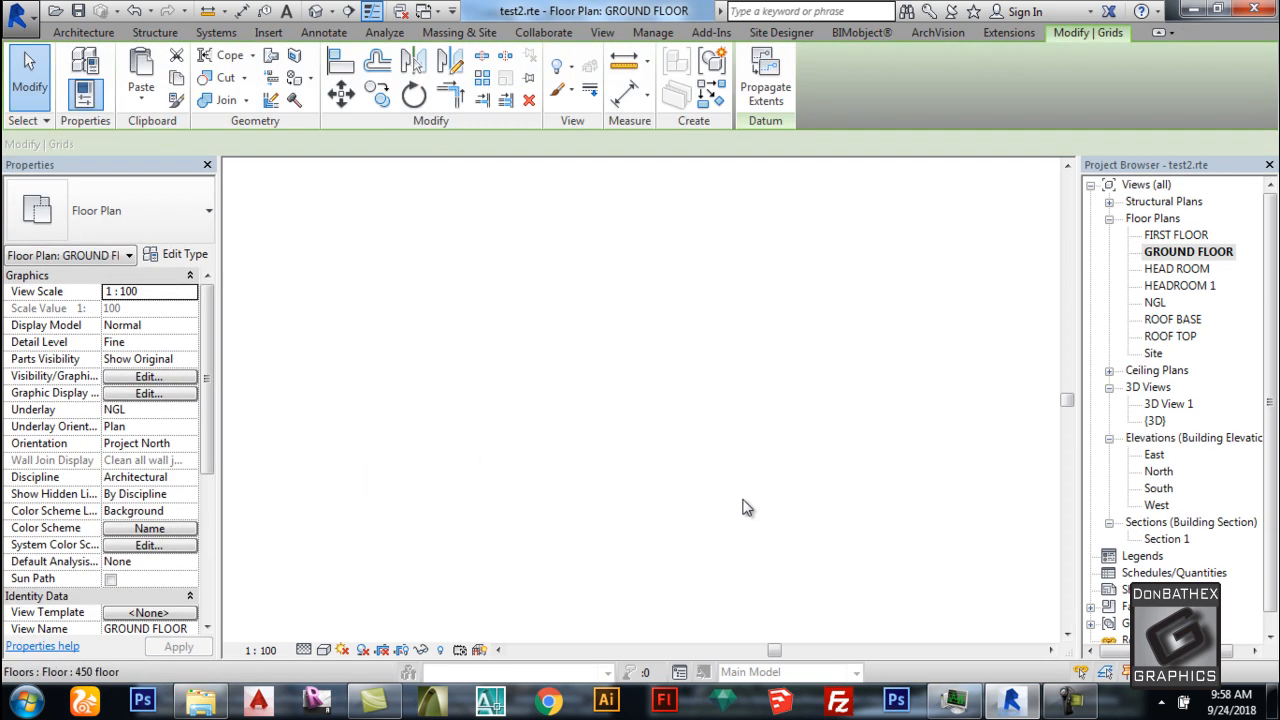
left_click_drag(905, 476, 912, 477)
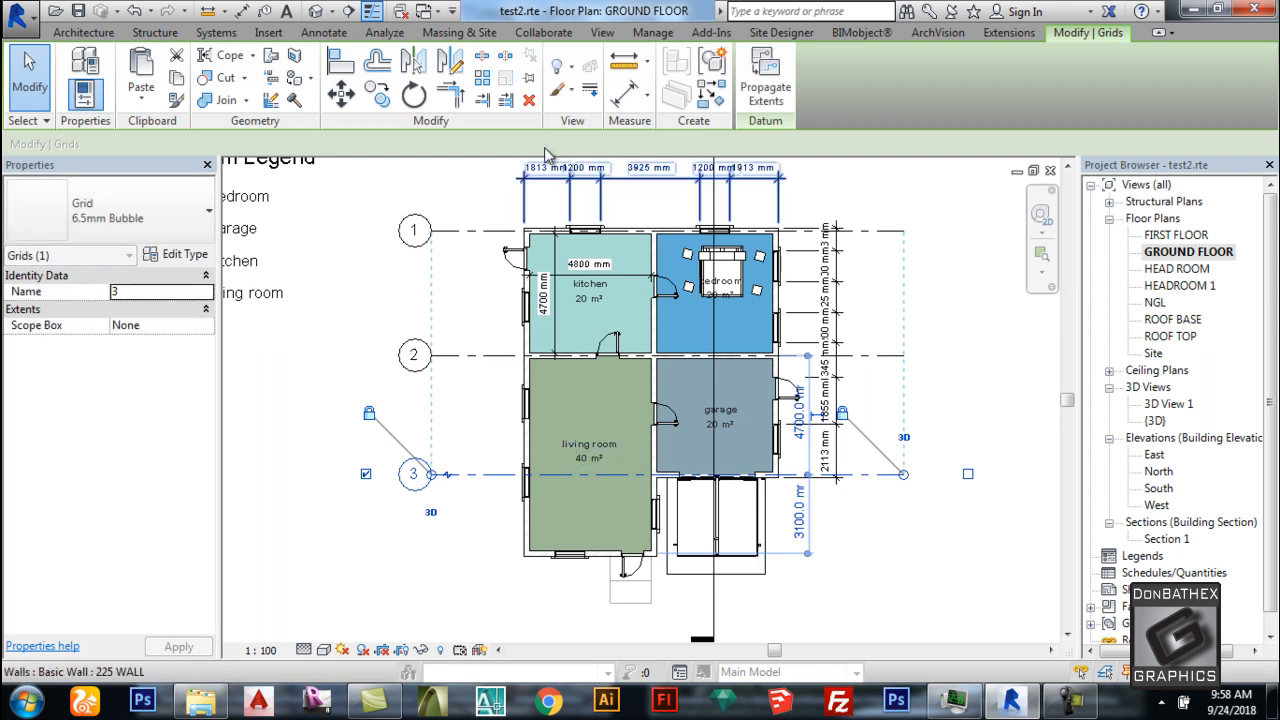
key("Escape")
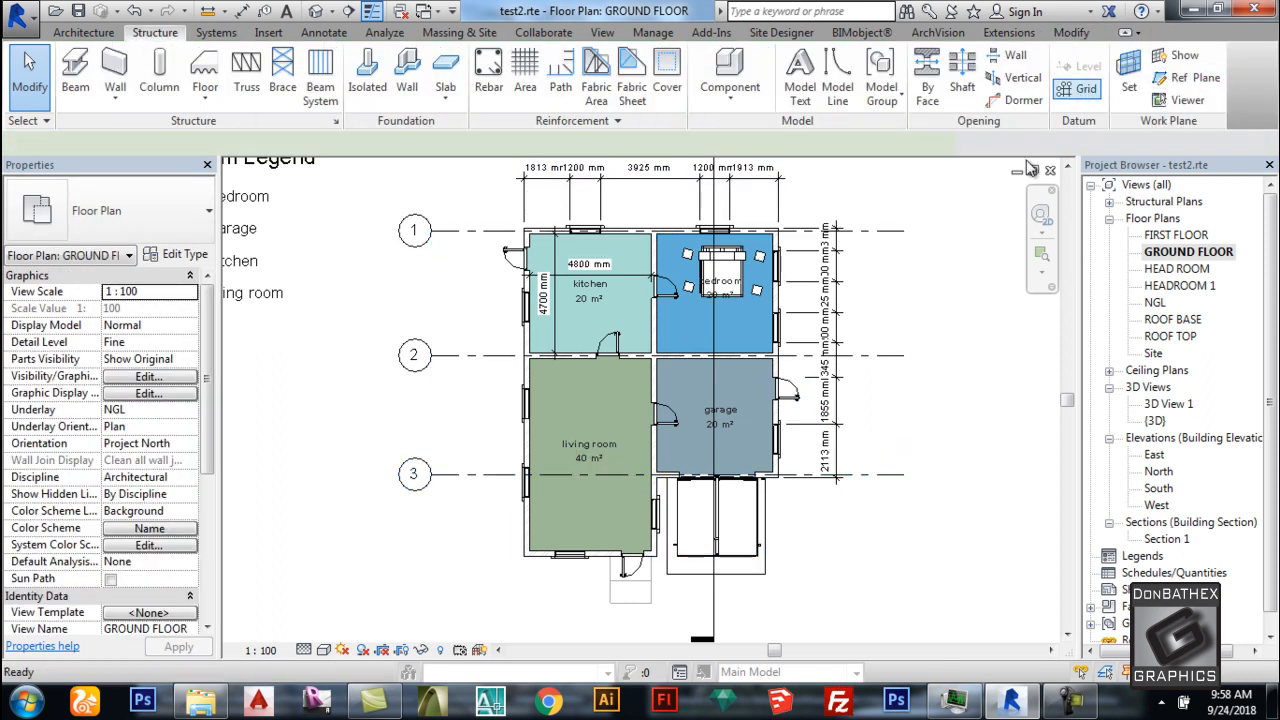
Draw a horizontal grid line along the living room's lower exterior wall, aligning its bubble with the other horizontal grids.
left_click(1080, 90)
scroll(628, 550, "up", 3)
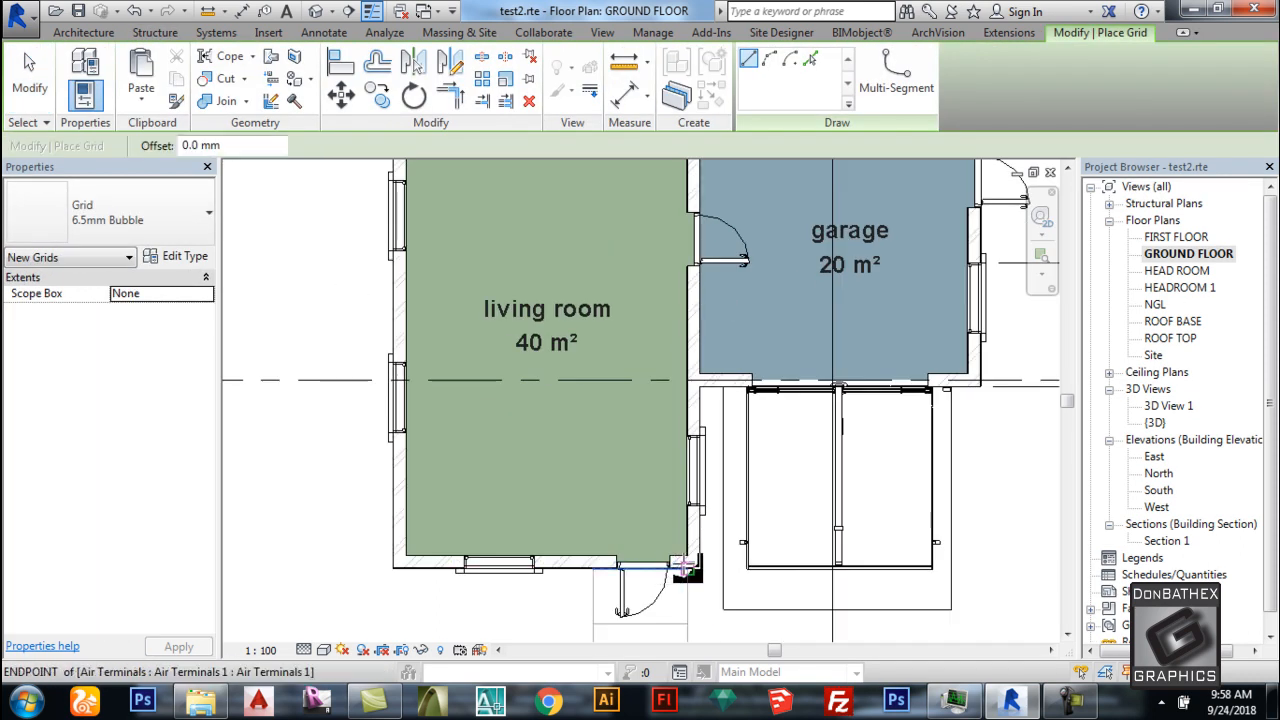
left_click(687, 563)
scroll(797, 520, "down", 2)
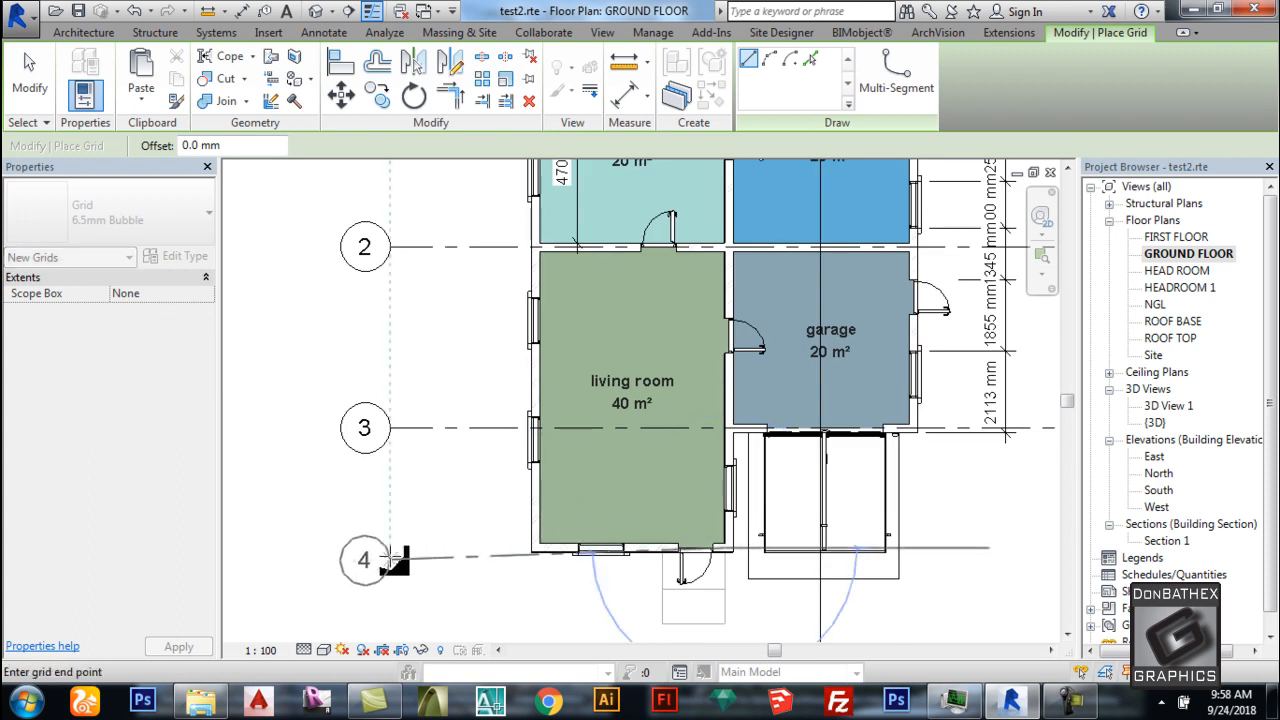
left_click(395, 549)
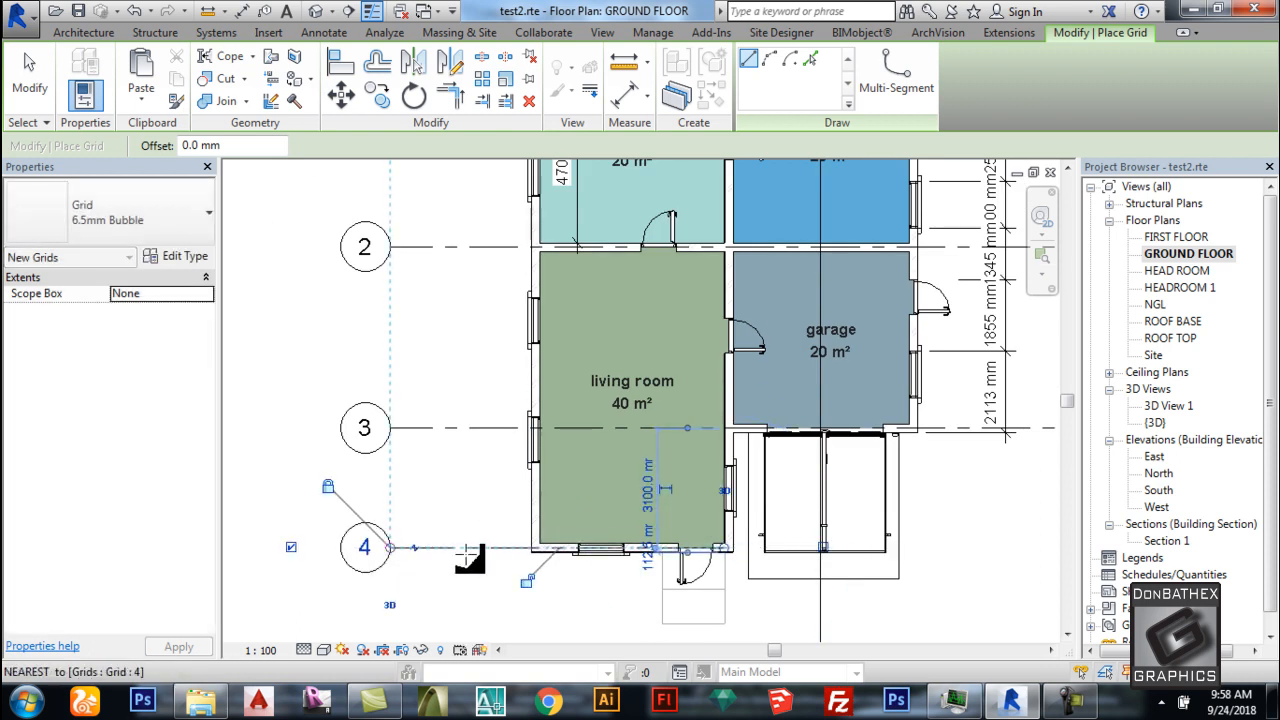
key("Escape")
key("Escape")
Extend the grid line on the living room's lower wall beyond the garage side to match the other grids' ends.
left_click(472, 549)
scroll(449, 543, "down", 2)
left_click_drag(622, 541, 875, 541)
key("Escape")
scroll(586, 509, "down", 1)
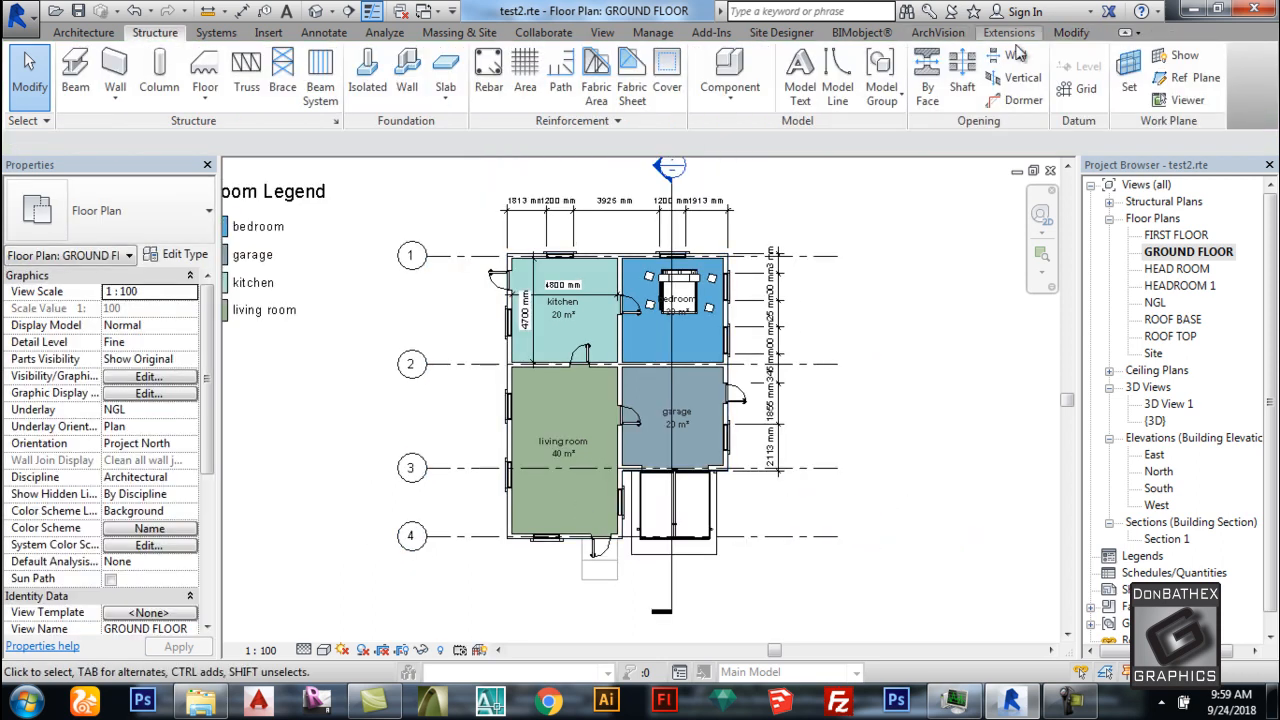
Draw a vertical grid line along the kitchen's outer wall, with its bubble above the upper dimension string.
left_click(1080, 92)
scroll(503, 274, "up", 4)
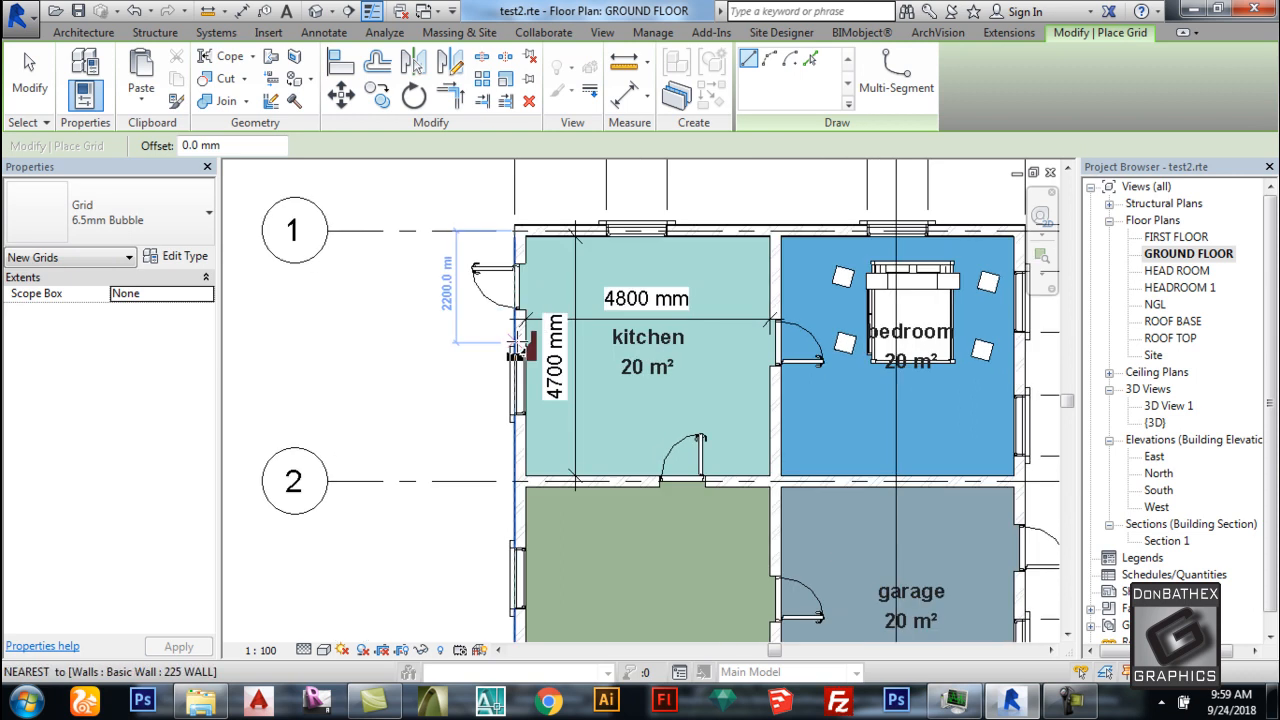
left_click(520, 343)
scroll(508, 422, "down", 3)
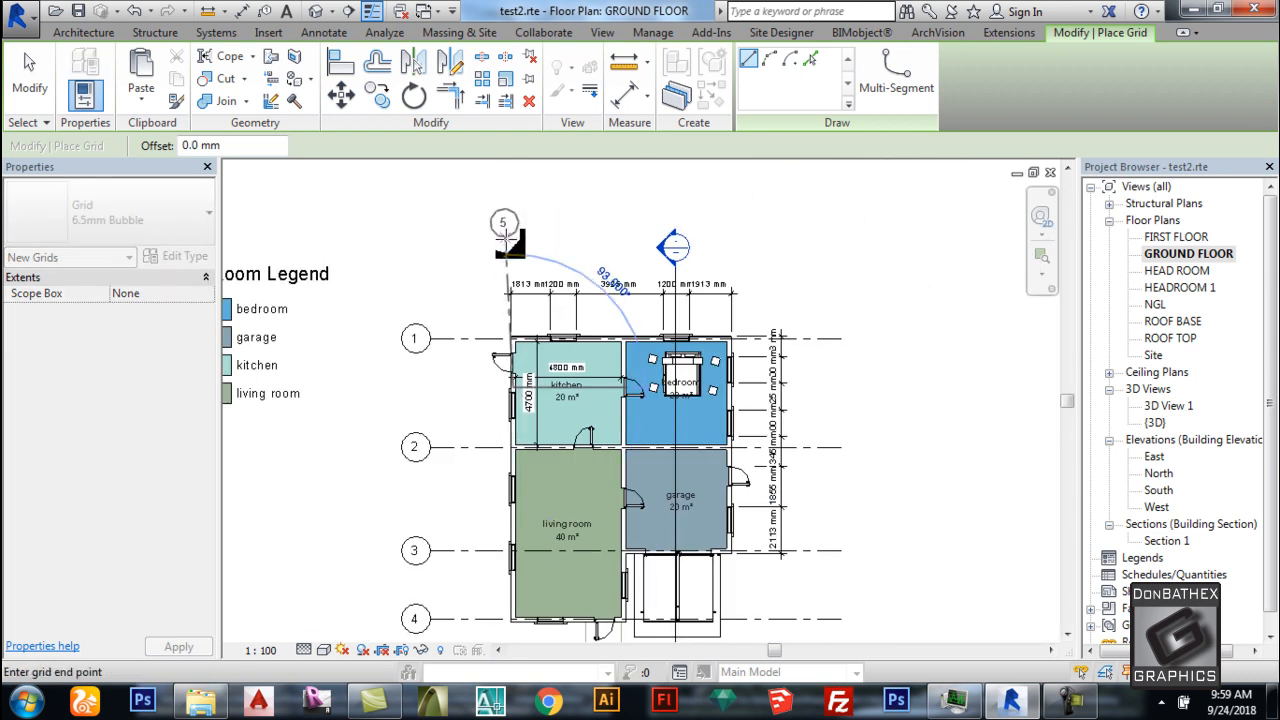
left_click(513, 244)
key("Escape")
Rename the vertical grid line on the kitchen's outer wall as A and extend its lower end below the living room.
double_click(515, 236)
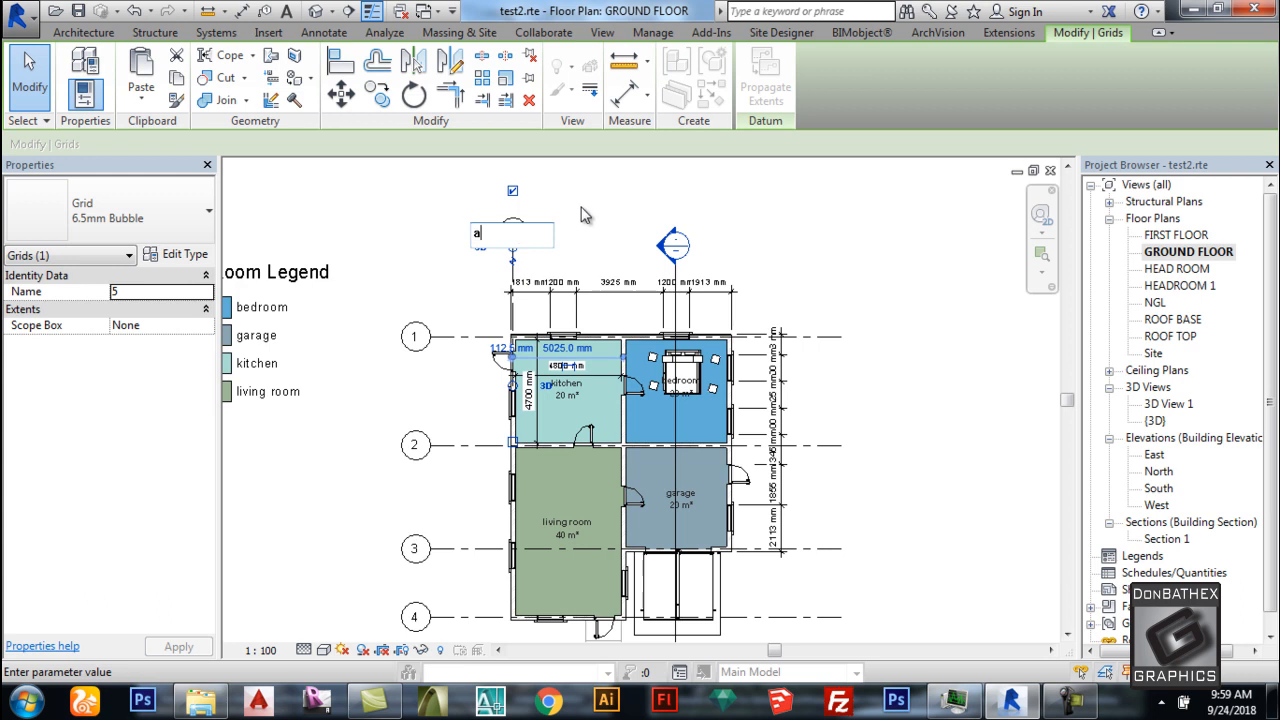
key("Return")
scroll(522, 275, "down", 2)
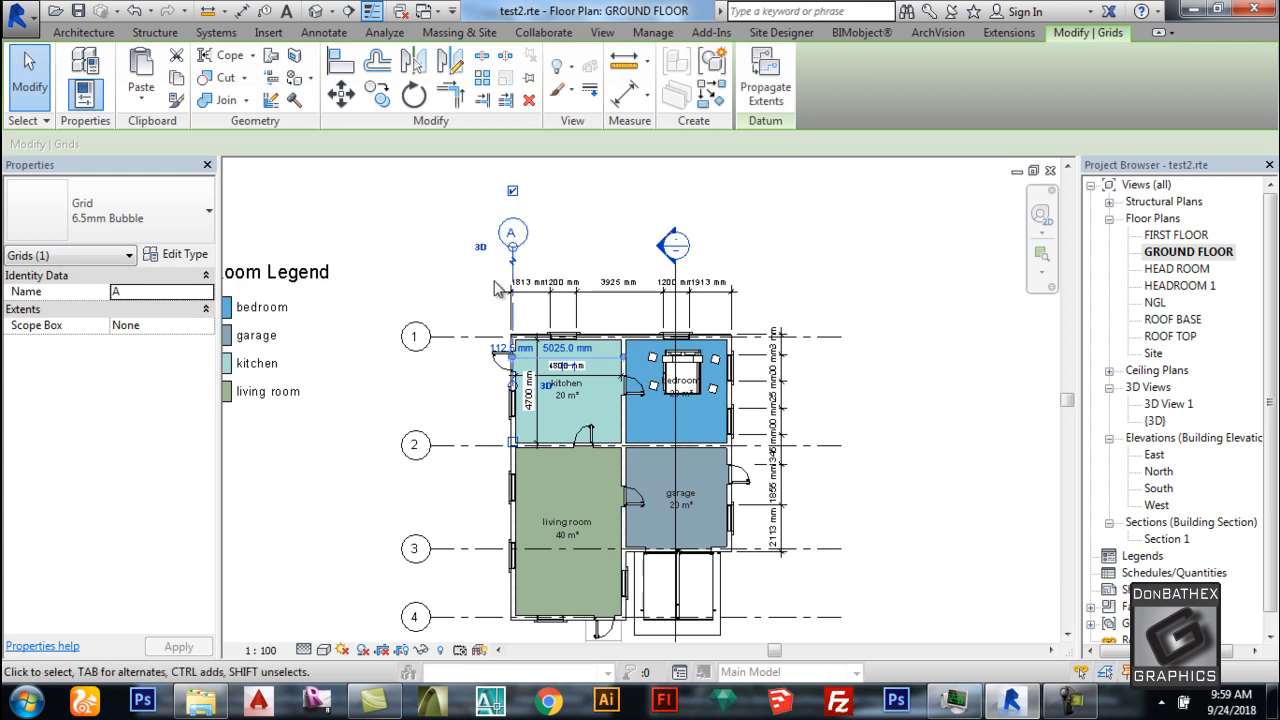
scroll(506, 441, "up", 1)
left_click_drag(524, 330, 522, 590)
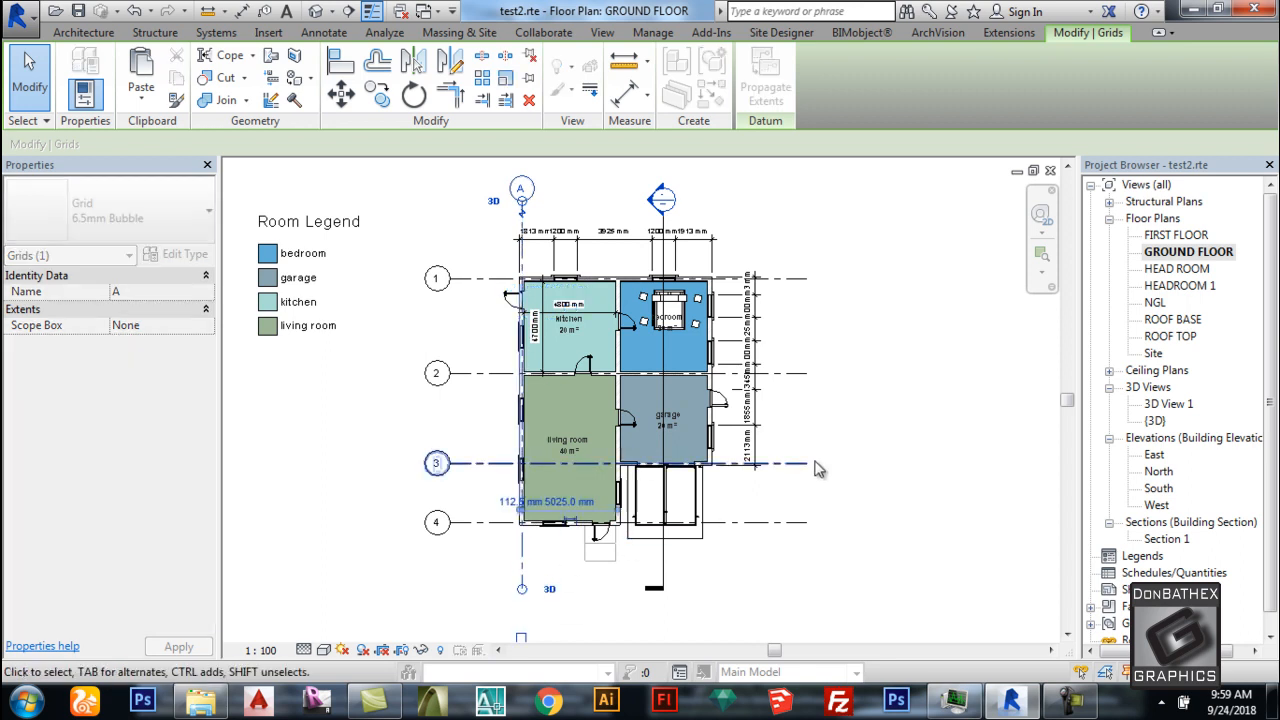
left_click(786, 489)
Draw a vertical grid line along the wall between kitchen and bedroom, ending above the upper dimension string beside grid A's bubble.
left_click(1078, 89)
scroll(652, 357, "up", 2)
left_click(600, 362)
scroll(602, 370, "down", 2)
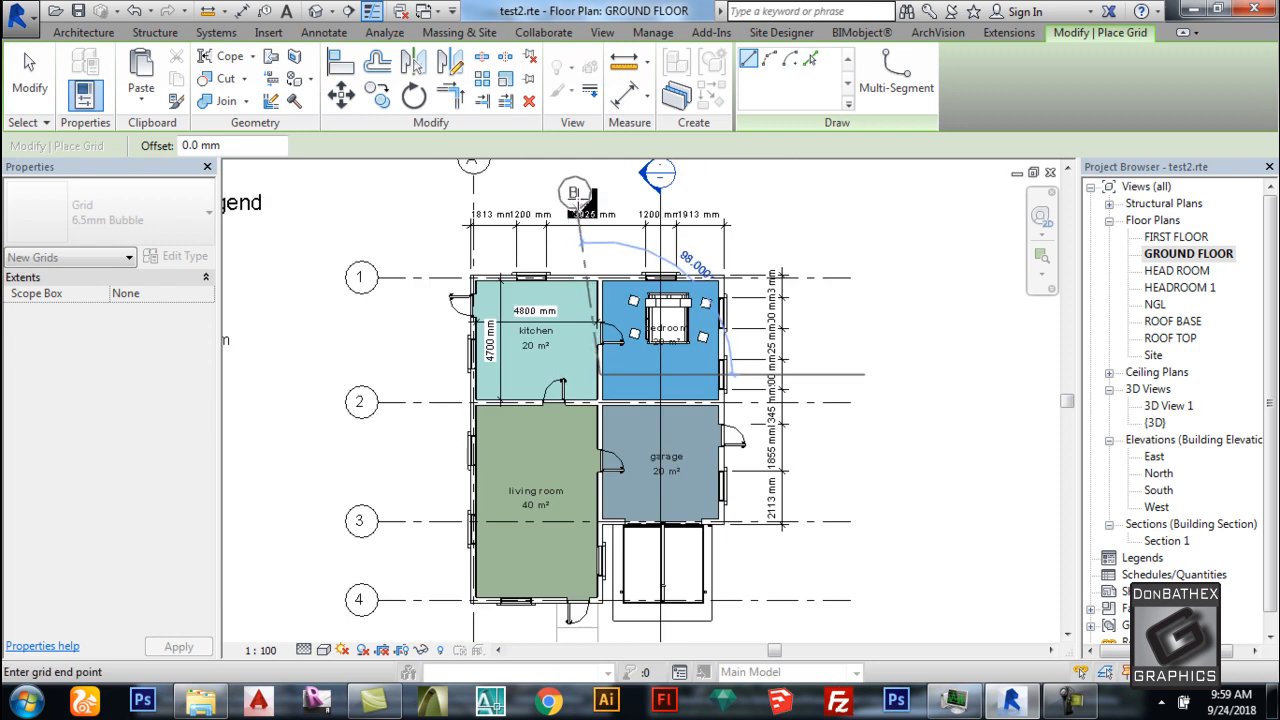
left_click(600, 172)
scroll(568, 438, "down", 1)
scroll(570, 428, "up", 1)
key("Escape")
key("Escape")
Extend the lower end of the vertical grid line between kitchen and bedroom below the living room.
left_click(598, 268)
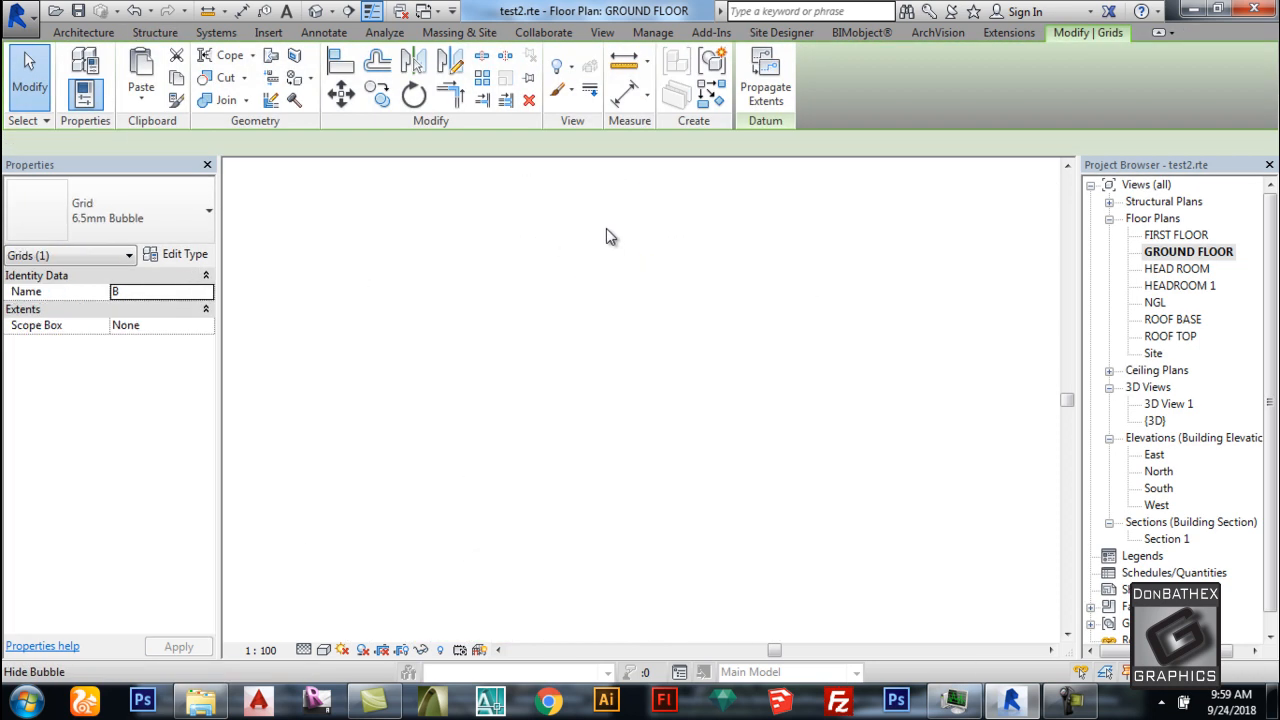
left_click_drag(602, 478, 602, 549)
key("Escape")
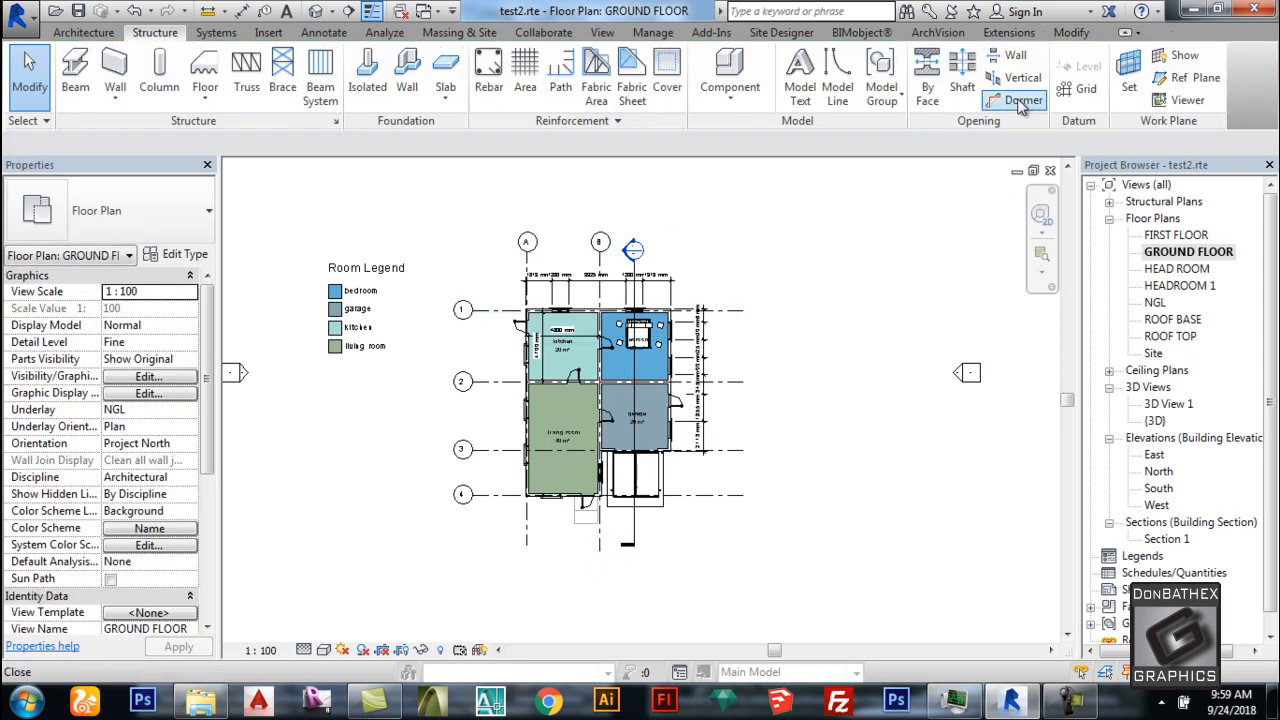
Draw a vertical grid line along the outer wall of the garage and bedroom, with its bubble level with A and B.
left_click(1078, 92)
scroll(678, 462, "up", 5)
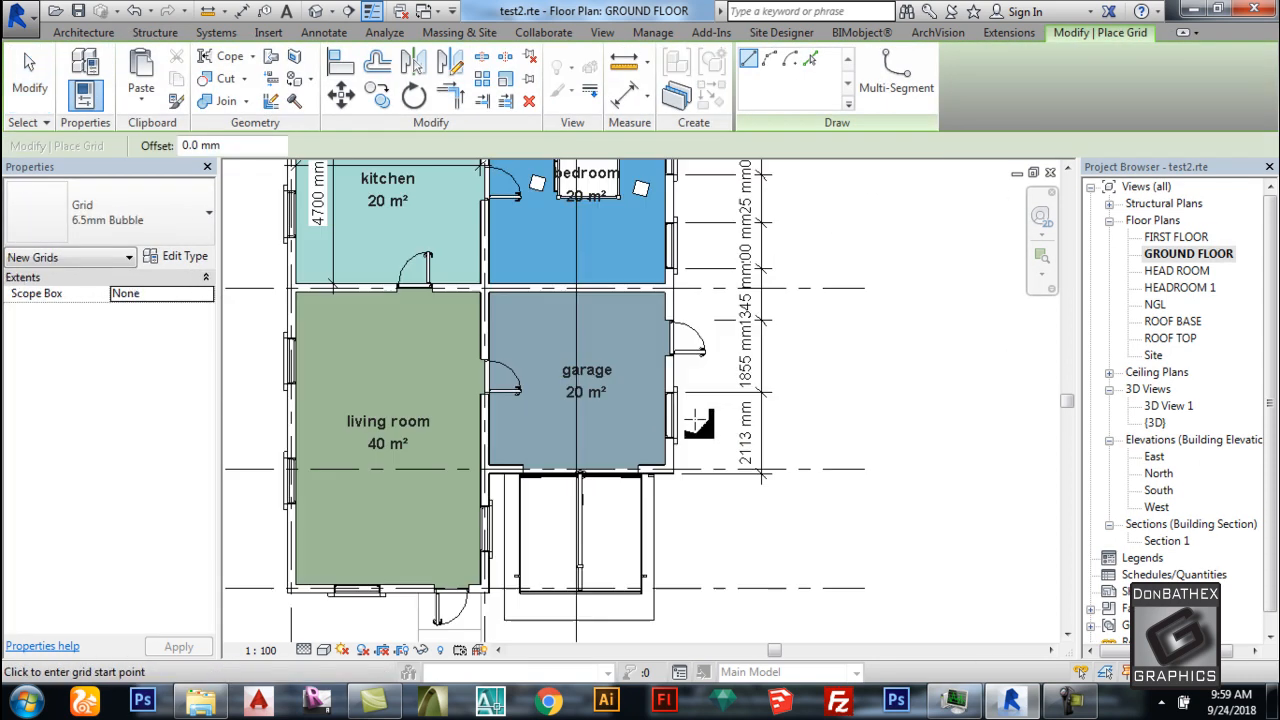
scroll(665, 465, "down", 5)
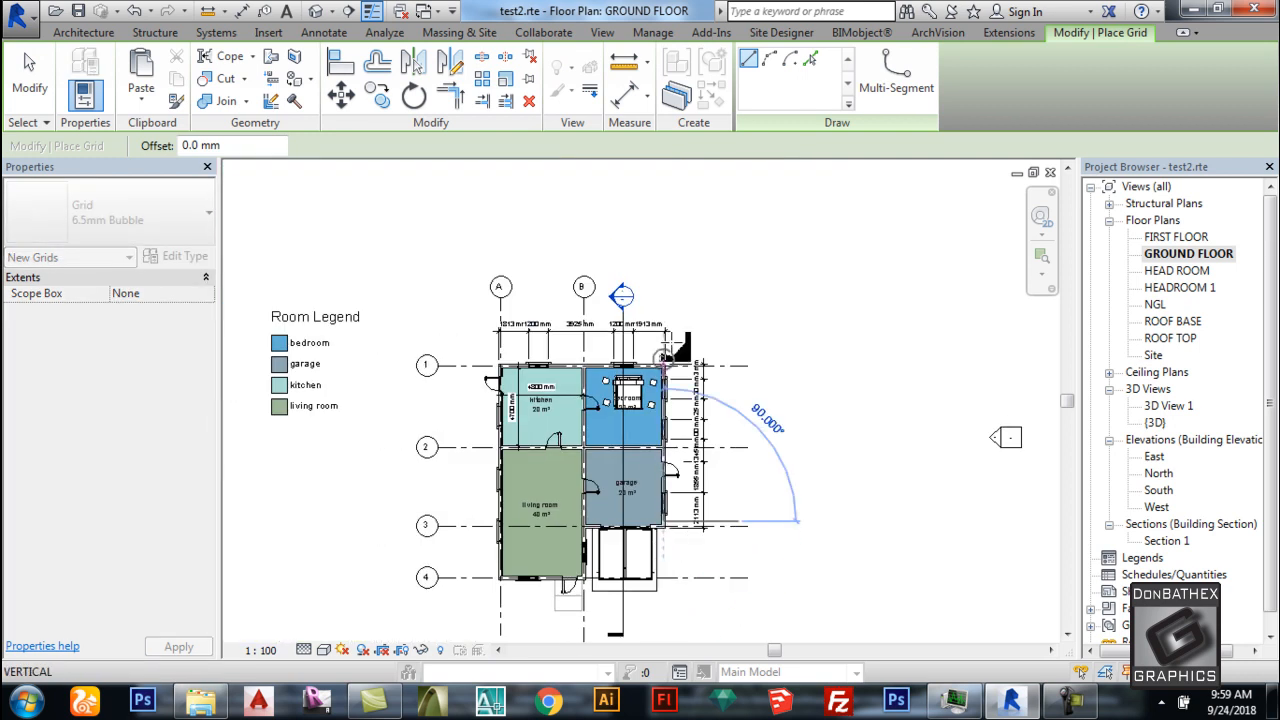
left_click(663, 295)
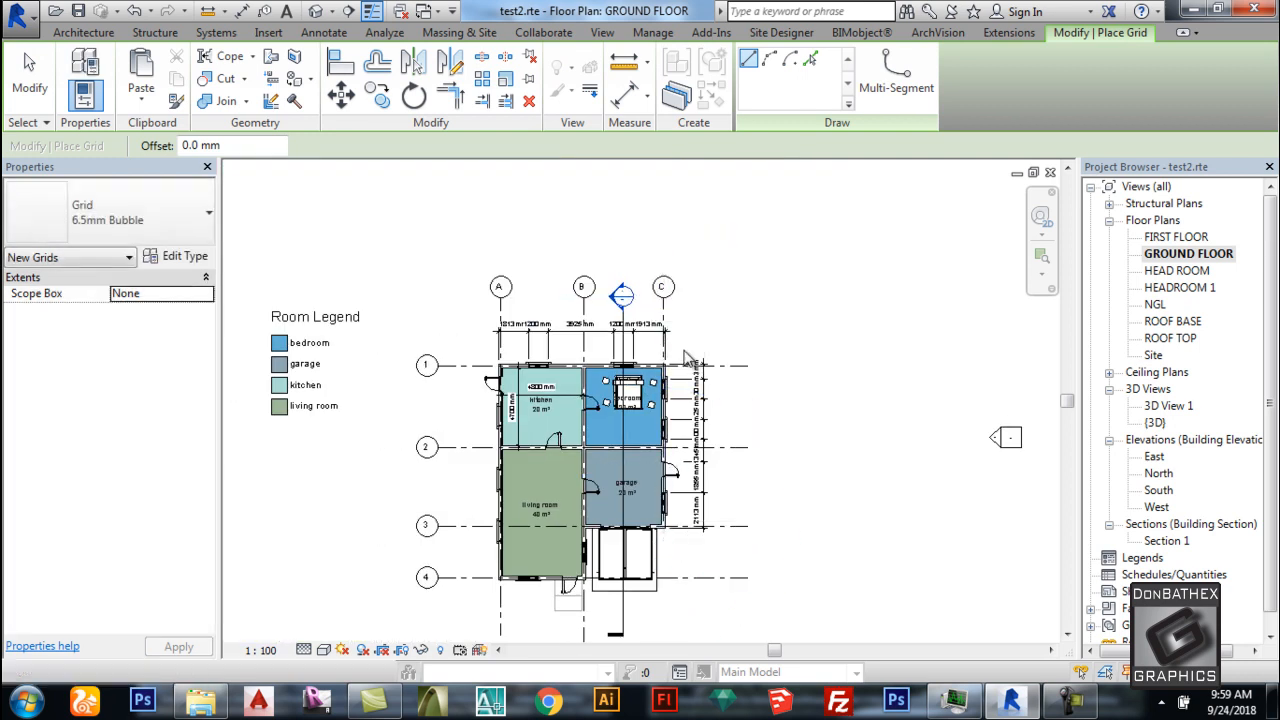
key("Escape")
key("Escape")
Extend the lower end of the outer garage wall's vertical grid line below the lowest horizontal grid.
left_click(664, 525)
left_click_drag(664, 522, 667, 618)
left_click(762, 333)
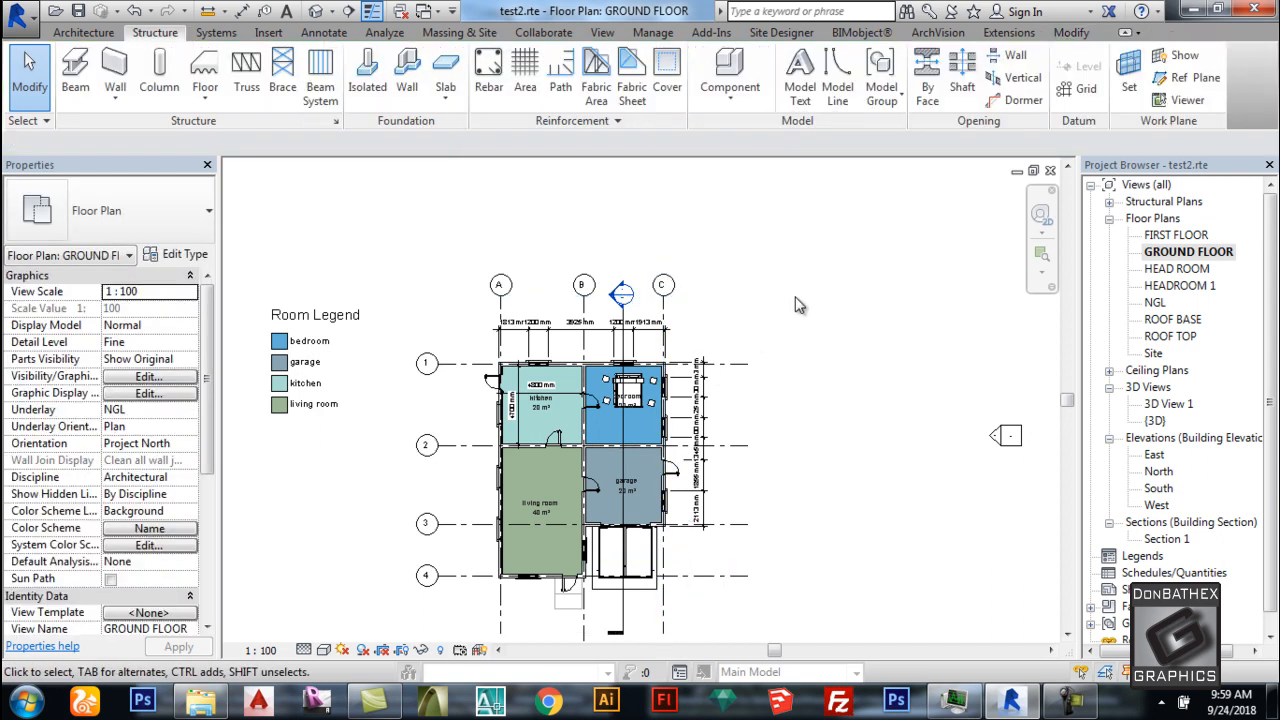
scroll(345, 388, "up", 3)
scroll(775, 390, "up", 1)
scroll(603, 283, "down", 3)
scroll(695, 427, "up", 1)
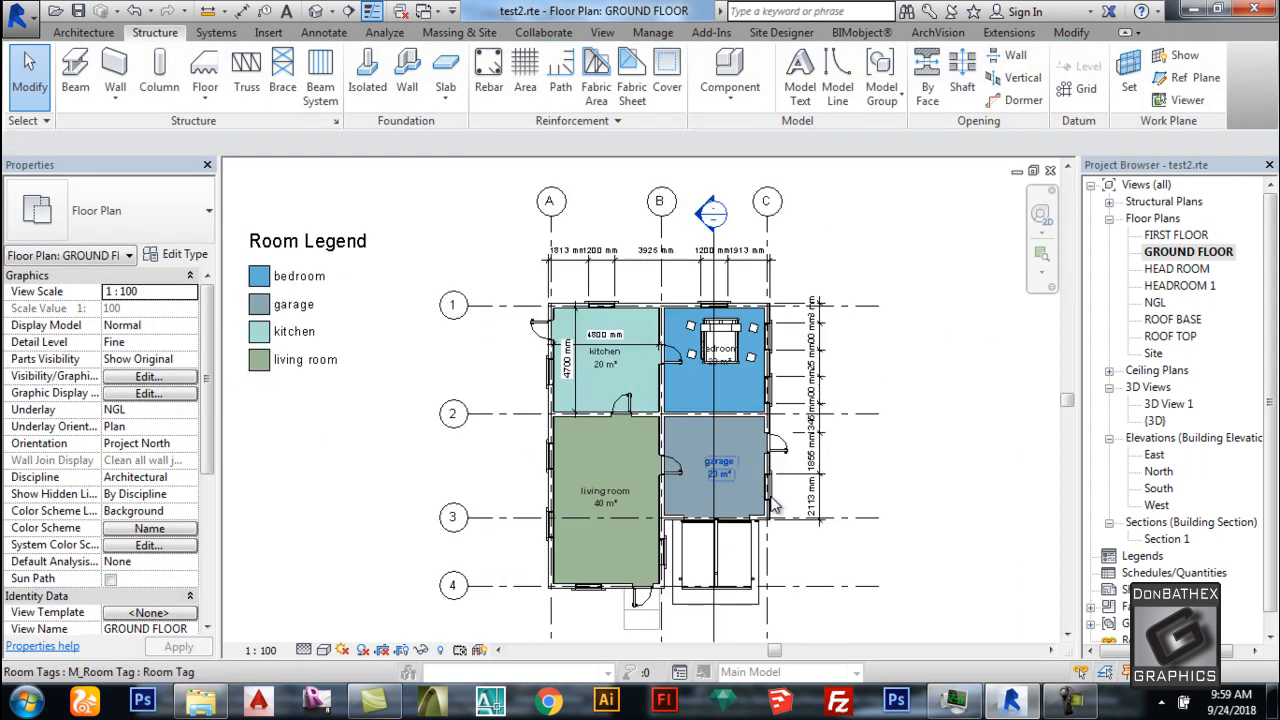
scroll(757, 485, "up", 2)
scroll(548, 365, "down", 2)
scroll(780, 305, "up", 1)
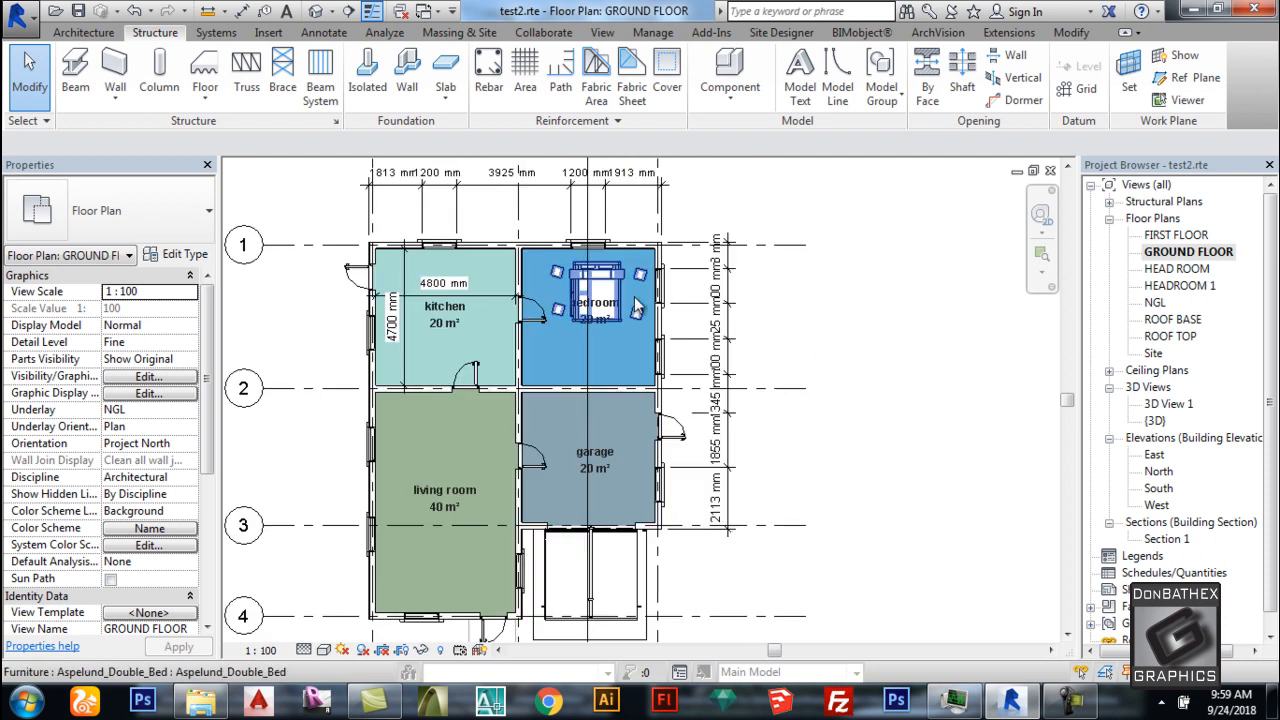
Override the furniture category's graphics in the ground floor plan to display in halftone.
scroll(620, 290, "up", 4)
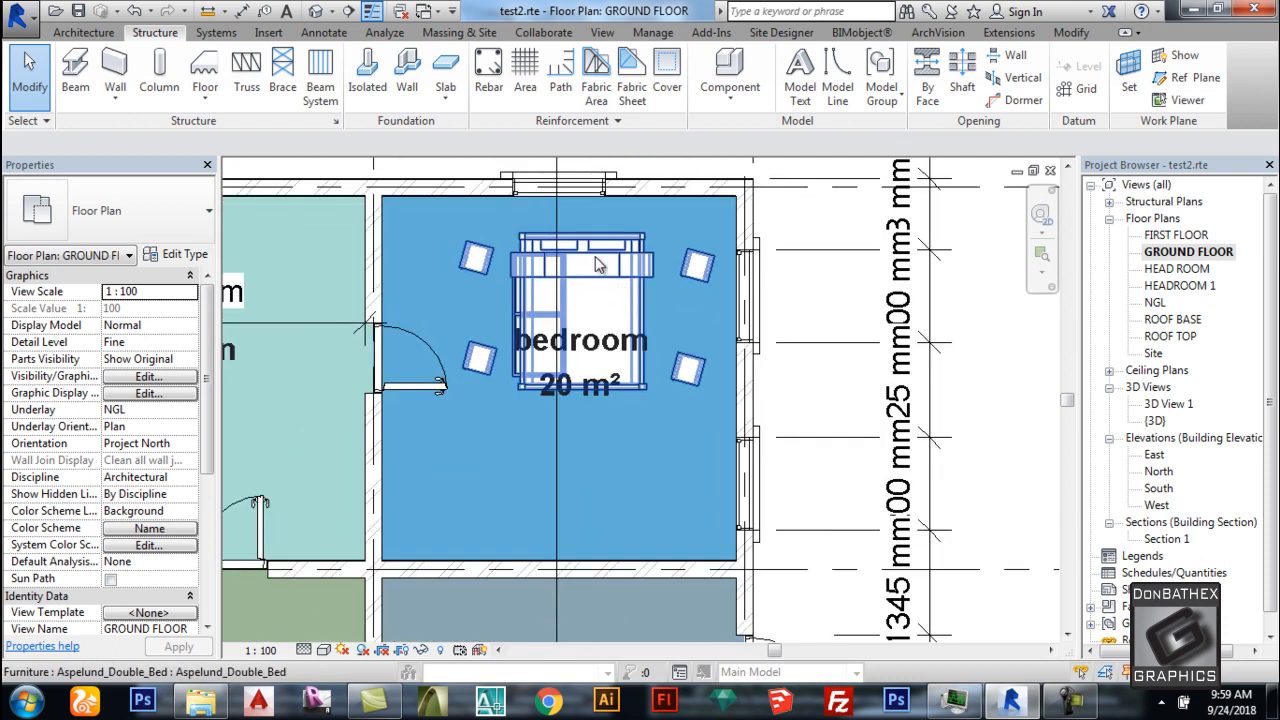
left_click(597, 264)
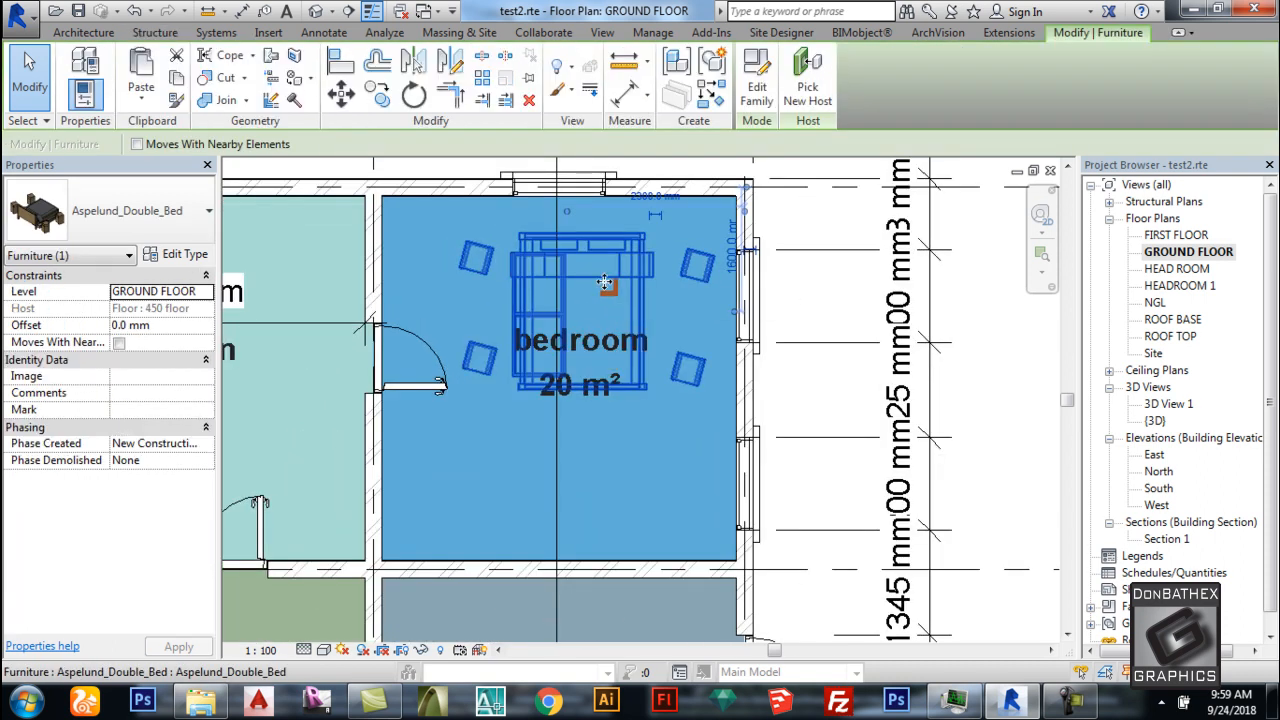
right_click(593, 283)
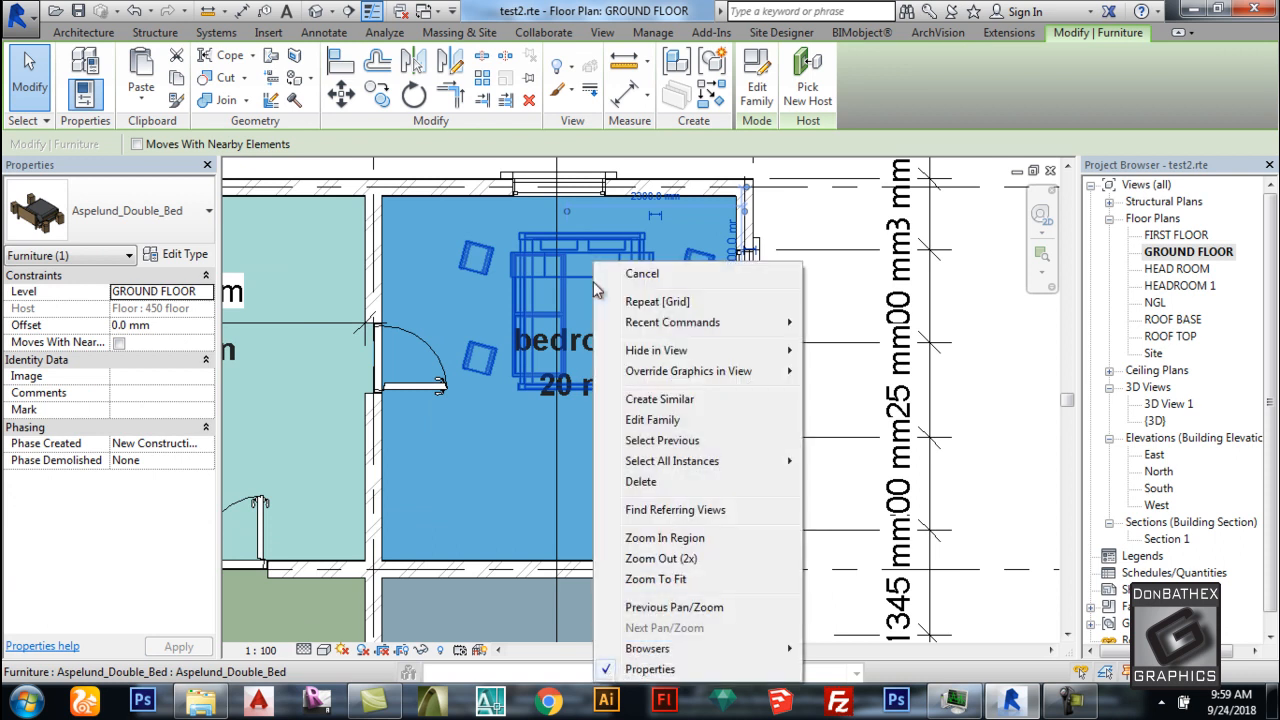
mouse_move(755, 375)
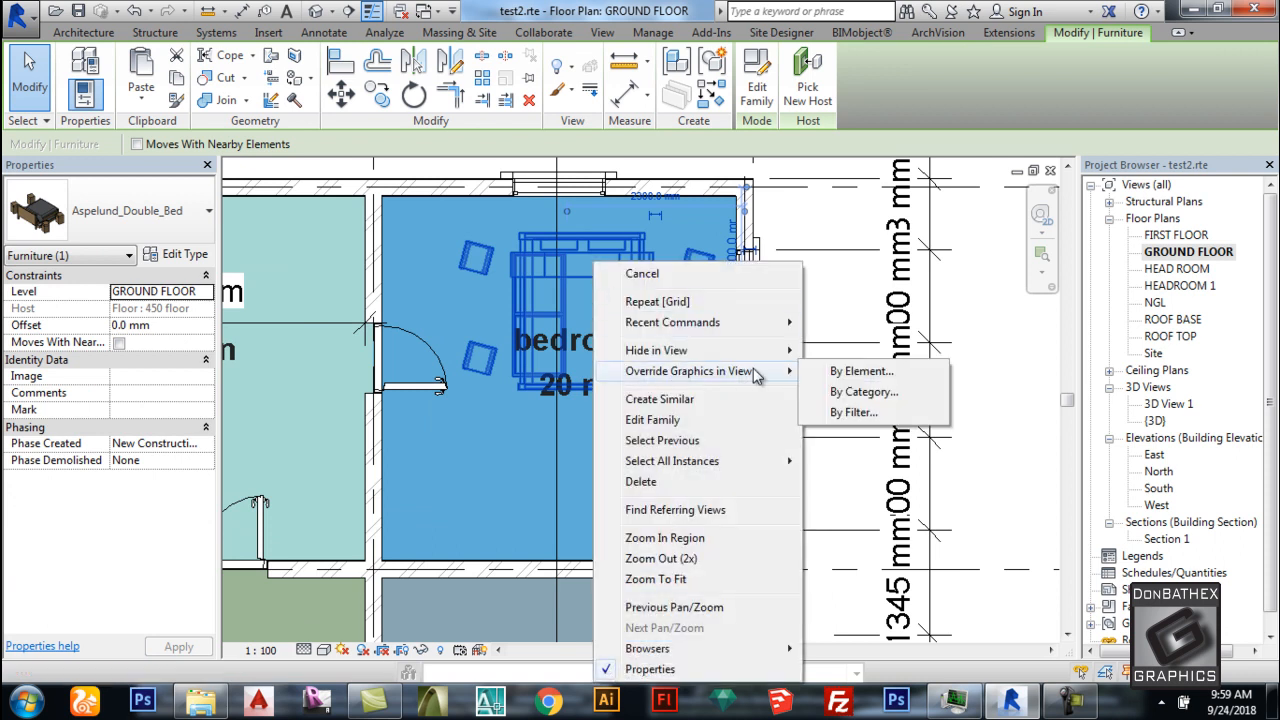
left_click(878, 398)
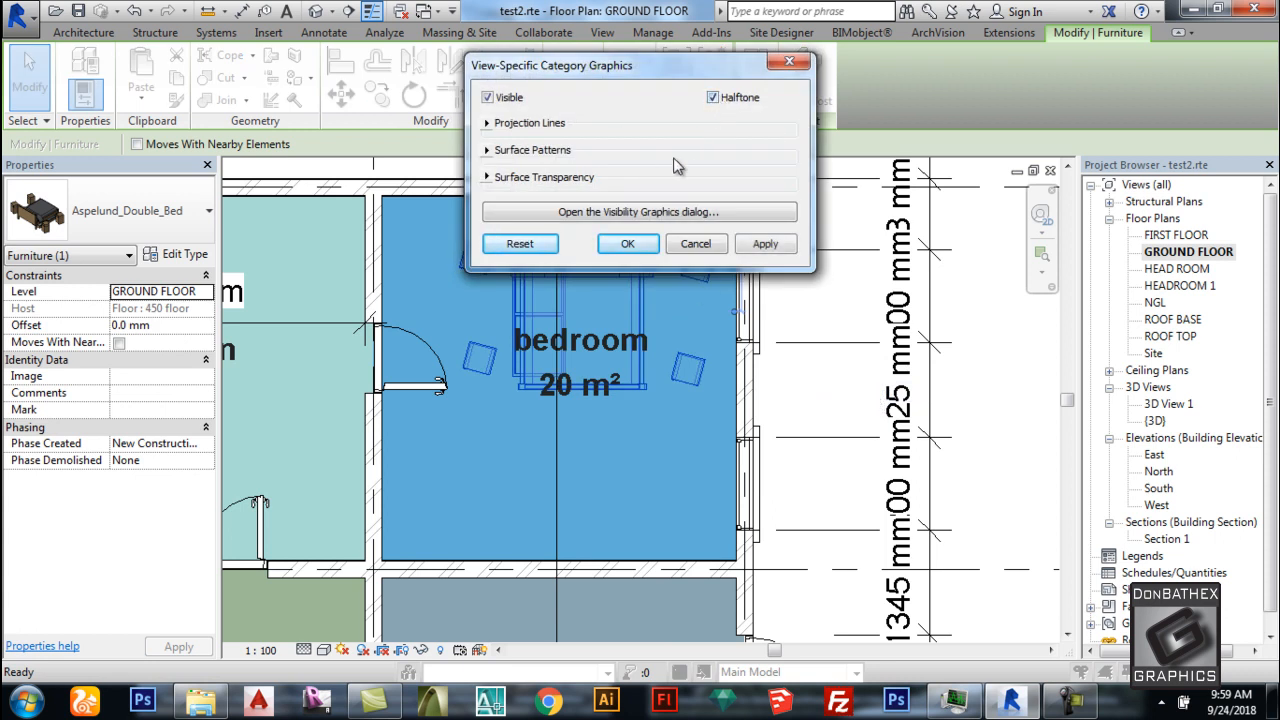
left_click(627, 249)
scroll(645, 298, "down", 2)
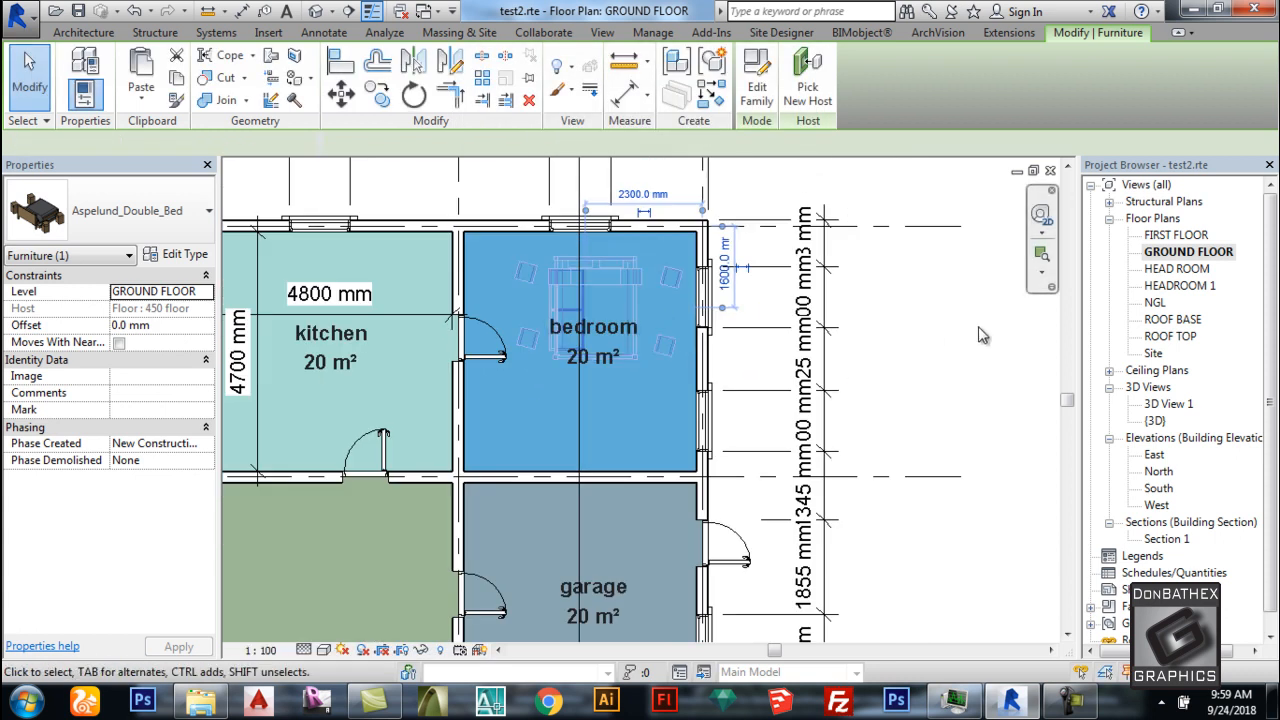
left_click(753, 318)
Examine how the bedroom furniture displays in the ground floor plan, up close and at full plan size.
scroll(630, 300, "up", 4)
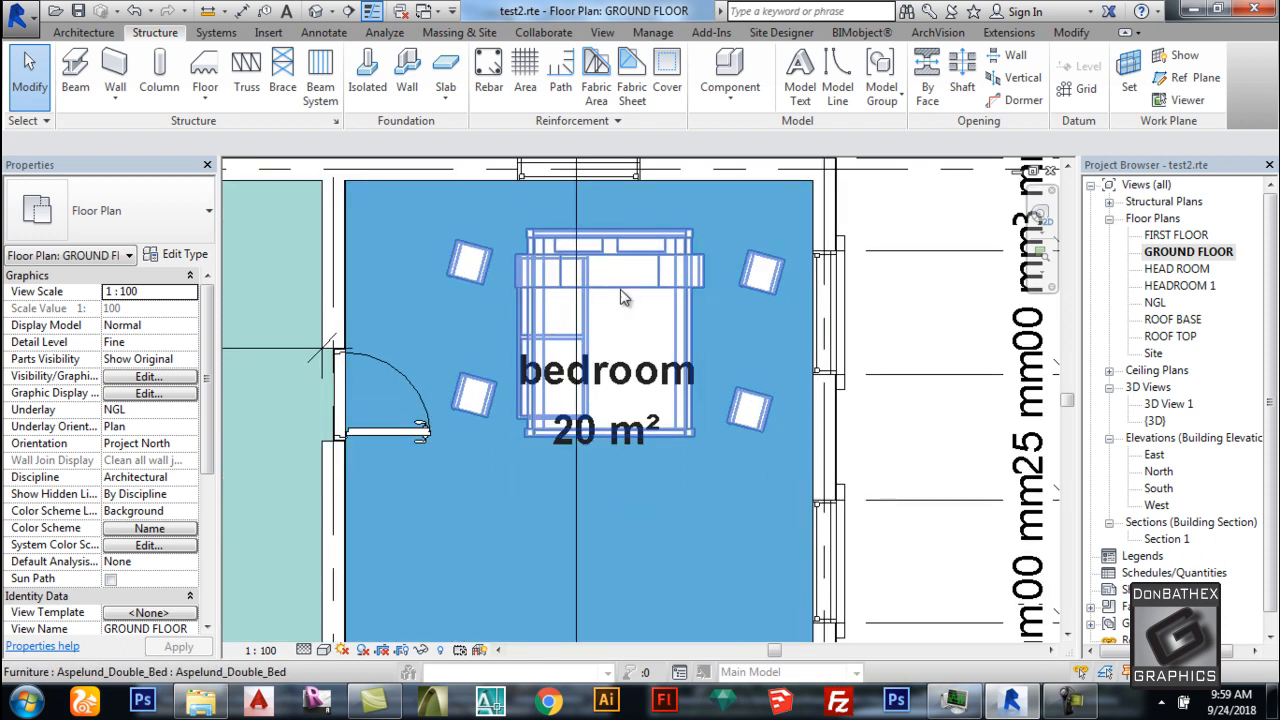
scroll(630, 300, "down", 3)
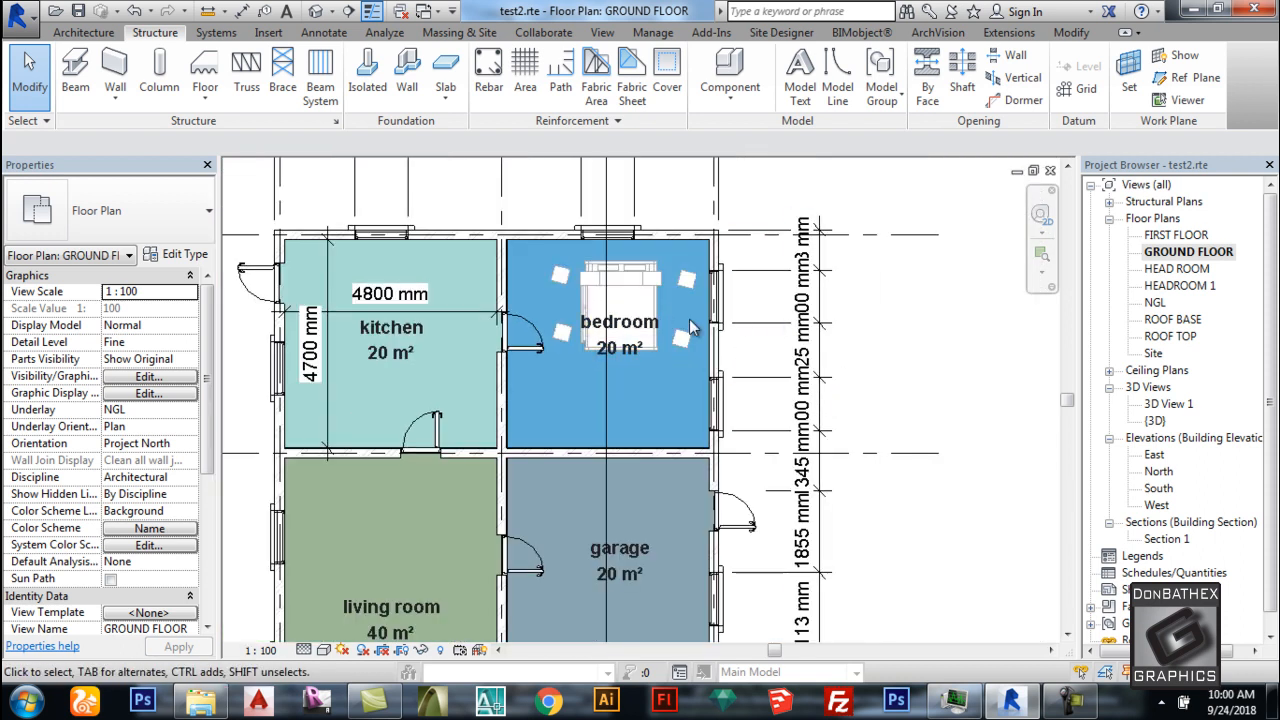
scroll(632, 373, "down", 2)
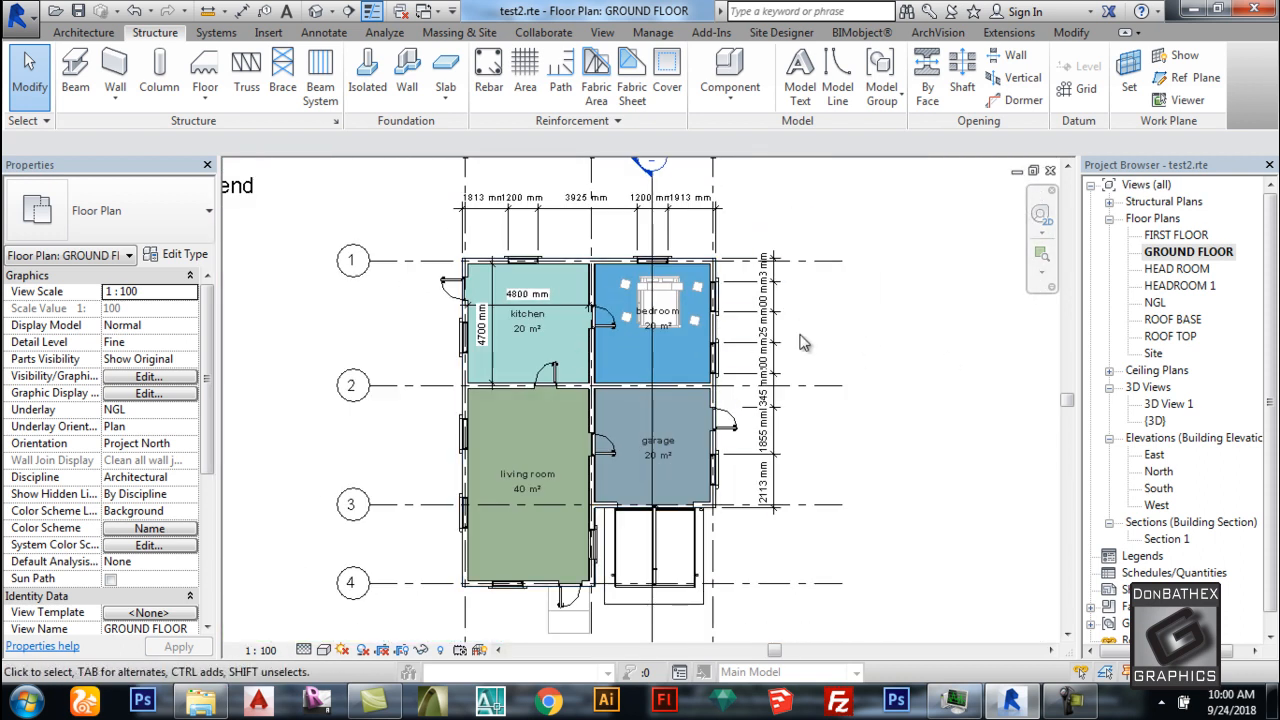
scroll(800, 330, "up", 2)
scroll(794, 292, "up", 2)
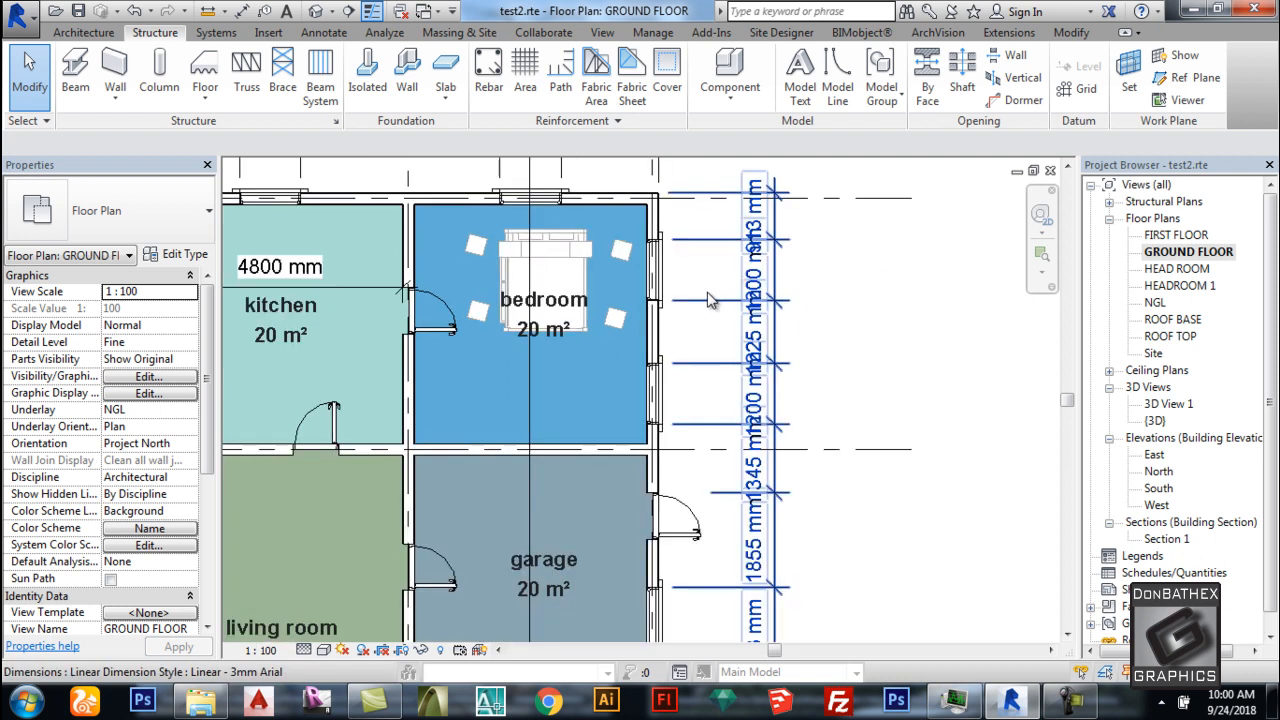
scroll(836, 288, "down", 3)
scroll(880, 320, "up", 1)
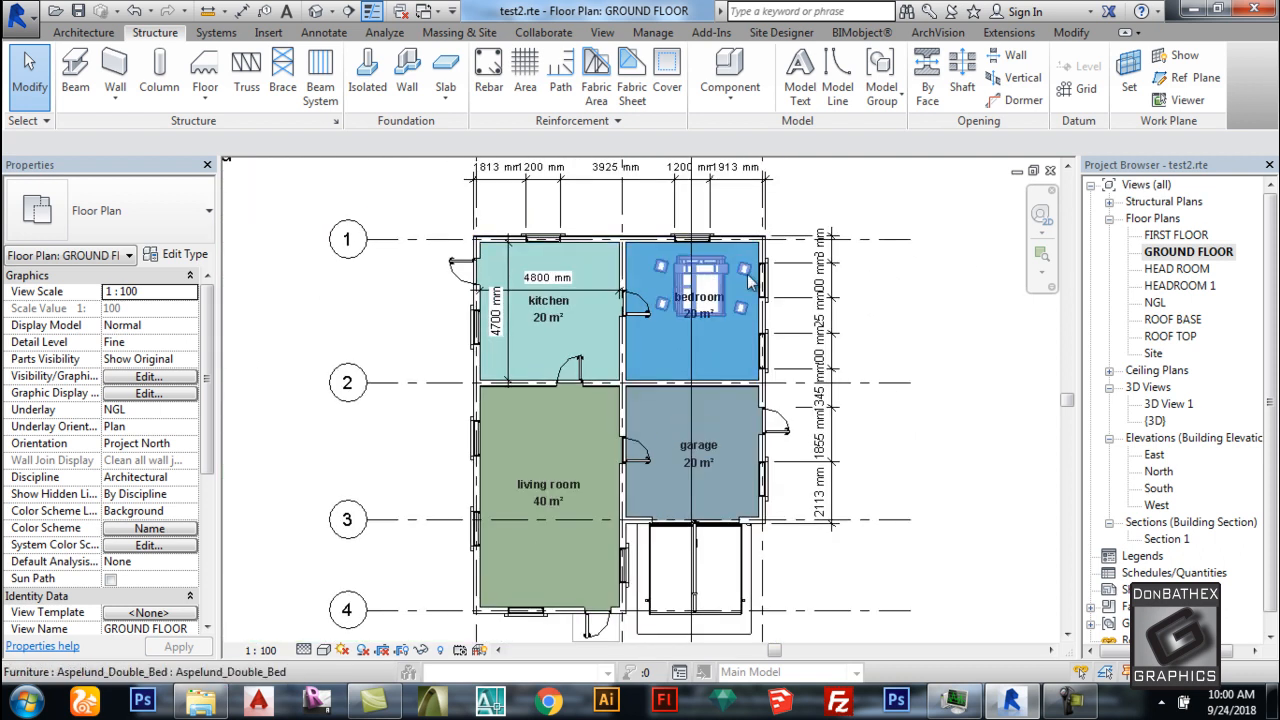
scroll(910, 345, "down", 2)
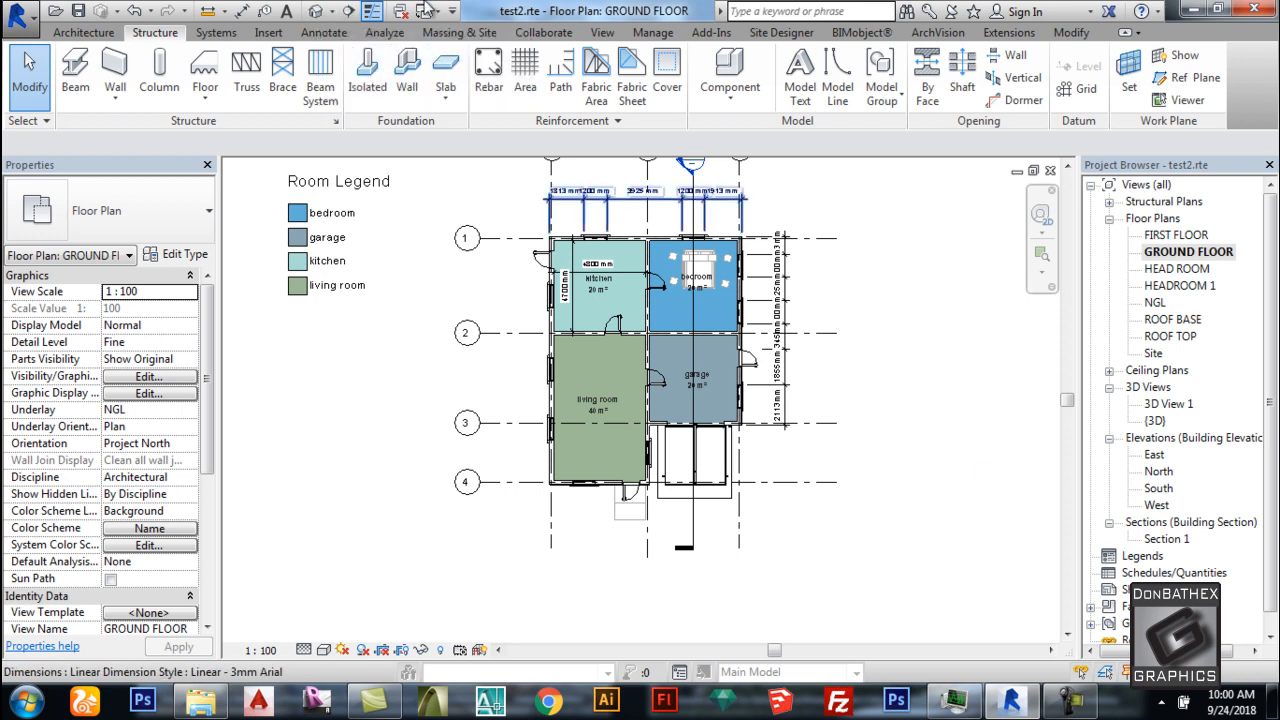
Open the default 3D view, select the hip roof over the raised block and face it from the front.
left_click(314, 14)
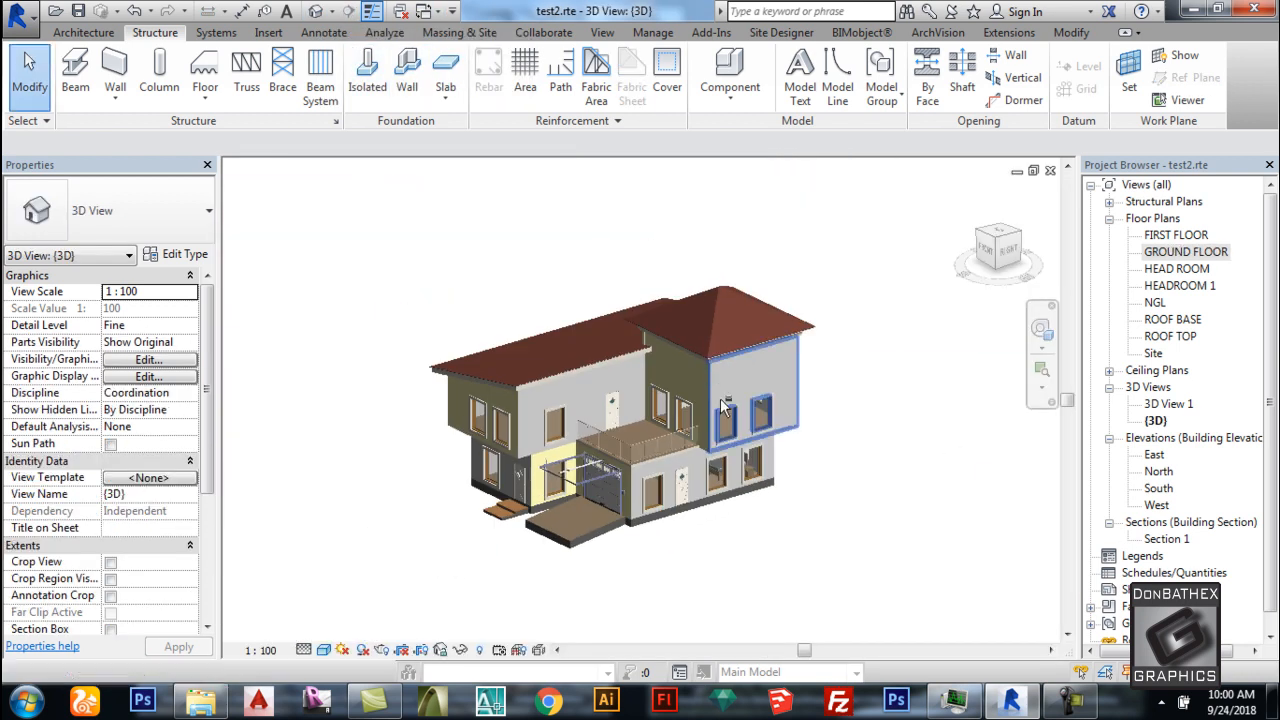
middle_click_drag(812, 402, 812, 396, "shift")
scroll(803, 280, "up", 4)
middle_click_drag(794, 308, 700, 318, "shift")
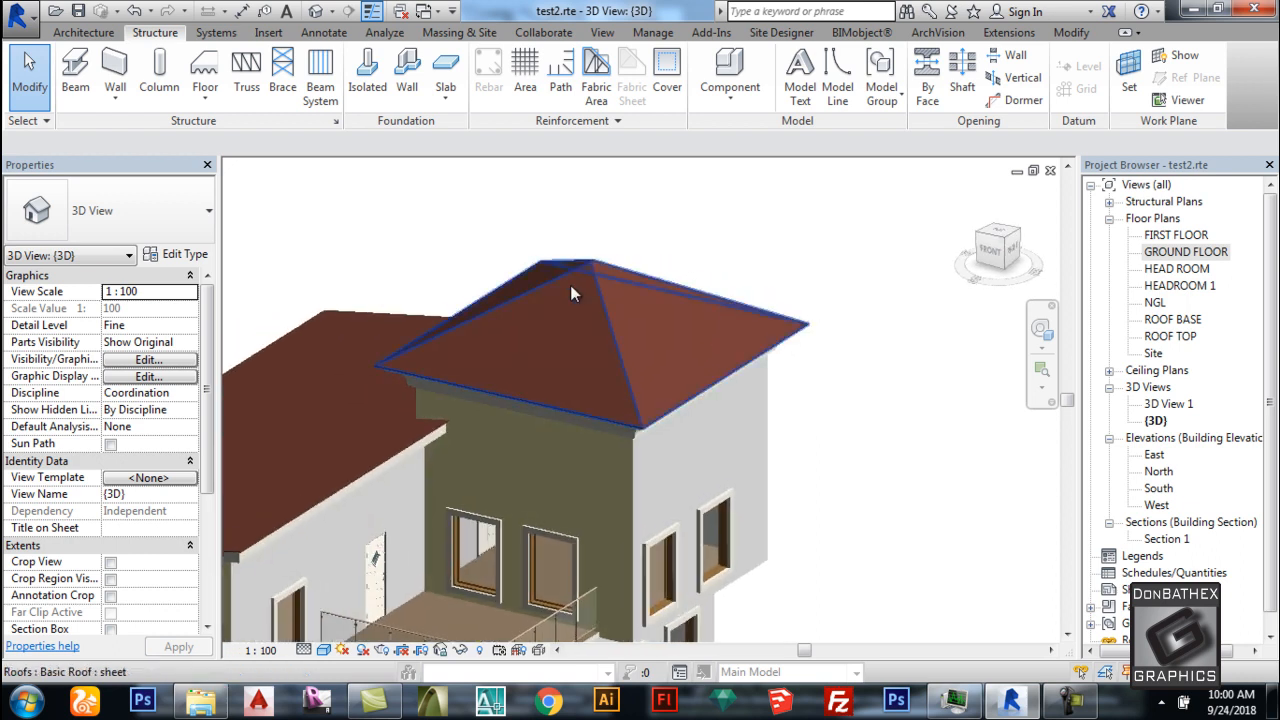
scroll(601, 291, "up", 2)
middle_click_drag(818, 313, 766, 371, "shift")
scroll(825, 256, "down", 3)
scroll(698, 364, "up", 3)
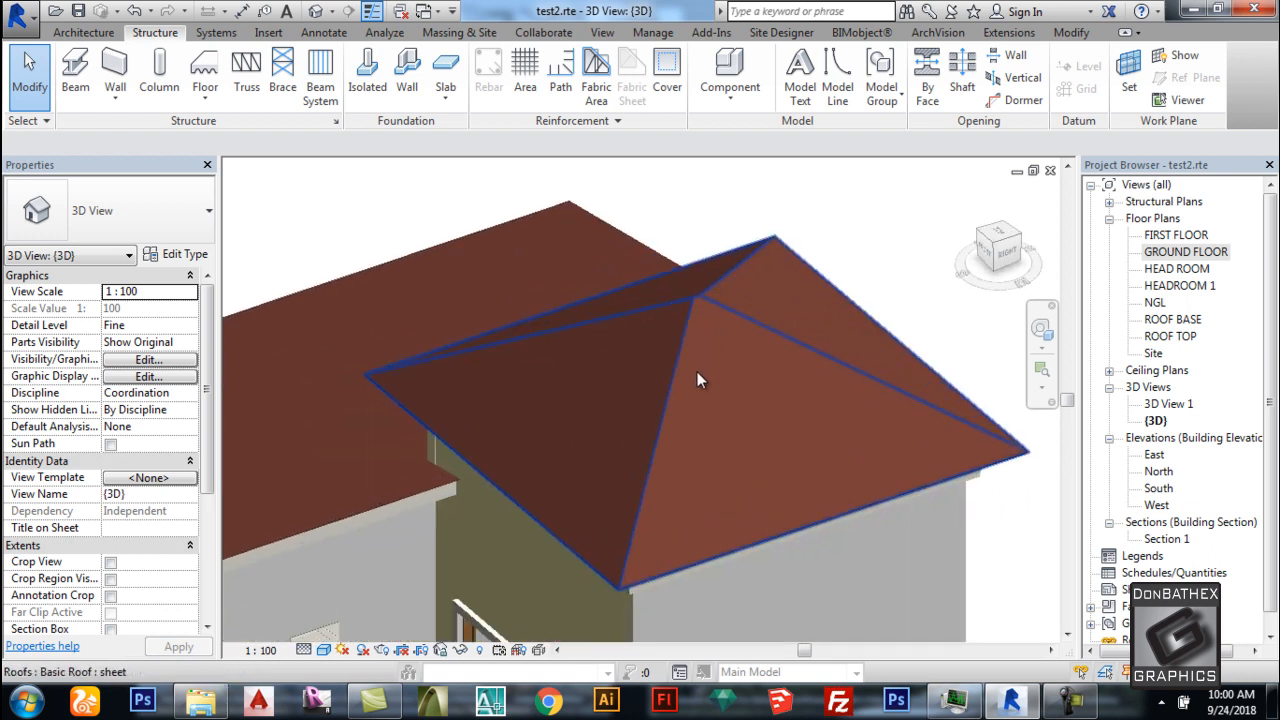
left_click(654, 432)
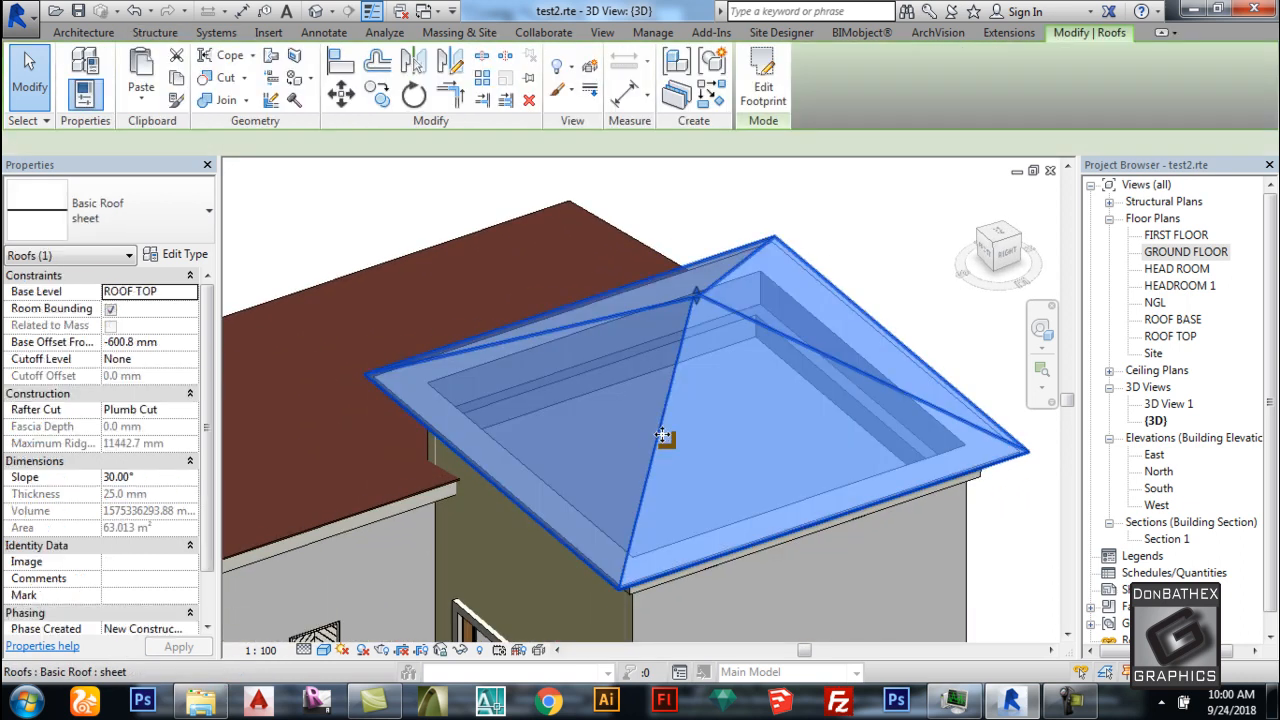
left_click(985, 258)
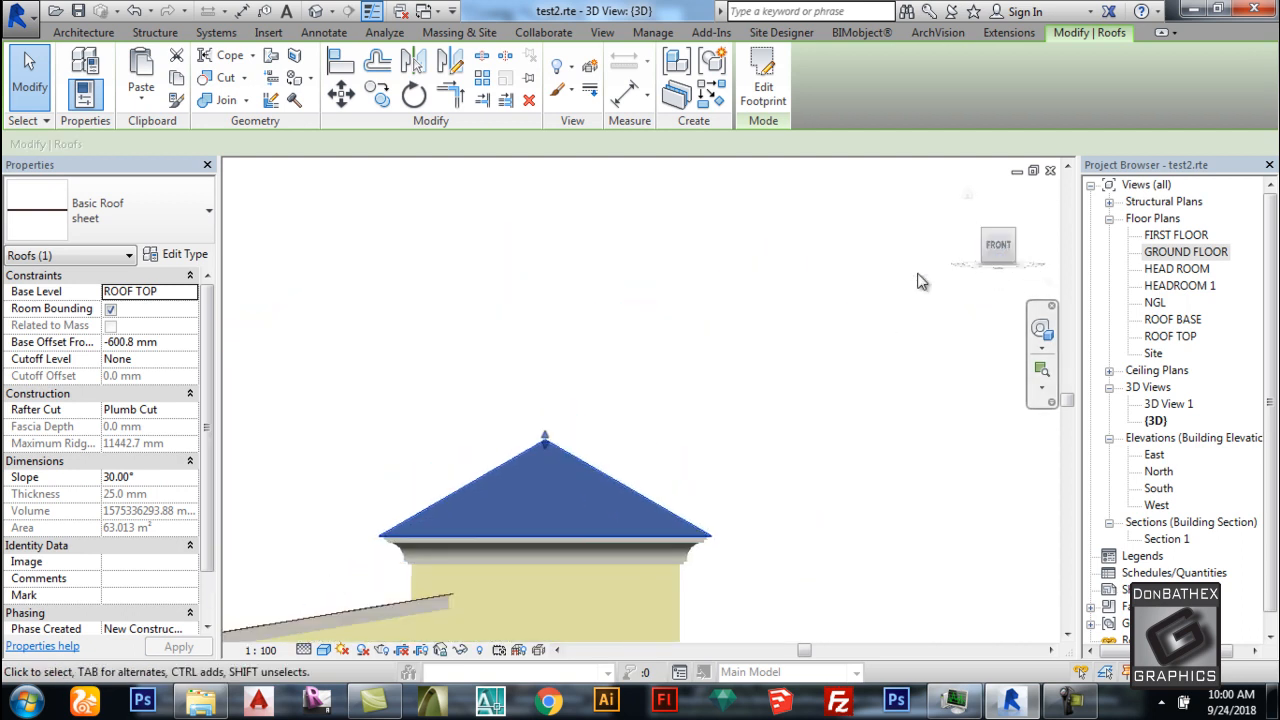
Copy the selected hip roof vertically to about 2900 mm above the original.
left_click(377, 92)
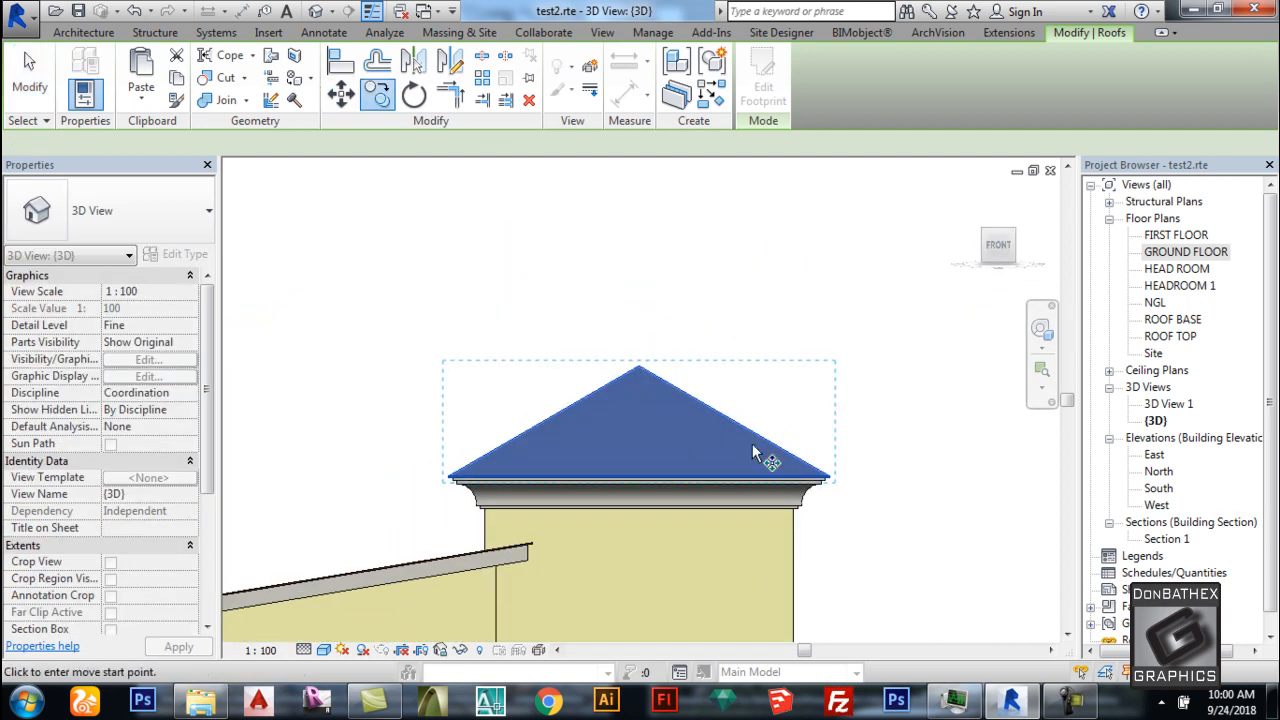
scroll(840, 482, "up", 2)
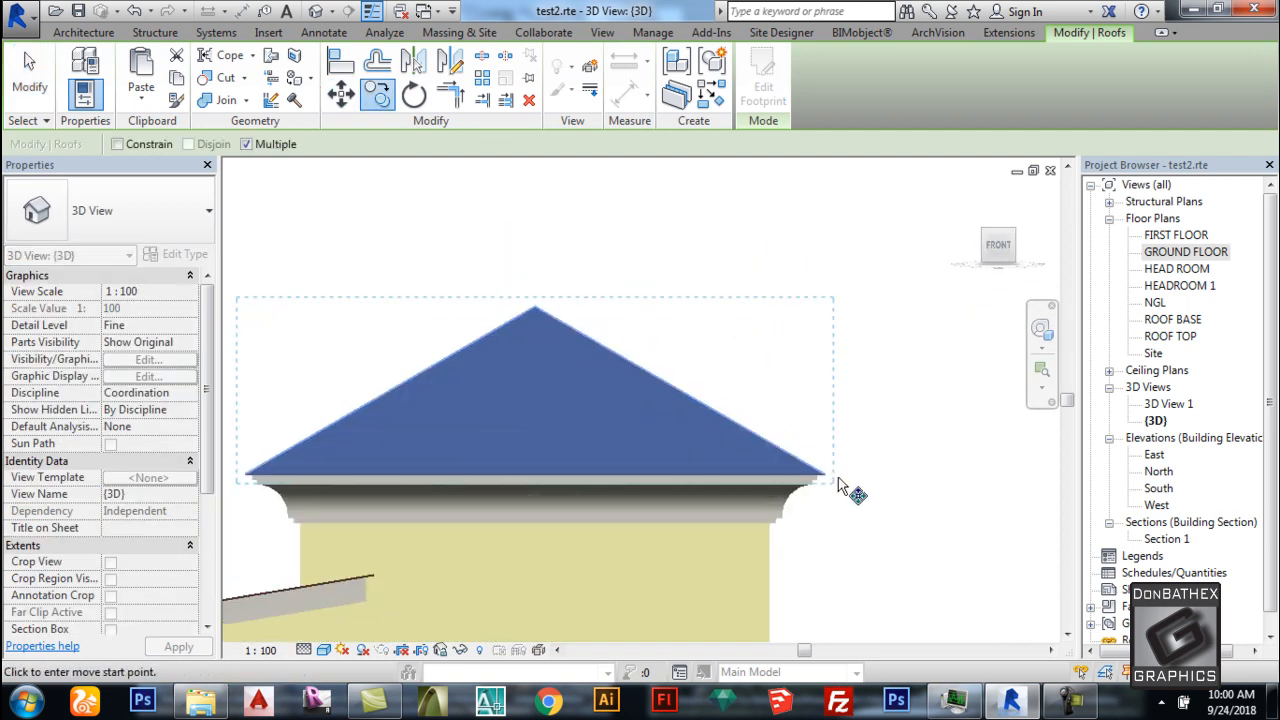
left_click(770, 444)
scroll(770, 444, "down", 2)
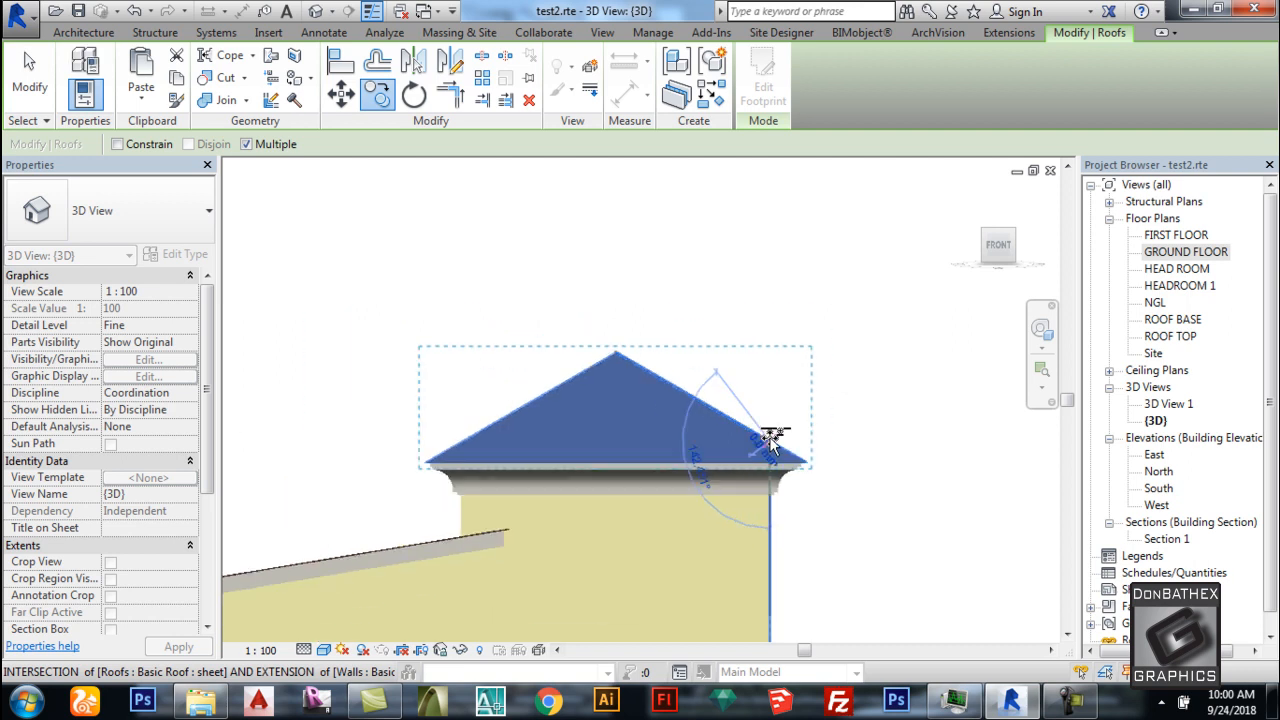
left_click(848, 418)
middle_click_drag(854, 349, 930, 250, "shift")
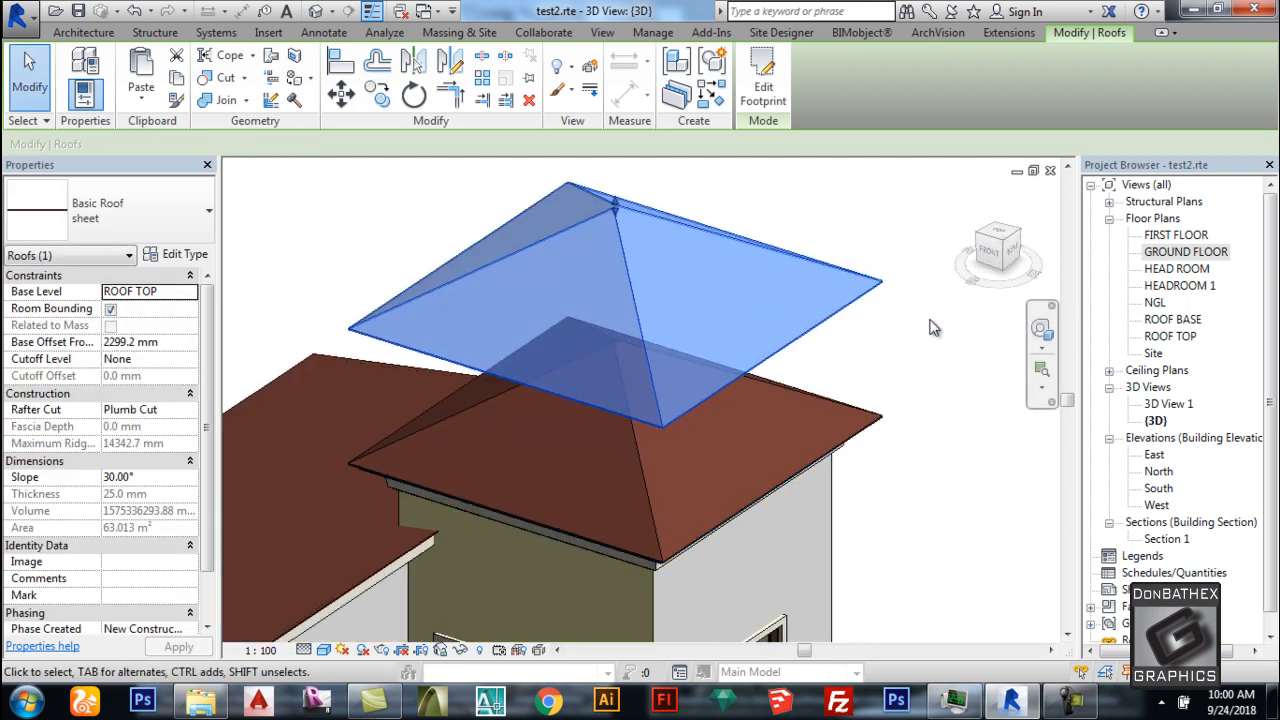
In top view, start a vertical opening on the copied roof and pick its hip lines and short ridge as sketch lines.
left_click(1000, 236)
left_click(838, 273)
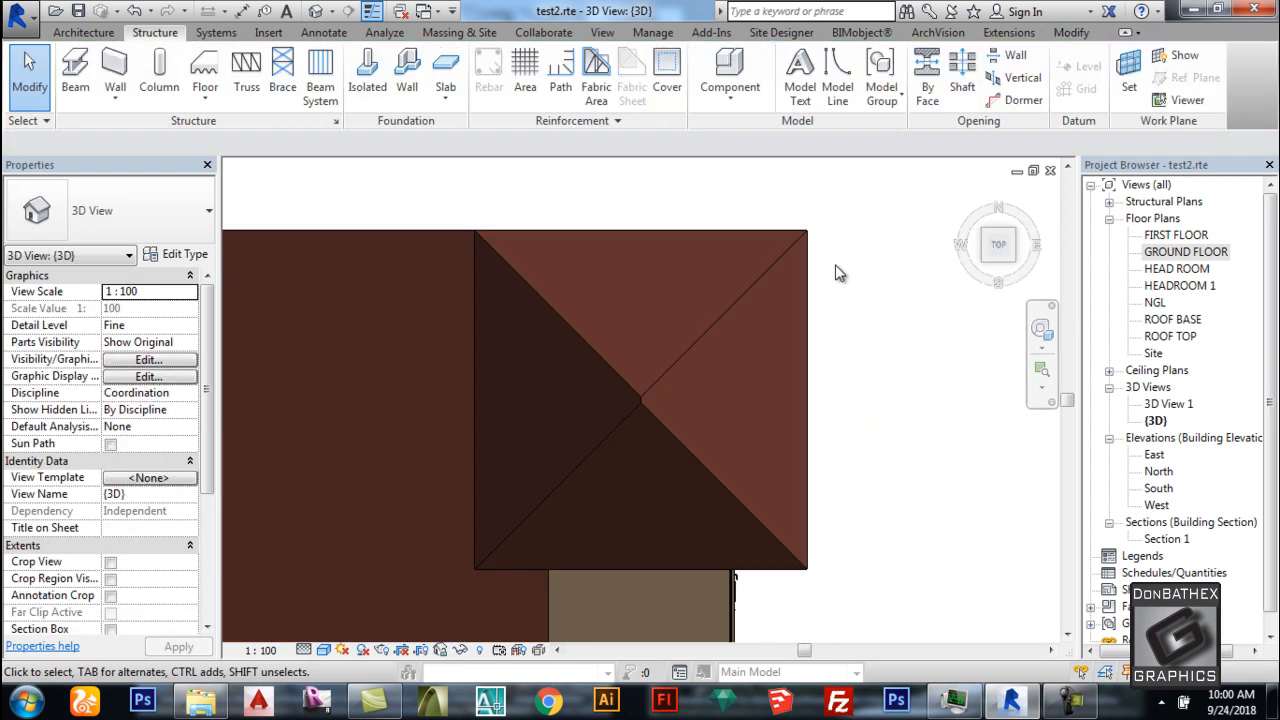
left_click(1016, 86)
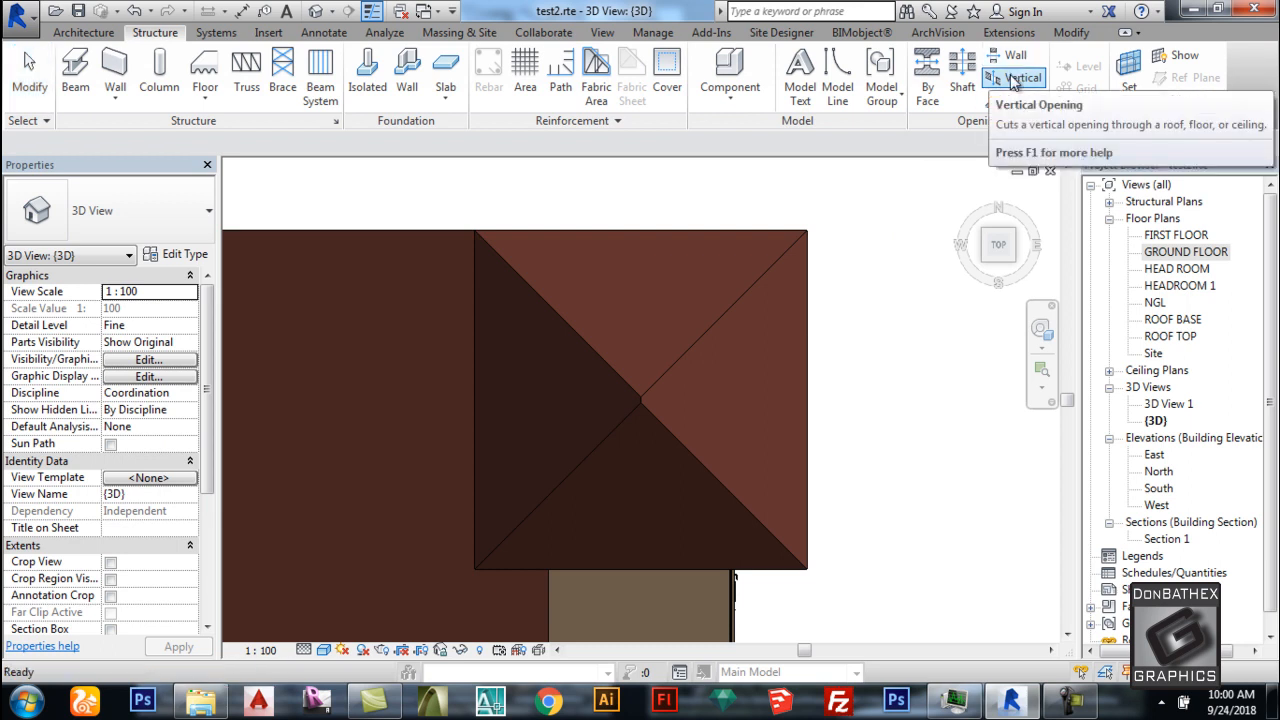
left_click(653, 385)
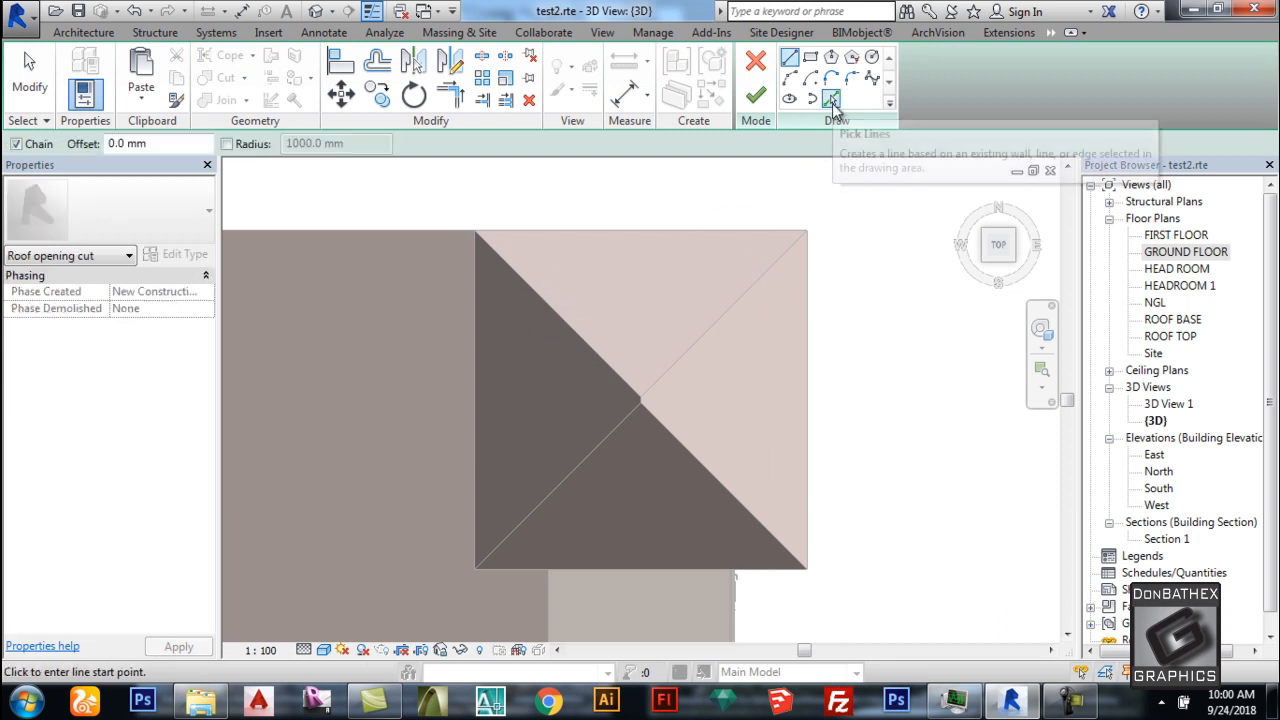
left_click(831, 98)
left_click(576, 333)
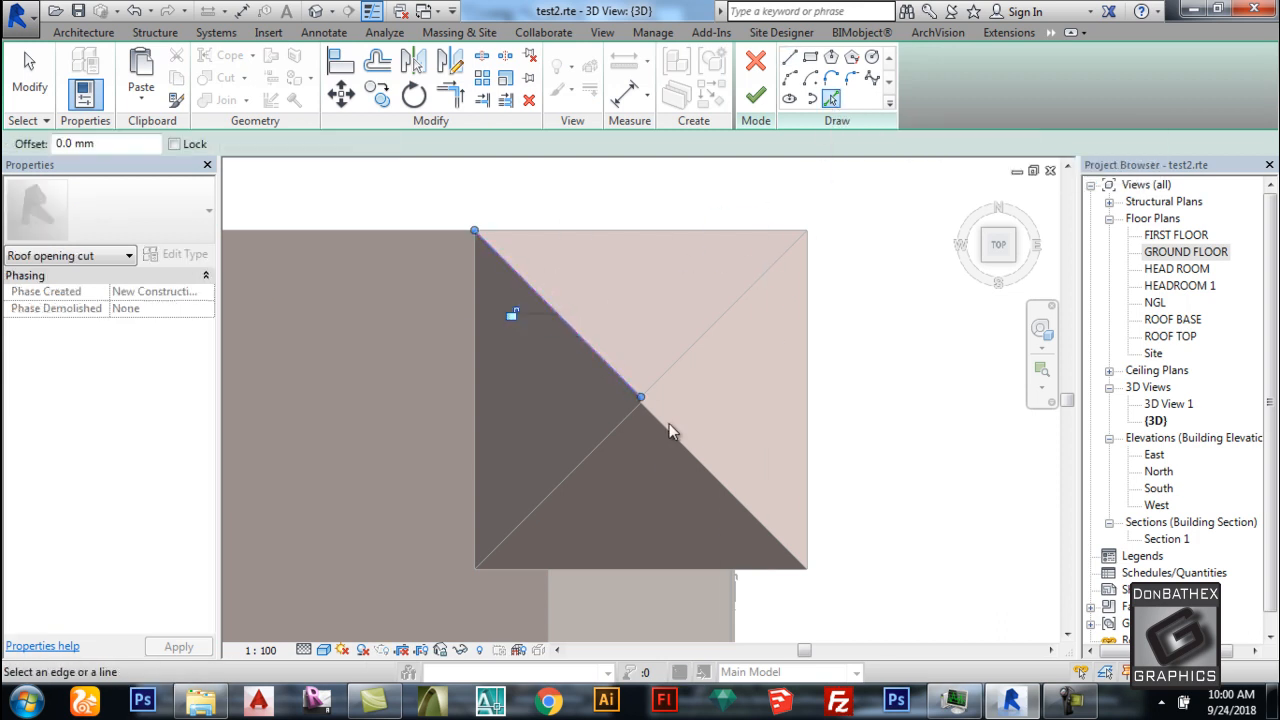
scroll(674, 429, "up", 3)
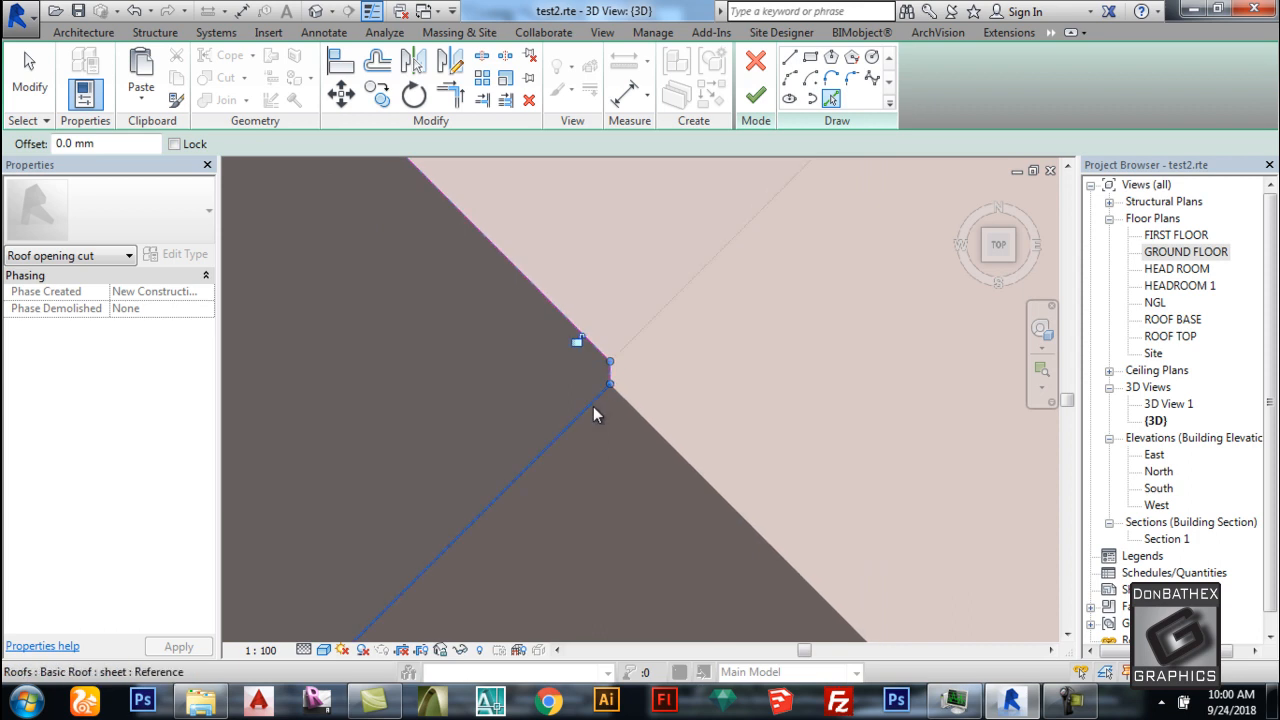
left_click(637, 350)
scroll(600, 352, "down", 2)
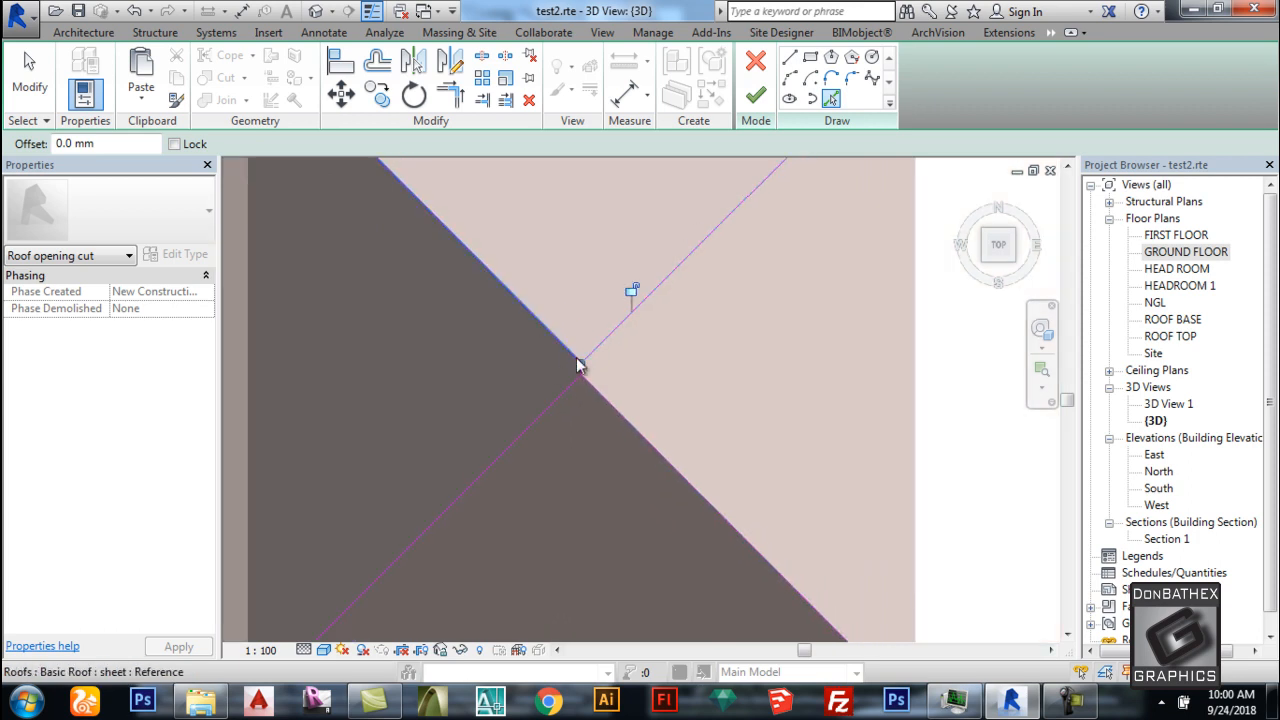
Add the outer eave edges of the copied roof to the opening sketch.
scroll(615, 335, "down", 1)
left_click(514, 167)
left_click(393, 274)
left_click(779, 484)
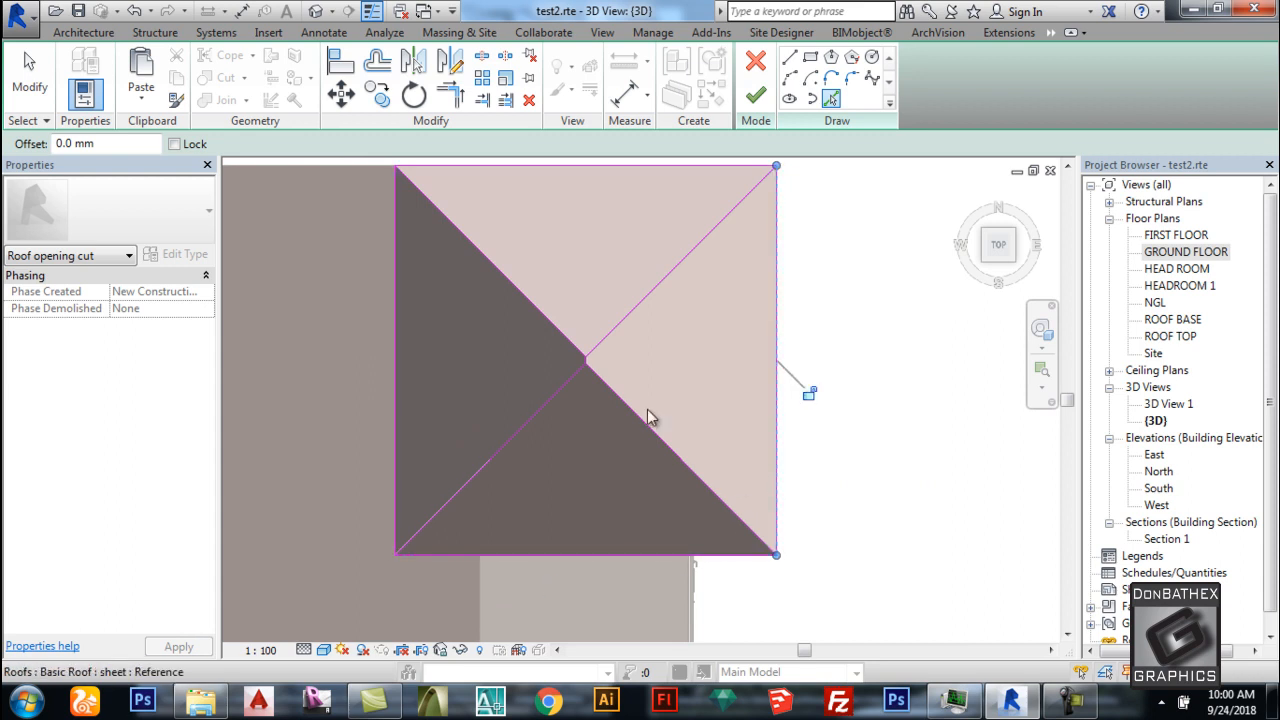
Offset copies of the sketched hip and ridge lines by 150 mm to both sides.
left_click(377, 63)
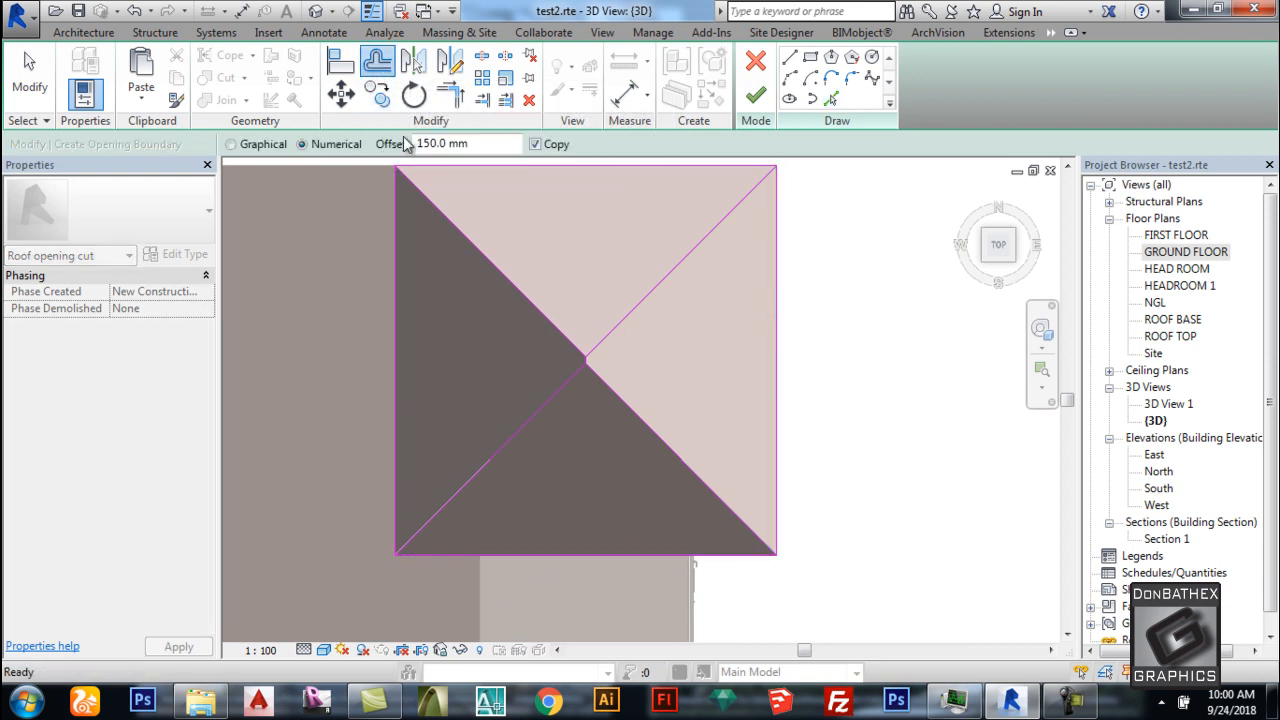
left_click(495, 265)
left_click(620, 320)
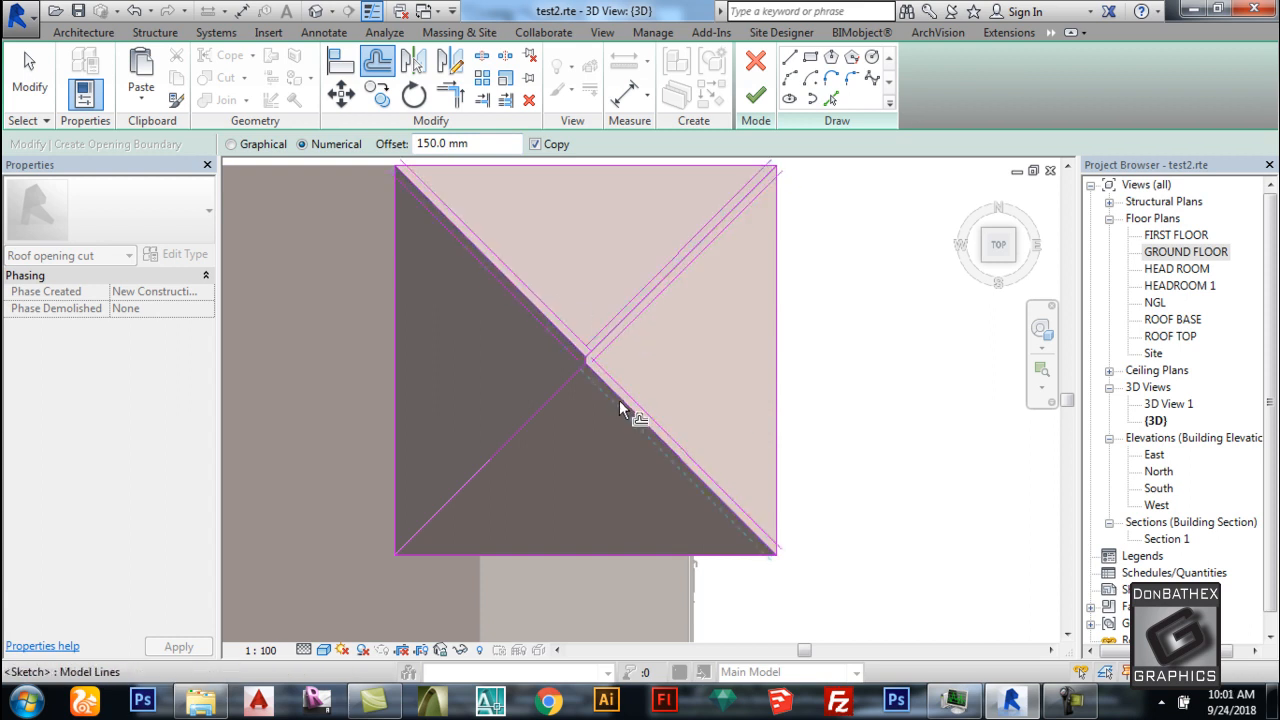
left_click(538, 414)
scroll(597, 368, "up", 2)
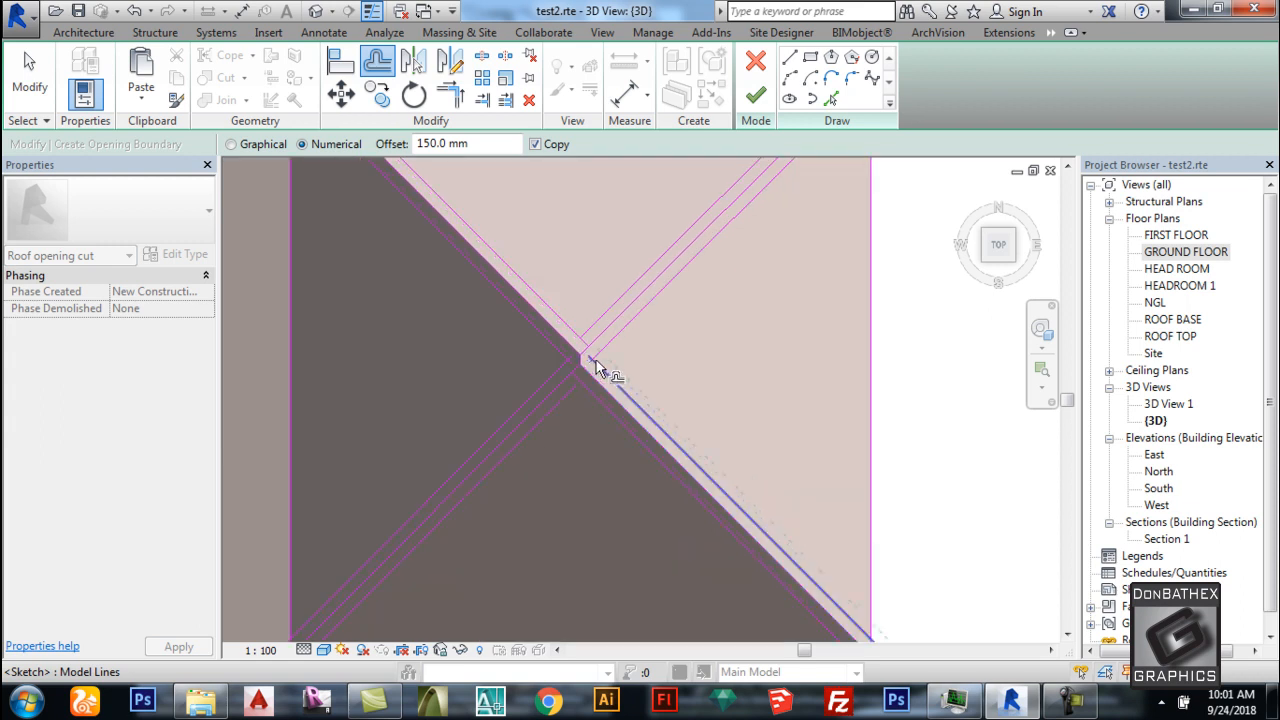
scroll(580, 363, "up", 3)
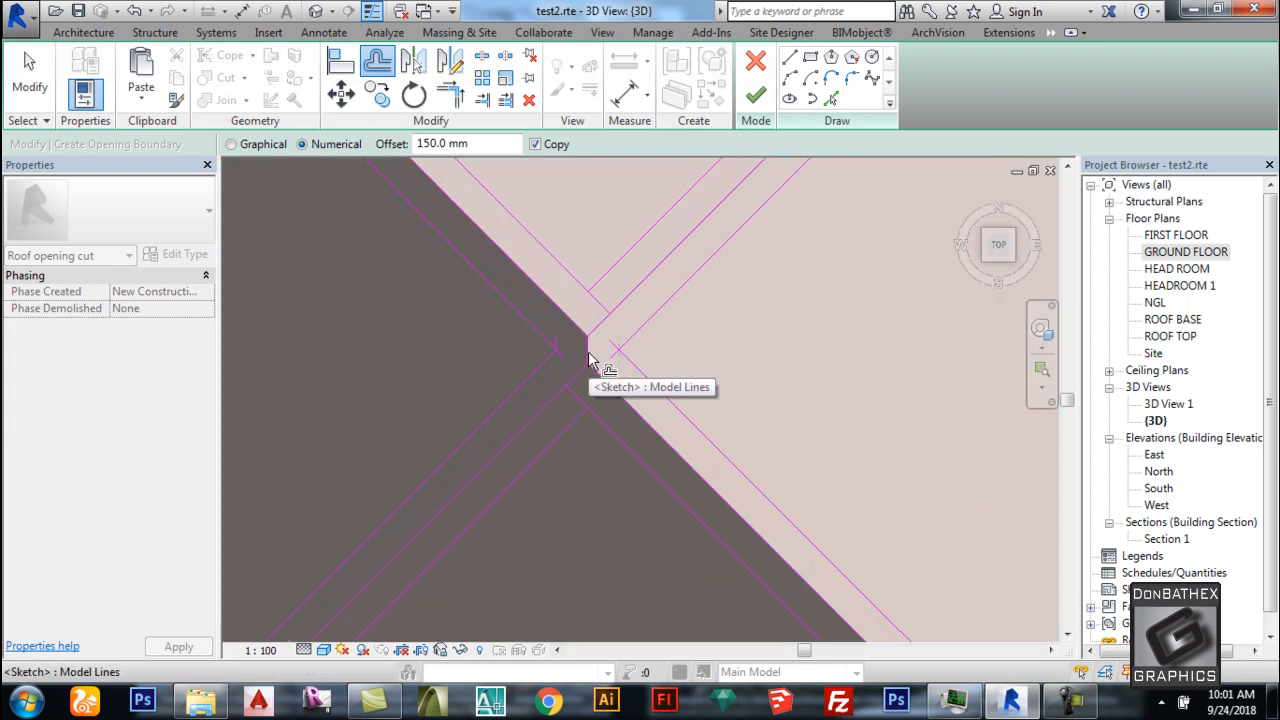
scroll(651, 400, "down", 5)
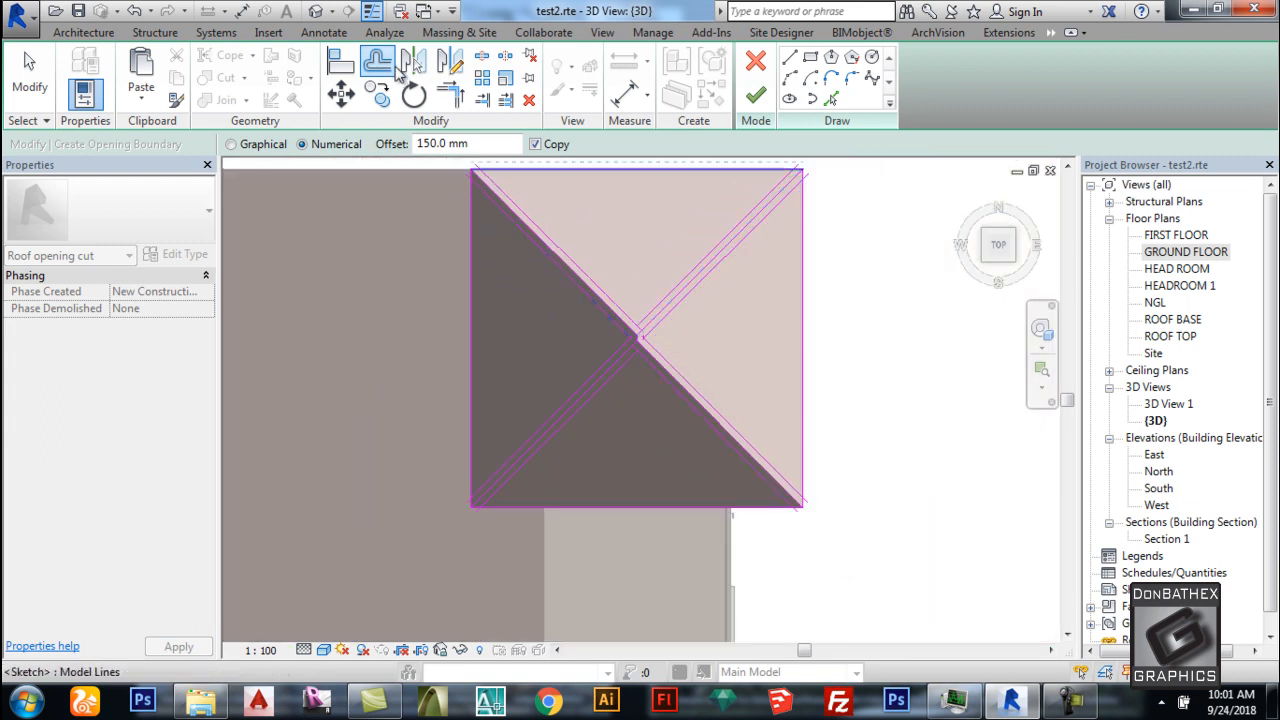
Delete the original southwest and northeast hip lines from the opening sketch, keeping their offset copies.
scroll(645, 342, "up", 5)
key("Escape")
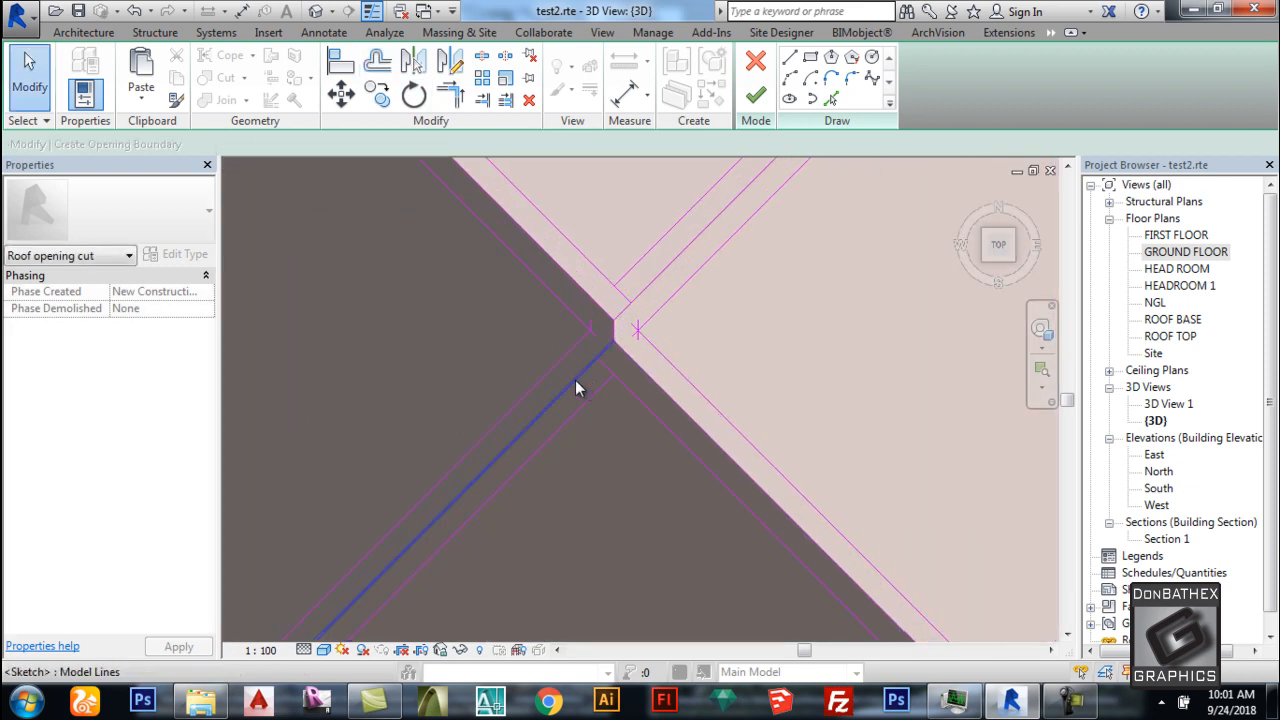
left_click(575, 380)
key("Delete")
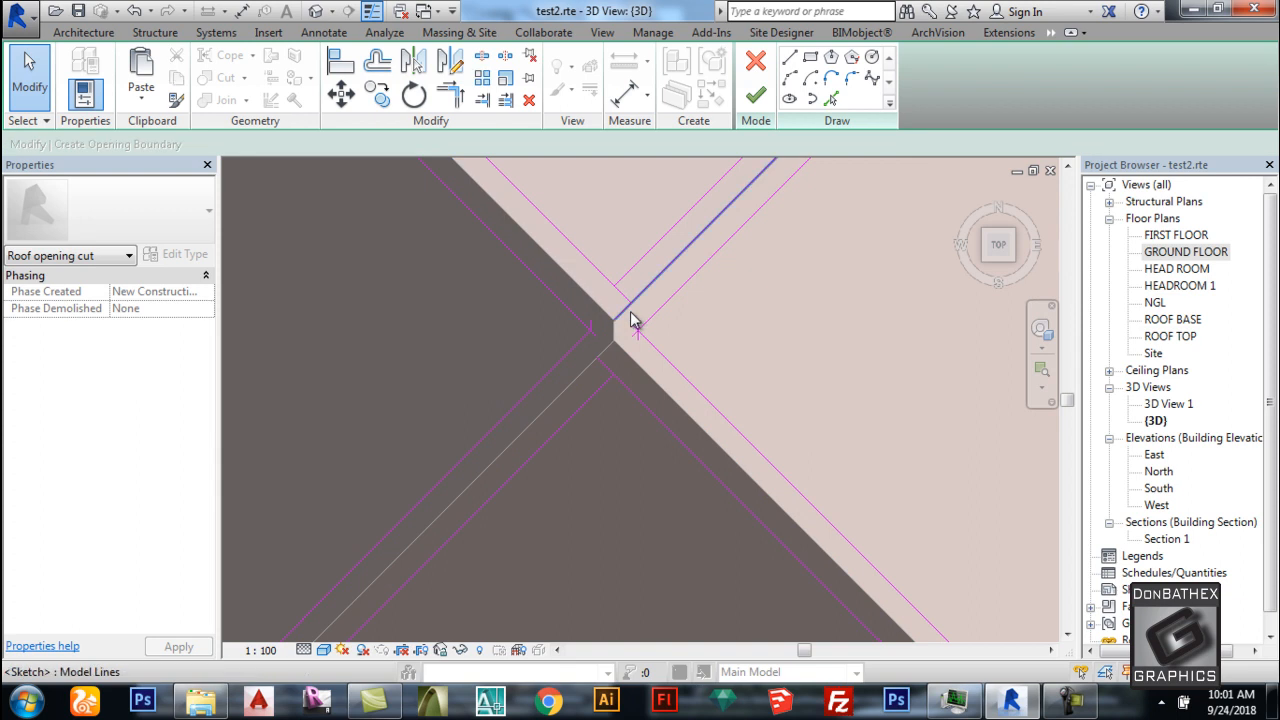
left_click(615, 322)
scroll(547, 400, "down", 2)
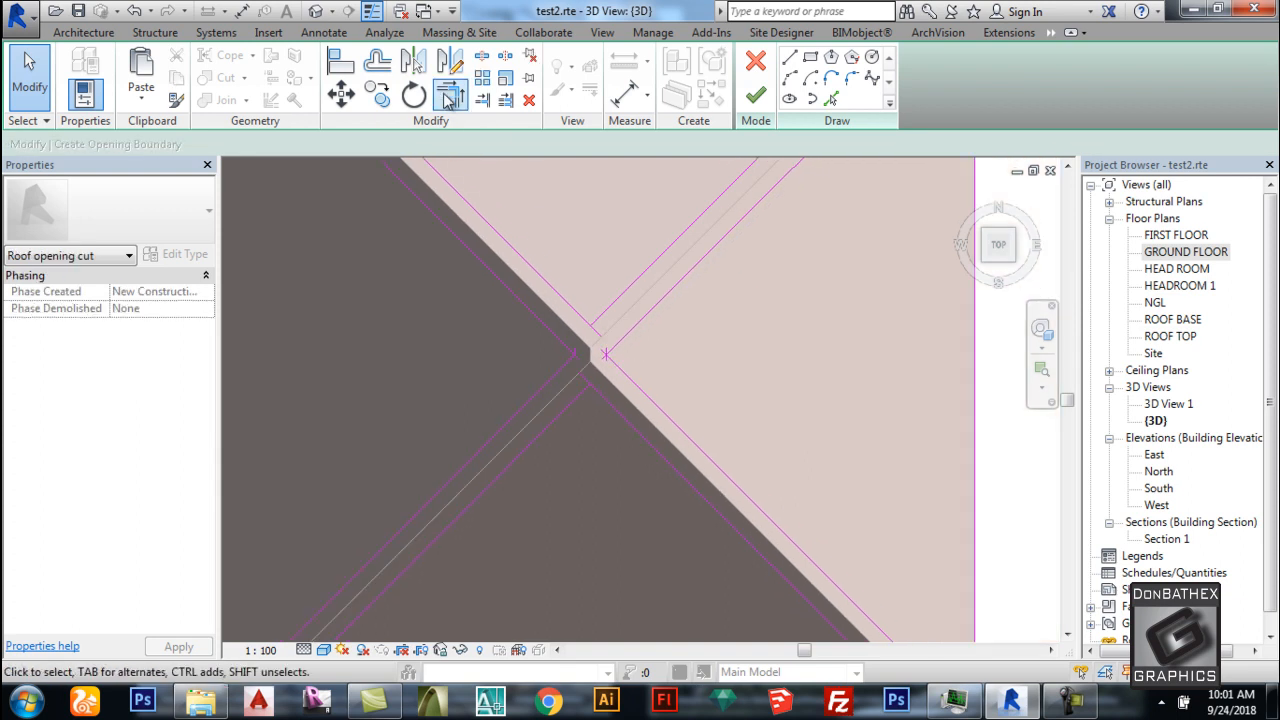
Trim the north roof face's two offset hip lines to a clean corner near the ridge.
left_click(452, 95)
left_click(571, 306)
left_click(585, 328)
Trim the overshooting ends of the west roof face's two offset hip lines beside the short ridge offset line.
scroll(563, 350, "up", 5)
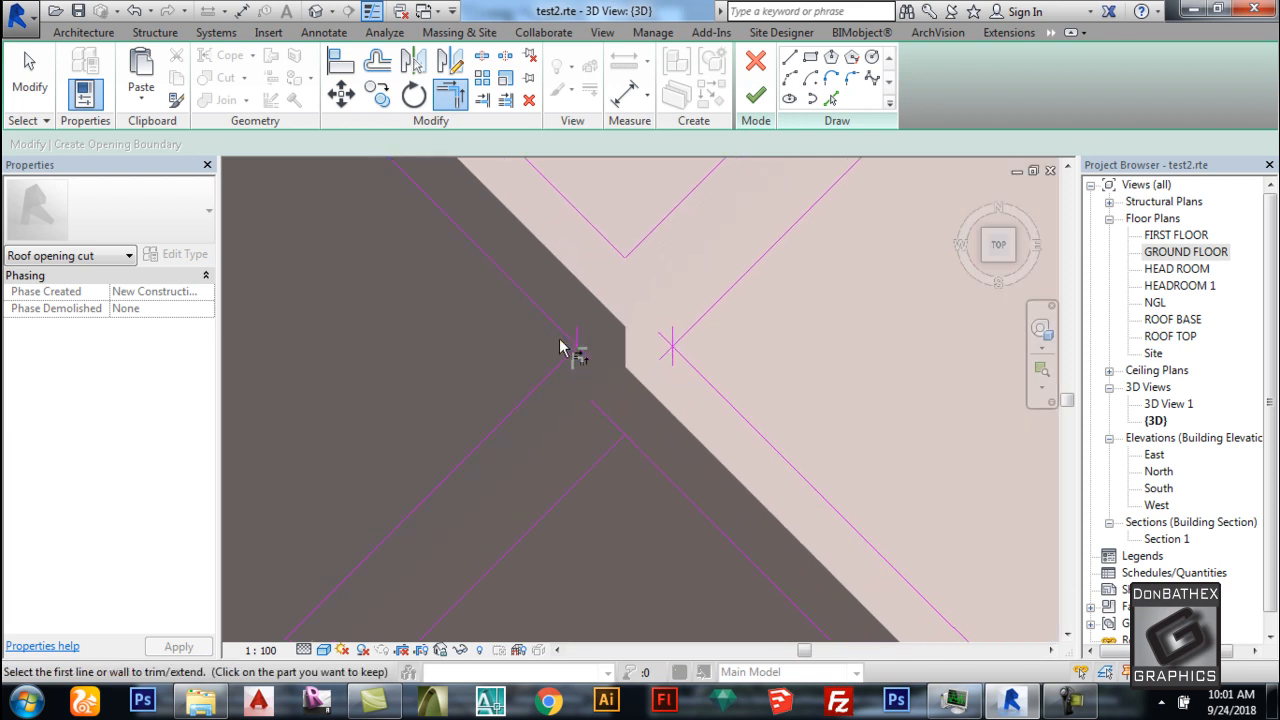
scroll(586, 358, "up", 2)
left_click(588, 361)
scroll(596, 358, "up", 1)
scroll(596, 355, "up", 2)
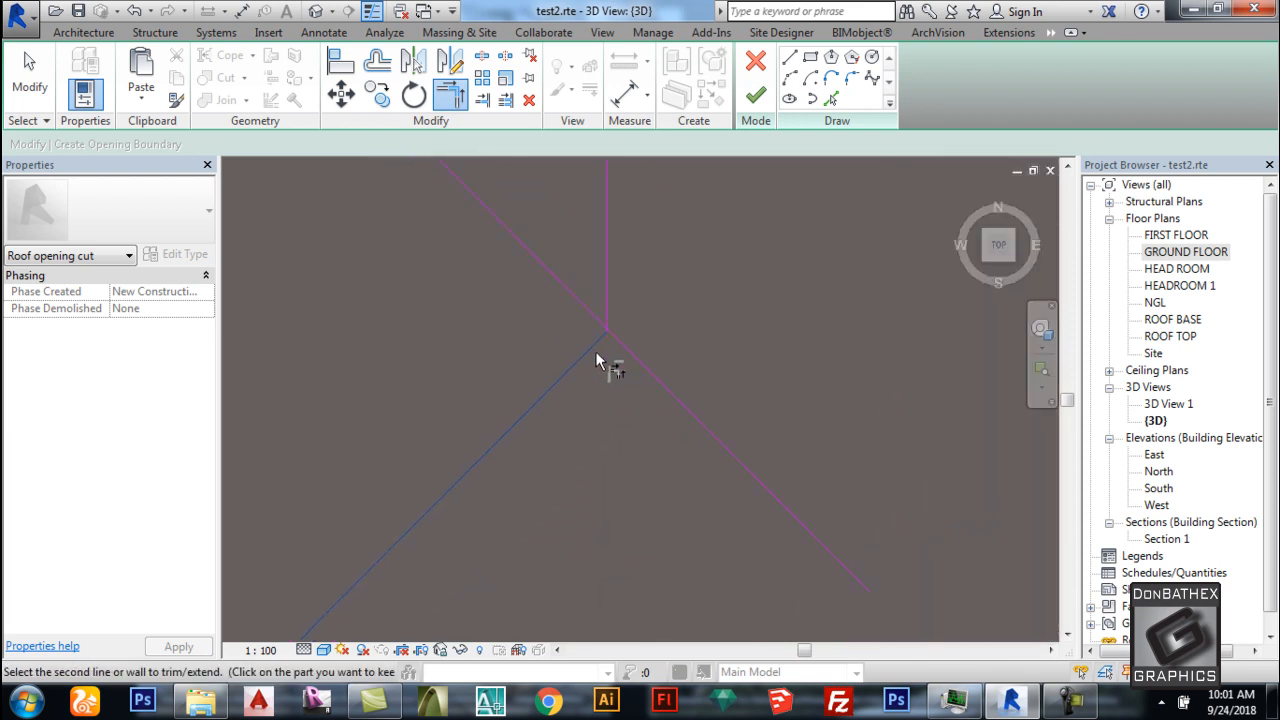
left_click(599, 341)
left_click(599, 310)
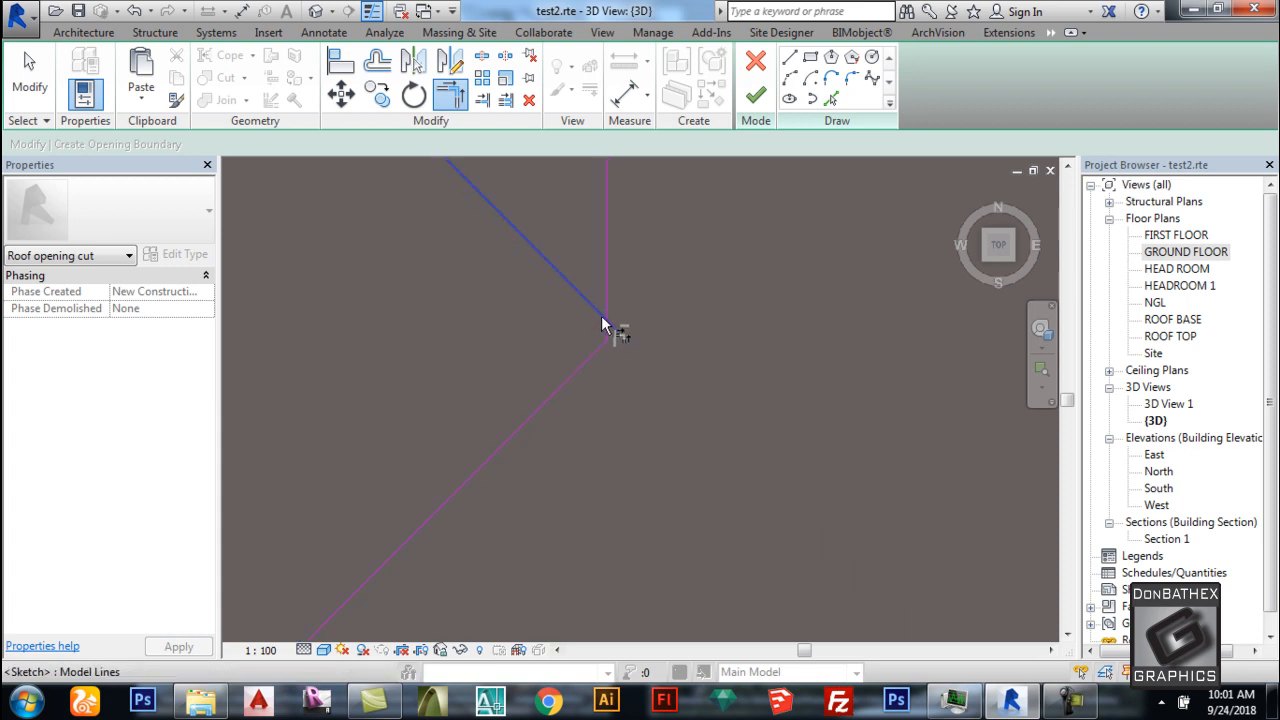
left_click(603, 327)
Try to trim the west face's upper offset hip line to the short vertical ridge offset line.
scroll(492, 318, "down", 3)
left_click(571, 314)
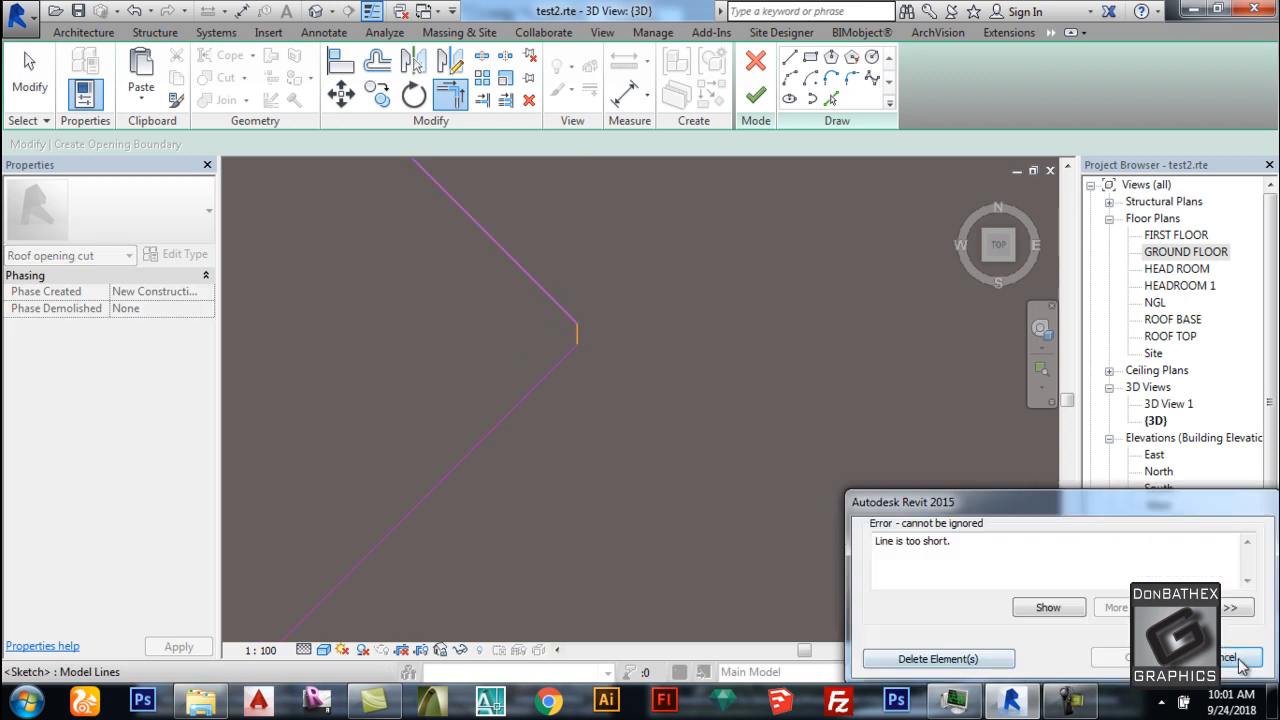
left_click(1241, 662)
scroll(612, 430, "down", 2)
scroll(612, 430, "up", 5)
scroll(560, 364, "up", 1)
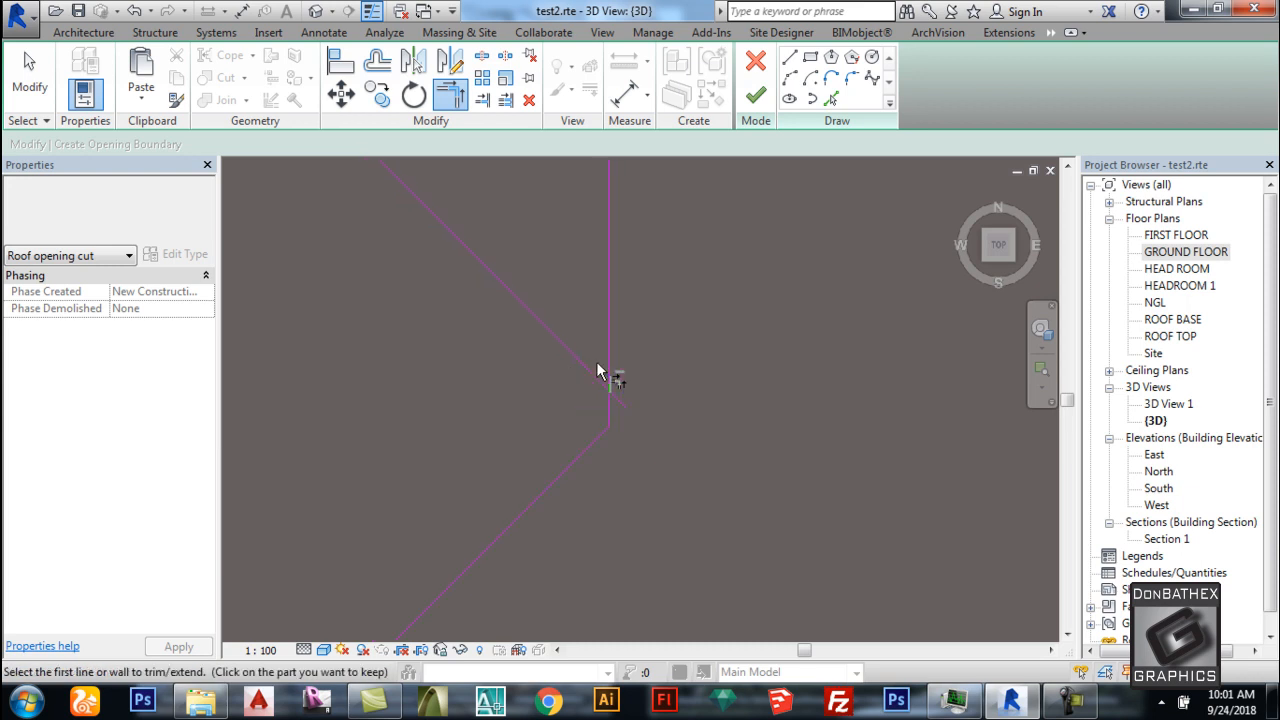
left_click(597, 373)
left_click(606, 411)
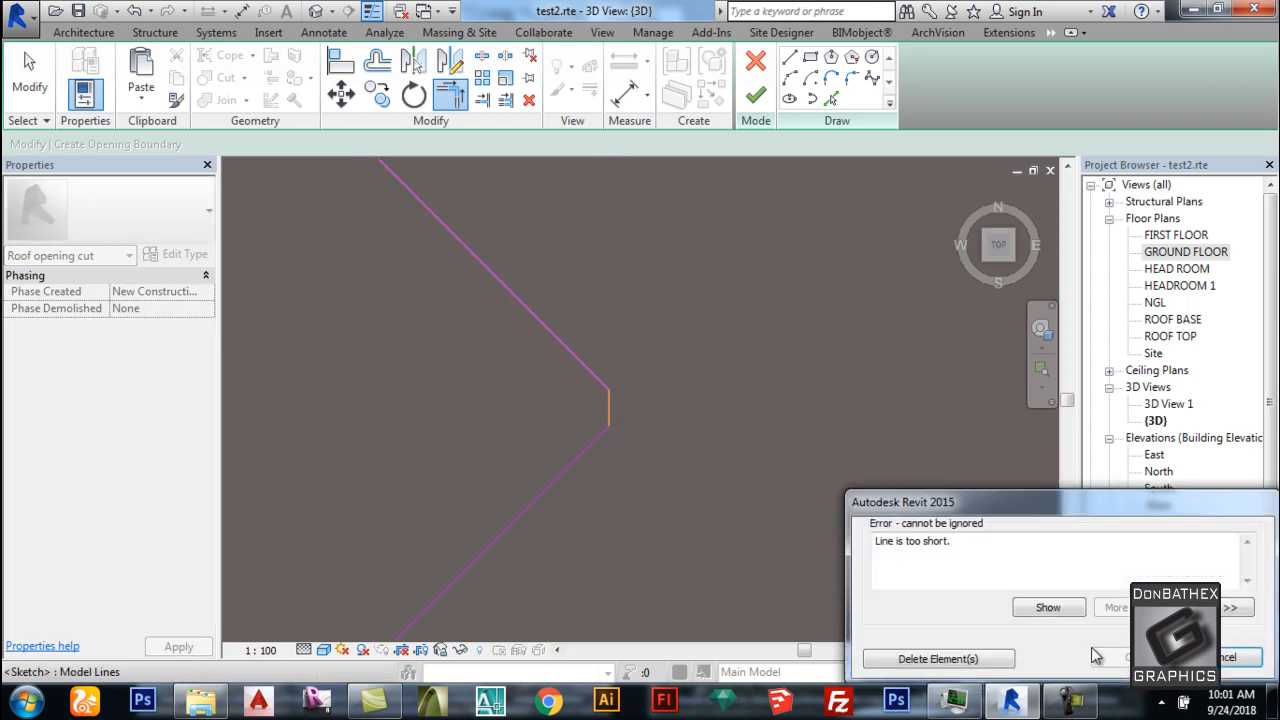
key("Escape")
left_click(590, 369)
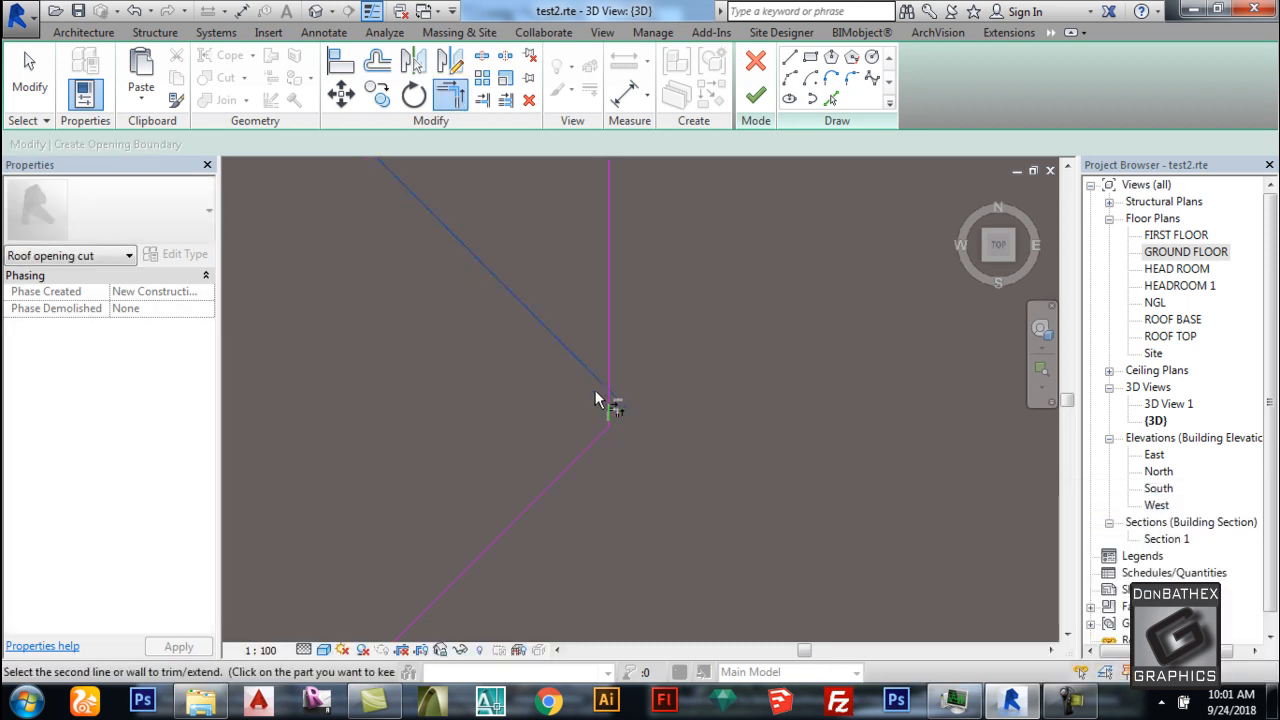
left_click(612, 428)
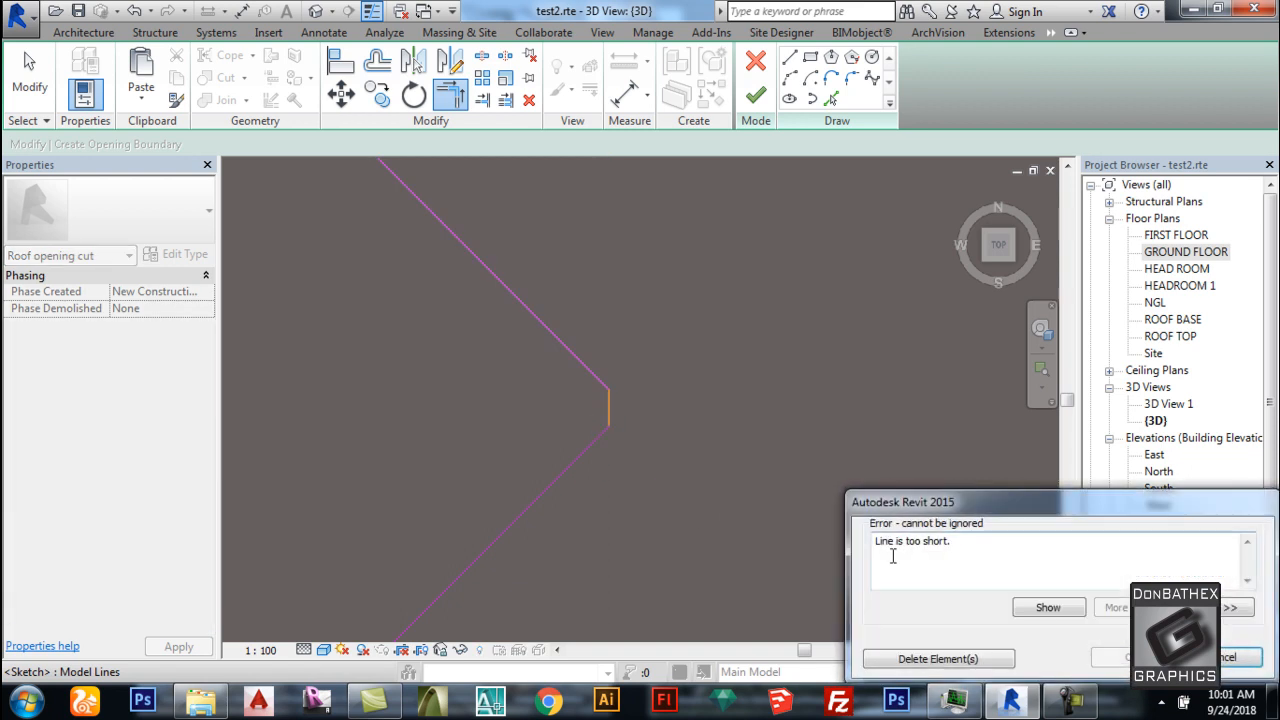
left_click(978, 659)
key("ctrl+z")
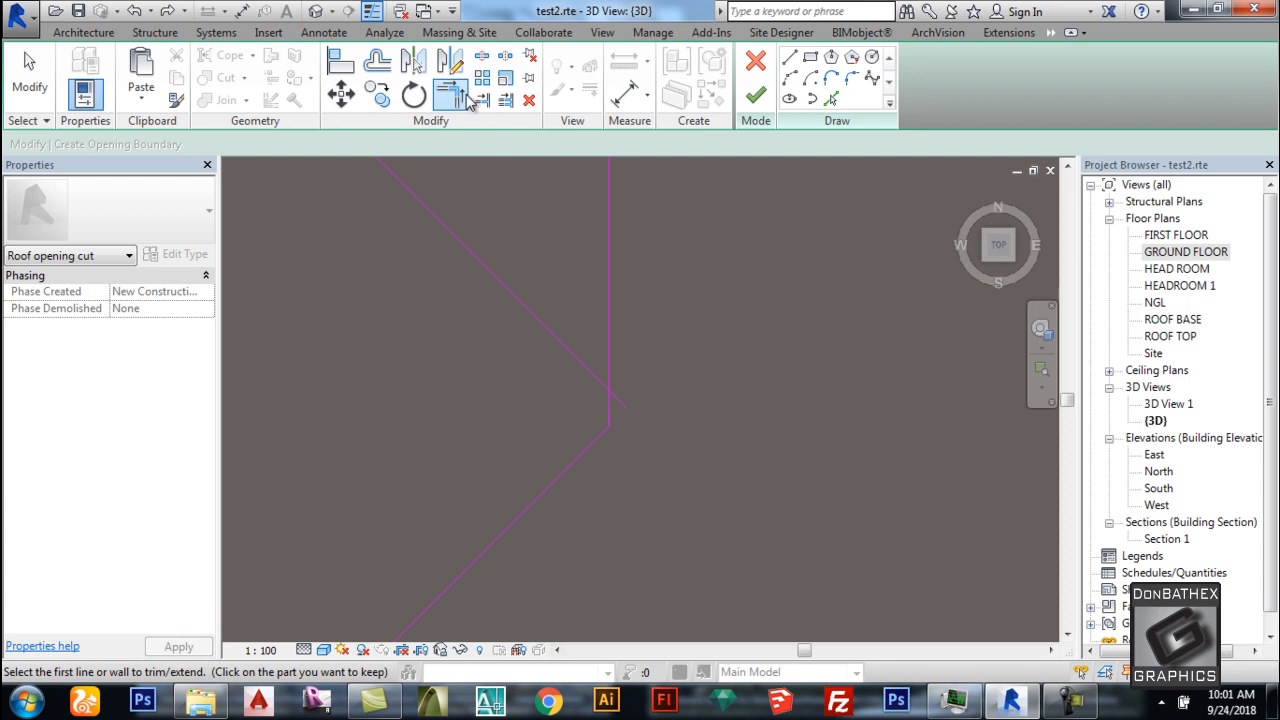
Join the west face's two offset hip lines in one corner and delete the short vertical ridge offset line there.
left_click(596, 444)
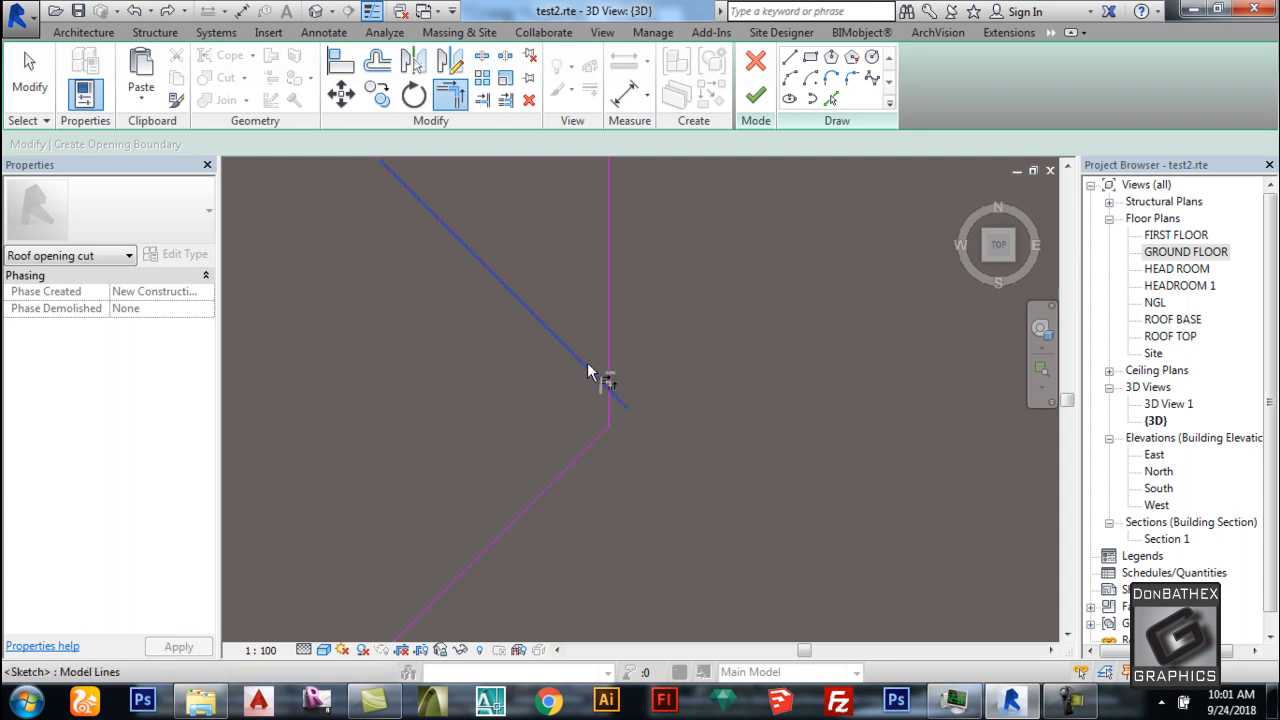
key("Escape")
left_click(611, 352)
key("Delete")
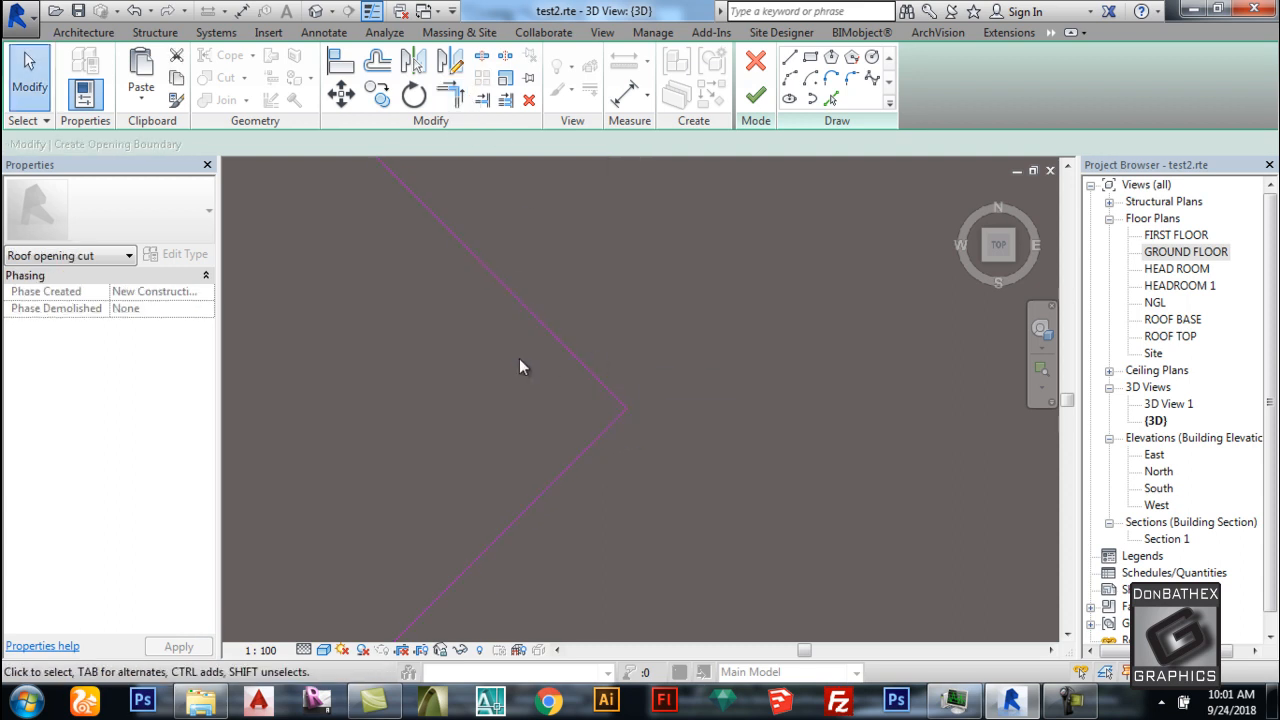
Trim the east face's two offset hip lines to one corner and delete the short vertical ridge offset line crossing them.
scroll(511, 367, "down", 7)
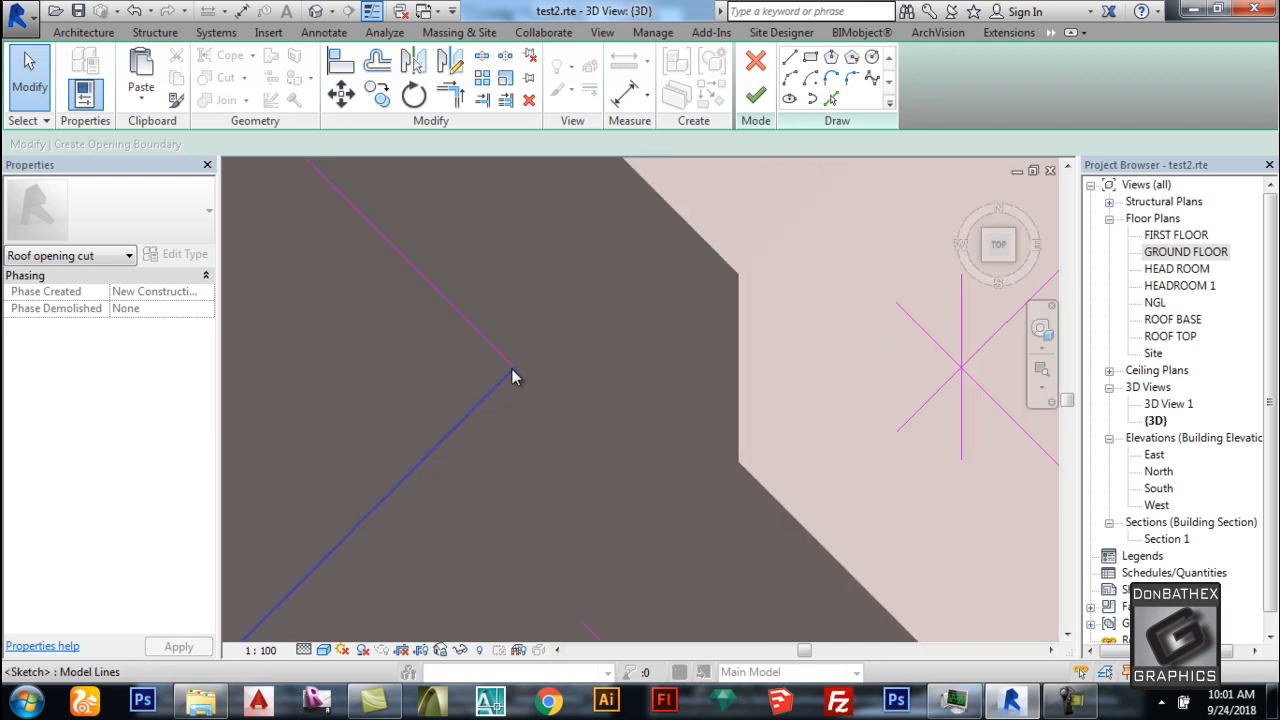
scroll(929, 380, "up", 1)
left_click(451, 95)
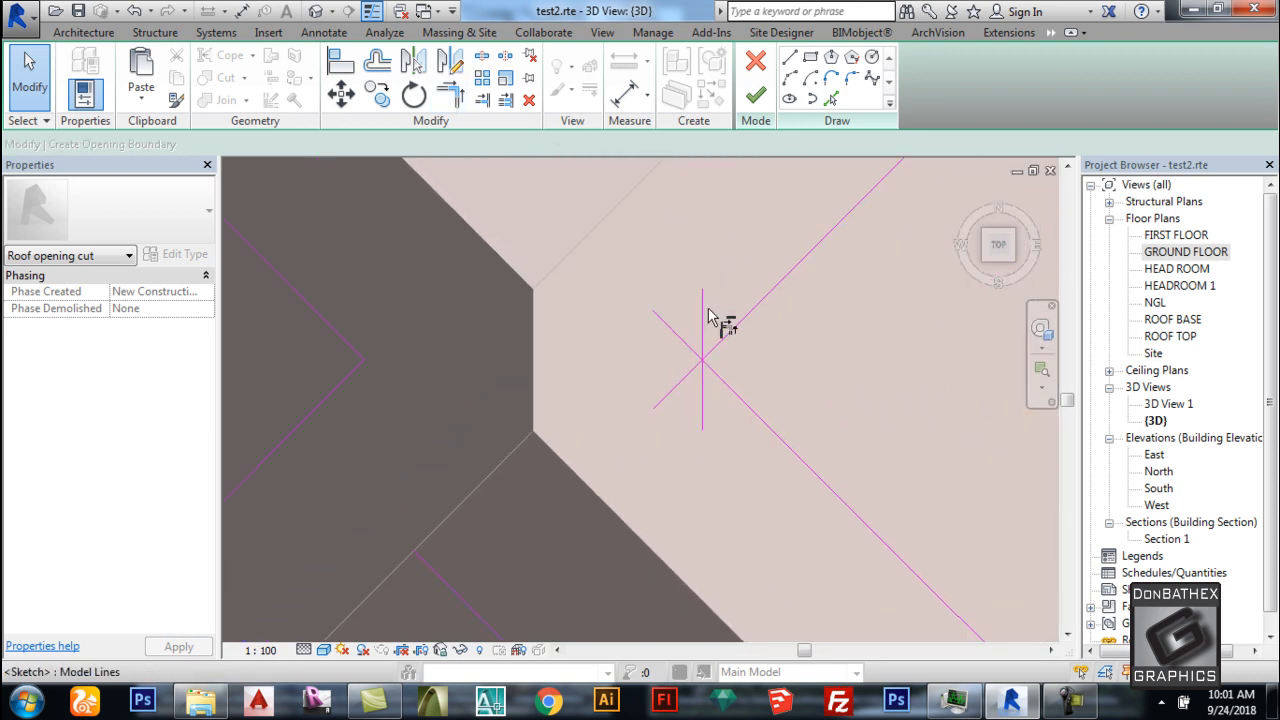
left_click(731, 386)
left_click(728, 334)
key("Escape")
scroll(690, 360, "down", 3)
key("Escape")
left_click(677, 350)
key("Delete")
scroll(653, 349, "down", 3)
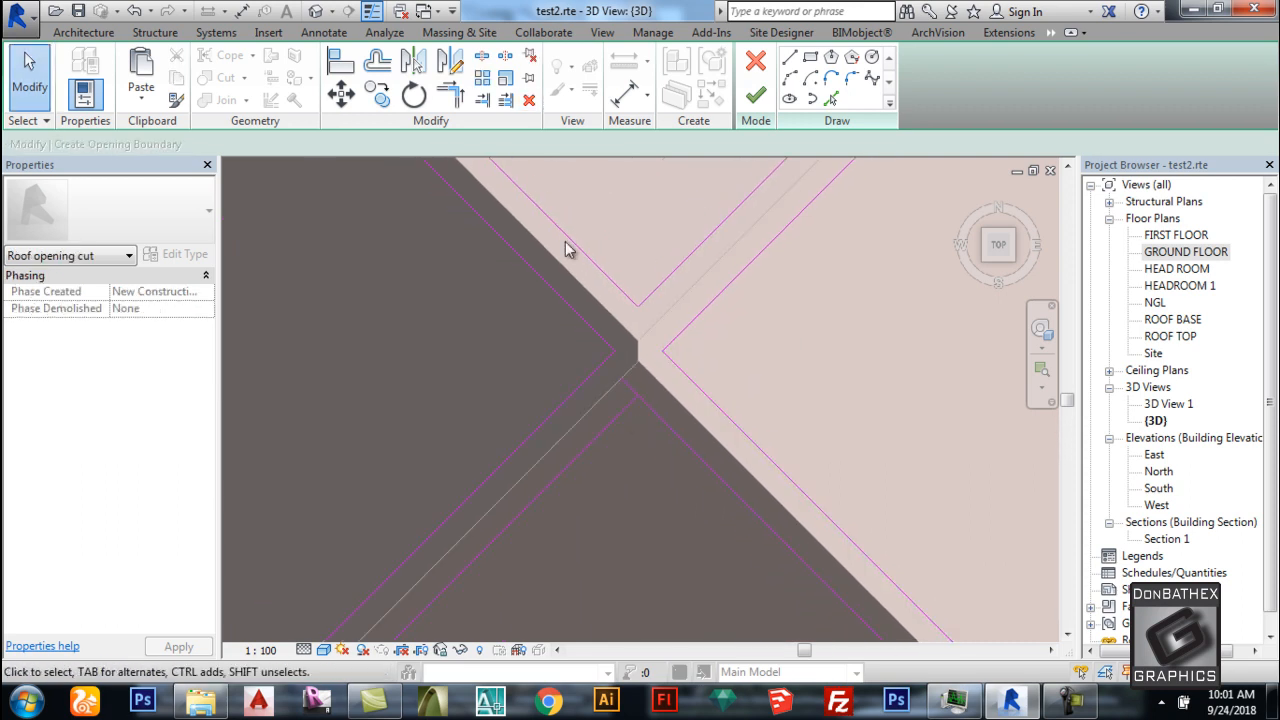
Trim the south roof face's two offset hip lines to a corner just below the ridge.
left_click(440, 95)
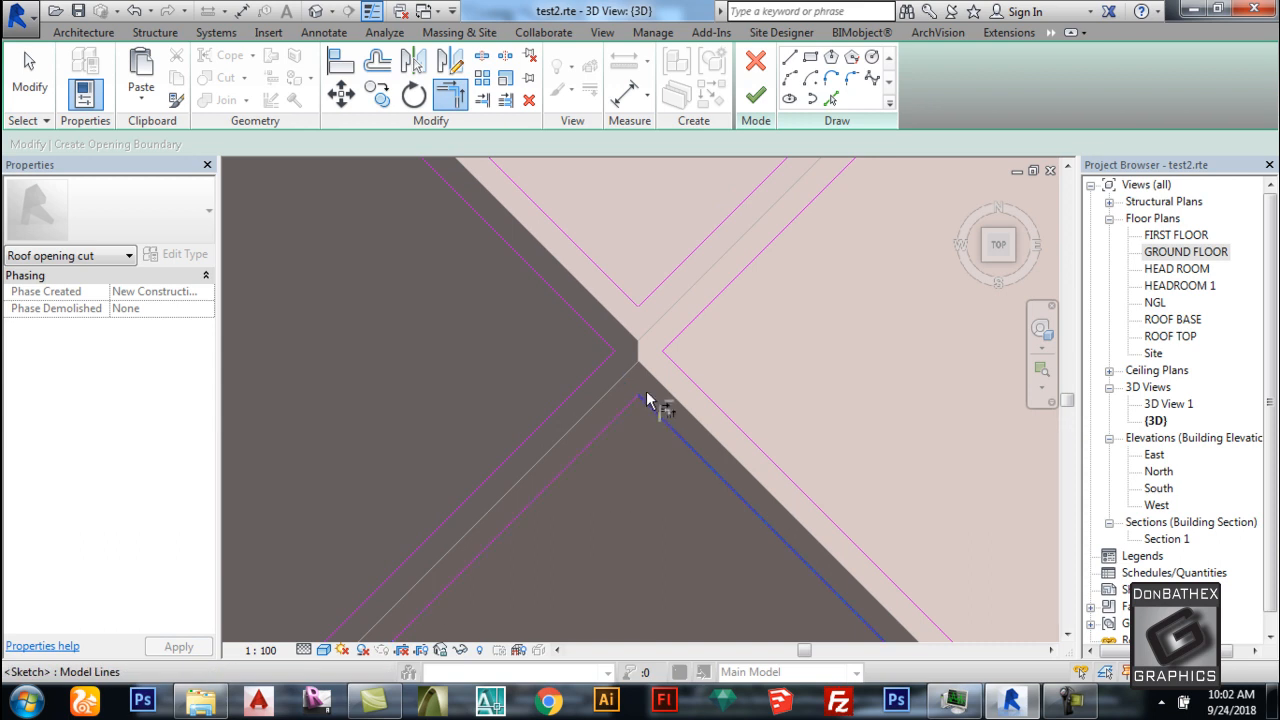
scroll(685, 265, "down", 3)
scroll(683, 257, "down", 4)
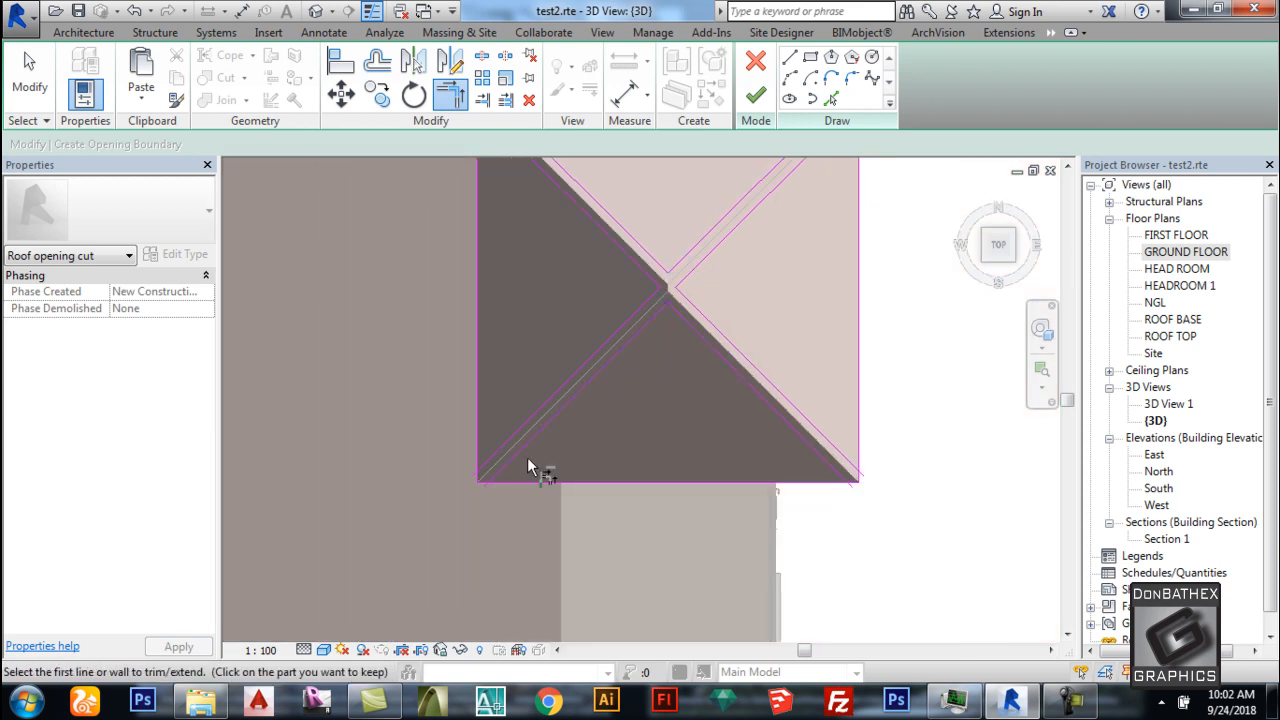
Trim the offset hip lines and eave lines to each other at the roof's southwest and southeast corners.
scroll(476, 482, "up", 3)
scroll(476, 481, "up", 2)
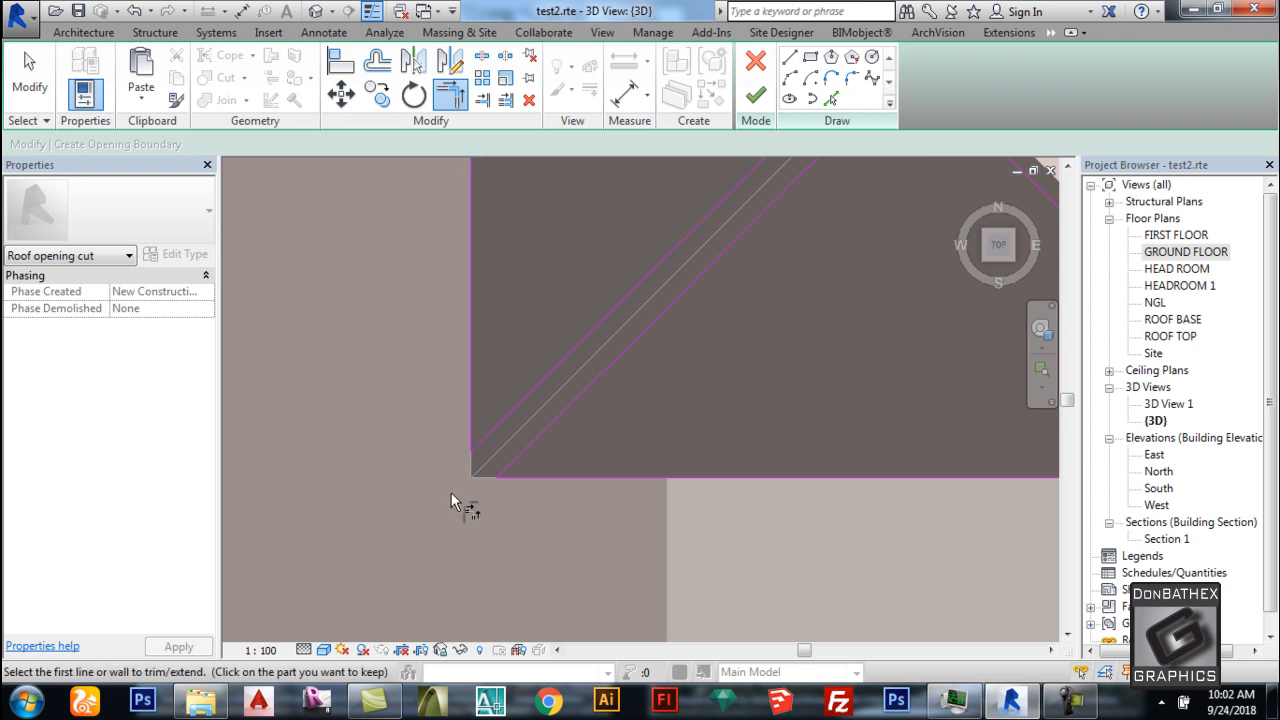
scroll(452, 475, "down", 2)
scroll(945, 487, "up", 2)
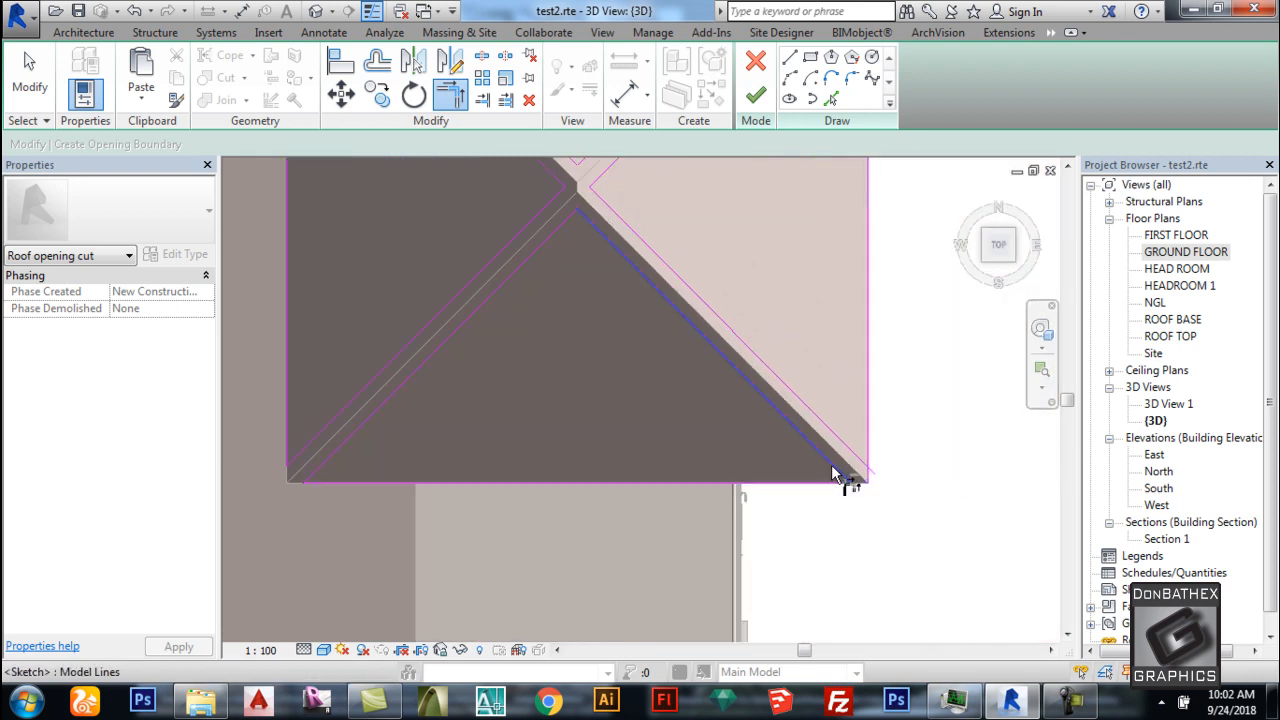
scroll(766, 509, "down", 2)
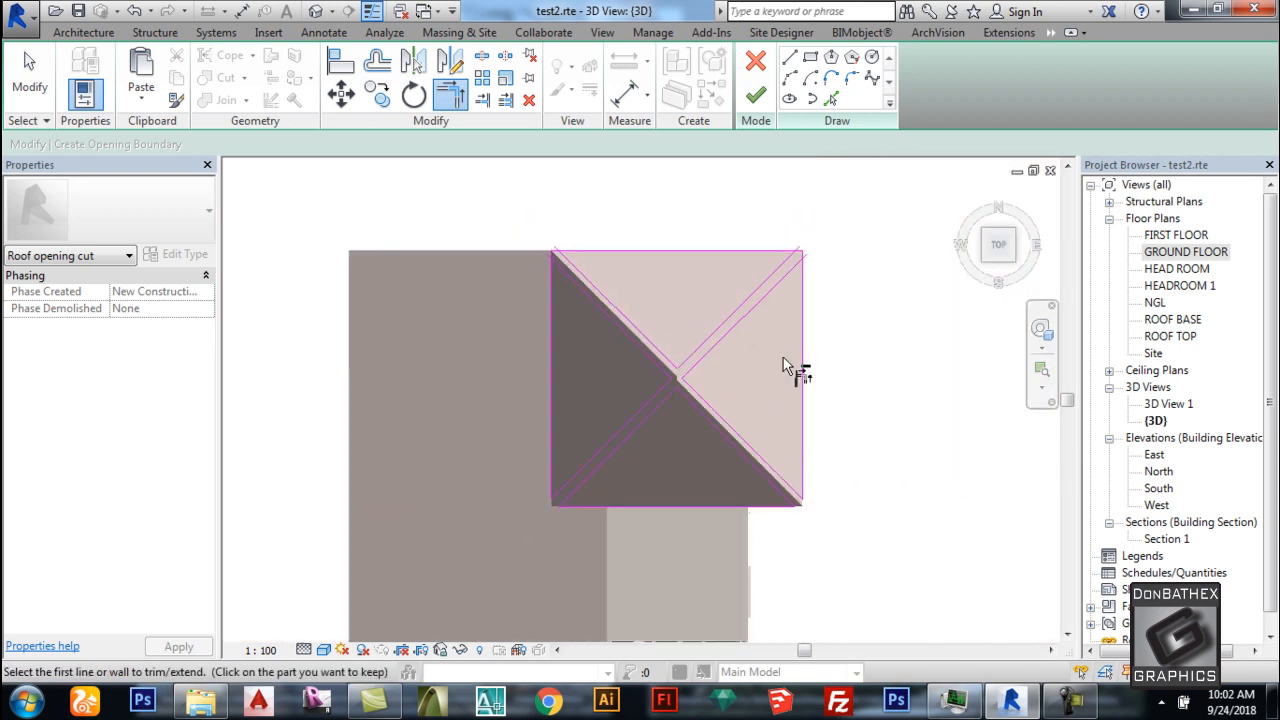
Trim the offset hip lines and eave lines to each other at the roof's northeast and northwest corners.
left_click(788, 263)
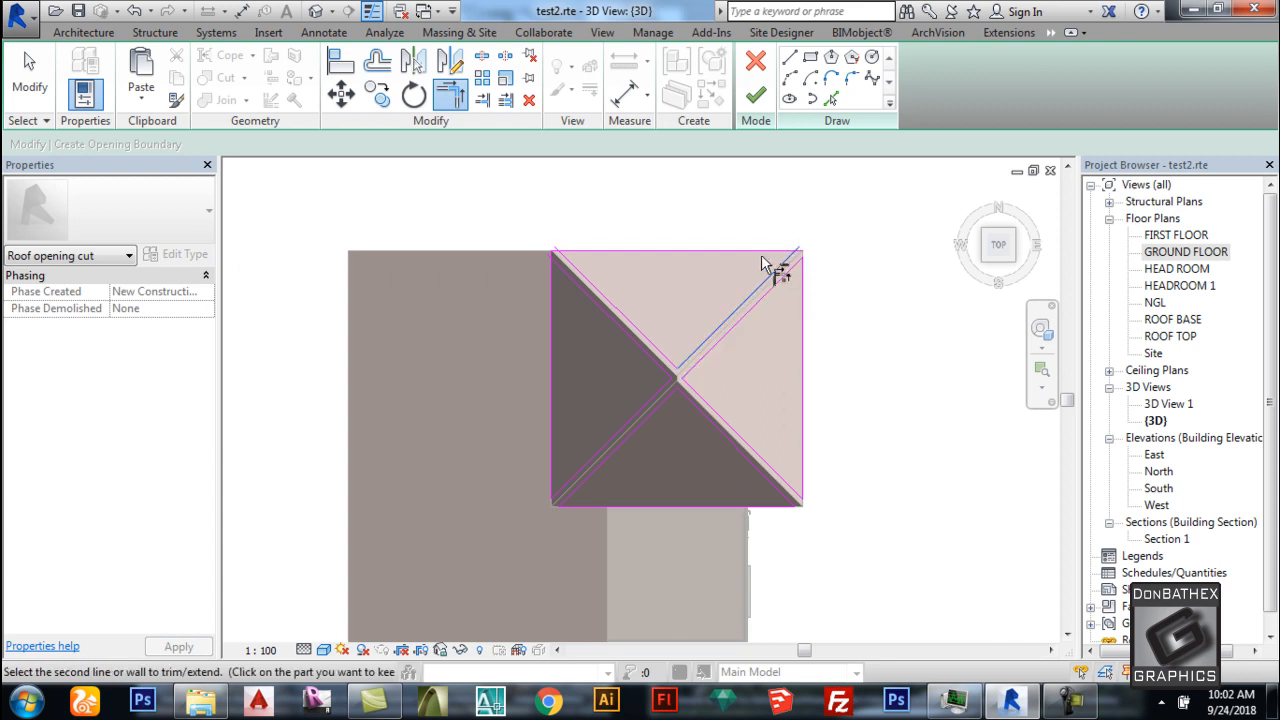
left_click(761, 252)
left_click(572, 265)
left_click(551, 272)
key("Escape")
key("Escape")
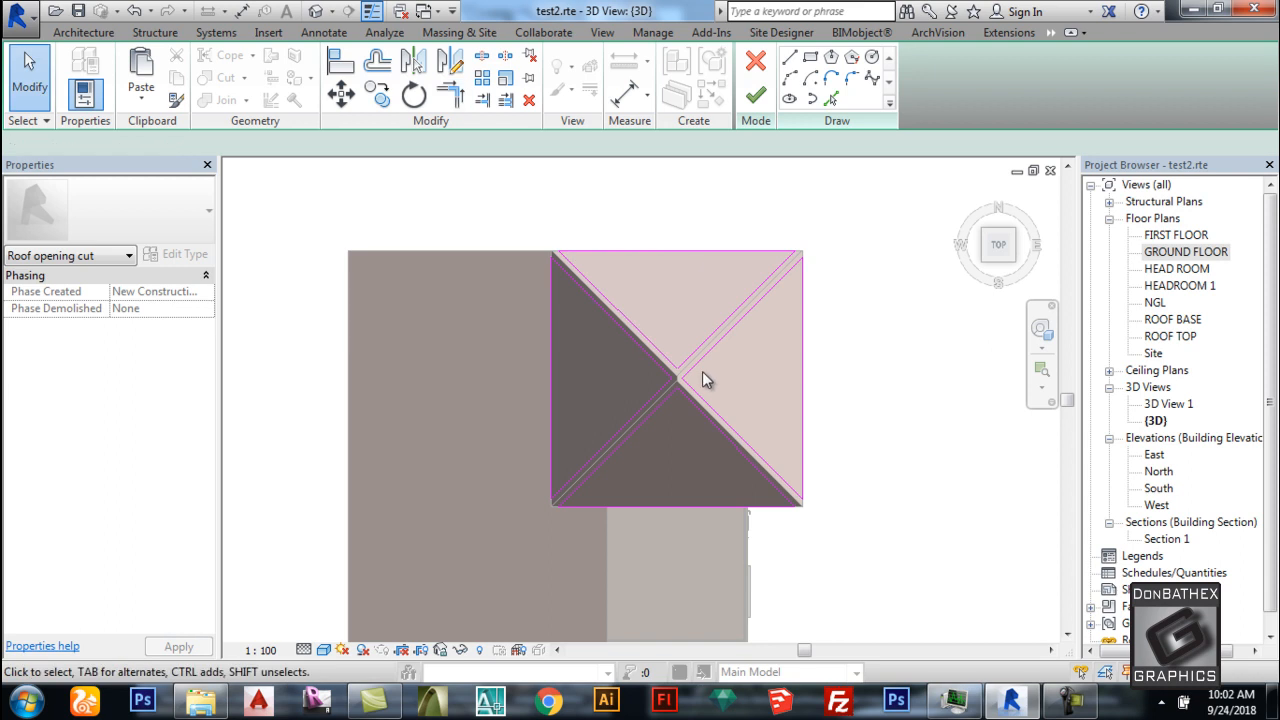
Check the four triangular loops of the opening sketch for gaps or overlaps at the ridge and roof corners.
scroll(680, 370, "up", 5)
scroll(670, 375, "down", 4)
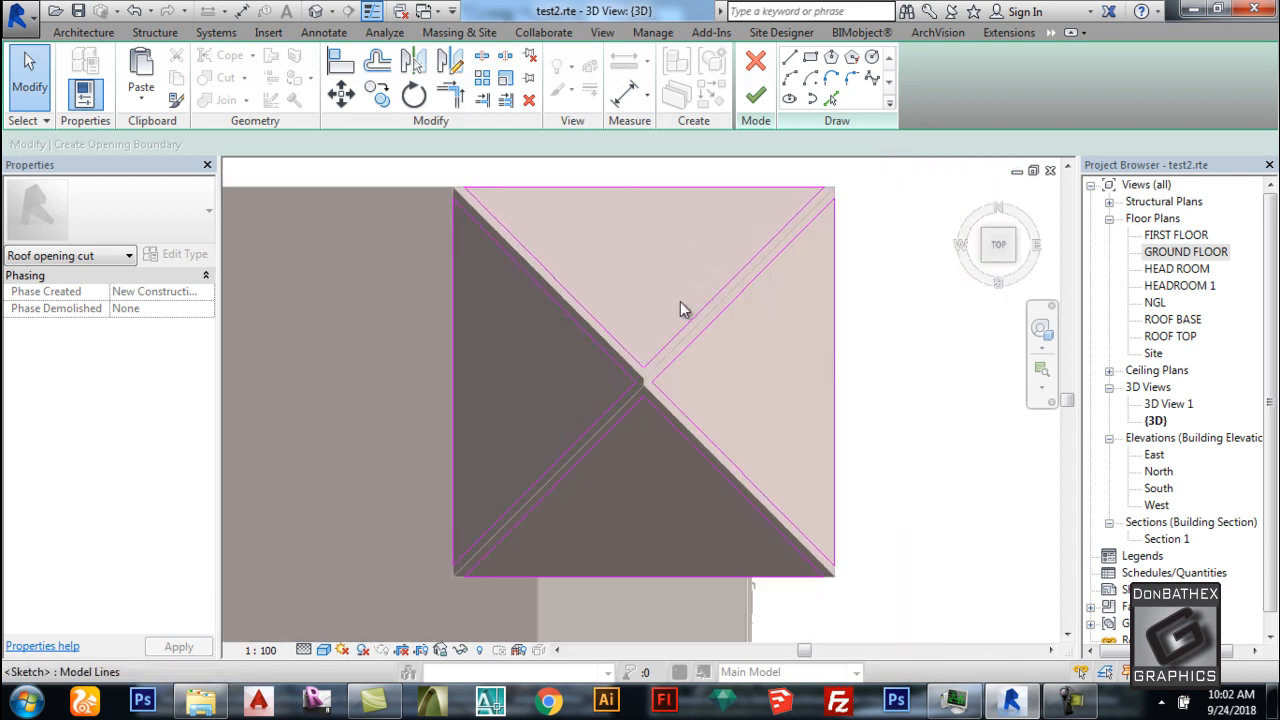
scroll(448, 186, "up", 1)
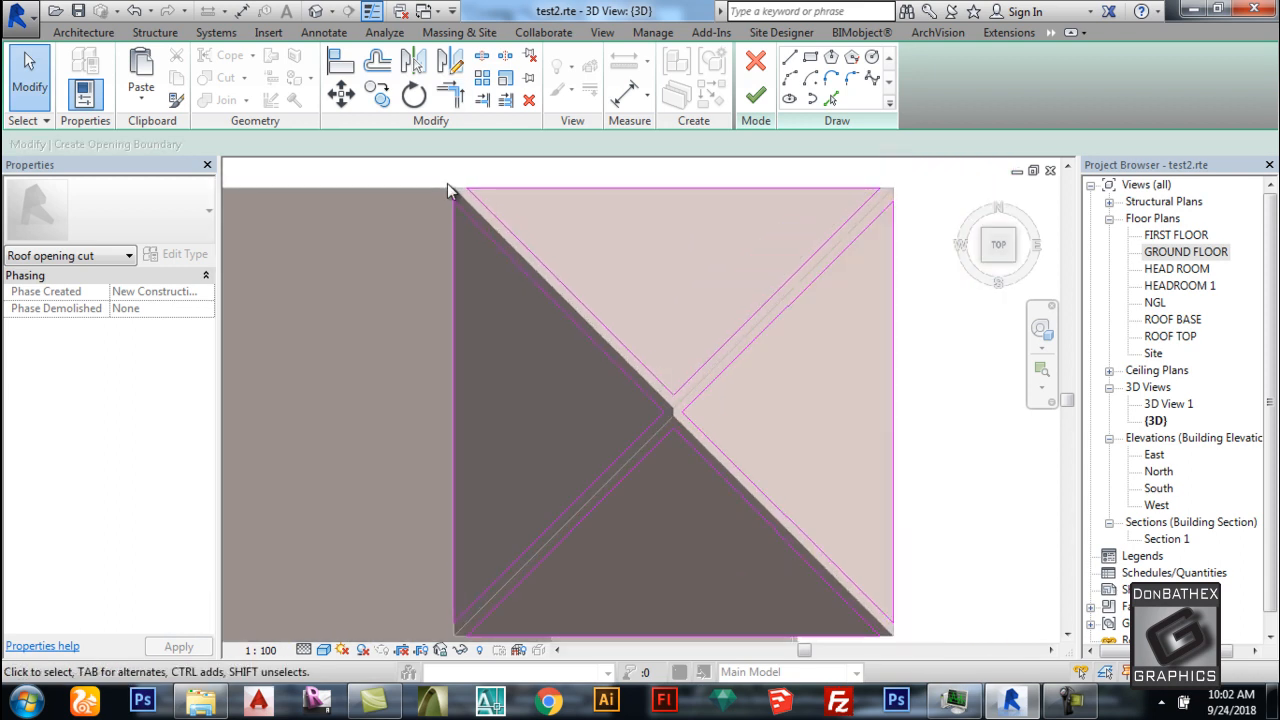
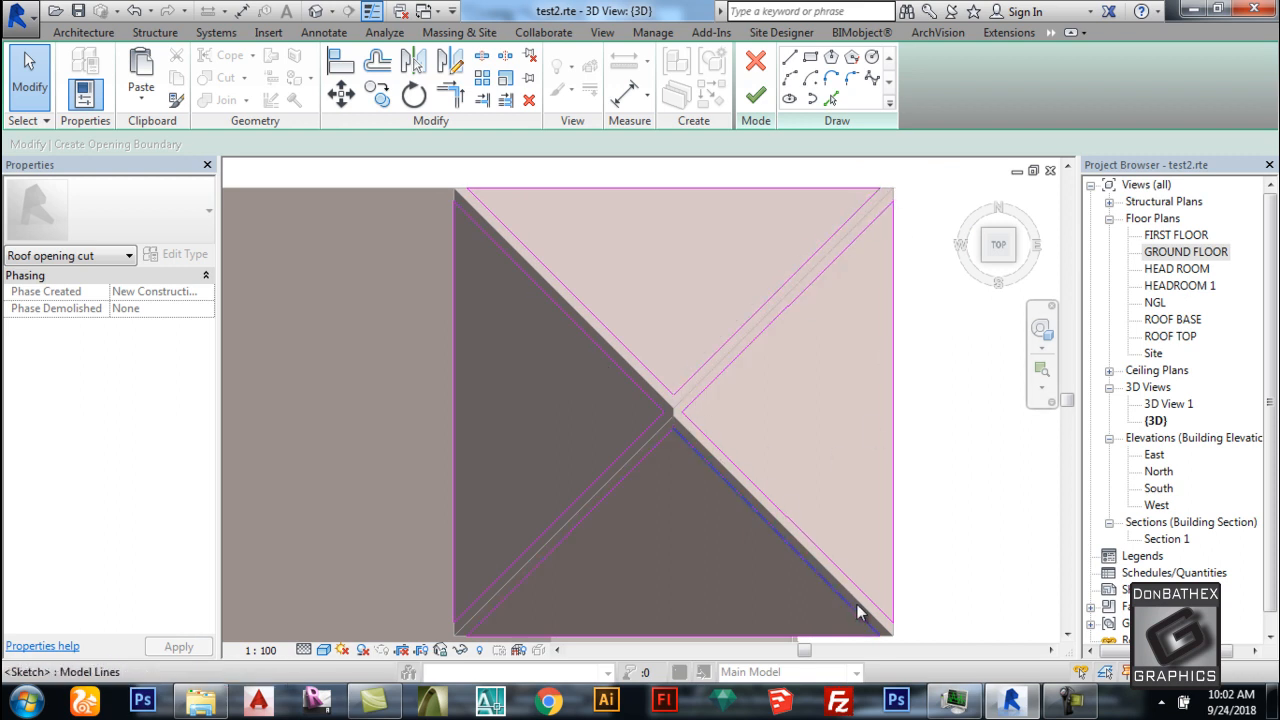
scroll(860, 615, "up", 1)
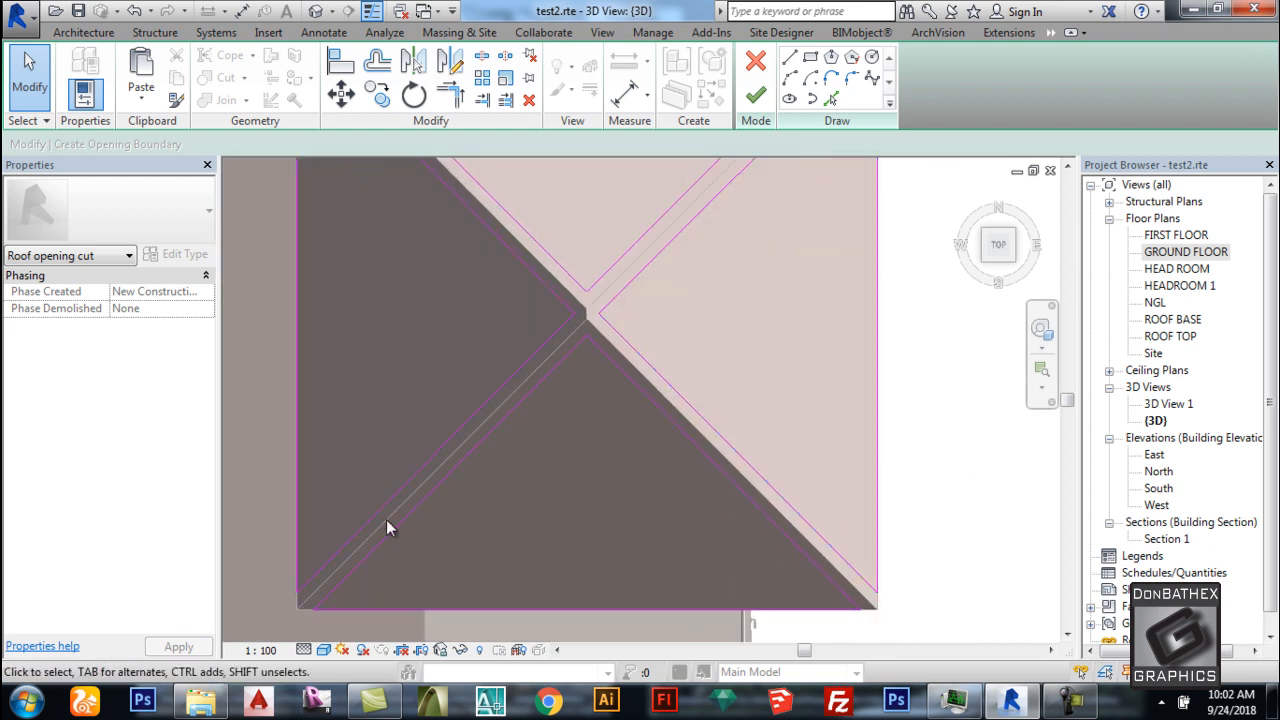
scroll(587, 415, "down", 1)
scroll(778, 466, "down", 1)
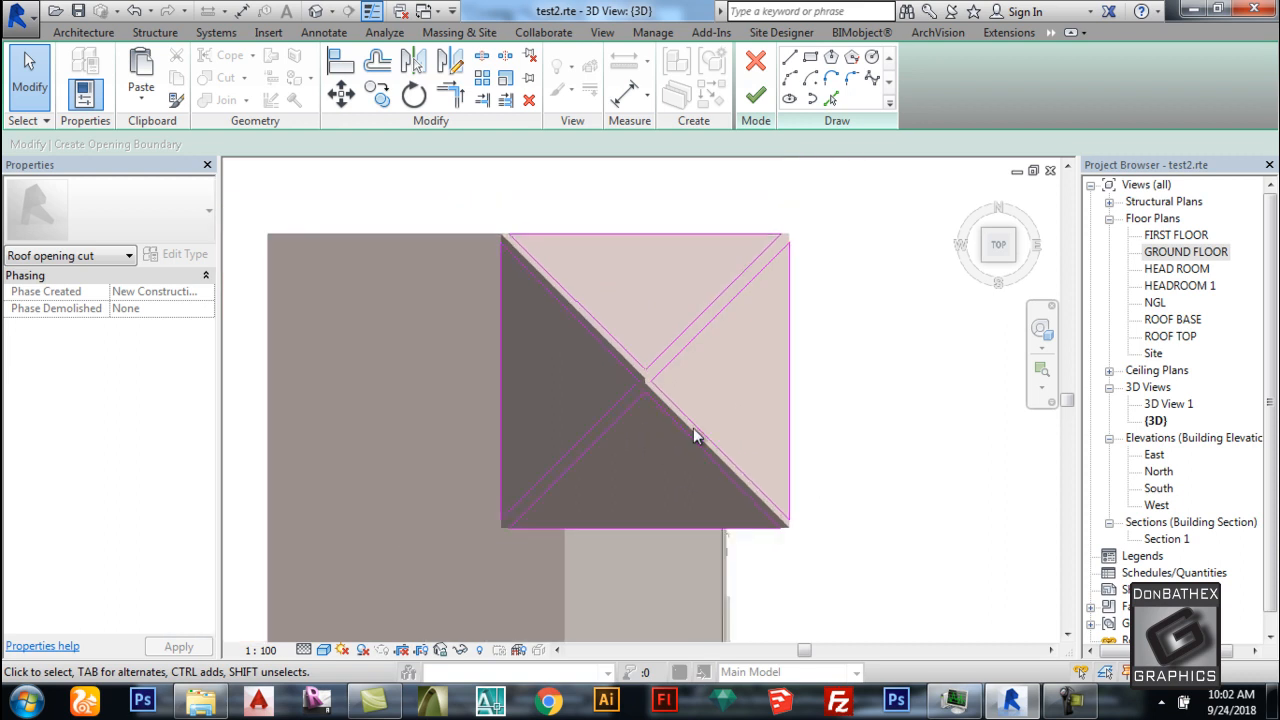
scroll(640, 362, "up", 1)
scroll(695, 411, "up", 1)
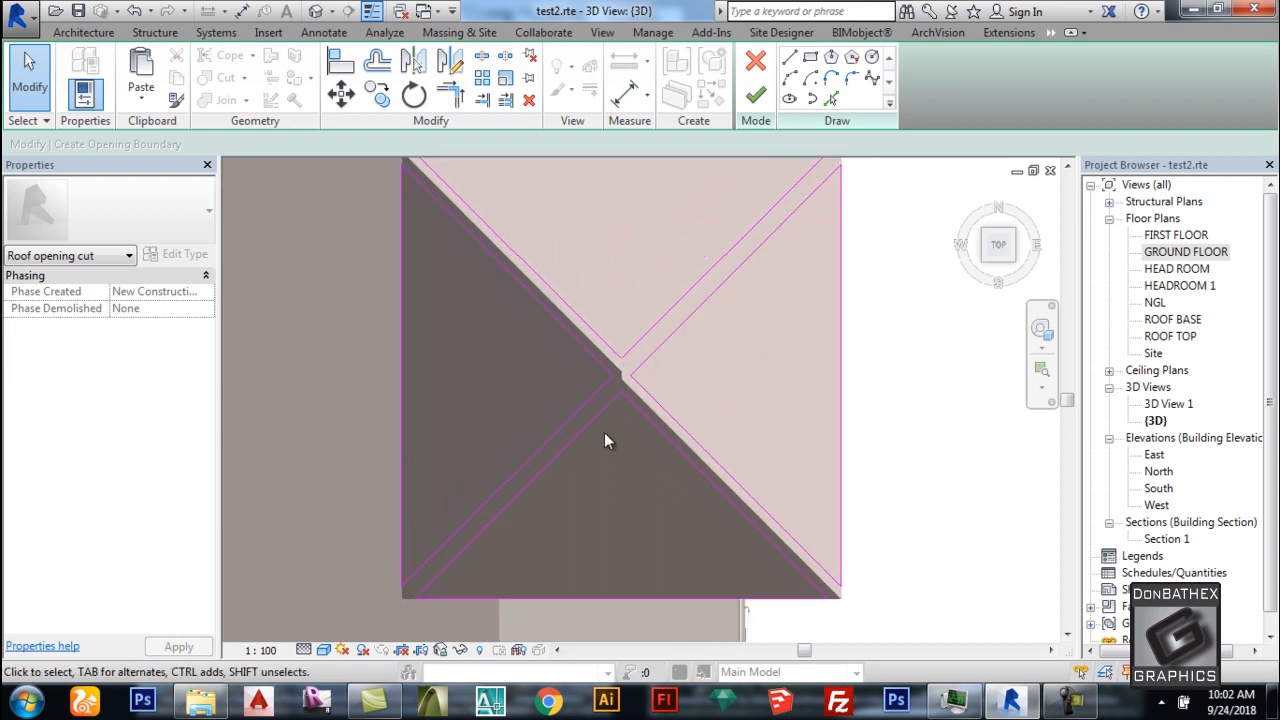
scroll(672, 371, "down", 1)
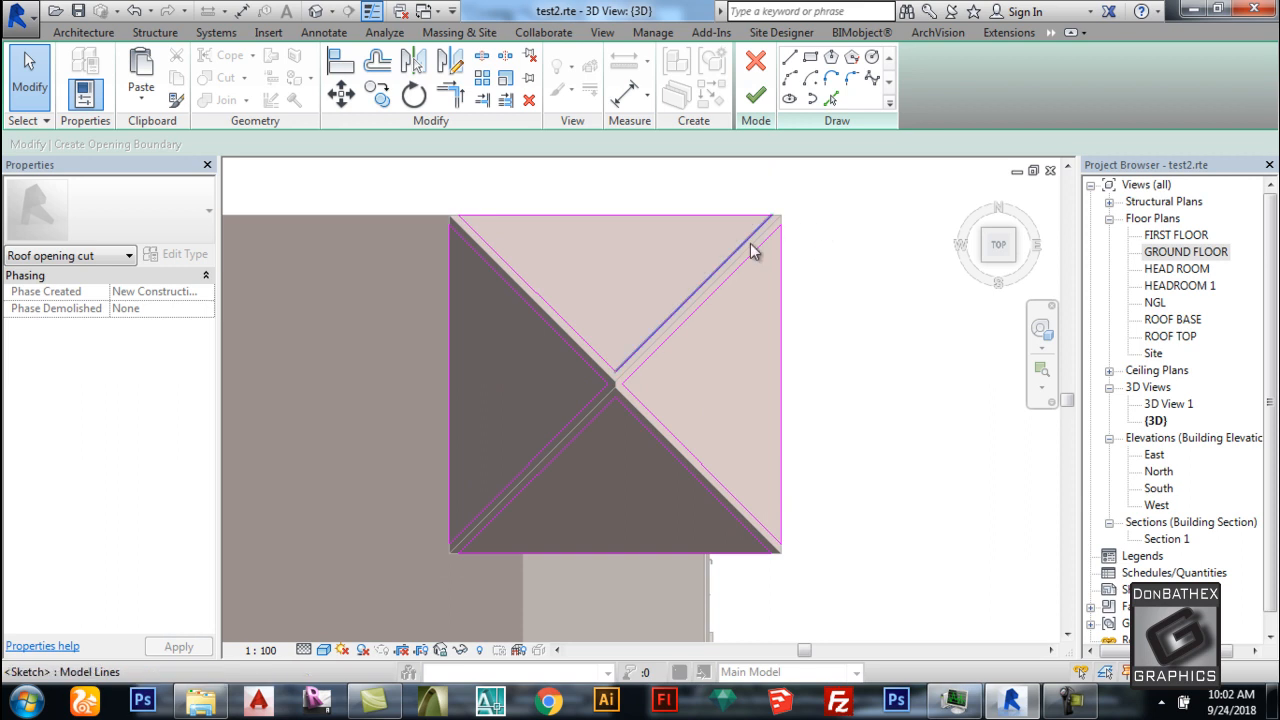
scroll(718, 300, "down", 1)
scroll(725, 291, "up", 1)
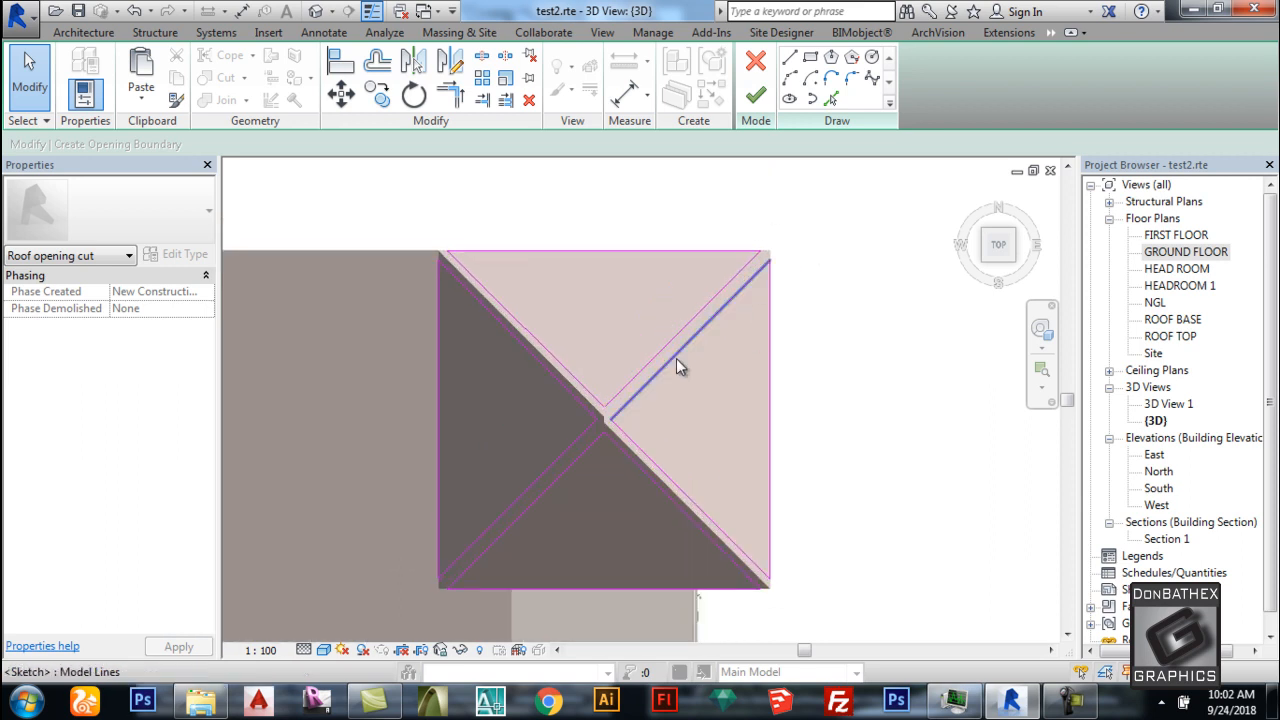
scroll(628, 402, "up", 1)
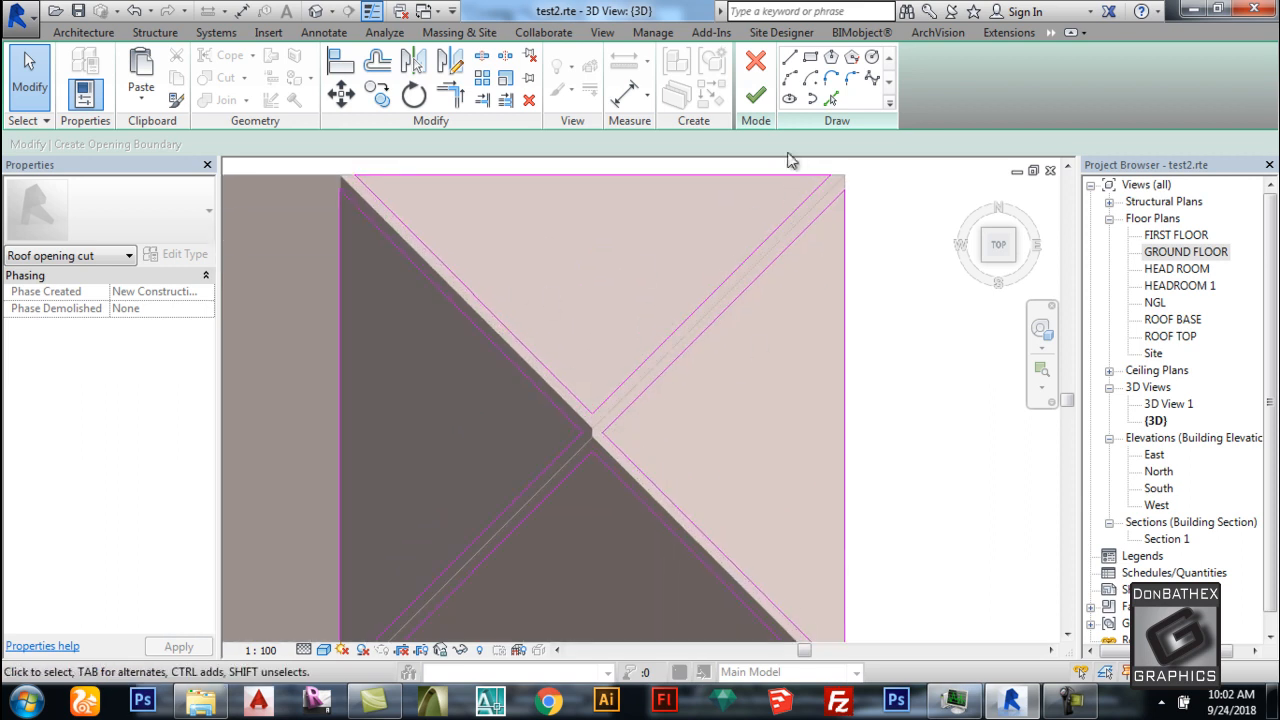
Finish the vertical opening sketch on the copied roof and select the remaining ridge cap strips in an angled 3D view.
left_click(755, 95)
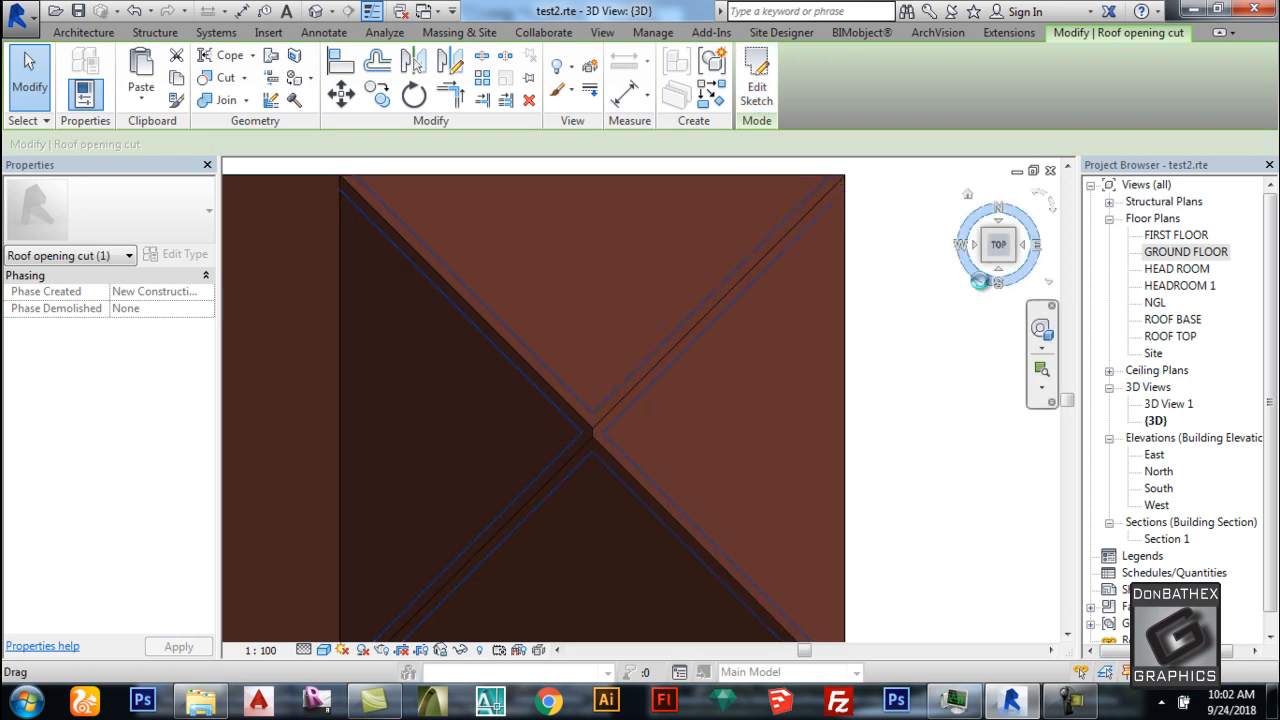
left_click(914, 399)
middle_click_drag(903, 375, 680, 370, "shift")
left_click(633, 393)
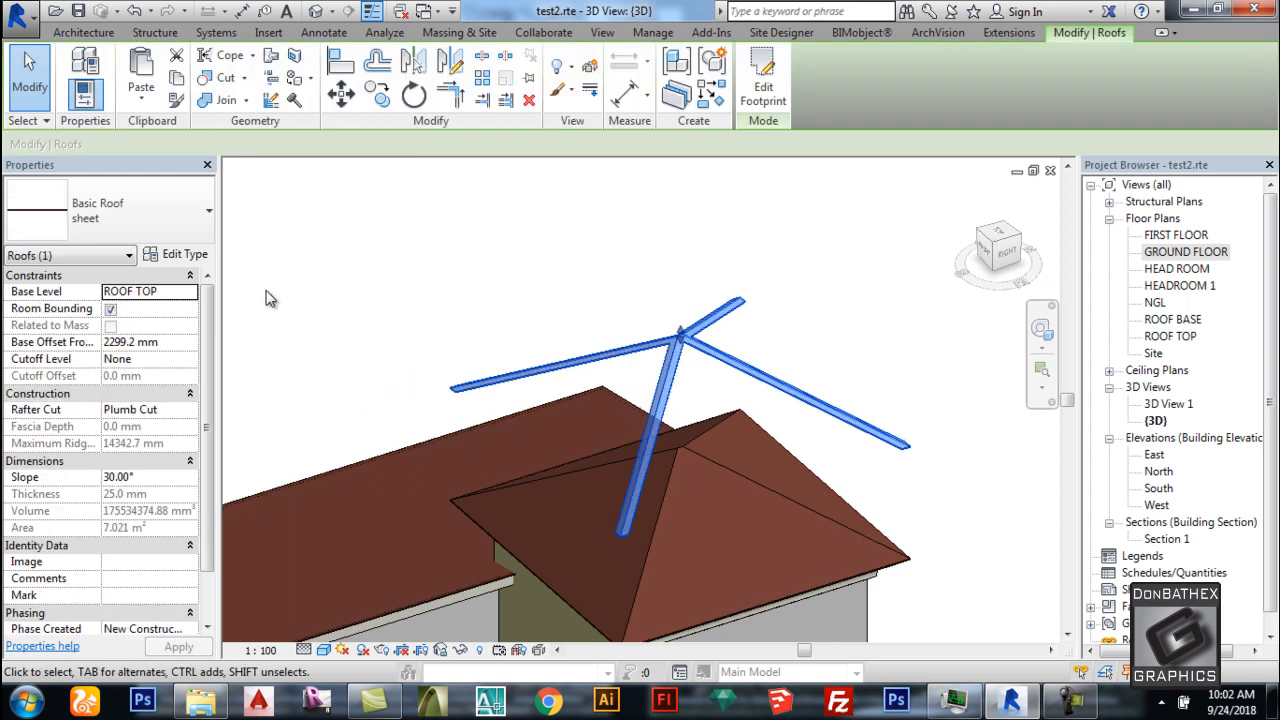
Duplicate the ridge cap strips' roof type as sheet 2 and set its structure layer to 75 mm thick.
left_click(183, 257)
left_click(1184, 205)
left_click(1046, 242)
left_click(1053, 314)
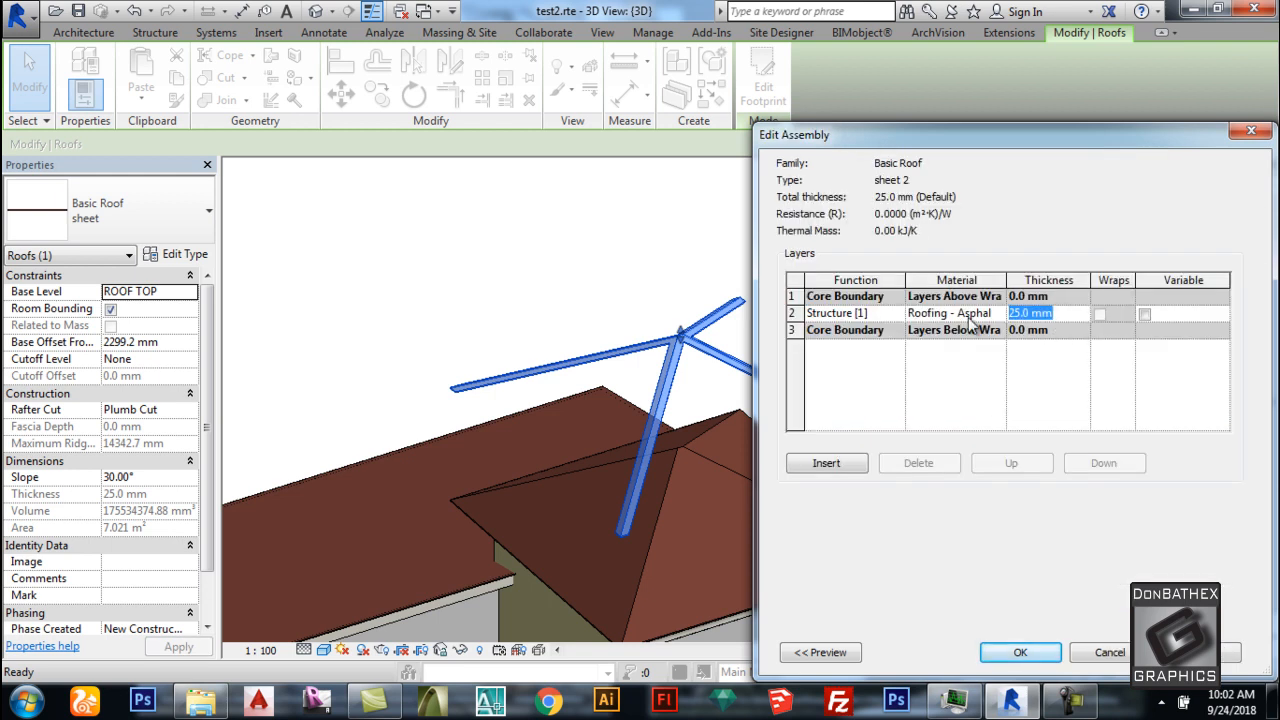
left_click(1020, 652)
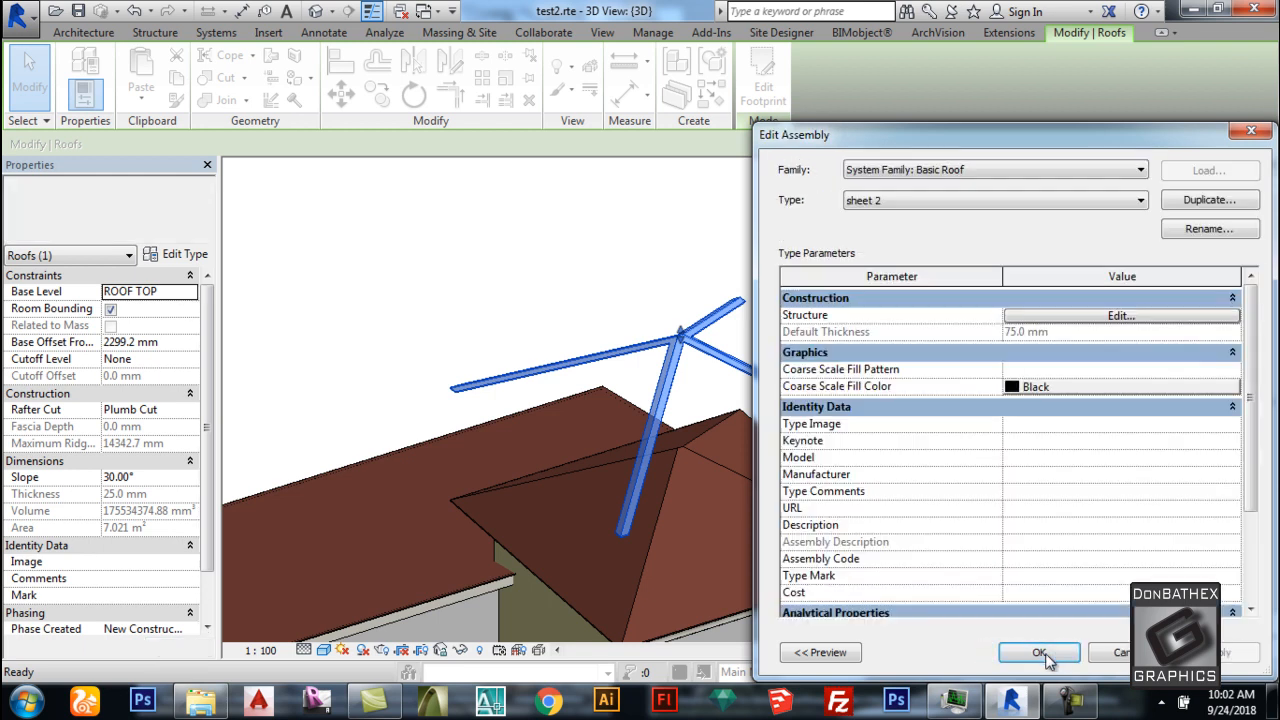
left_click(1043, 653)
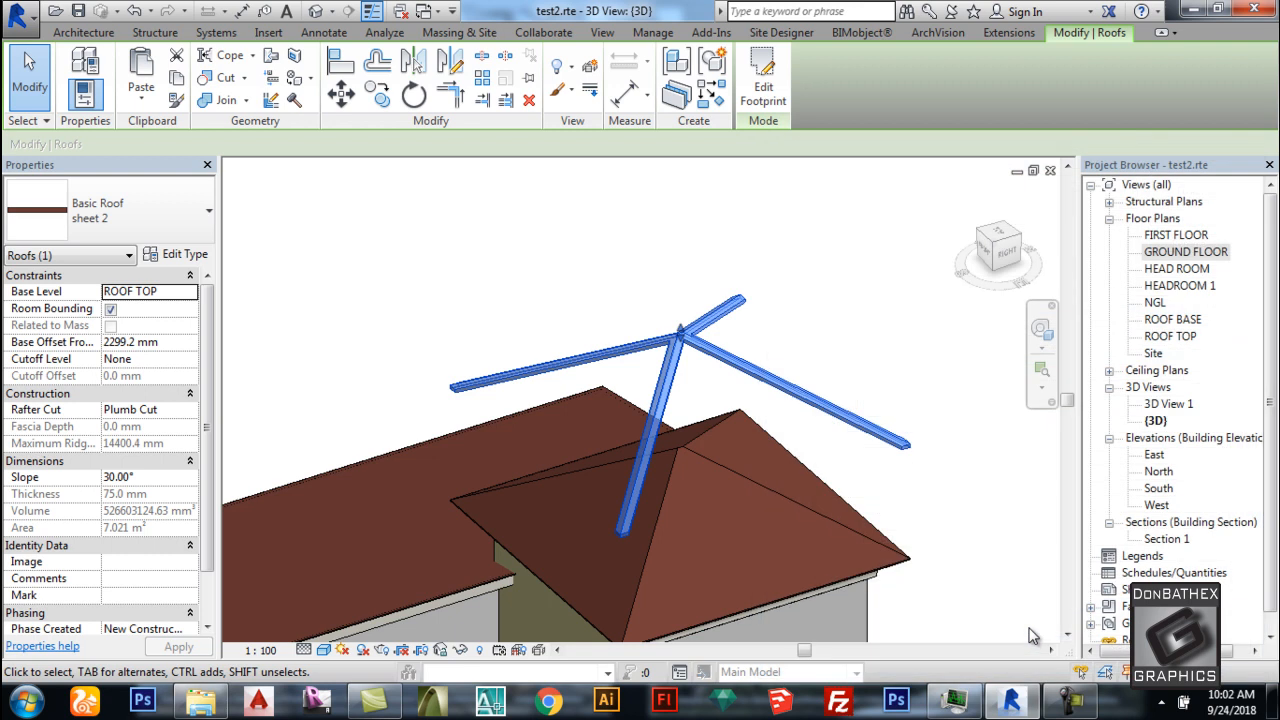
Move the ridge cap strips straight down onto the hip roof in the front view, ending at a base offset of -595.8 mm.
left_click(983, 262)
left_click_drag(655, 358, 652, 432)
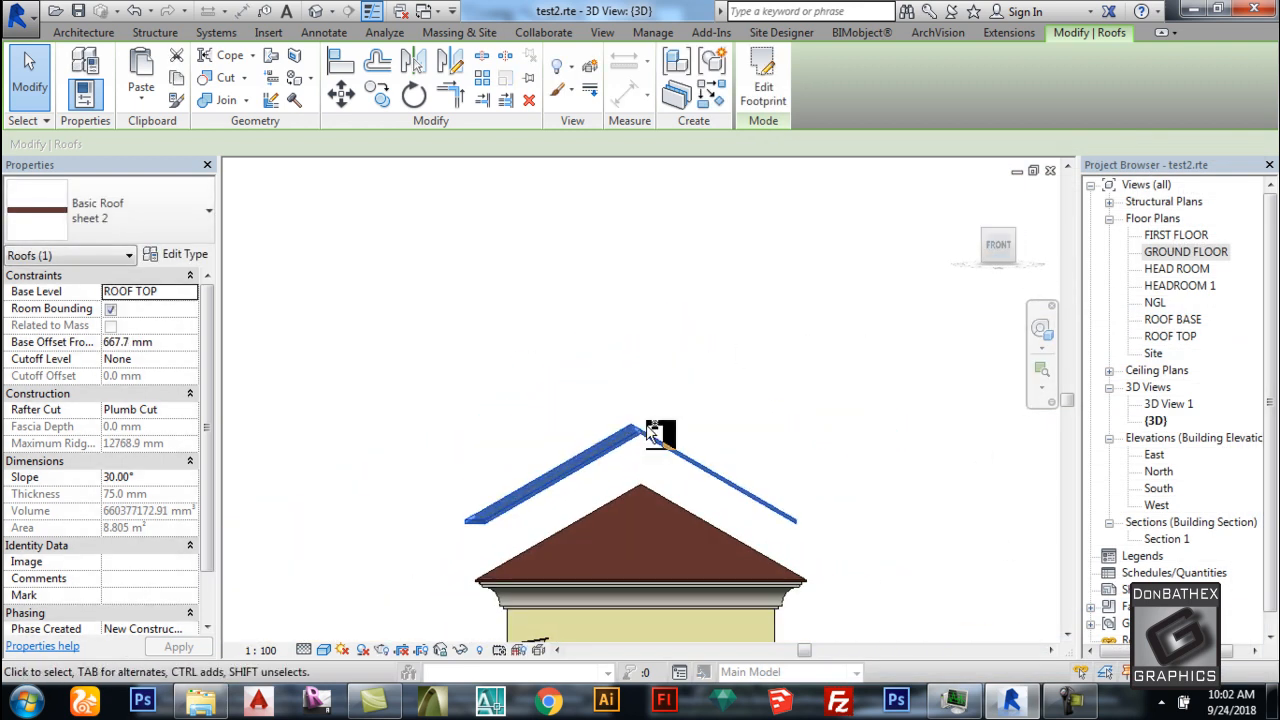
key("ctrl+z")
left_click(640, 356)
key("m")
key("v")
left_click(430, 345)
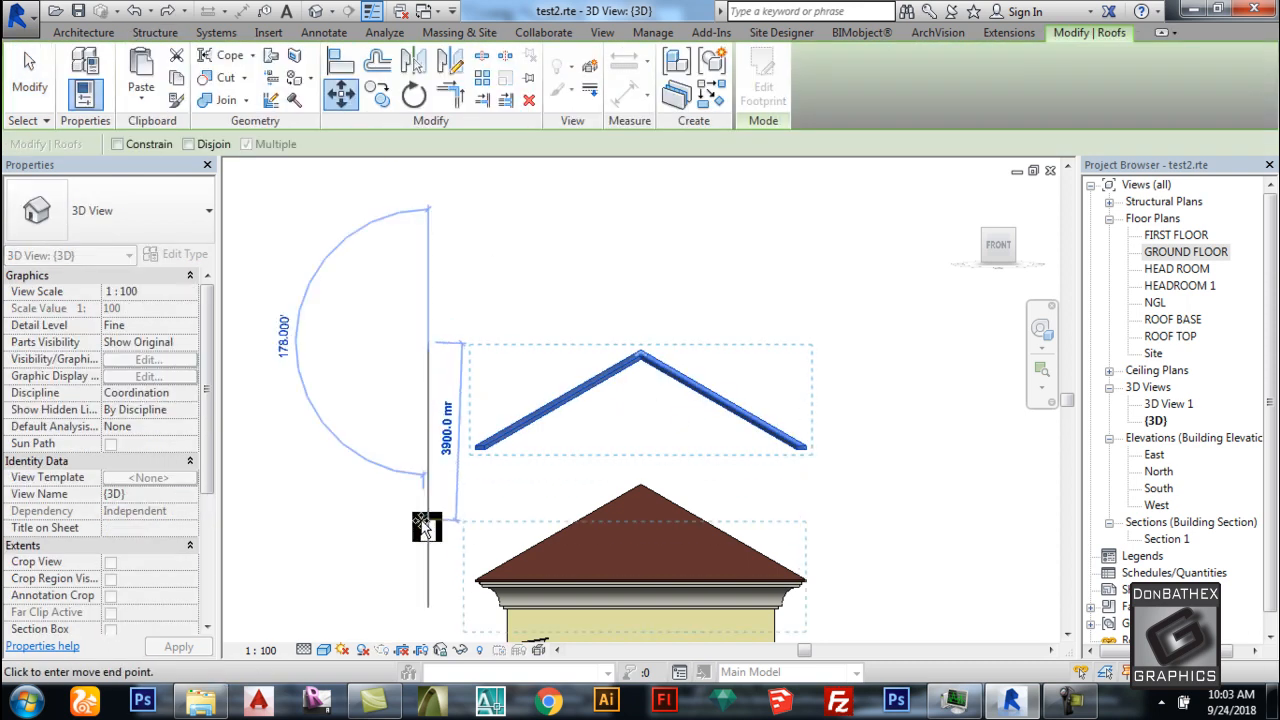
left_click(437, 478)
scroll(482, 605, "up", 8)
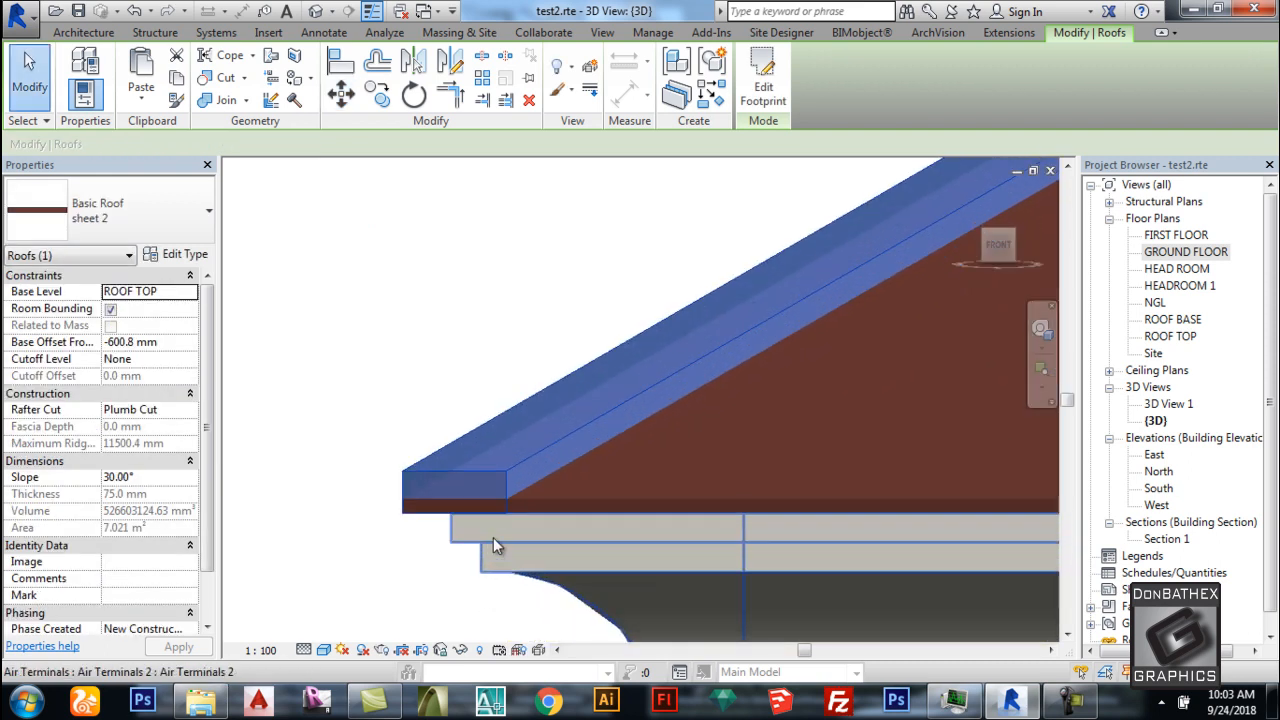
scroll(491, 538, "up", 2)
key("Up")
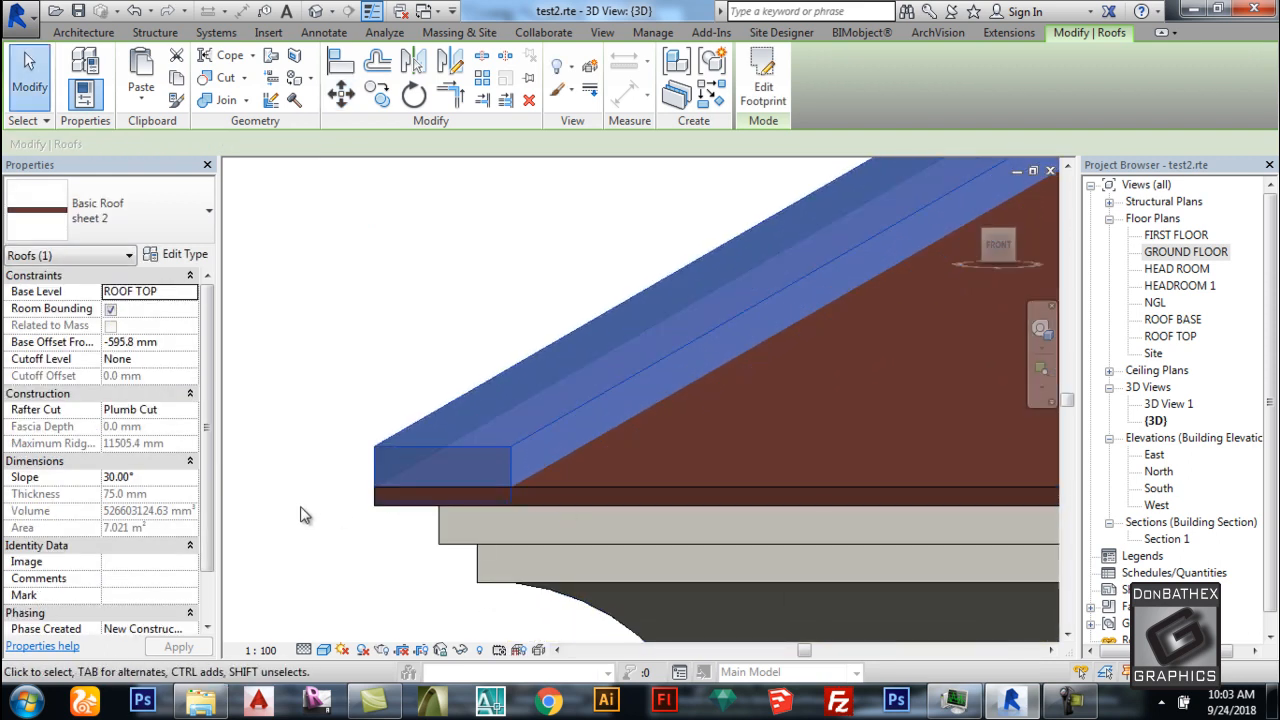
Examine the hip roof with its ridge caps and the lower roof from angled 3D views of the whole house.
scroll(306, 511, "down", 10)
left_click(470, 280)
scroll(757, 418, "down", 2)
middle_click_drag(757, 418, 815, 242, "shift")
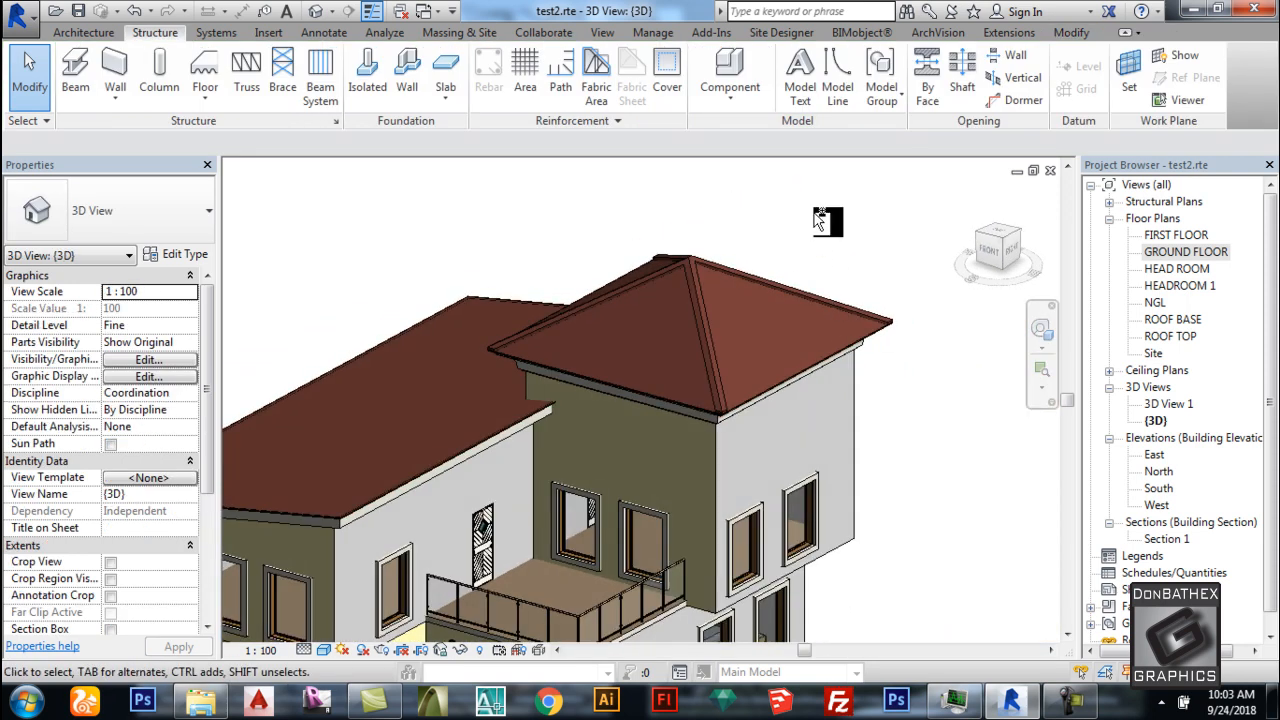
scroll(818, 220, "down", 2)
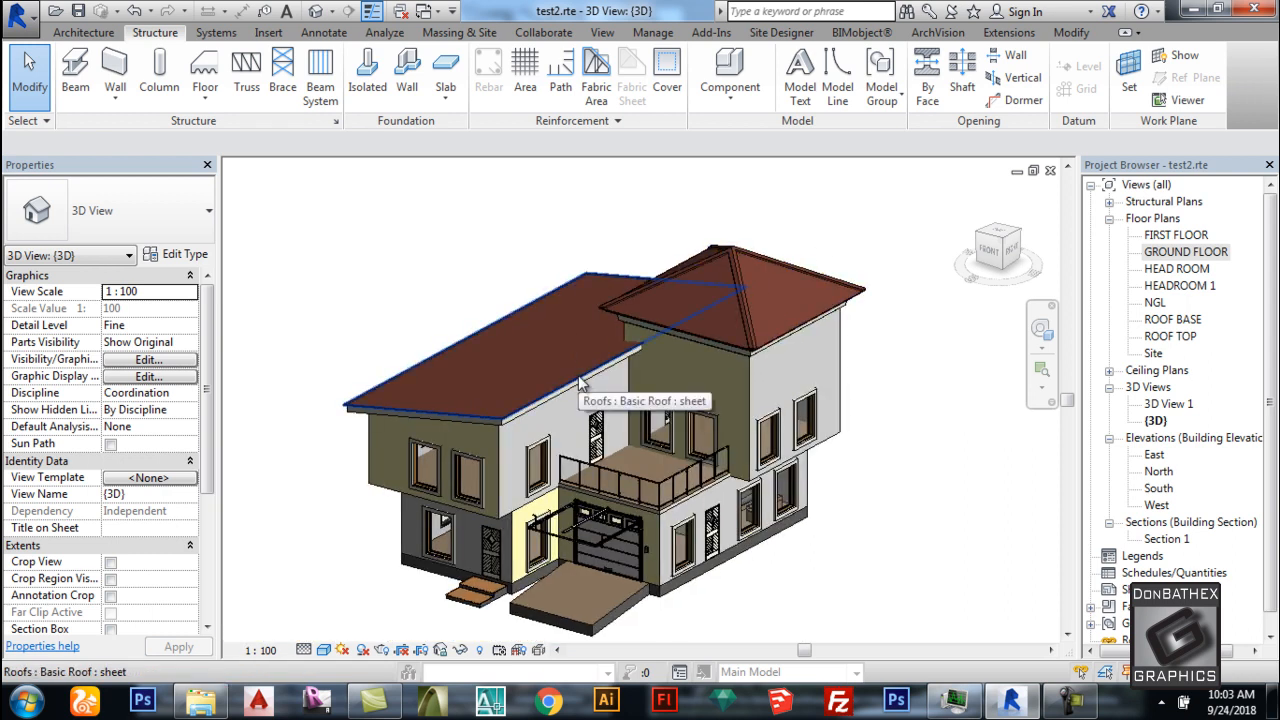
left_click(580, 383)
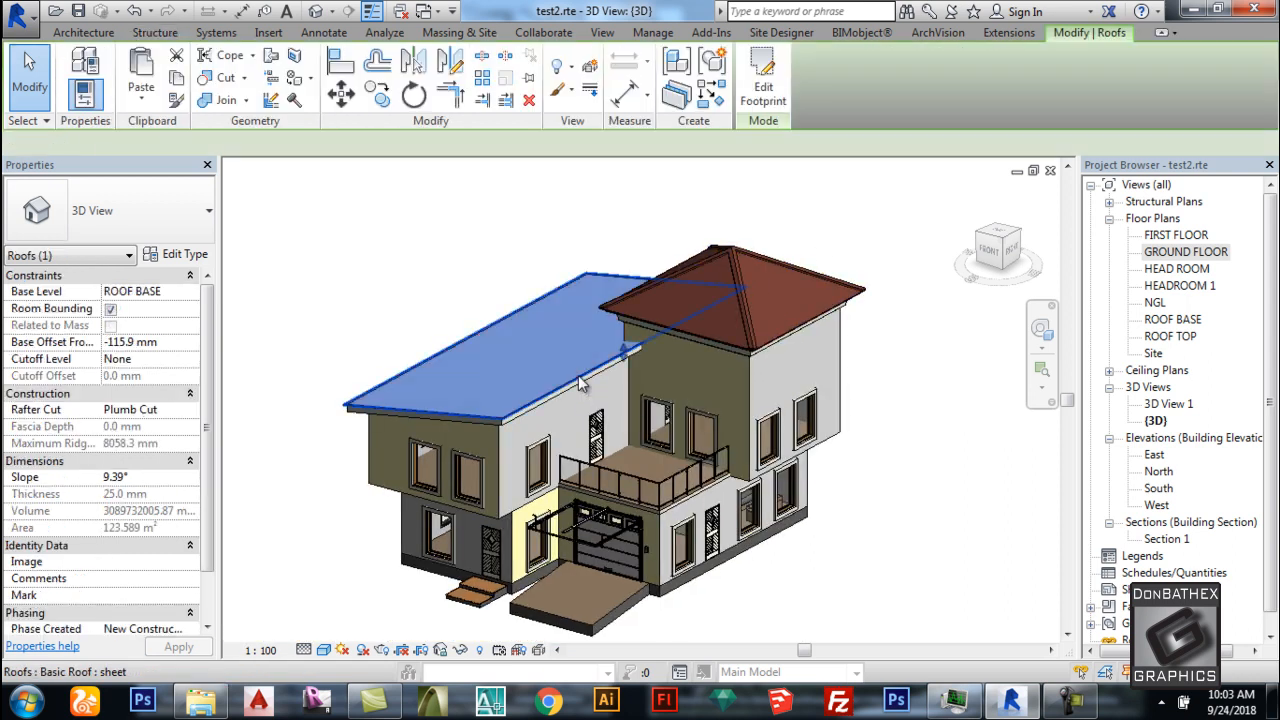
left_click(718, 318, "ctrl")
left_click(836, 241)
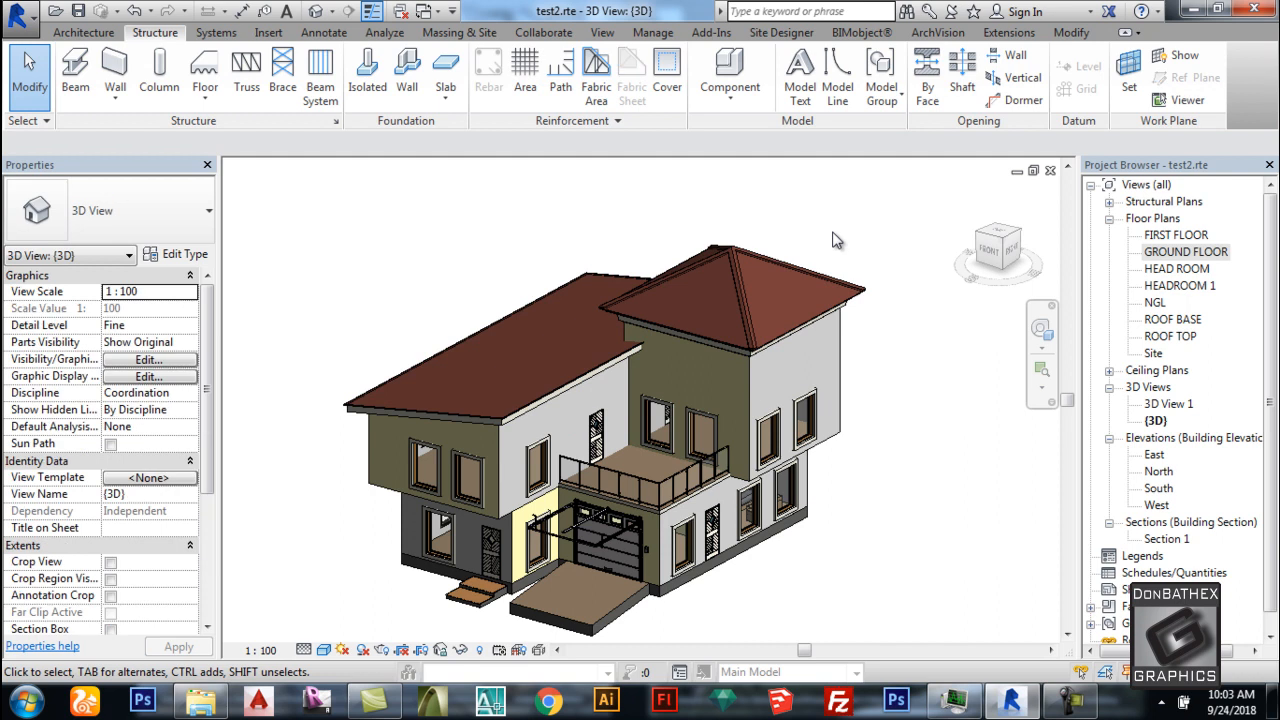
left_click(709, 282)
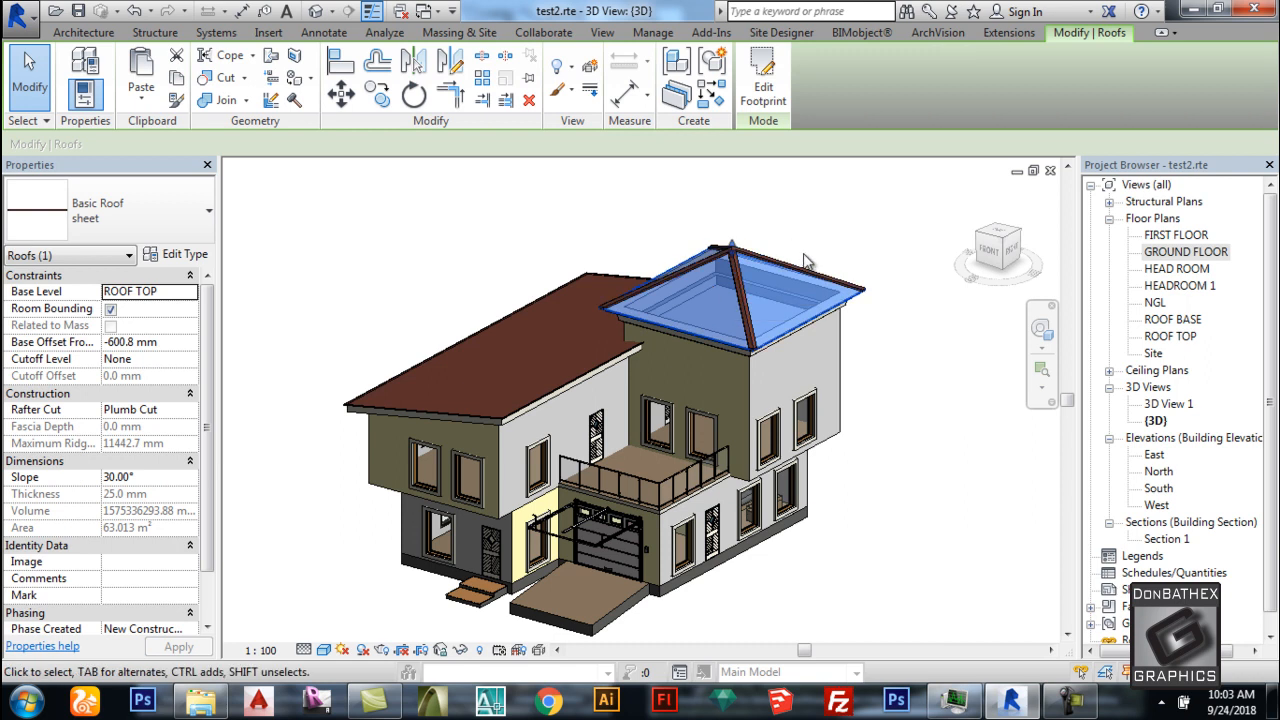
middle_click_drag(851, 238, 733, 258, "shift")
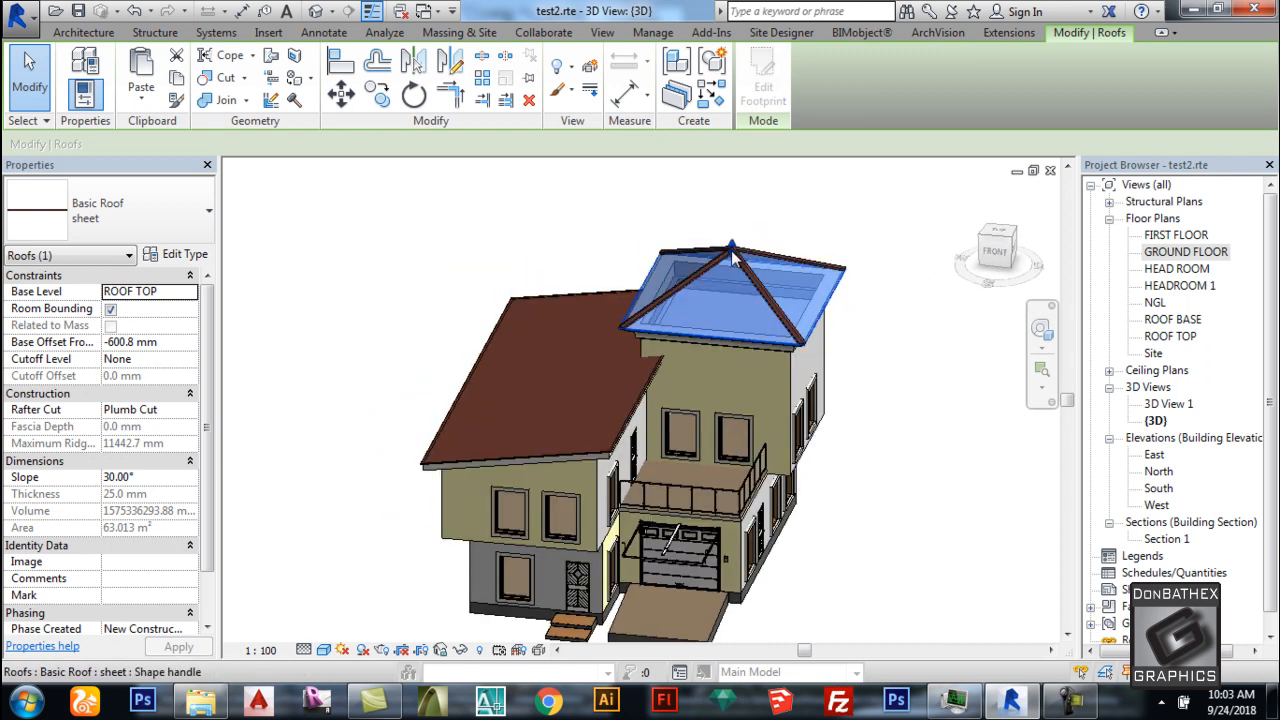
left_click(1084, 705)
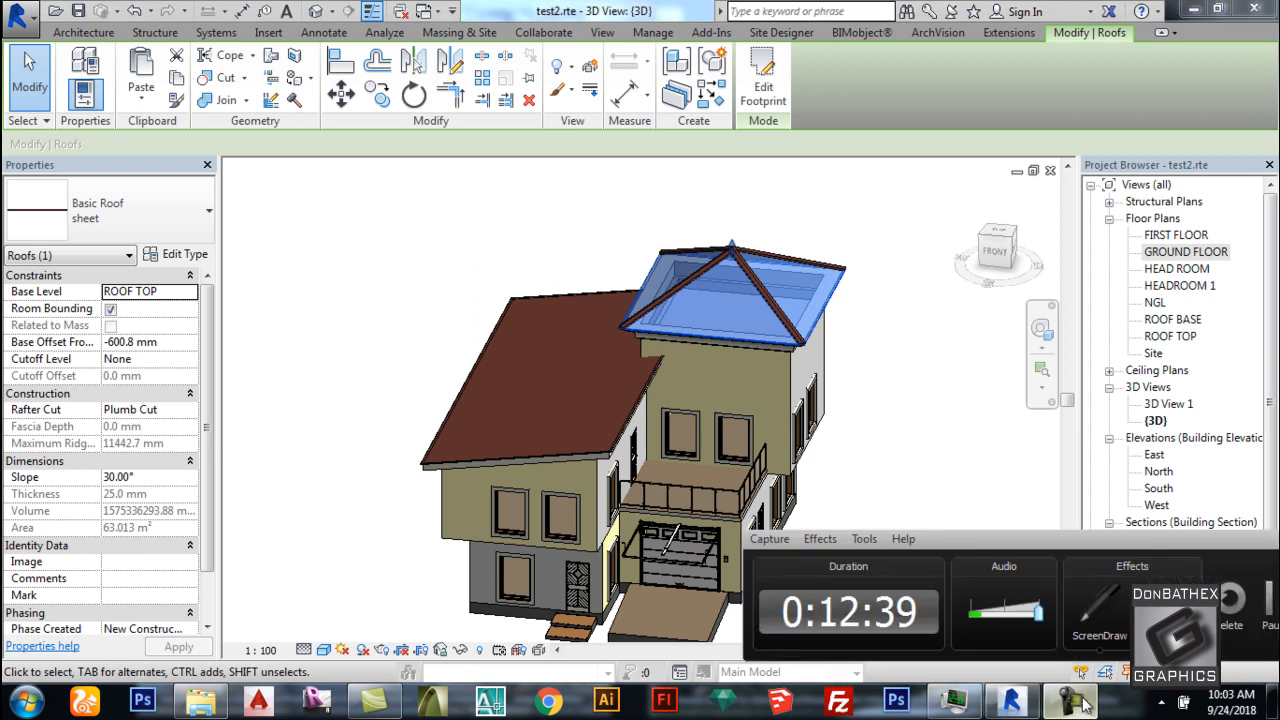
left_click(1271, 605)
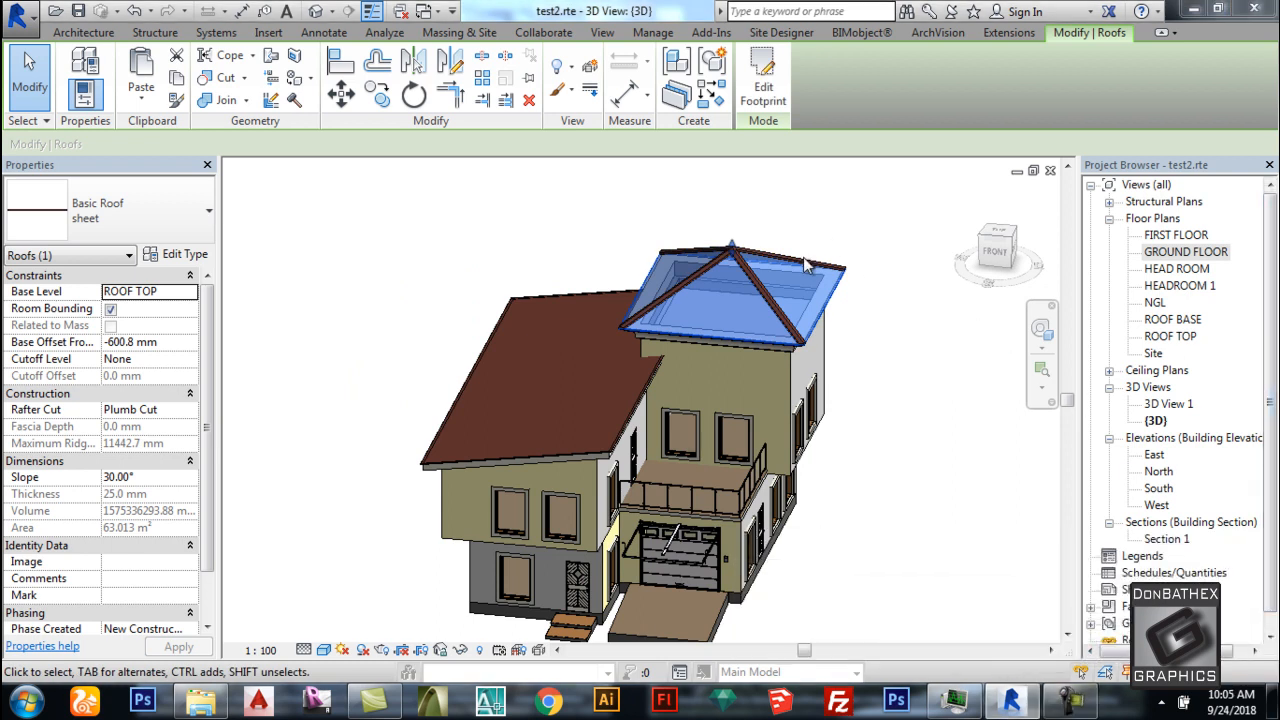
left_click(836, 250)
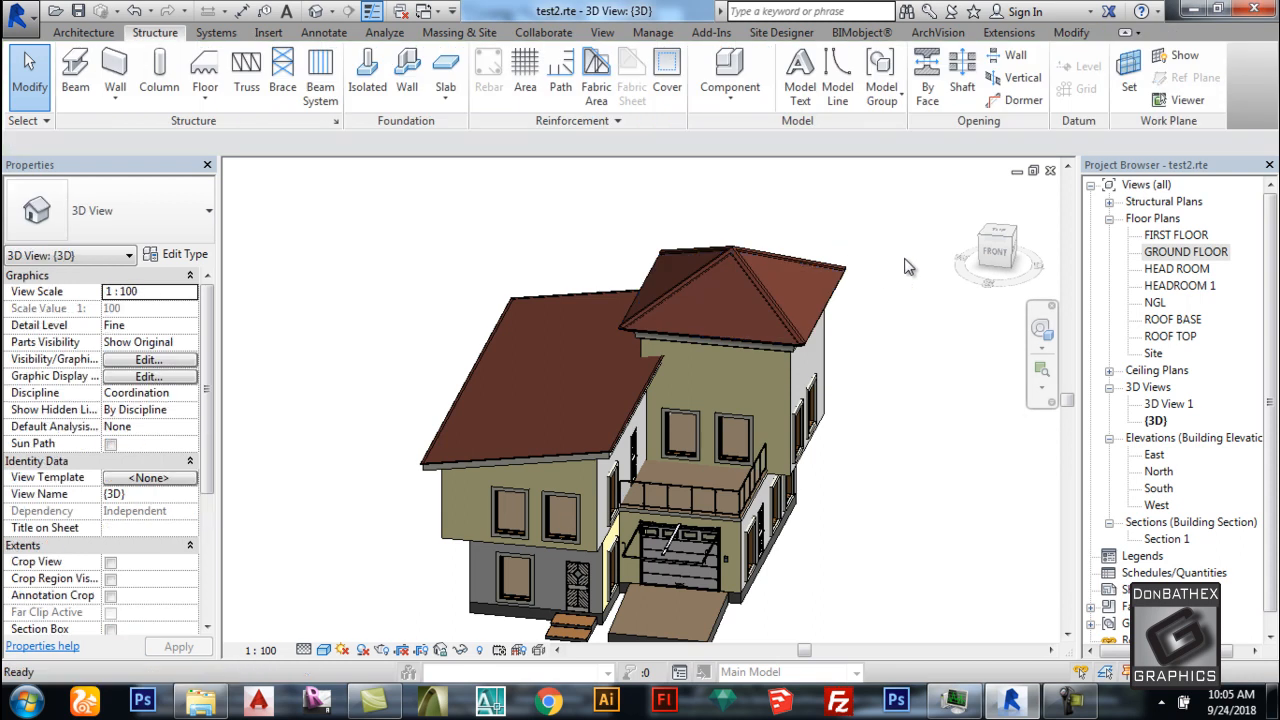
Copy the hip roof together with its ridge caps horizontally to the open space beside the house in the front view.
left_click(996, 252)
scroll(675, 309, "up", 8)
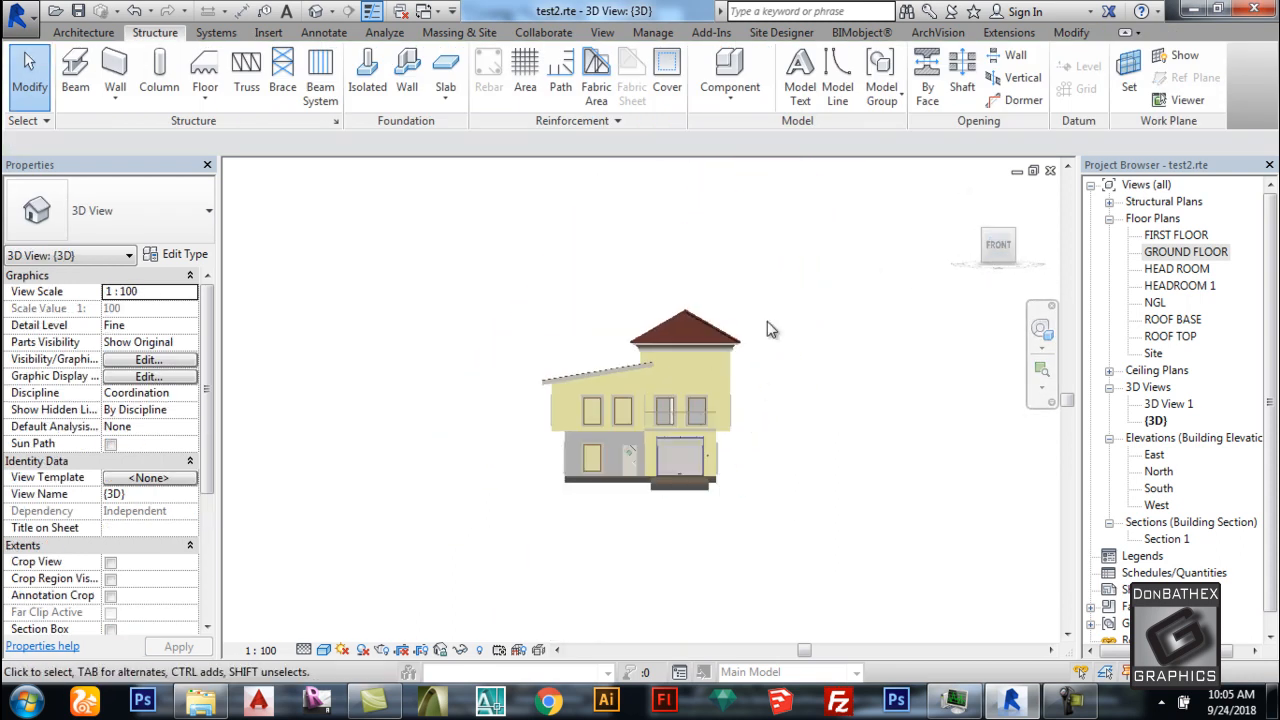
left_click_drag(806, 348, 545, 296)
left_click(377, 93)
left_click(468, 253)
left_click(853, 252)
key("Escape")
scroll(391, 355, "down", 2)
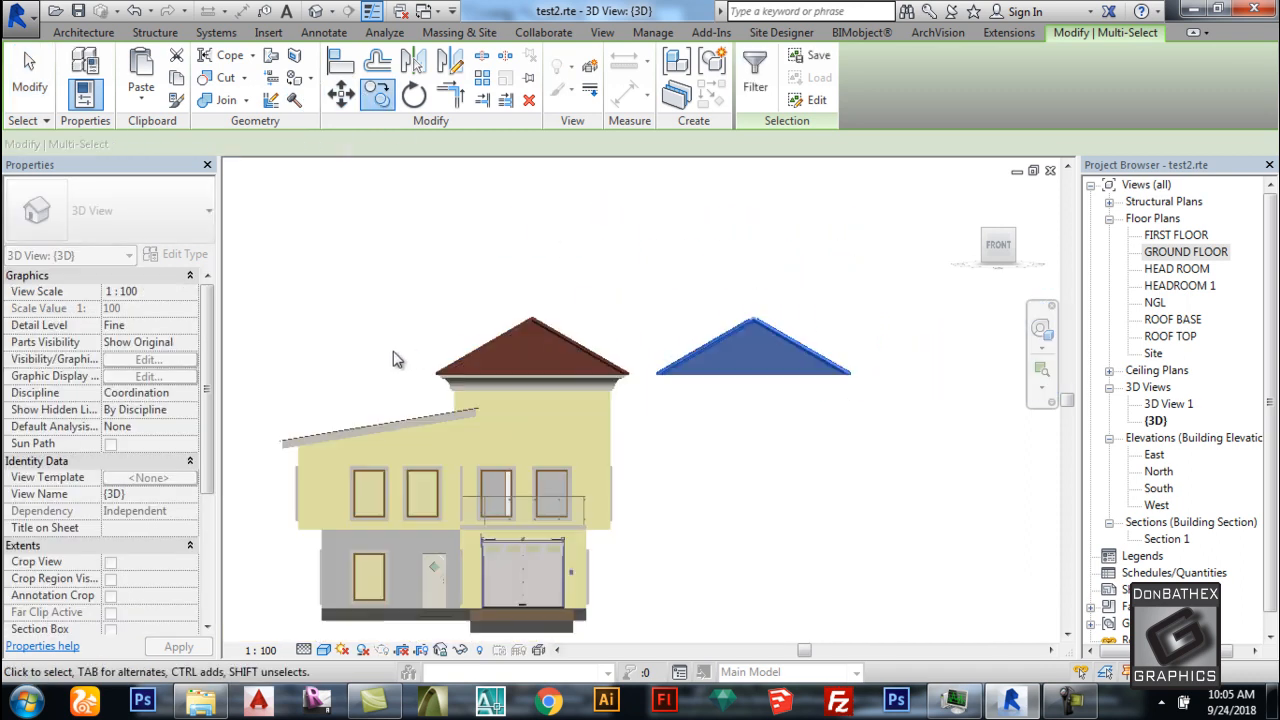
left_click(839, 292)
Delete the ridge cap strips from the copied hip roof beside the house.
middle_click_drag(861, 334, 760, 410, "shift")
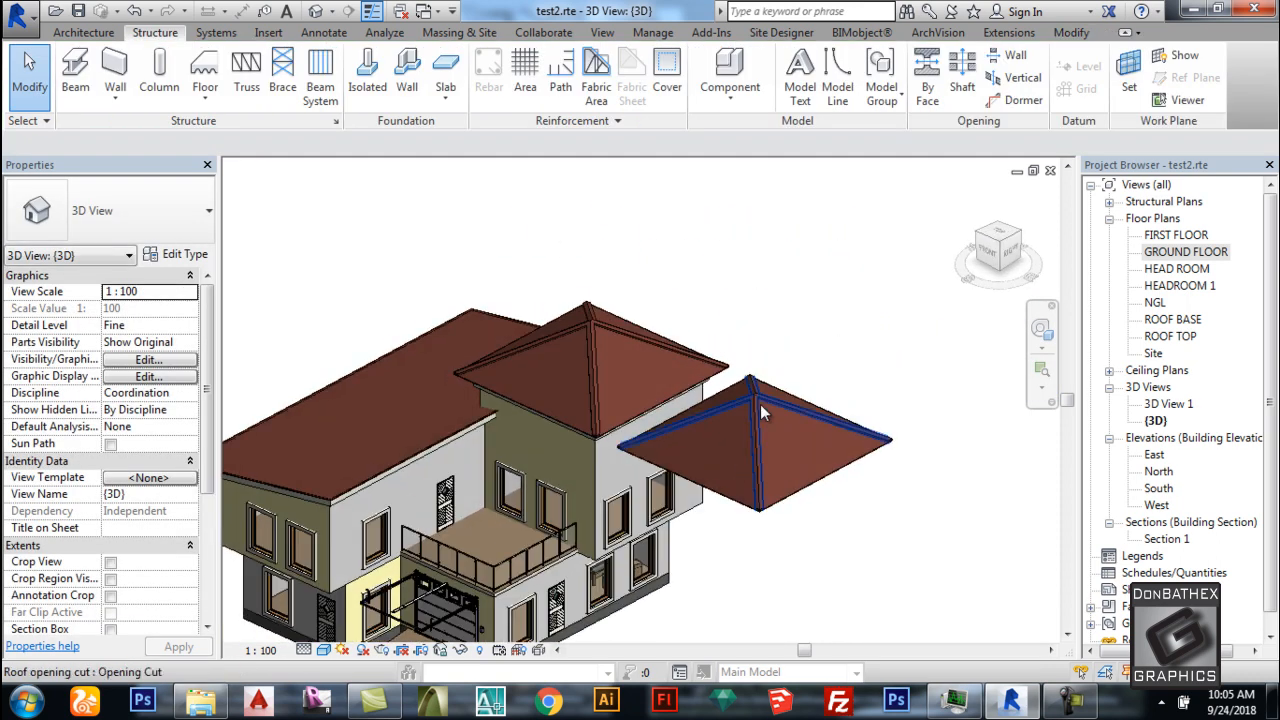
scroll(755, 399, "up", 5)
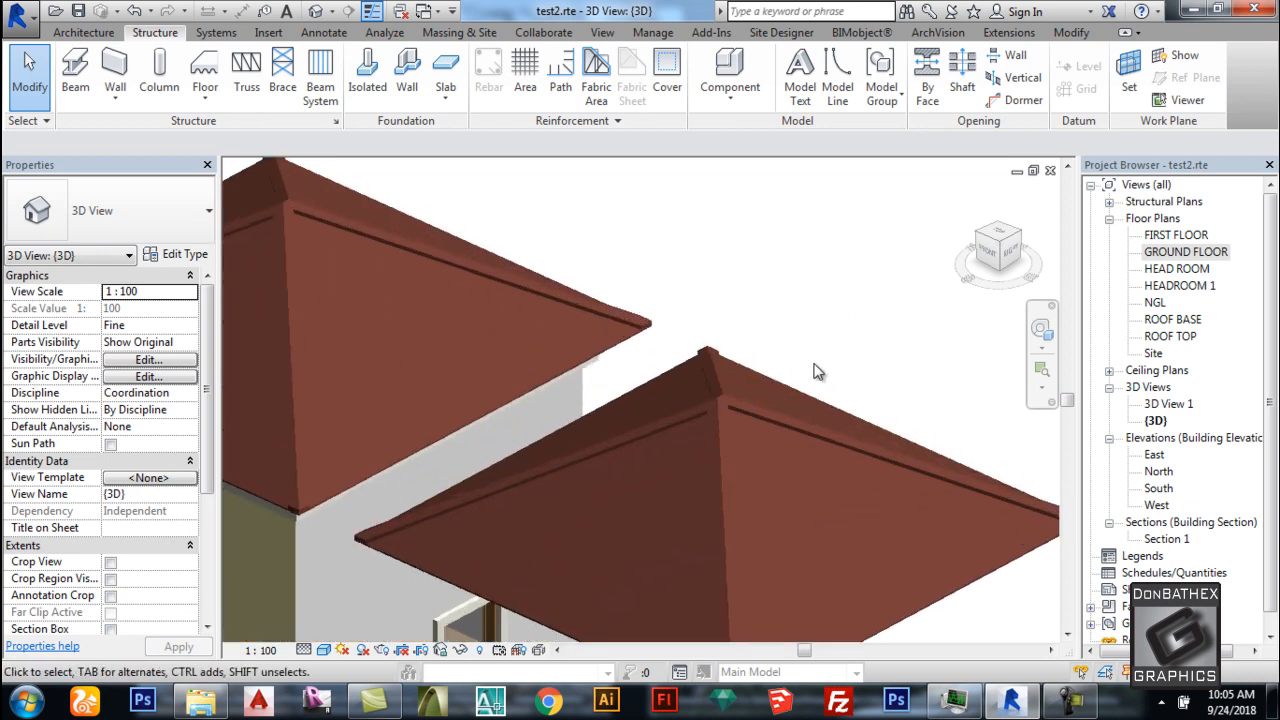
left_click(720, 401)
key("Delete")
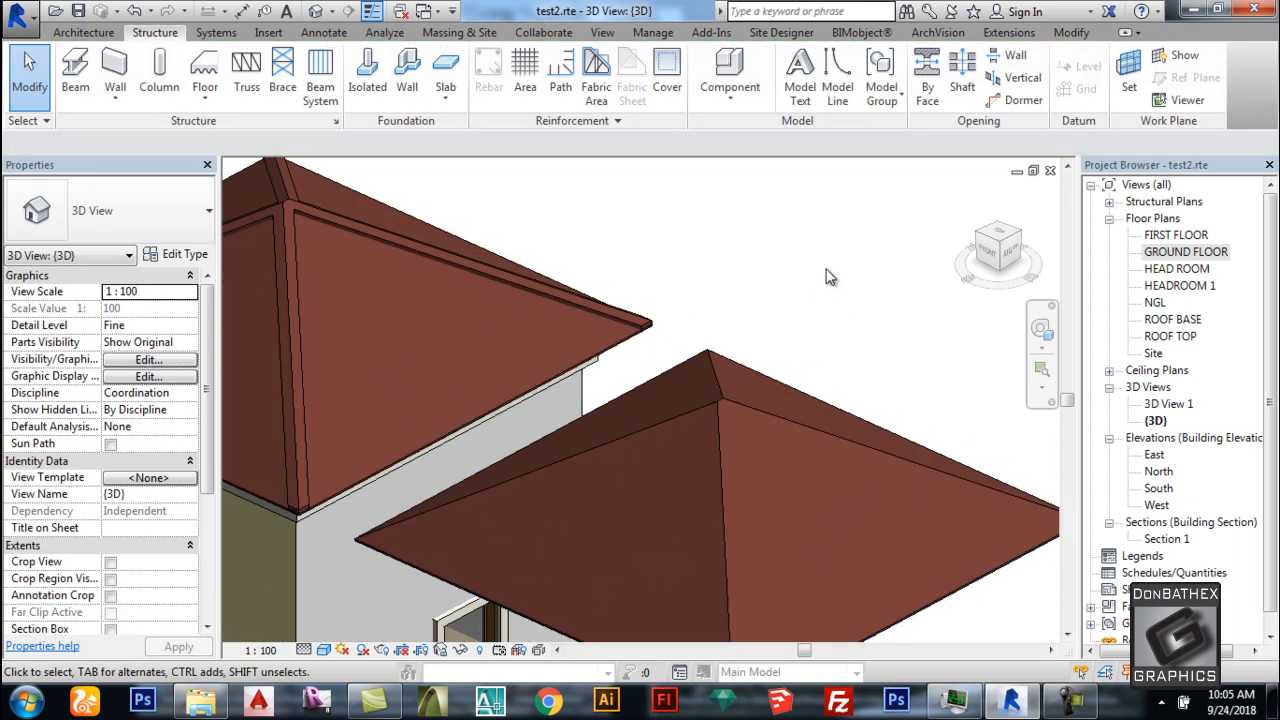
Edit the copied roof's footprint in the Site plan and draw a 6300 mm boundary line at 45° from its southwest corner.
scroll(829, 275, "down", 2)
left_click(751, 402)
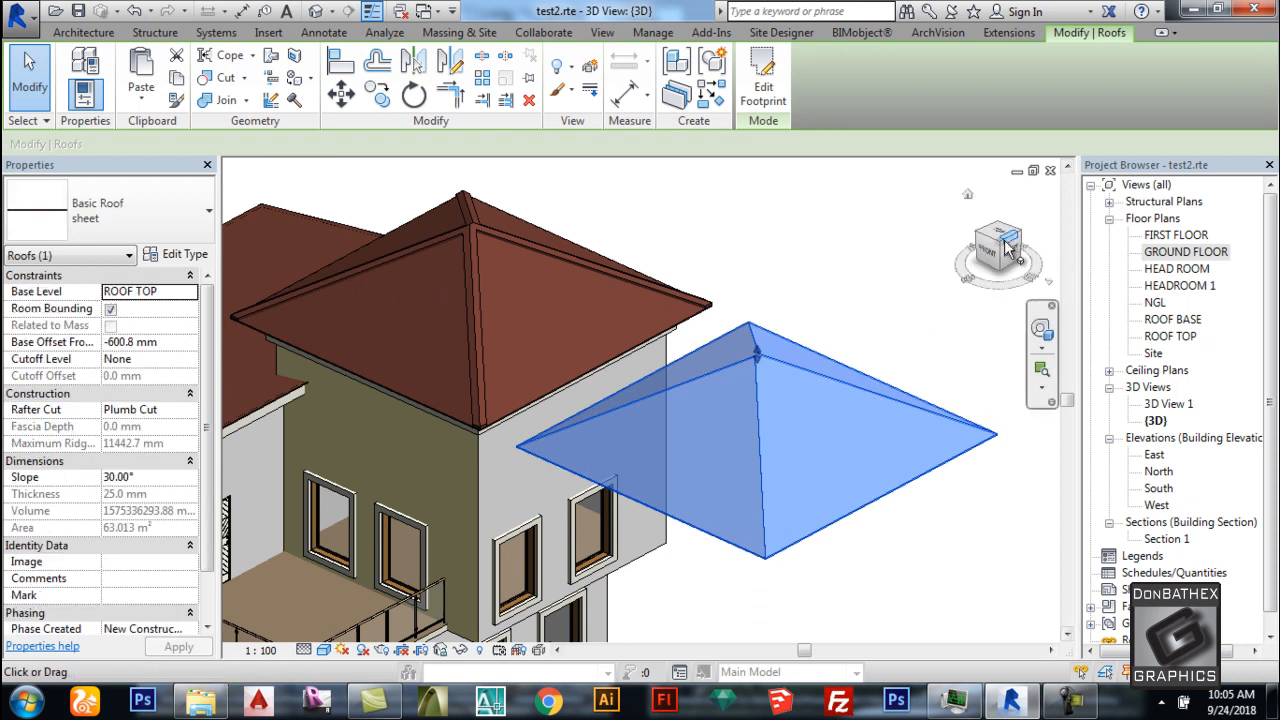
double_click(1152, 354)
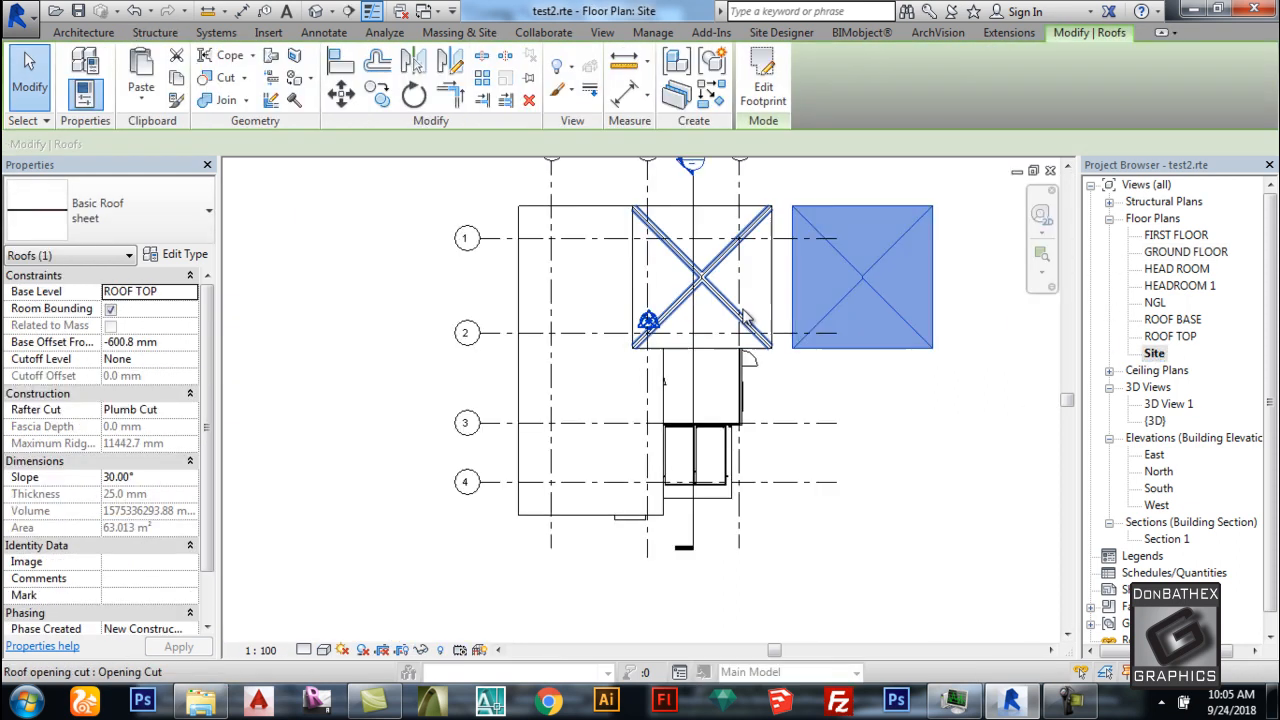
left_click(760, 90)
scroll(1000, 290, "up", 3)
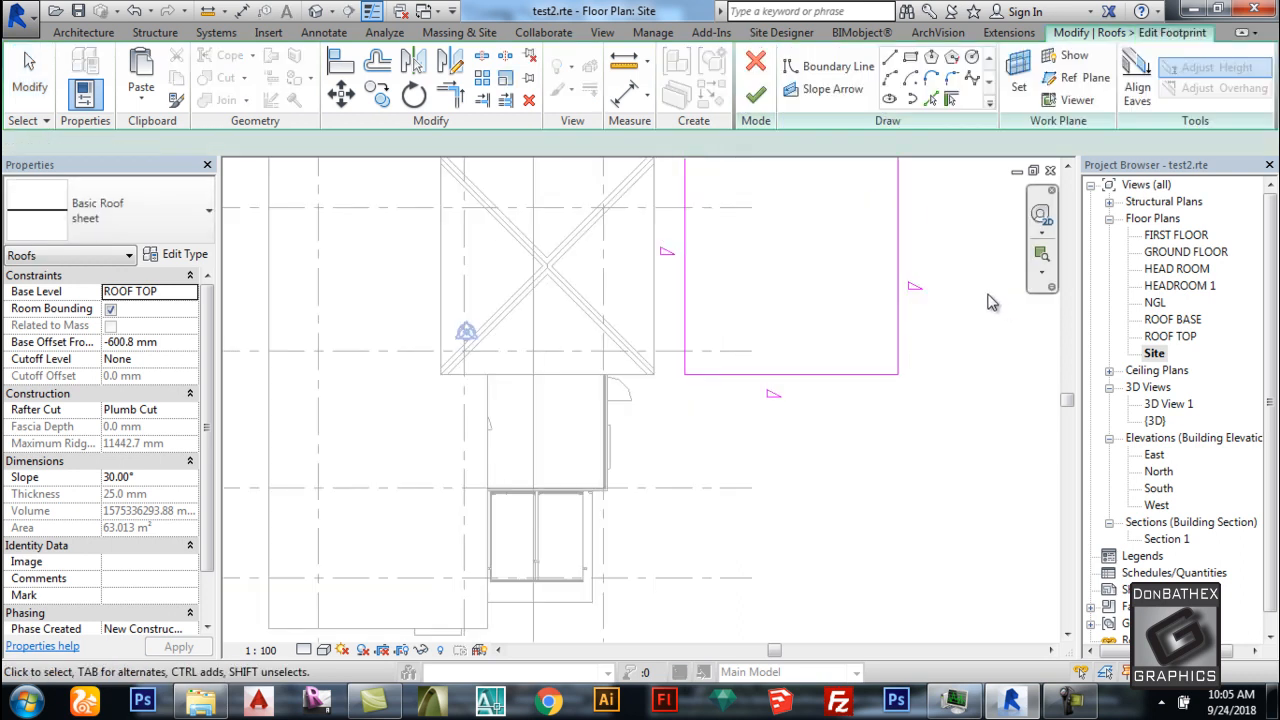
left_click(892, 59)
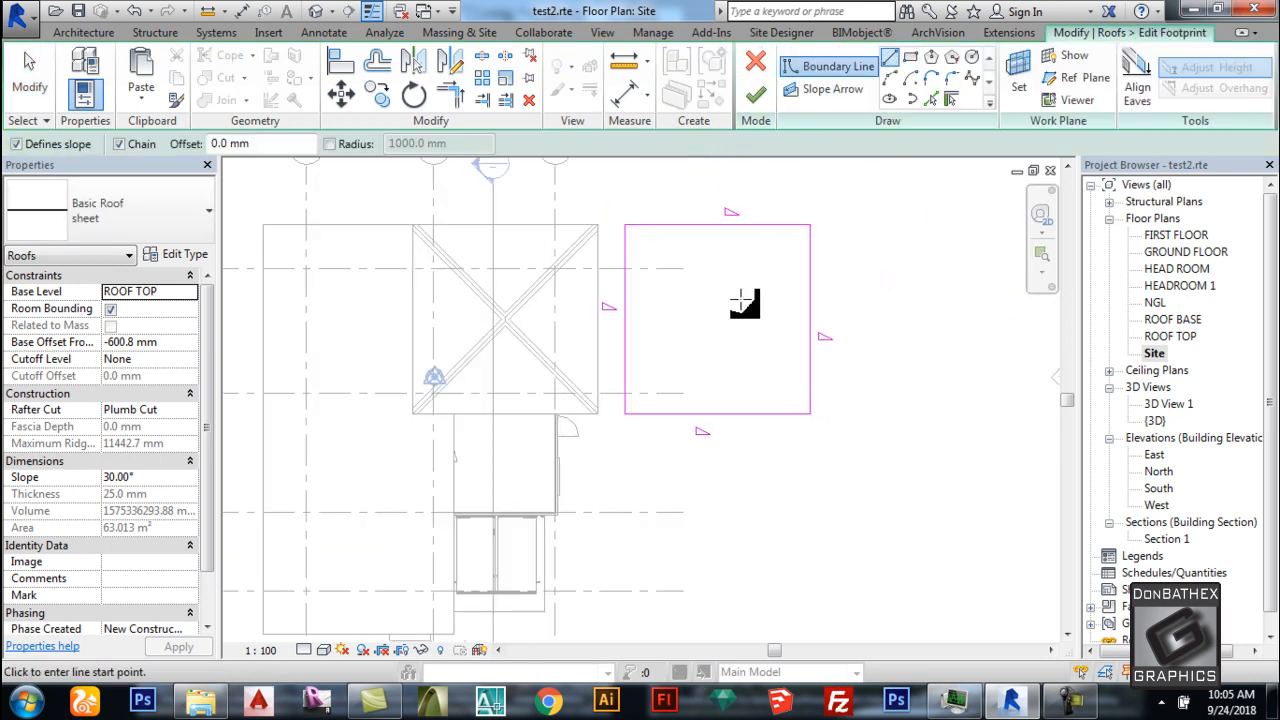
left_click(625, 412)
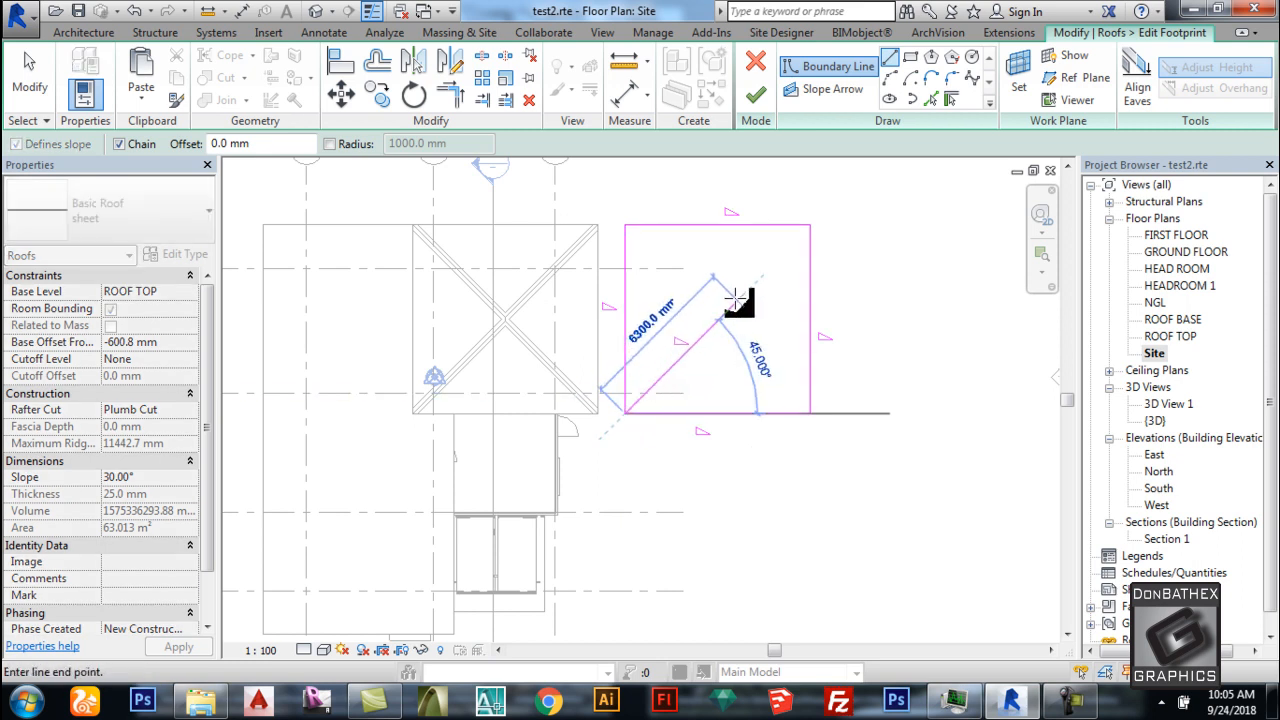
left_click(735, 298)
key("Escape")
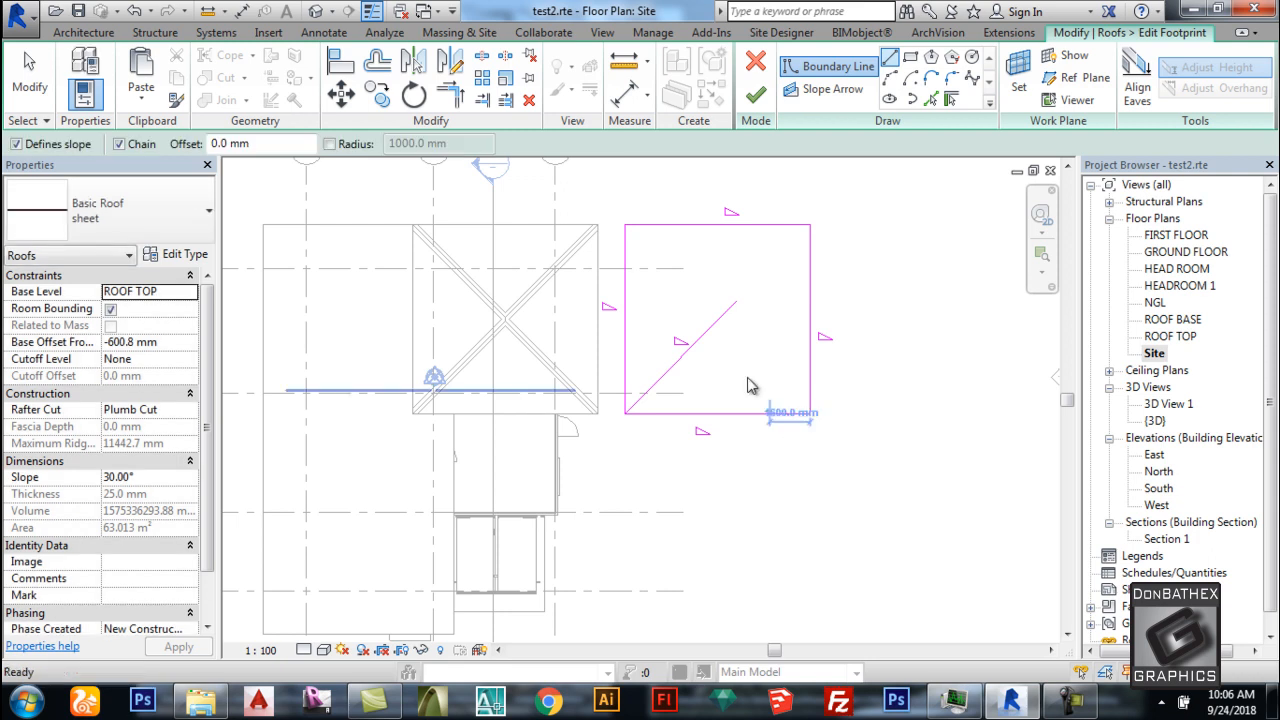
Mirror the diagonal boundary line about a vertical axis through the midpoint of the footprint's south edge.
key("Escape")
left_click(718, 319)
left_click(450, 62)
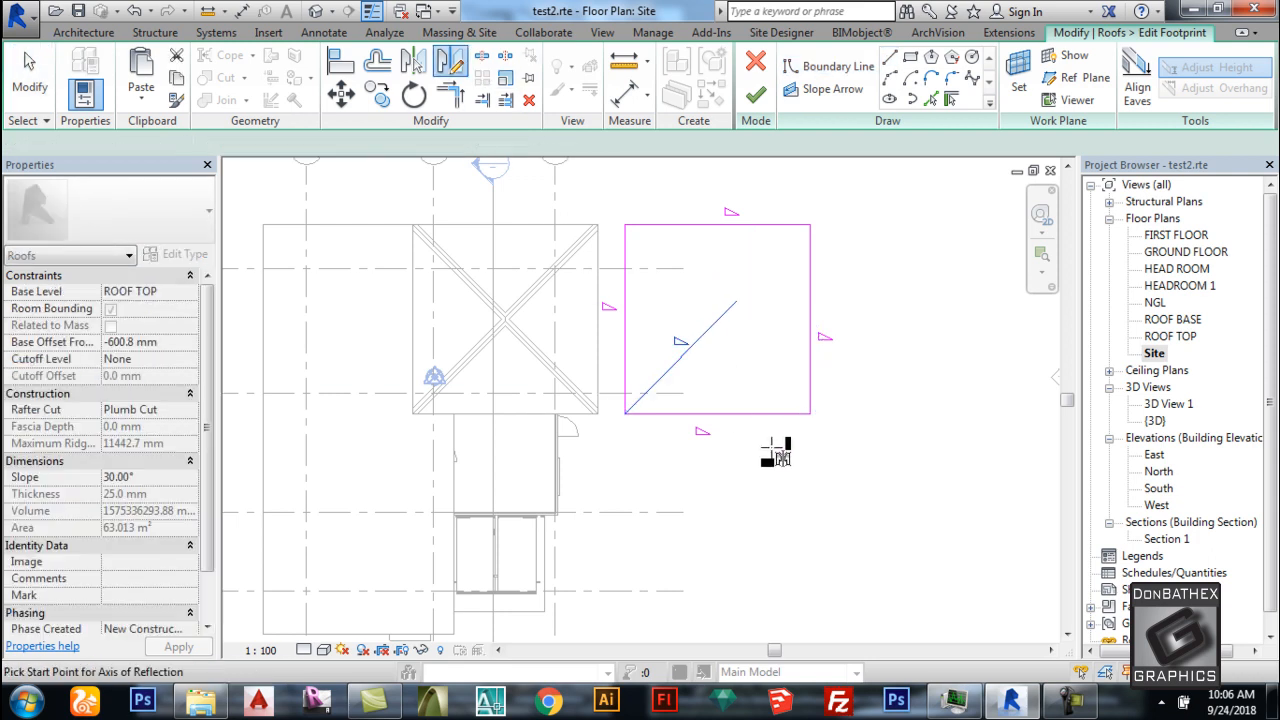
left_click(714, 420)
left_click(725, 388)
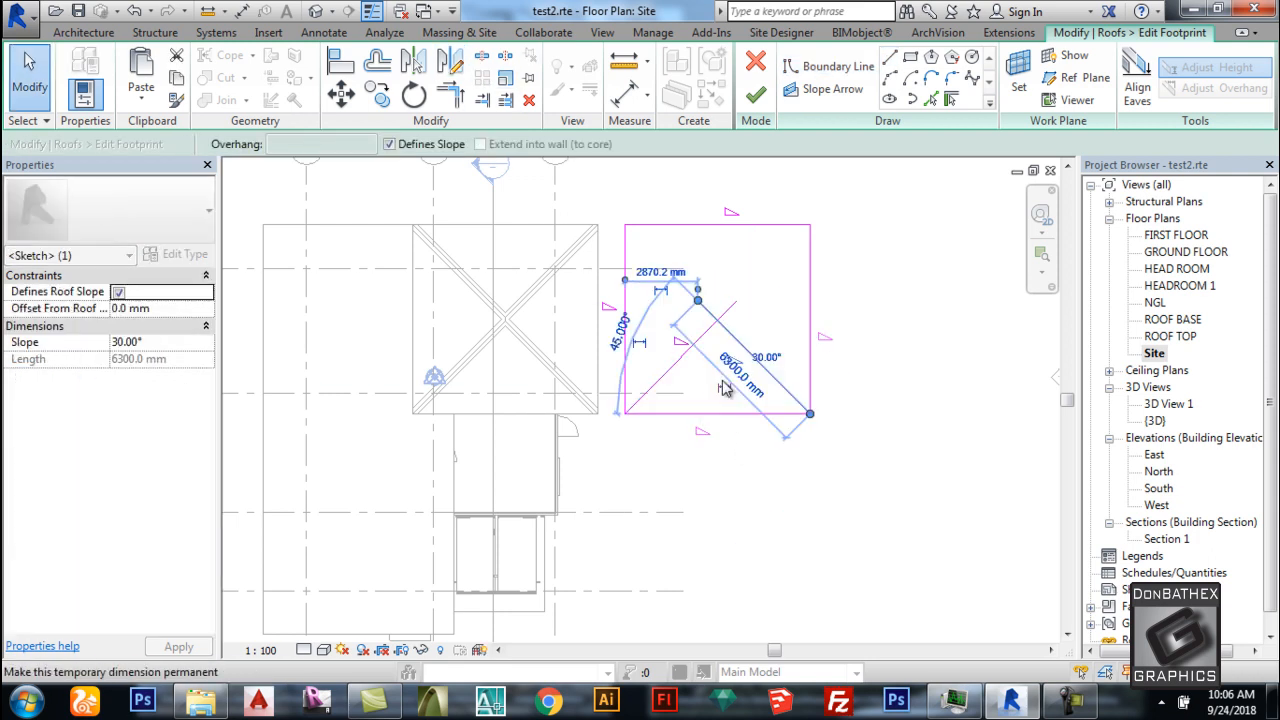
key("Escape")
Trim the two diagonal boundary lines to a corner at the roof centre and delete the footprint's south edge.
left_click(450, 94)
left_click(713, 337)
left_click(741, 343)
key("Escape")
left_click(740, 413)
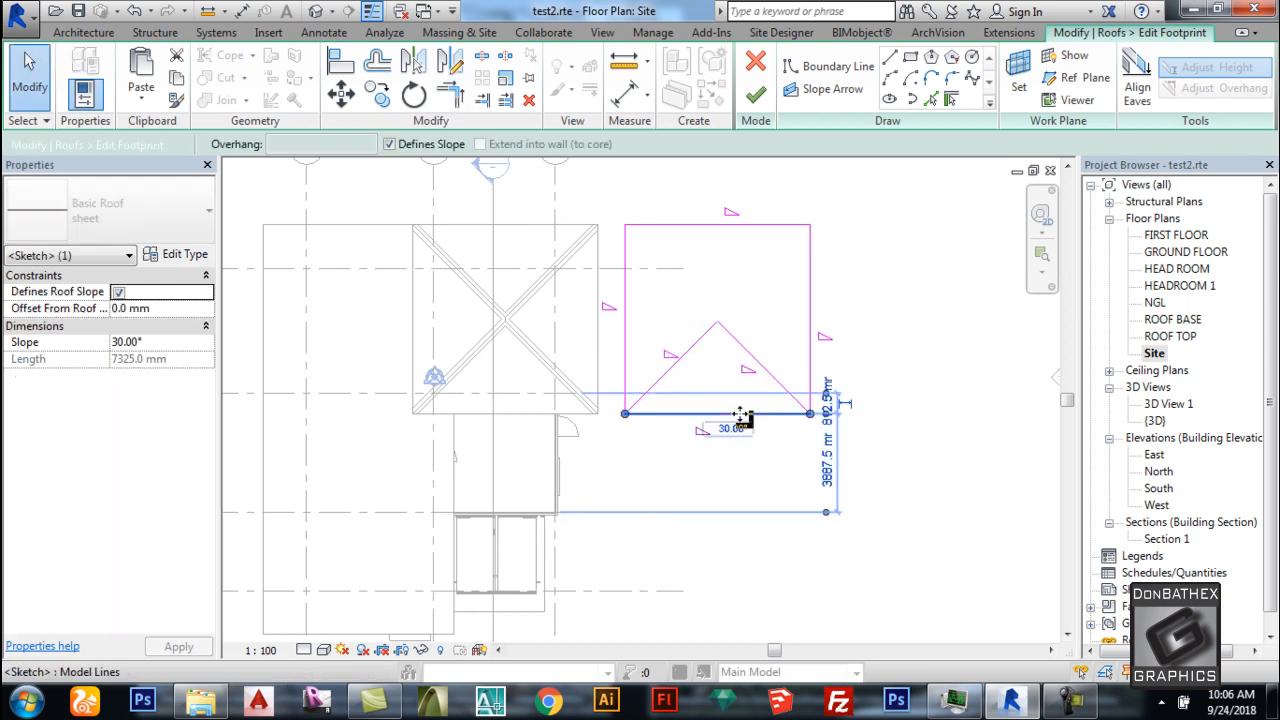
key("Delete")
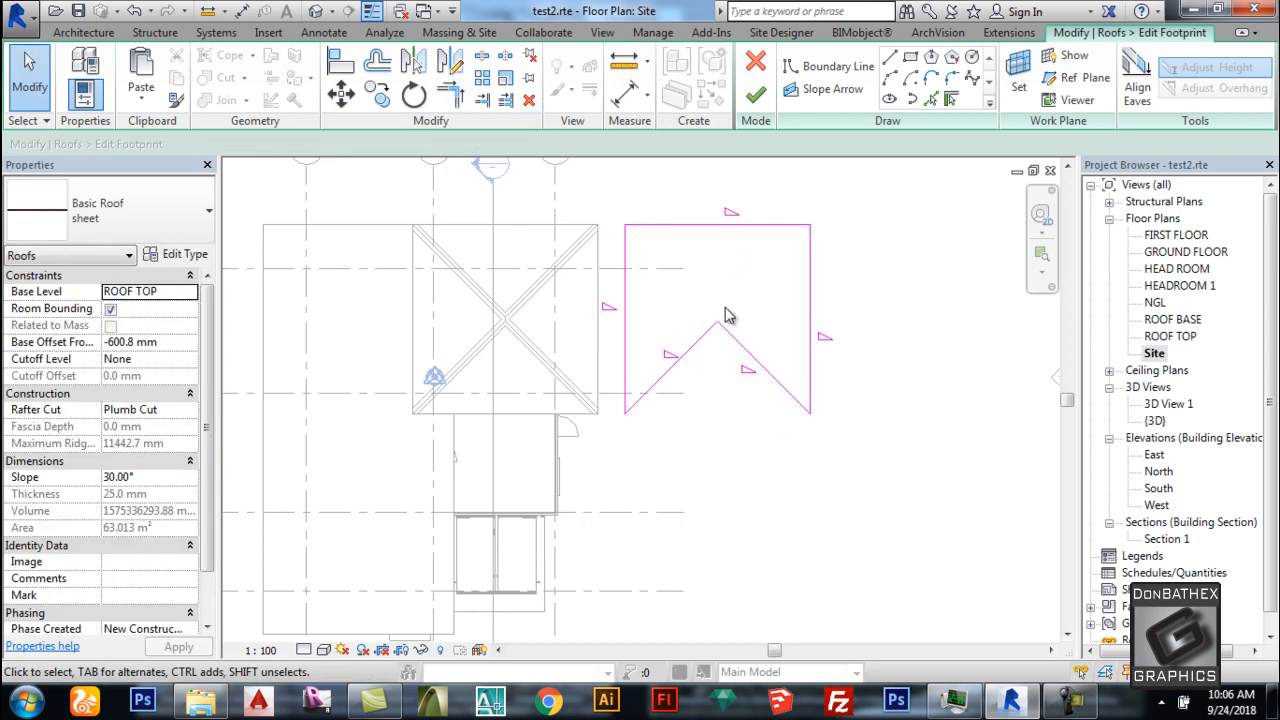
Turn off Defines Slope for both diagonal boundary lines and finish the copied roof's footprint.
key("Tab")
left_click(677, 354)
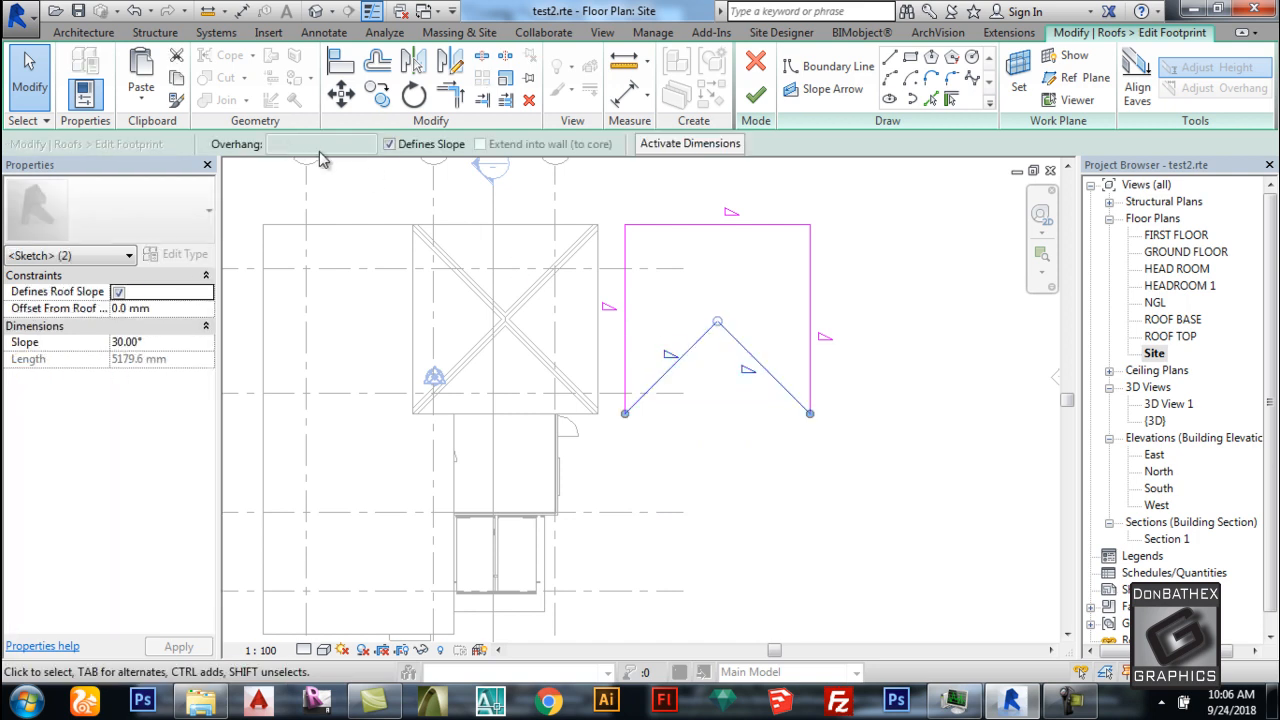
left_click(882, 300)
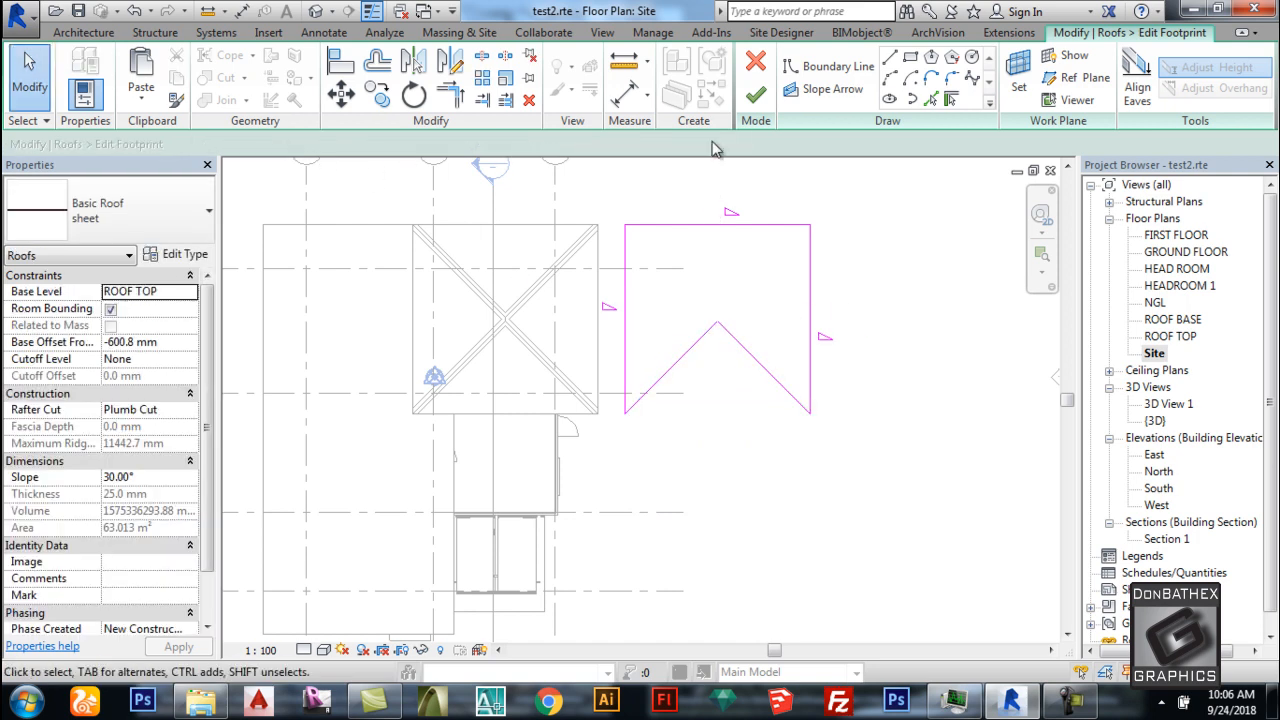
left_click(755, 98)
scroll(660, 355, "up", 1)
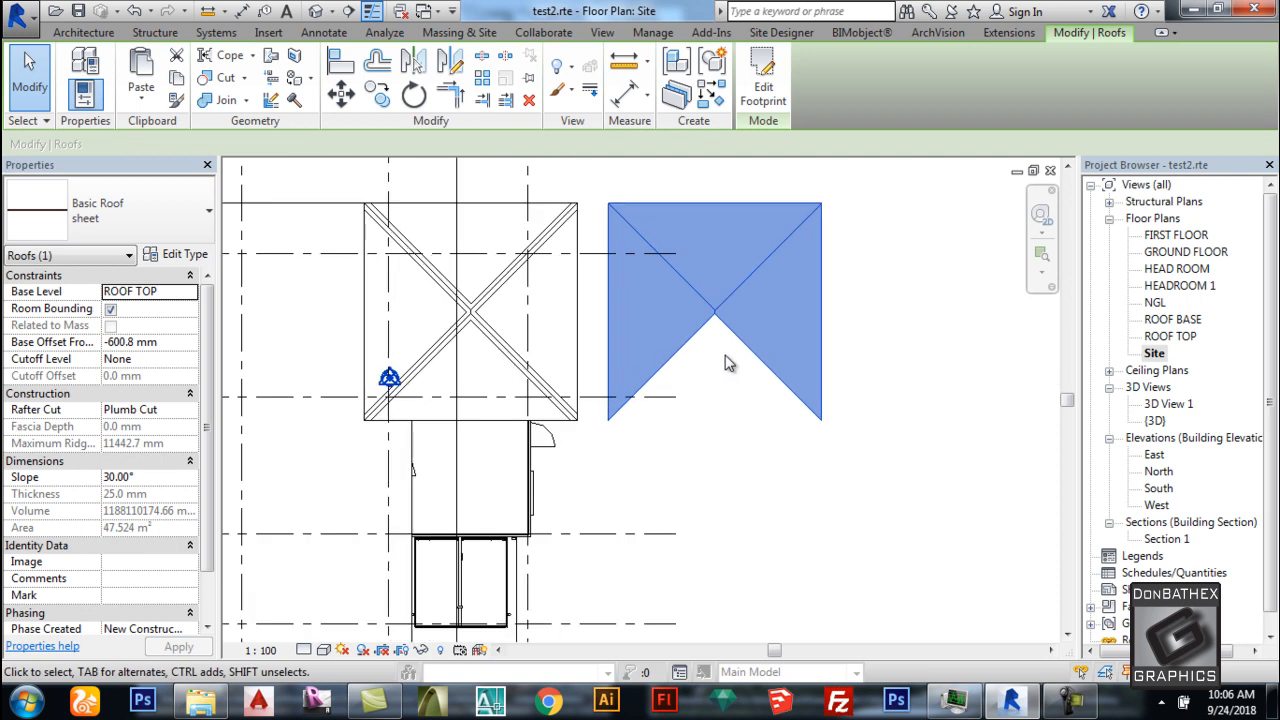
scroll(666, 357, "up", 1)
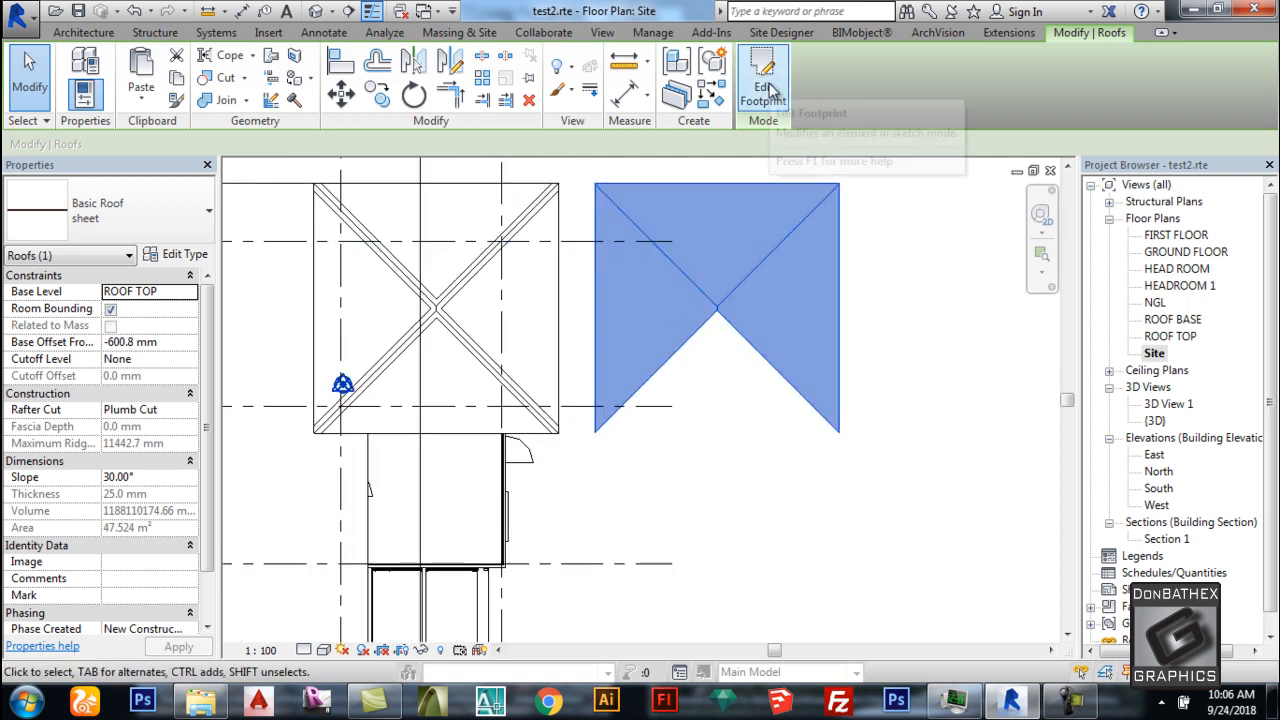
In the copied roof's footprint, draw a horizontal boundary line about 3660 mm long between the two diagonals and turn off its Defines Slope.
left_click(762, 82)
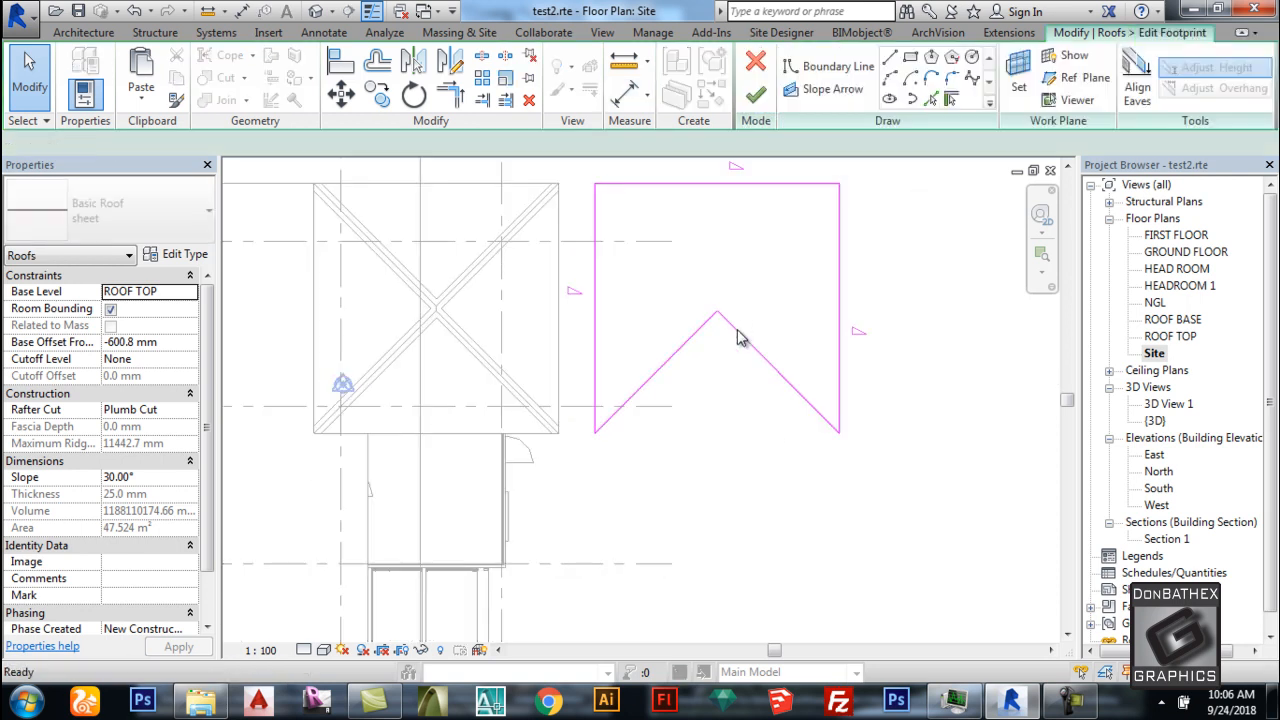
left_click(889, 60)
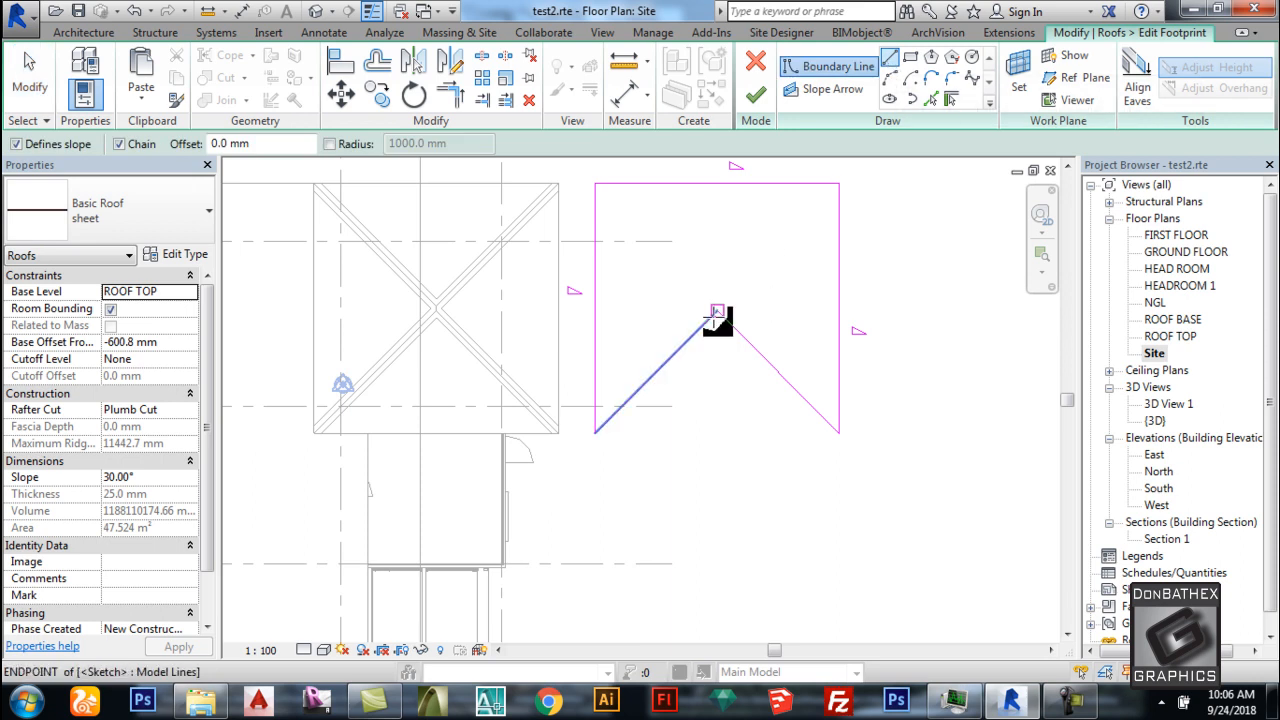
left_click(655, 372)
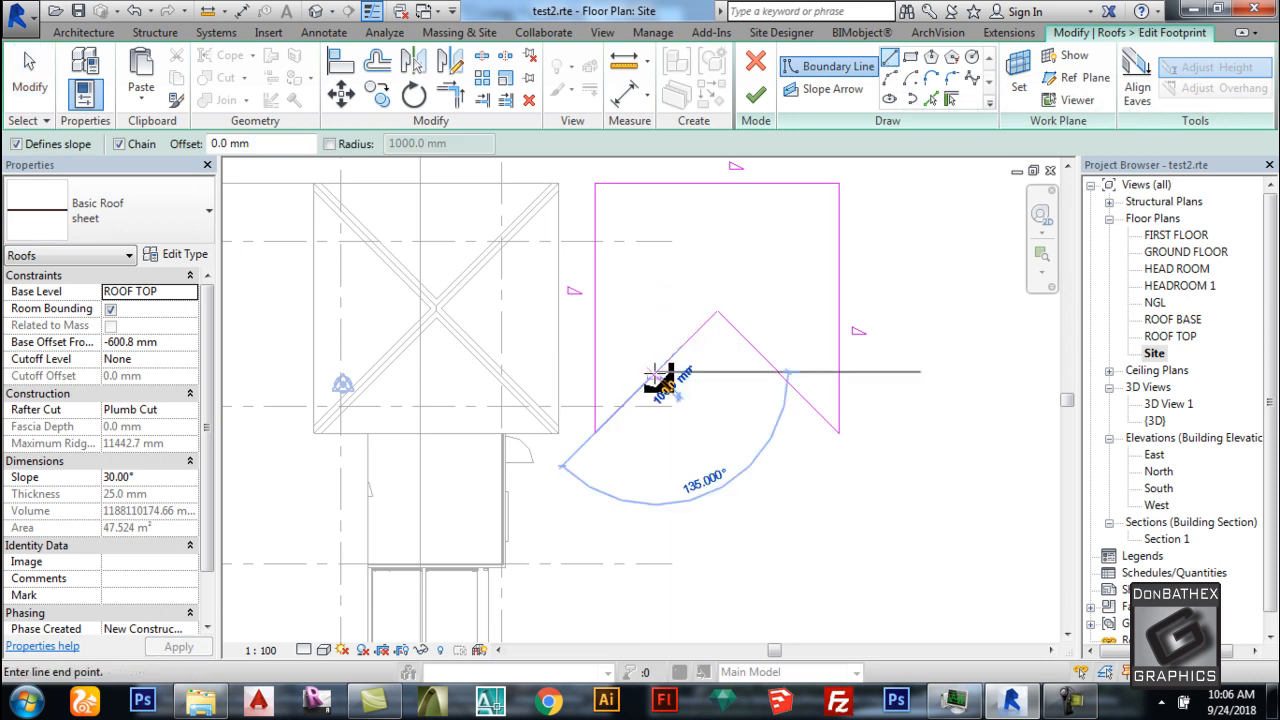
left_click(778, 372)
key("Escape")
key("Escape")
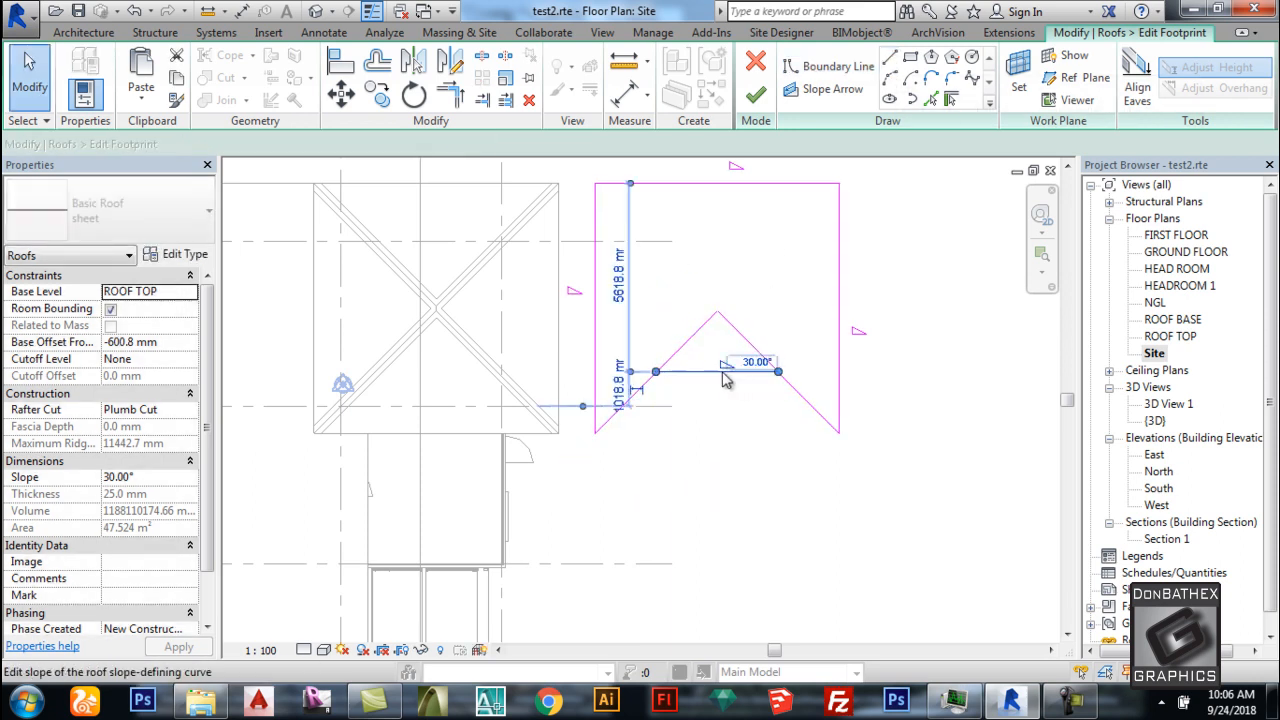
left_click(405, 146)
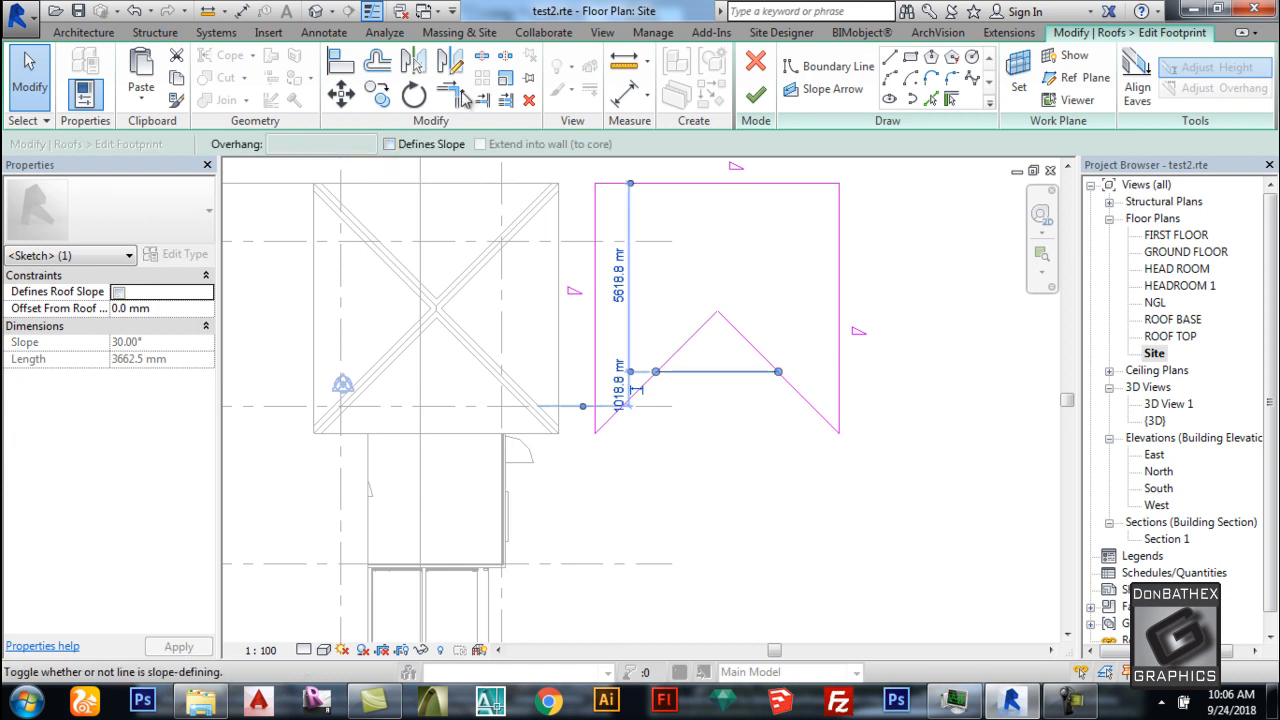
Trim both diagonals to the horizontal boundary line, removing the peak above it, and finish the copied roof's footprint.
left_click(451, 93)
left_click(755, 376)
left_click(810, 404)
left_click(757, 96)
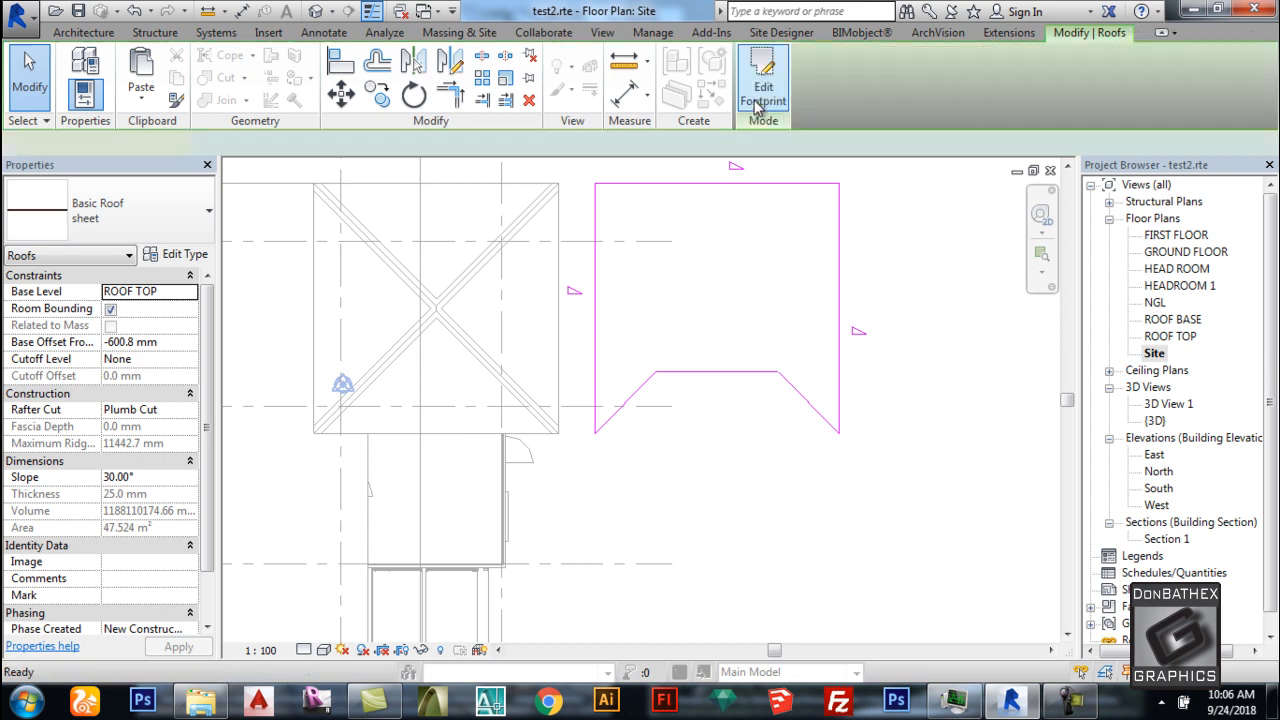
left_click(318, 11)
middle_click_drag(830, 424, 911, 407, "shift")
double_click(1157, 353)
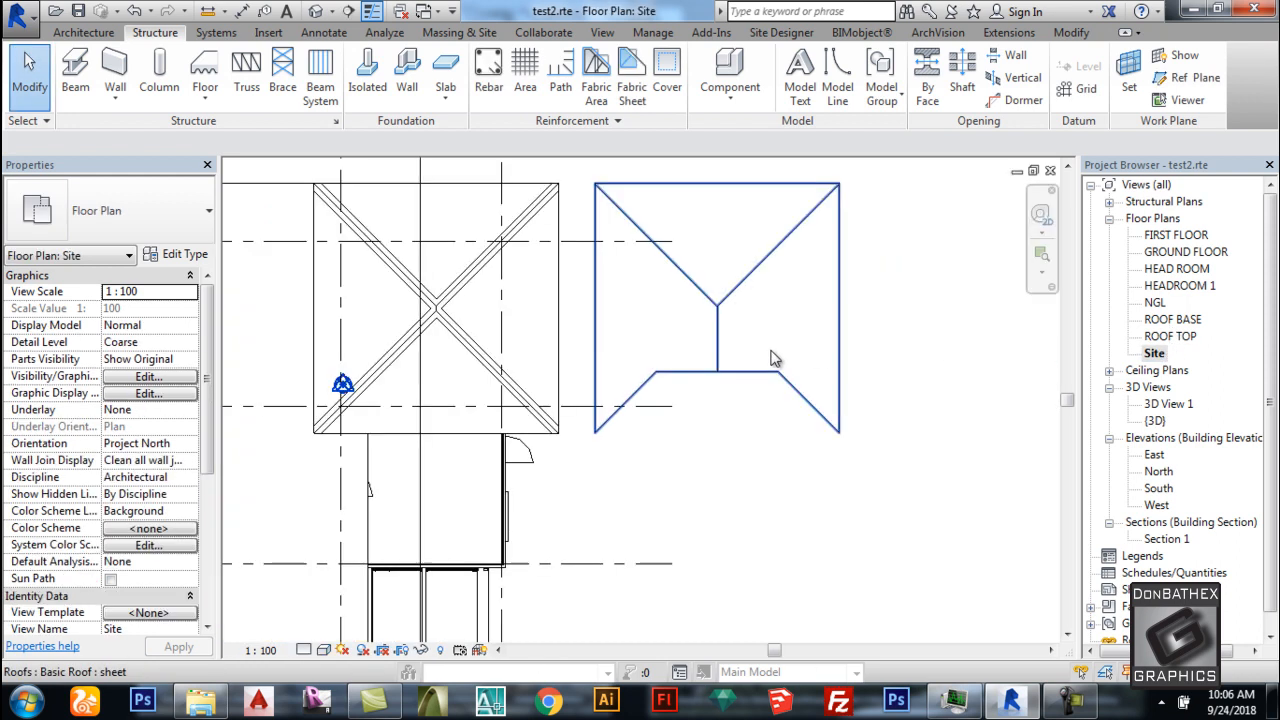
Copy the reshaped roof about 6.2 m south in the Site plan.
left_click(733, 362)
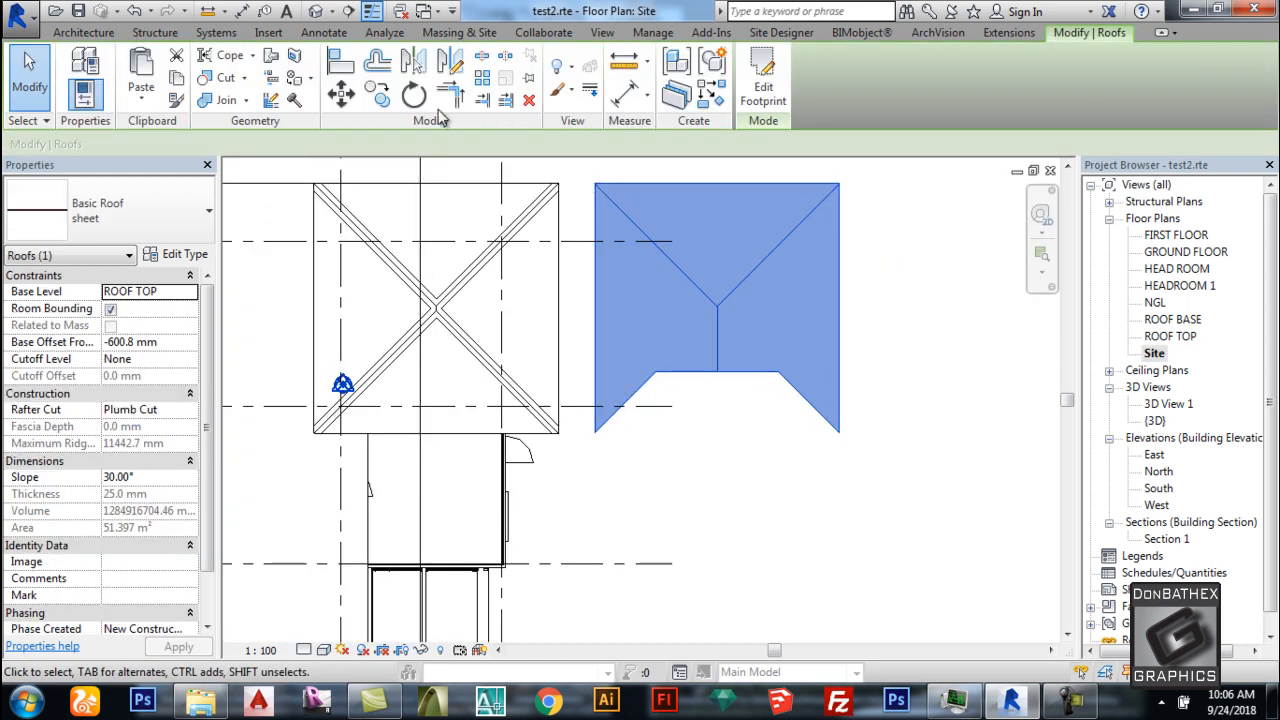
left_click(377, 93)
left_click(718, 194)
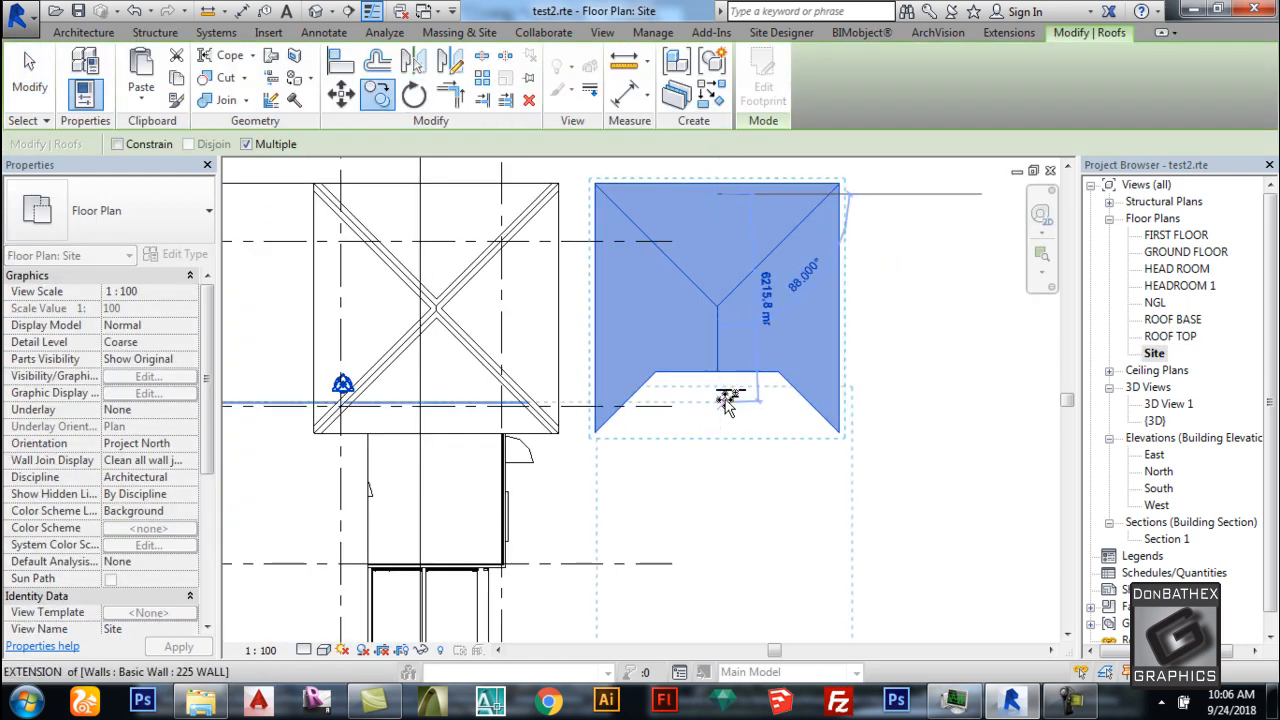
left_click(728, 409)
key("Escape")
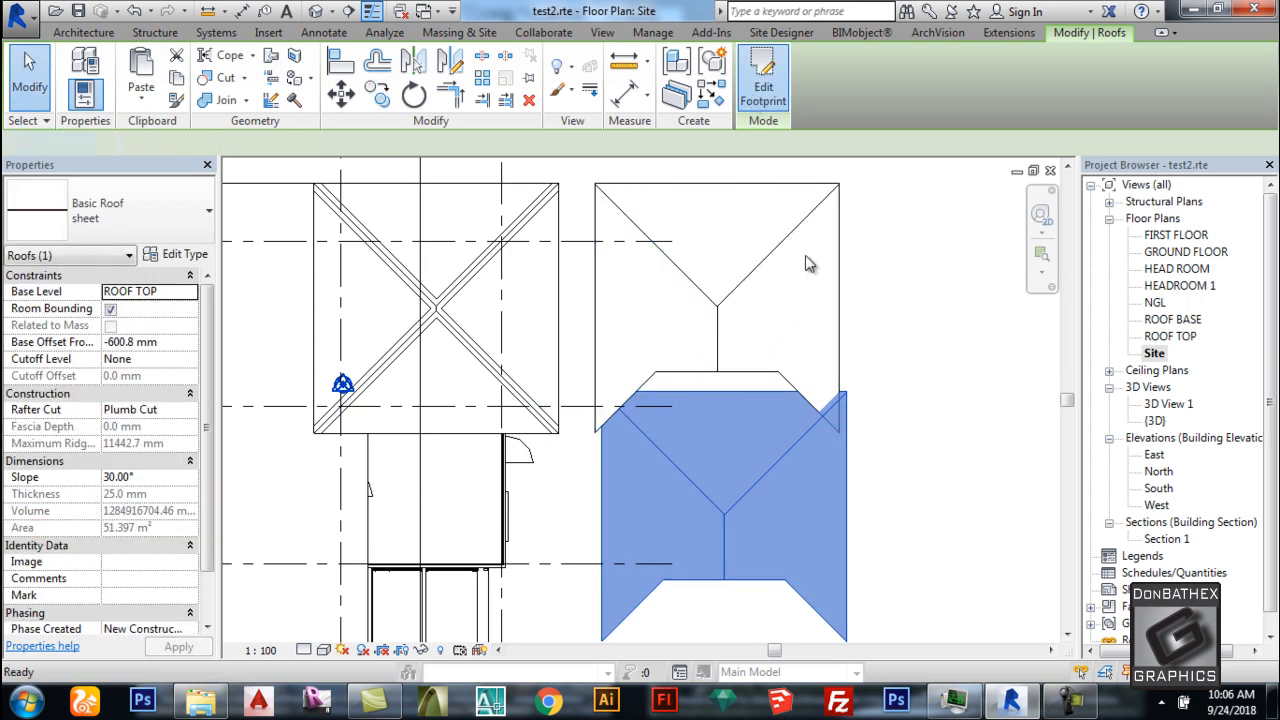
Edit the new copy's footprint and delete all of its existing boundary lines.
left_click(763, 80)
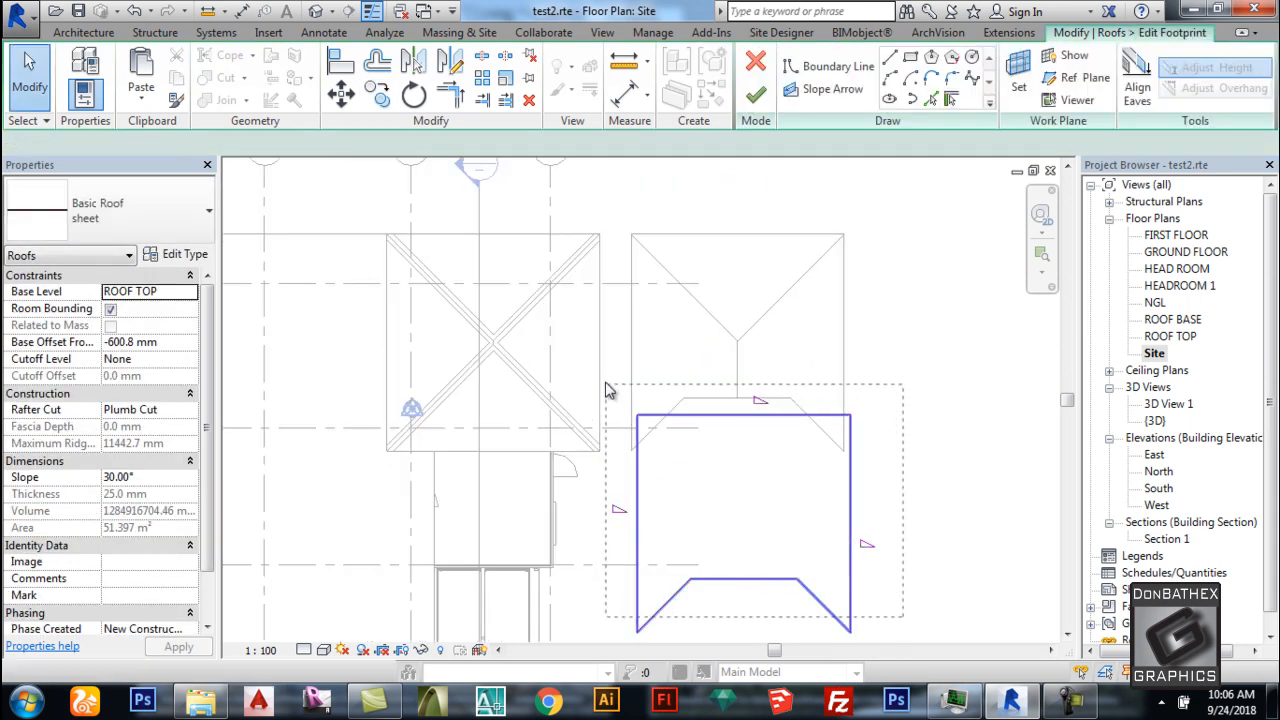
left_click_drag(605, 391, 605, 389)
left_click(530, 102)
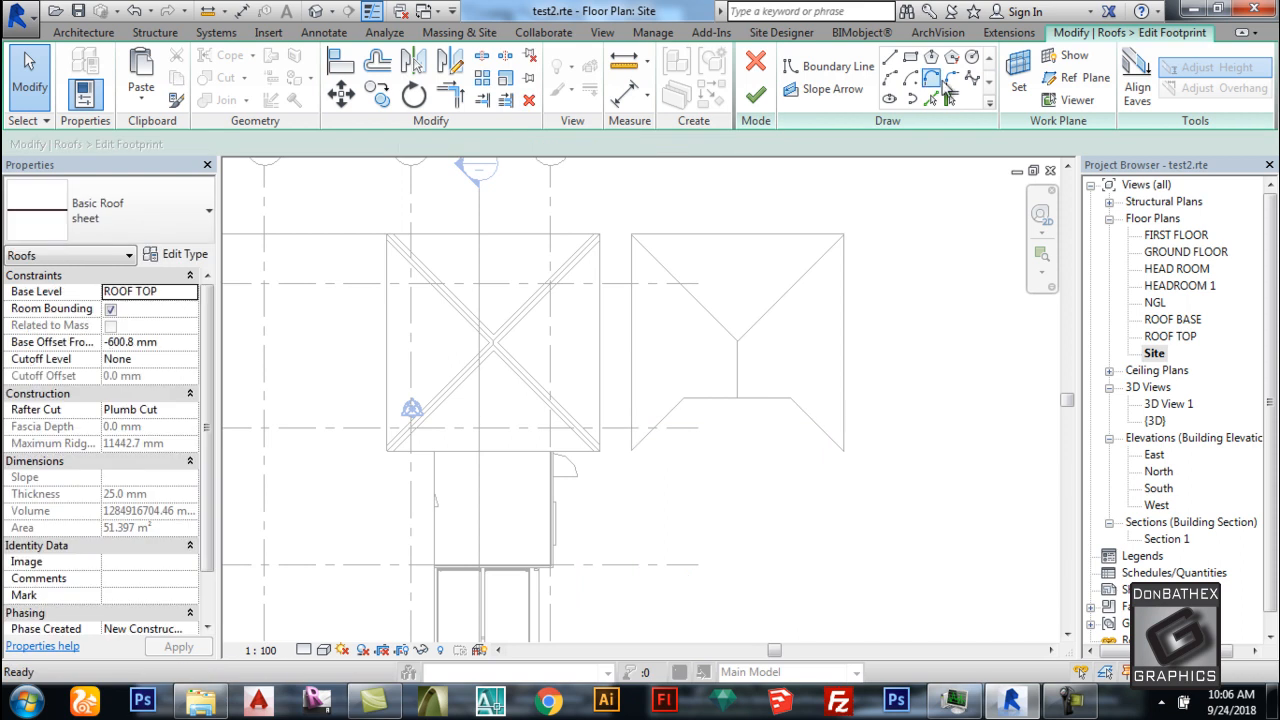
Draw a closed trapezoidal boundary filling the first reshaped roof's south recess, with a 7325 mm edge between its two southern corners.
left_click(891, 60)
left_click(632, 450)
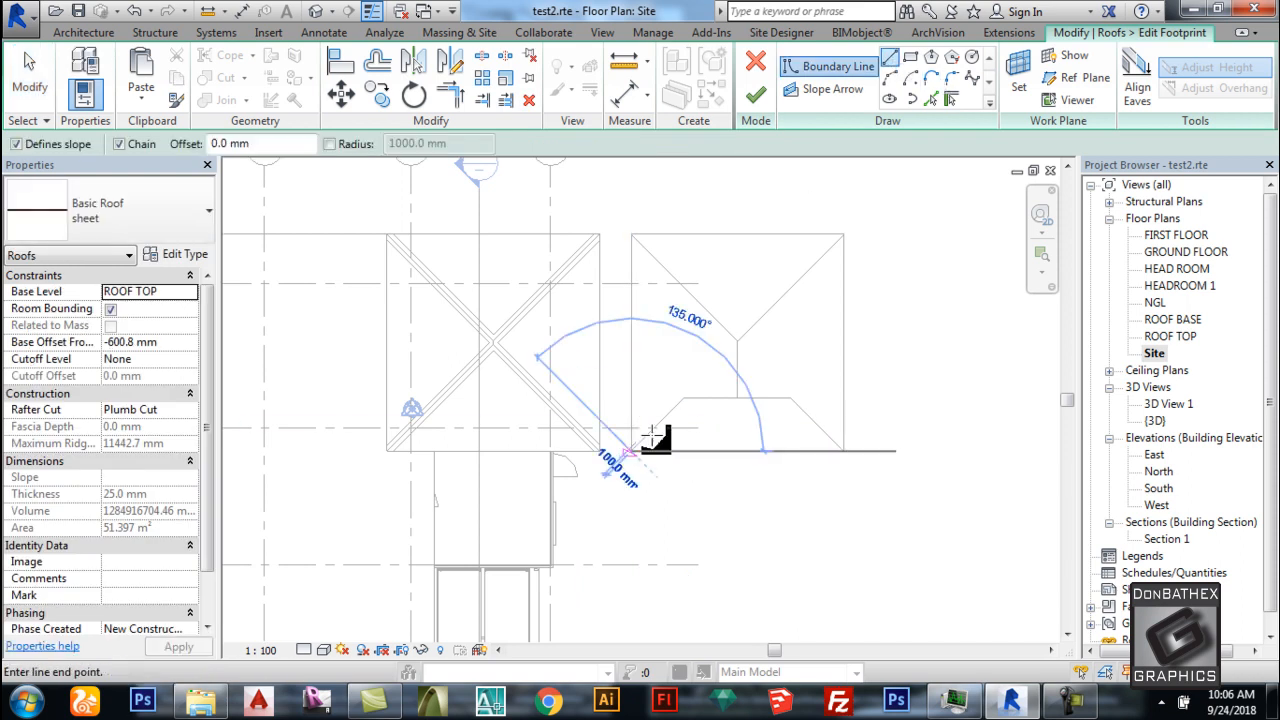
left_click(684, 399)
left_click(791, 399)
left_click(843, 450)
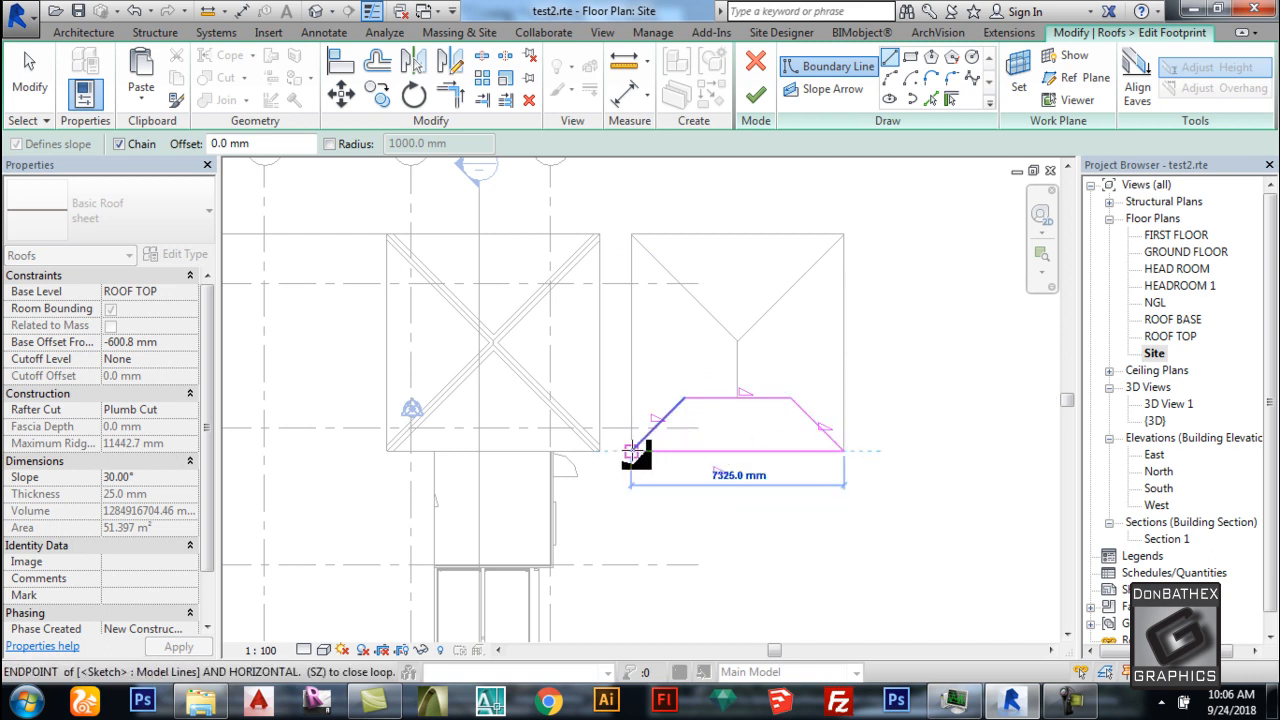
left_click(632, 450)
key("Escape")
key("Escape")
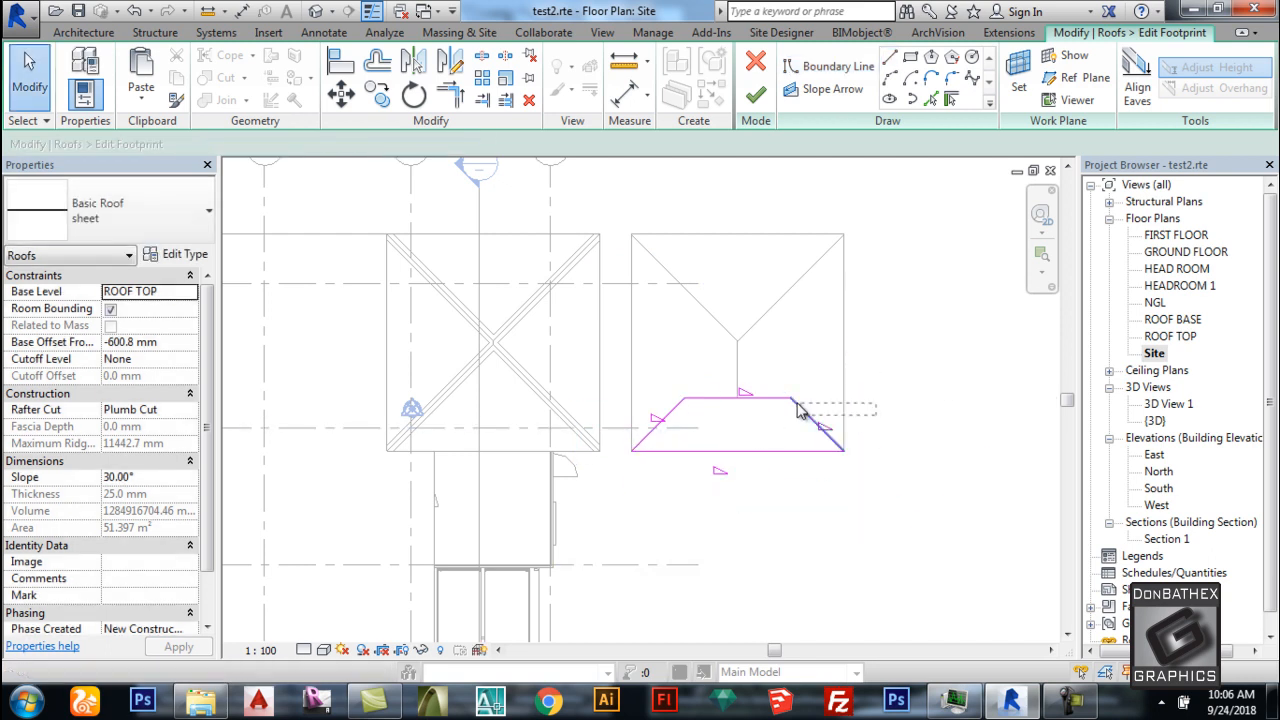
Turn off Defines Slope for the trapezoid's top and two diagonal edges and finish the footprint.
left_click_drag(650, 396, 646, 394)
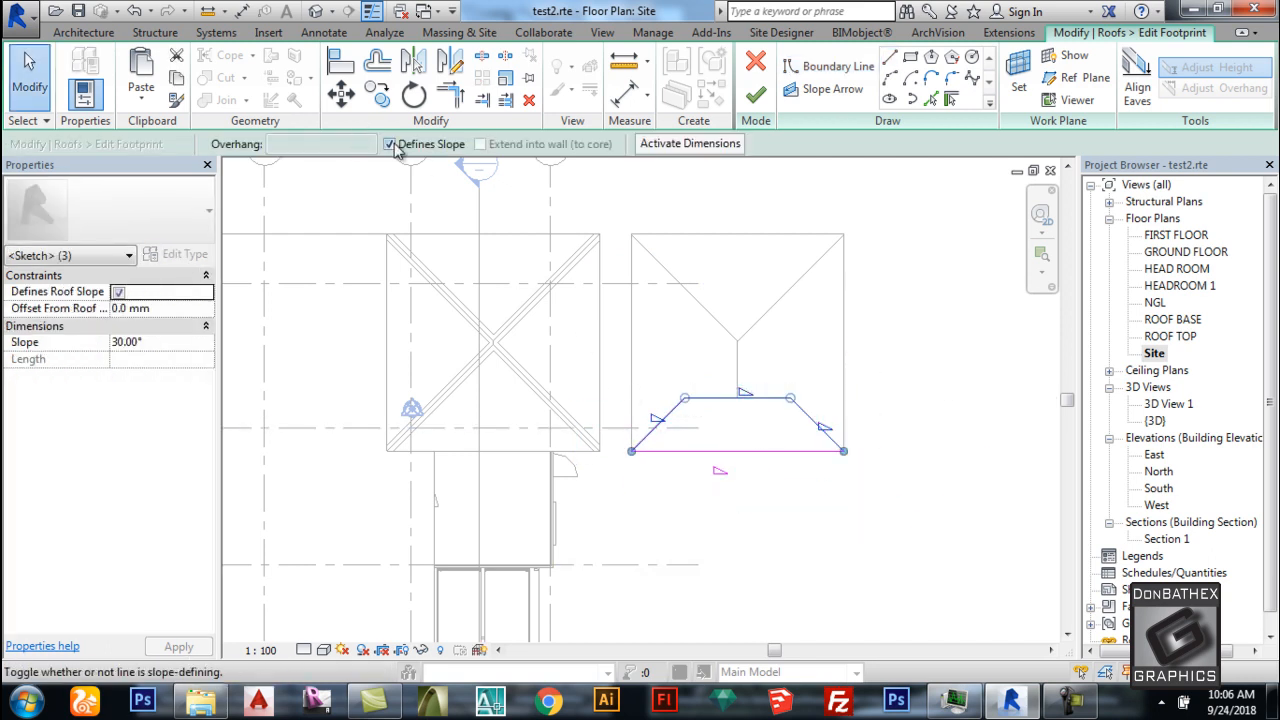
left_click(755, 442)
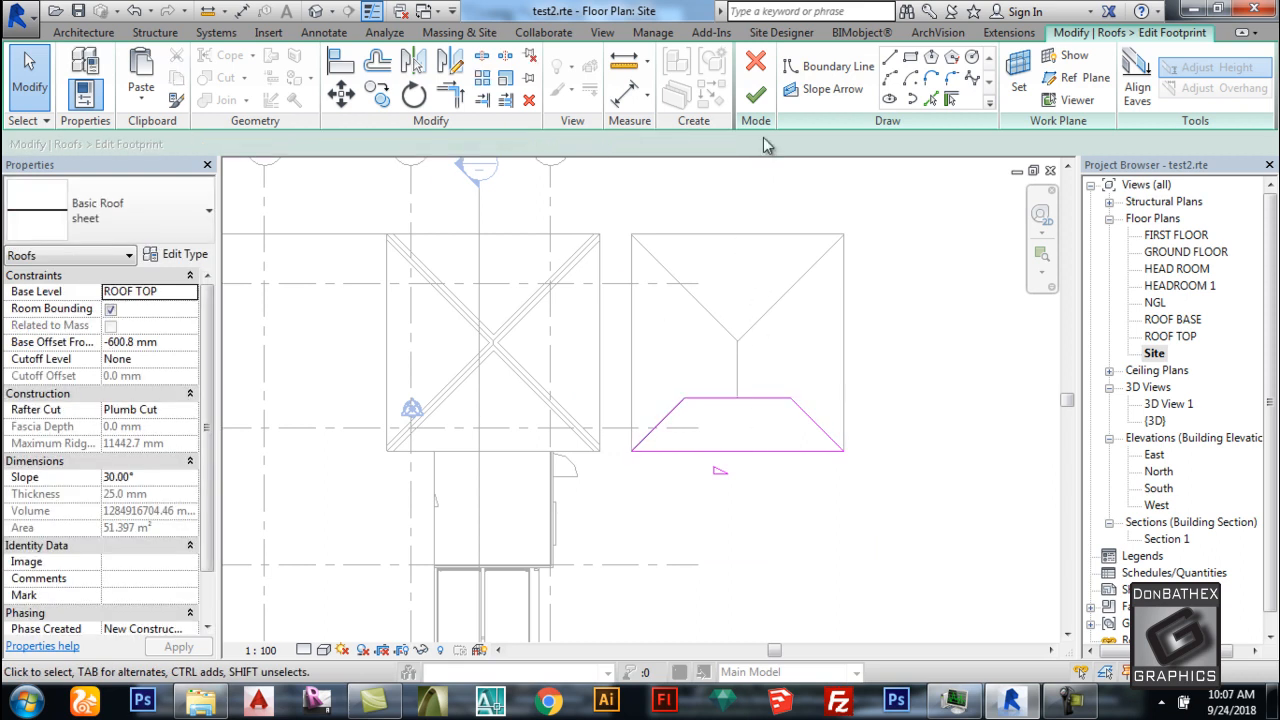
left_click(756, 96)
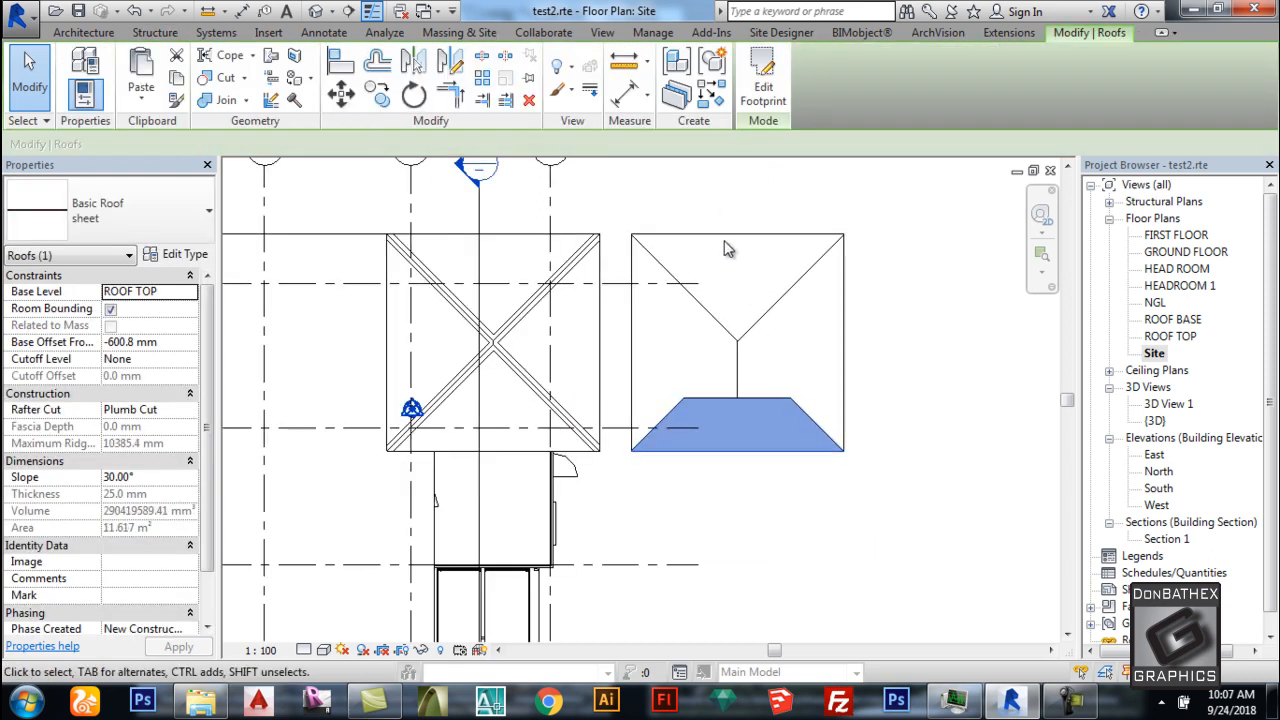
In the 3D front view, move both reshaped roof pieces onto the tower, aligning their west eave corner with the existing roof's west eave corner.
left_click(315, 12)
middle_click_drag(674, 305, 694, 429, "shift")
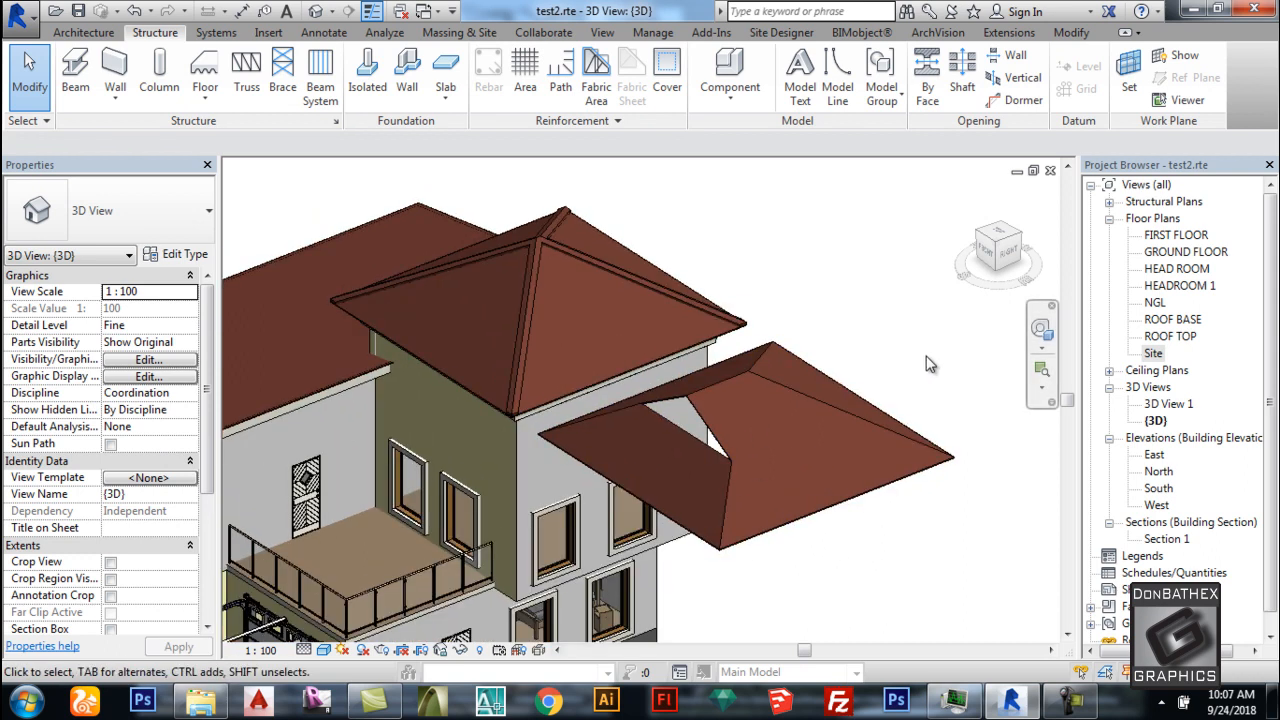
middle_click_drag(732, 454, 848, 430, "shift")
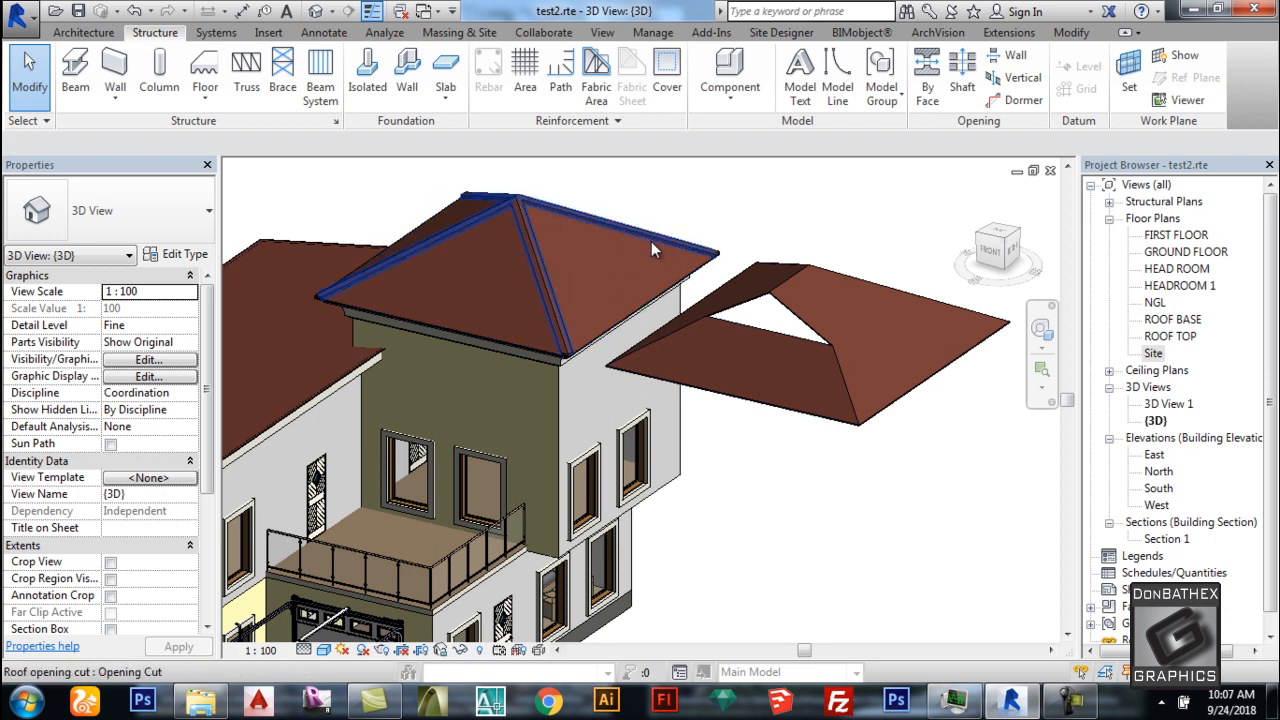
left_click(518, 207)
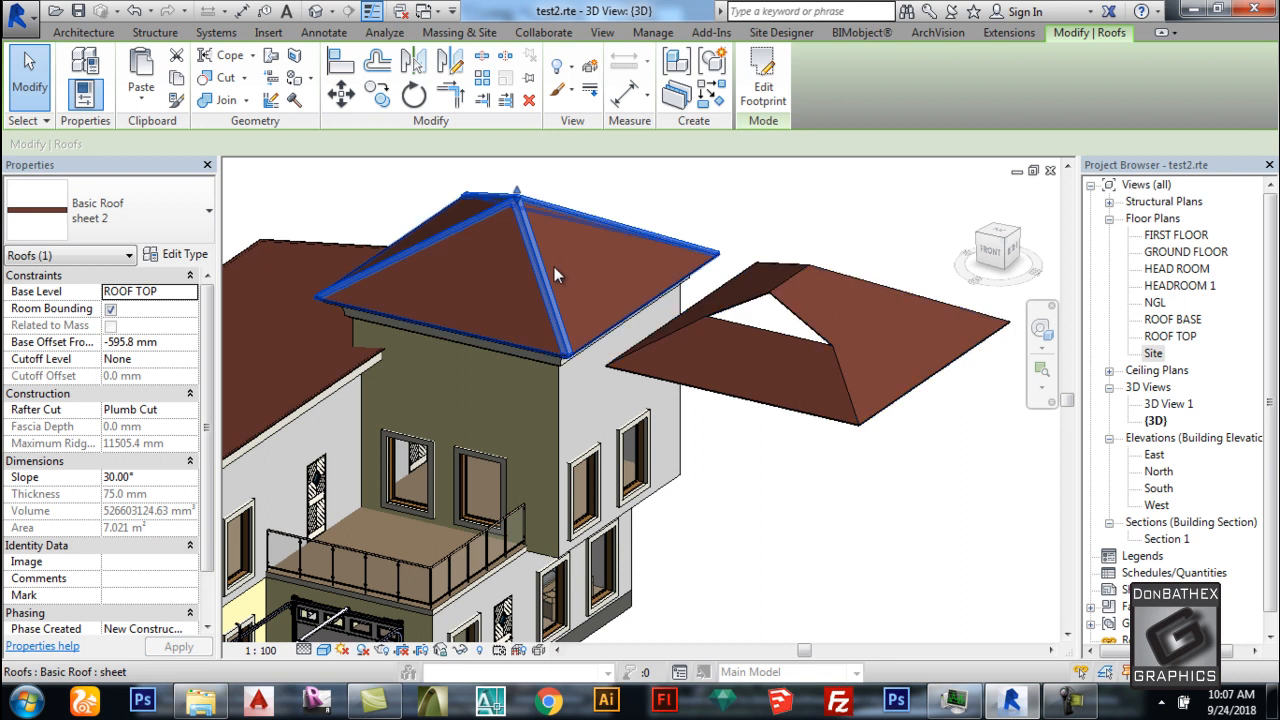
left_click(988, 314)
left_click(921, 430)
left_click_drag(882, 446, 755, 298)
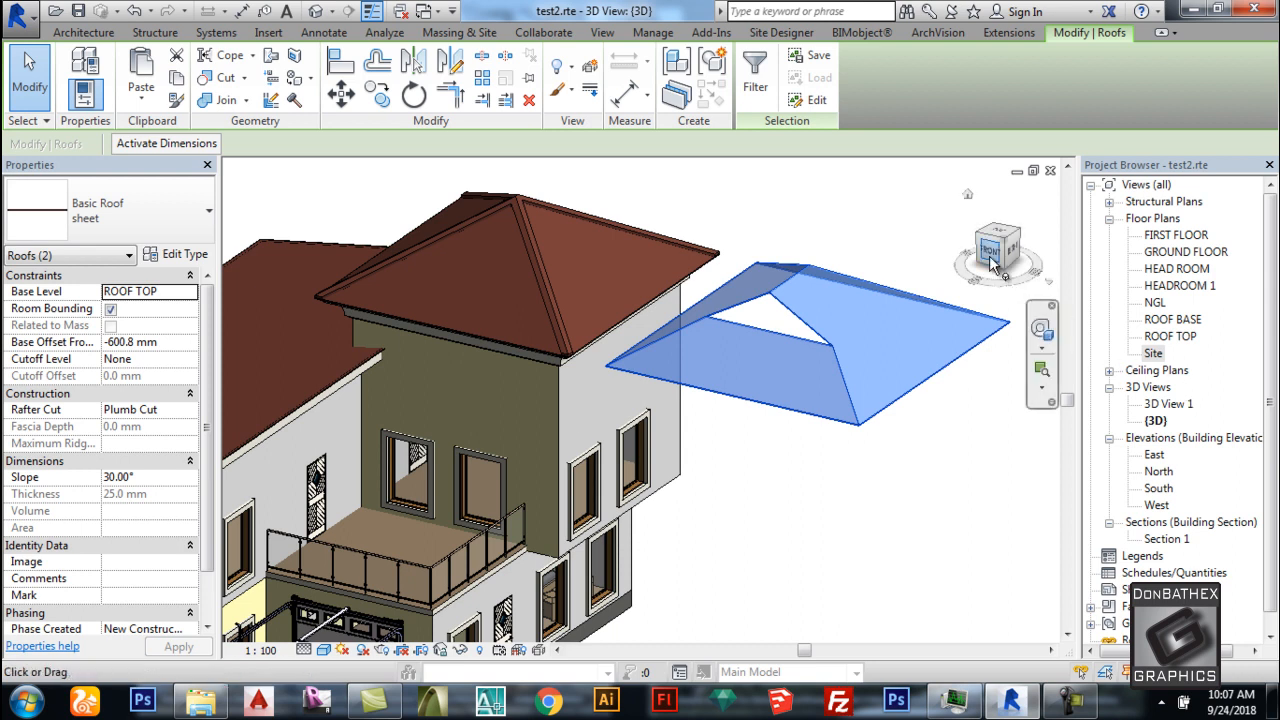
left_click_drag(995, 250, 923, 276)
middle_click_drag(420, 440, 637, 403)
scroll(567, 411, "up", 1)
scroll(425, 494, "up", 2)
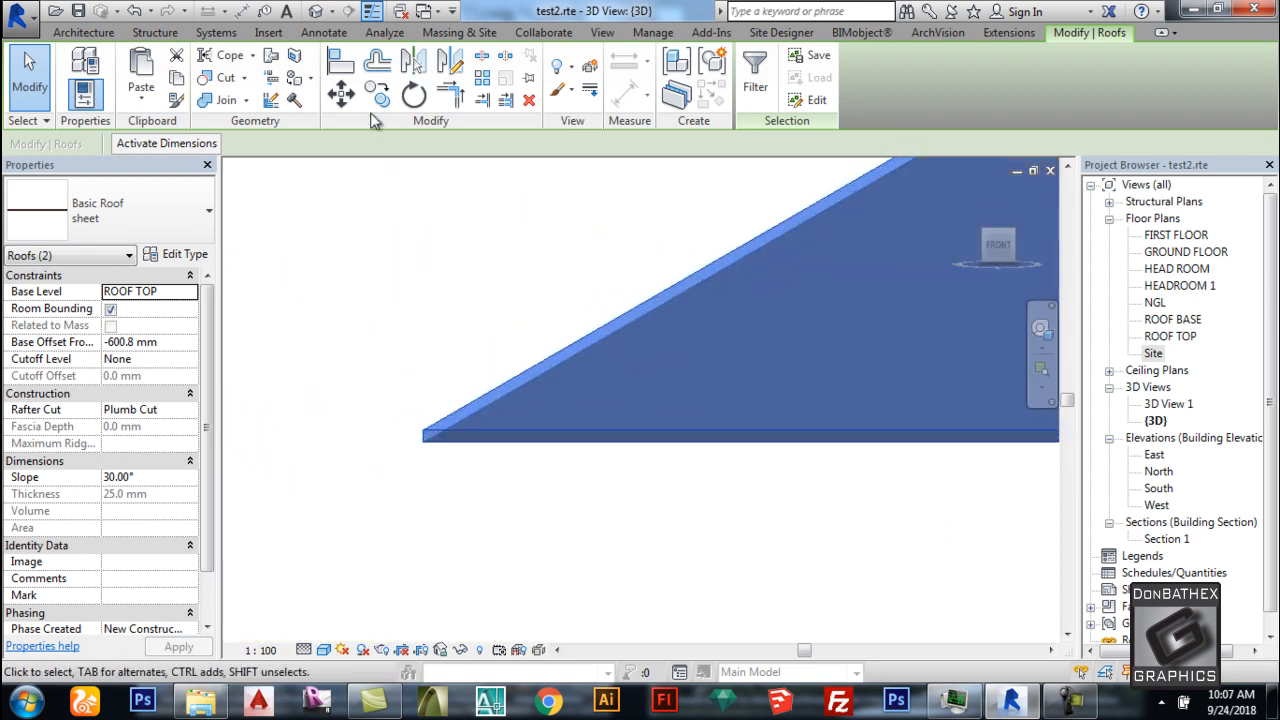
left_click(340, 100)
scroll(457, 486, "up", 1)
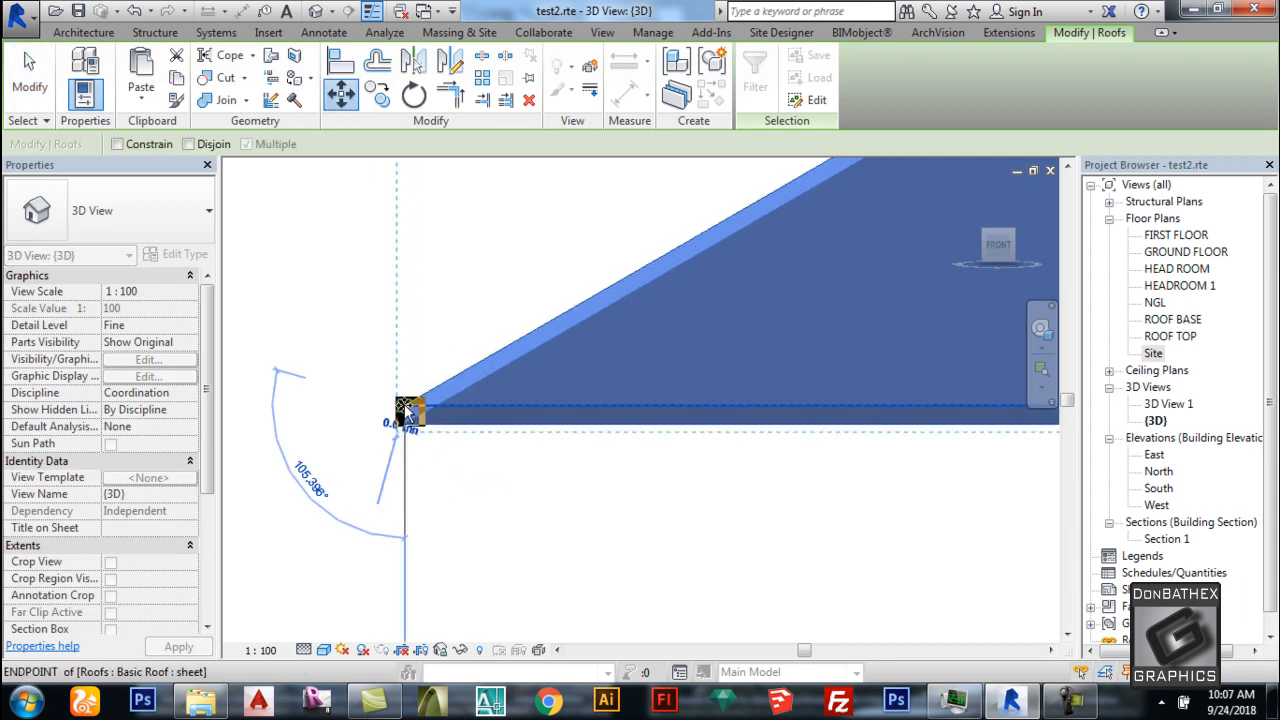
left_click(404, 410)
scroll(820, 425, "down", 8)
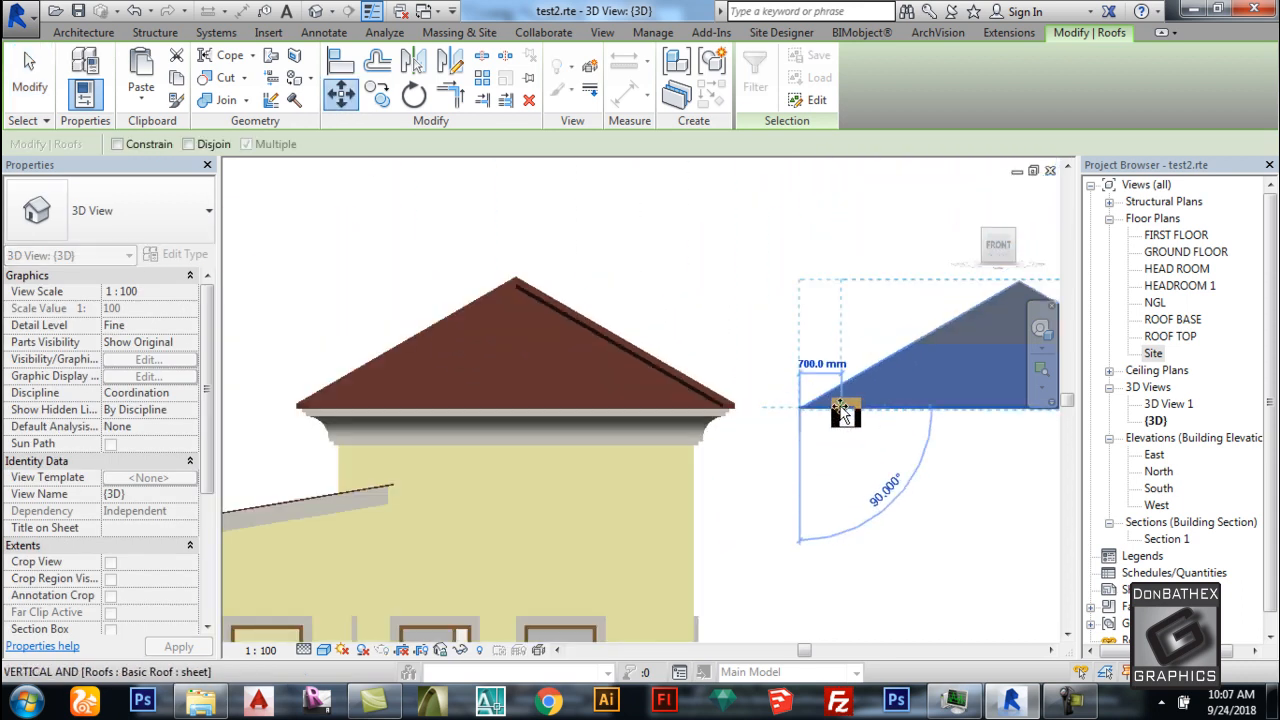
scroll(331, 423, "up", 5)
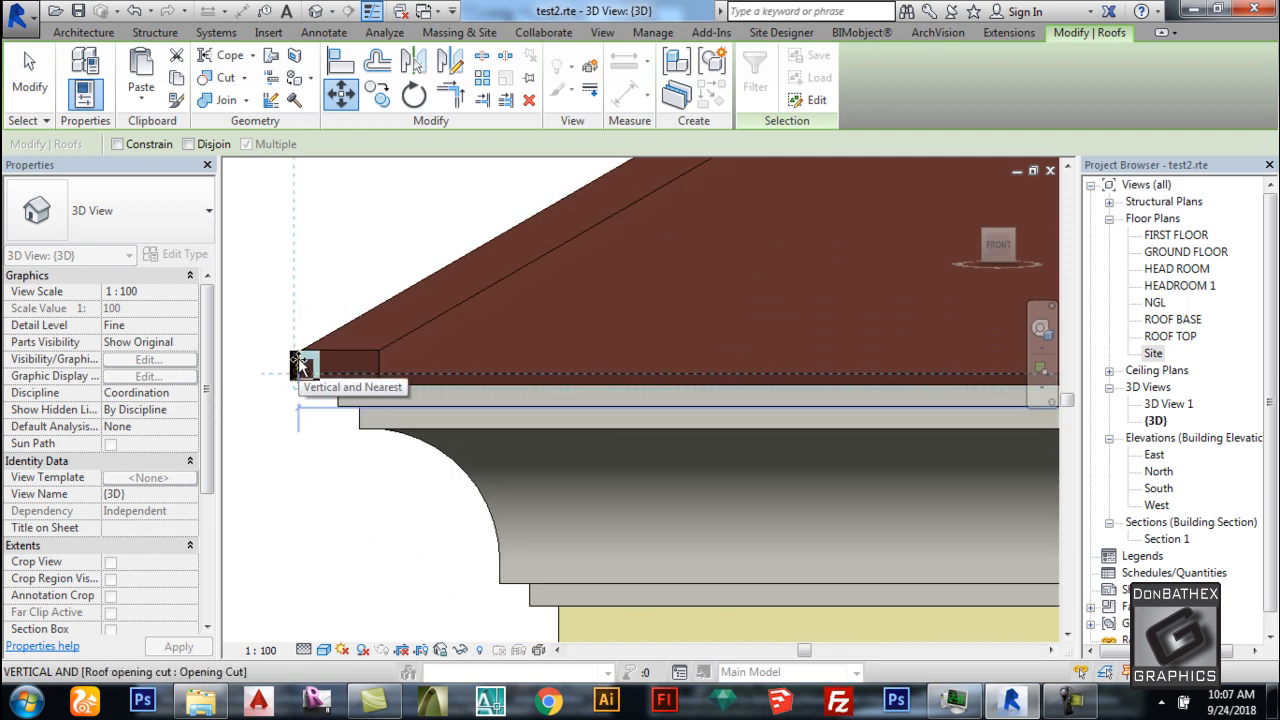
left_click(299, 365)
scroll(330, 410, "down", 5)
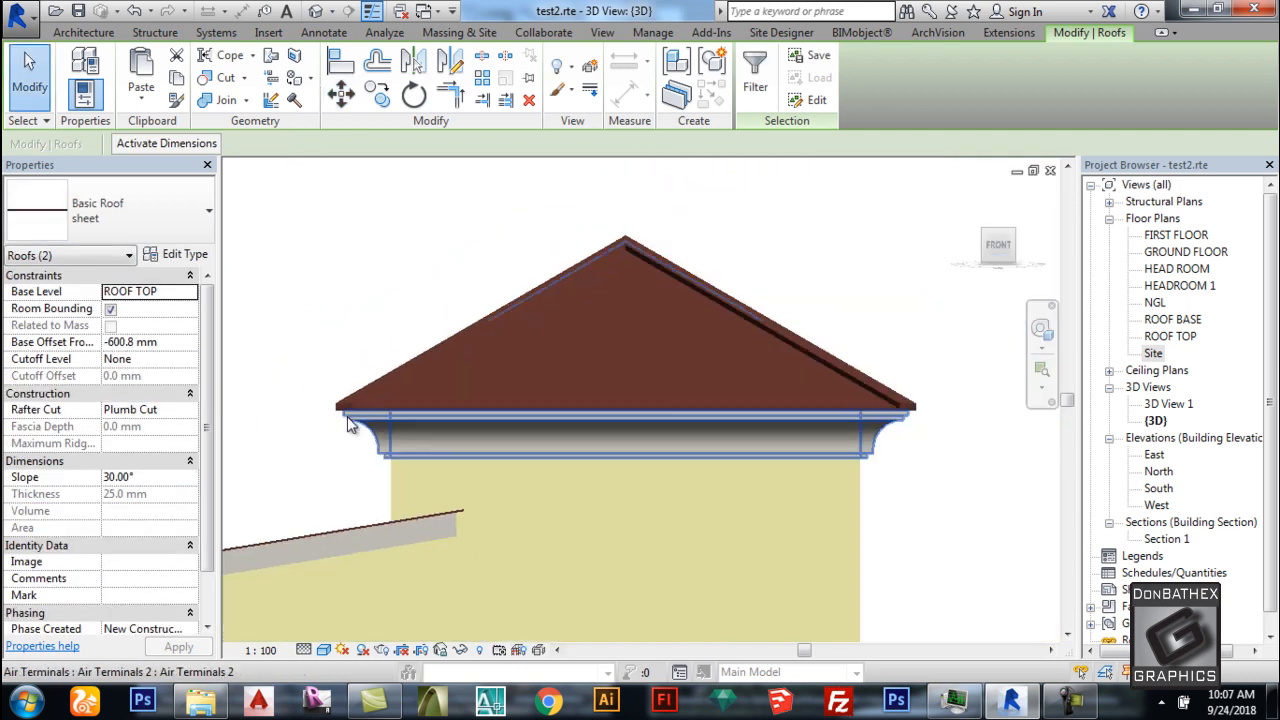
Delete the tower's original full hip roof, leaving the two reshaped roof pieces and the ridge caps.
scroll(346, 424, "down", 1)
middle_click_drag(728, 354, 656, 436, "shift")
left_click(780, 257)
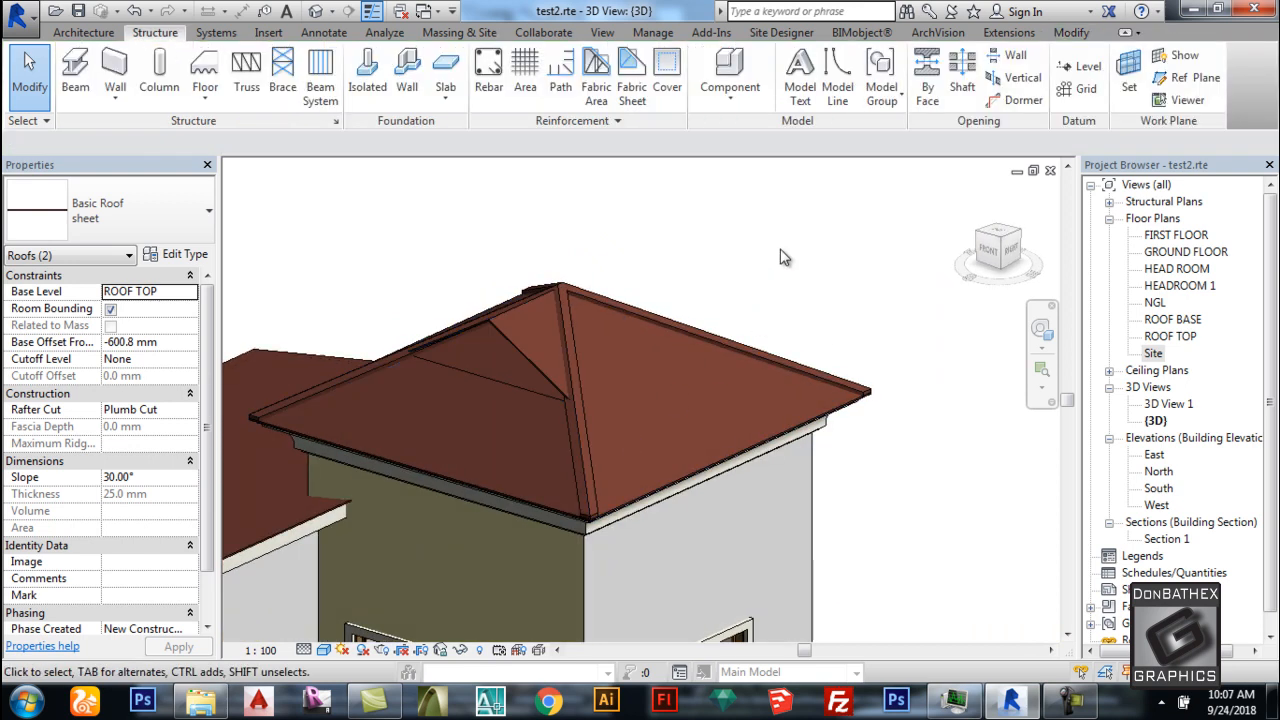
left_click(485, 354)
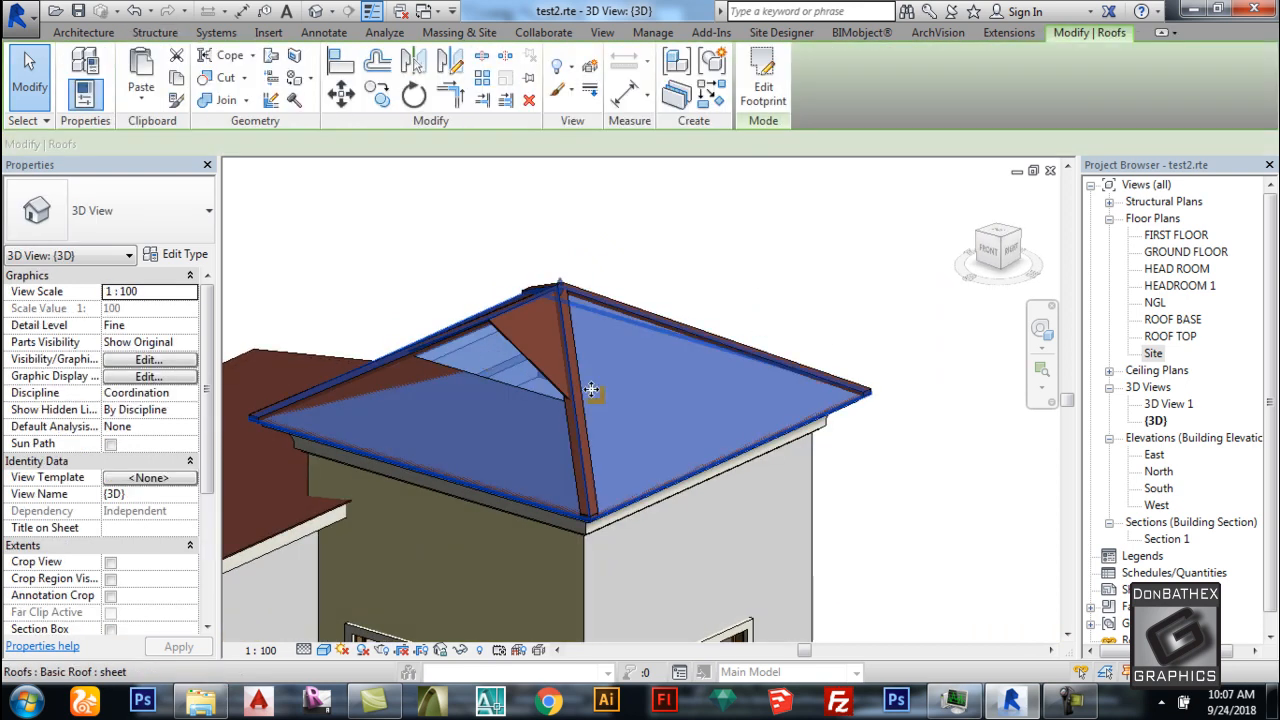
key("Escape")
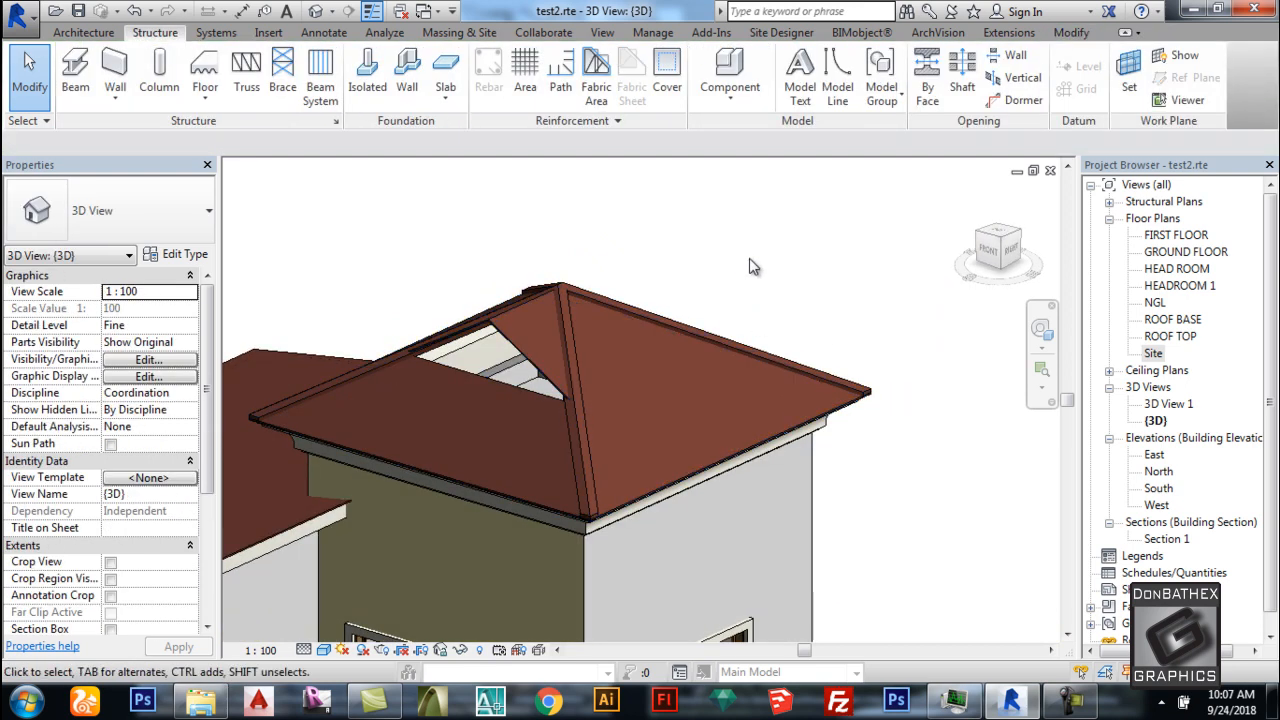
Start editing the footprint of the tower's ridge-cap roof (sheet 2) and open the Site plan.
middle_click_drag(597, 477, 574, 460, "shift")
left_click(564, 290)
key("Escape")
left_click(557, 301)
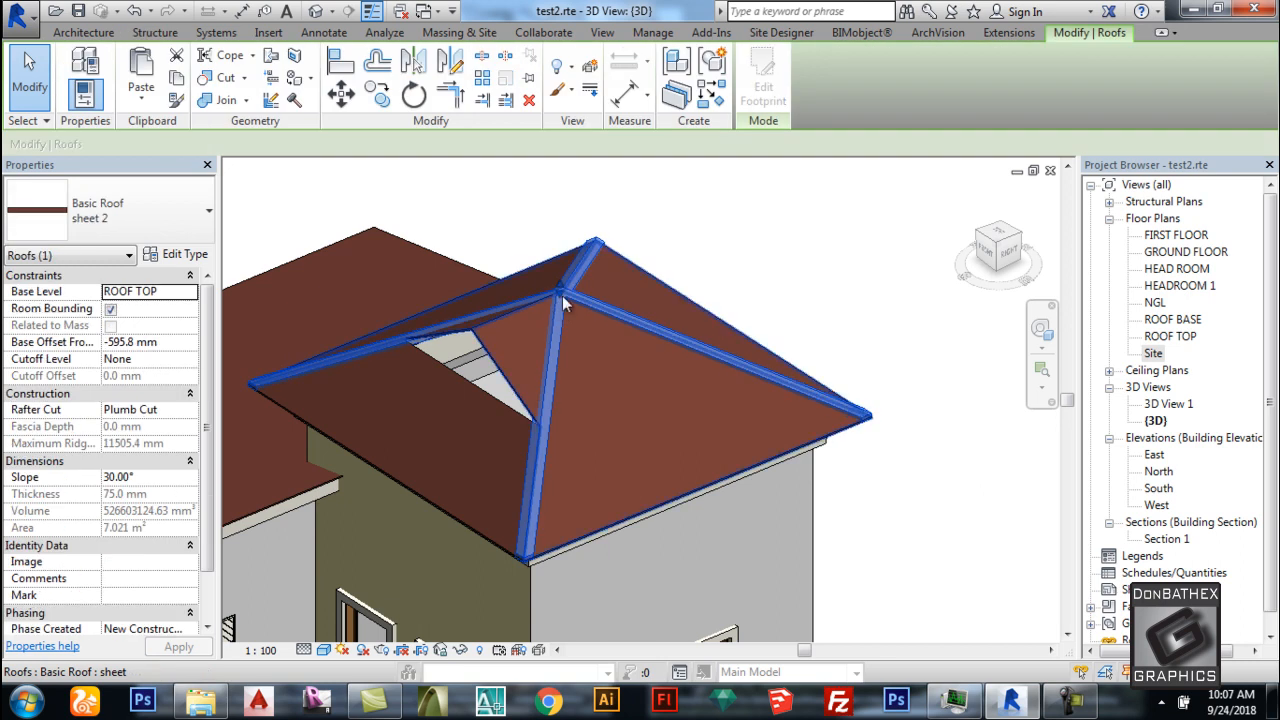
left_click(762, 78)
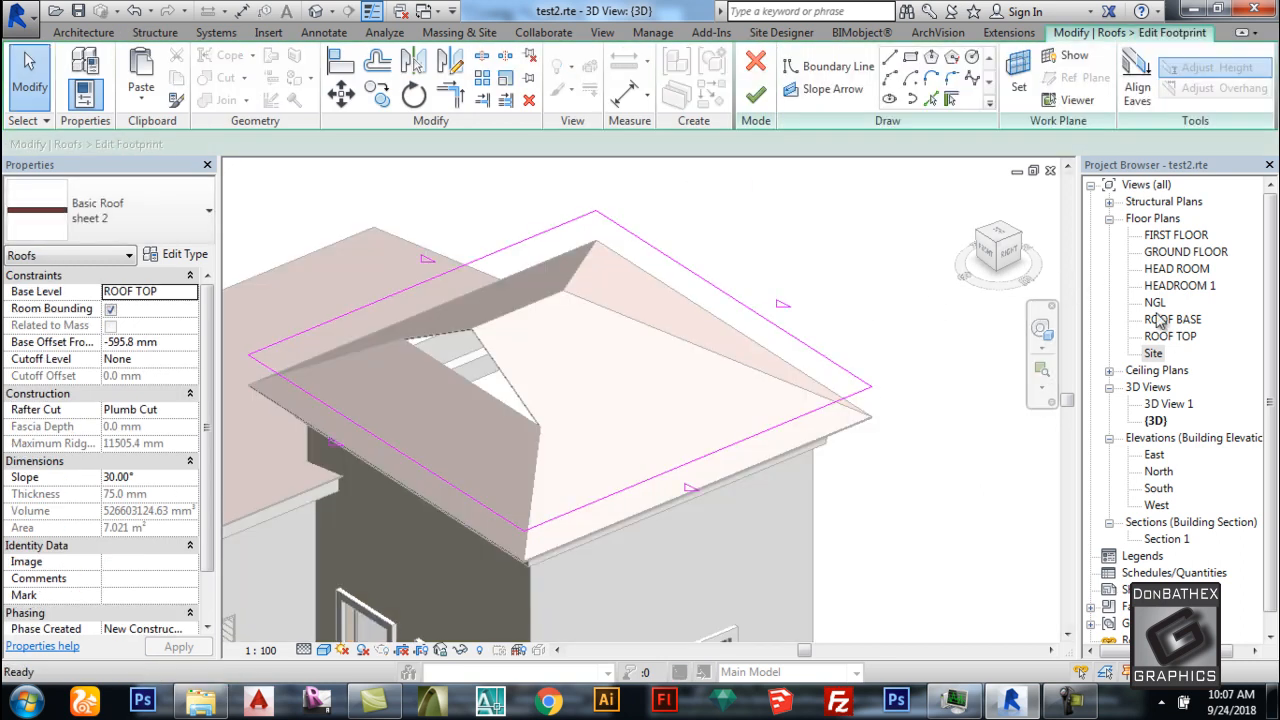
double_click(1153, 354)
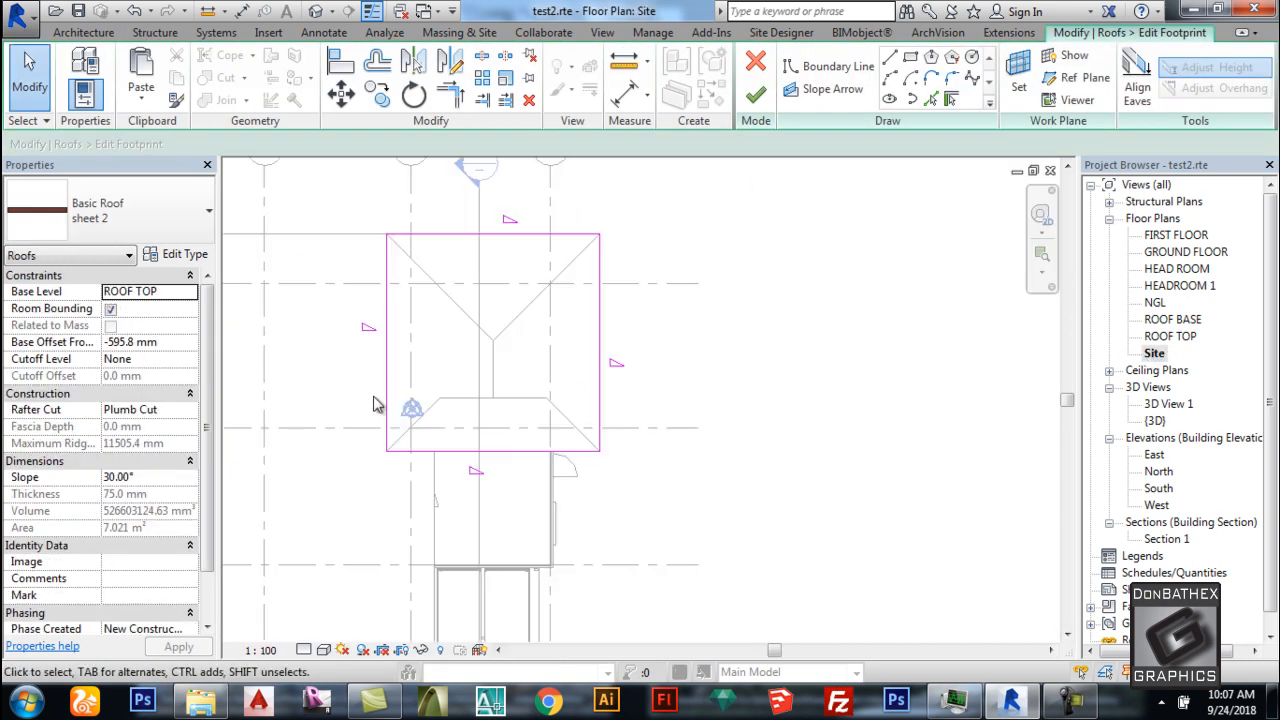
Add boundary lines along the trapezoid's top and two diagonal edges with Pick Lines, and delete the ridge-cap footprint's south edge.
scroll(373, 400, "up", 3)
left_click(933, 102)
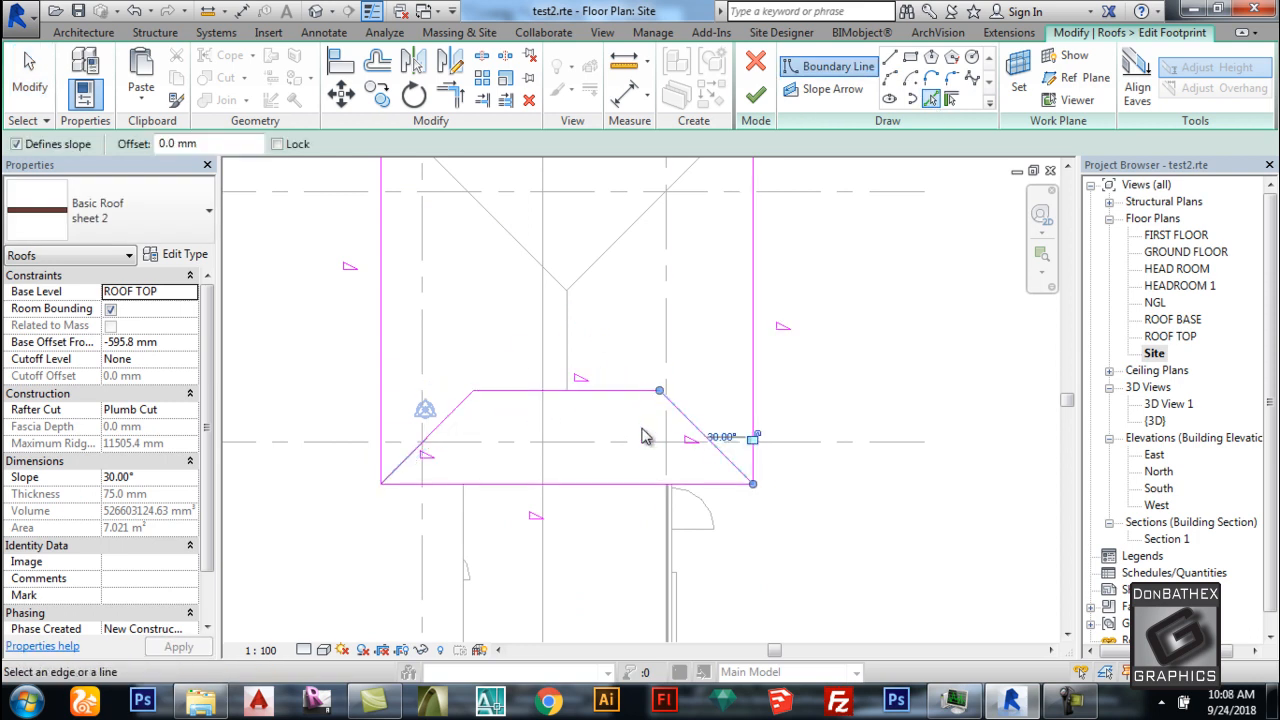
key("Escape")
left_click(578, 487)
key("Delete")
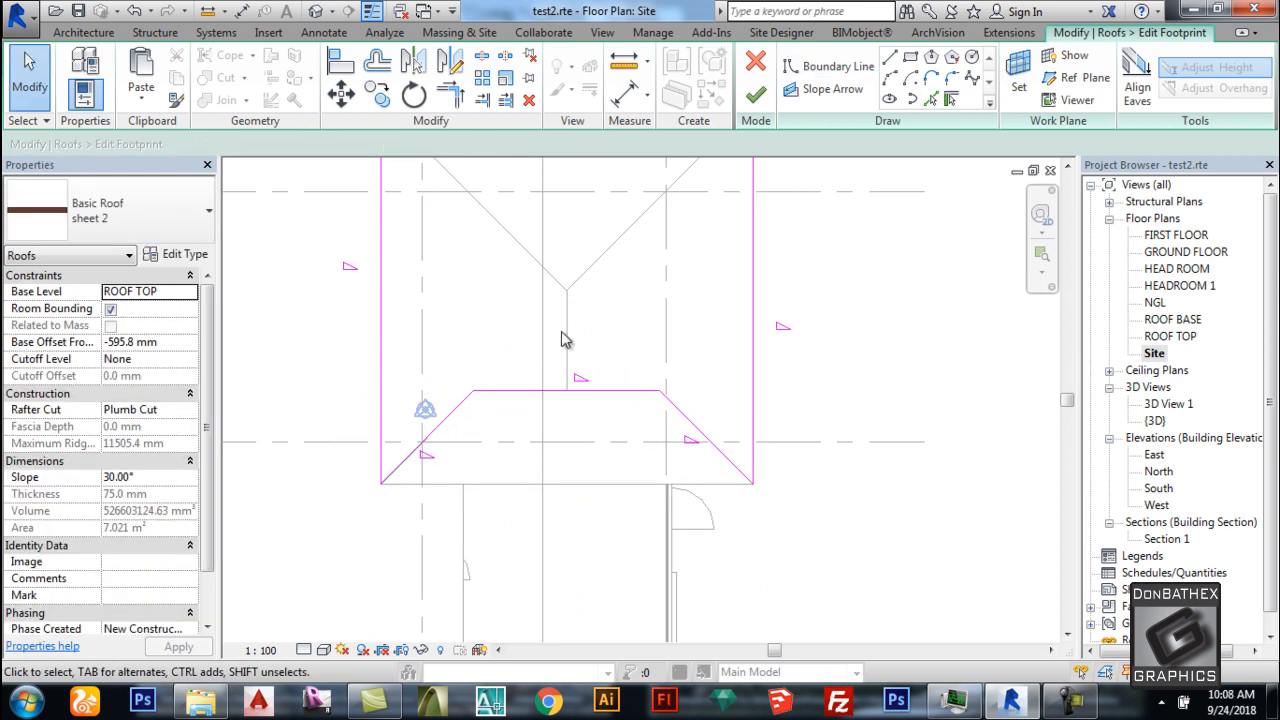
Turn off slope definition for the trapezoid's top and two diagonal boundary lines, and finish the ridge-cap roof's footprint.
scroll(712, 388, "up", 1)
left_click(405, 418)
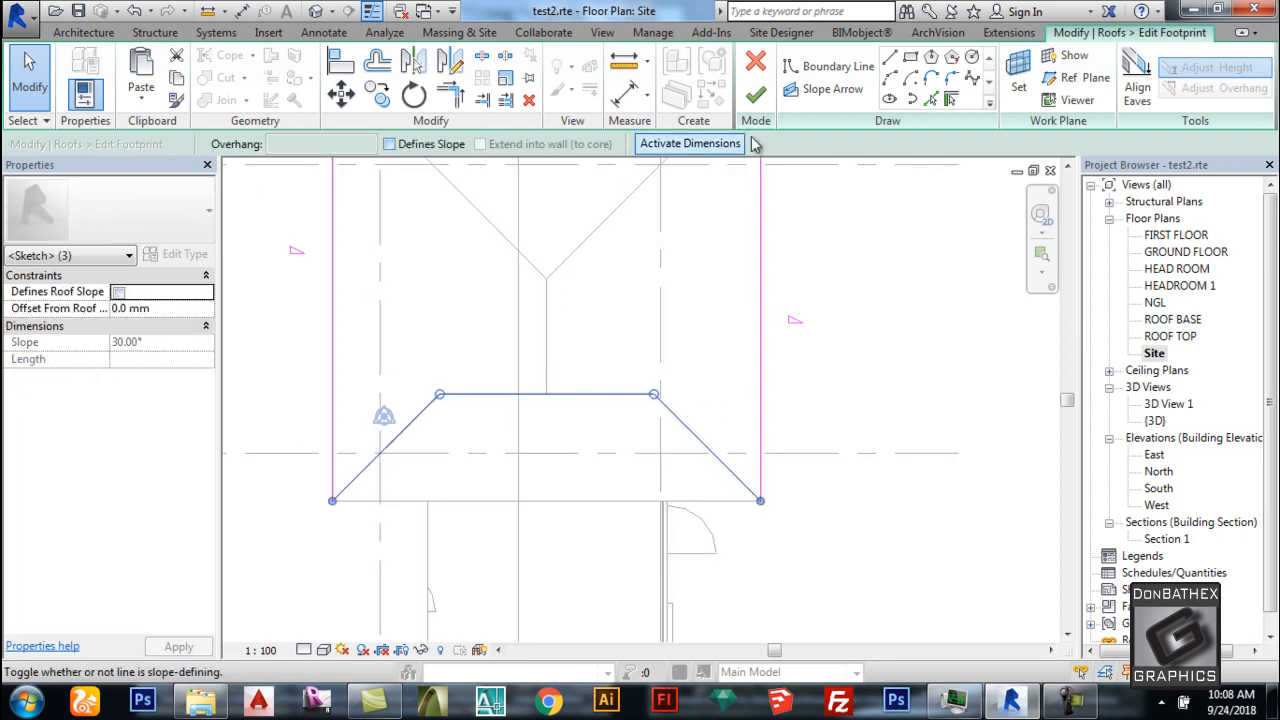
left_click(756, 96)
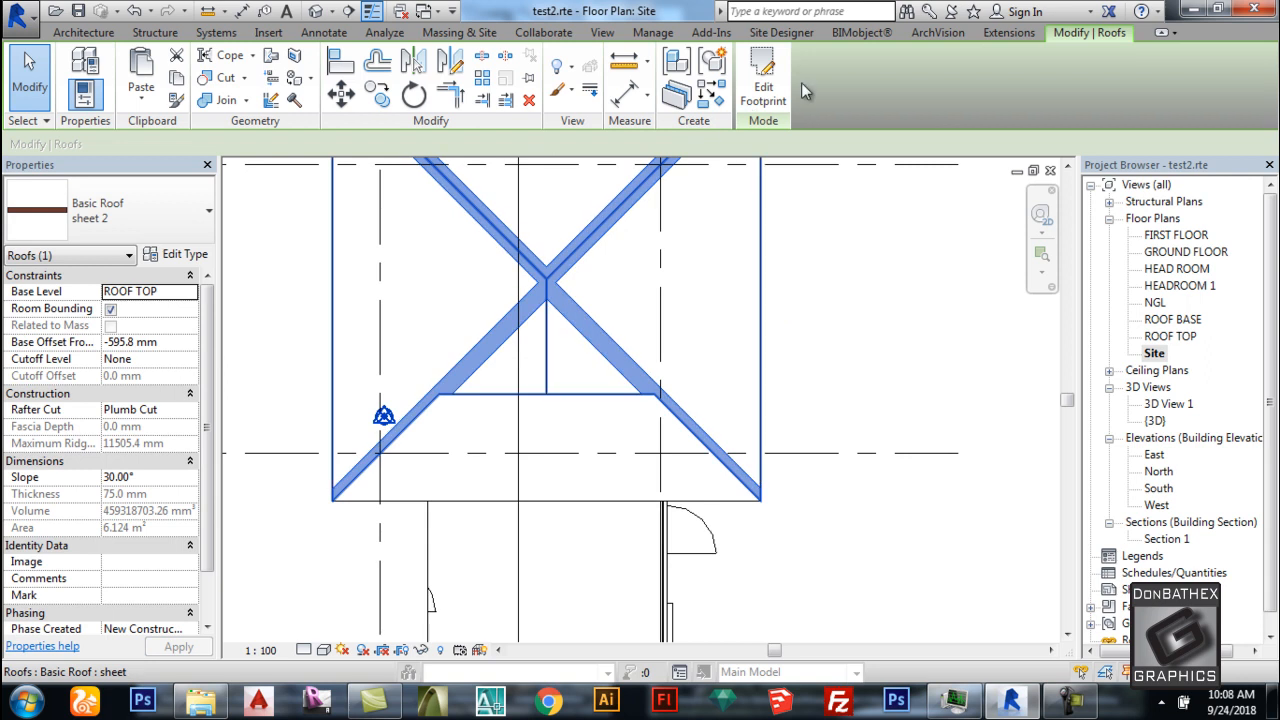
left_click(762, 88)
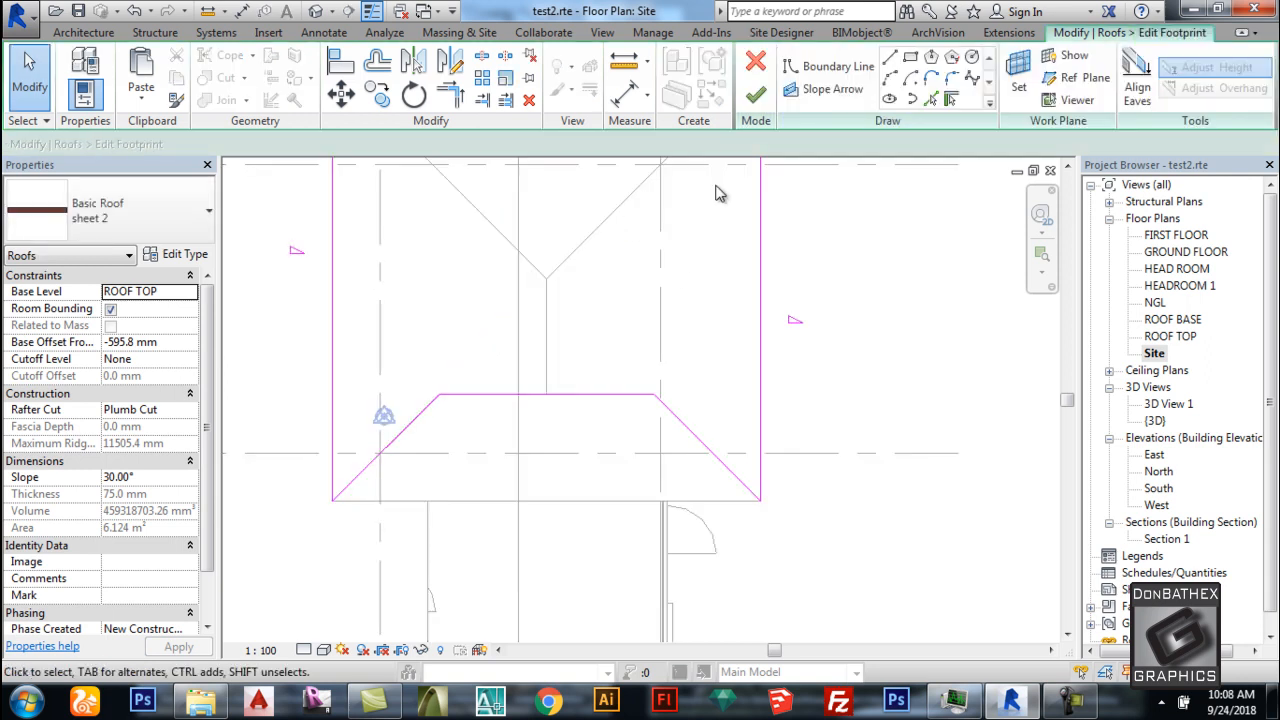
left_click(756, 94)
key("Escape")
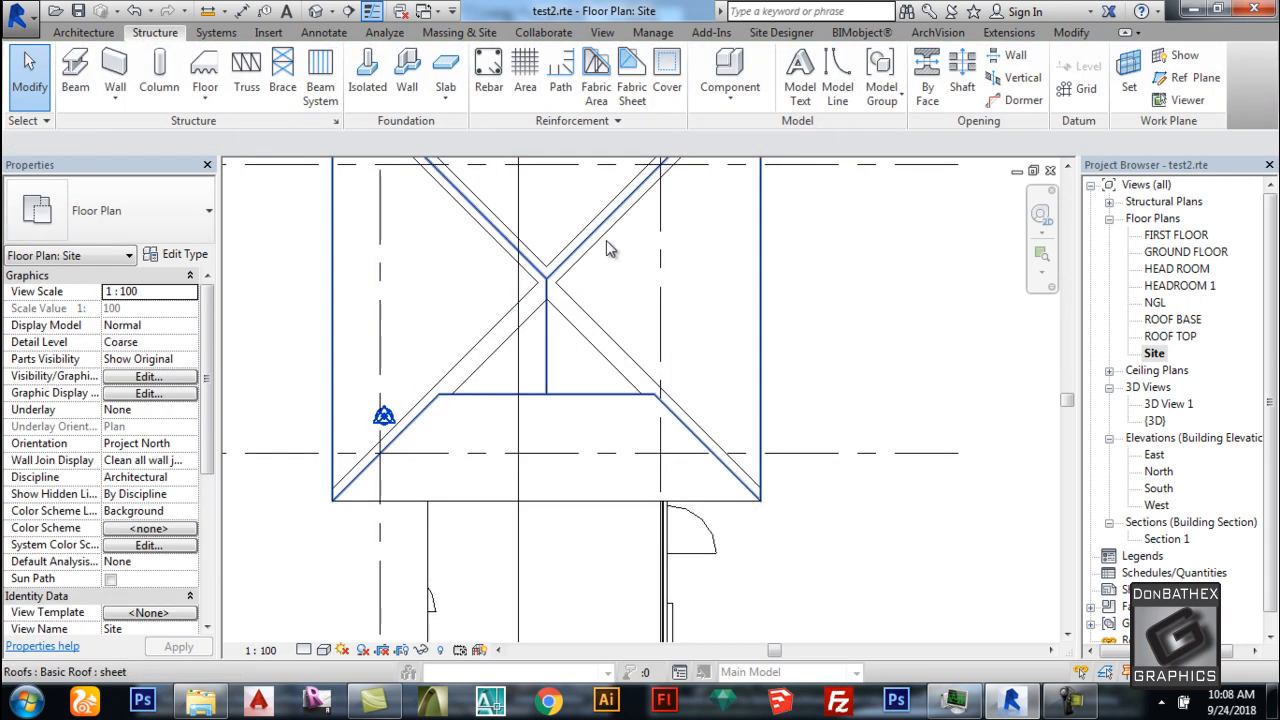
left_click(606, 240)
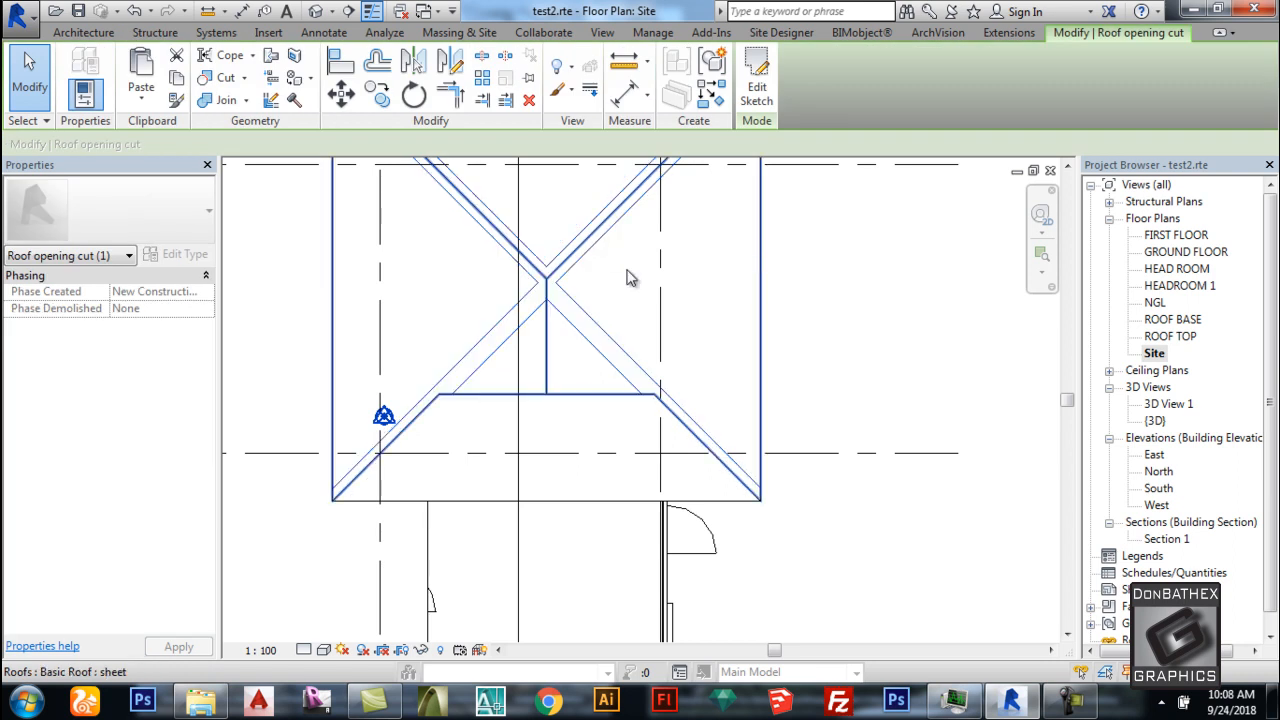
key("Escape")
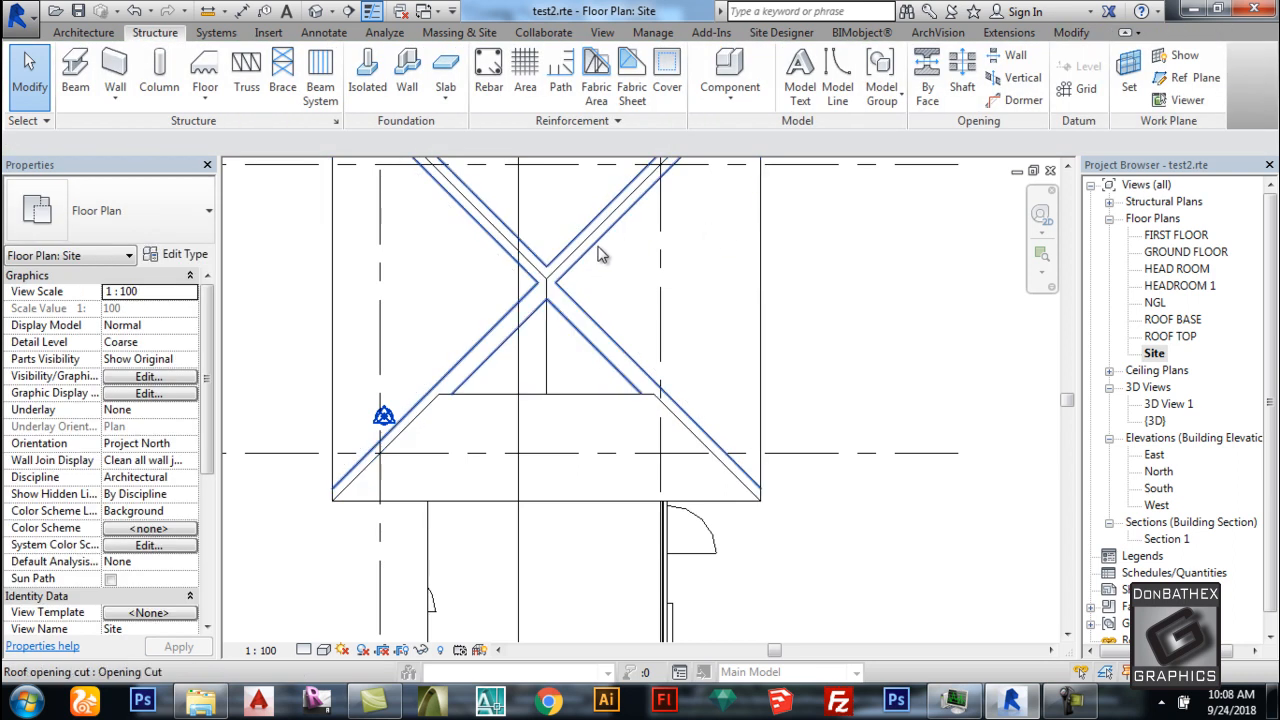
Edit the ridge-cap roof opening's sketch, trace the short north-south ridge with Pick Lines, and offset 150 mm copies to both sides.
left_click(597, 256)
left_click(757, 86)
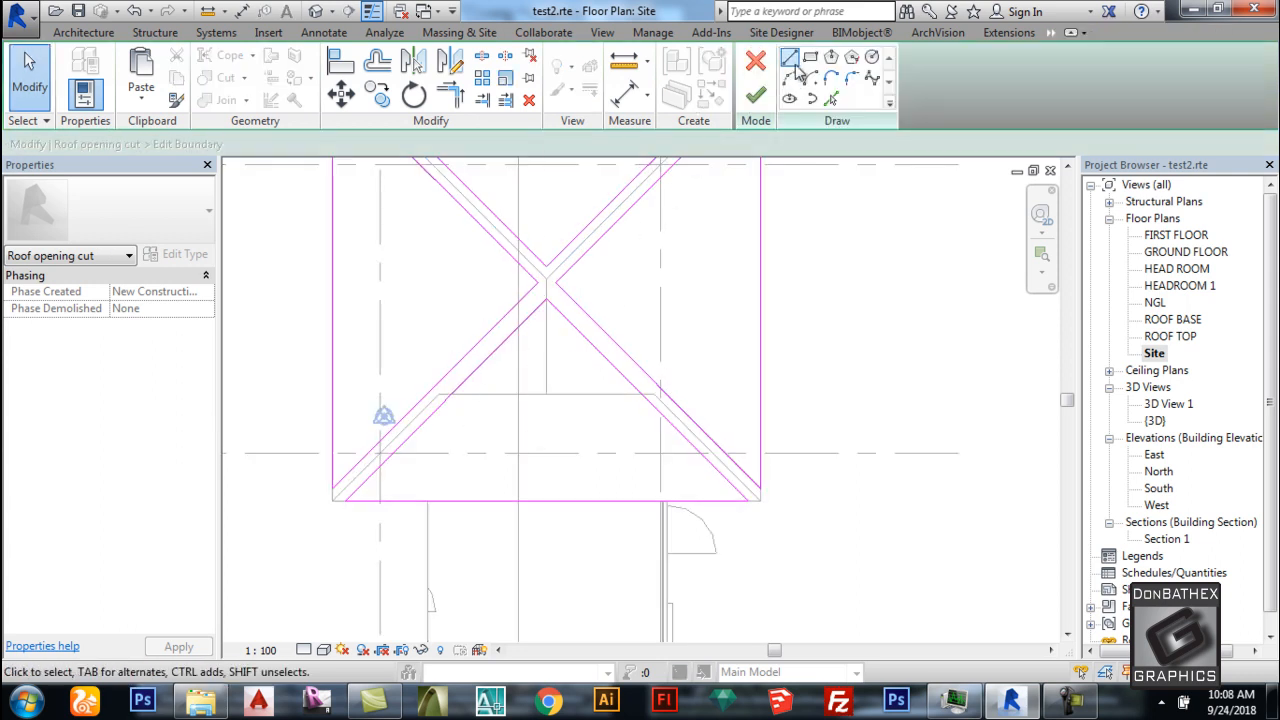
scroll(534, 443, "down", 2)
scroll(535, 443, "up", 3)
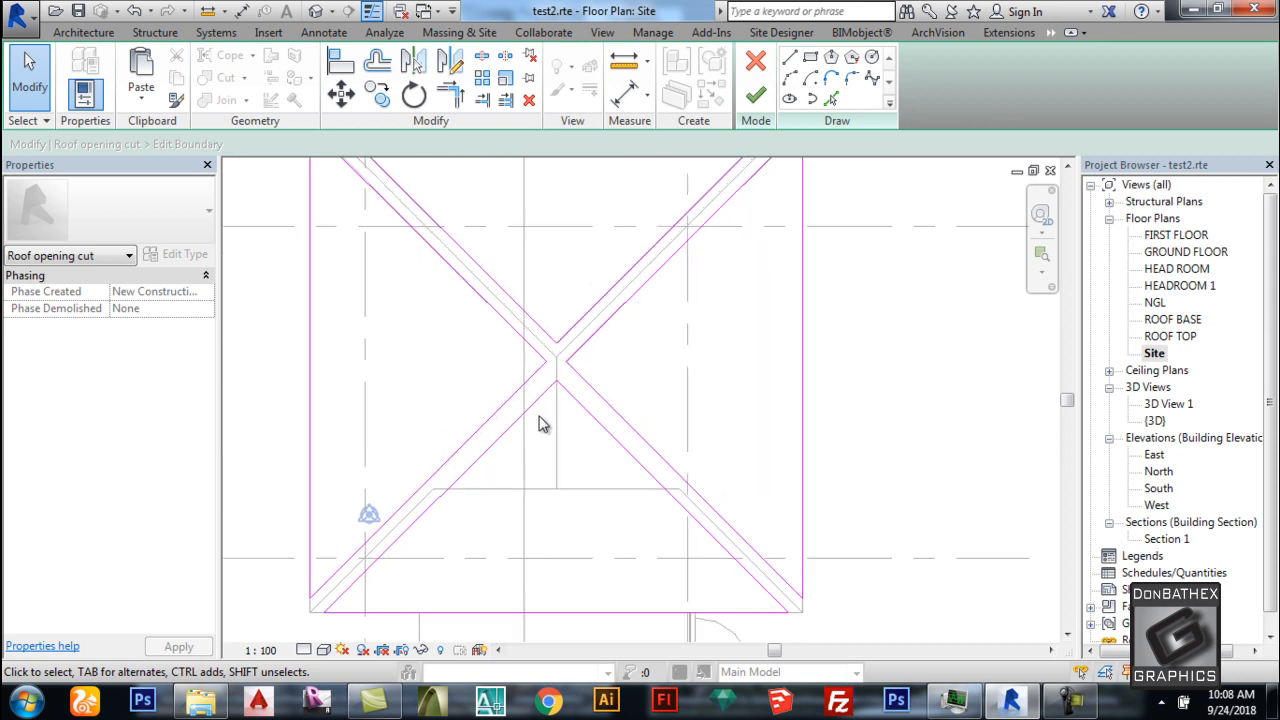
left_click(831, 99)
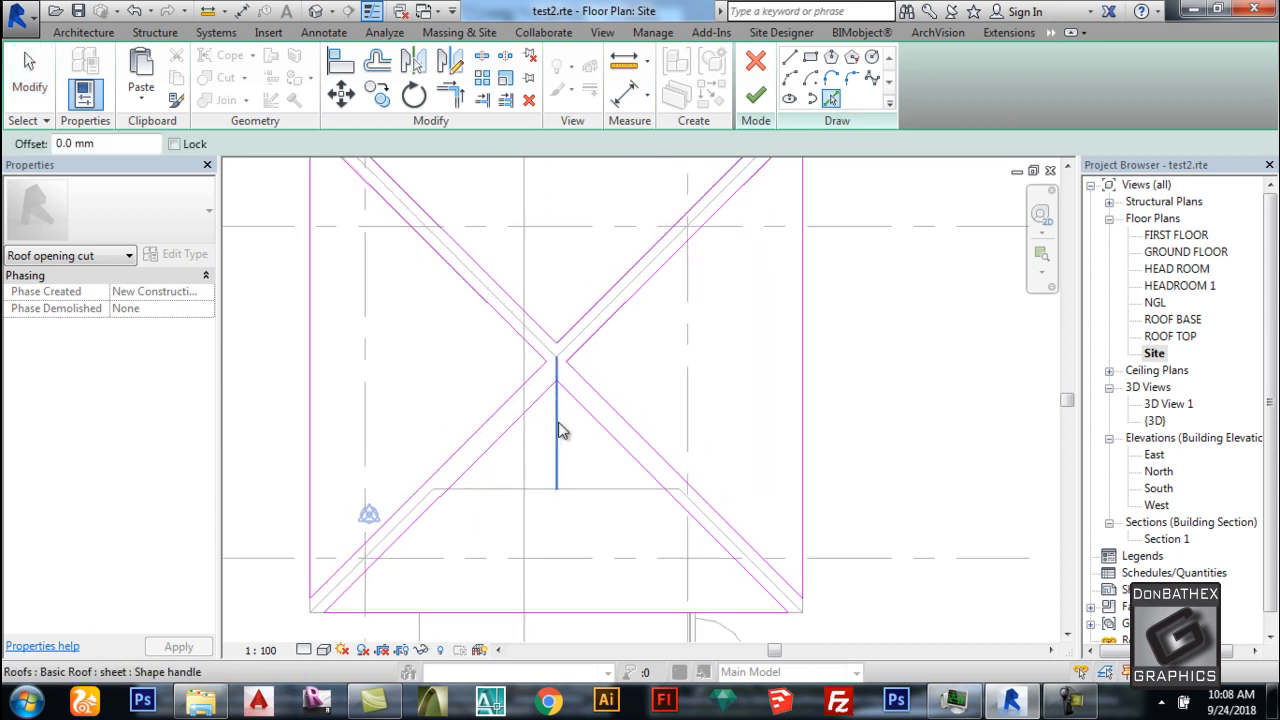
left_click(380, 63)
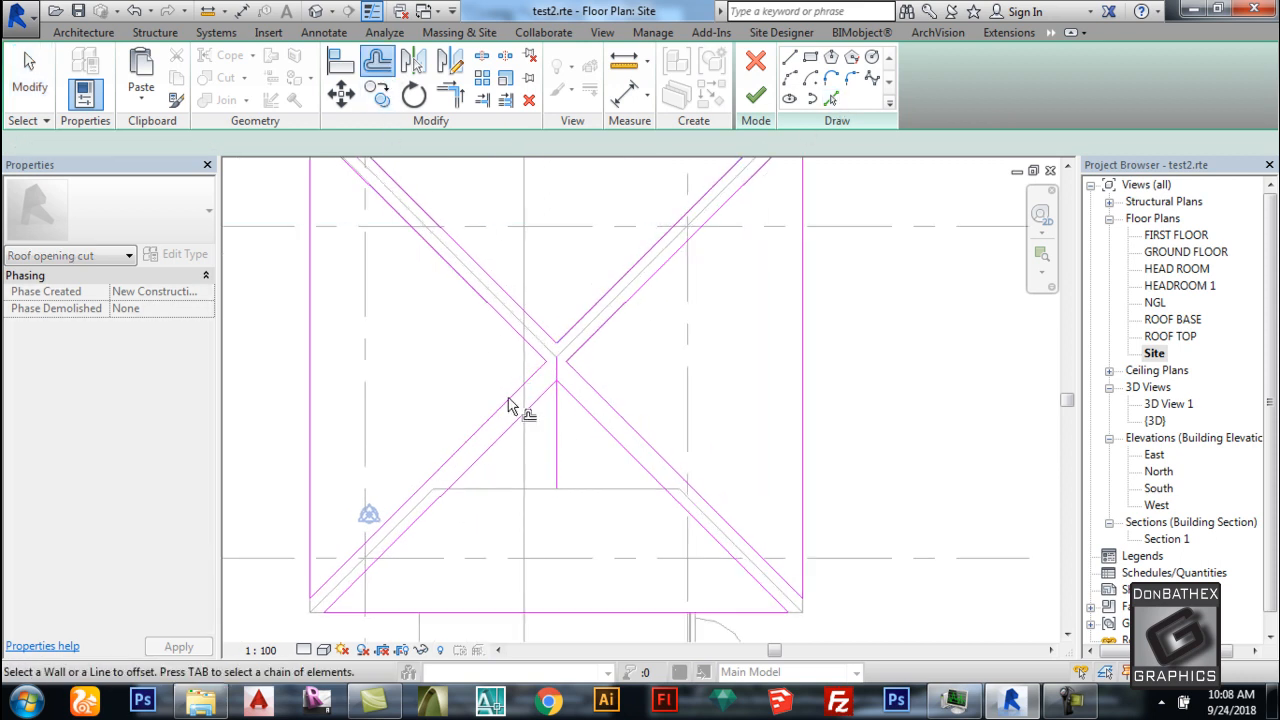
left_click(557, 450)
scroll(560, 449, "up", 1)
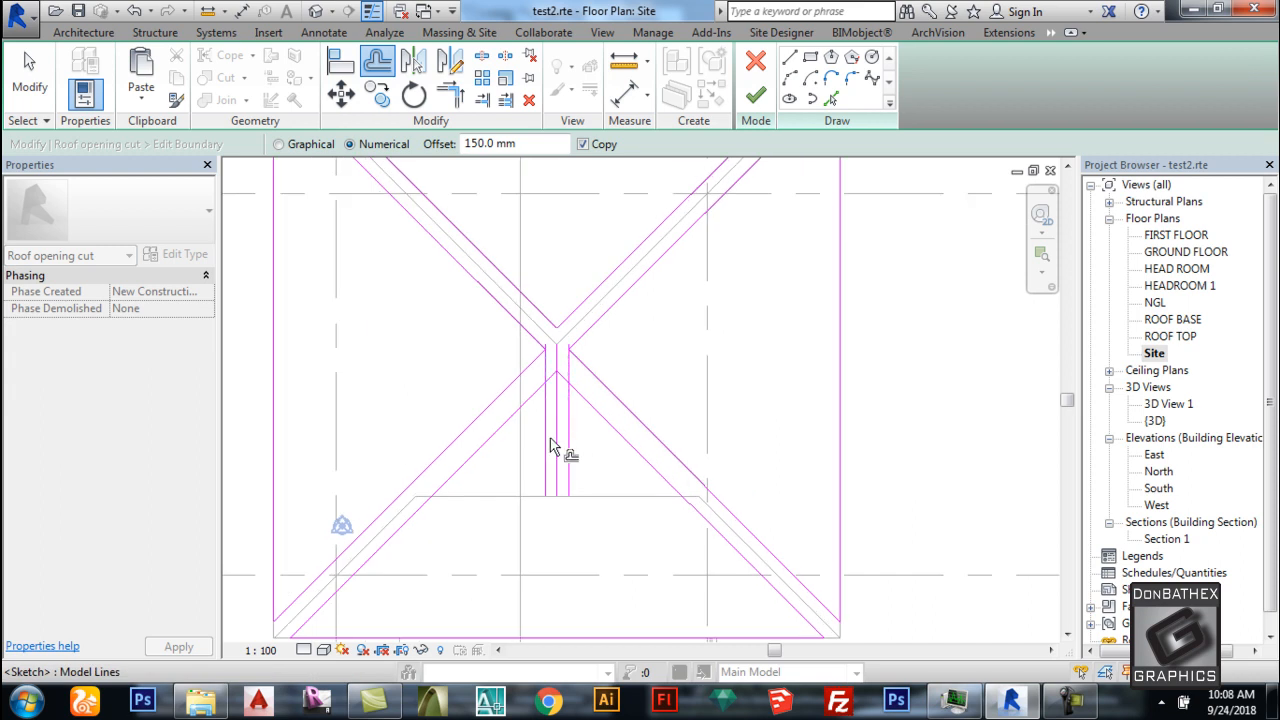
Trim the two ridge offset lines to corners with the opening's adjoining west and east diagonal lines.
left_click(450, 96)
left_click(535, 352)
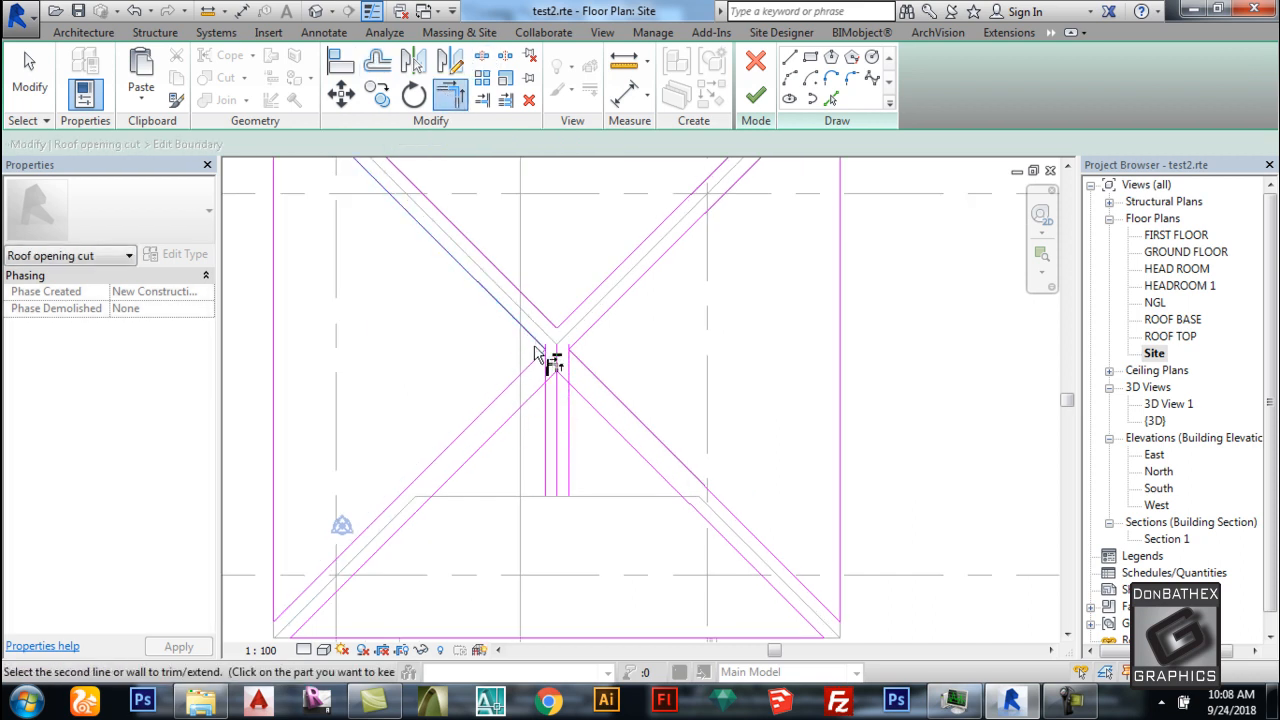
left_click(593, 348)
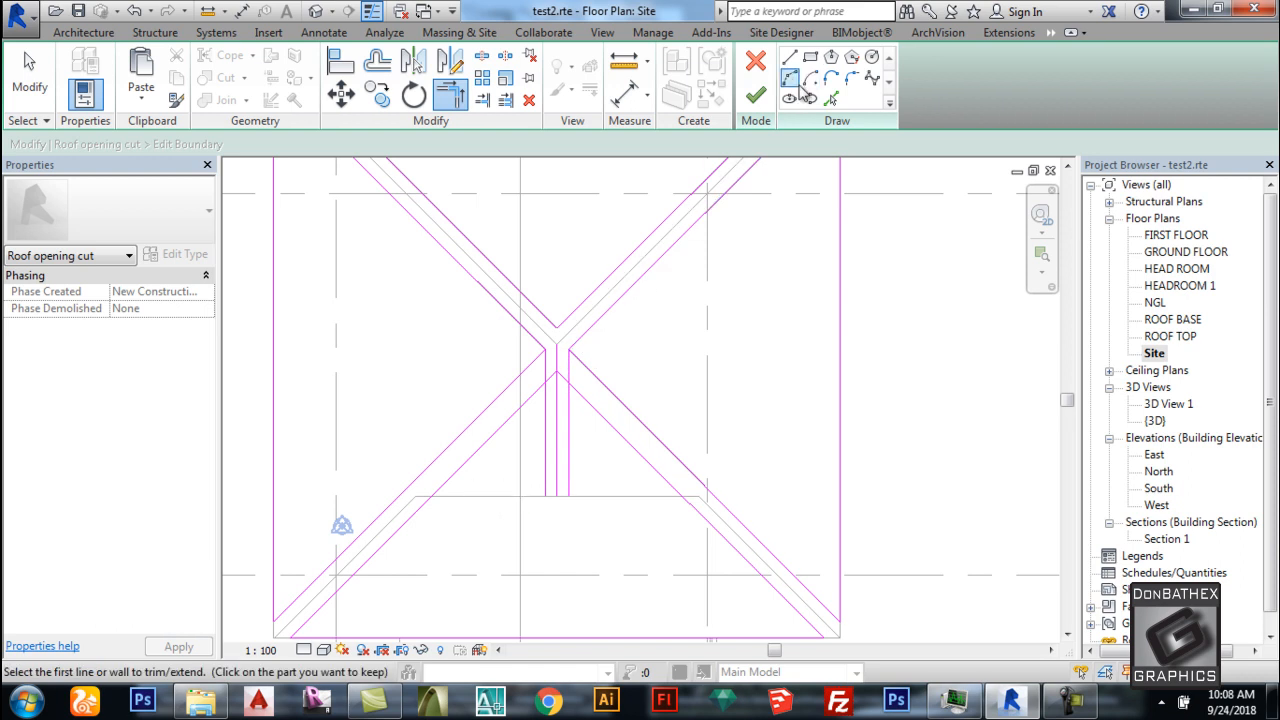
Trace the trapezoid's horizontal top edge with Pick Lines and offset a copy 150 mm to the north.
left_click(831, 100)
key("Escape")
key("Escape")
scroll(515, 517, "up", 2)
left_click(516, 495)
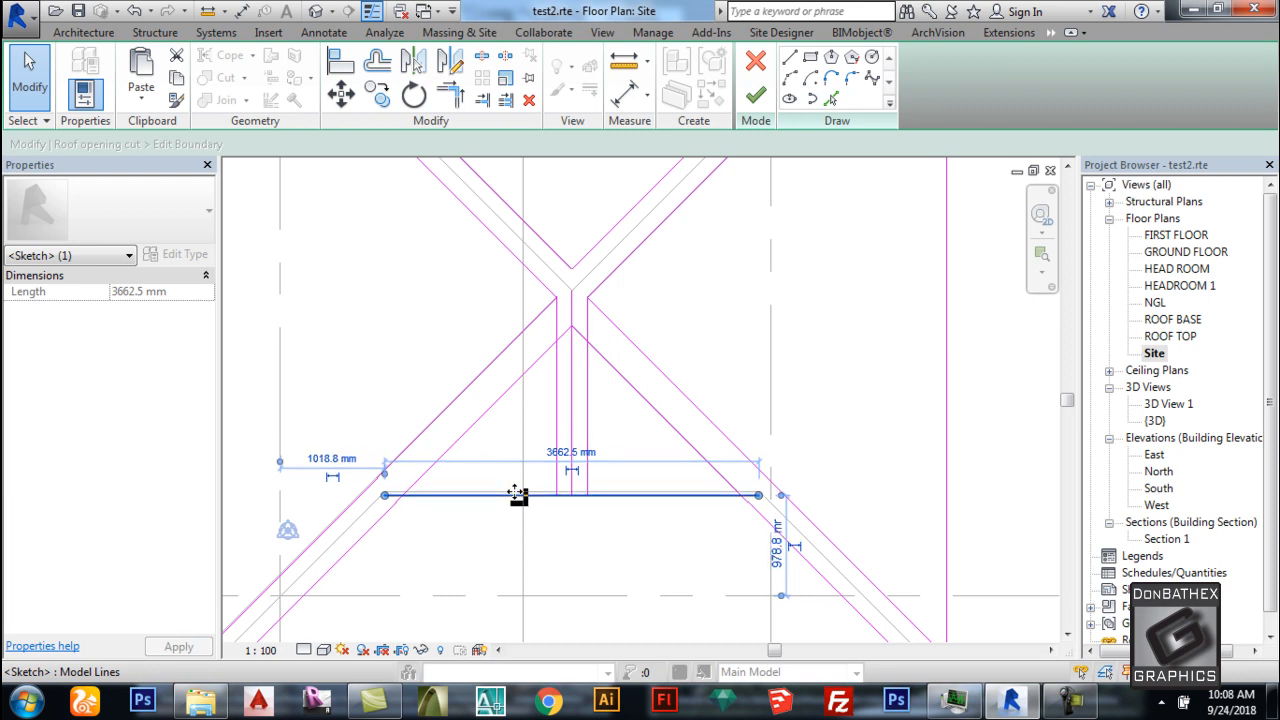
key("o")
key("f")
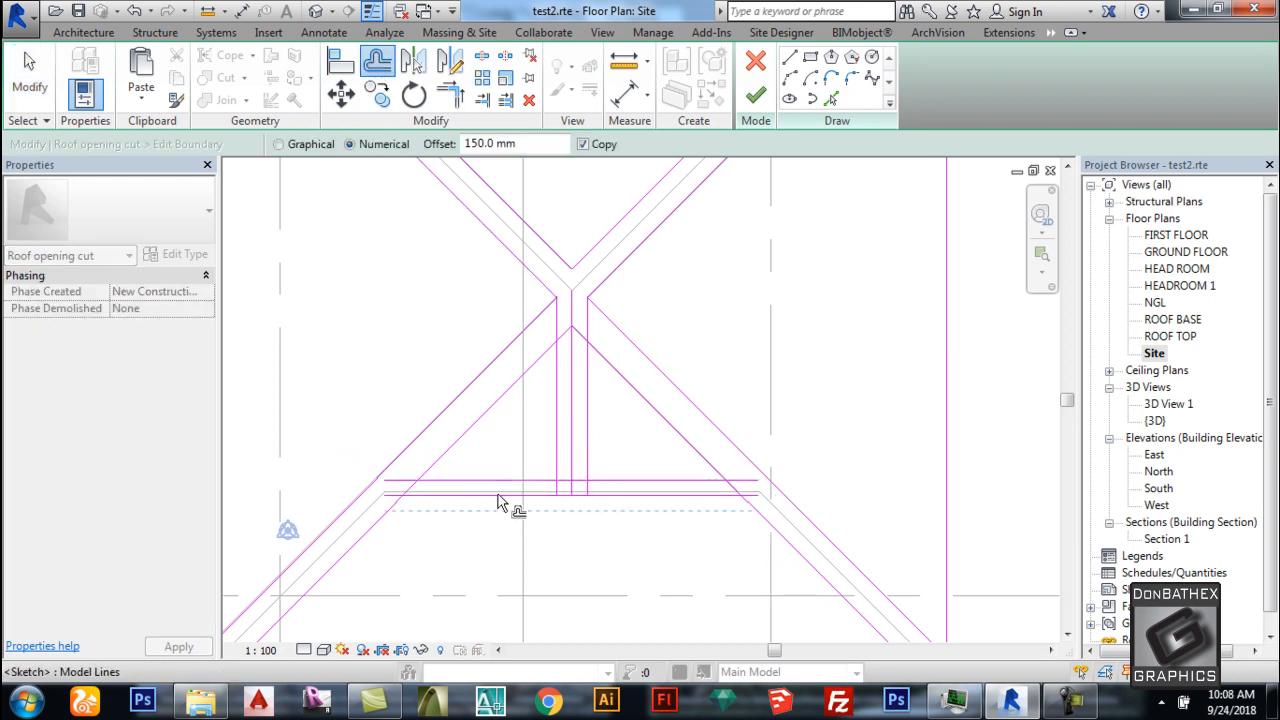
Nudge the offset horizontal line farther north until it is 250 mm from the traced edge.
key("Escape")
left_click(487, 483)
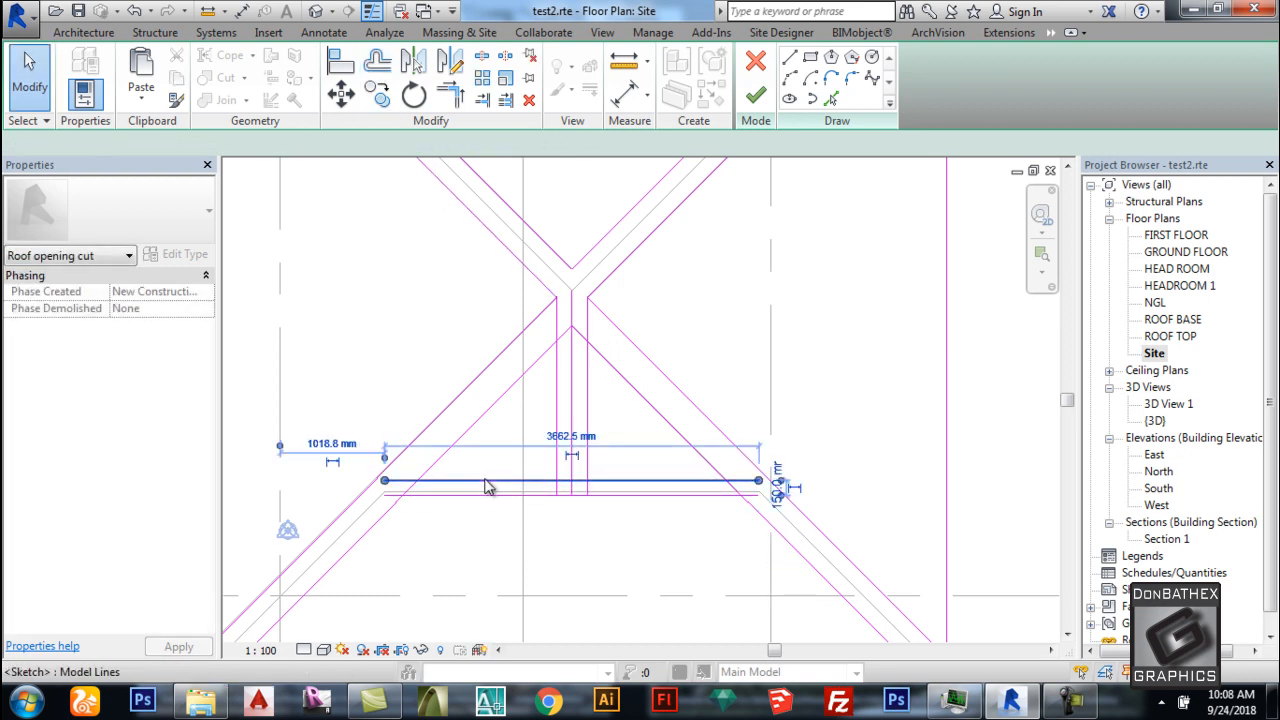
key("Up")
key("Up")
key("Up")
key("Up")
key("Up")
key("Up")
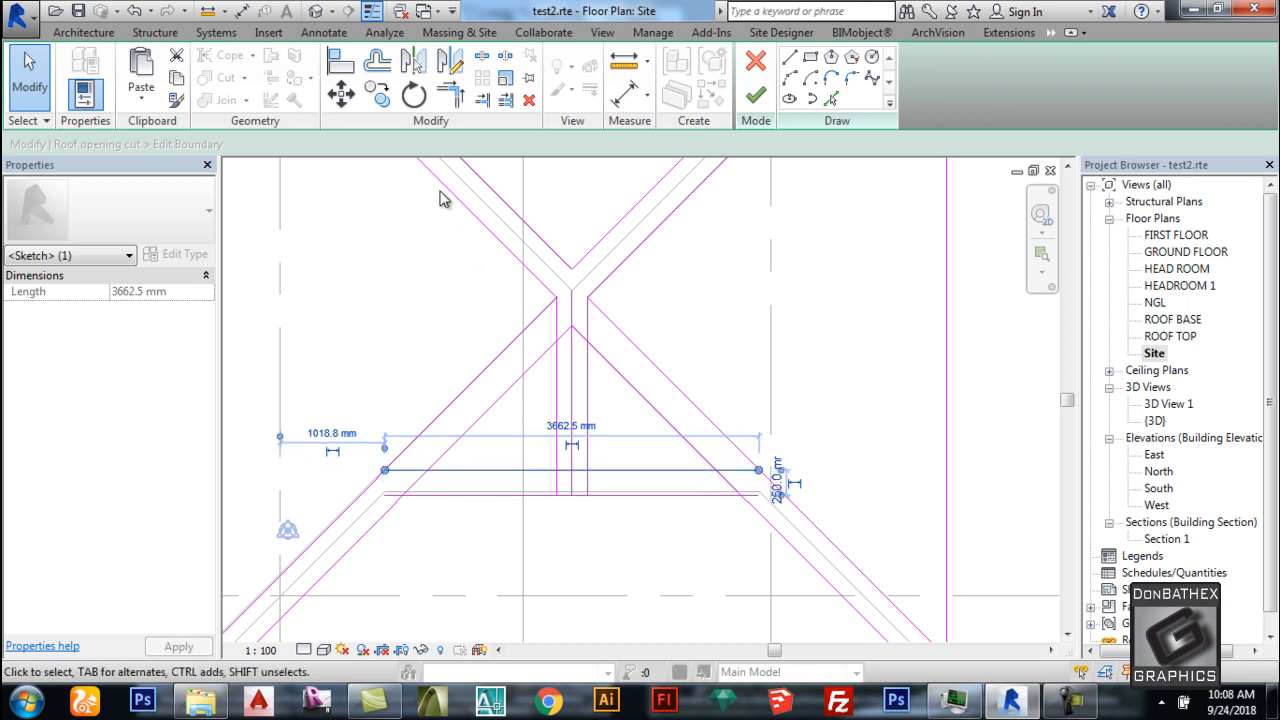
Trim the lower horizontal boundary line to the inner diagonal lines at both ends, removing the diagonals' excess above it.
left_click(452, 98)
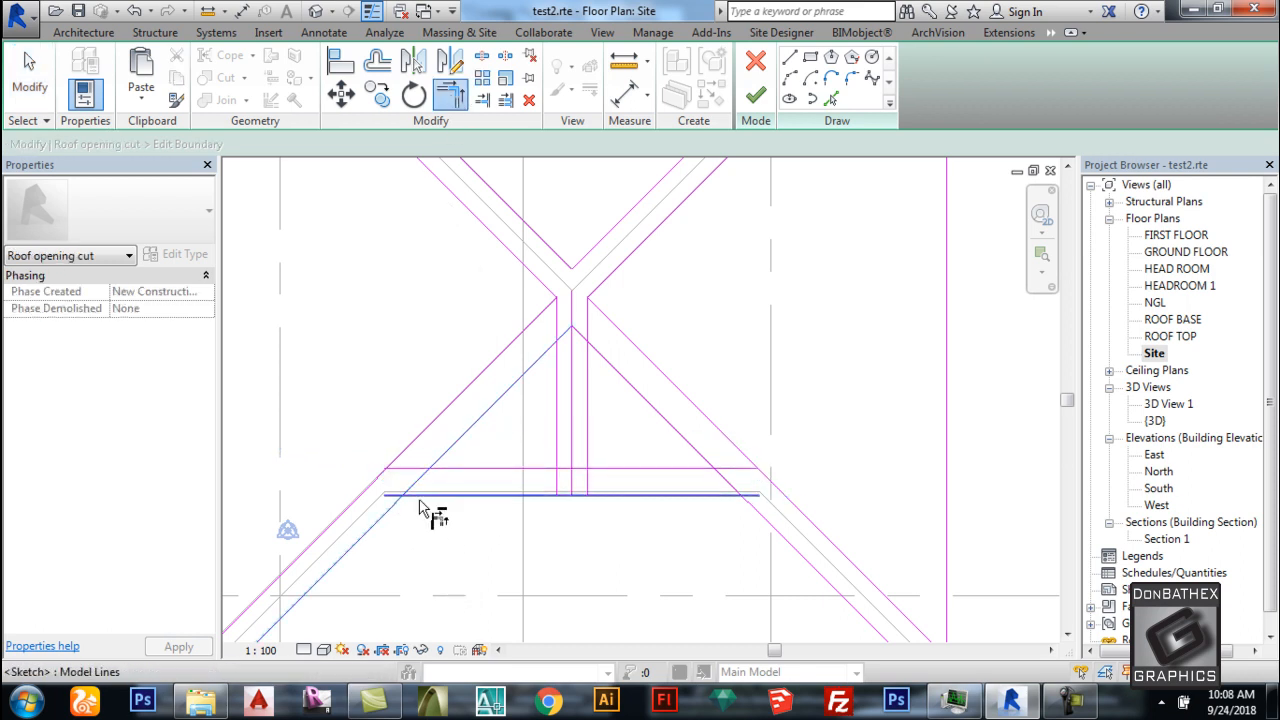
left_click(367, 490)
left_click(414, 478)
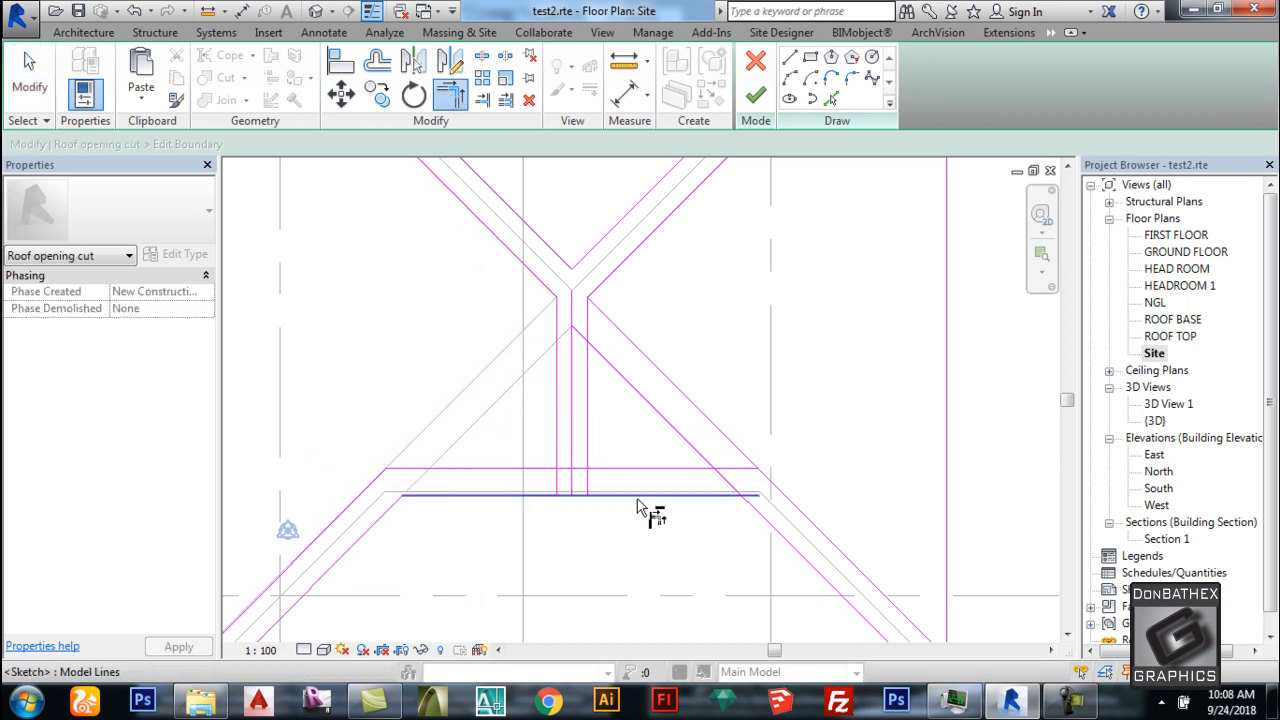
left_click(724, 497)
left_click(749, 487)
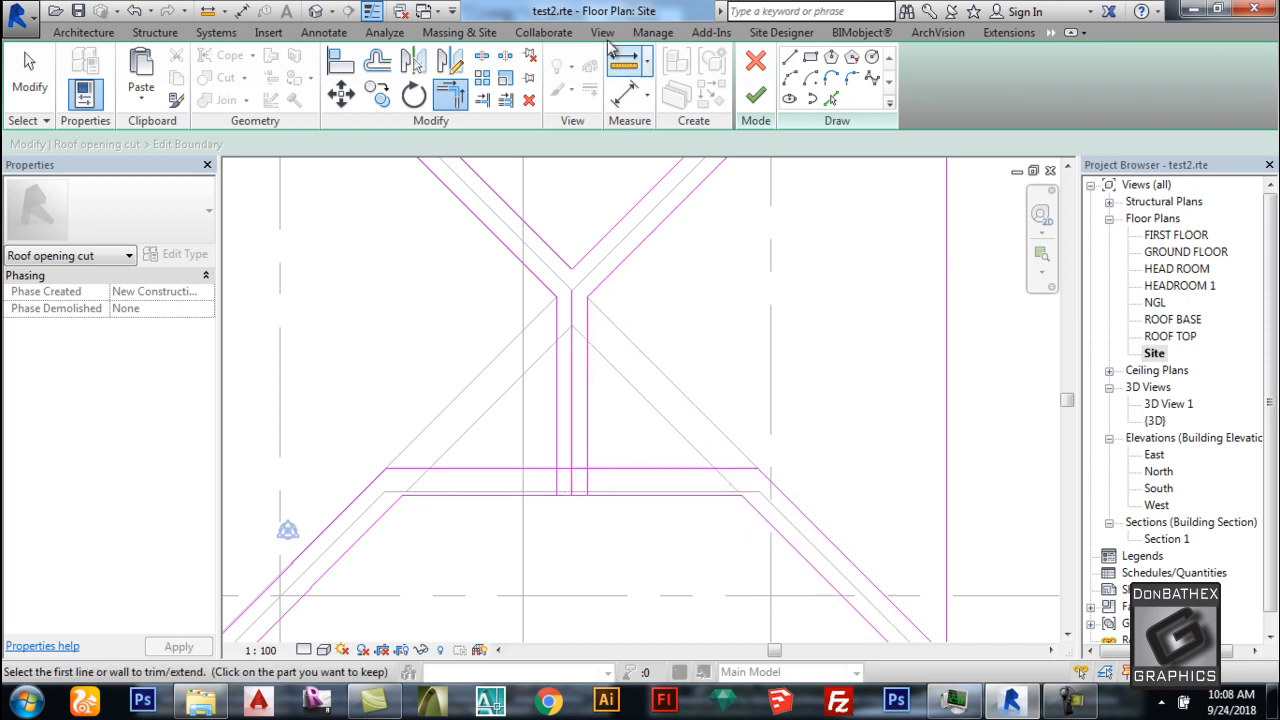
Split the upper horizontal boundary line between the two outer vertical lines and trim each half to its vertical line.
left_click(484, 56)
left_click(584, 468)
left_click(450, 92)
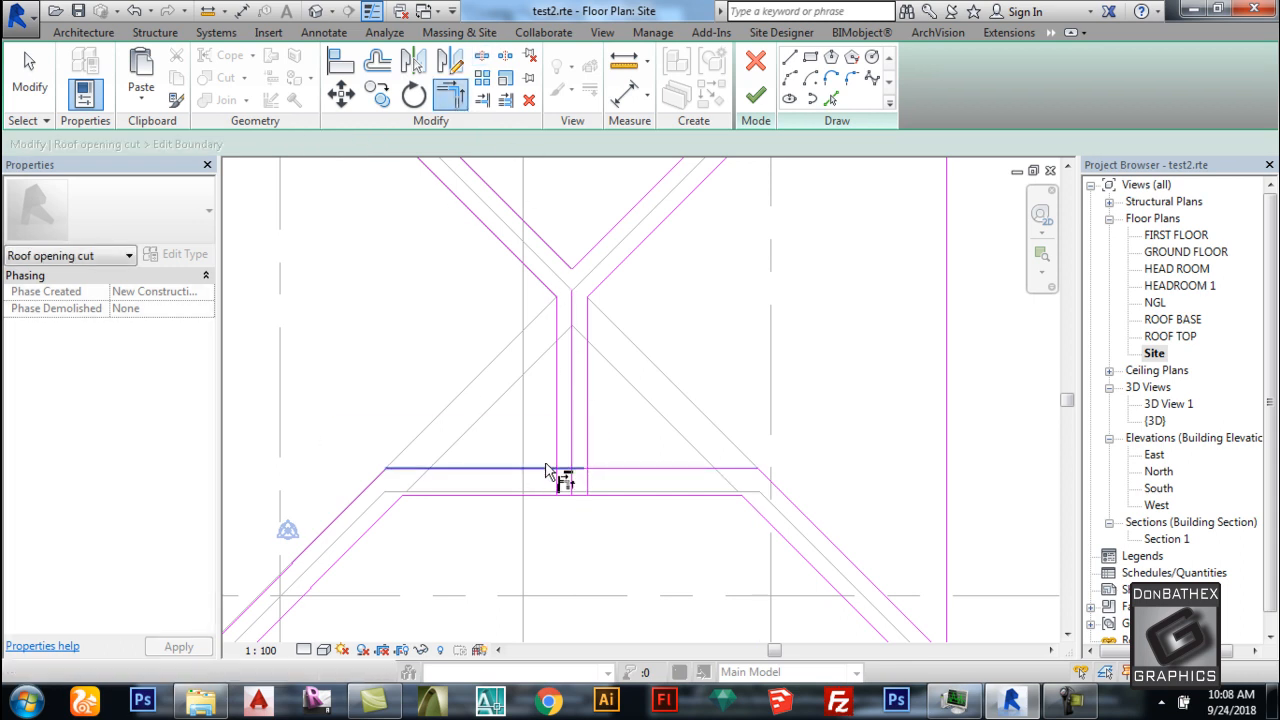
left_click(589, 440)
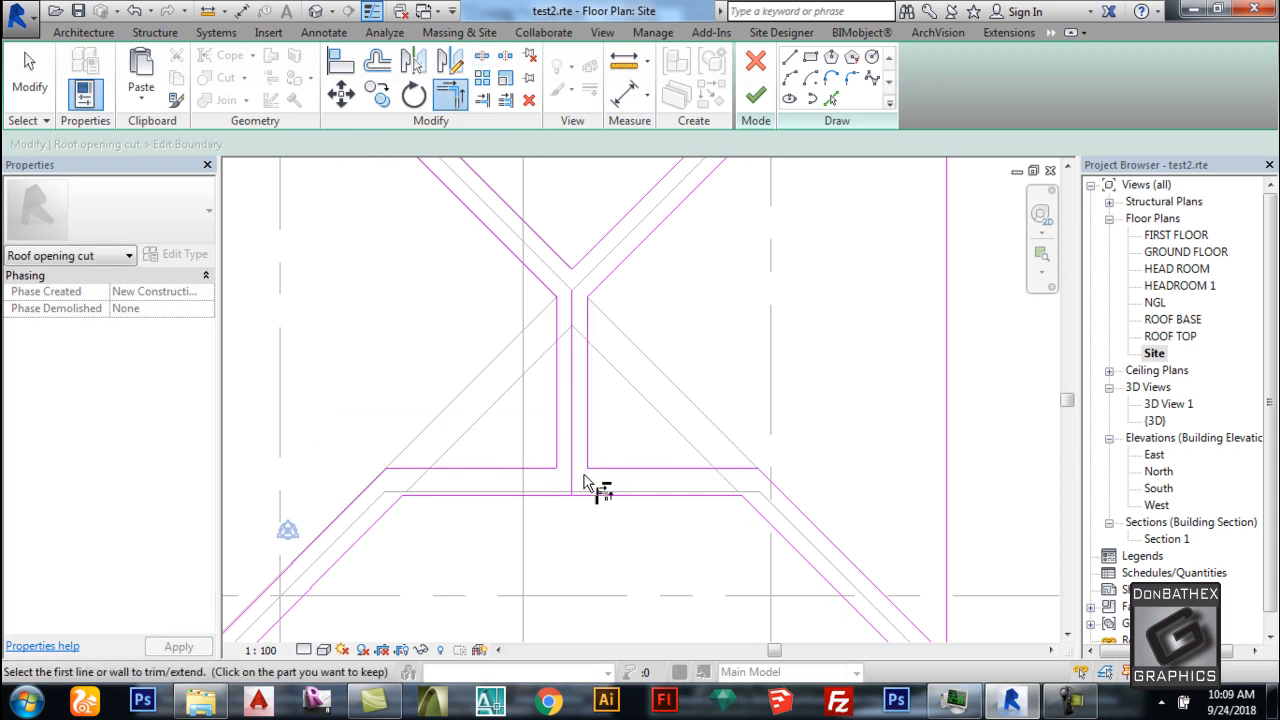
Delete the leftover central vertical line from the roof opening sketch and finish the boundary edit.
key("Escape")
left_click(572, 464)
key("Delete")
scroll(569, 372, "down", 2)
scroll(570, 352, "down", 1)
scroll(649, 400, "down", 1)
left_click(756, 96)
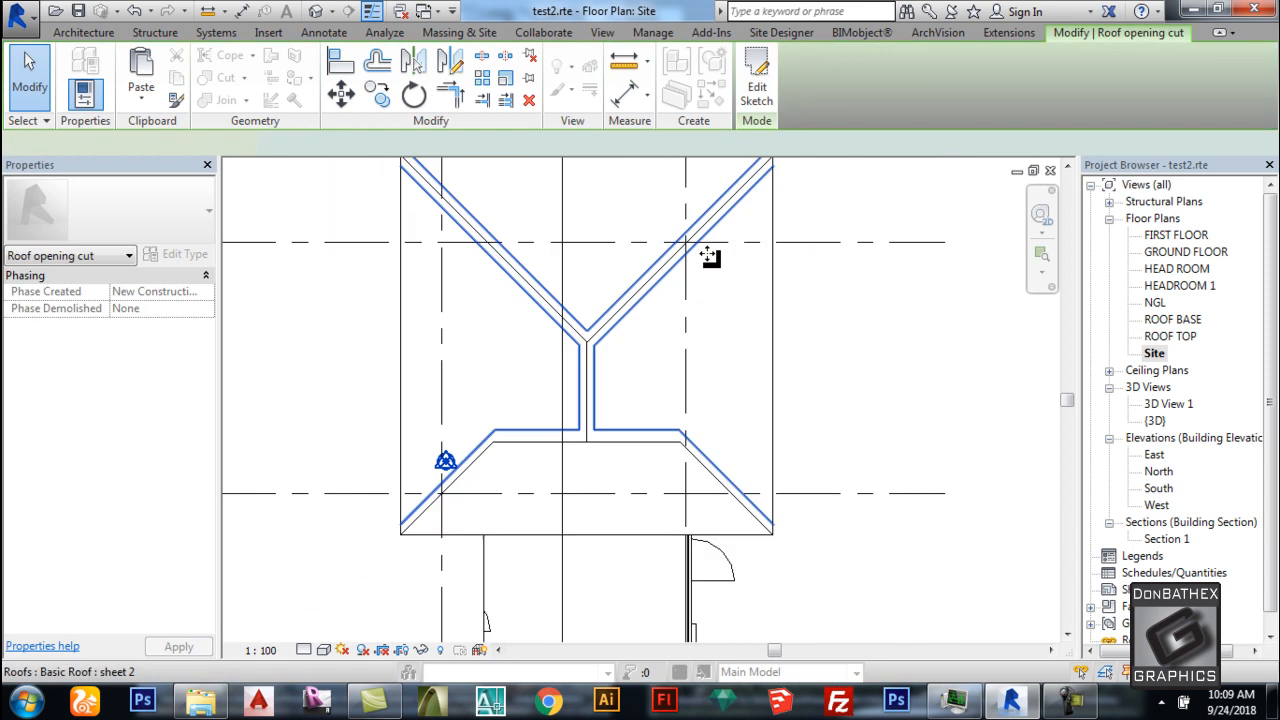
In the 3D view, create an in-place model component with the Air Terminals family category for the open gable.
left_click(317, 11)
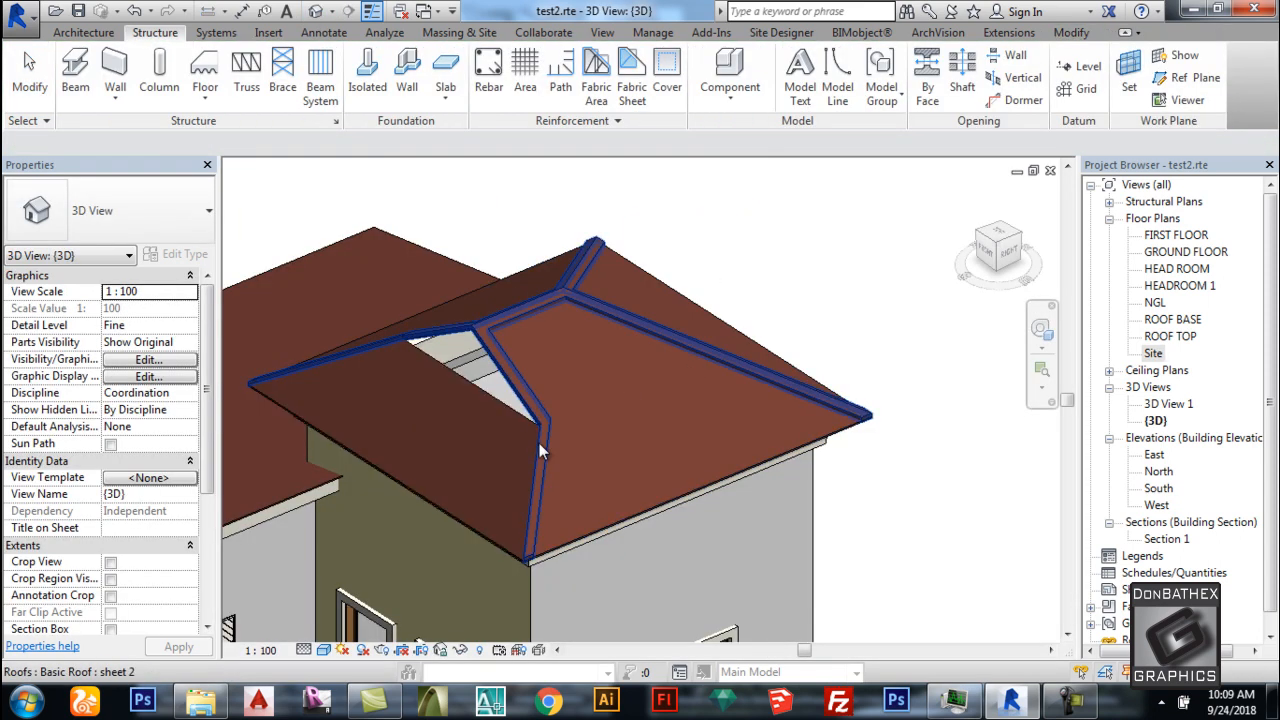
middle_click_drag(670, 346, 823, 294, "shift")
scroll(497, 381, "up", 5)
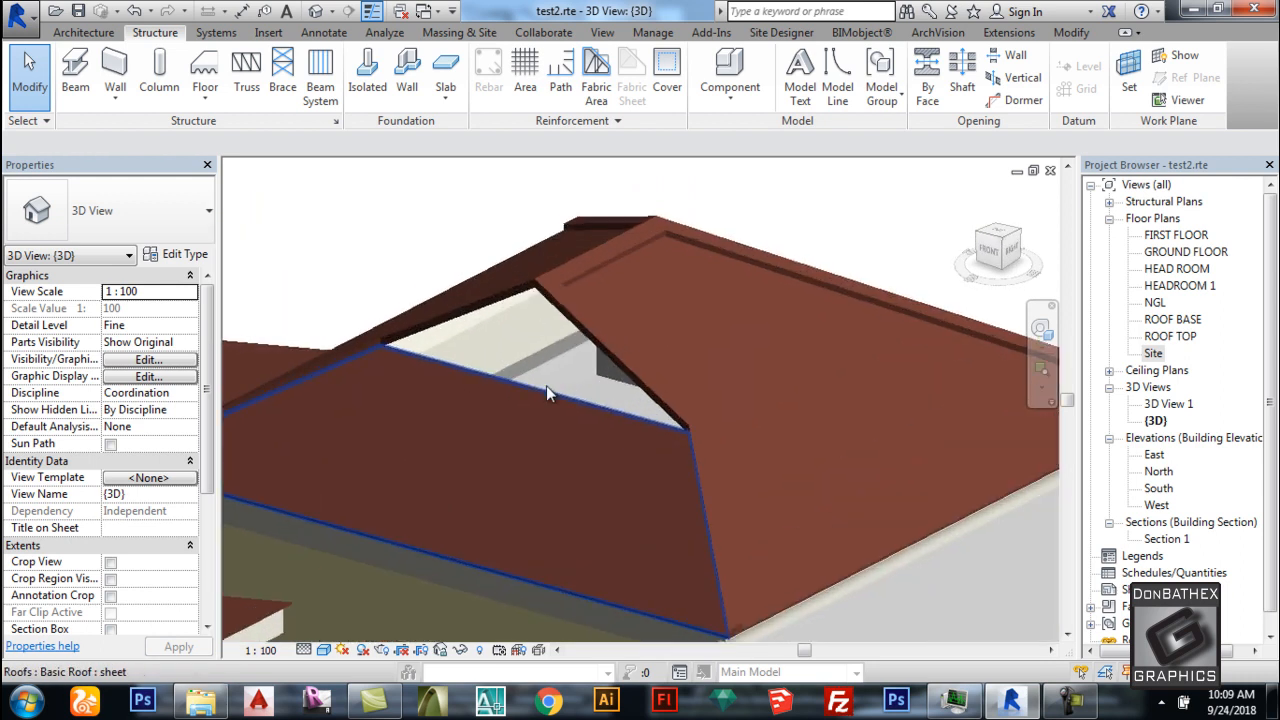
left_click(84, 32)
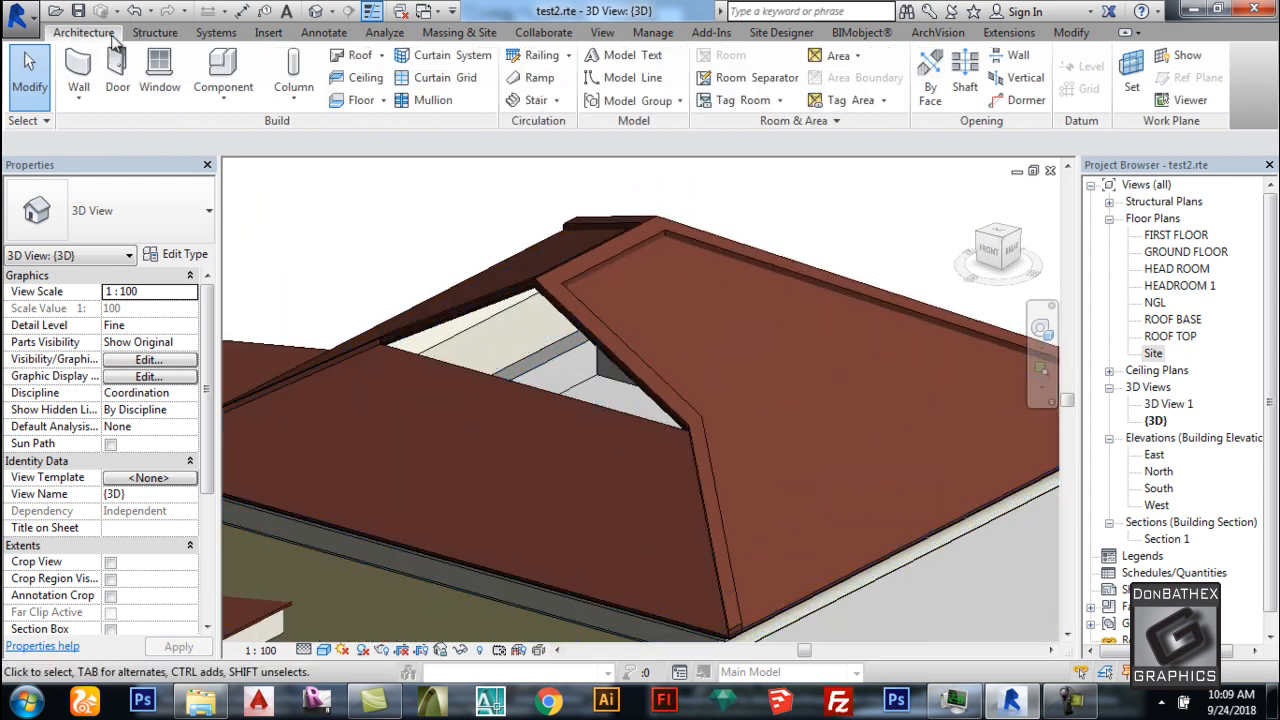
left_click(223, 92)
left_click(275, 157)
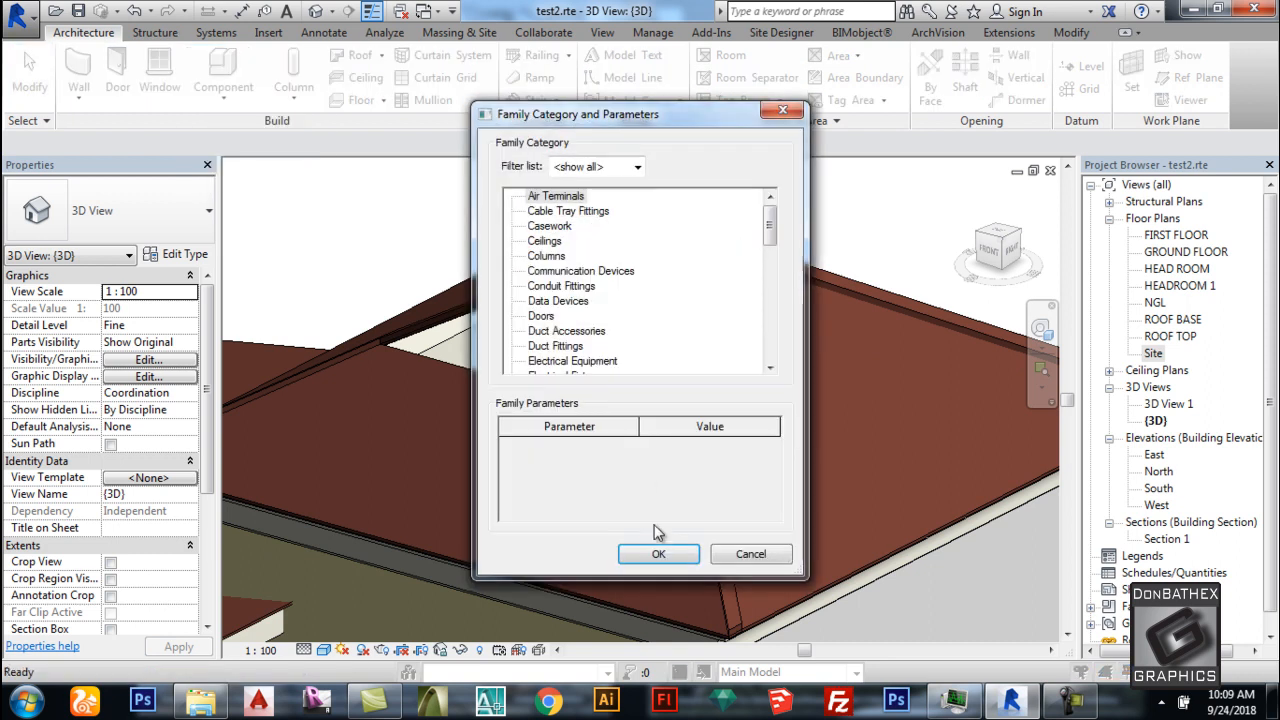
left_click(659, 555)
left_click(1008, 250)
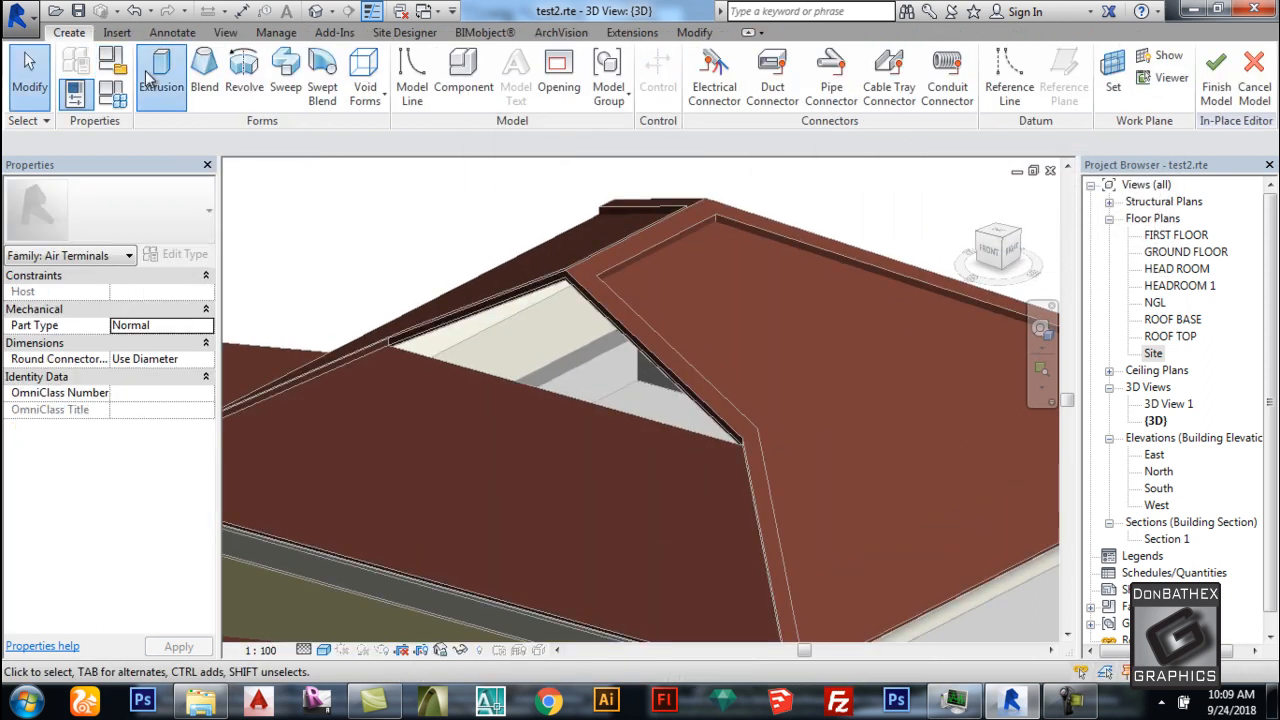
Start an extrusion and set its work plane to the vertical face of the sheet 2 roof strip above the gable opening.
left_click(161, 75)
left_click(812, 70)
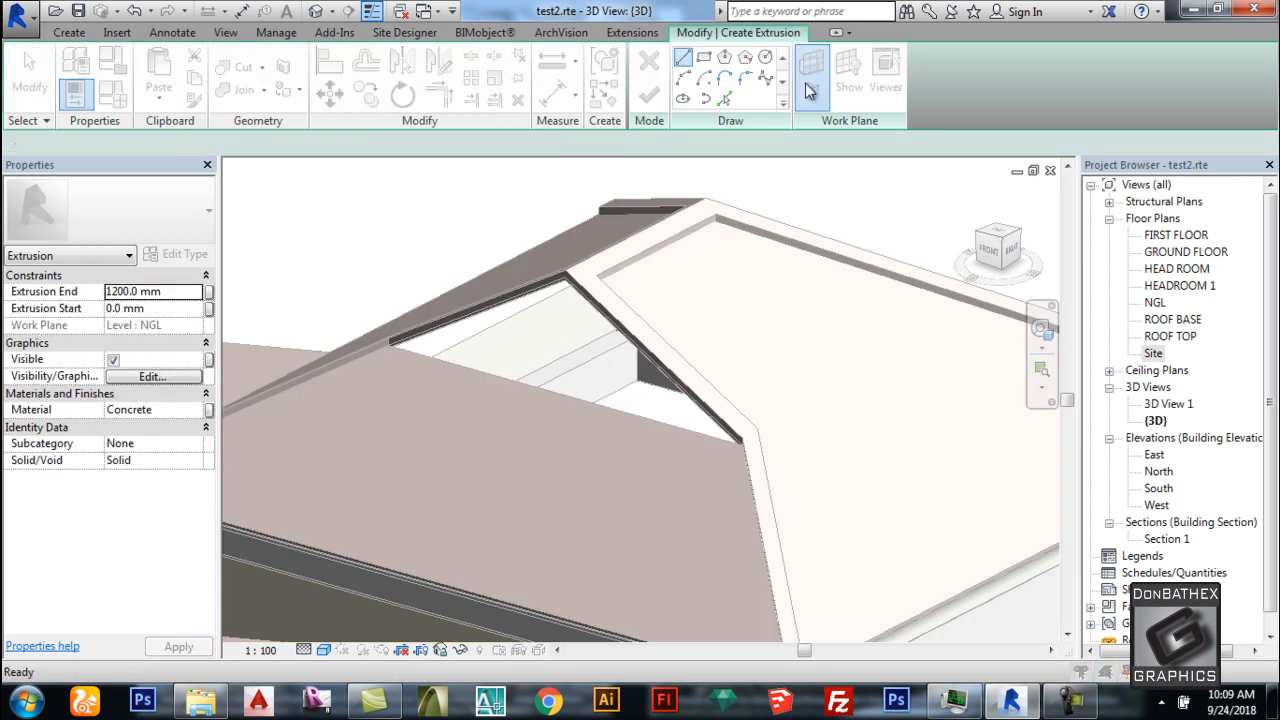
left_click(845, 453)
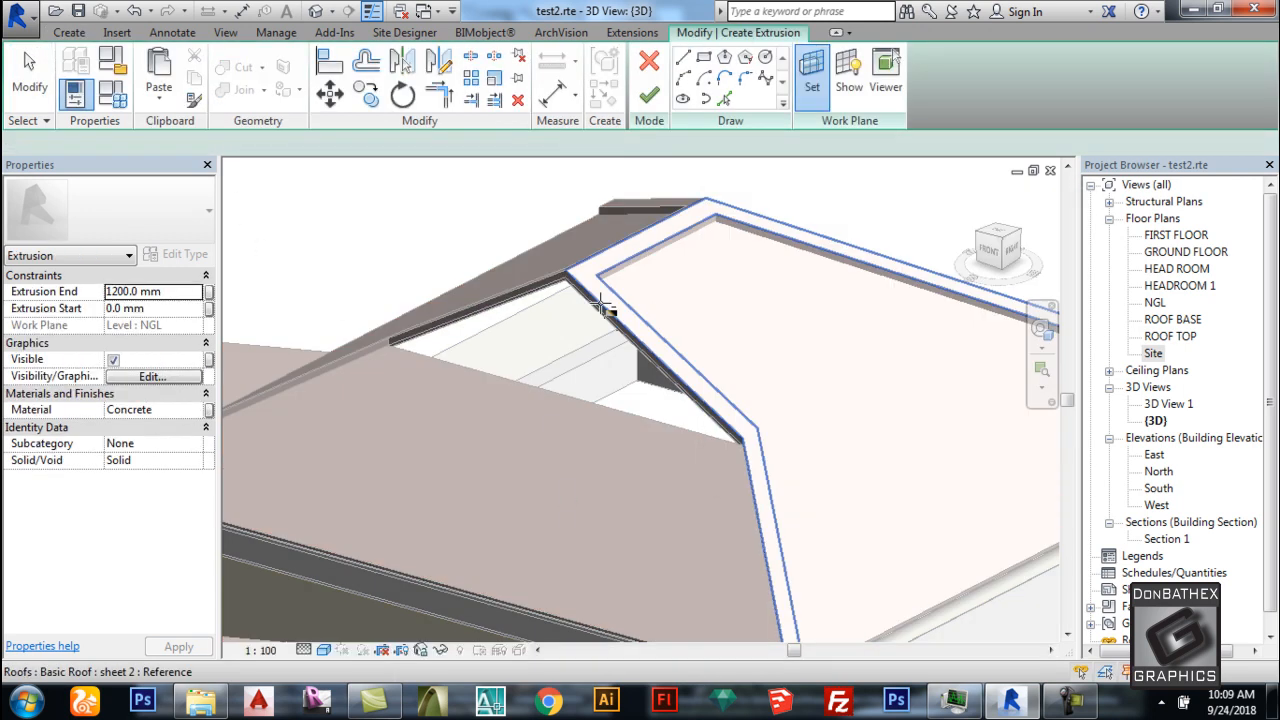
scroll(405, 325, "up", 6)
scroll(558, 383, "up", 1)
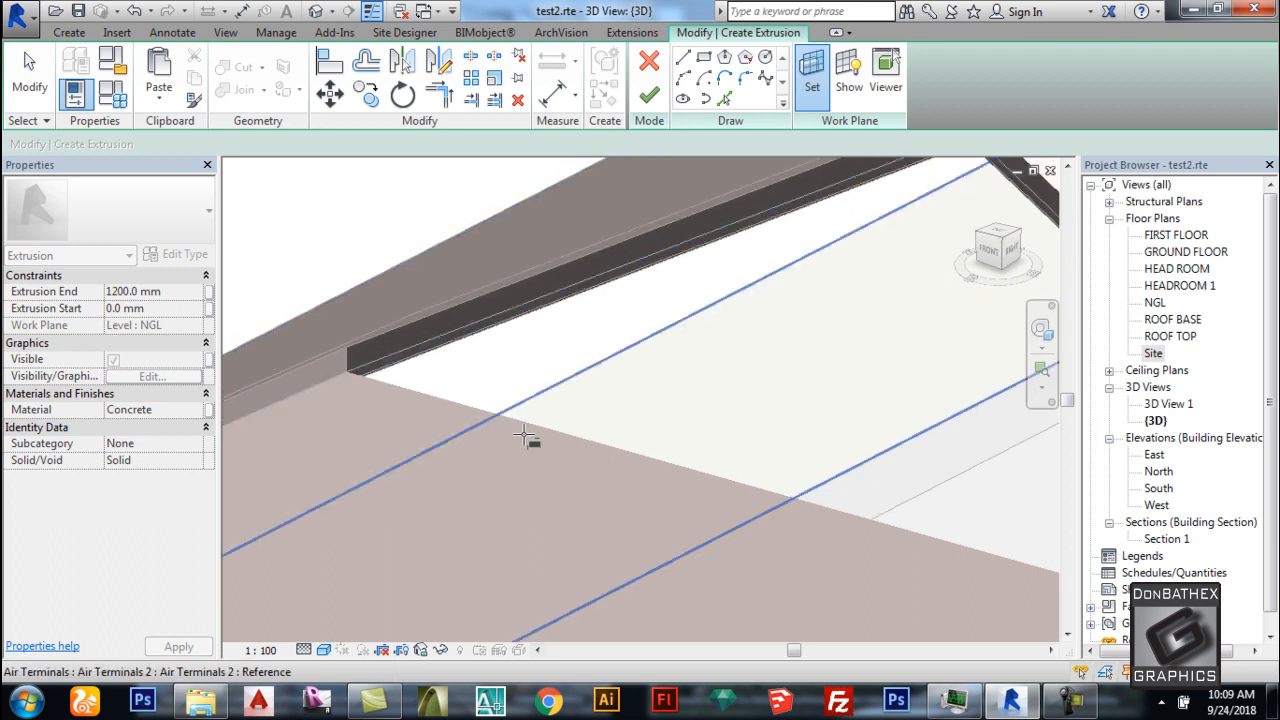
scroll(577, 400, "down", 3)
scroll(786, 235, "up", 2)
left_click(788, 236)
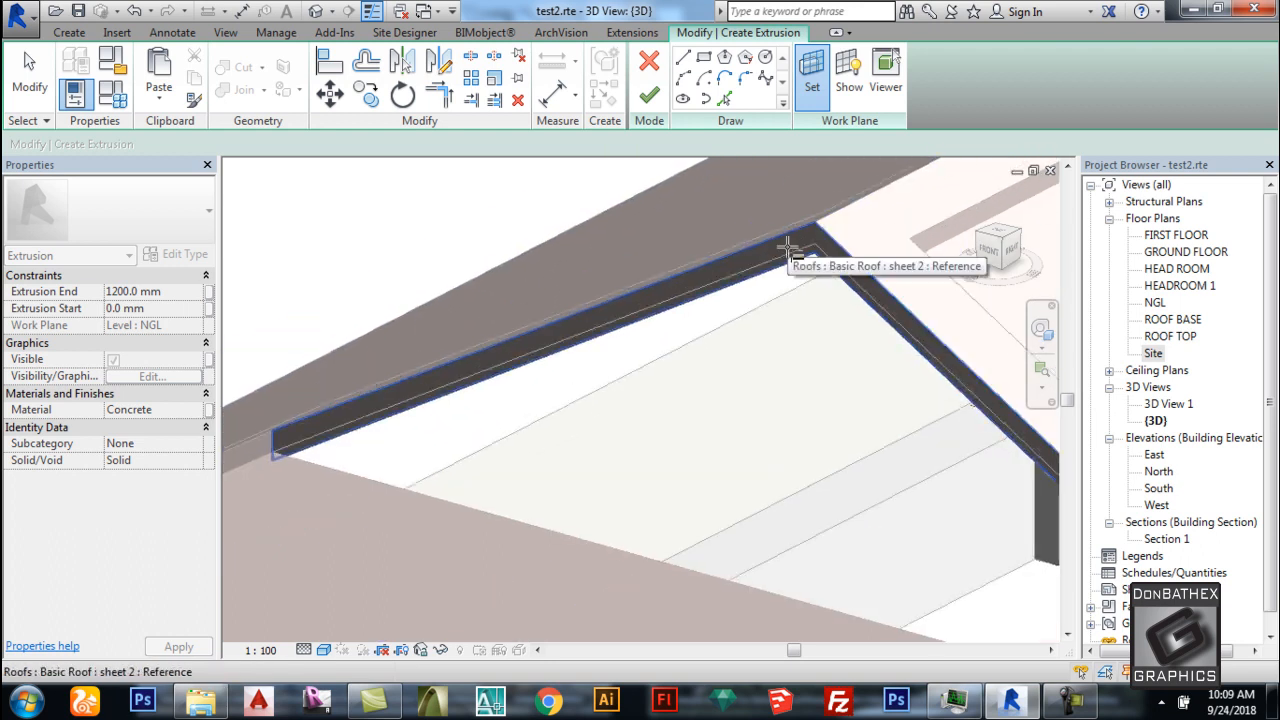
In the South elevation, sketch a closed triangle along the two gable slopes and the horizontal base of the opening.
left_click(990, 255)
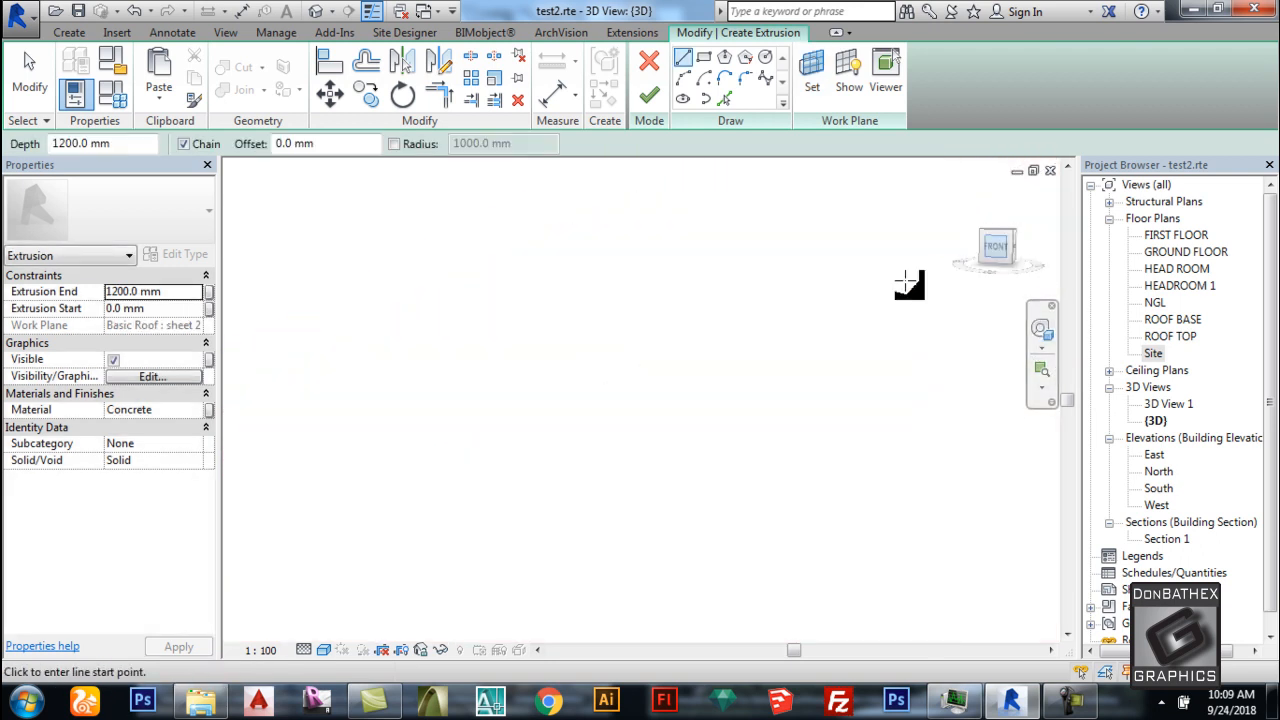
double_click(1158, 488)
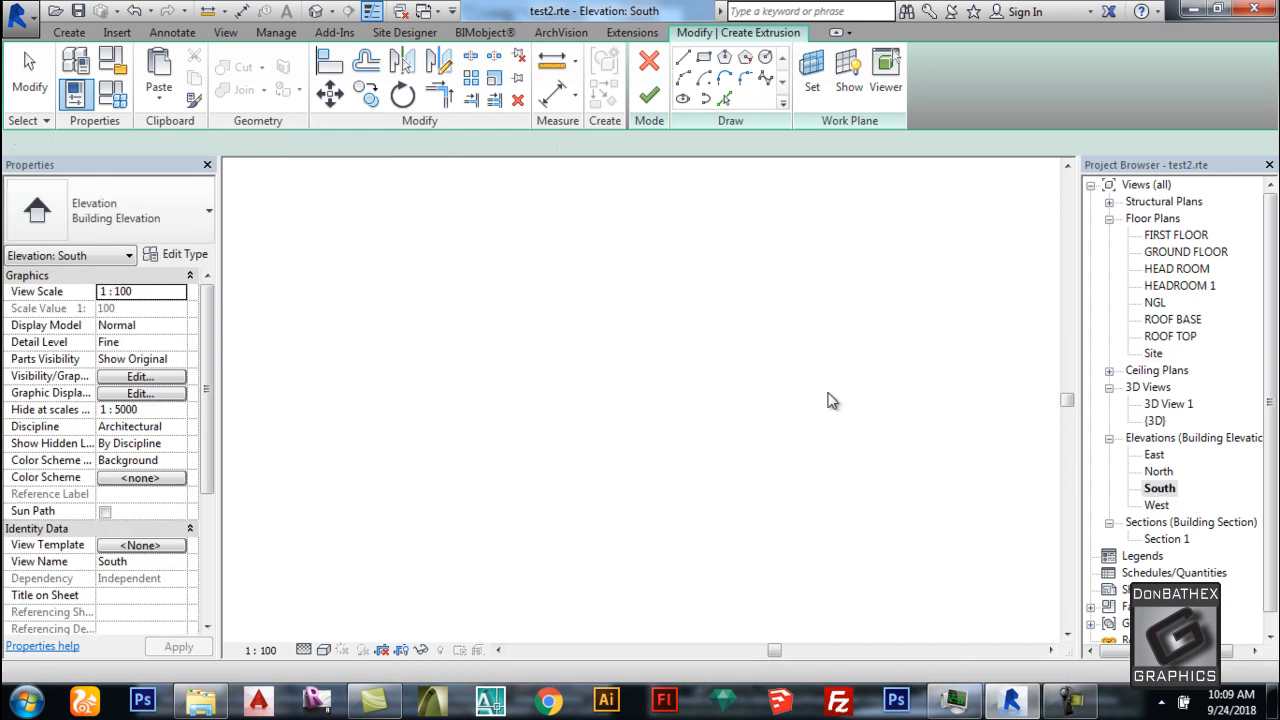
scroll(580, 190, "up", 4)
scroll(667, 252, "up", 3)
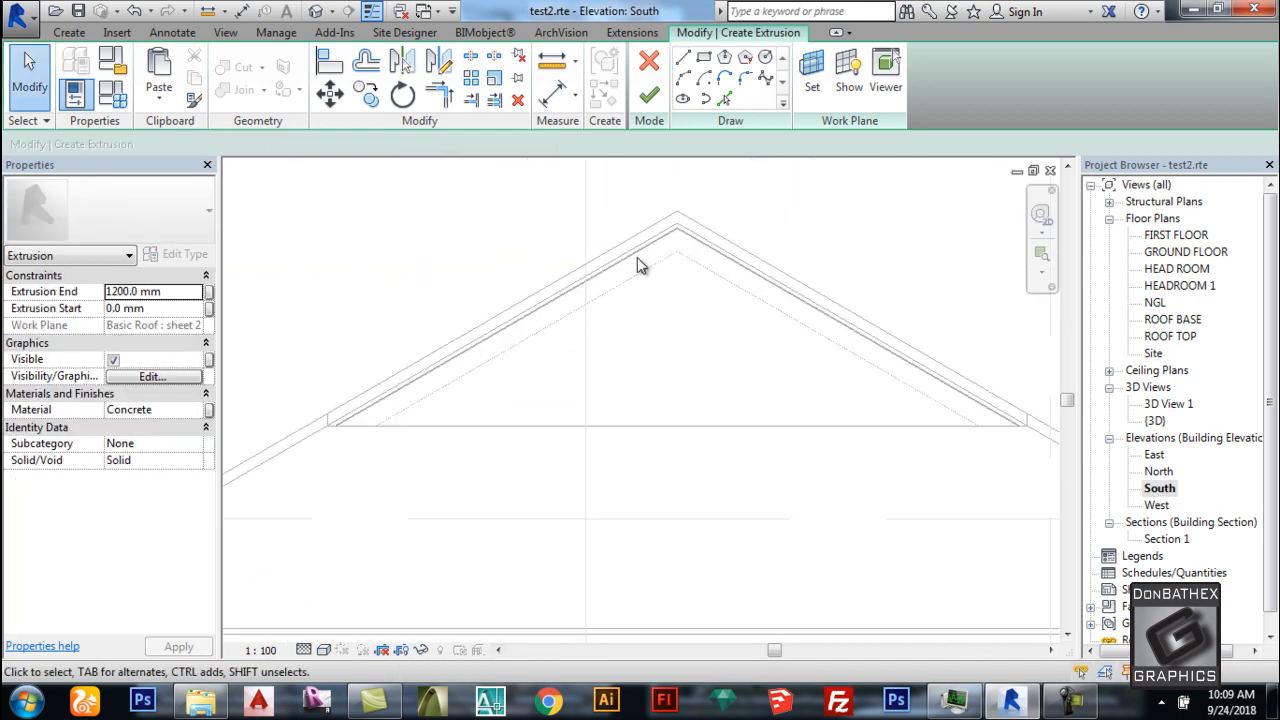
left_click(683, 57)
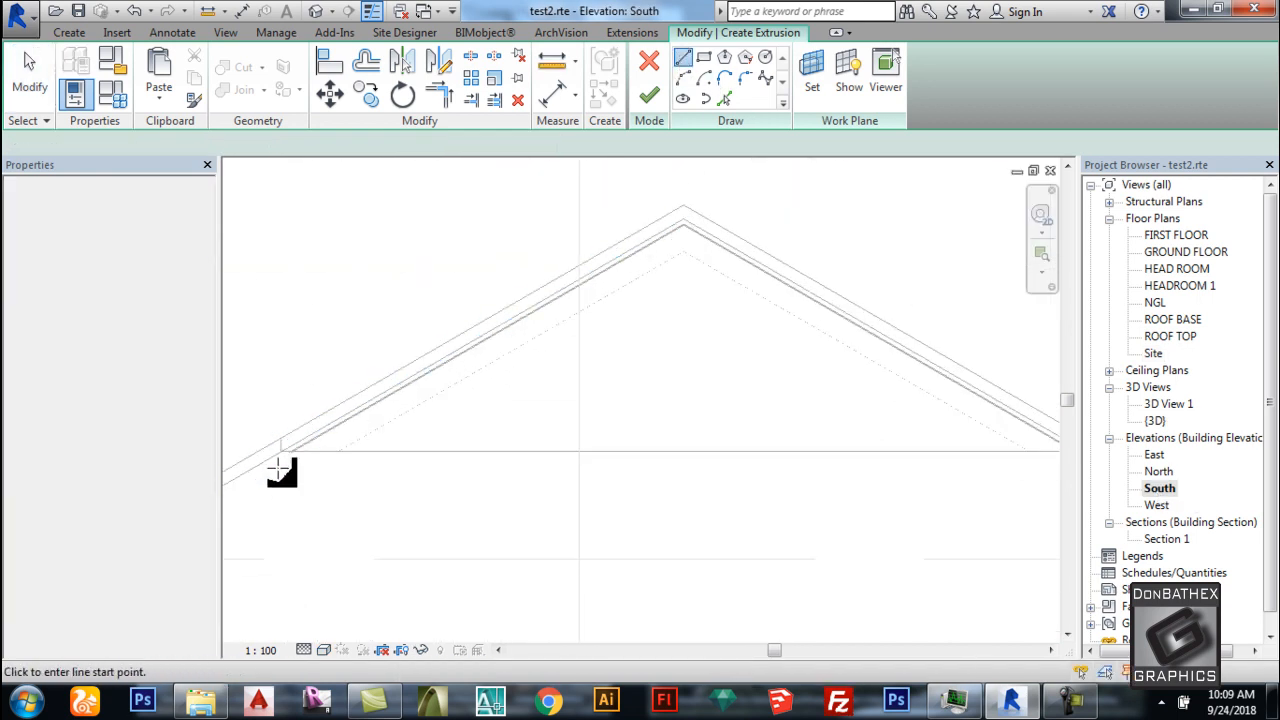
scroll(292, 452, "up", 3)
left_click(282, 430)
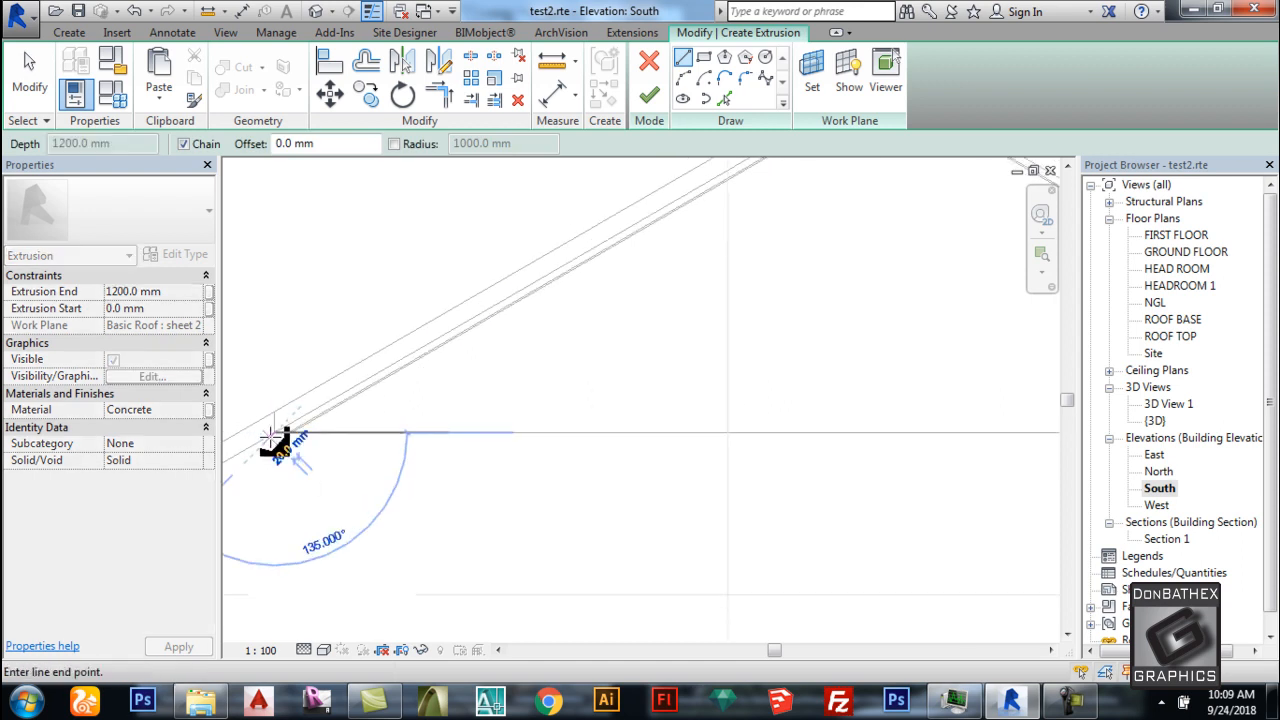
scroll(282, 430, "down", 2)
left_click(630, 231)
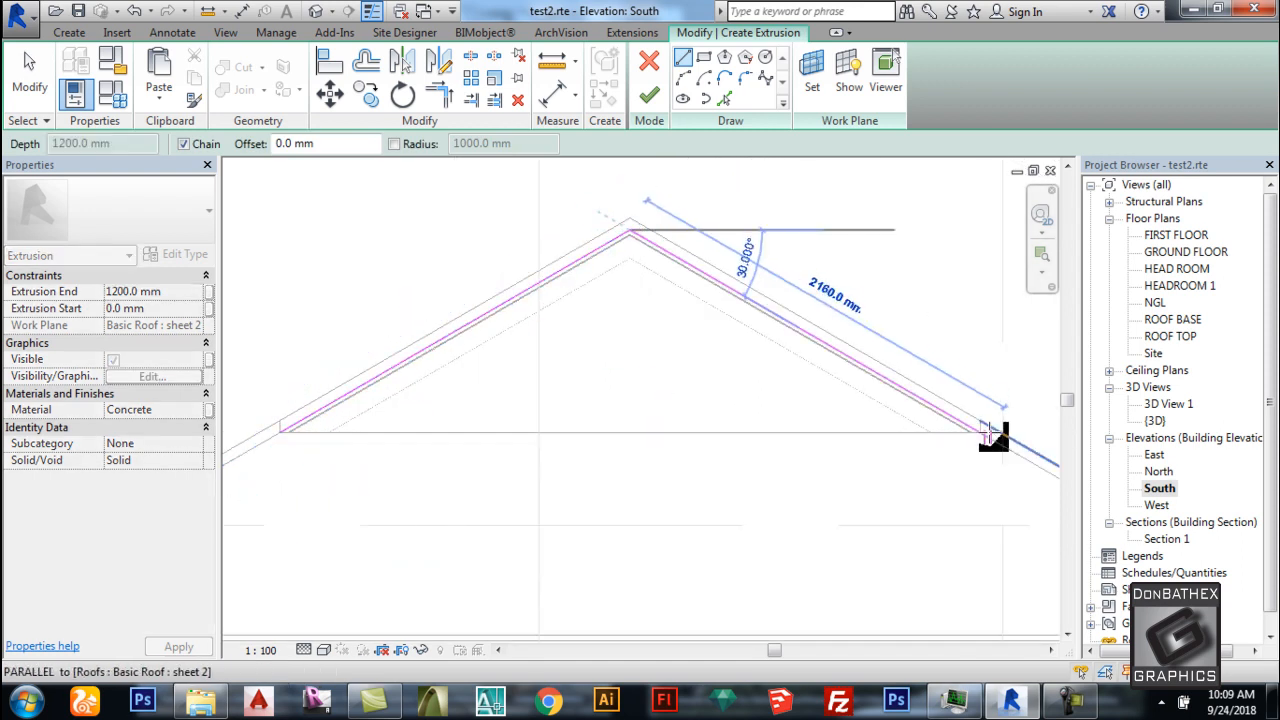
left_click(975, 432)
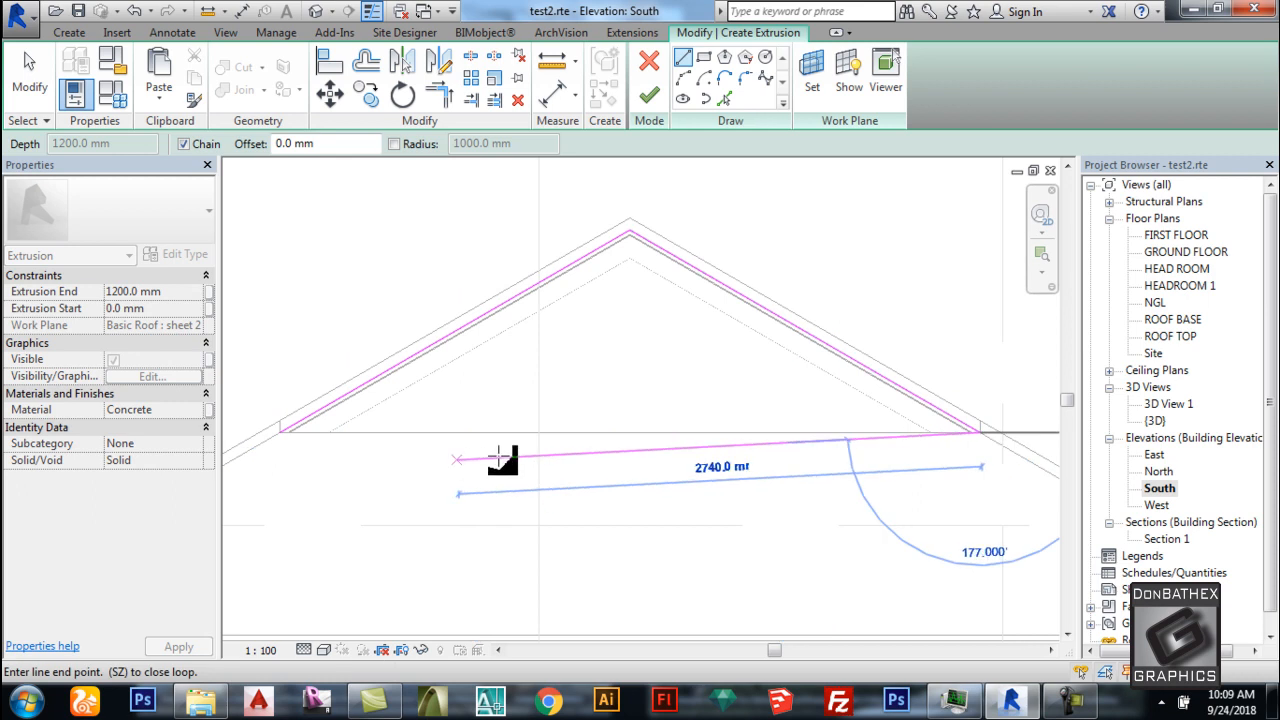
left_click(285, 432)
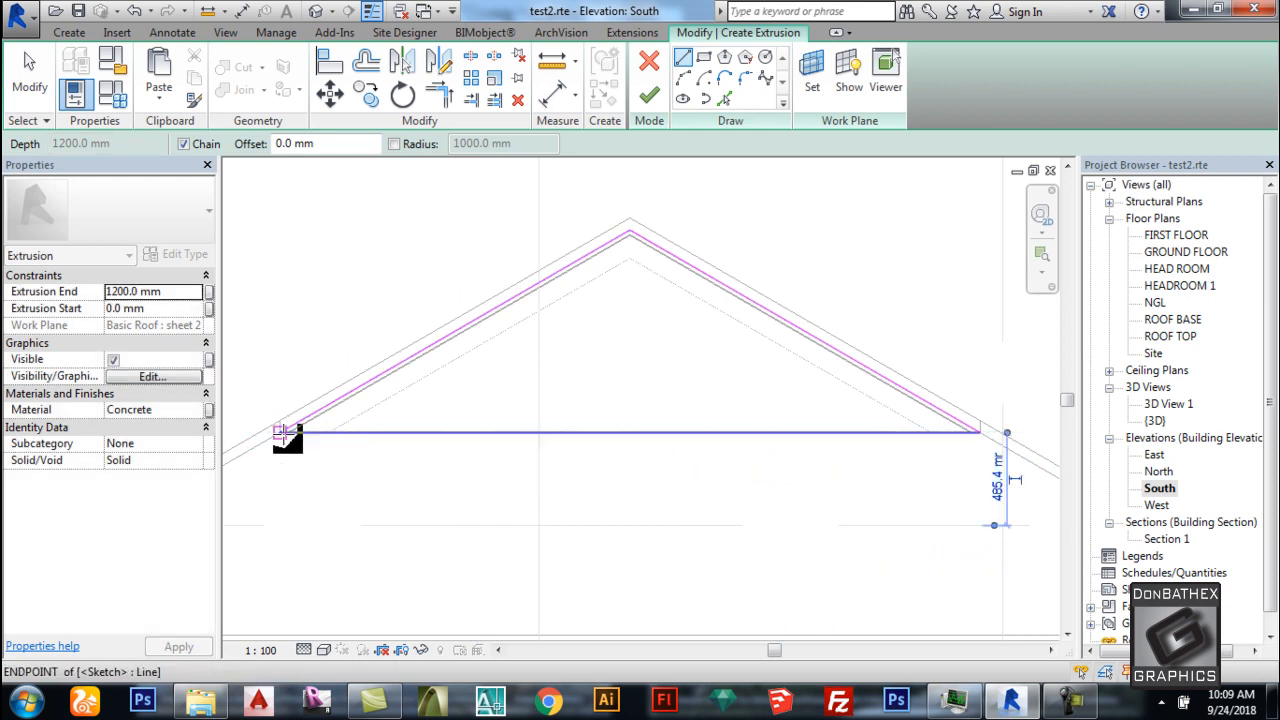
Offset copies of the triangle's two sloped lines inward by 300 mm.
left_click(366, 62)
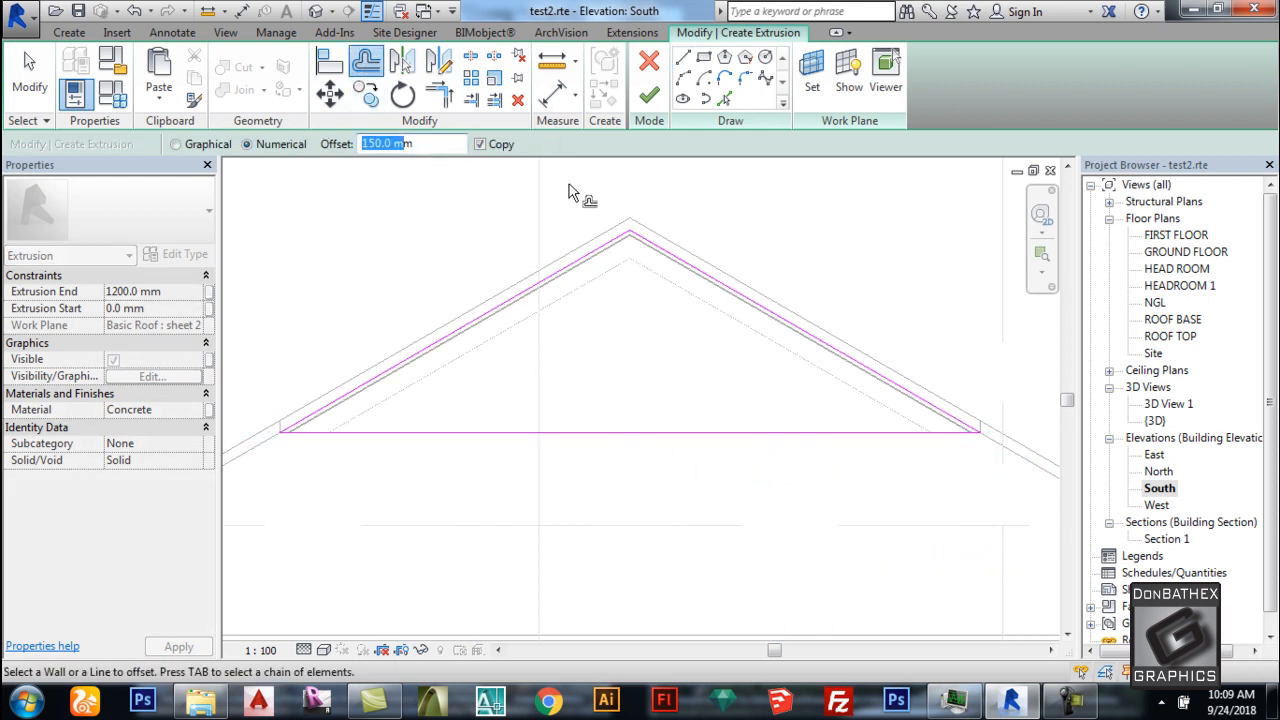
type("300")
left_click(766, 314)
Draw a vertical line about 250 mm long from the base to the left inner slope and mirror it about the gable's centre.
key("l")
key("i")
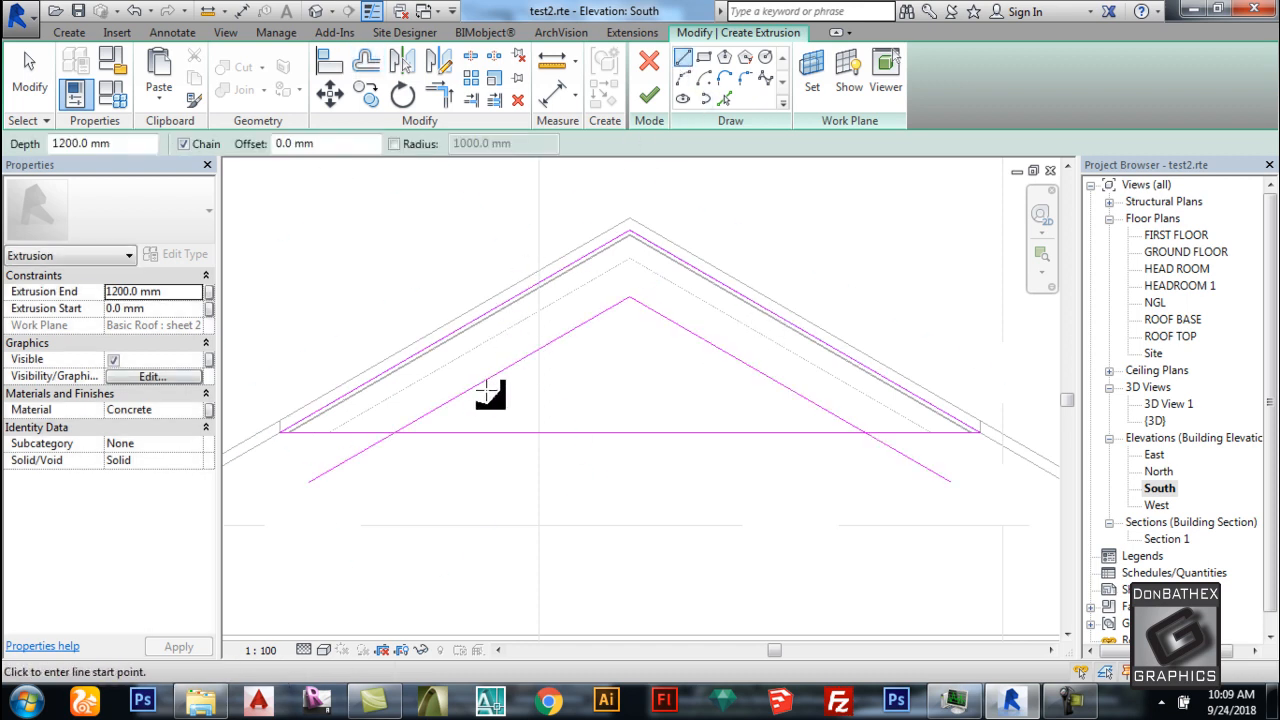
left_click(478, 432)
left_click(477, 385)
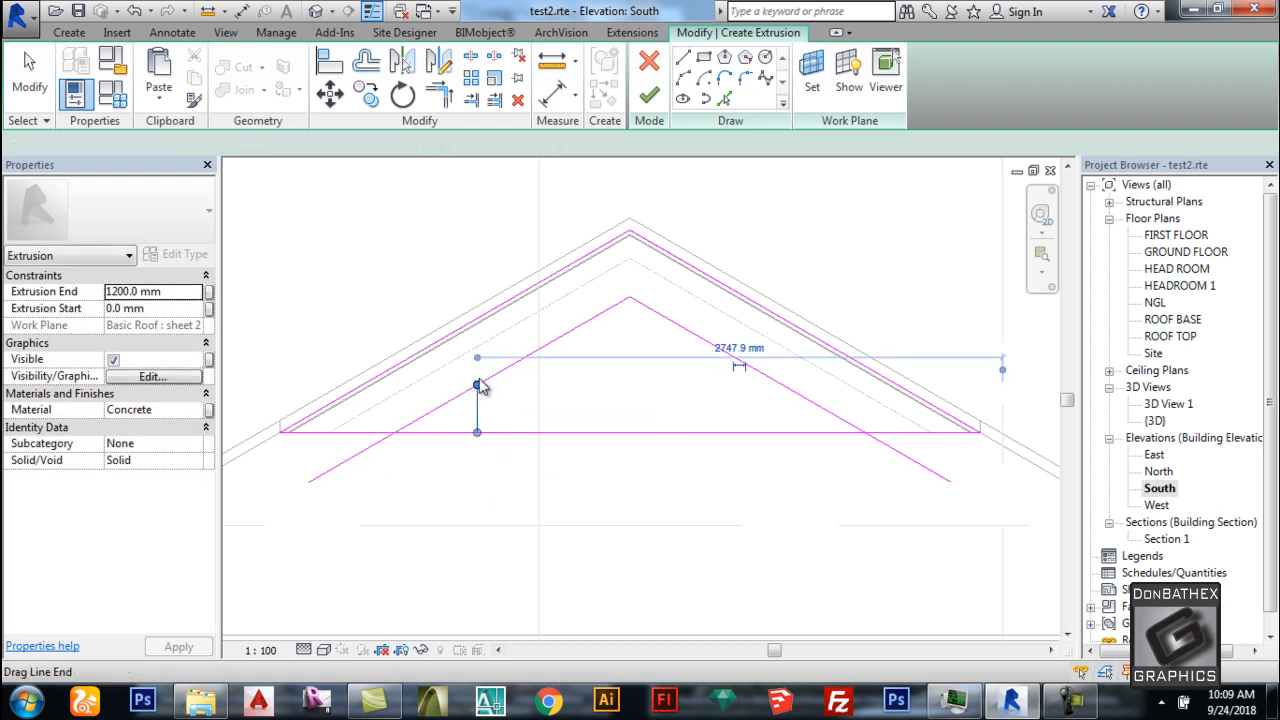
key("Escape")
key("Escape")
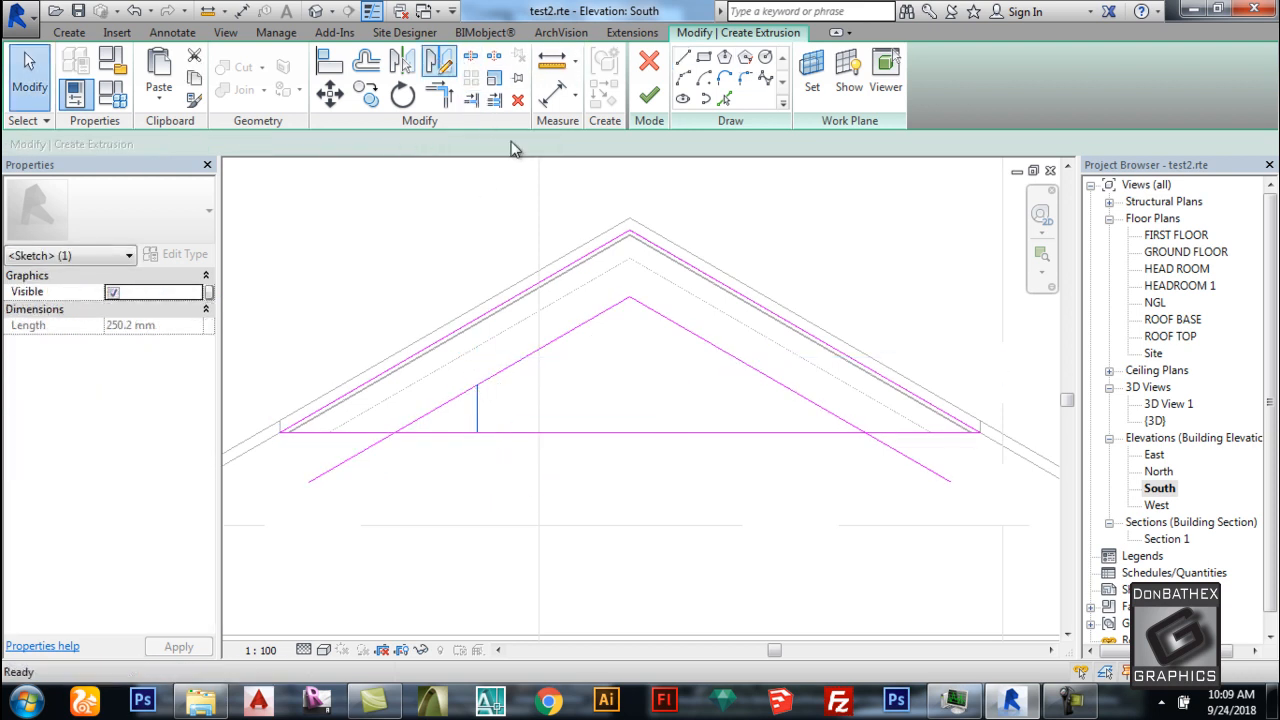
left_click(438, 62)
left_click(629, 298)
left_click(629, 330)
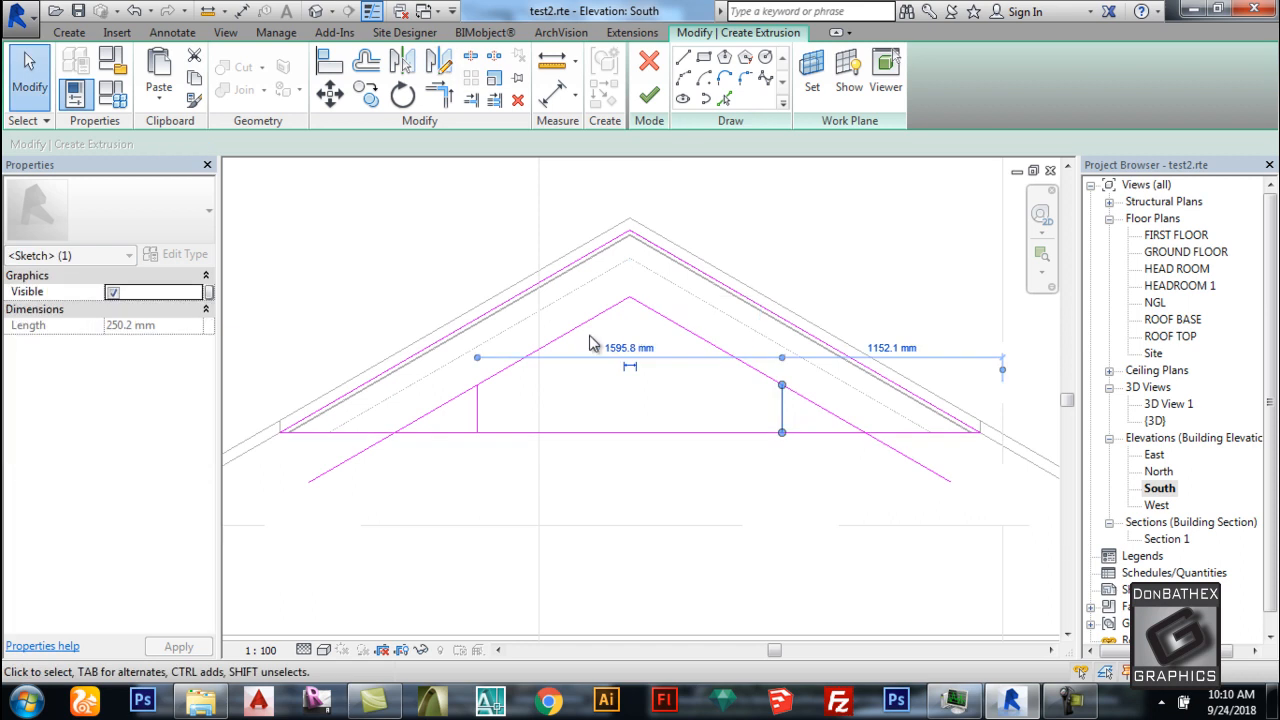
Split the base line near its middle and trim the base, vertical and inner sloped lines into one closed gable frame profile.
left_click(471, 58)
left_click(632, 432)
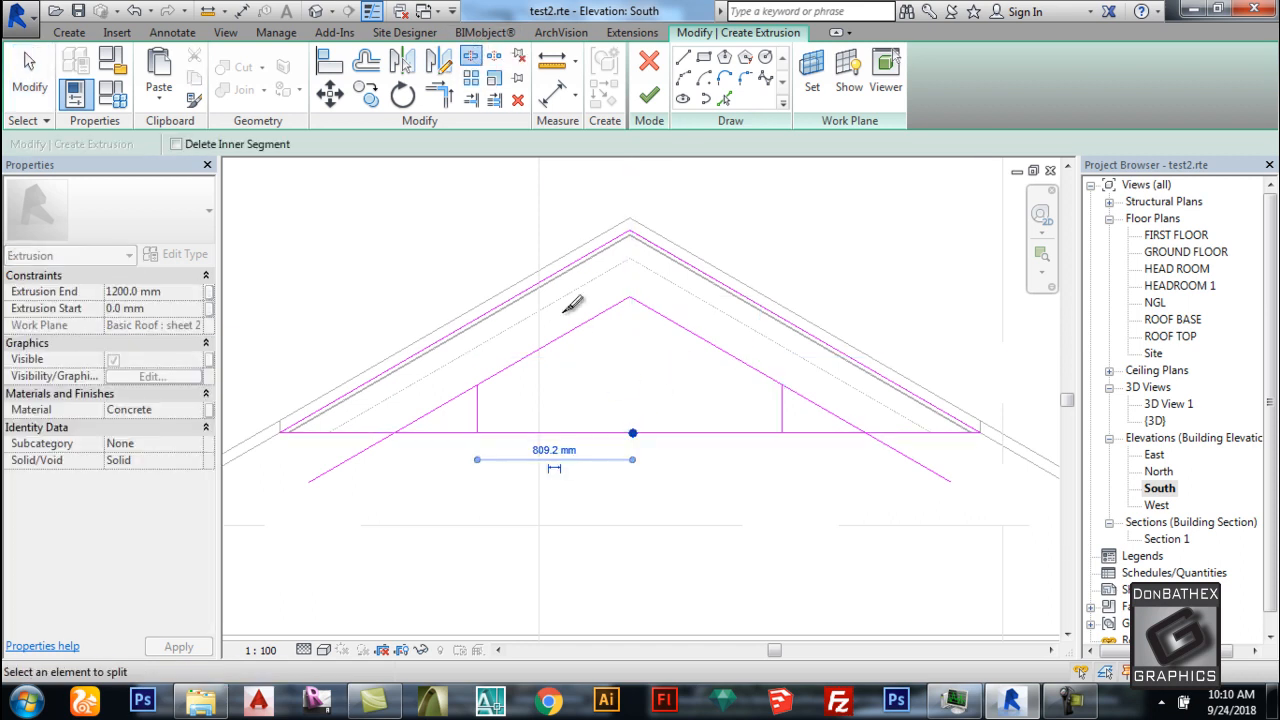
left_click(437, 95)
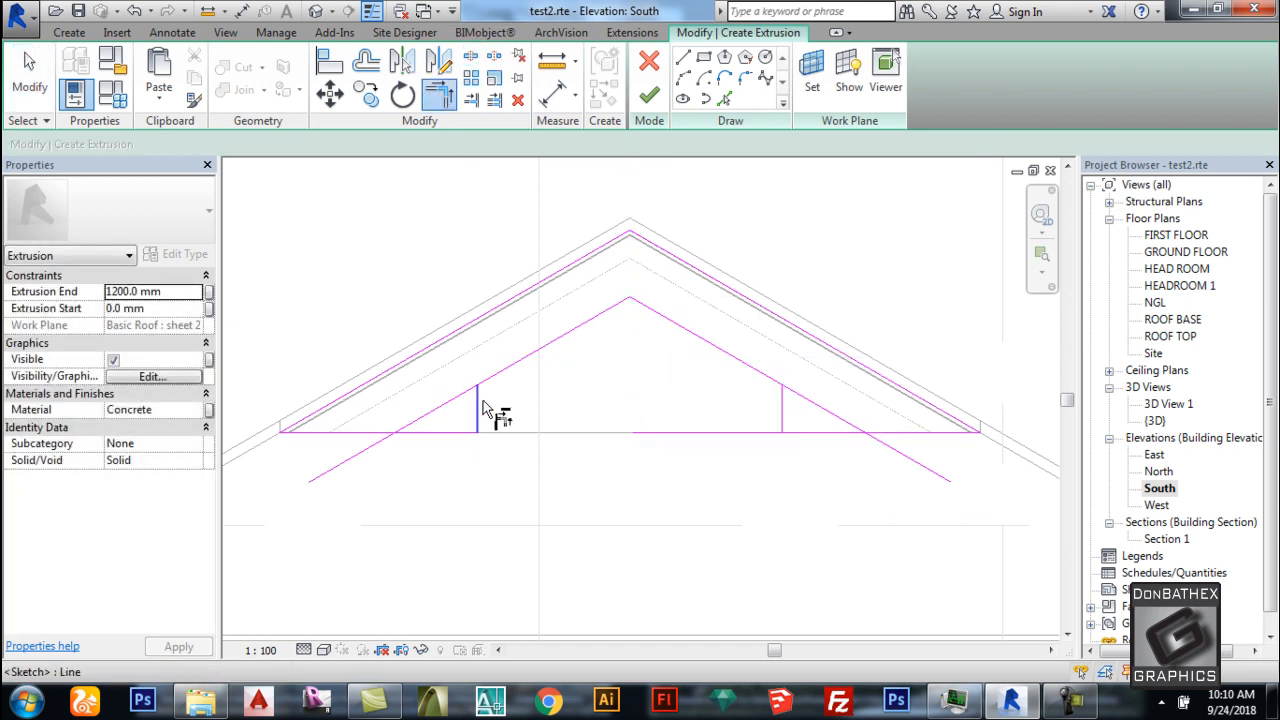
left_click(792, 433)
left_click(783, 404)
left_click(771, 377)
key("Escape")
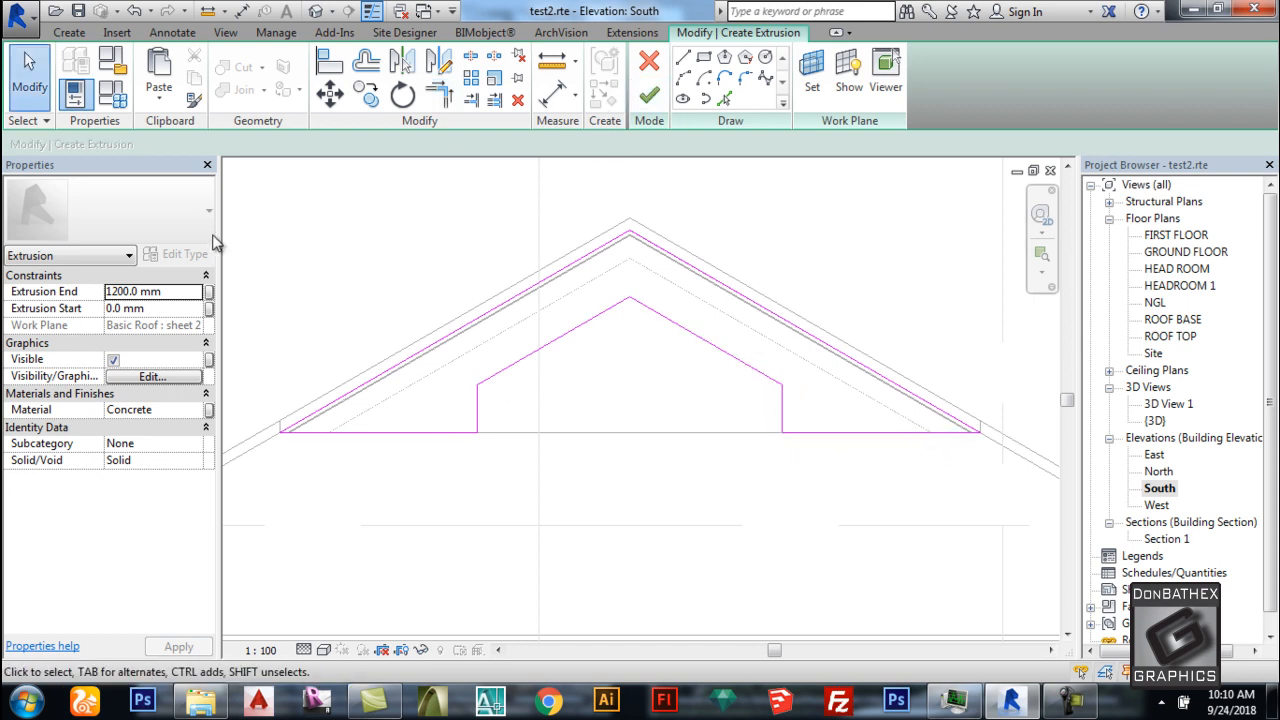
Extrude the gable frame profile to an extrusion end of 50 mm with the WHITE material.
left_click(184, 293)
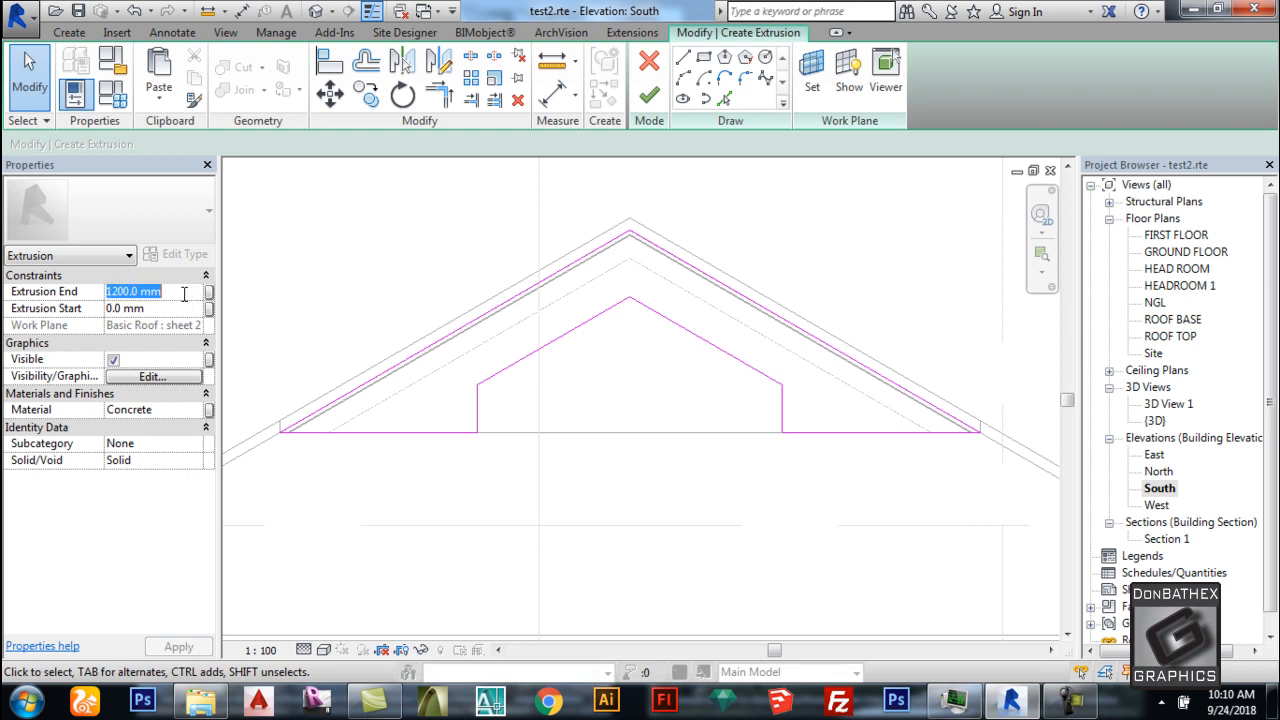
type("50")
left_click(208, 399)
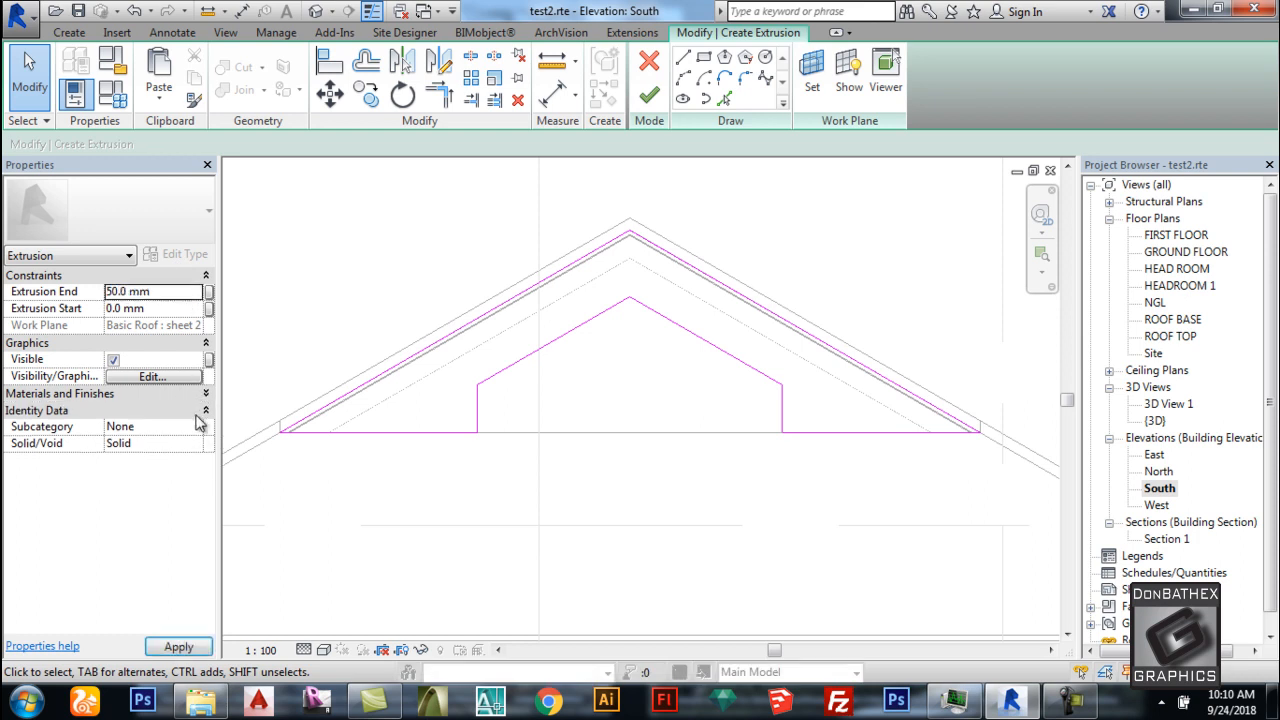
left_click(198, 396)
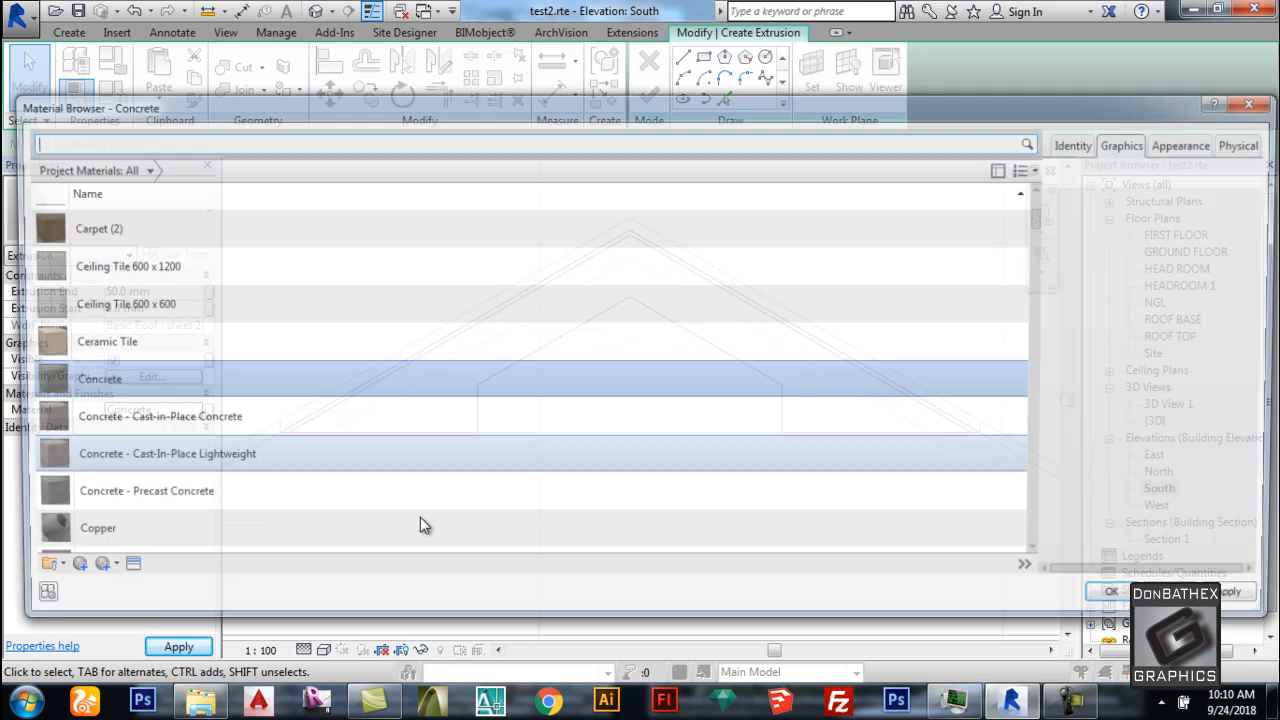
left_click(313, 505)
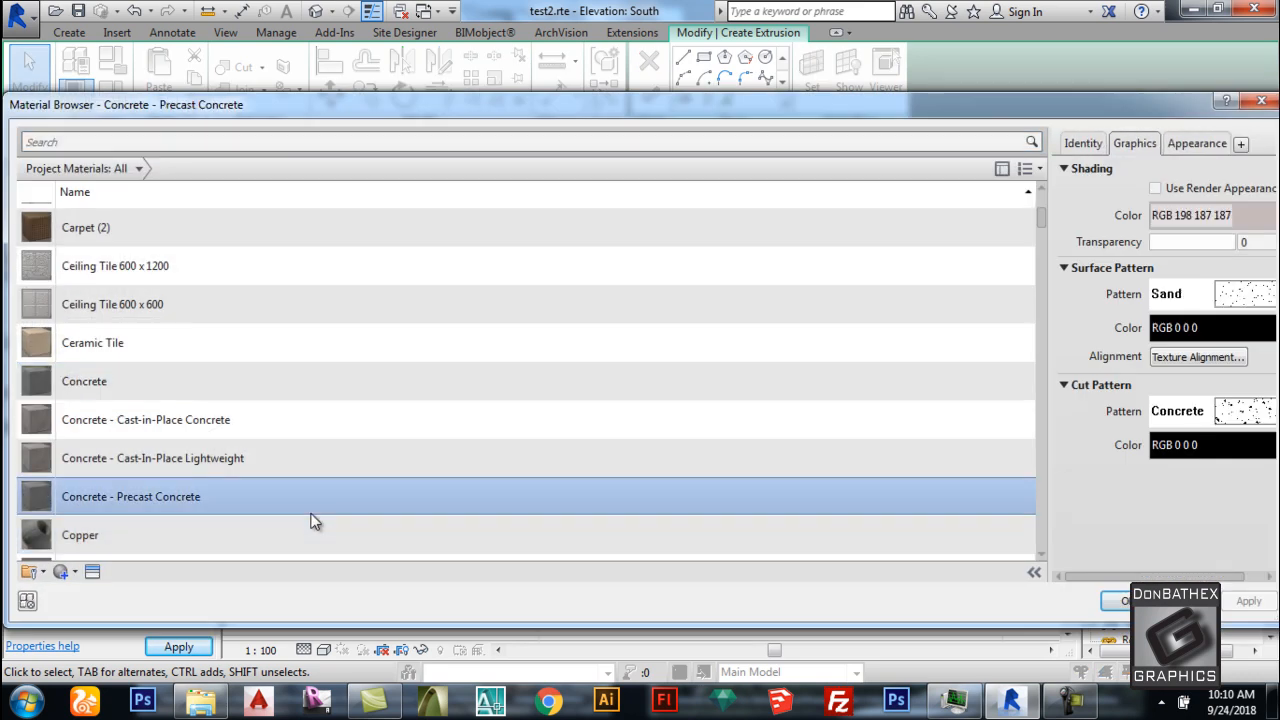
key("w")
scroll(228, 488, "down", 3)
left_click(175, 339)
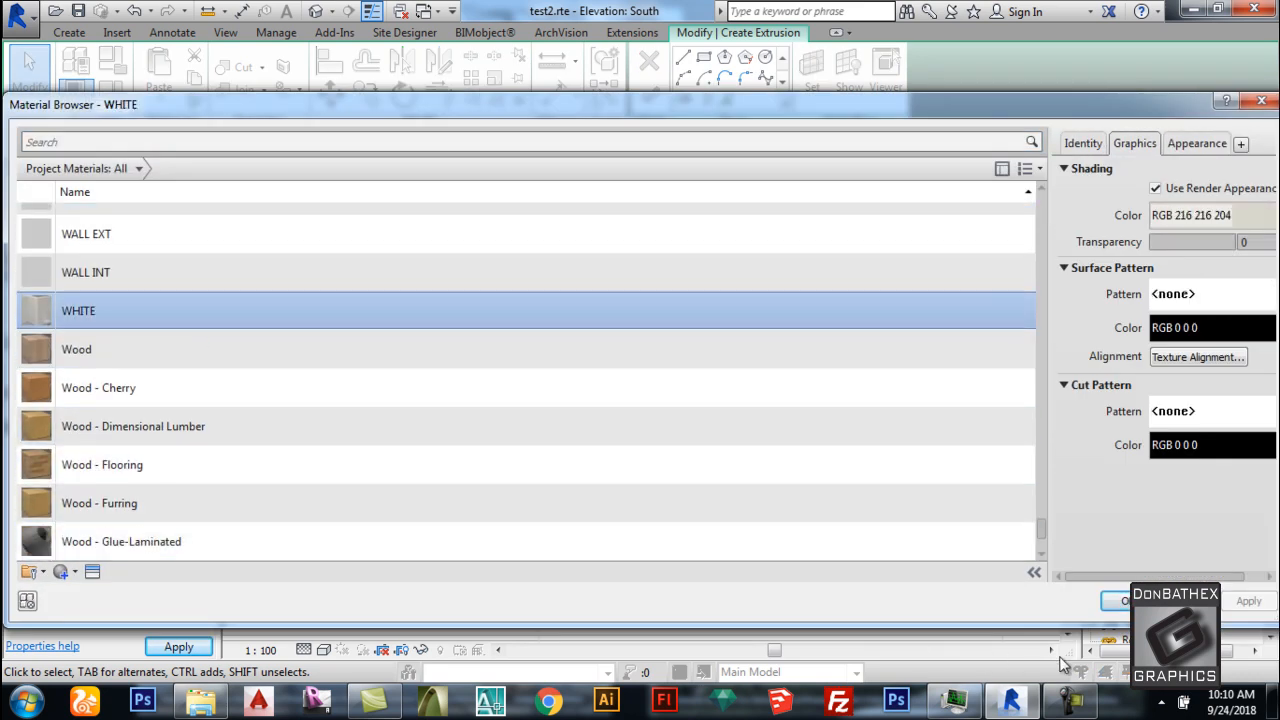
left_click(1112, 603)
left_click(650, 92)
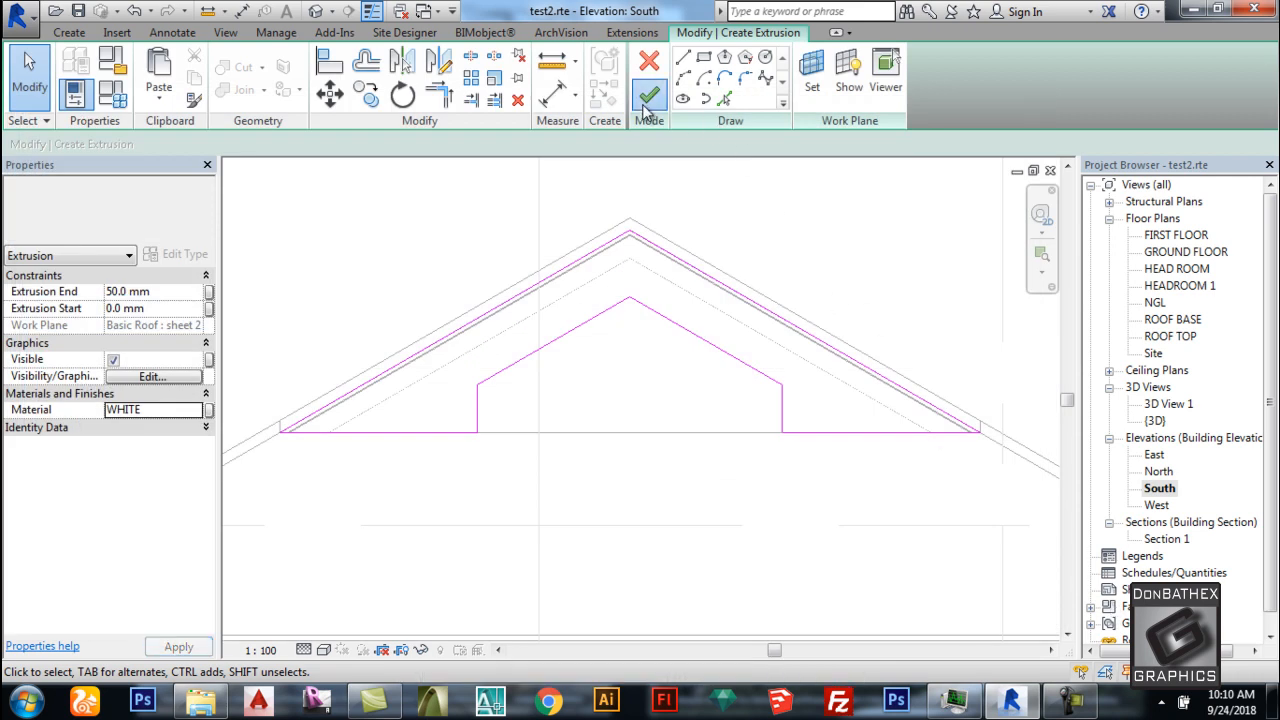
In Section 1, nudge the gable frame three increments inward so it sits just behind the roof's edge.
left_click(585, 285)
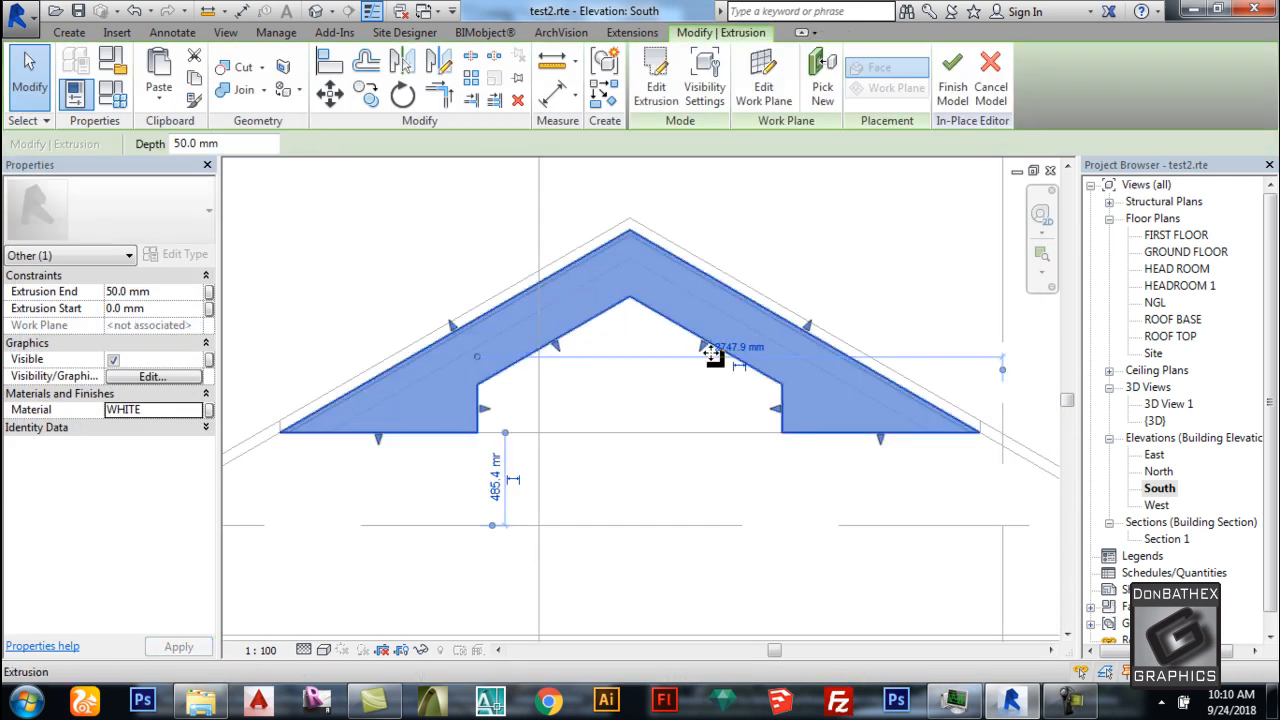
double_click(1163, 540)
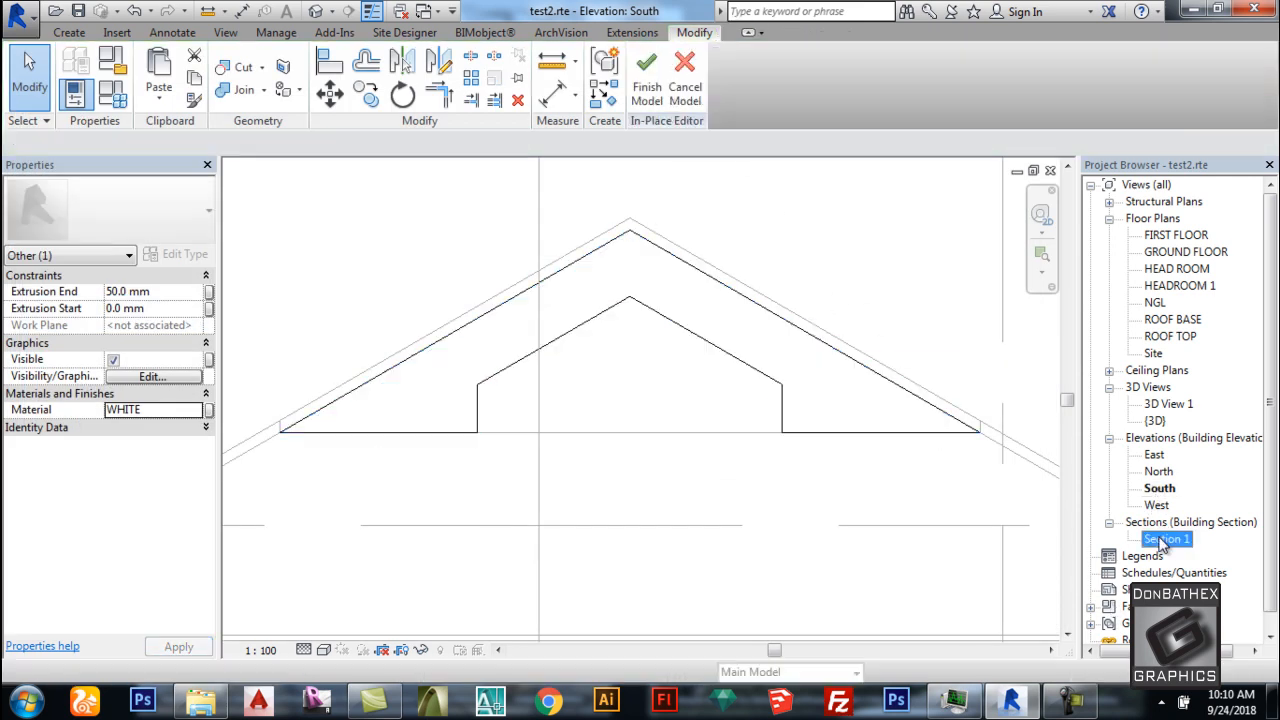
scroll(680, 290, "up", 5)
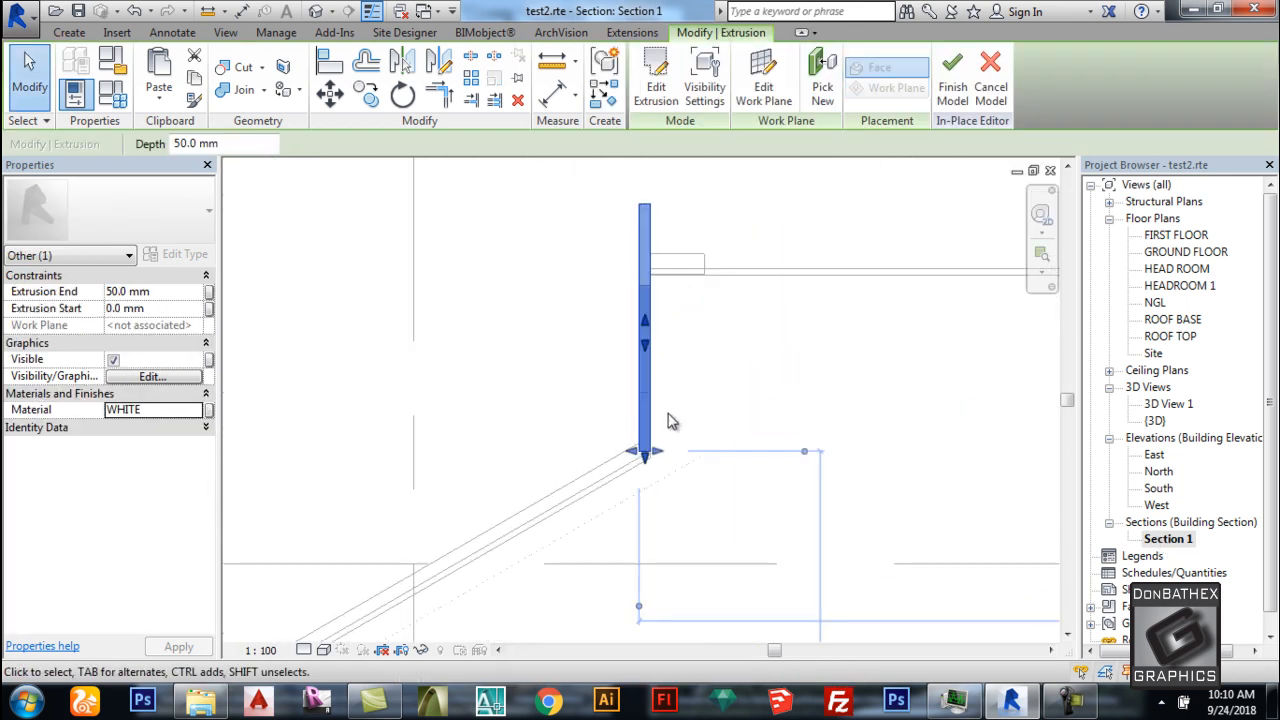
key("Right")
key("Right")
key("Right")
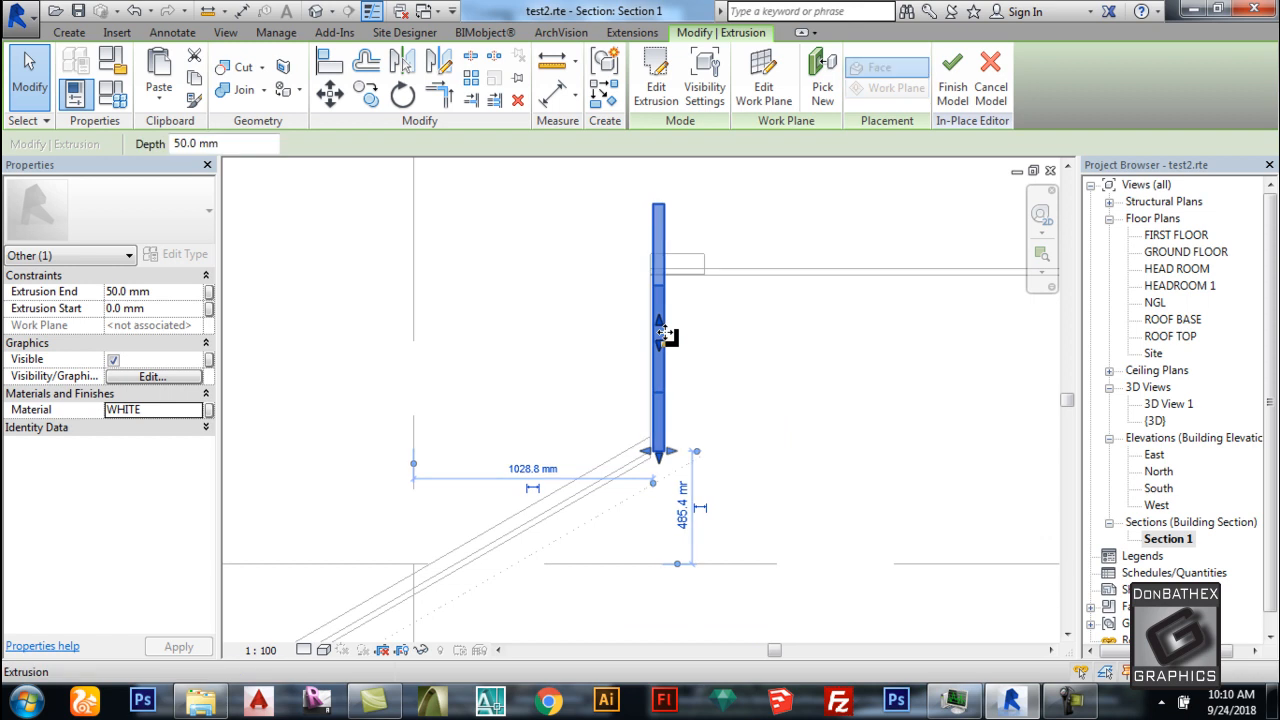
In the 3D view, start a new extrusion with its work plane on the inner vertical face at the left of the frame opening.
left_click(338, 8)
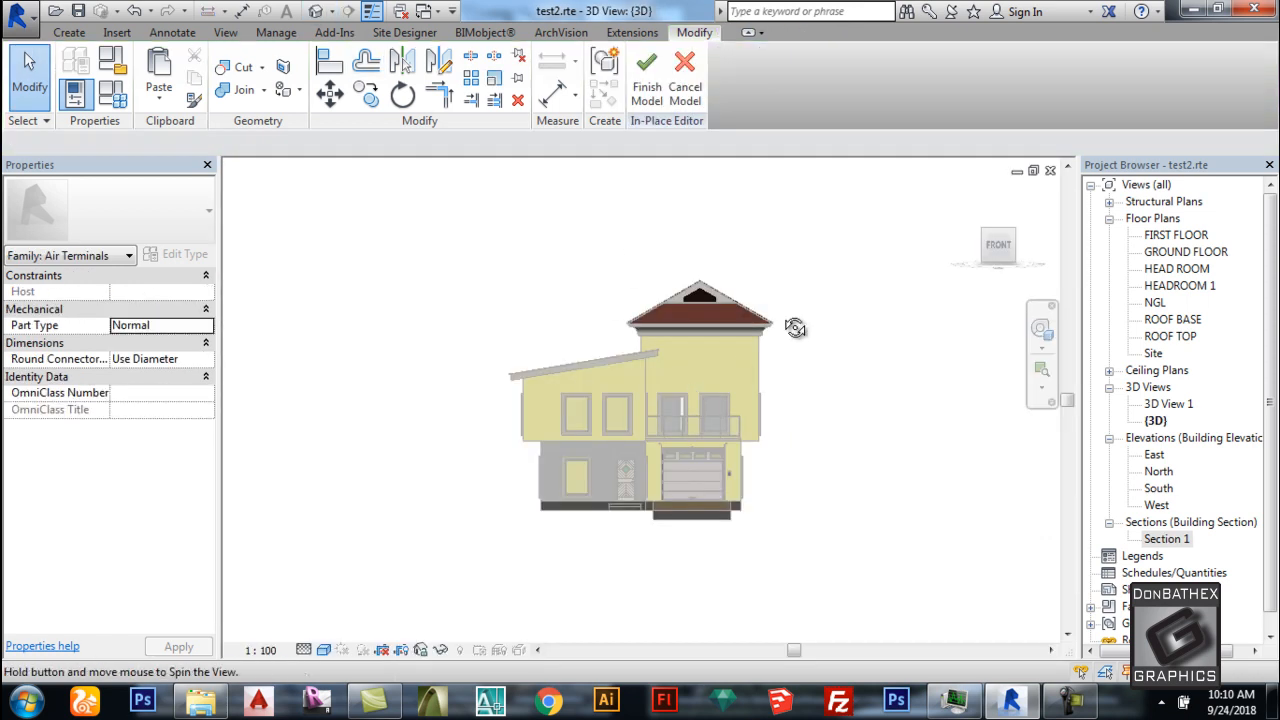
middle_click_drag(791, 306, 703, 370, "shift")
scroll(788, 277, "up", 10)
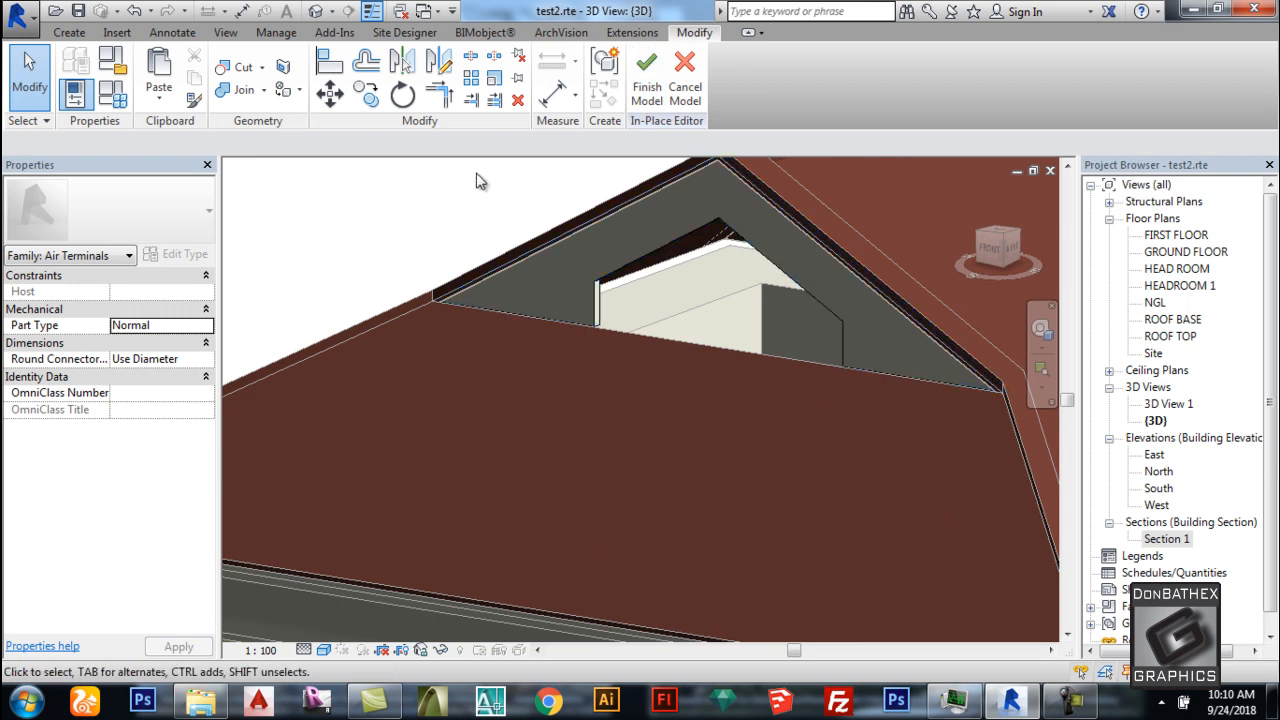
left_click(68, 33)
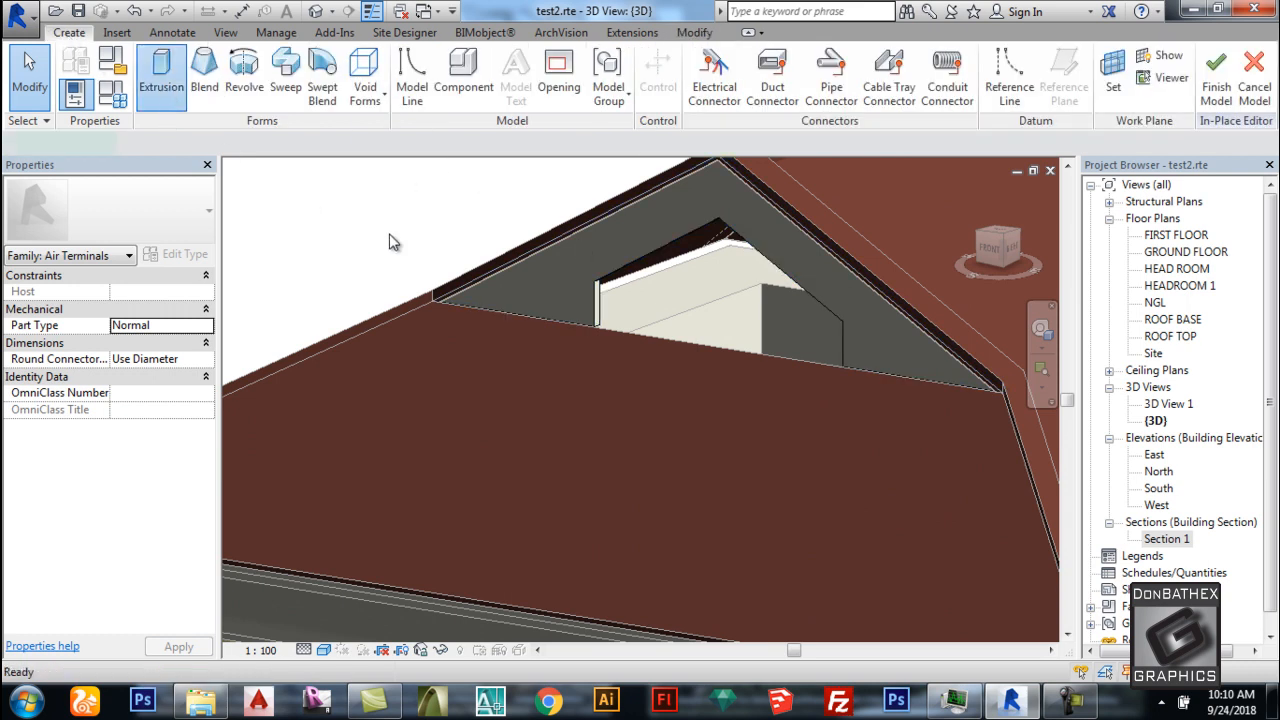
scroll(669, 304, "up", 2)
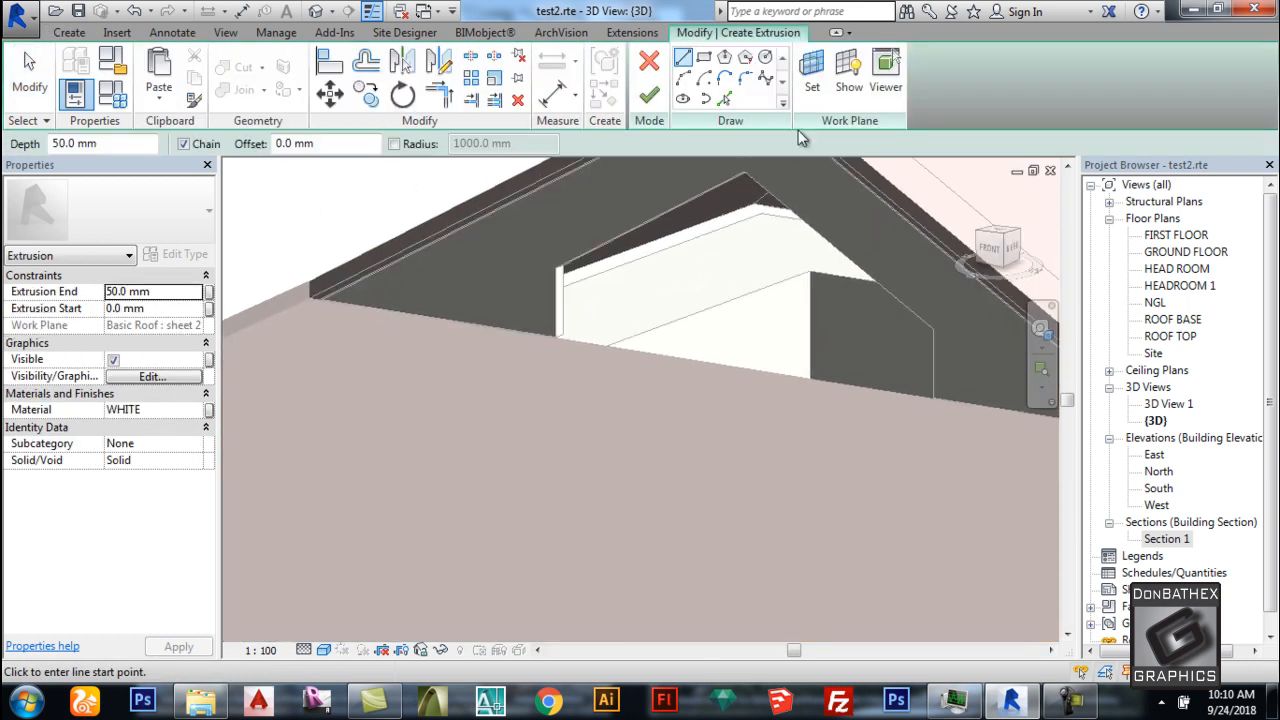
left_click(812, 80)
left_click(846, 452)
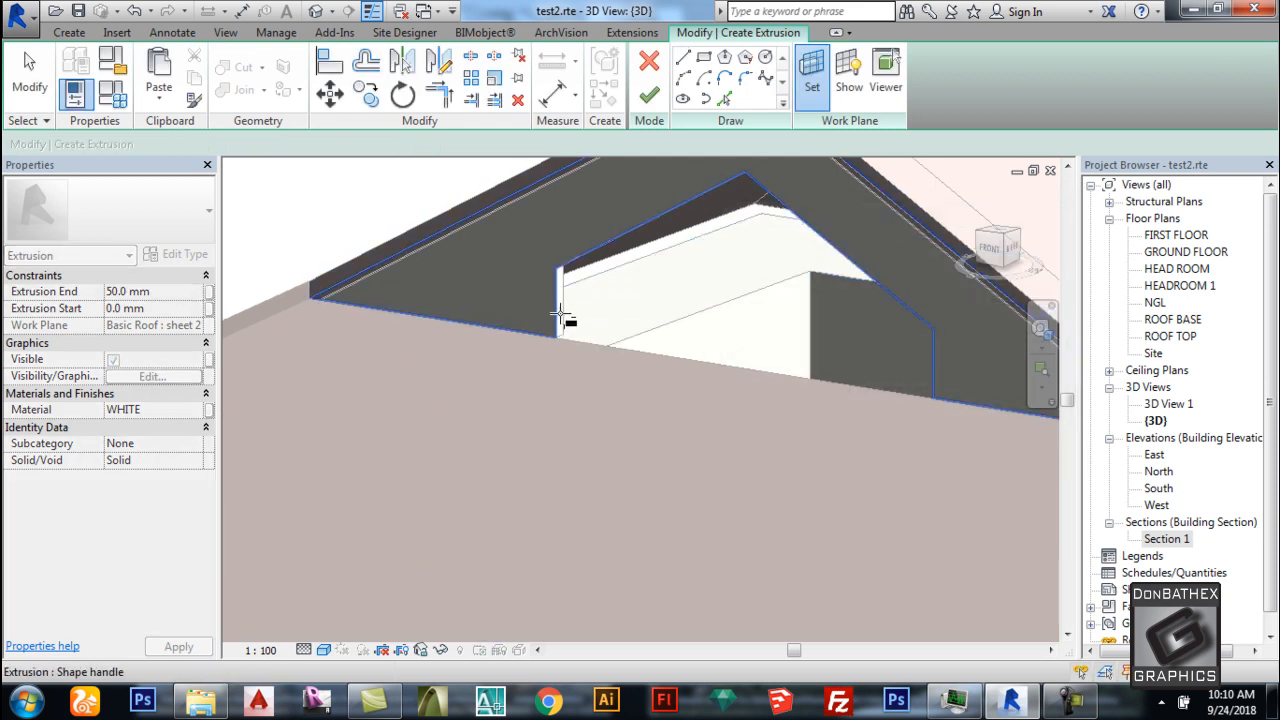
scroll(565, 315, "up", 4)
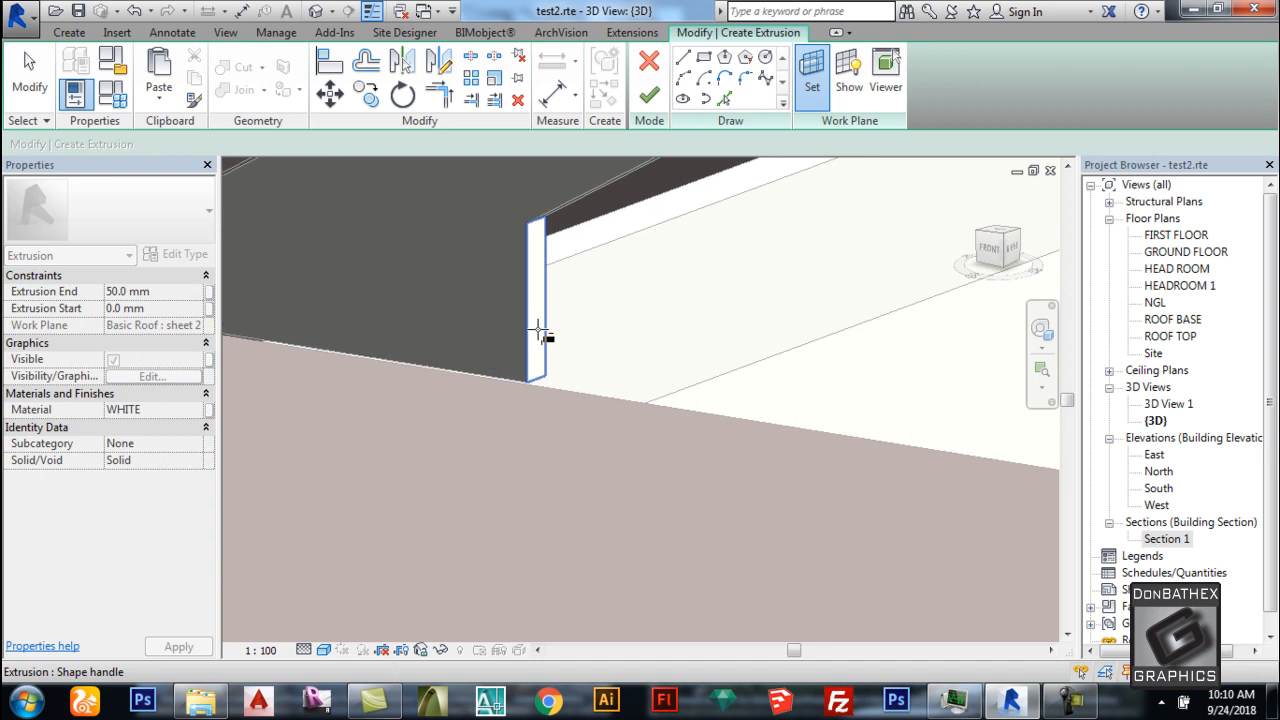
left_click(540, 335)
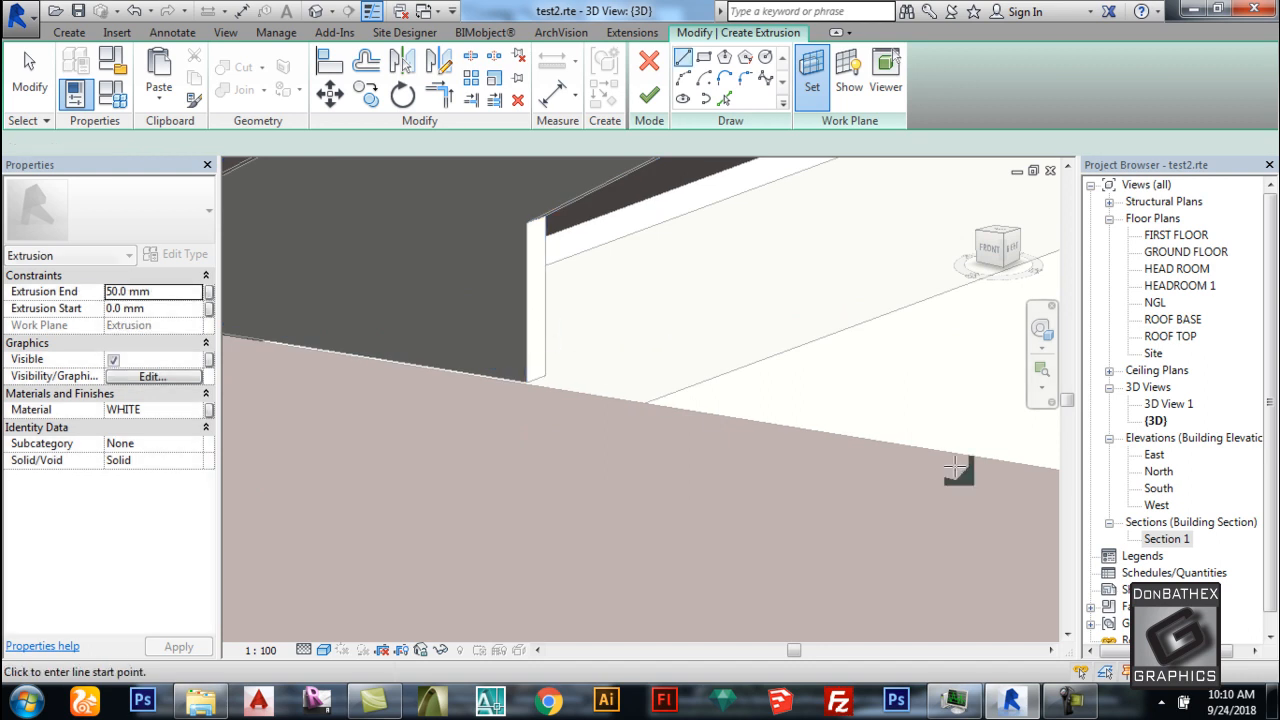
In Section 1, sketch a closed slat rectangle tilted 45° across the frame's thickness, with long sides of about 85 mm.
double_click(1166, 539)
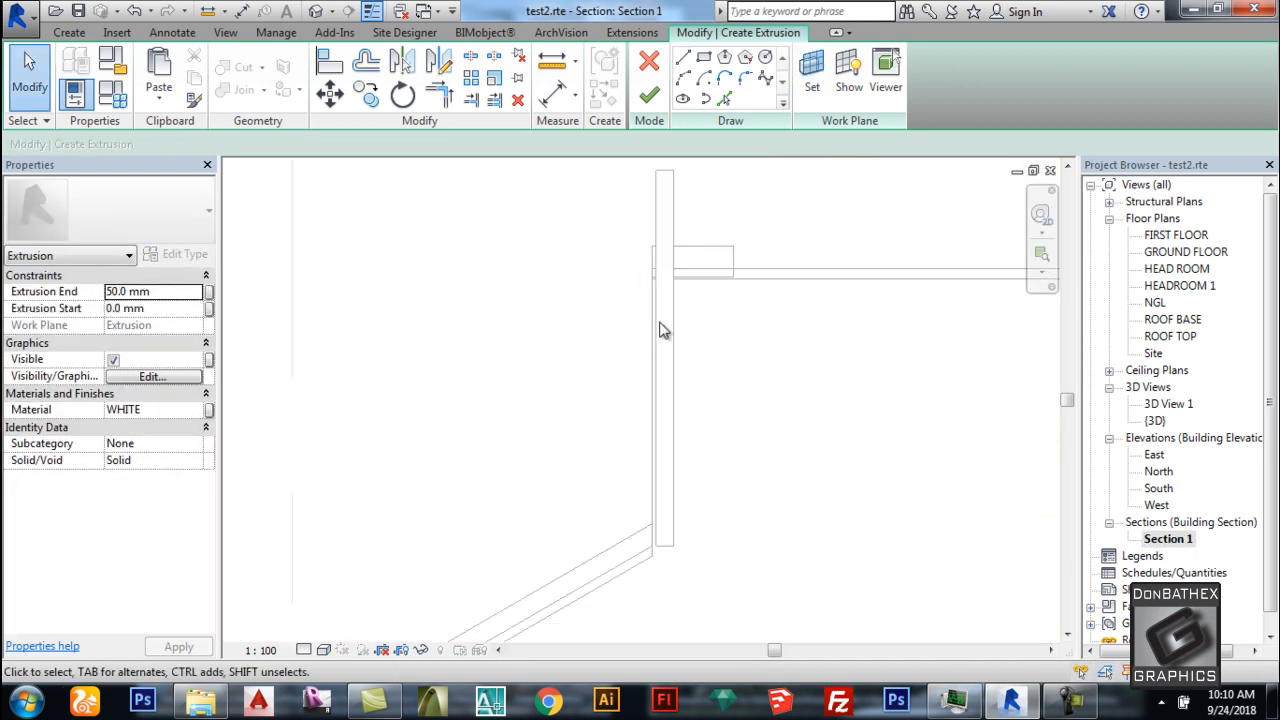
left_click(683, 57)
scroll(672, 280, "up", 3)
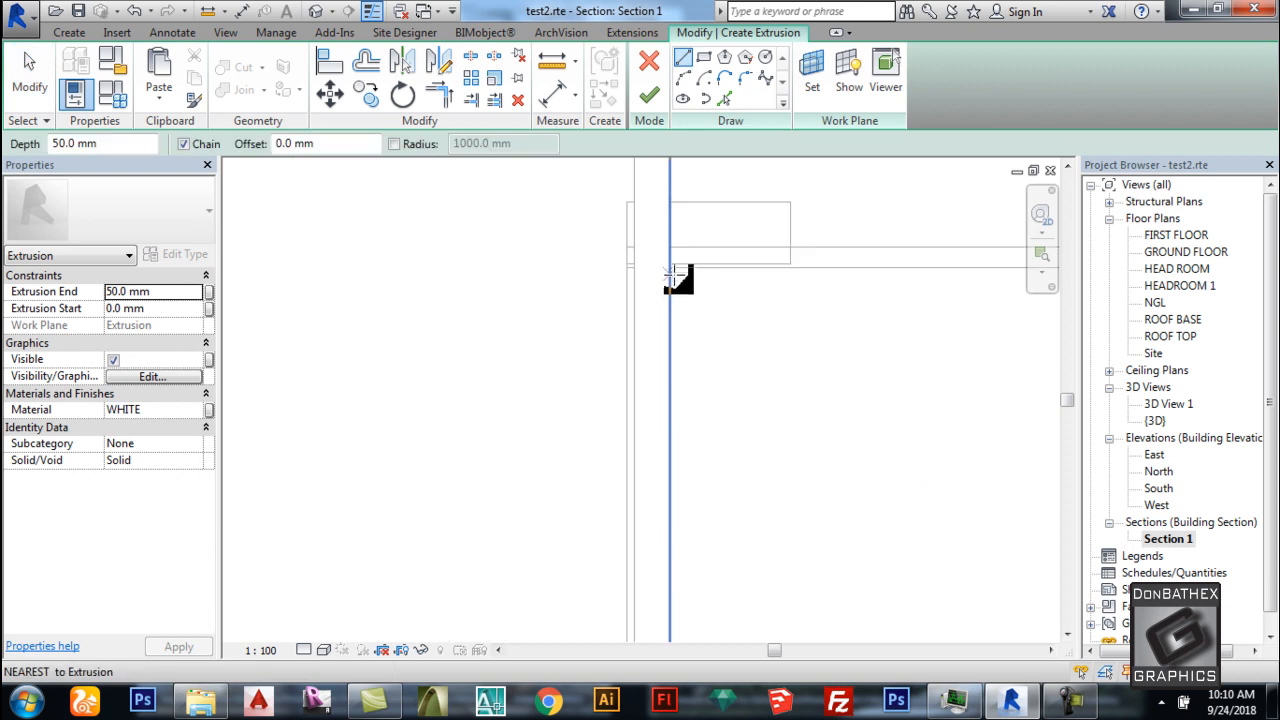
left_click(672, 269)
left_click(629, 309)
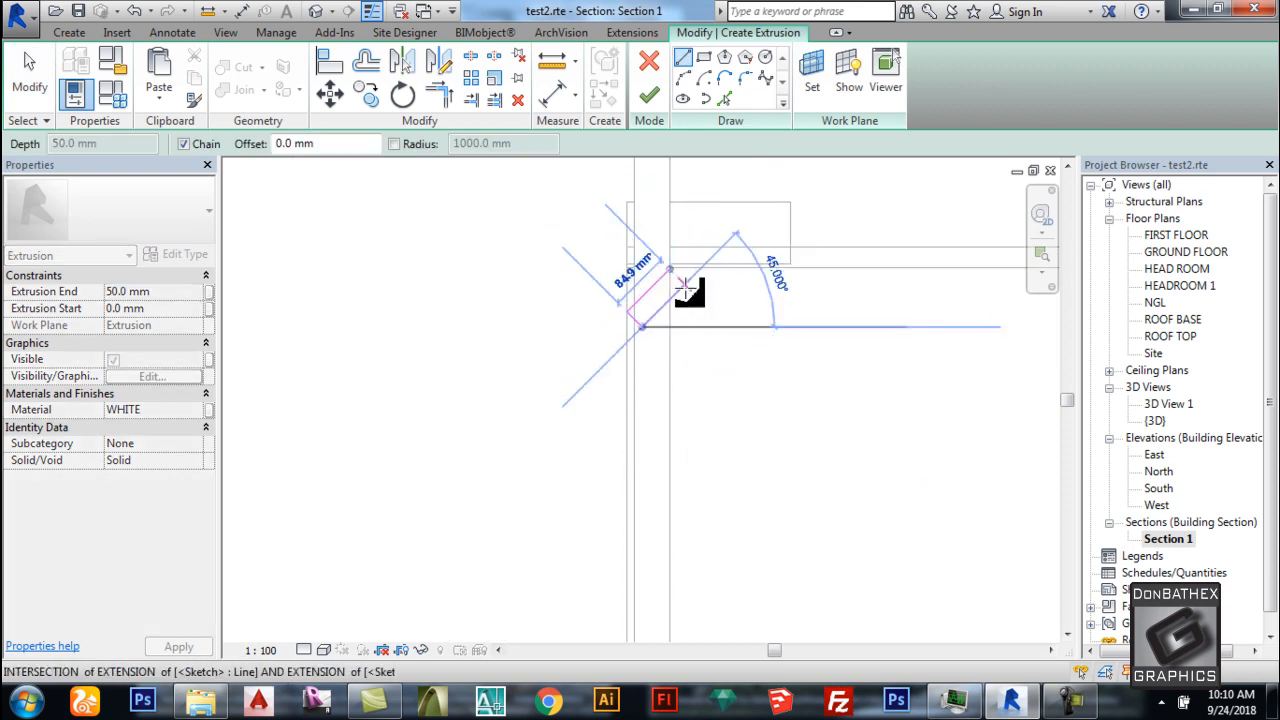
left_click(687, 289)
left_click(672, 270)
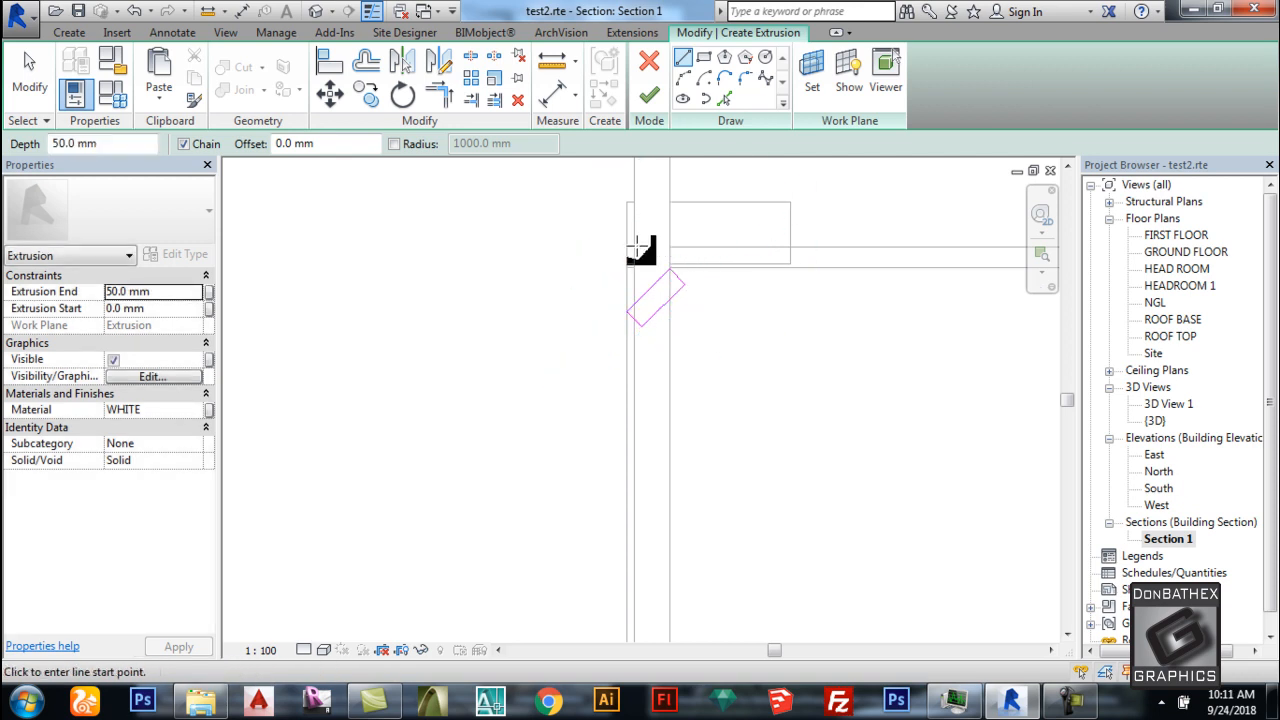
Extrude the slat to 900 mm and detach it from its work plane.
left_click(174, 291)
type("900")
left_click(649, 95)
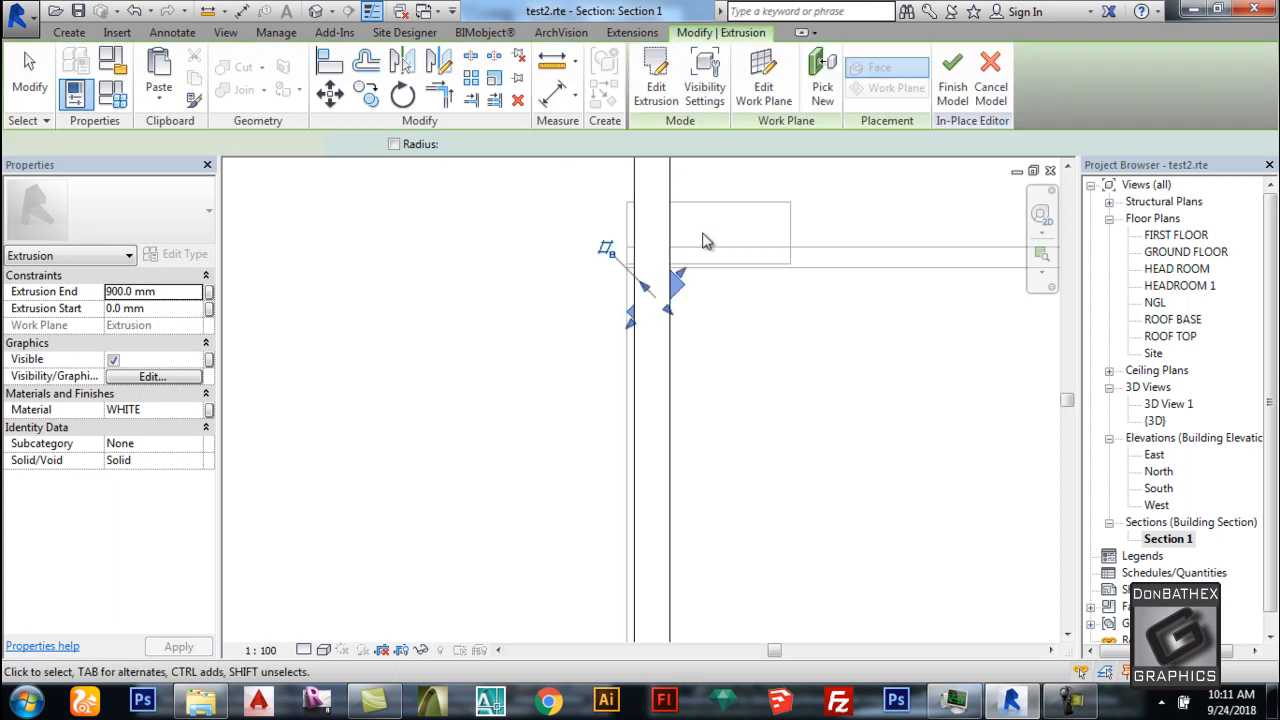
left_click(605, 250)
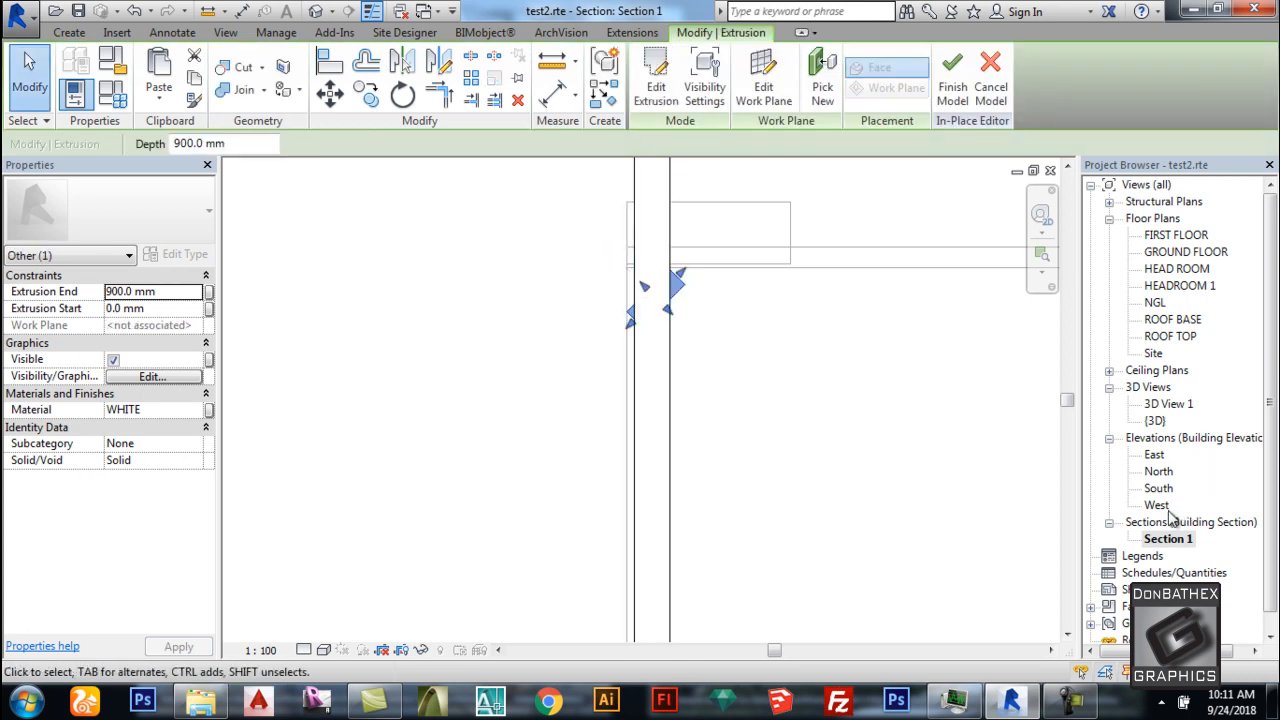
In the South elevation, move the slat down to the opening's base and stretch it to span between the two vertical edges.
double_click(1160, 488)
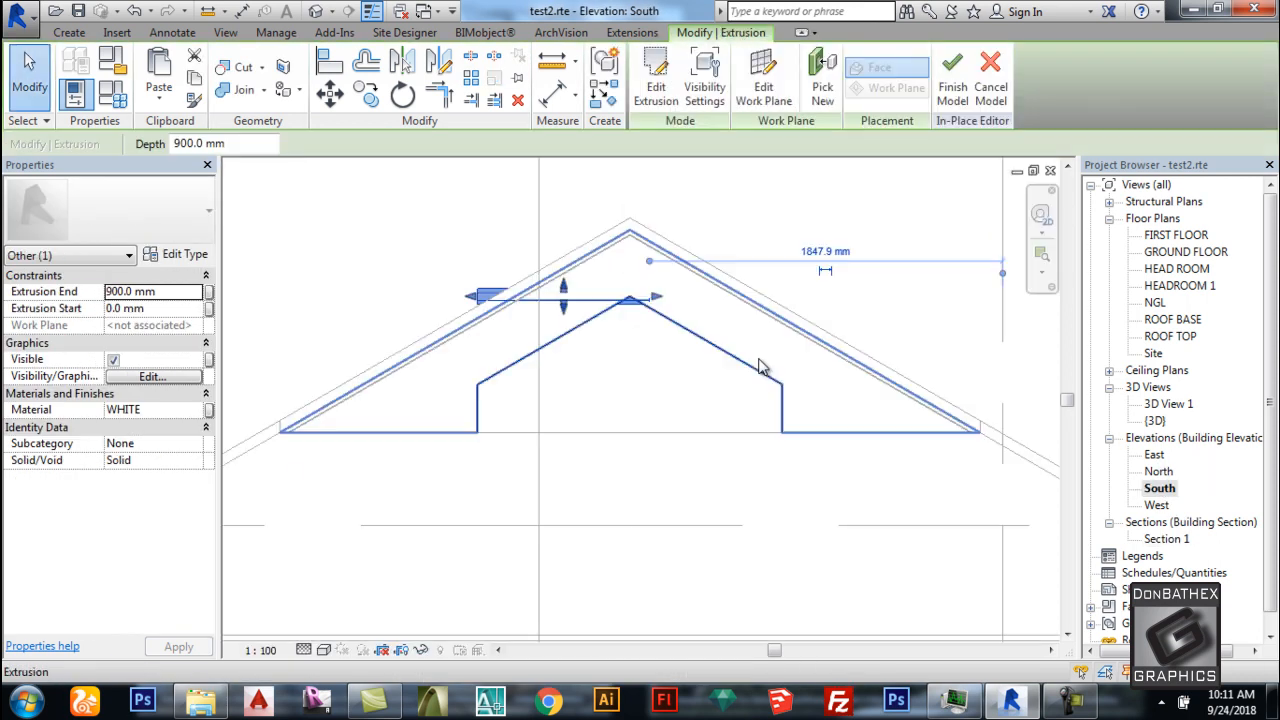
left_click_drag(535, 298, 532, 424)
left_click_drag(657, 422, 782, 424)
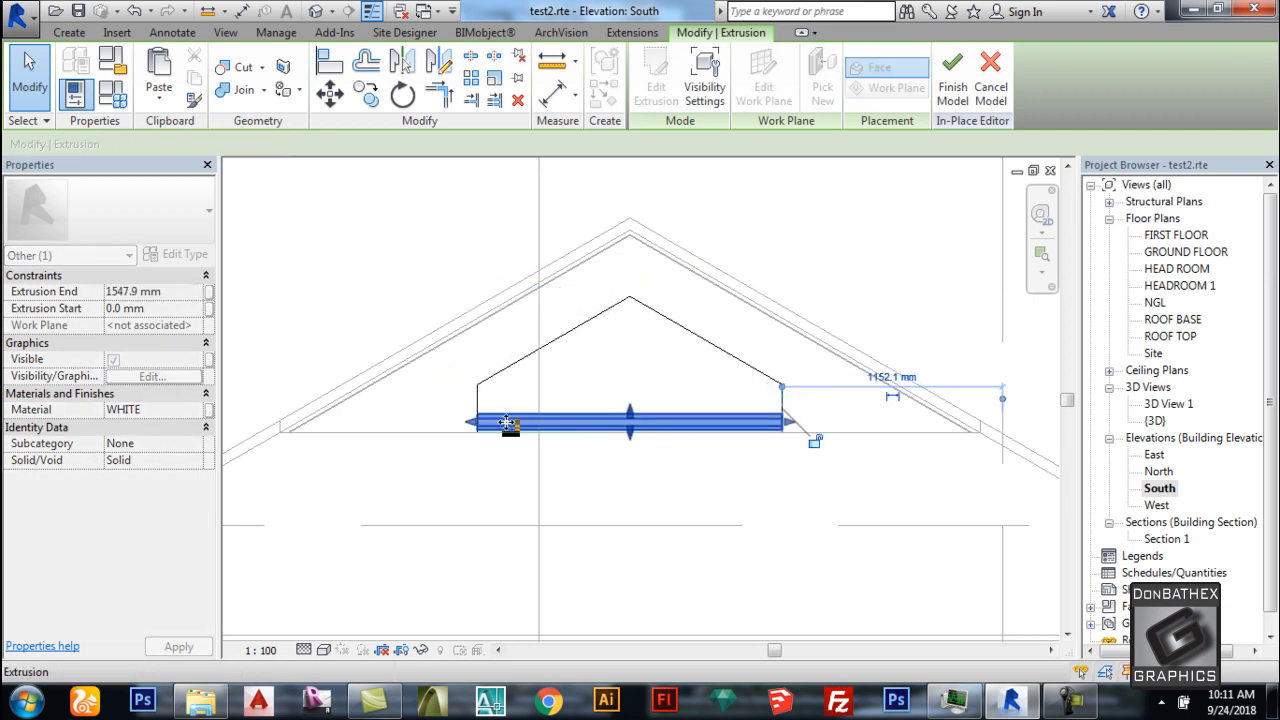
In Section 1, copy the slat 60 mm straight up along the frame.
double_click(1166, 539)
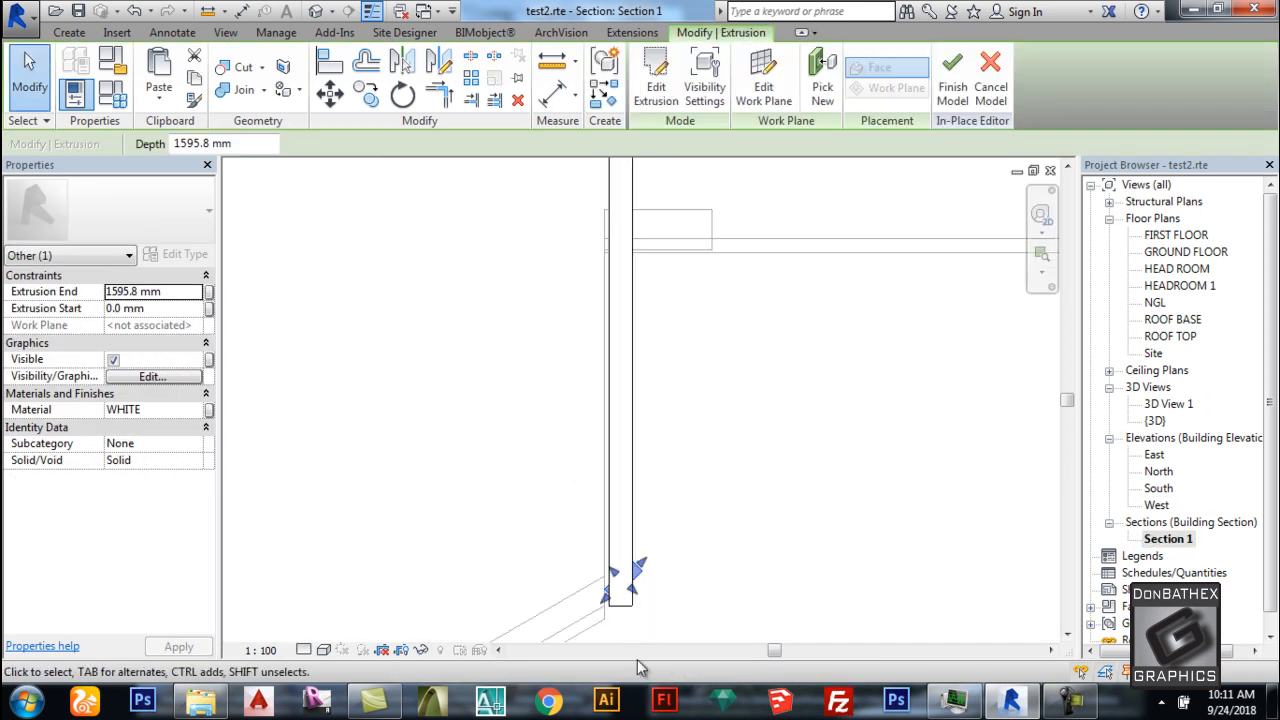
scroll(642, 654, "up", 1)
left_click(370, 97)
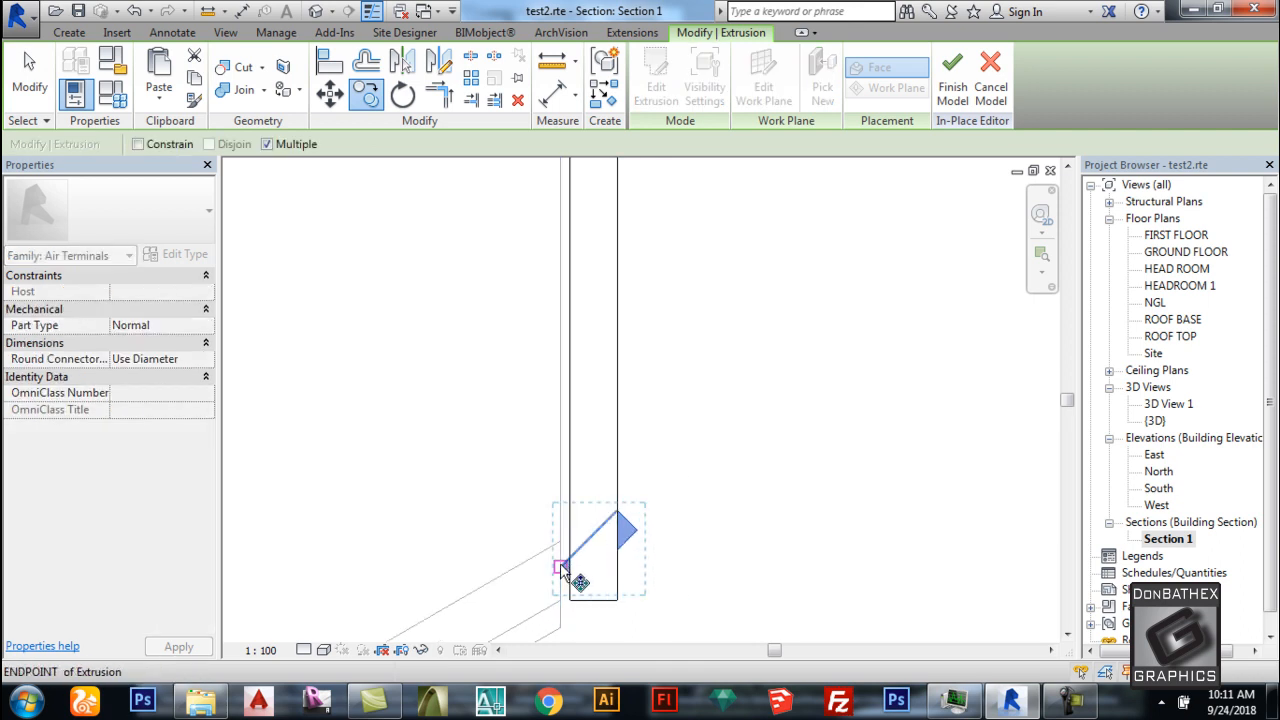
left_click(564, 568)
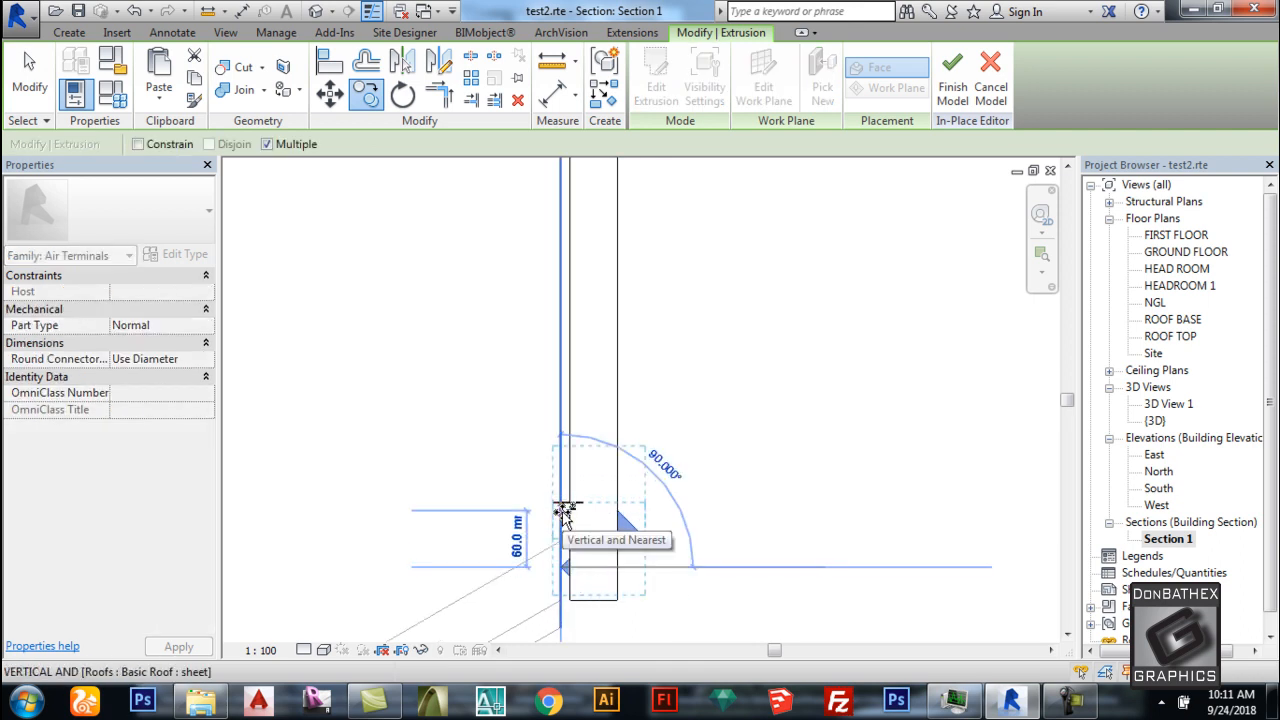
left_click(562, 511)
key("Escape")
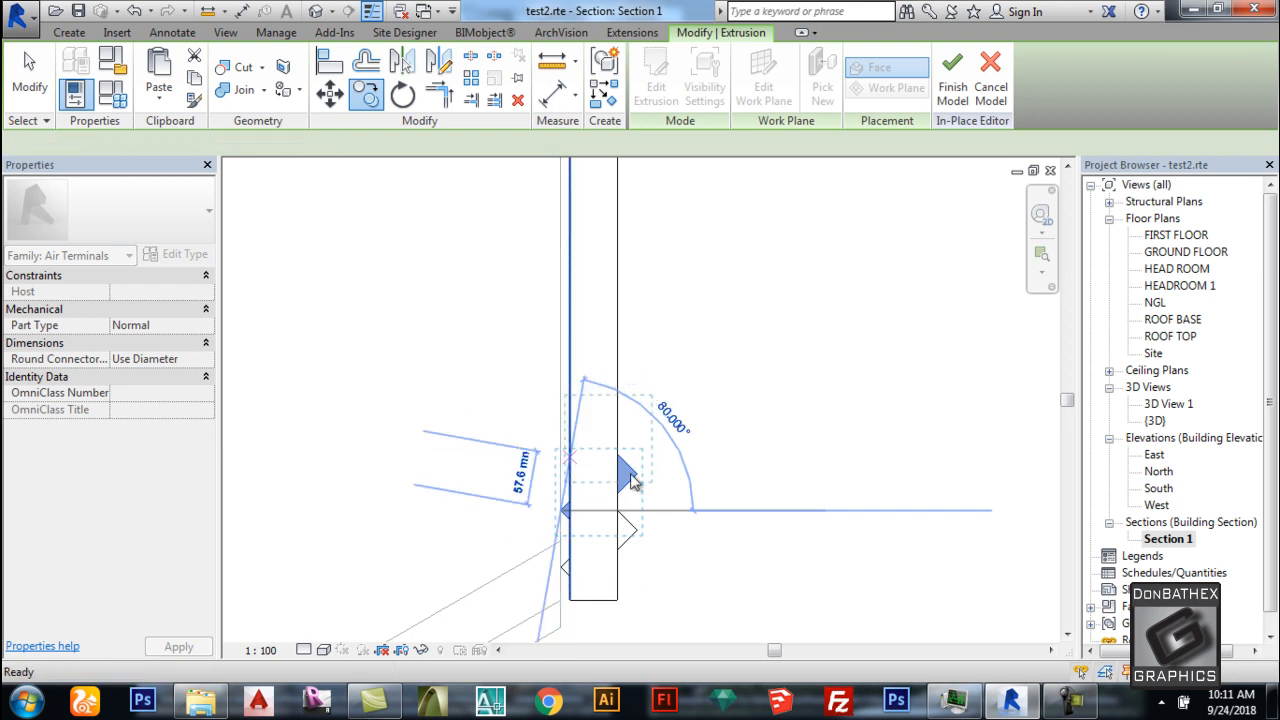
Place a series of further slat copies up the frame at 60 mm vertical spacing.
left_click(374, 102)
scroll(656, 534, "up", 1)
scroll(650, 536, "up", 1)
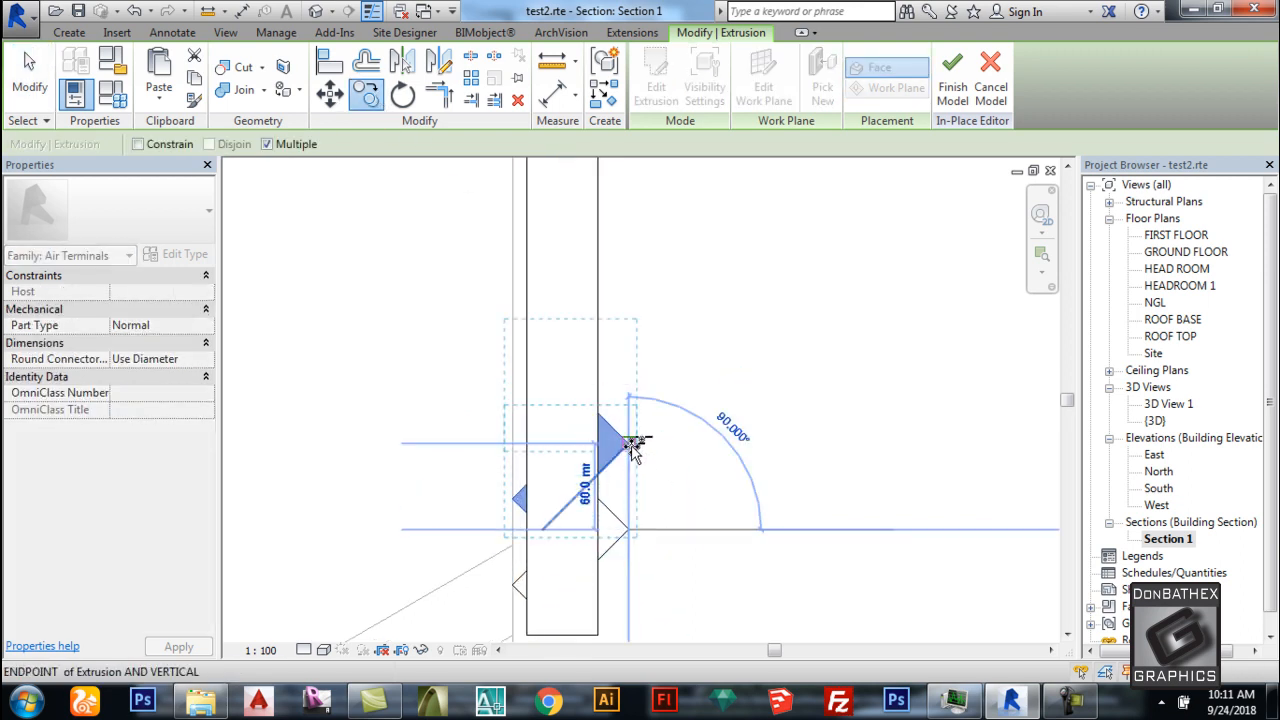
left_click(629, 357)
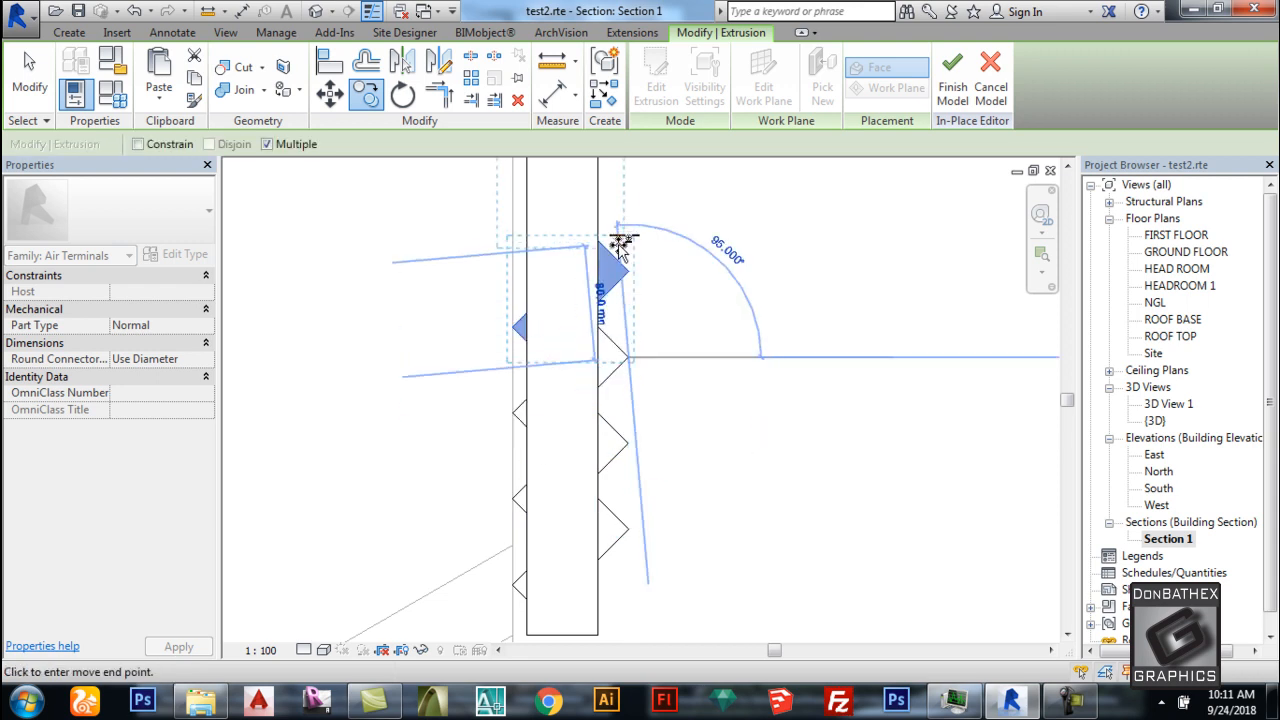
left_click(629, 271)
scroll(614, 452, "down", 3)
scroll(634, 259, "up", 2)
left_click(620, 282)
scroll(594, 467, "down", 3)
left_click(611, 298)
scroll(603, 408, "down", 3)
scroll(617, 245, "up", 2)
left_click(605, 323)
key("Escape")
Copy a group of six slats upward to continue the stack toward the top of the frame.
left_click_drag(663, 523, 605, 250)
key("c")
key("o")
left_click(603, 541)
left_click(605, 283)
scroll(641, 531, "down", 2)
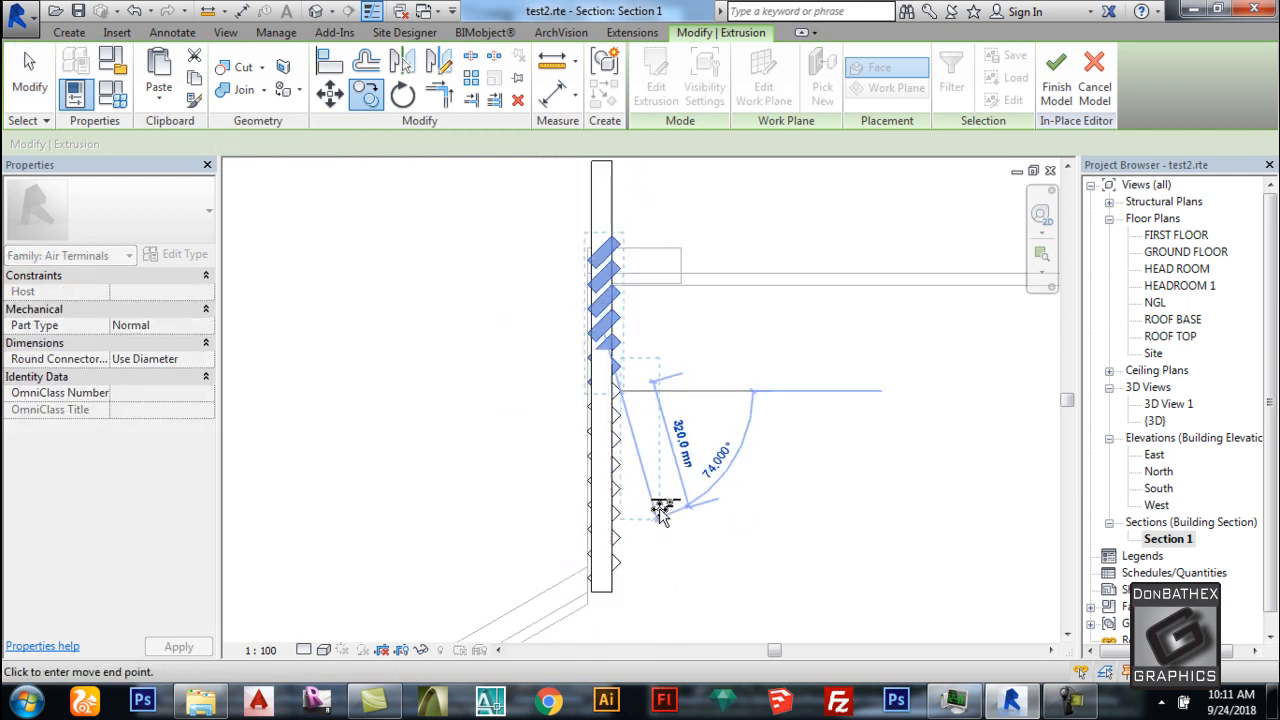
key("Escape")
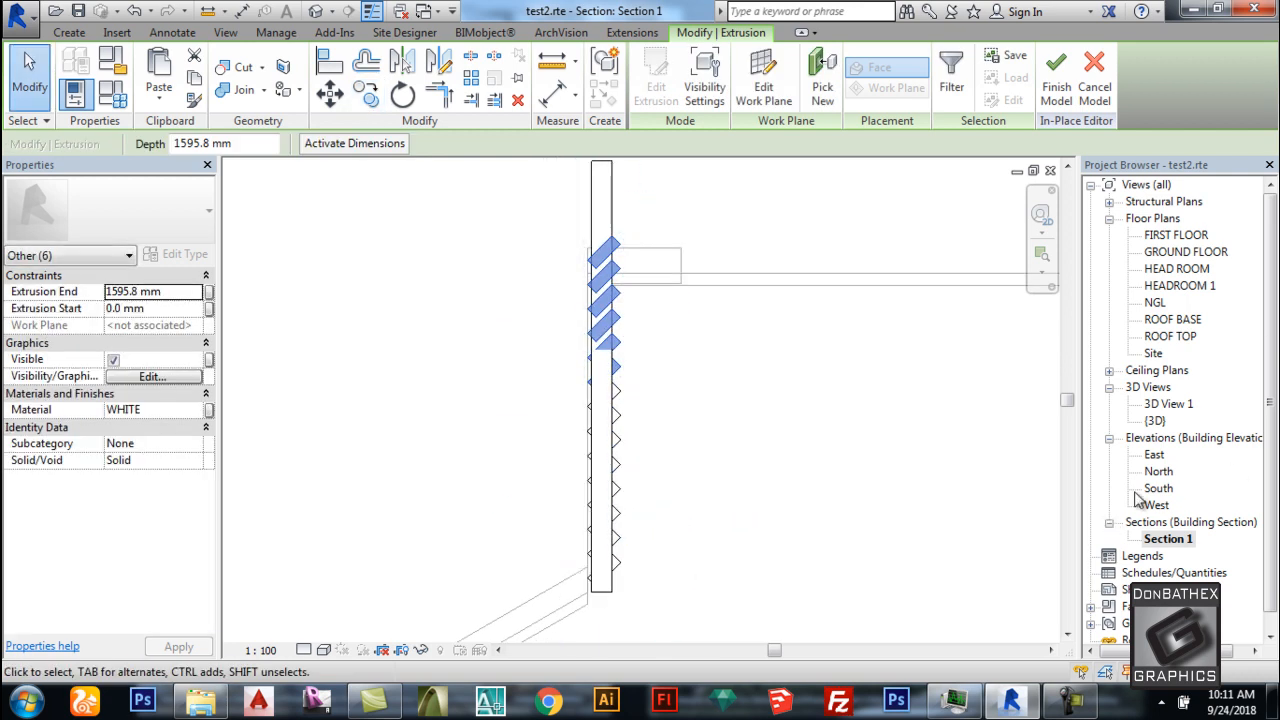
In the South elevation, delete the uppermost slat that lies above the gable opening's apex.
double_click(1156, 488)
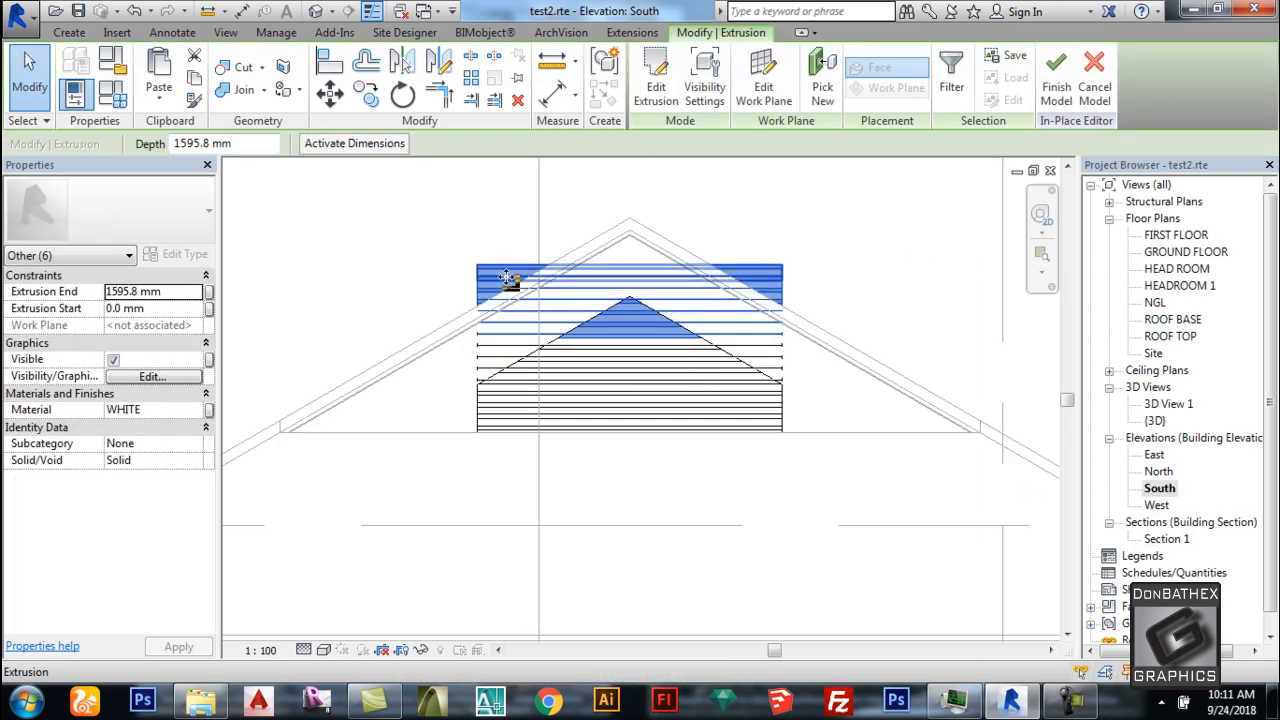
left_click(787, 240)
left_click(768, 266)
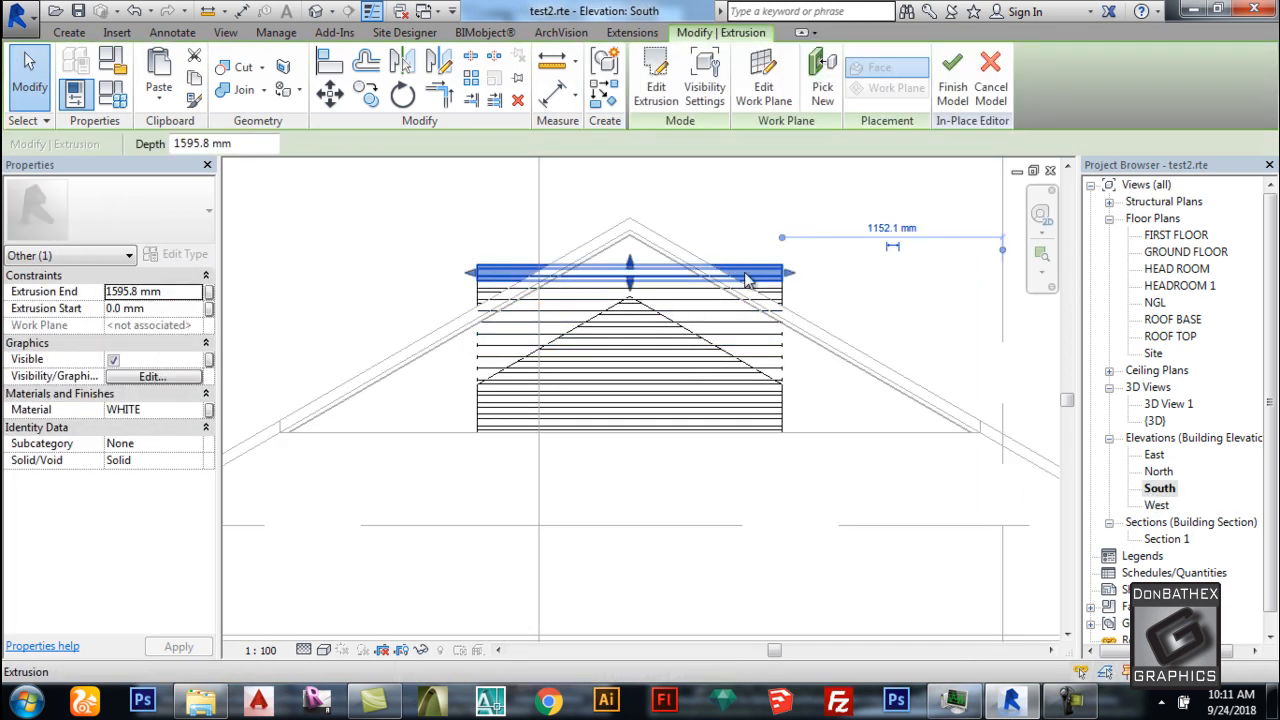
key("Delete")
Shorten the top remaining slat at both ends near the apex, giving an extrusion from about 504 mm to 1120 mm.
scroll(641, 296, "up", 2)
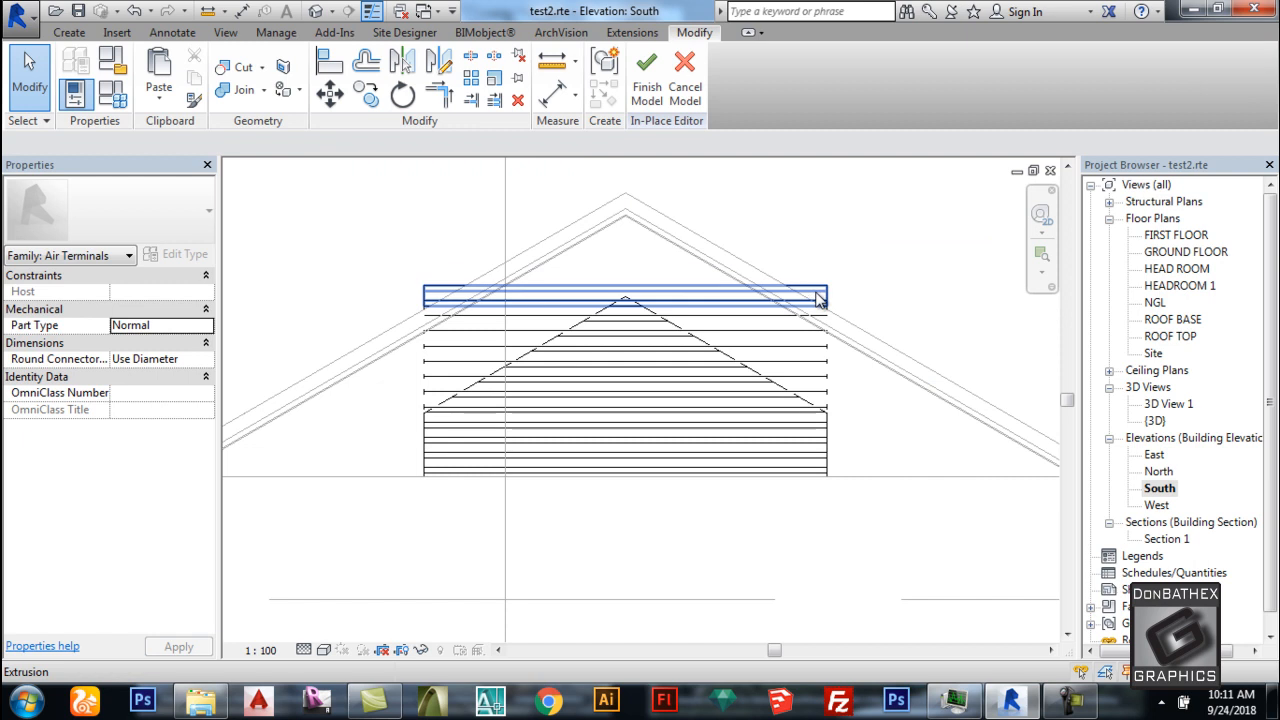
left_click(831, 306)
scroll(743, 333, "up", 1)
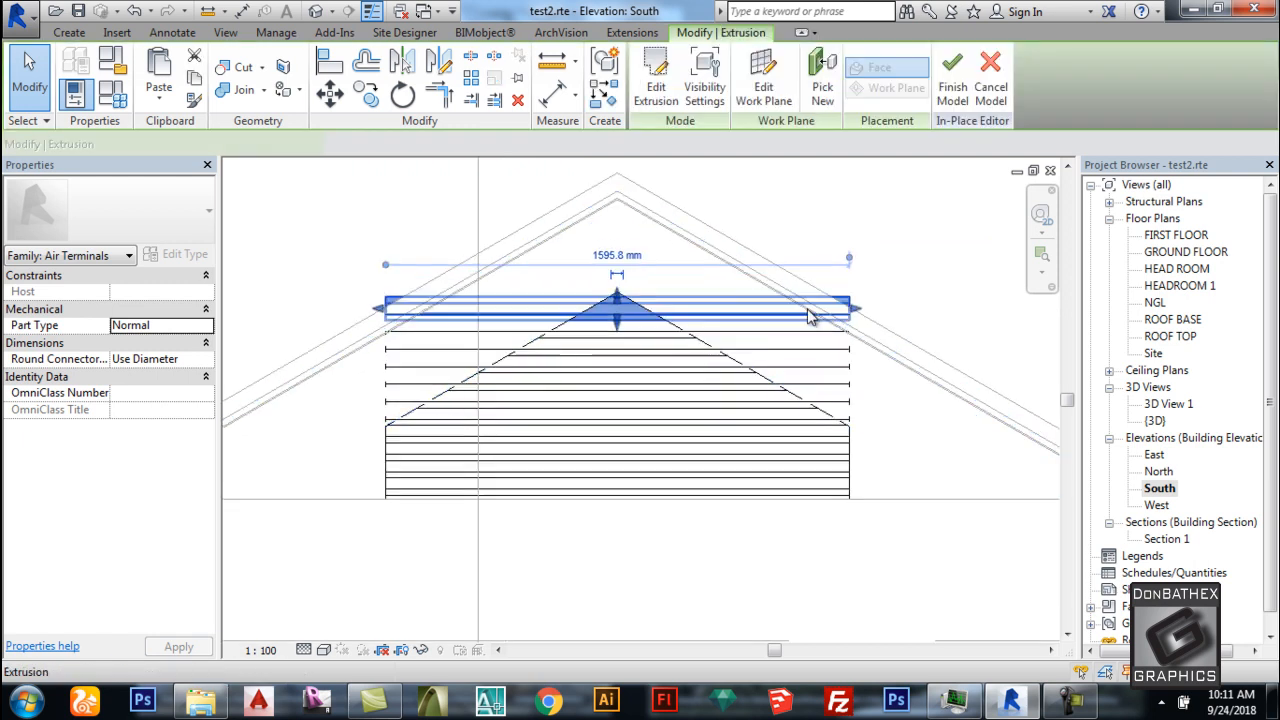
left_click_drag(855, 307, 712, 309)
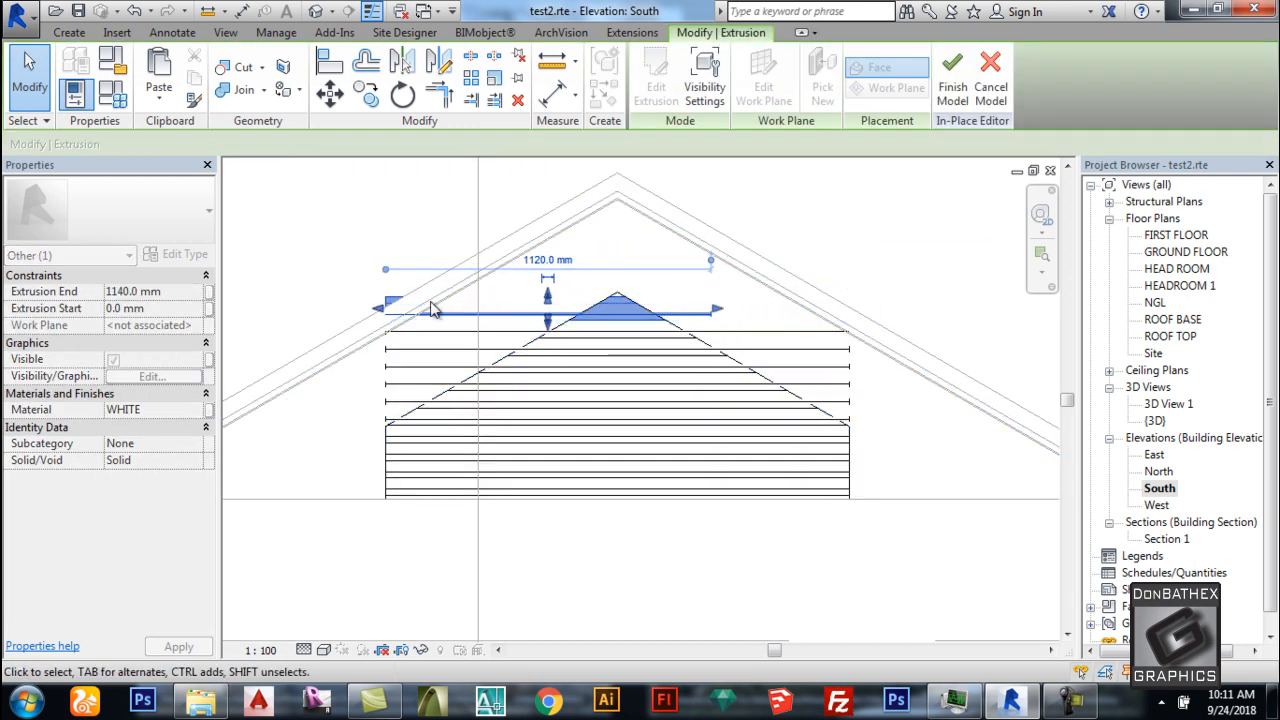
left_click_drag(533, 303, 532, 304)
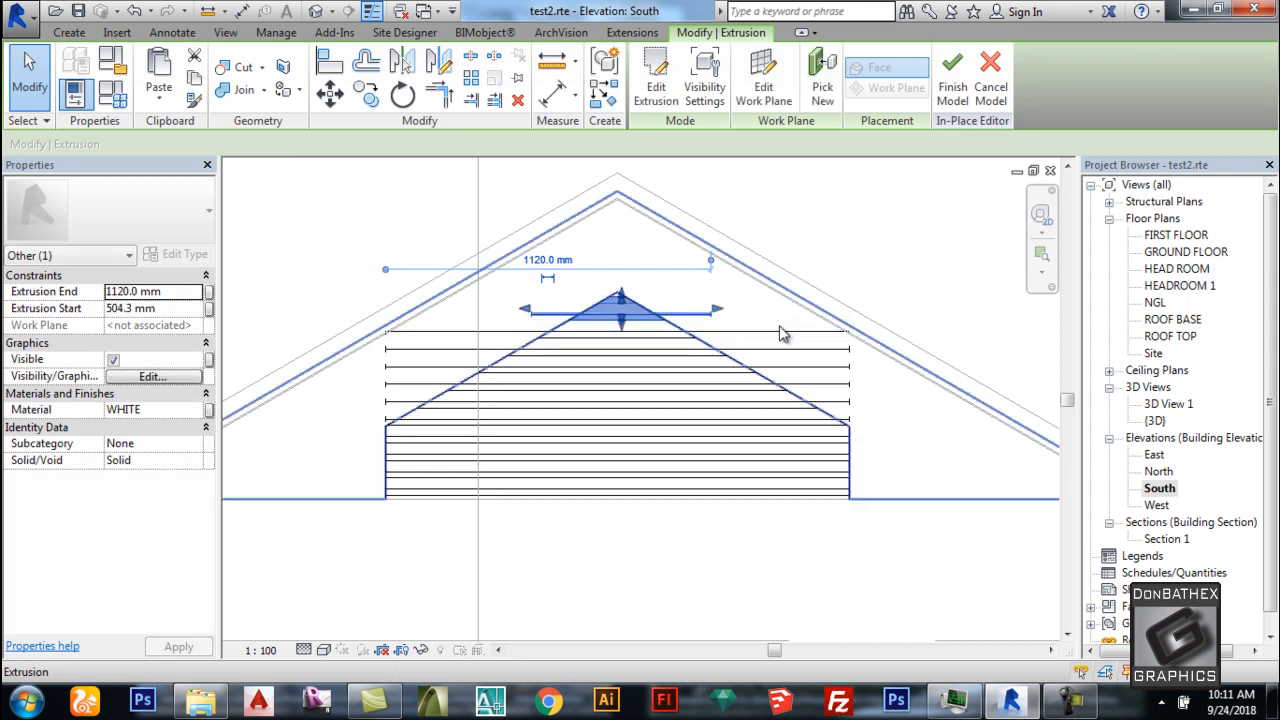
Shorten the second slat from the top at both ends, giving an extrusion from about 376 mm to 1160 mm.
left_click(781, 331)
left_click(686, 332)
left_click_drag(852, 327, 724, 327)
left_click_drag(377, 331, 491, 332)
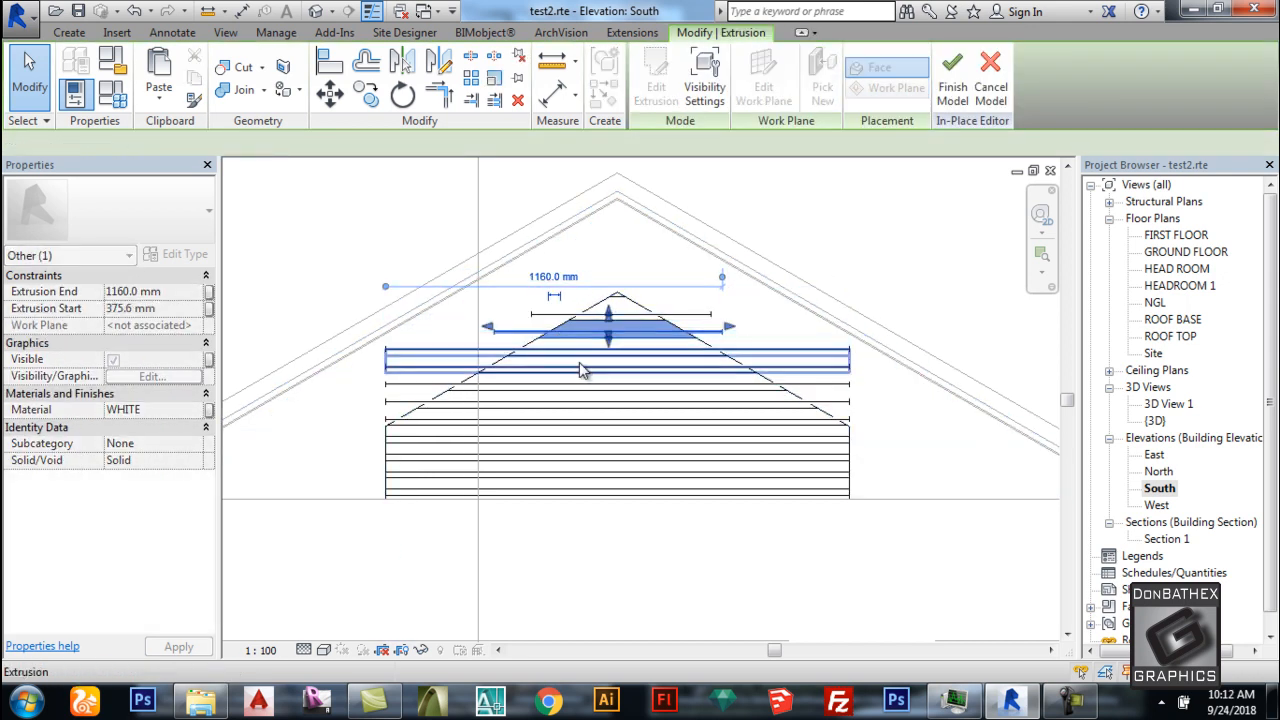
Trim the third slat down at both ends to an extrusion from about 327 mm to 1254 mm.
left_click(388, 346)
left_click_drag(386, 346, 472, 348)
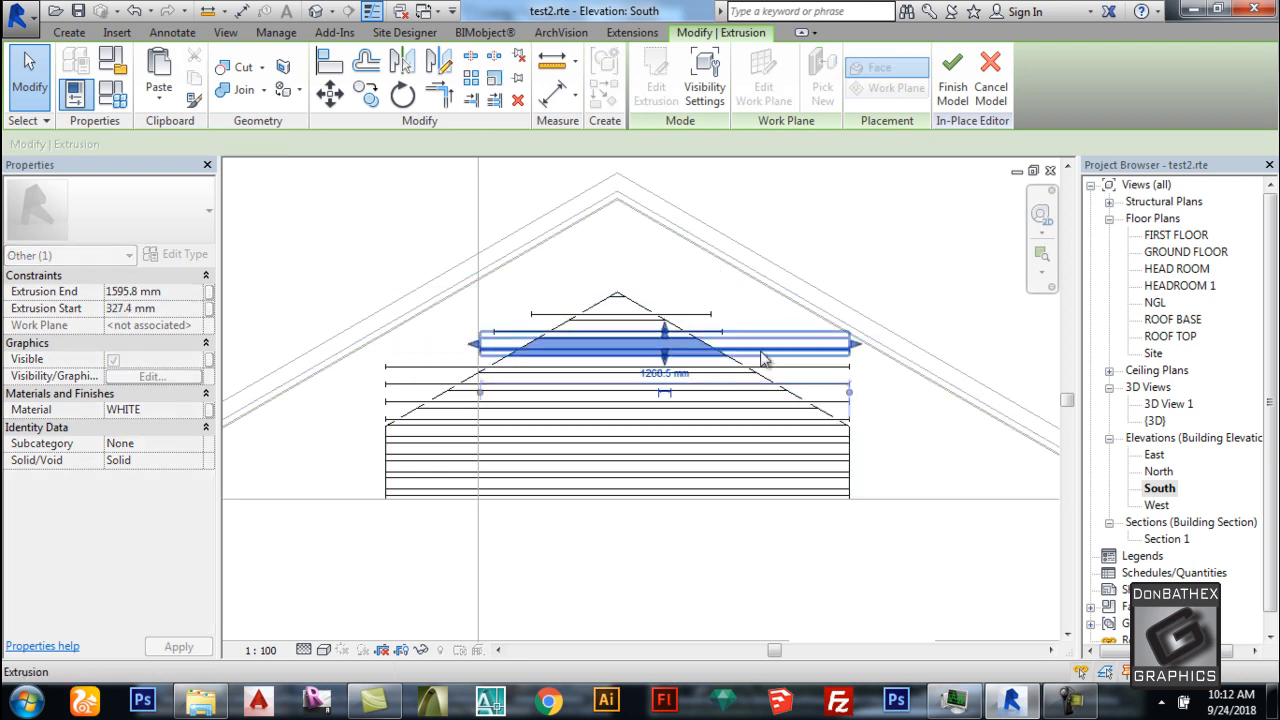
left_click_drag(806, 350, 753, 353)
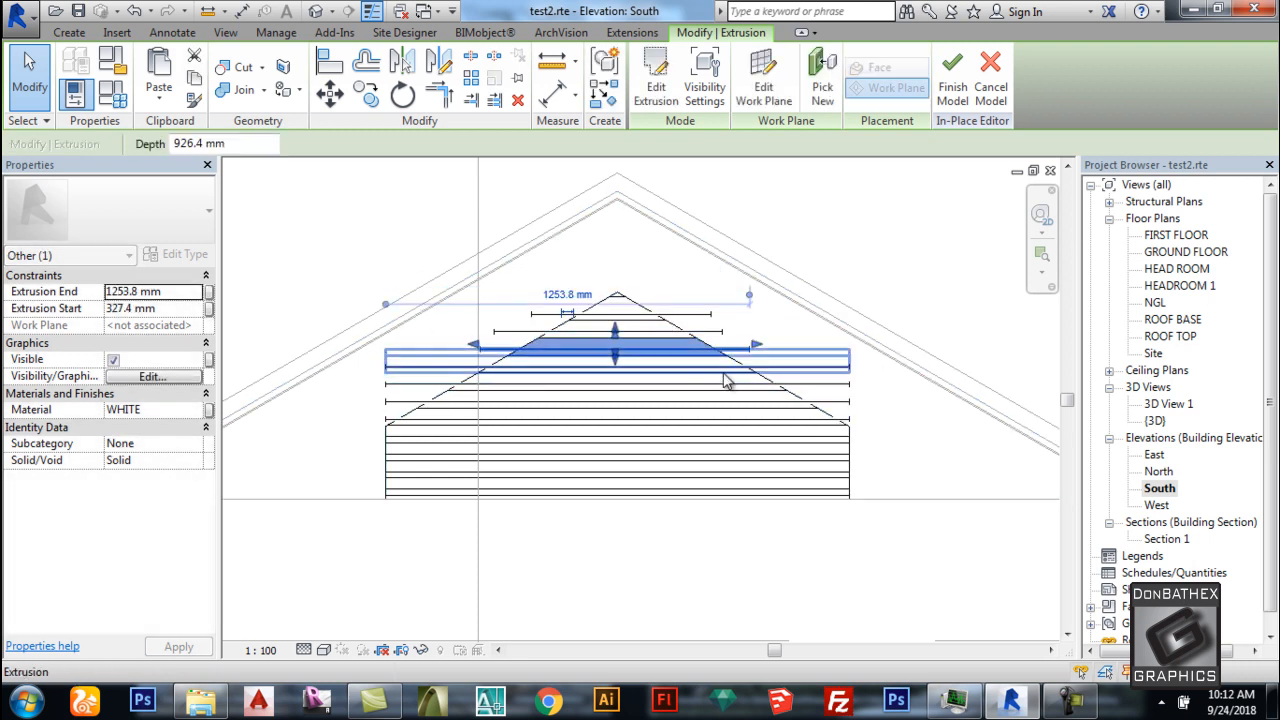
Shorten the remaining slats beside the gable slopes so their ends sit just outside the sloping edges.
left_click(724, 373)
left_click_drag(863, 370, 775, 366)
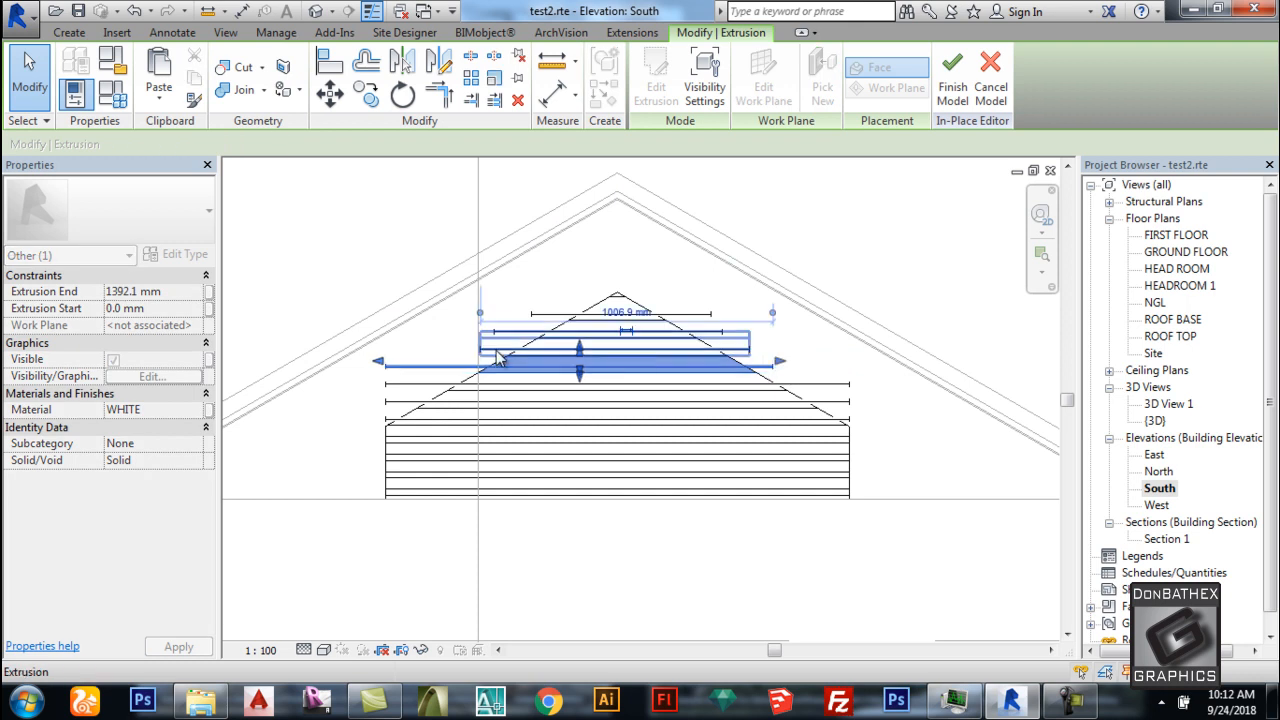
left_click_drag(380, 363, 427, 383)
left_click(526, 389)
left_click_drag(858, 381, 829, 398)
left_click(808, 402)
left_click_drag(381, 397, 401, 399)
left_click(394, 417)
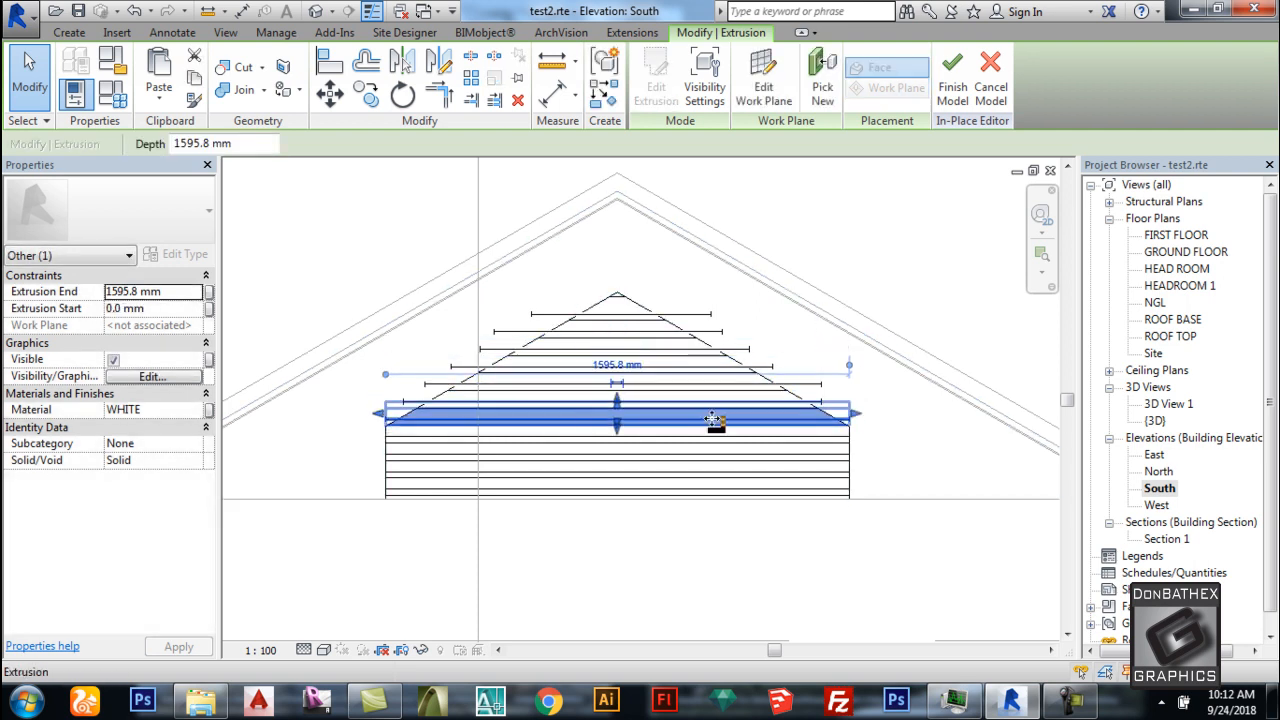
Deselect the slat and finish the in-place louvre model.
left_click(864, 350)
scroll(783, 369, "down", 1)
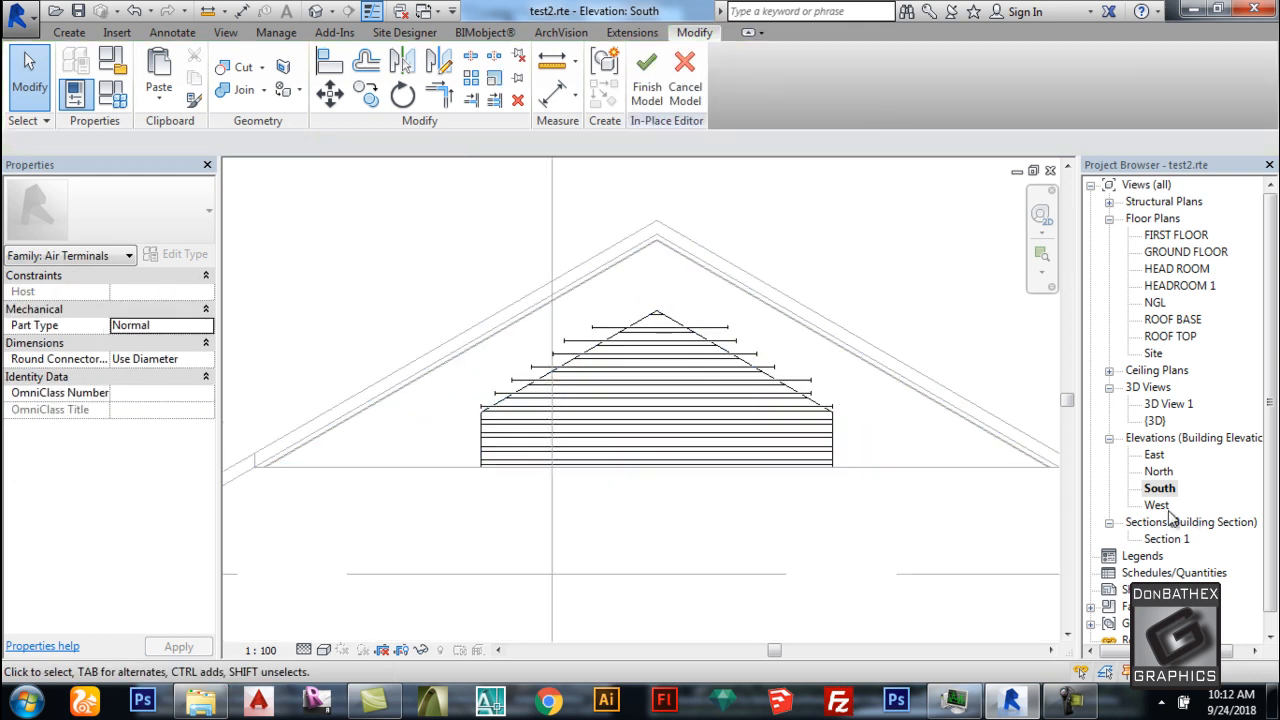
left_click(648, 95)
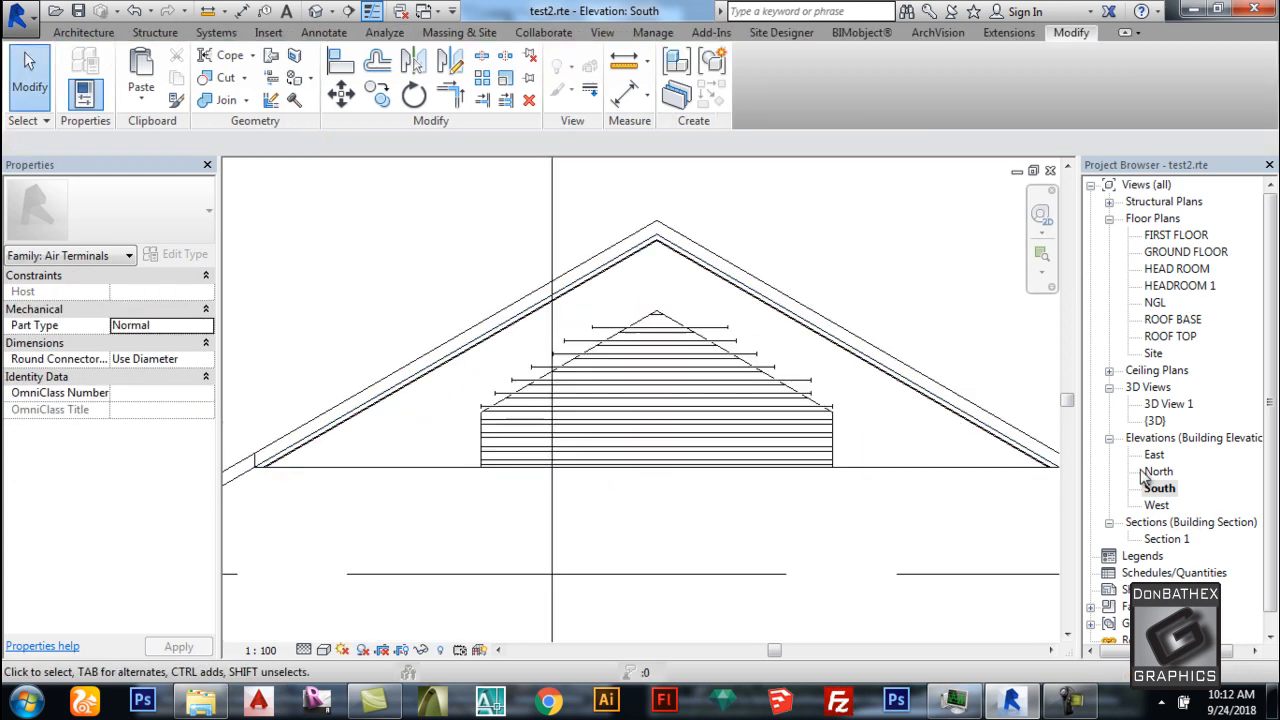
In Section 1, nudge the whole louvred gable model slightly toward the building's interior.
double_click(1166, 539)
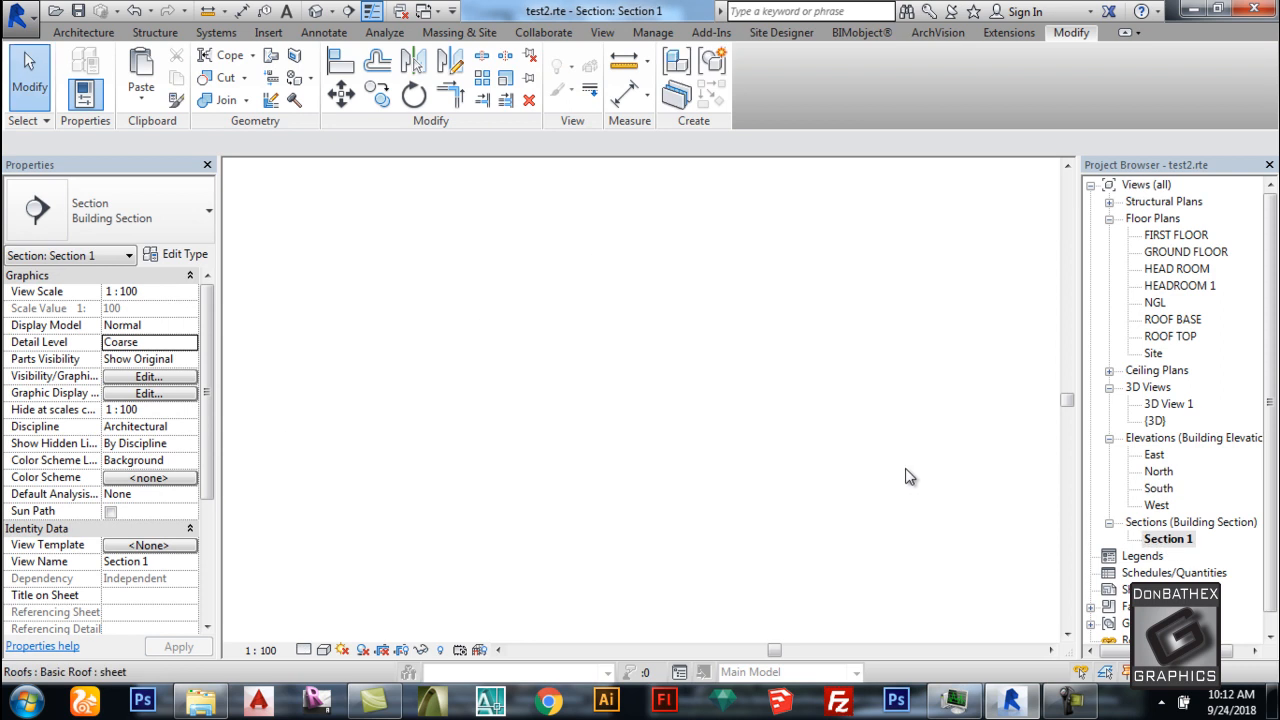
left_click(624, 358)
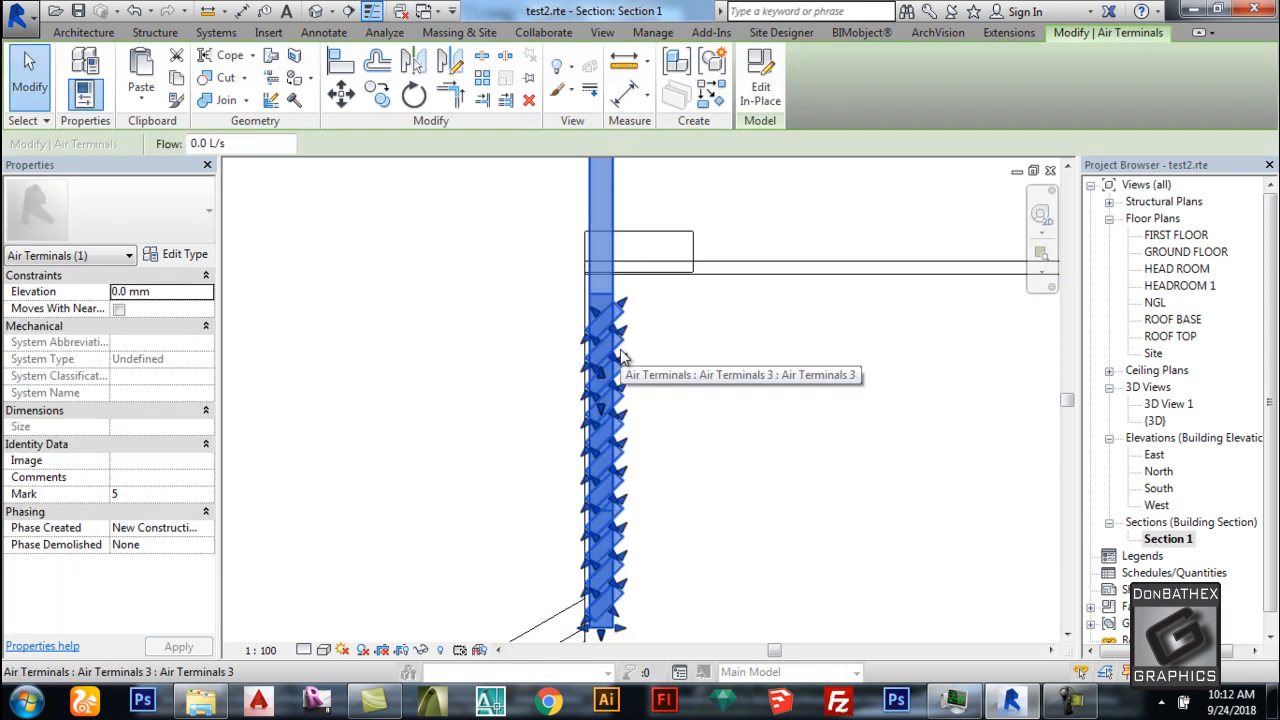
key("Right")
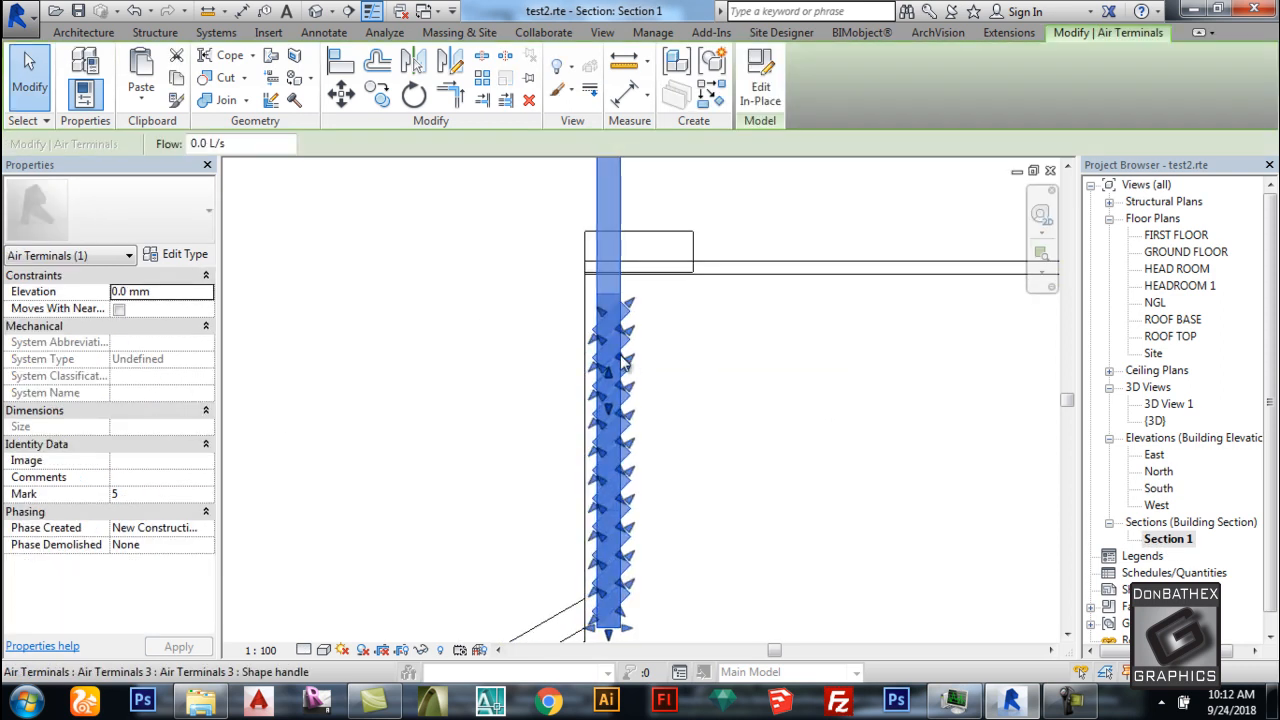
In the default 3D view, stretch the louvred gable model's base slightly downward at both ends toward the roof.
left_click(316, 11)
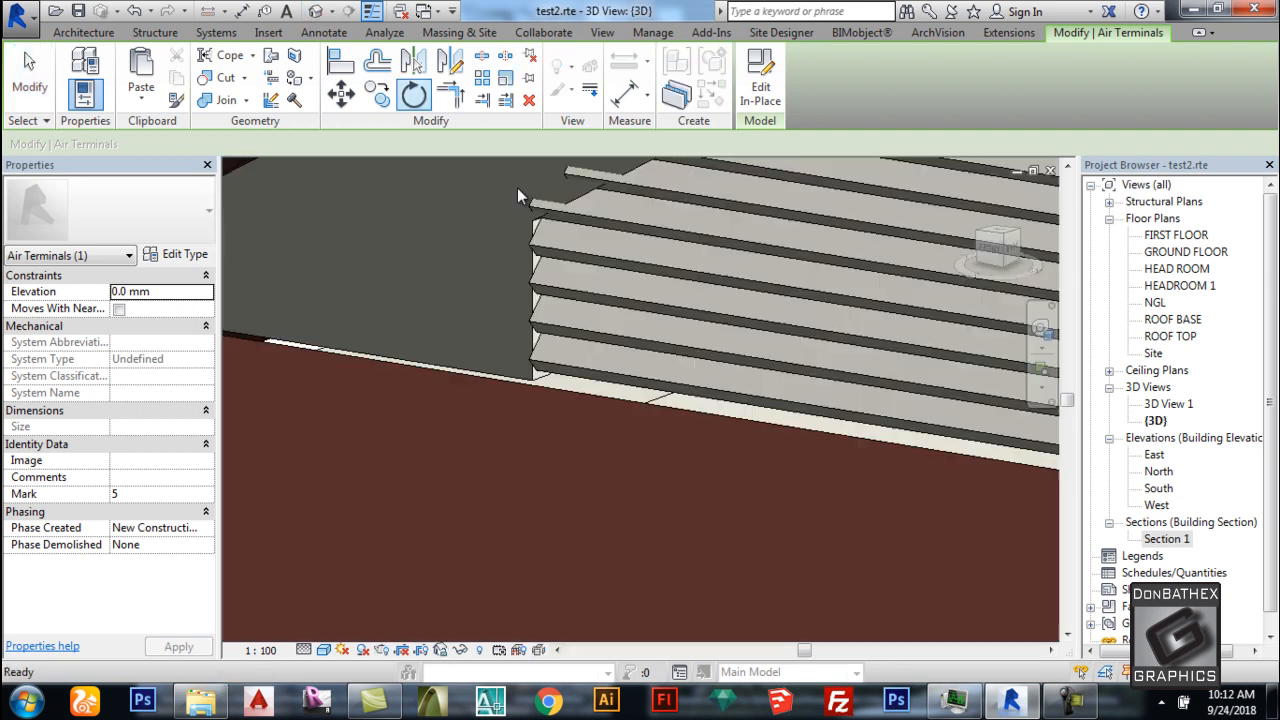
scroll(530, 385, "down", 5)
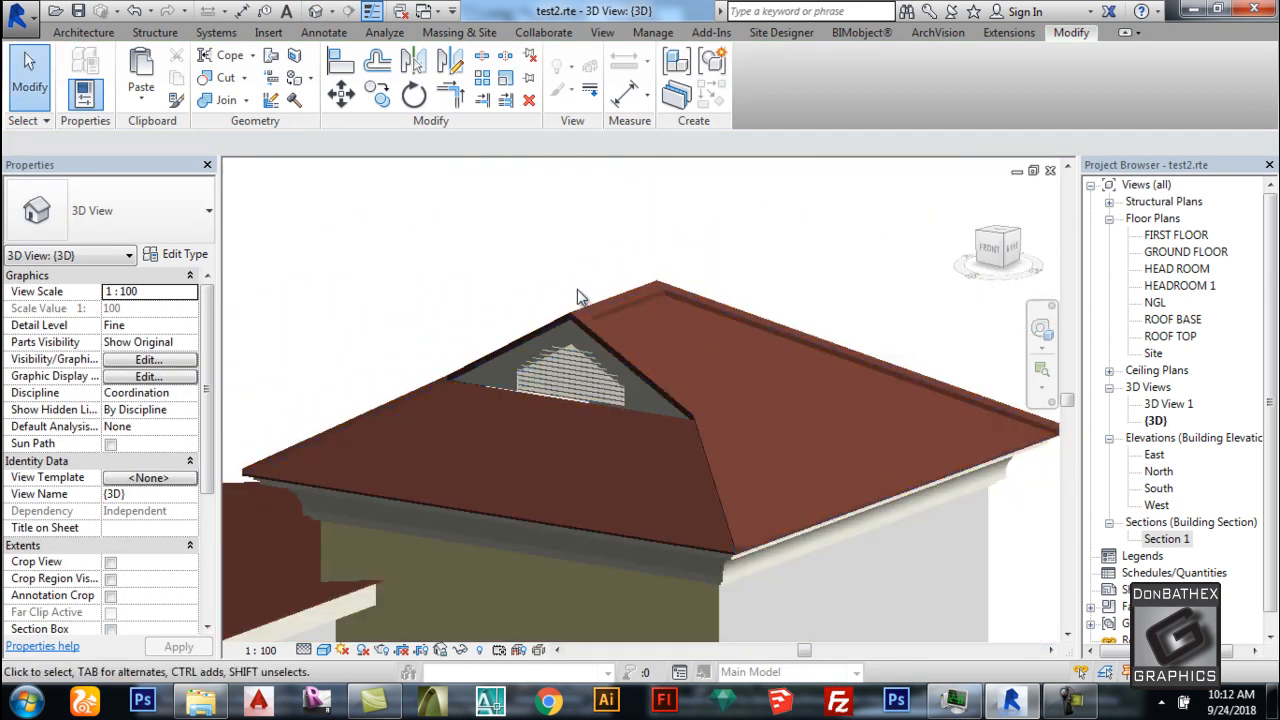
scroll(534, 345, "up", 5)
left_click(494, 369)
key("Escape")
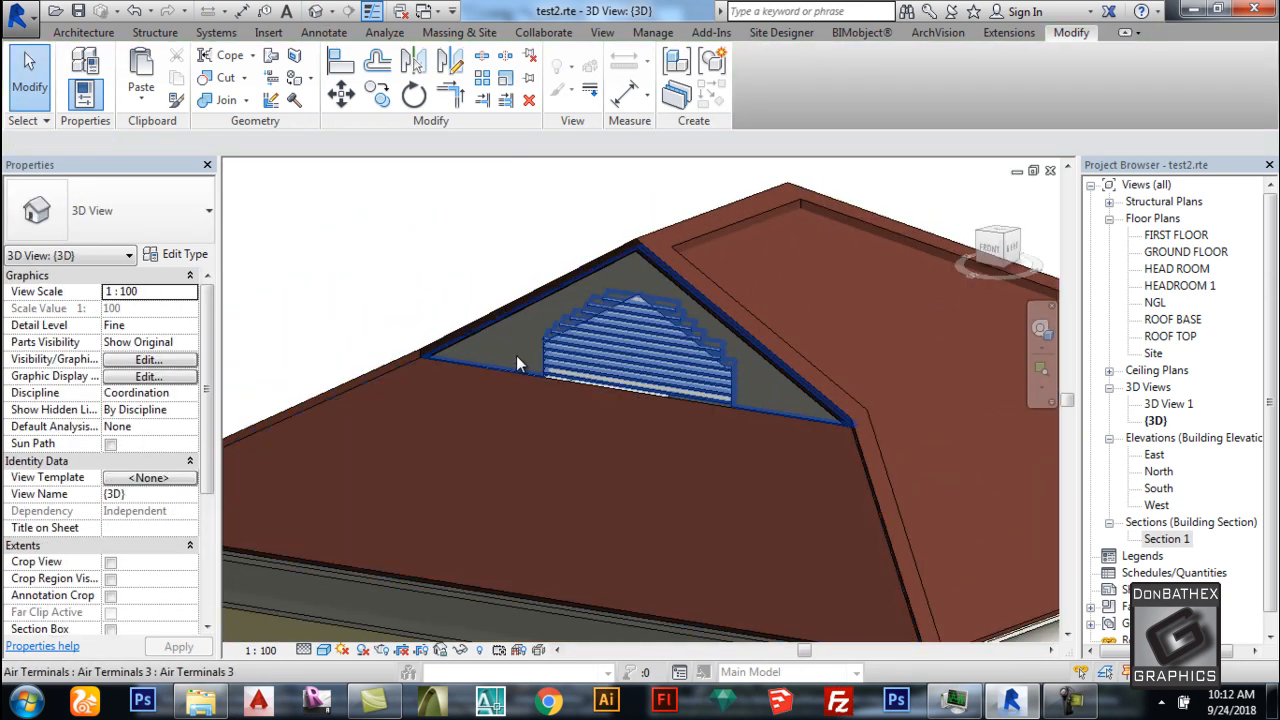
left_click(516, 355)
scroll(498, 370, "up", 2)
left_click_drag(477, 369, 476, 378)
left_click_drag(949, 442, 951, 452)
scroll(698, 378, "down", 2)
key("Escape")
Select the three sheet roofs, including the lower wing's roof, and change their type to Sloped Glazing.
scroll(776, 260, "down", 6)
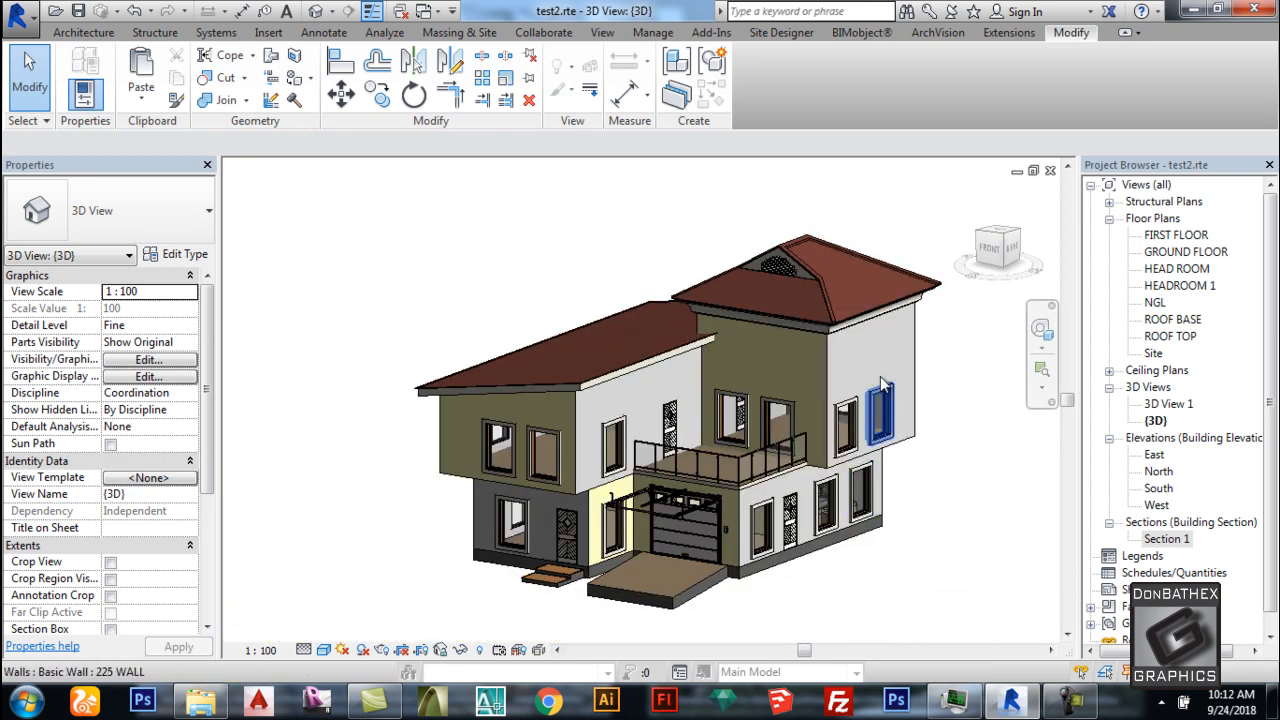
scroll(900, 225, "up", 3)
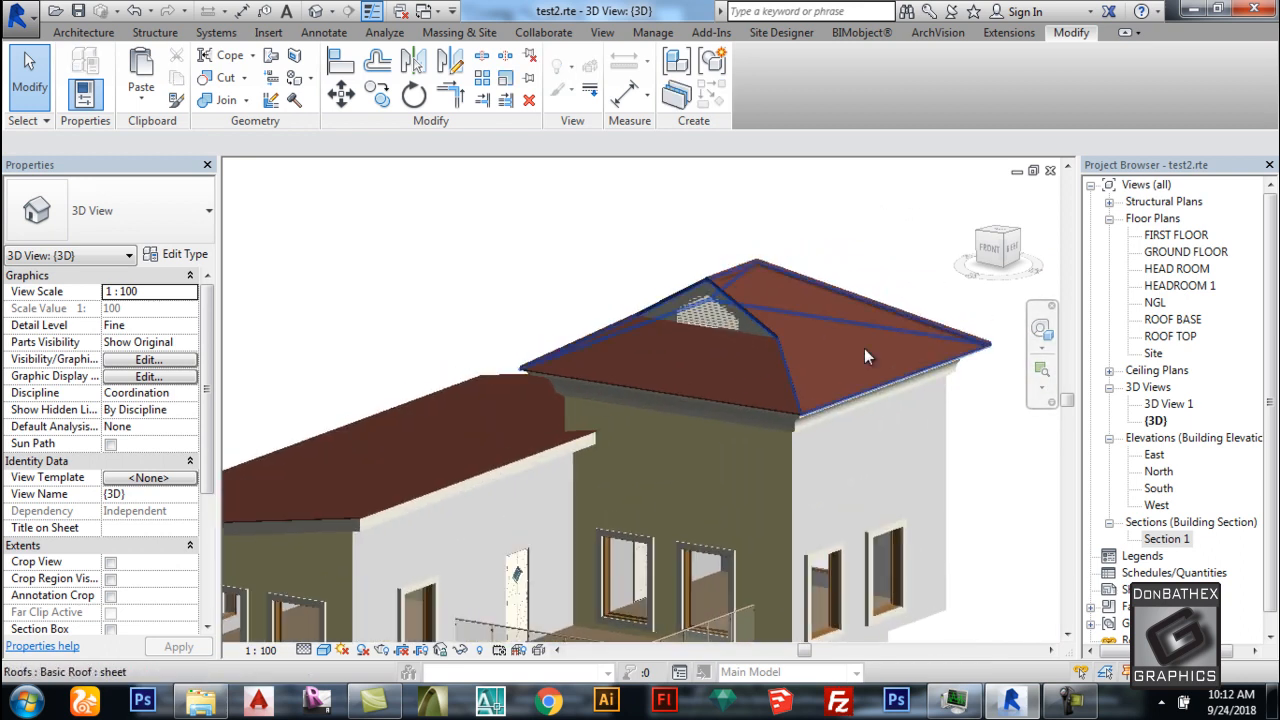
left_click(862, 352)
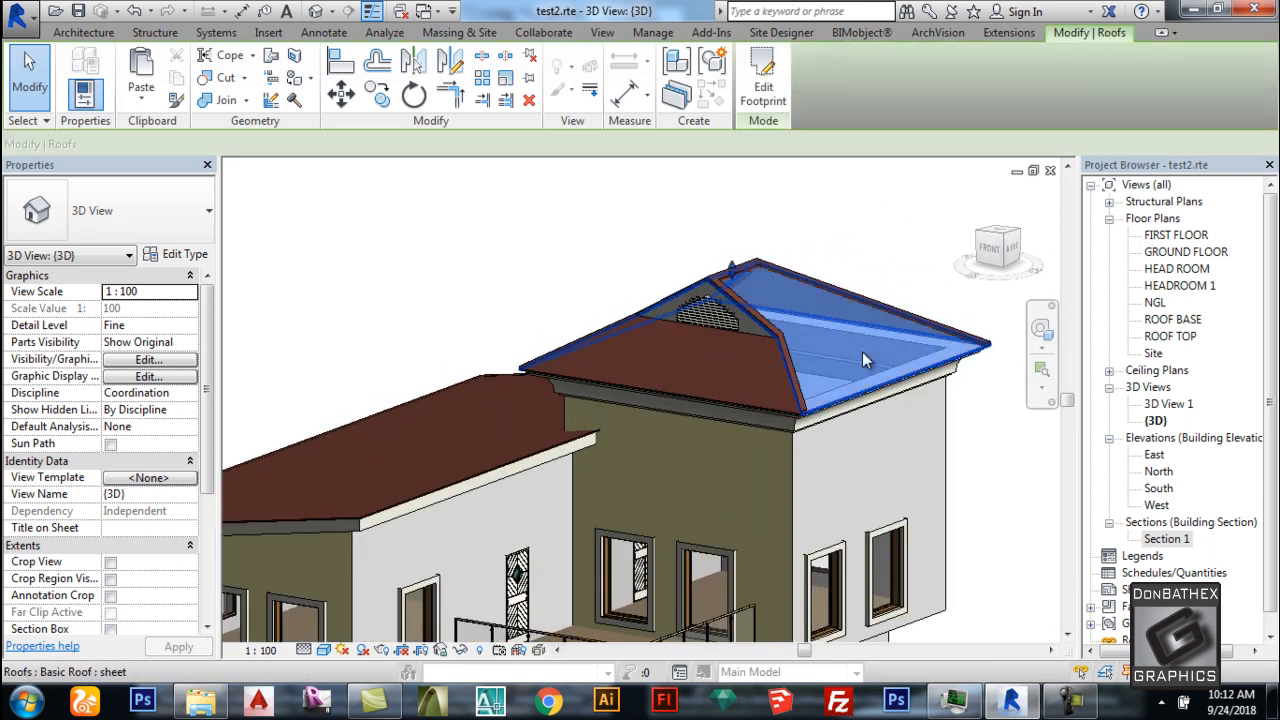
left_click(744, 370, "ctrl")
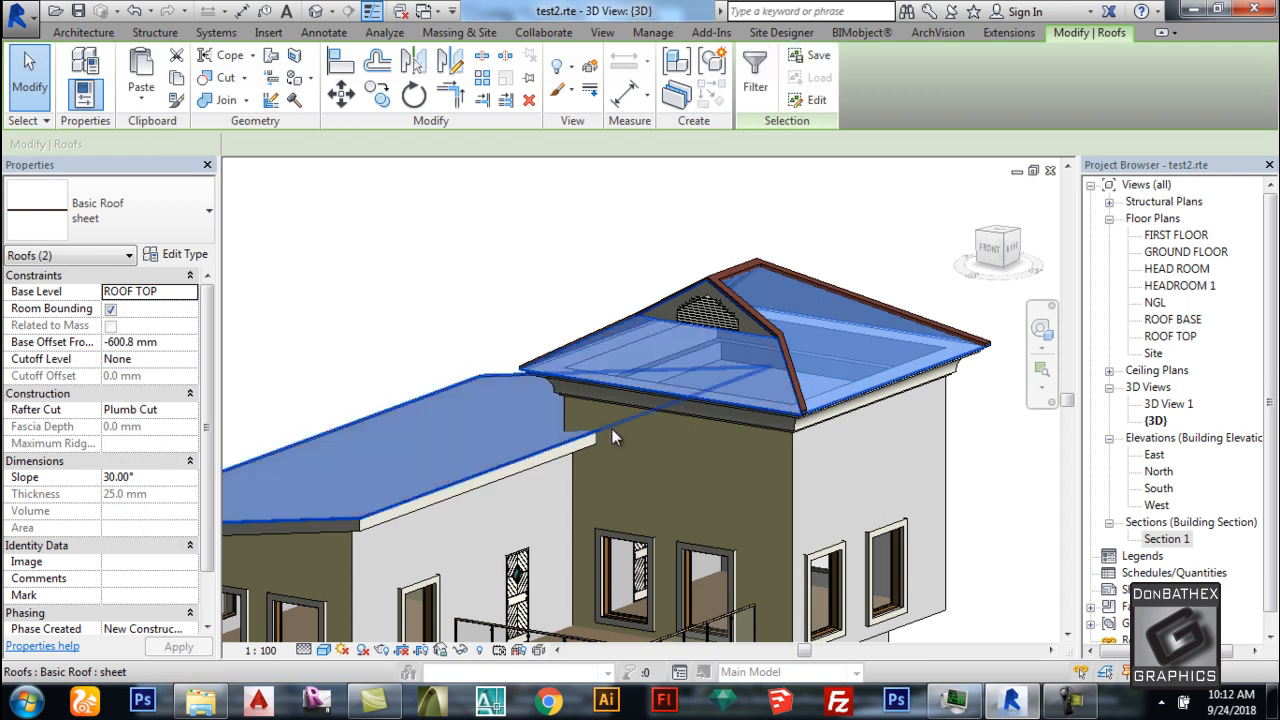
left_click(150, 210)
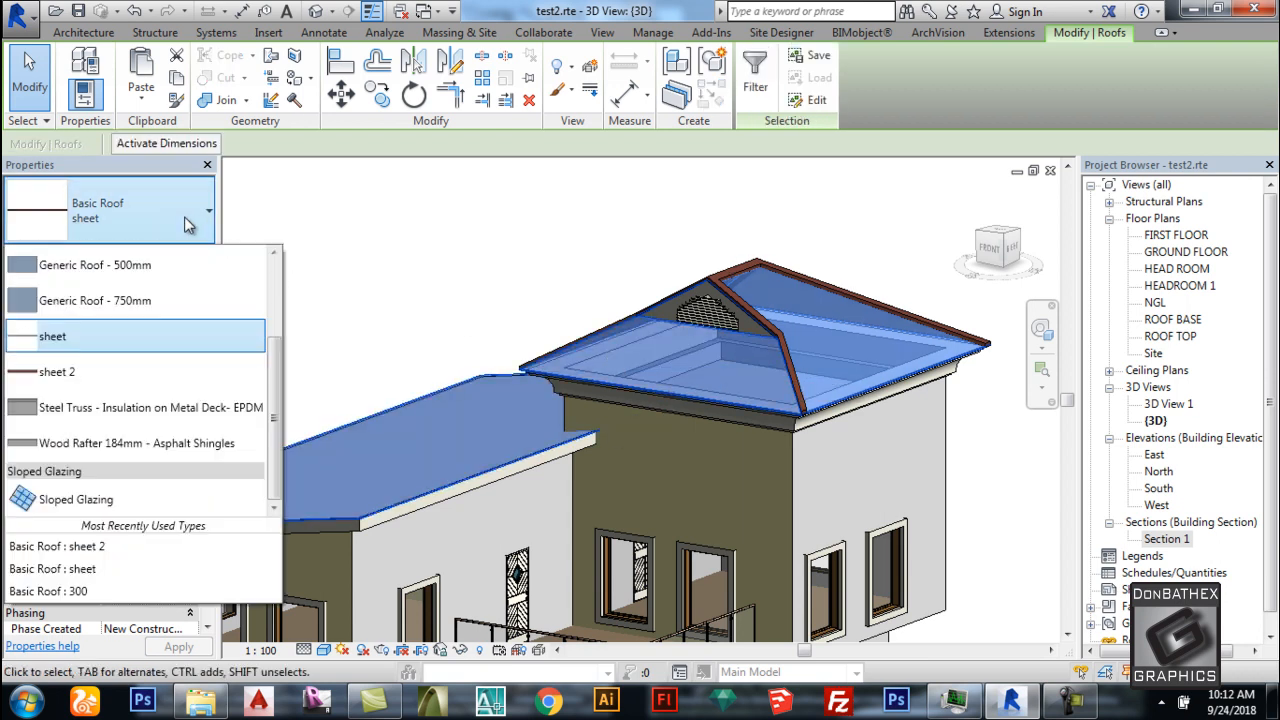
left_click(160, 502)
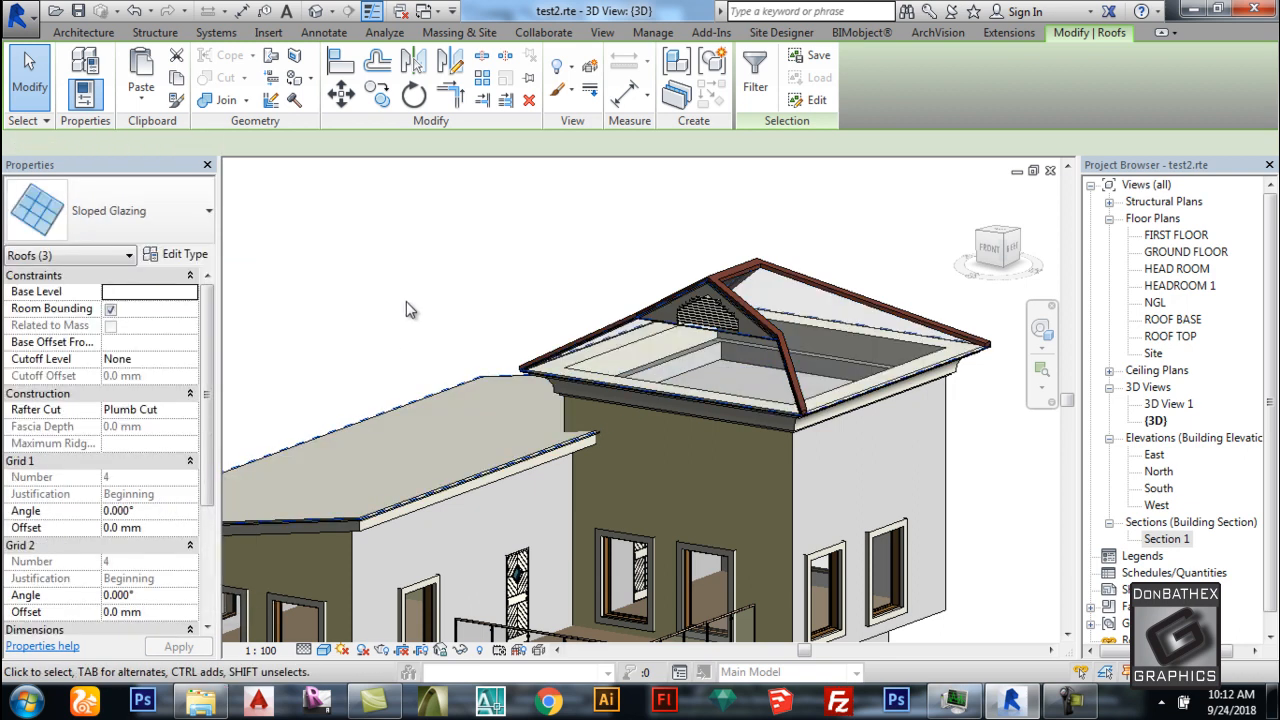
In the Sloped Glazing type properties, set the curtain panel to System Panel : Glazed and the join condition to Grid 1 Continuous.
scroll(614, 398, "up", 4)
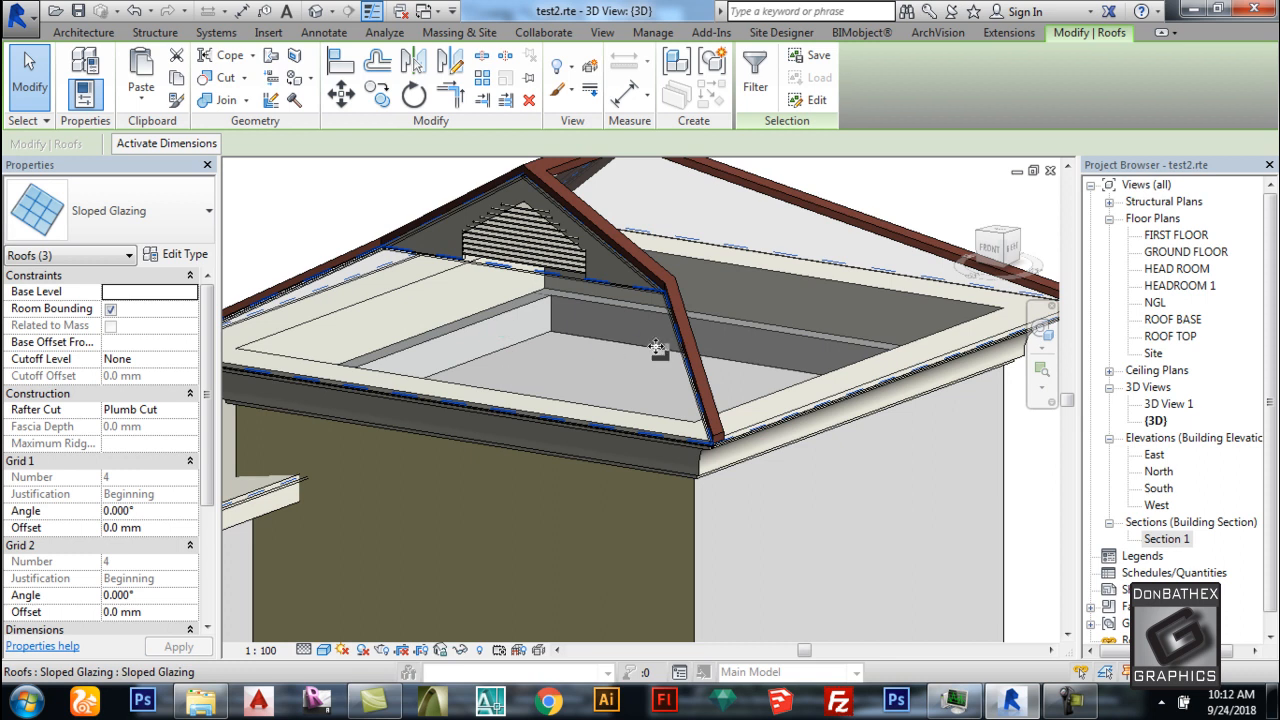
left_click(177, 255)
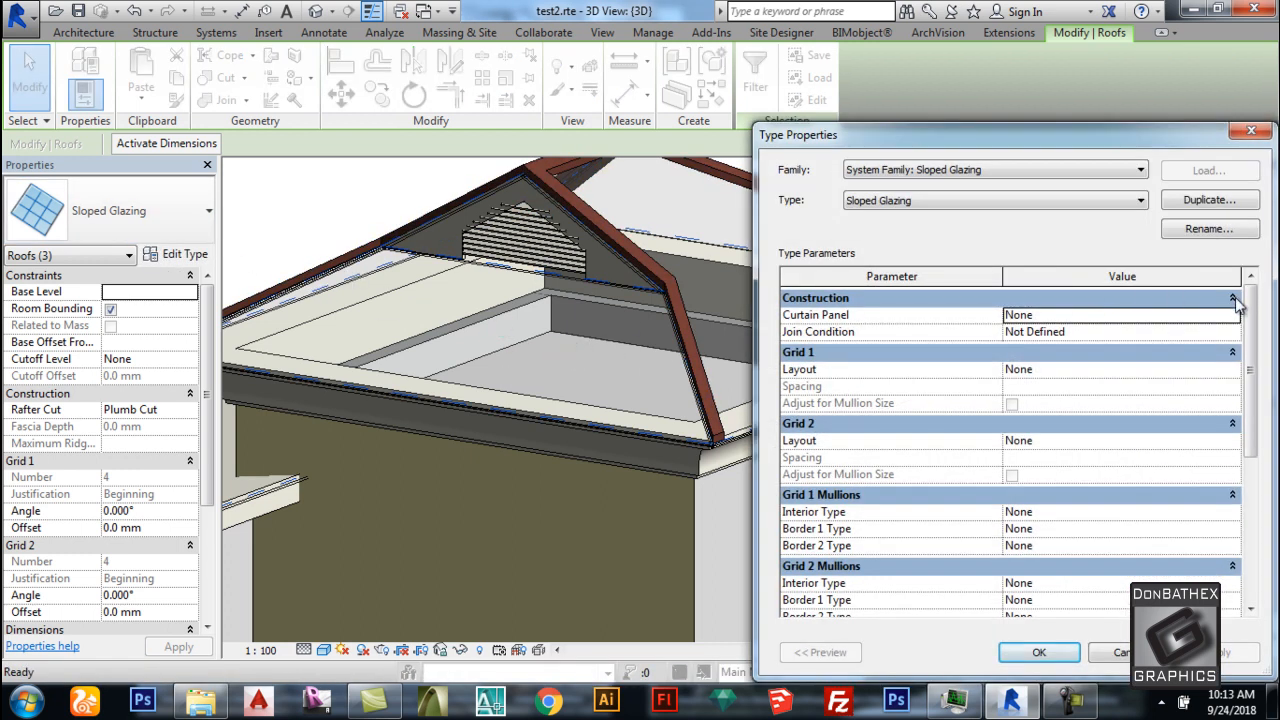
left_click_drag(1090, 129, 1076, 86)
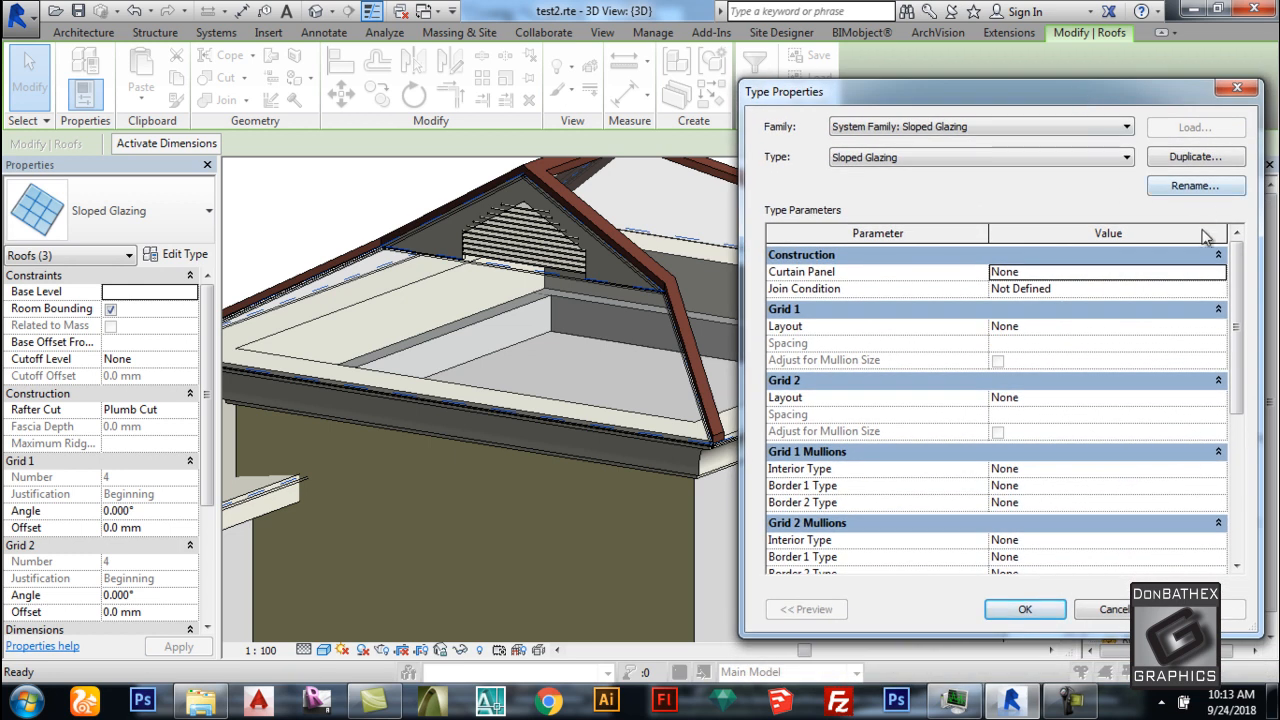
left_click(1218, 272)
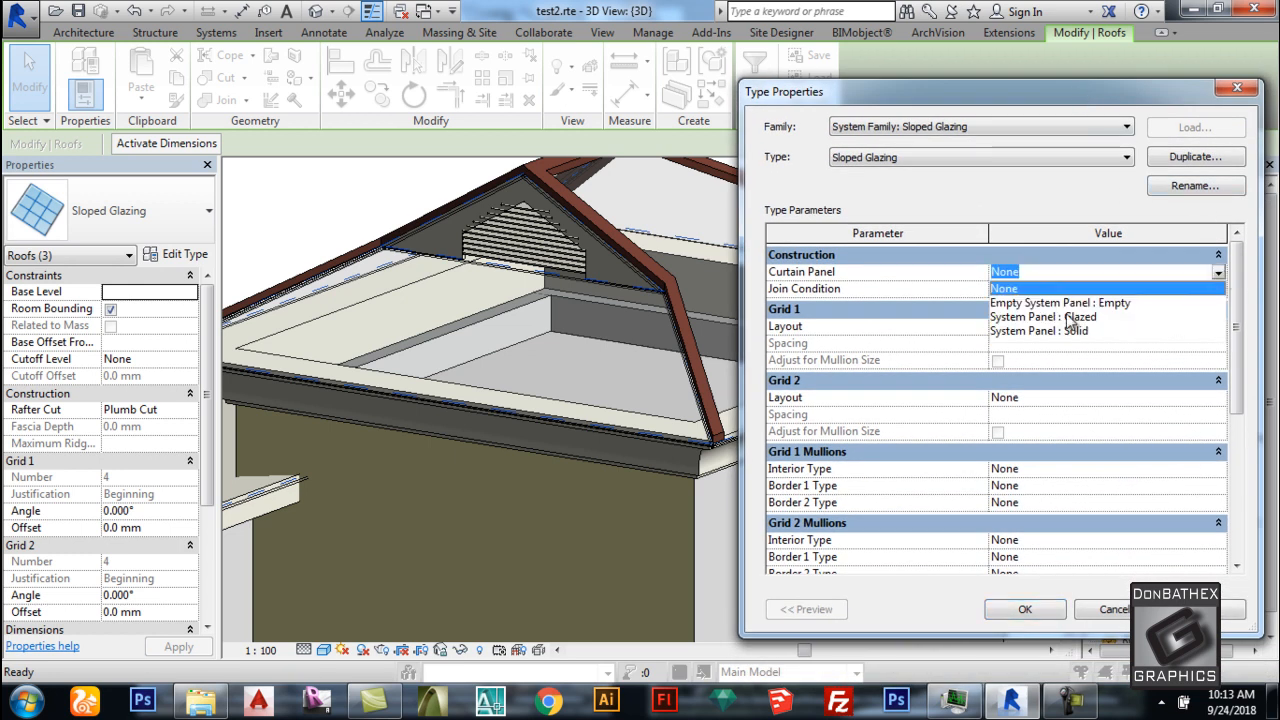
left_click(1070, 317)
left_click(1219, 289)
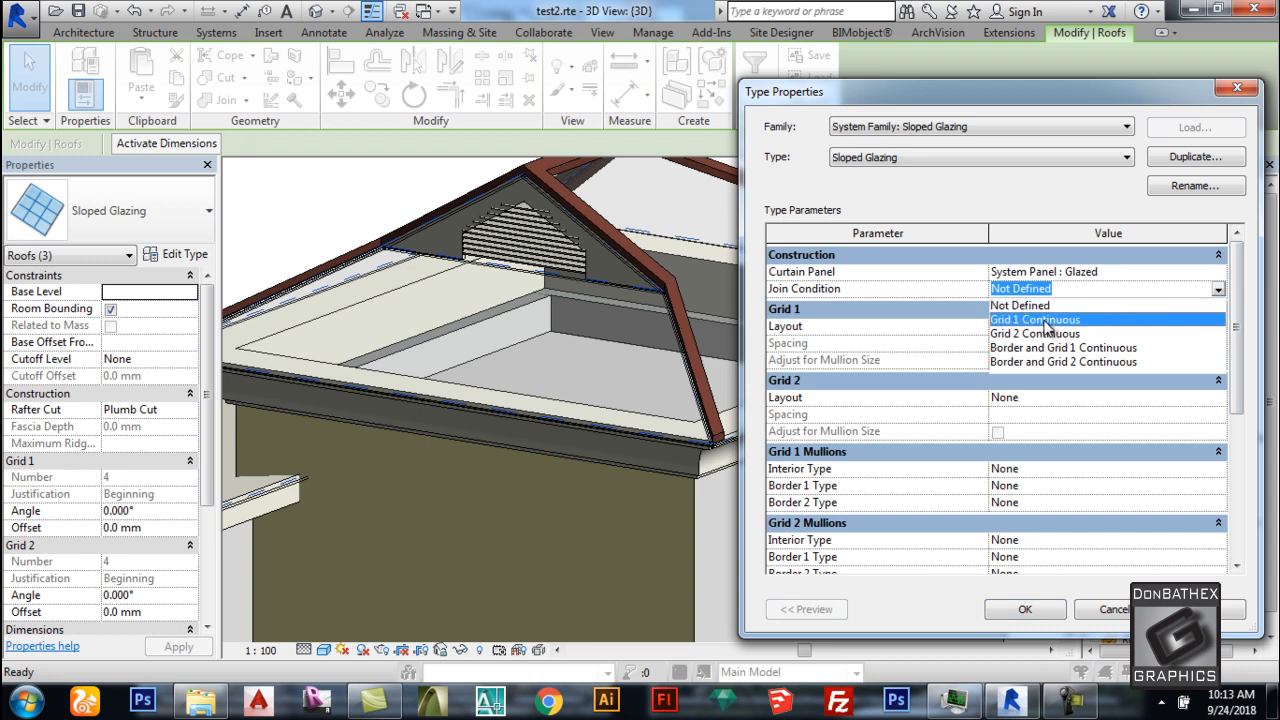
left_click(1045, 320)
Set the Grid 1 layout to Fixed Distance with a spacing of 300 mm.
left_click(1217, 329)
left_click(1030, 358)
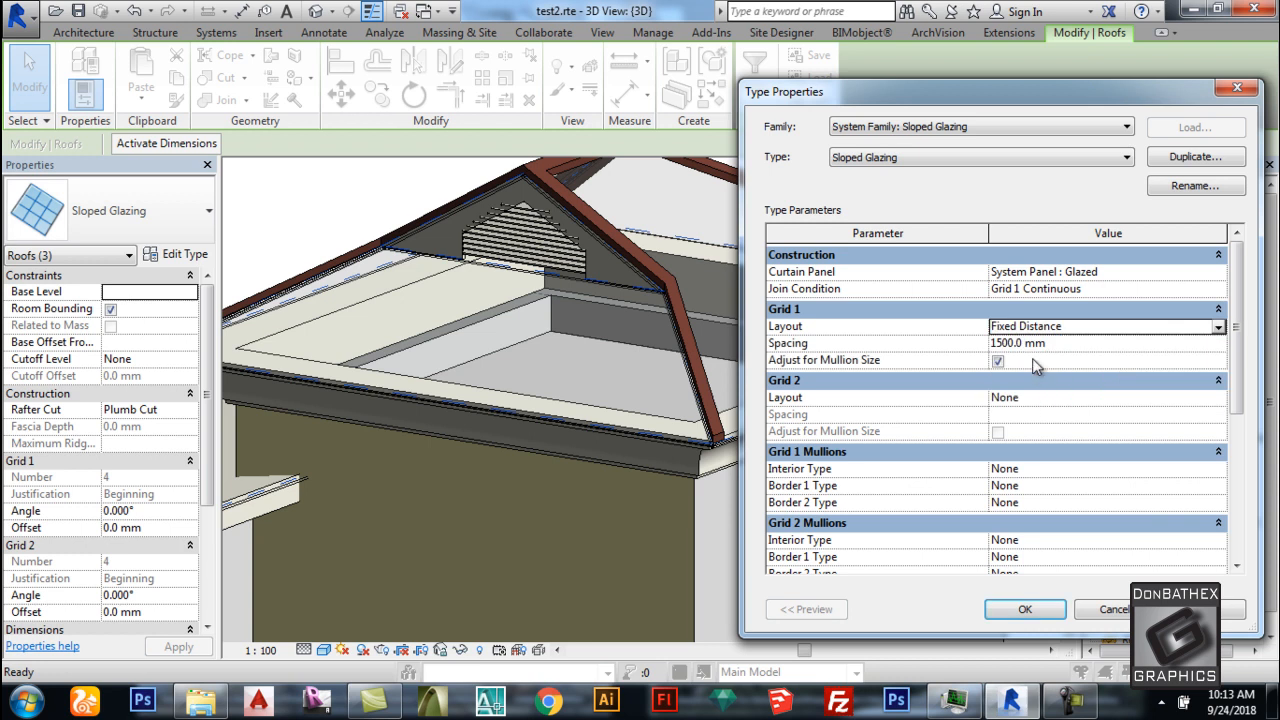
left_click(1060, 343)
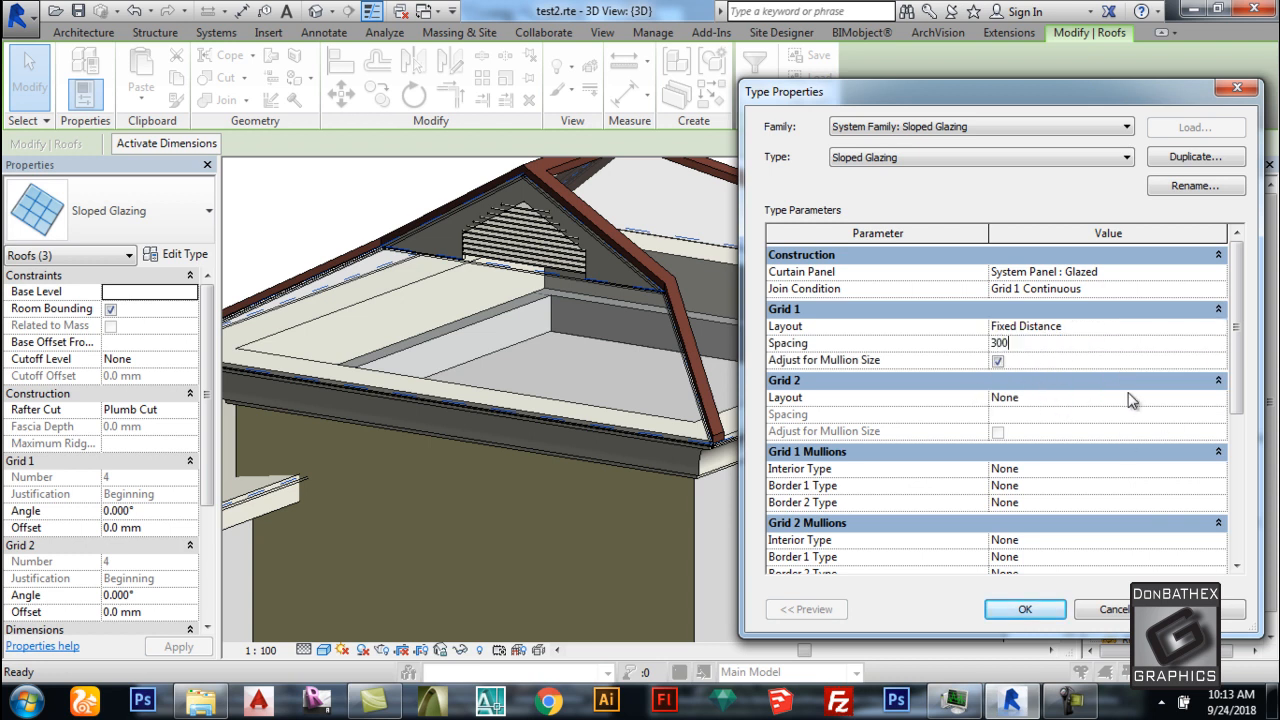
Set the Grid 1 interior mullion type to Rectangular Mullion : 30mm Square and apply the type changes.
left_click_drag(1242, 390, 1244, 424)
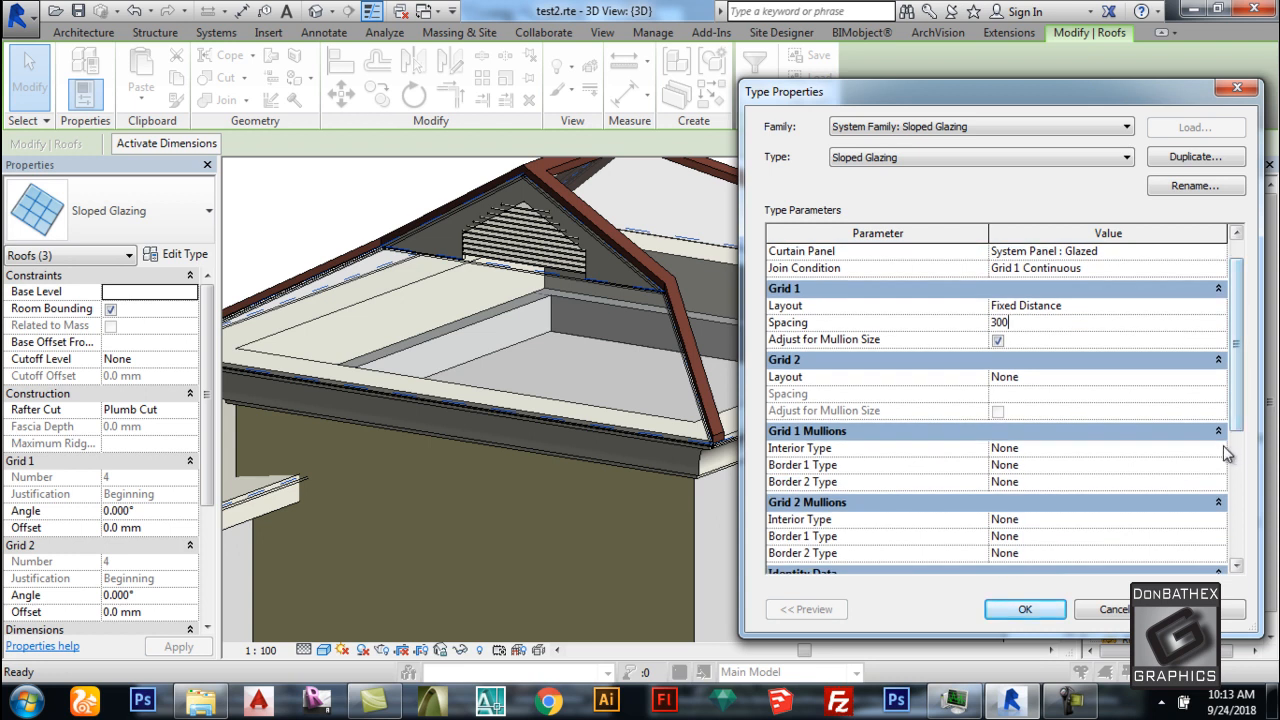
left_click(1224, 449)
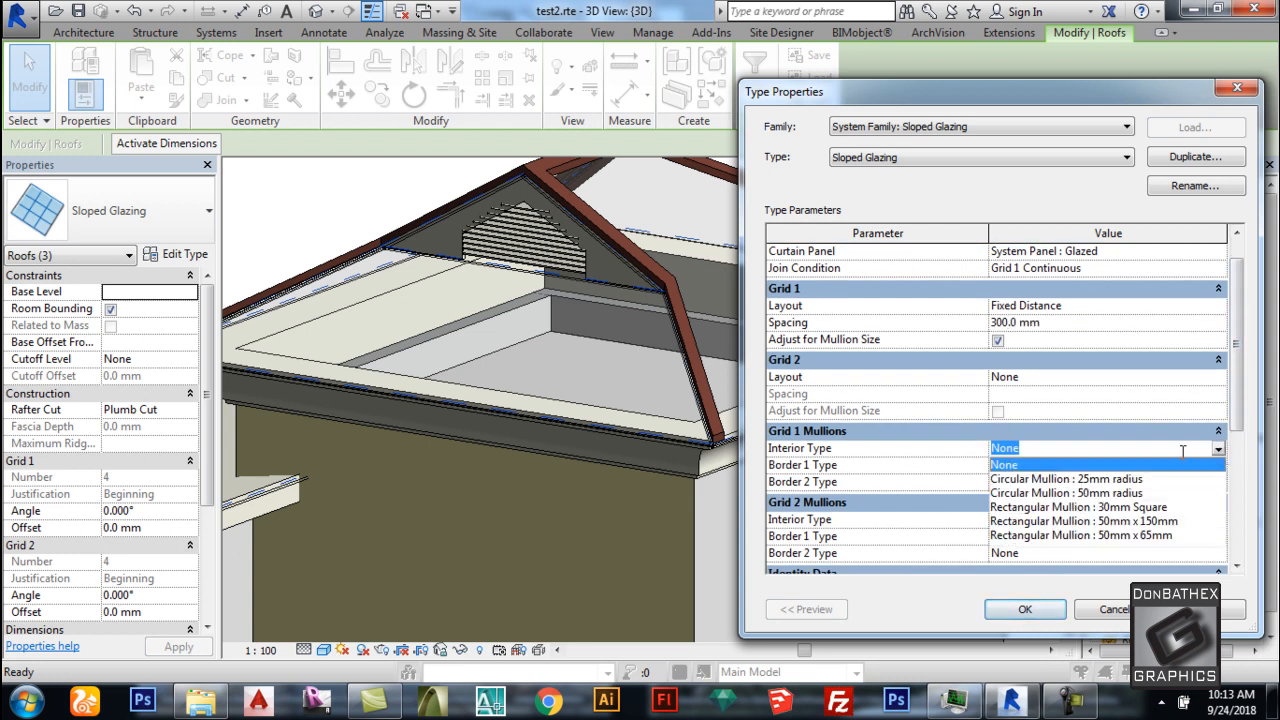
left_click(1097, 508)
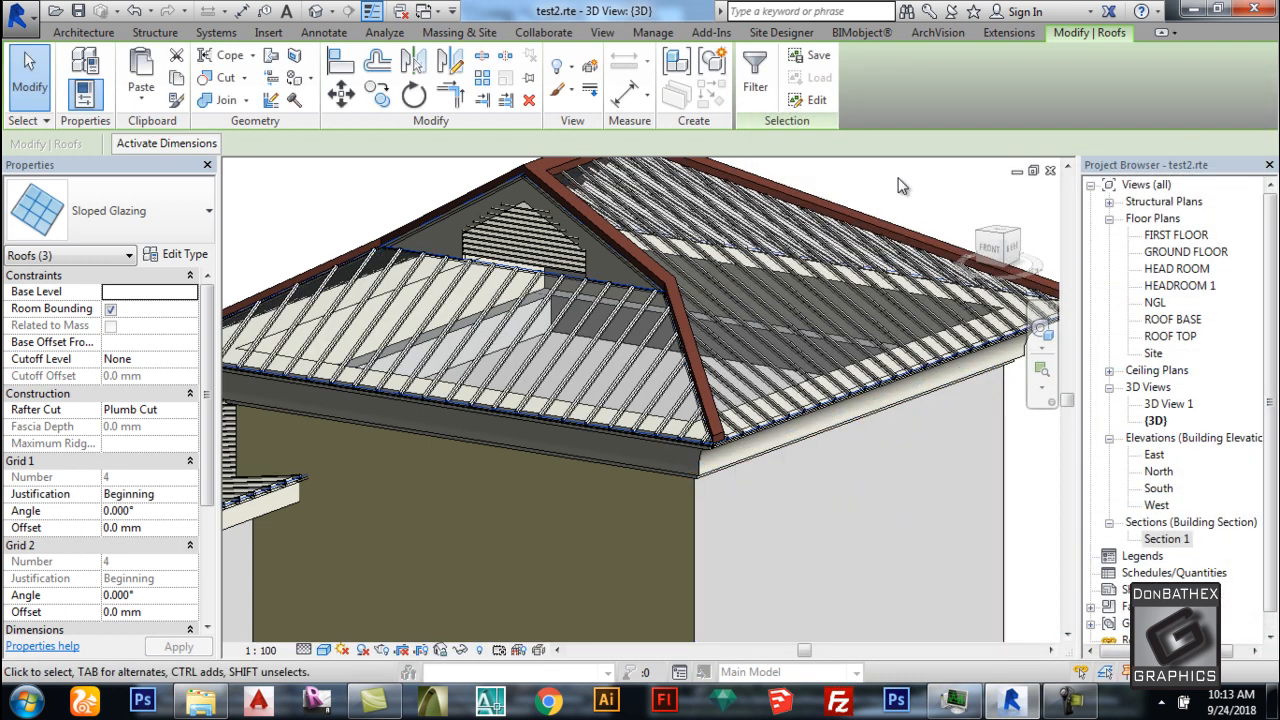
Set the material of the 30mm Square rectangular mullion type to Roofing - Asphalt Shingle.
left_click(902, 186)
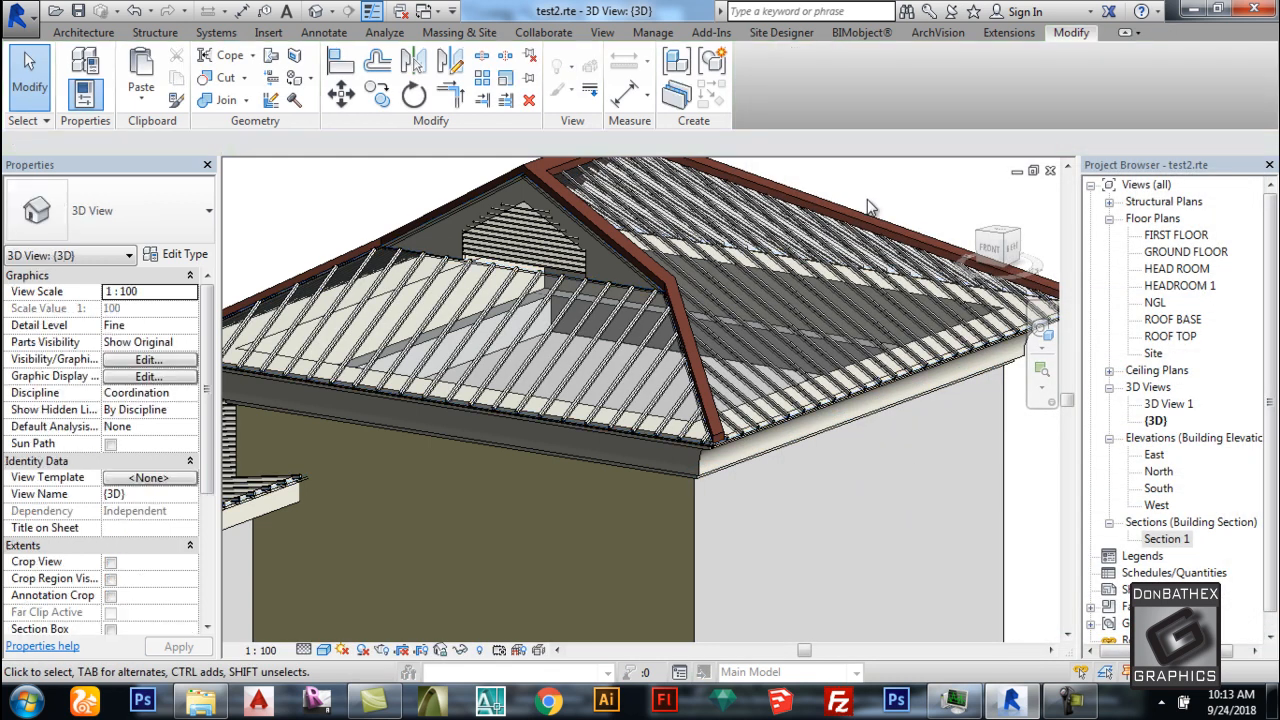
scroll(642, 342, "up", 3)
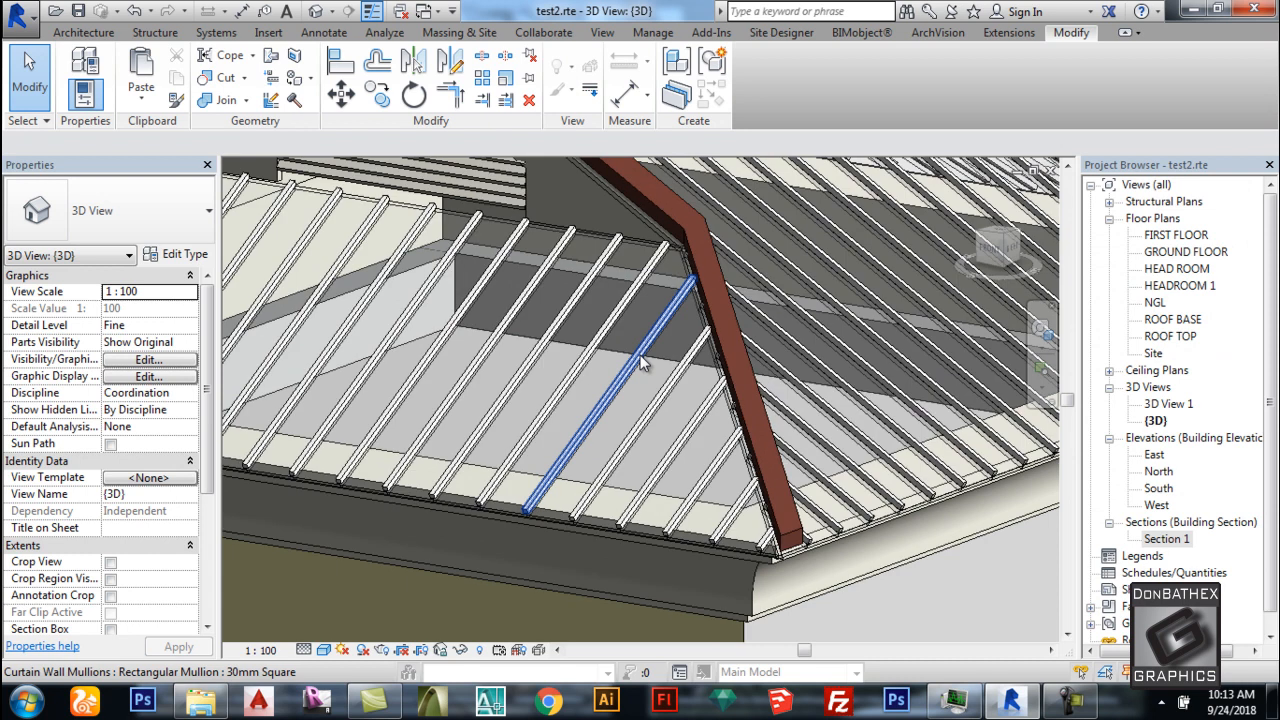
left_click(642, 365)
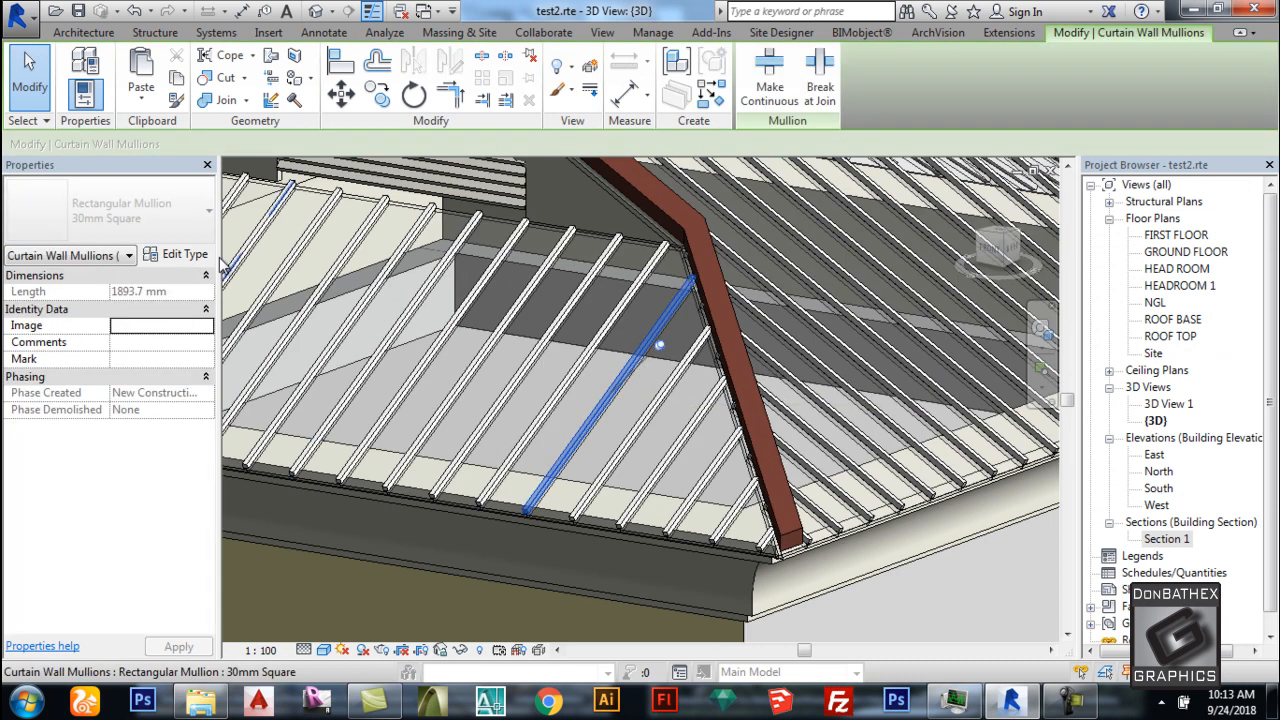
left_click(178, 254)
left_click(1158, 415)
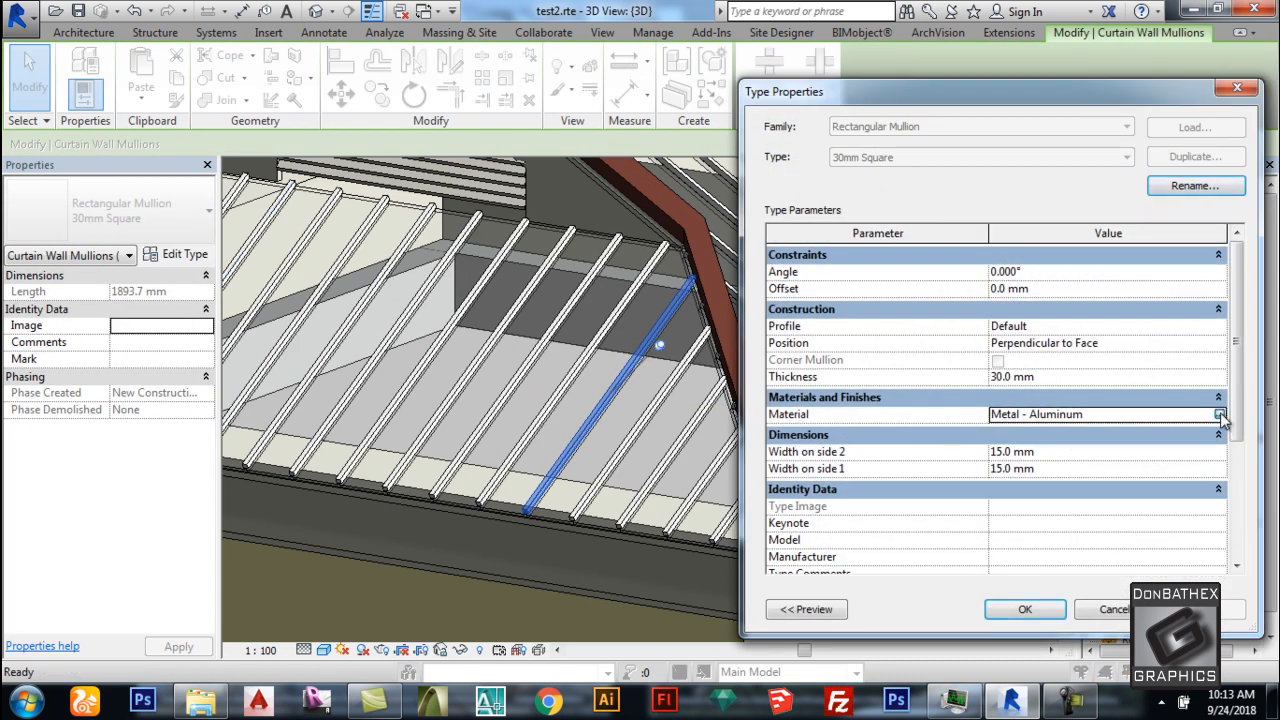
left_click(1226, 414)
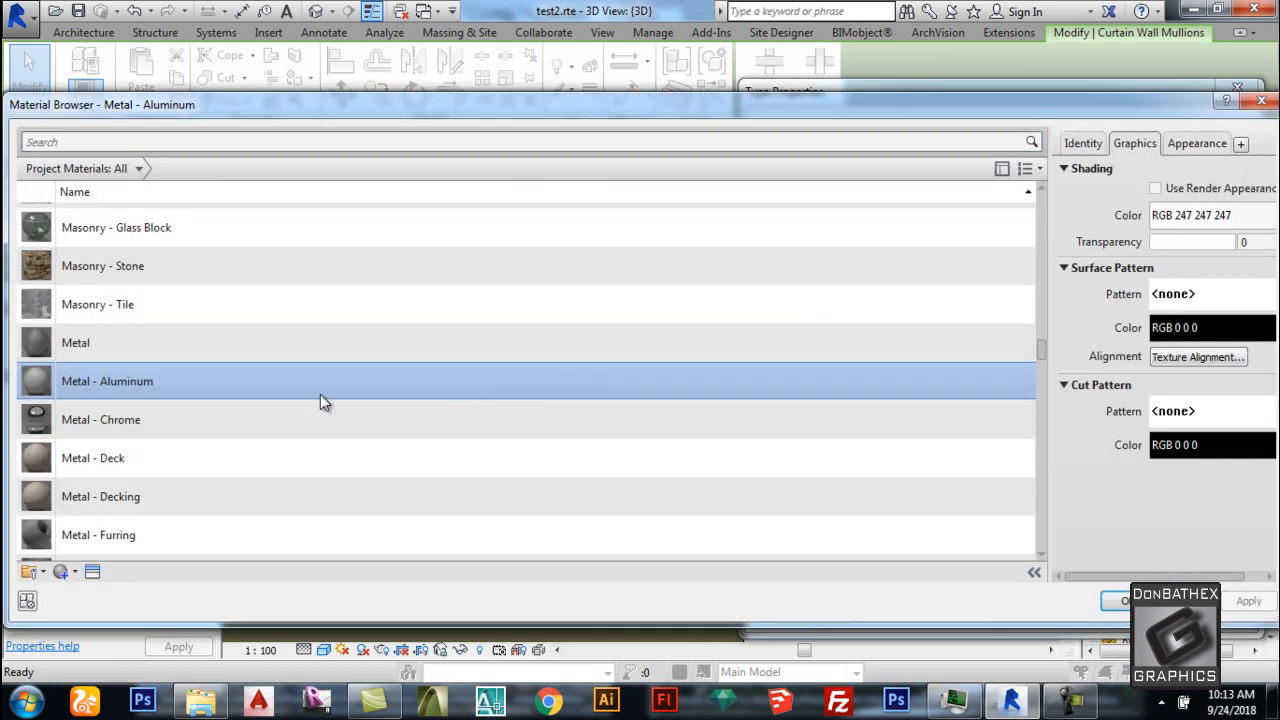
key("r")
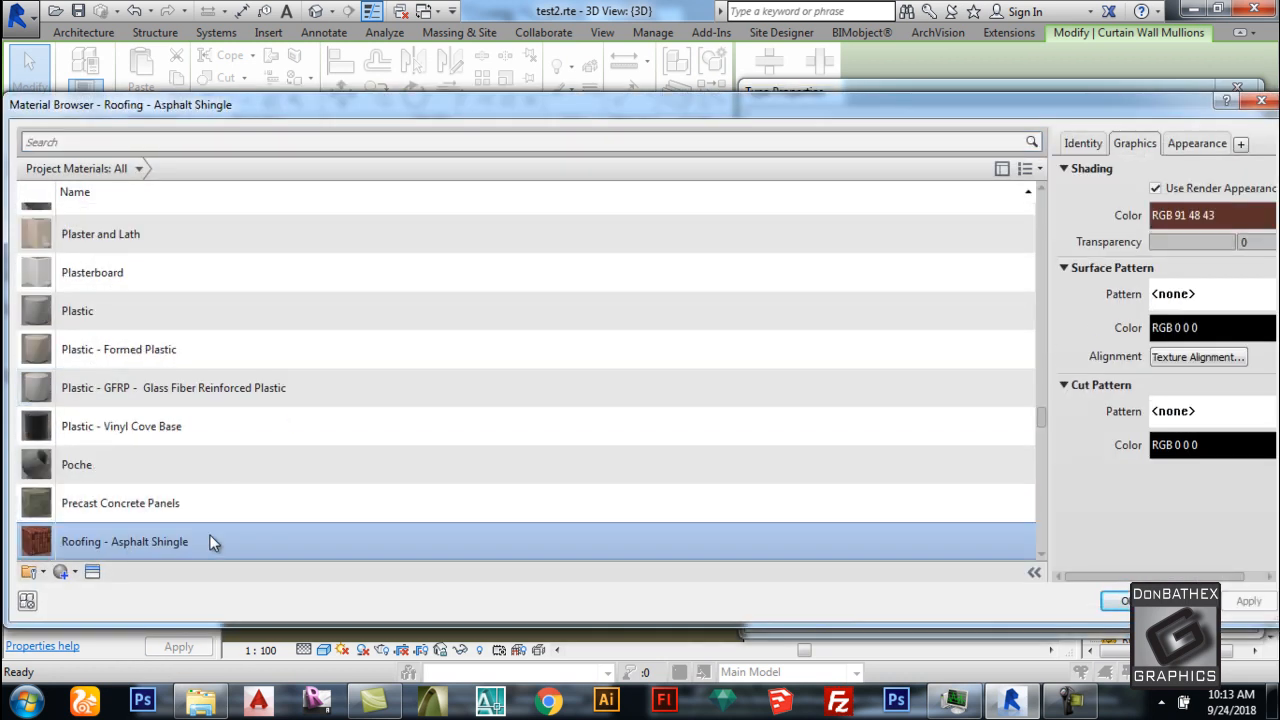
left_click(1120, 601)
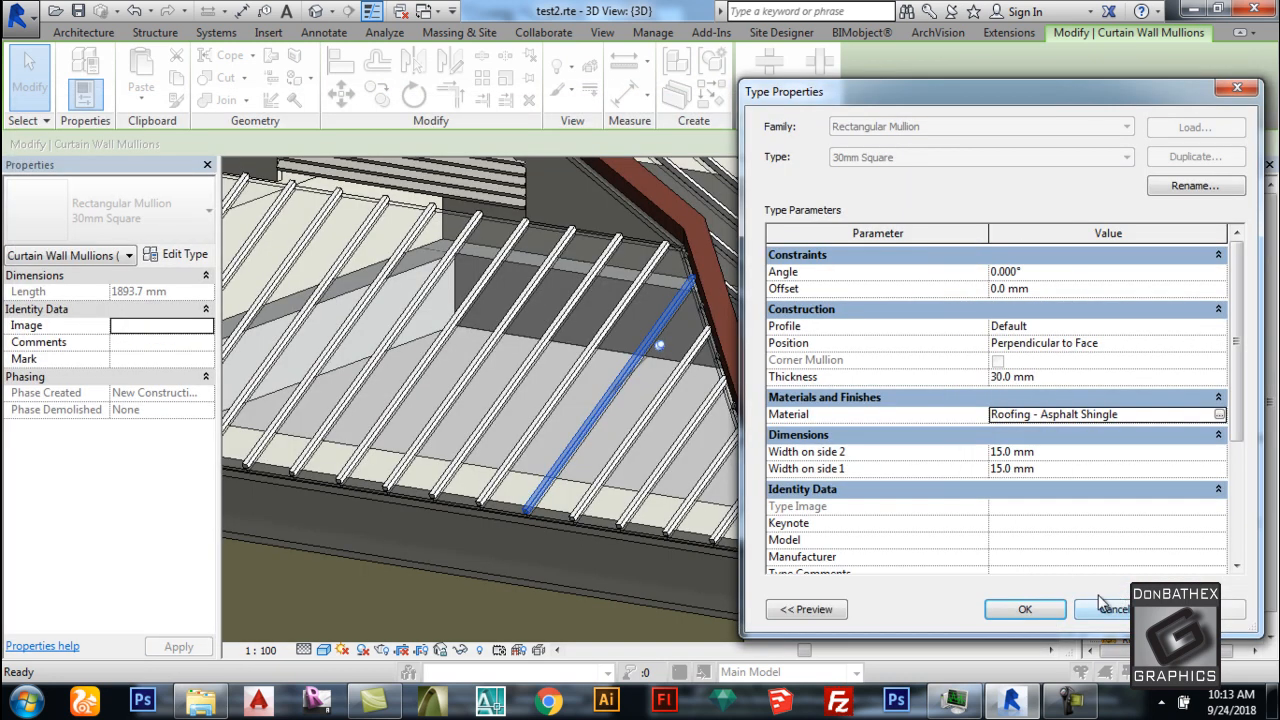
left_click(997, 610)
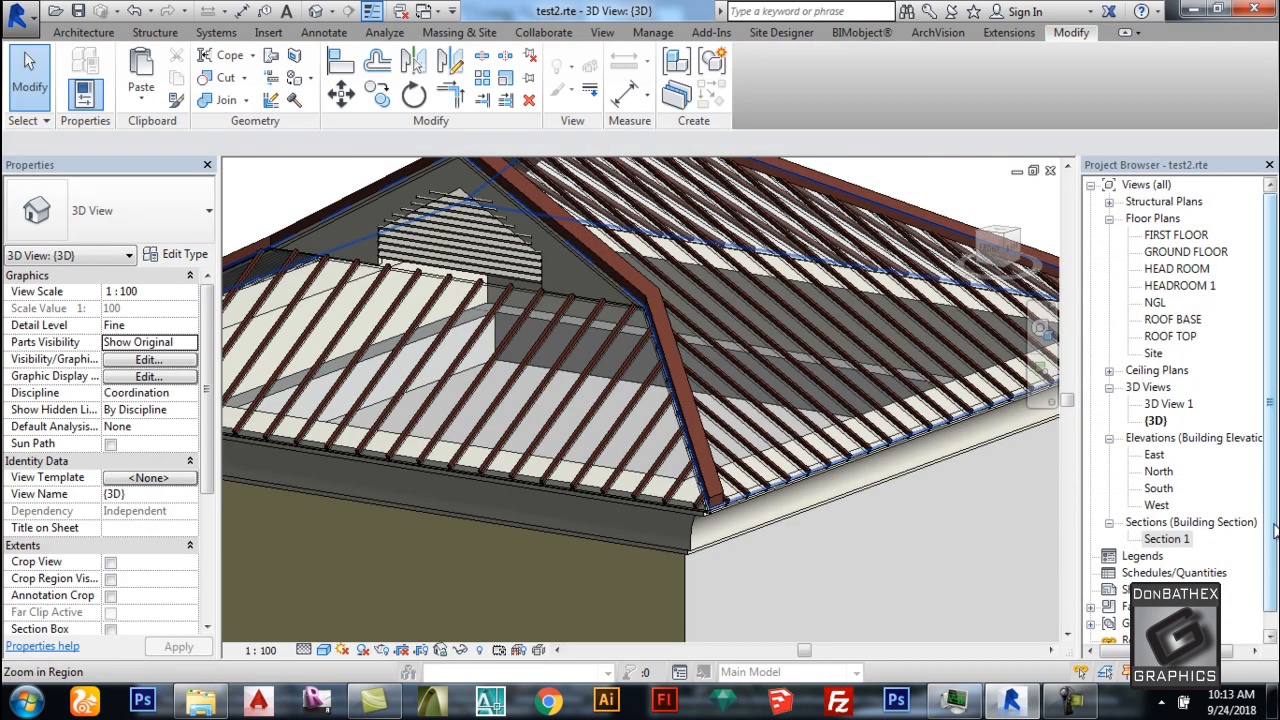
Set the material of the System Panel : Glazed curtain panel type to Roofing - Asphalt Shingle.
left_click_drag(1272, 533, 1271, 575)
left_click(1091, 590)
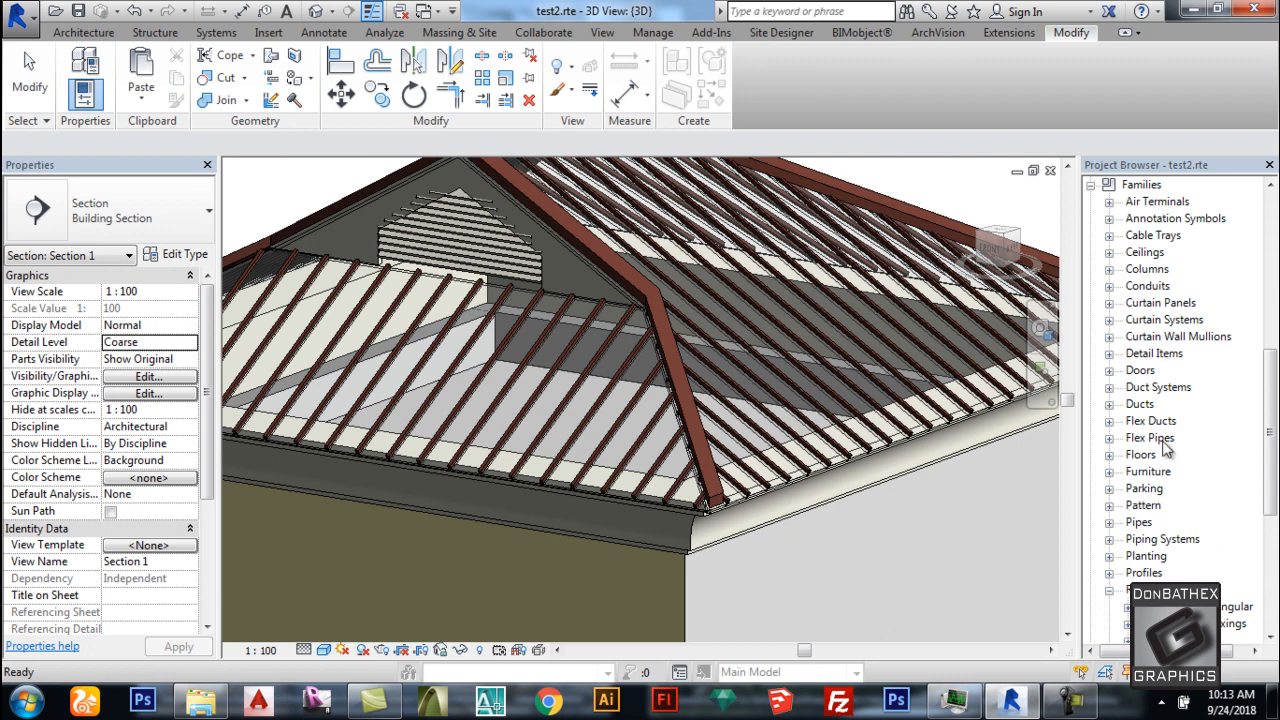
left_click(1108, 303)
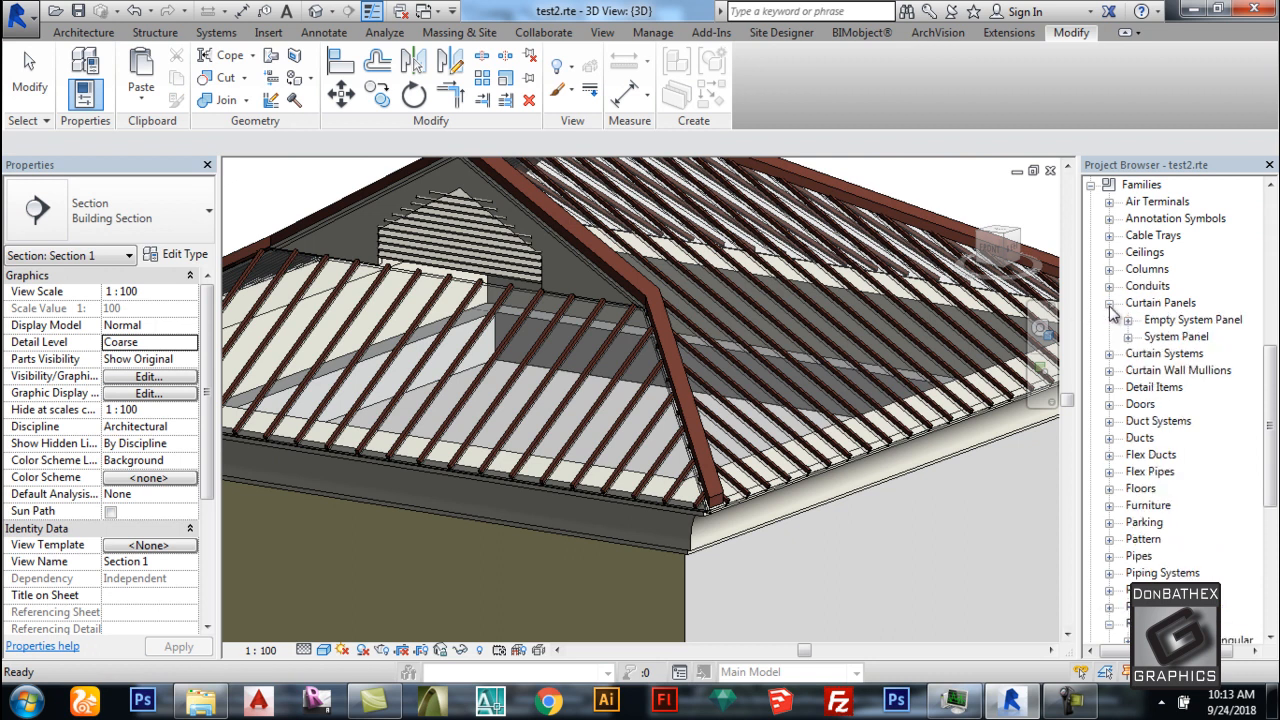
left_click(1128, 338)
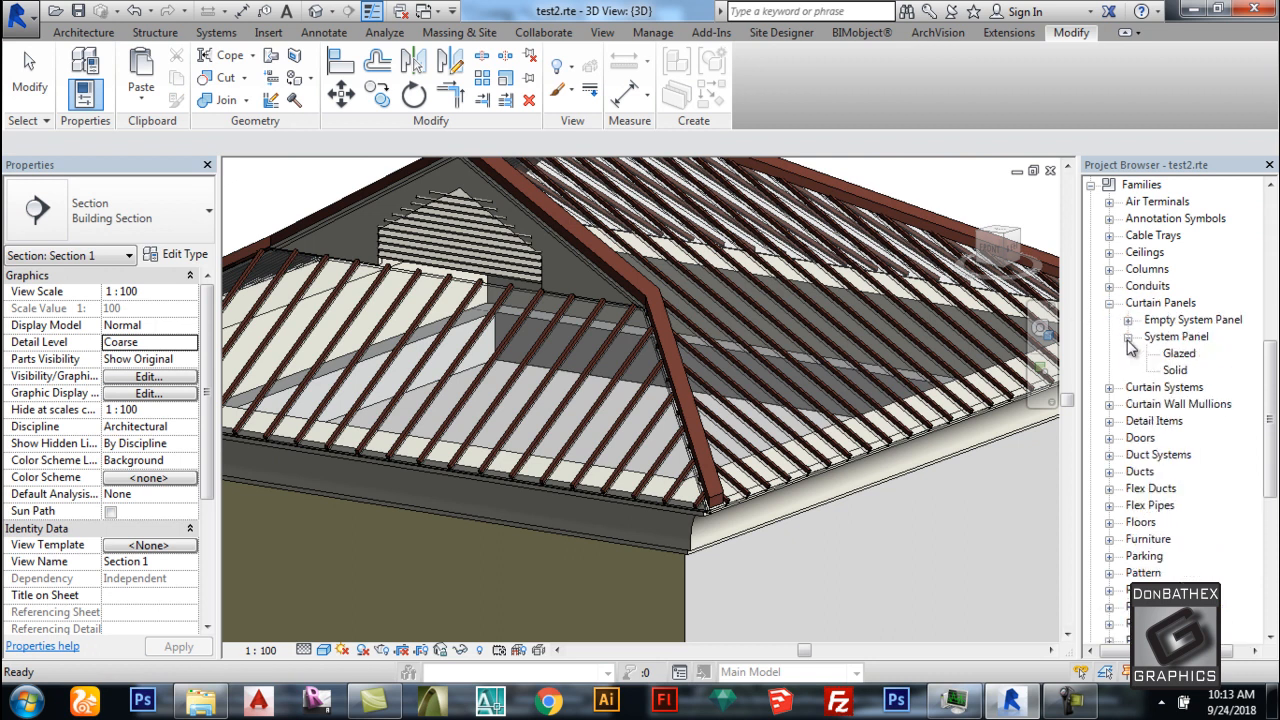
double_click(1180, 354)
left_click(1220, 364)
left_click(1218, 363)
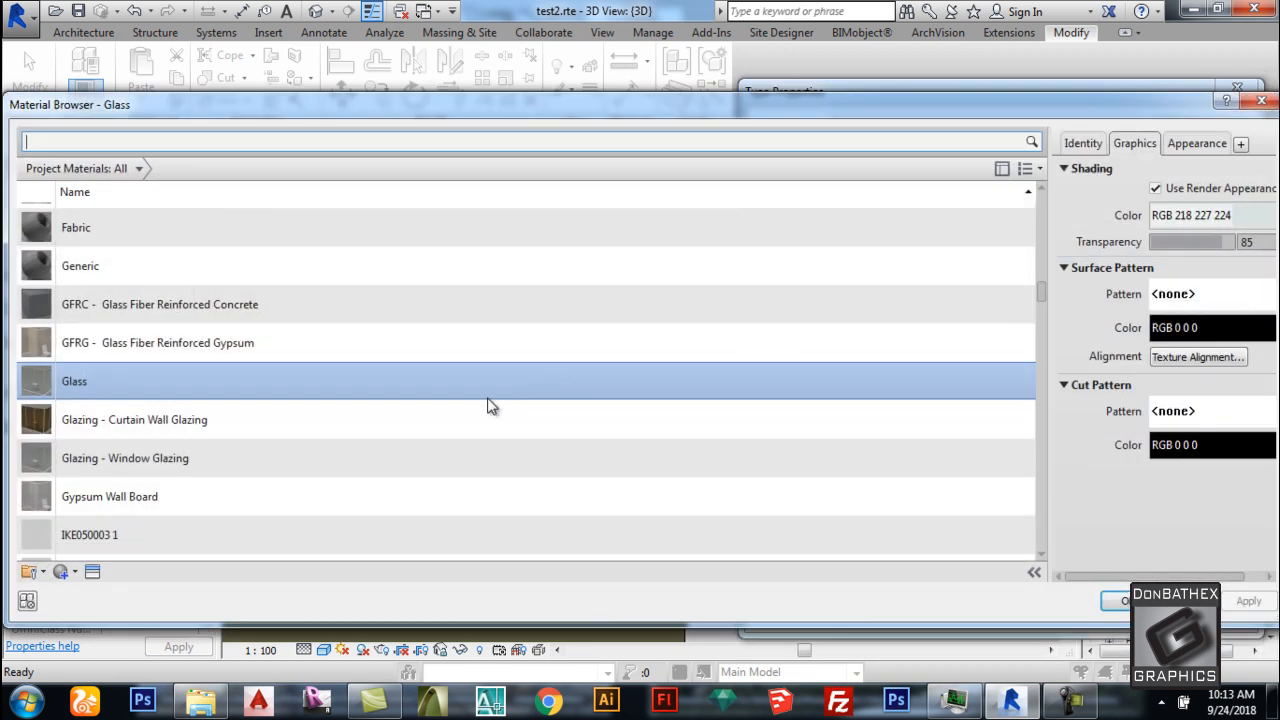
left_click(363, 413)
key("r")
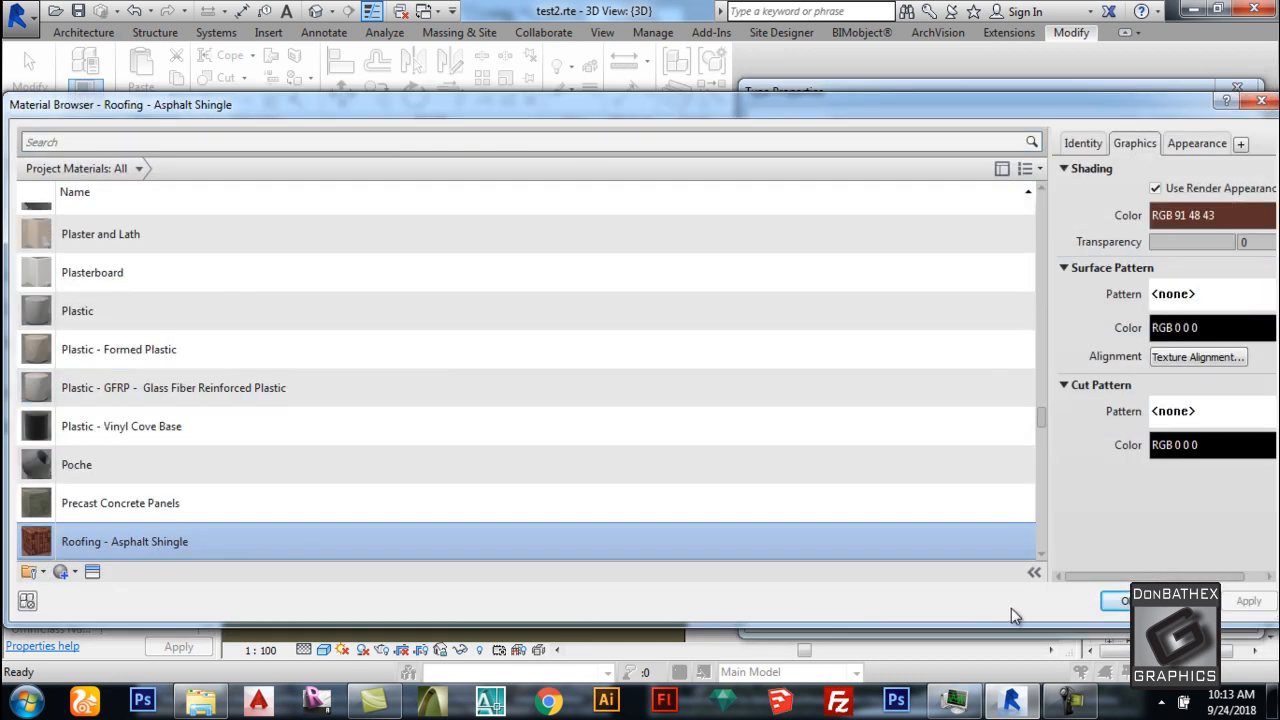
left_click(1113, 603)
left_click(1025, 610)
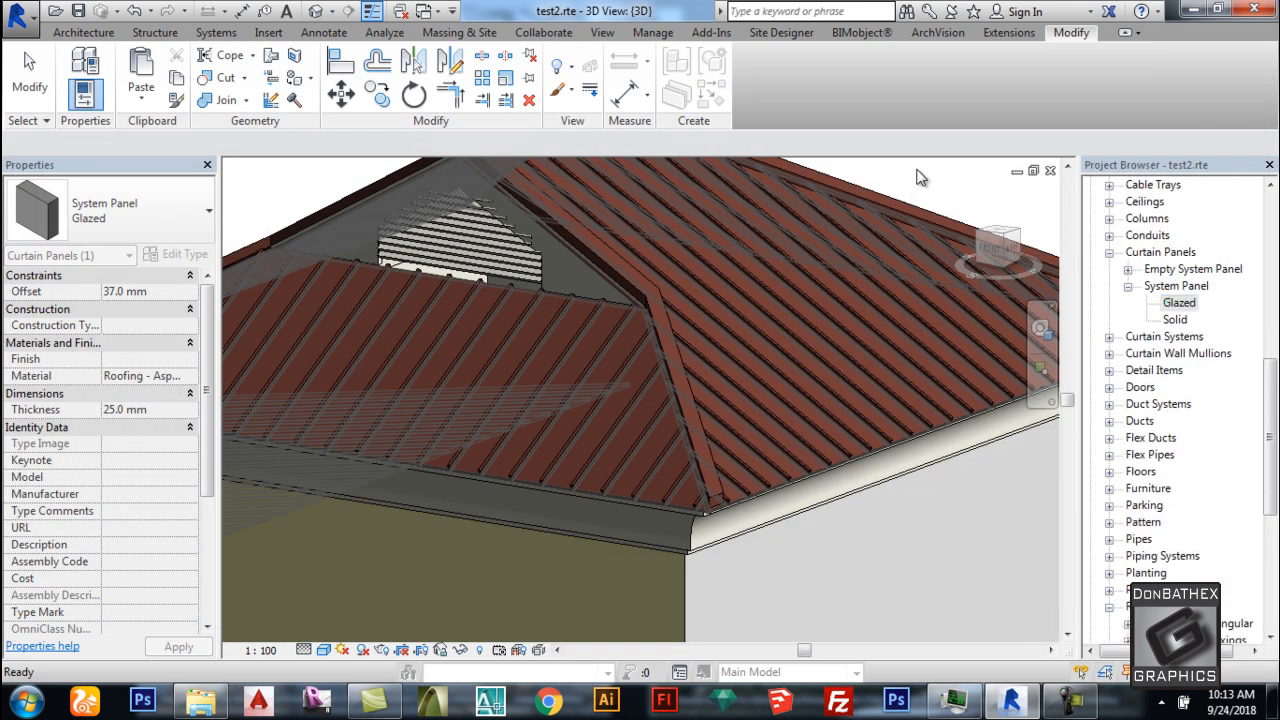
Examine the shingle panels and mullions on the main hip roof and the lower wing's roof from several sides.
scroll(783, 353, "down", 3)
middle_click_drag(792, 402, 718, 424, "shift")
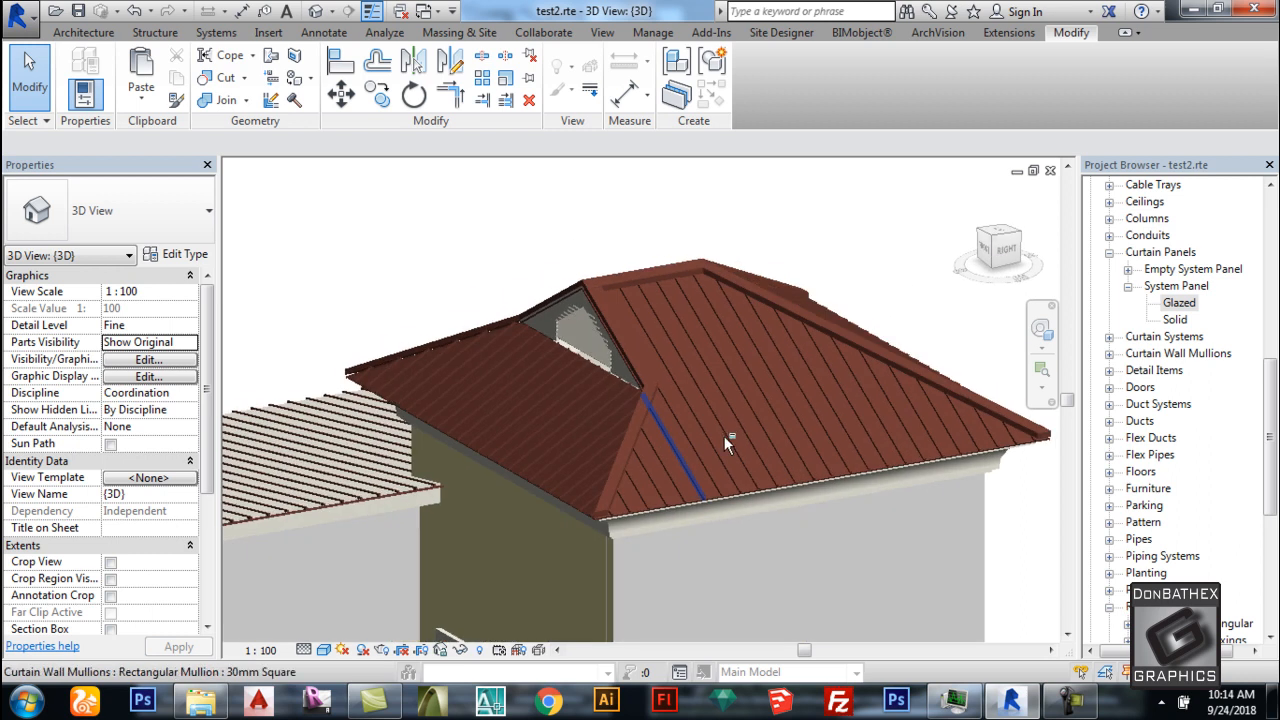
scroll(740, 555, "up", 5)
scroll(865, 488, "down", 1)
middle_click_drag(664, 496, 768, 480, "shift")
scroll(787, 486, "down", 6)
scroll(907, 351, "down", 2)
middle_click_drag(648, 468, 826, 485, "shift")
Nudge the lower wing's sloped glazing roof upward in the front view to a base offset of -85.9 mm.
scroll(606, 586, "up", 4)
scroll(700, 590, "up", 5)
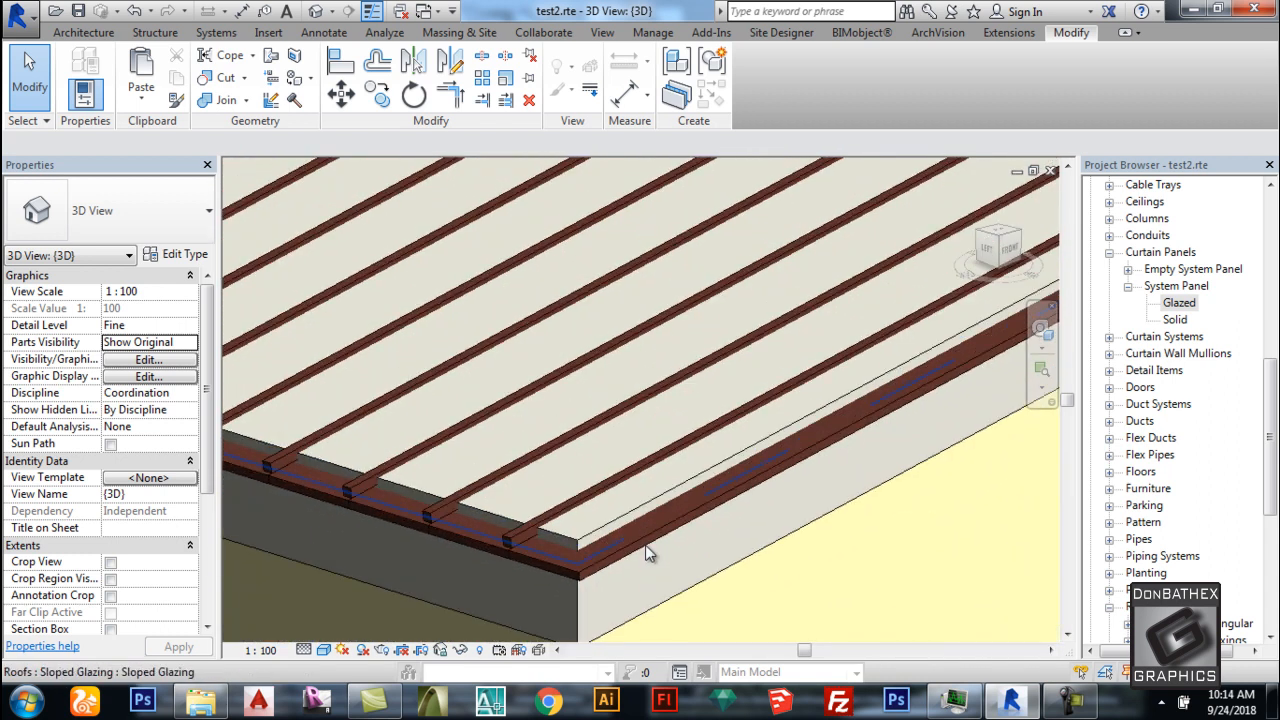
left_click(642, 535)
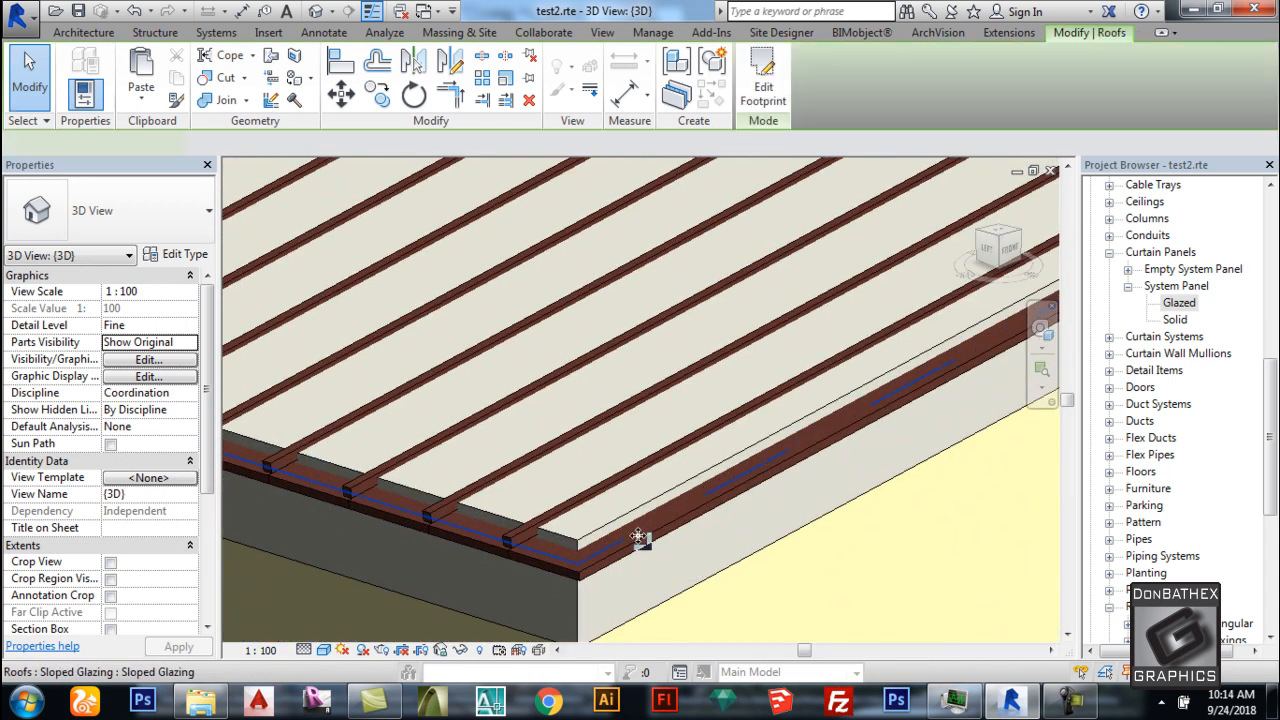
left_click(1032, 268)
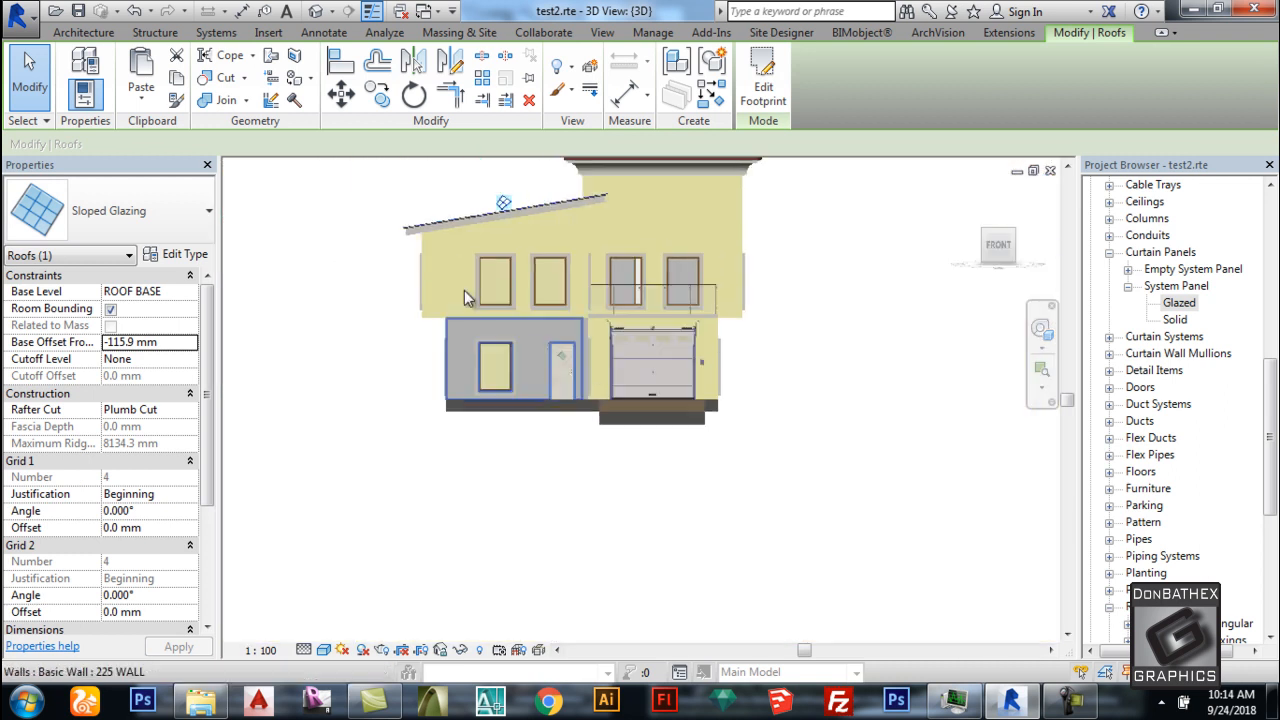
scroll(505, 508, "up", 8)
scroll(505, 506, "up", 2)
key("Up")
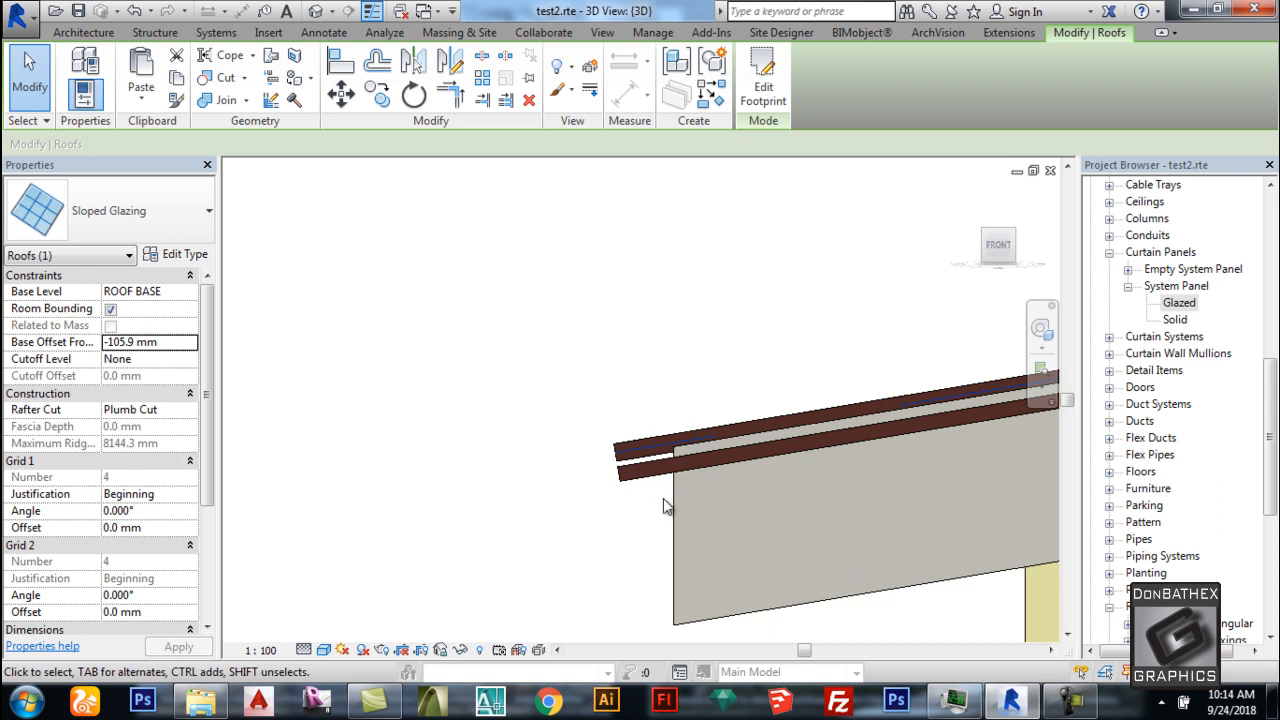
key("Up")
key("Up")
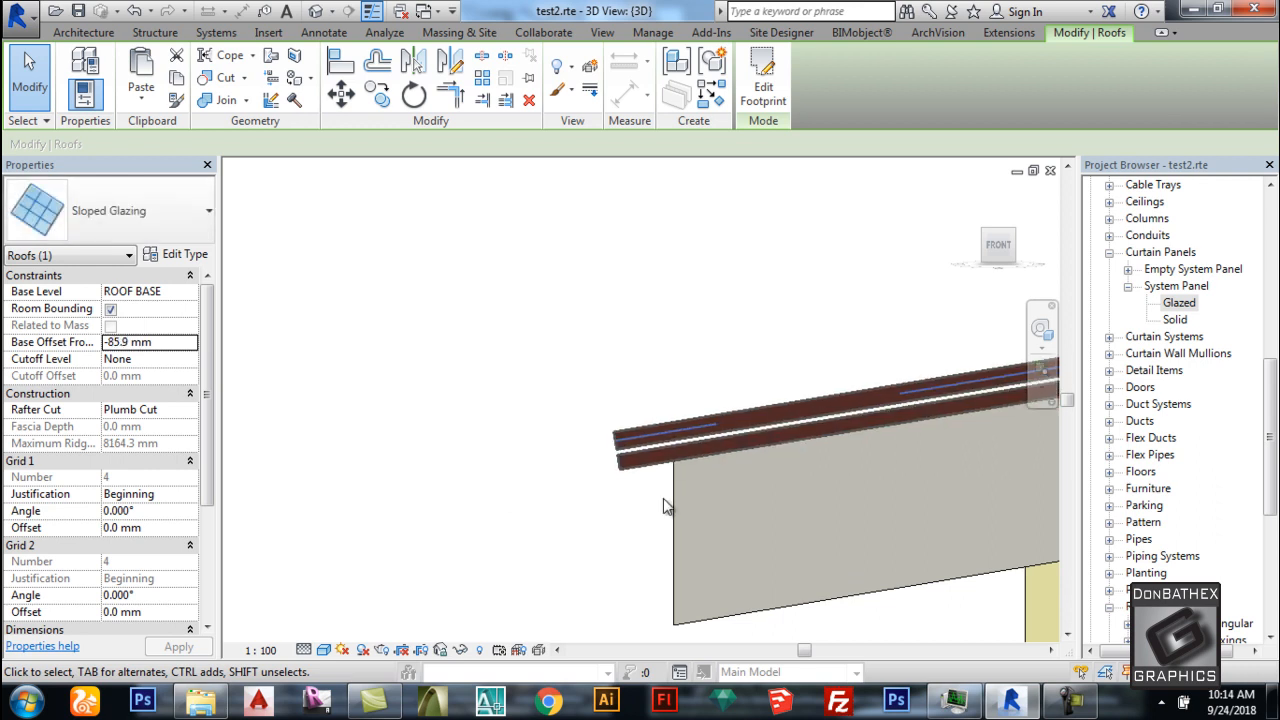
Inspect the lower wing's eaves and the whole building's roofs from different angles.
scroll(543, 460, "down", 2)
middle_click_drag(520, 432, 499, 449, "shift")
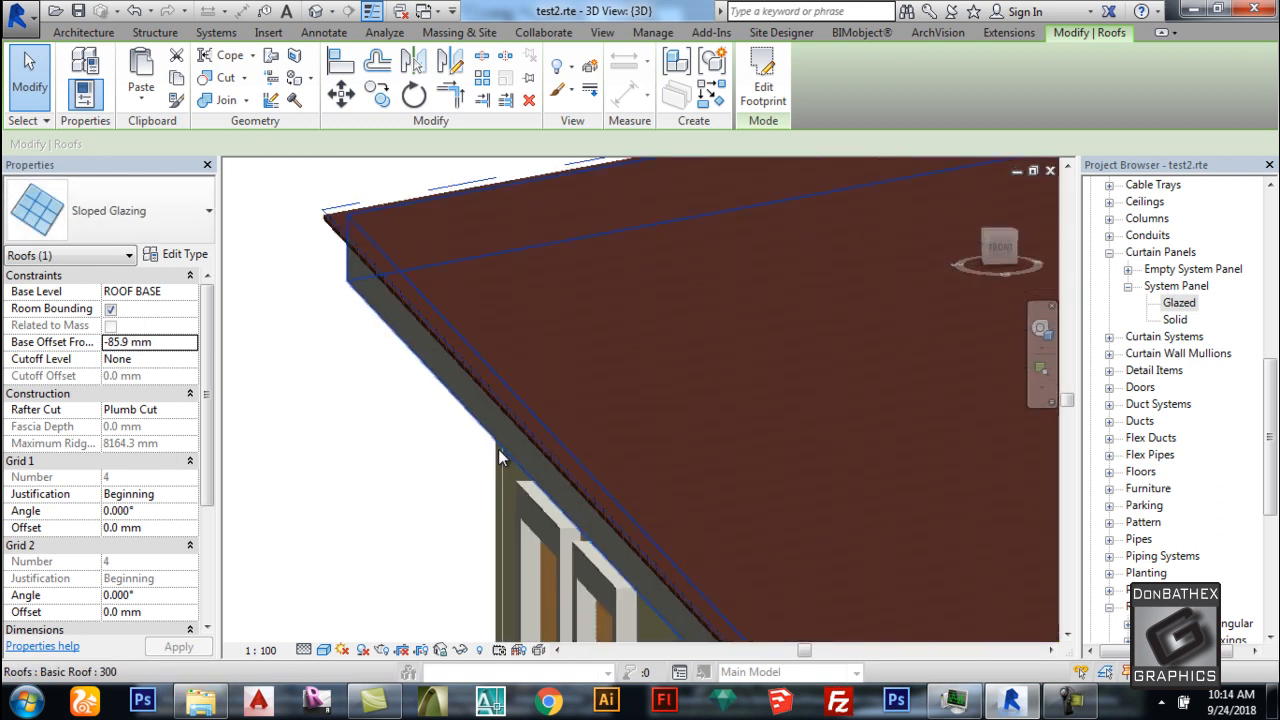
scroll(499, 449, "down", 3)
middle_click_drag(917, 574, 951, 577, "shift")
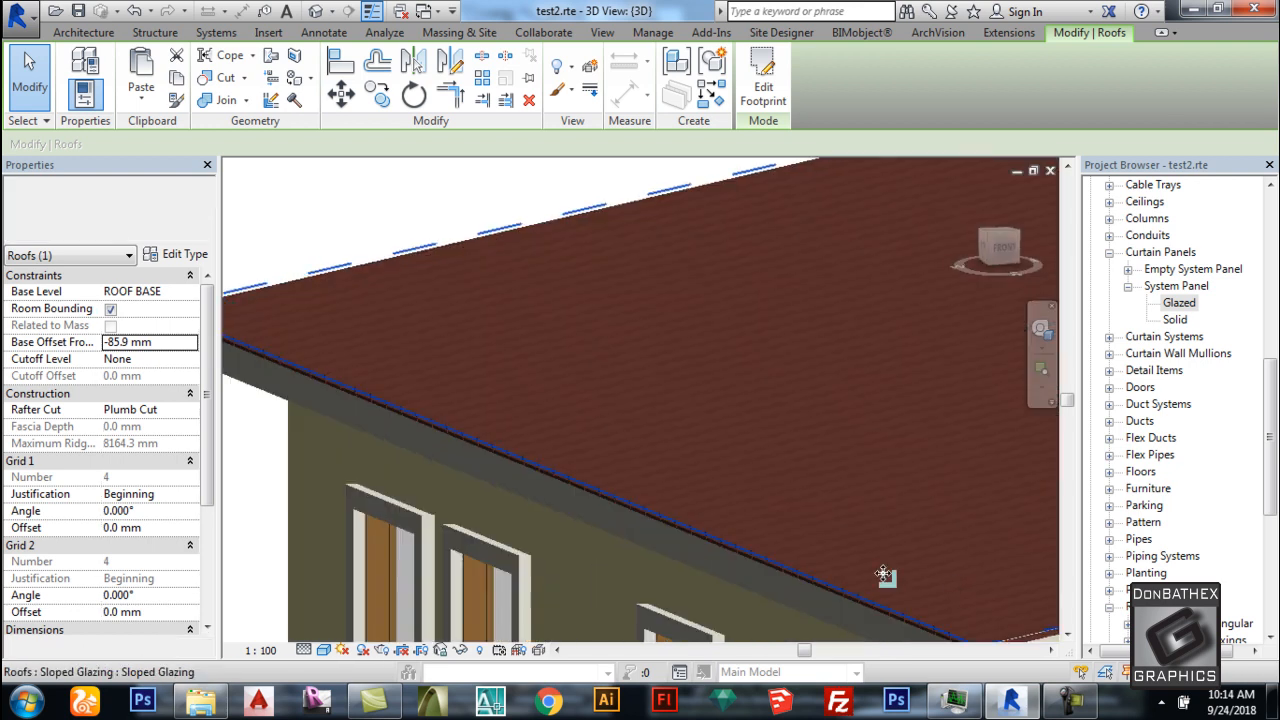
scroll(455, 502, "down", 5)
scroll(495, 494, "down", 2)
left_click(883, 406)
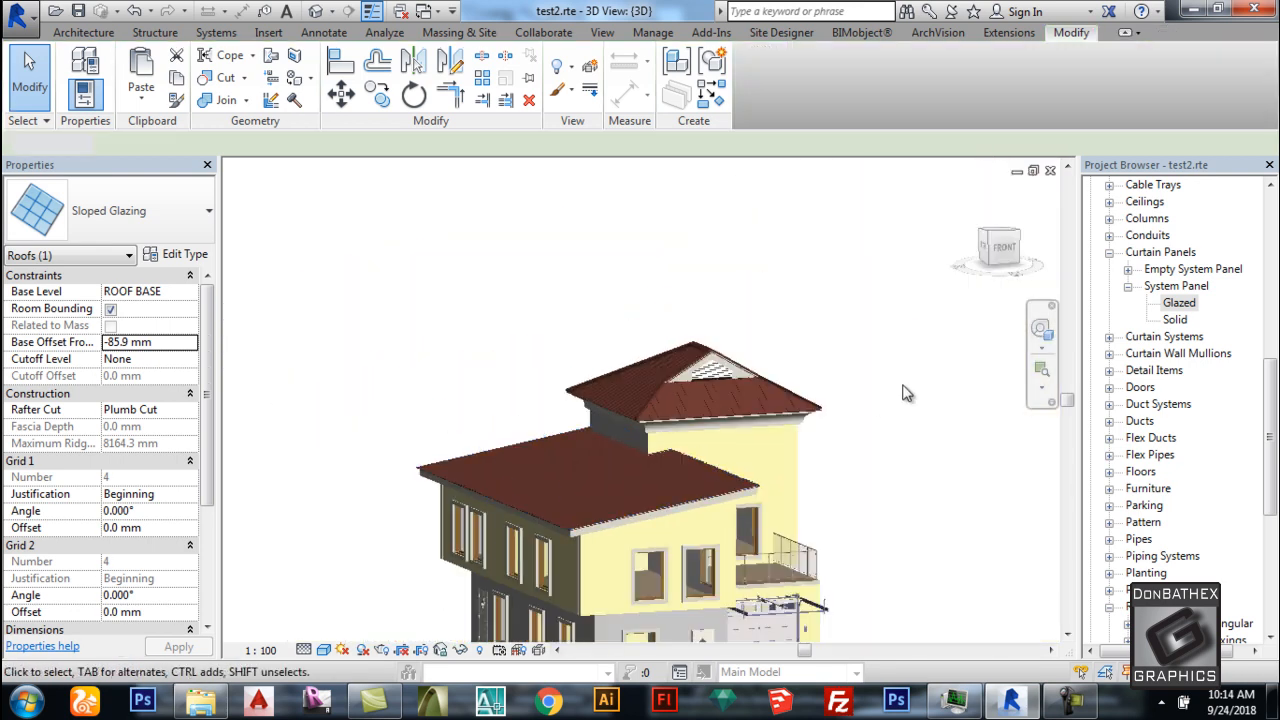
middle_click_drag(870, 410, 797, 442, "shift")
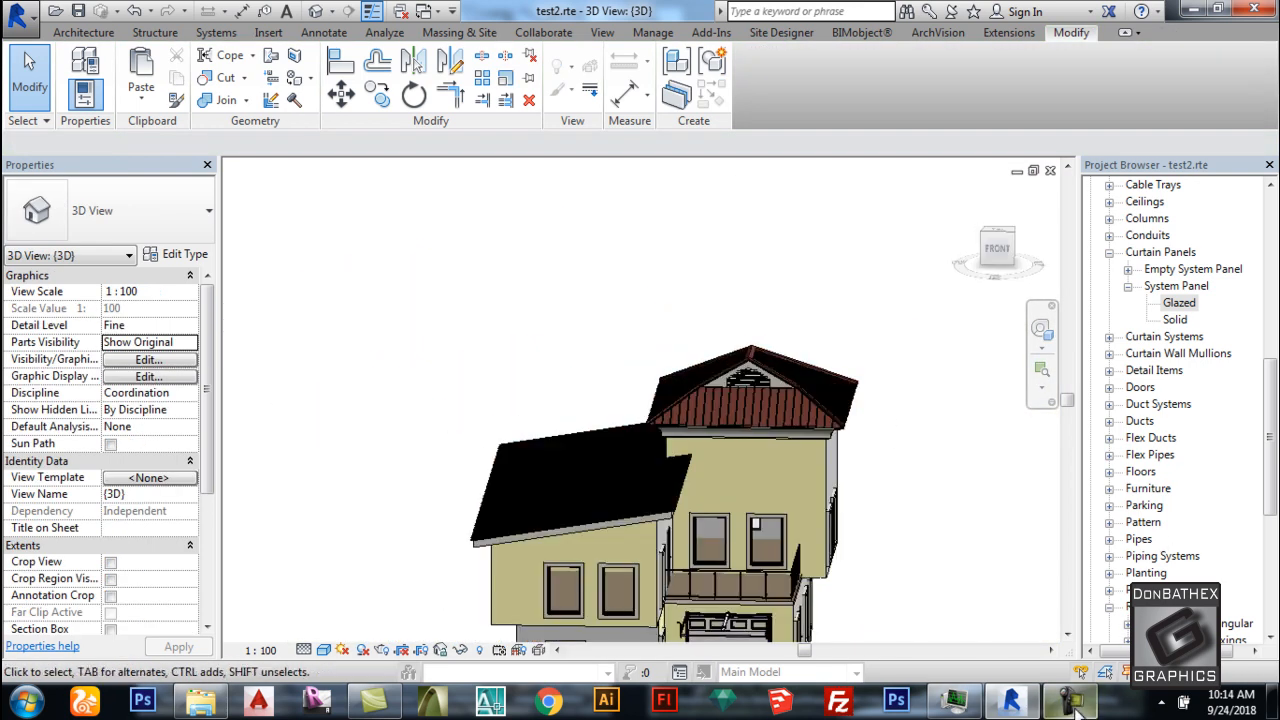
left_click(1075, 708)
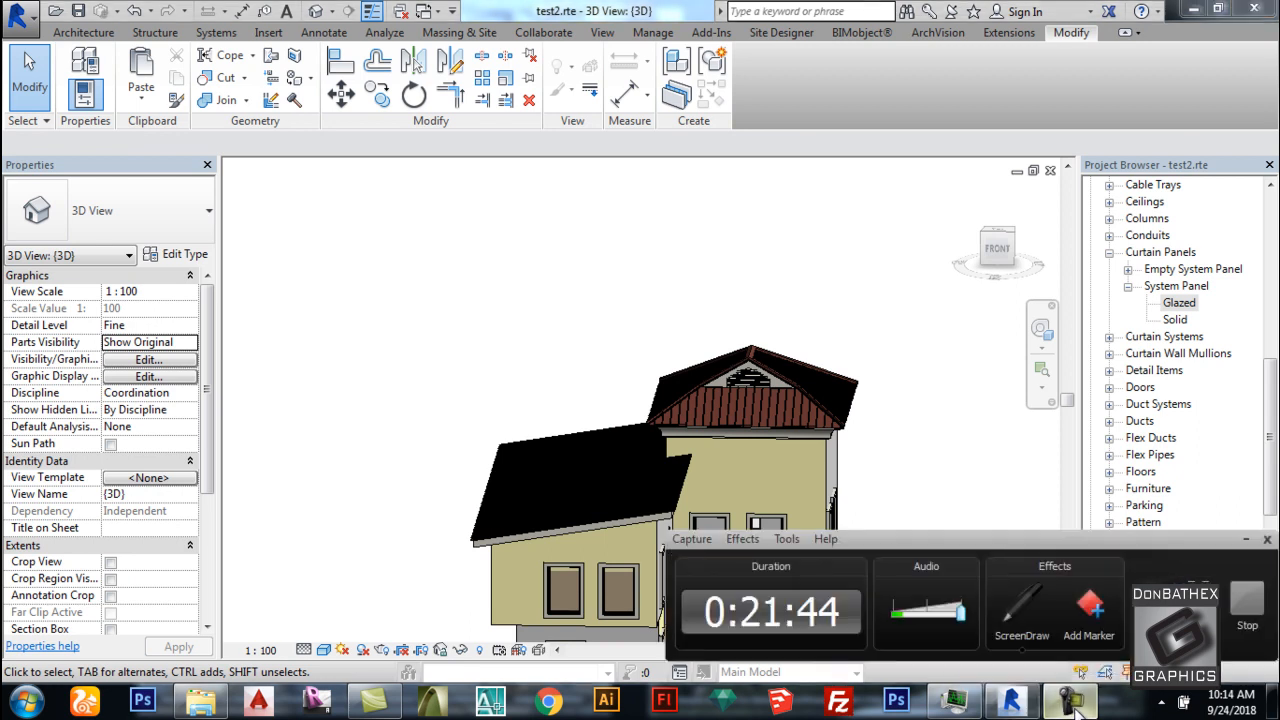
left_click(1075, 708)
middle_click_drag(862, 323, 782, 331, "shift")
scroll(782, 331, "down", 2)
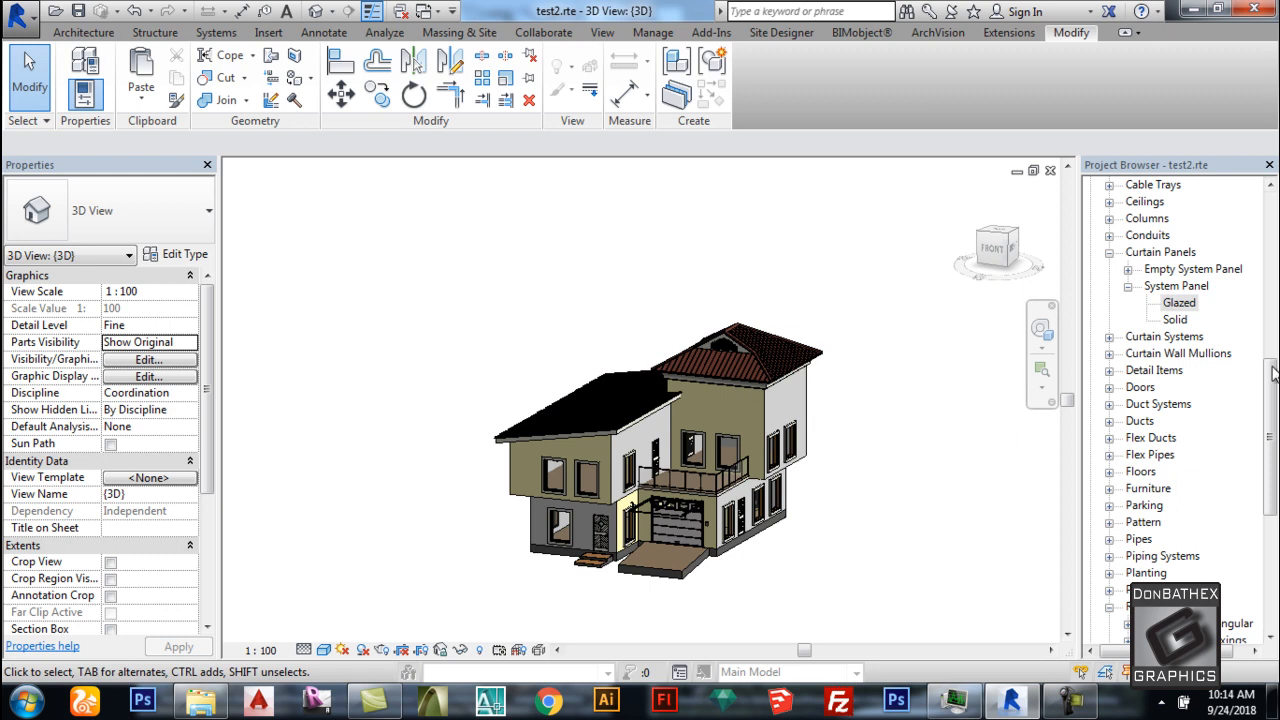
Collapse the Families branch of the project tree and open the GROUND FLOOR plan with the whole house in view.
left_click(1267, 343)
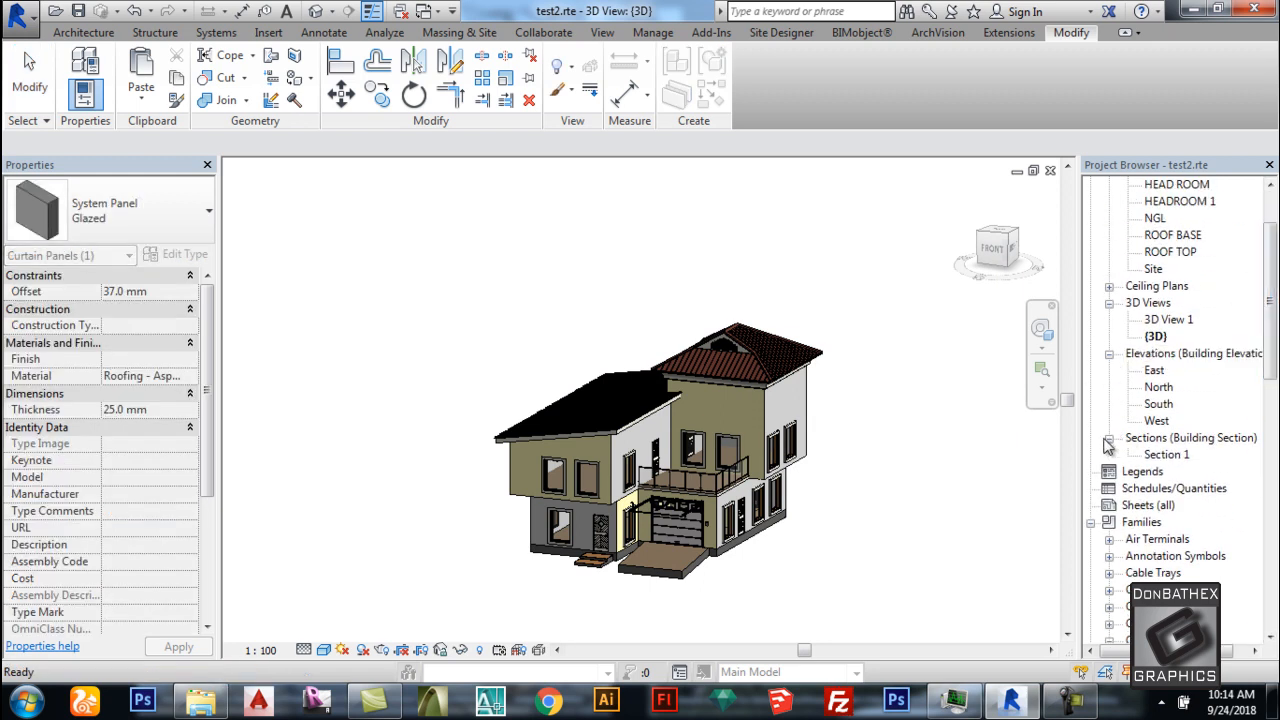
left_click(1092, 523)
double_click(1170, 234)
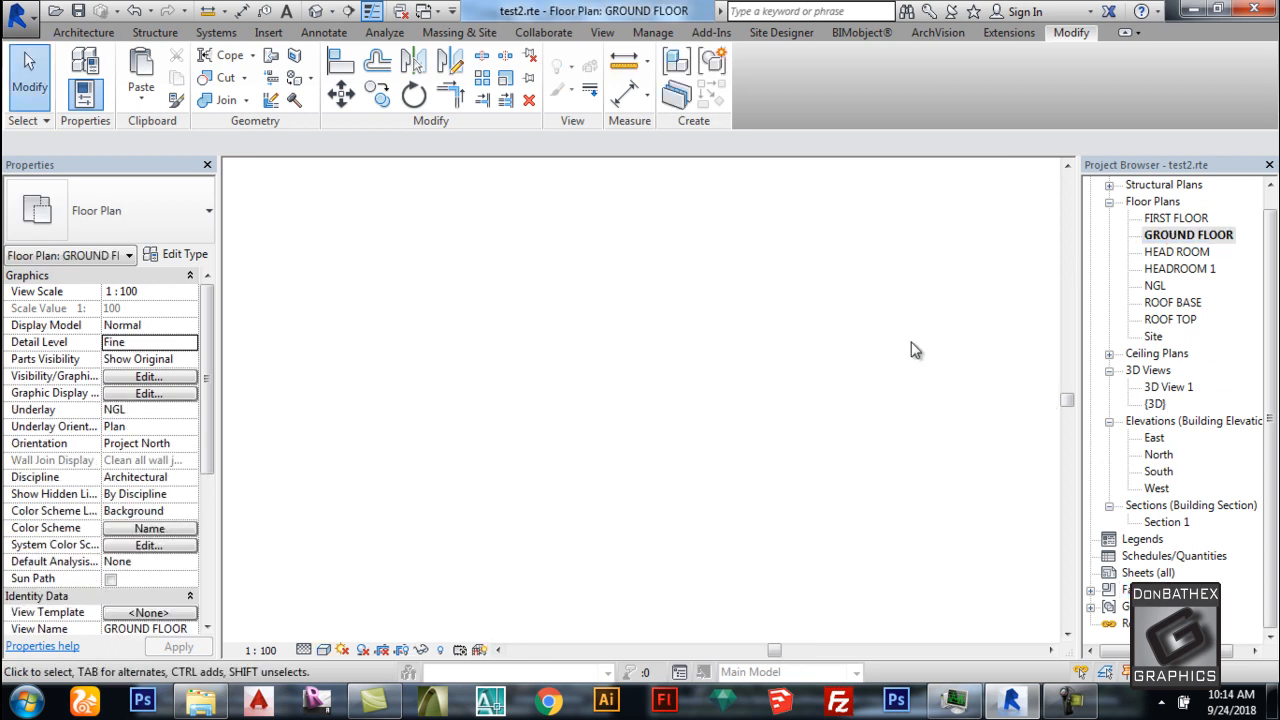
scroll(834, 357, "down", 2)
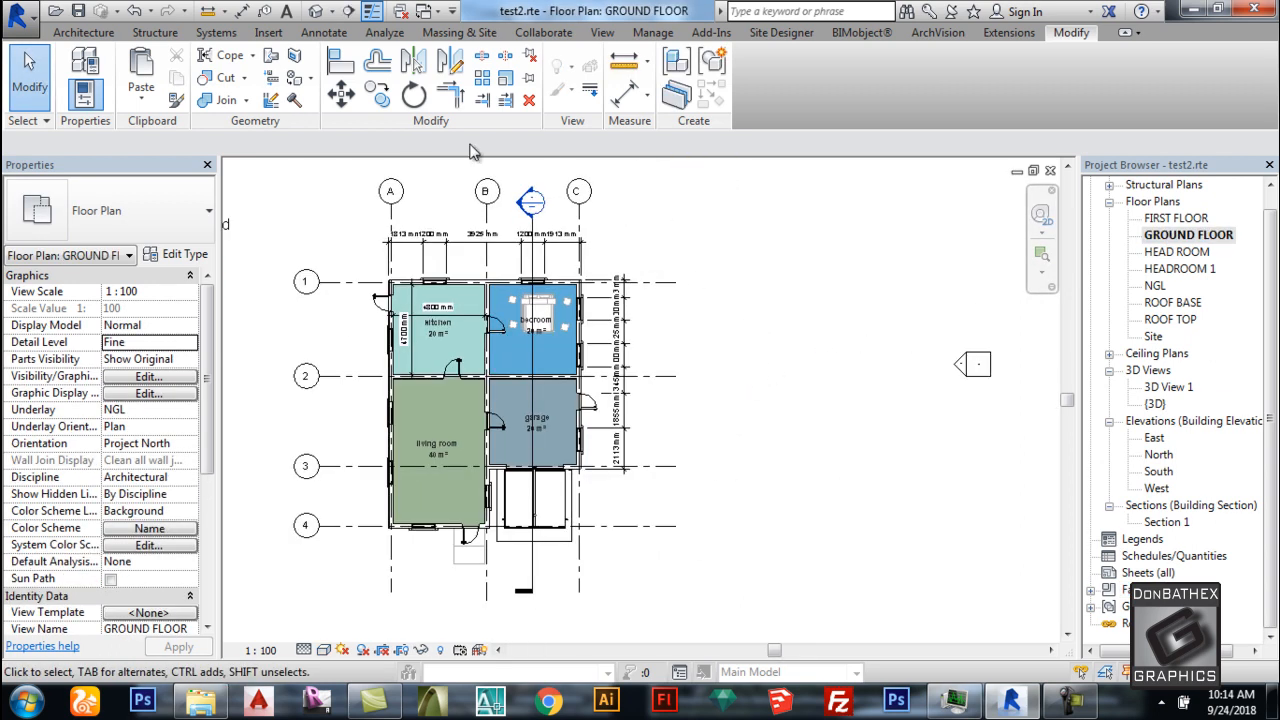
Start a new component stair in the ground floor plan with the Run tool, with space beside the house in view.
left_click(72, 35)
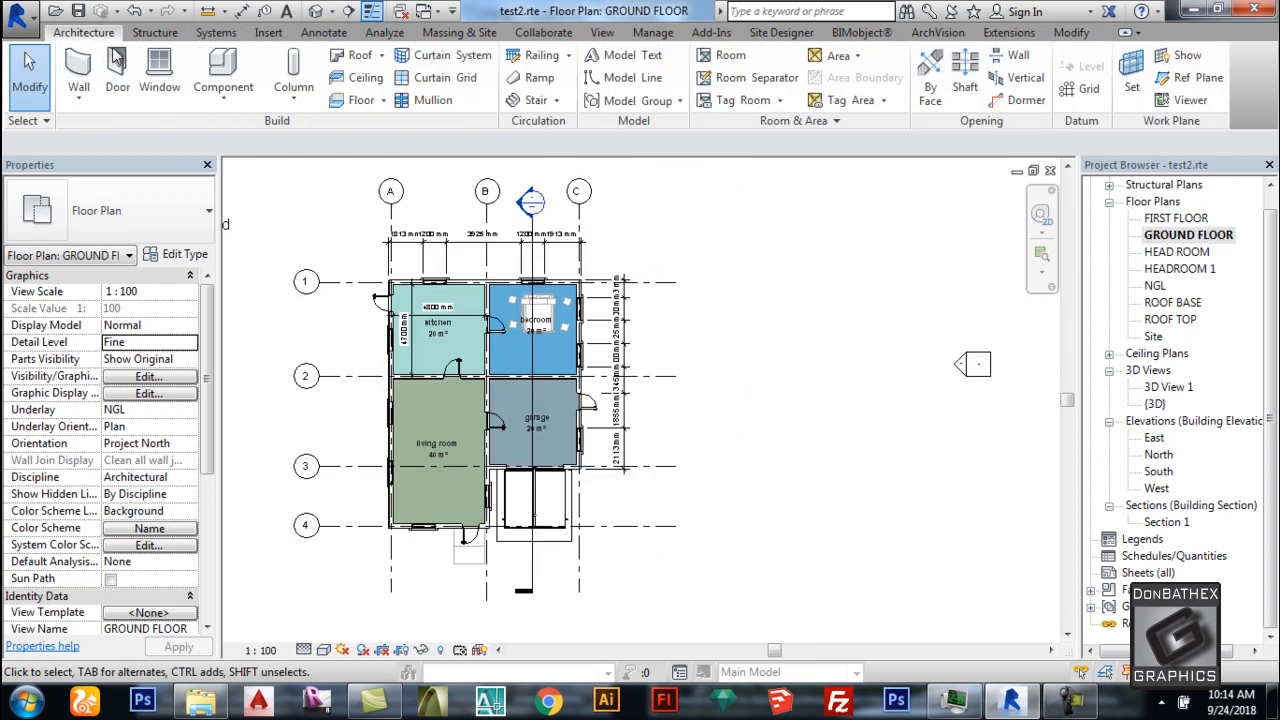
left_click(530, 100)
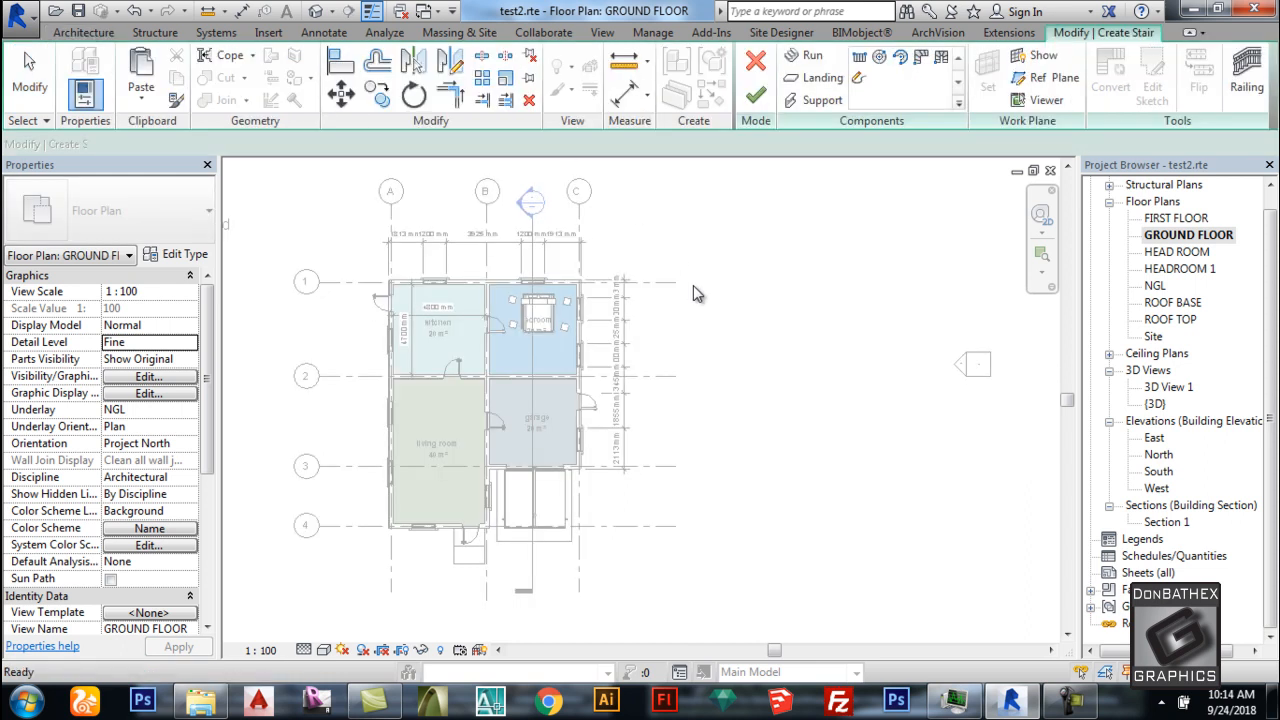
scroll(745, 340, "up", 2)
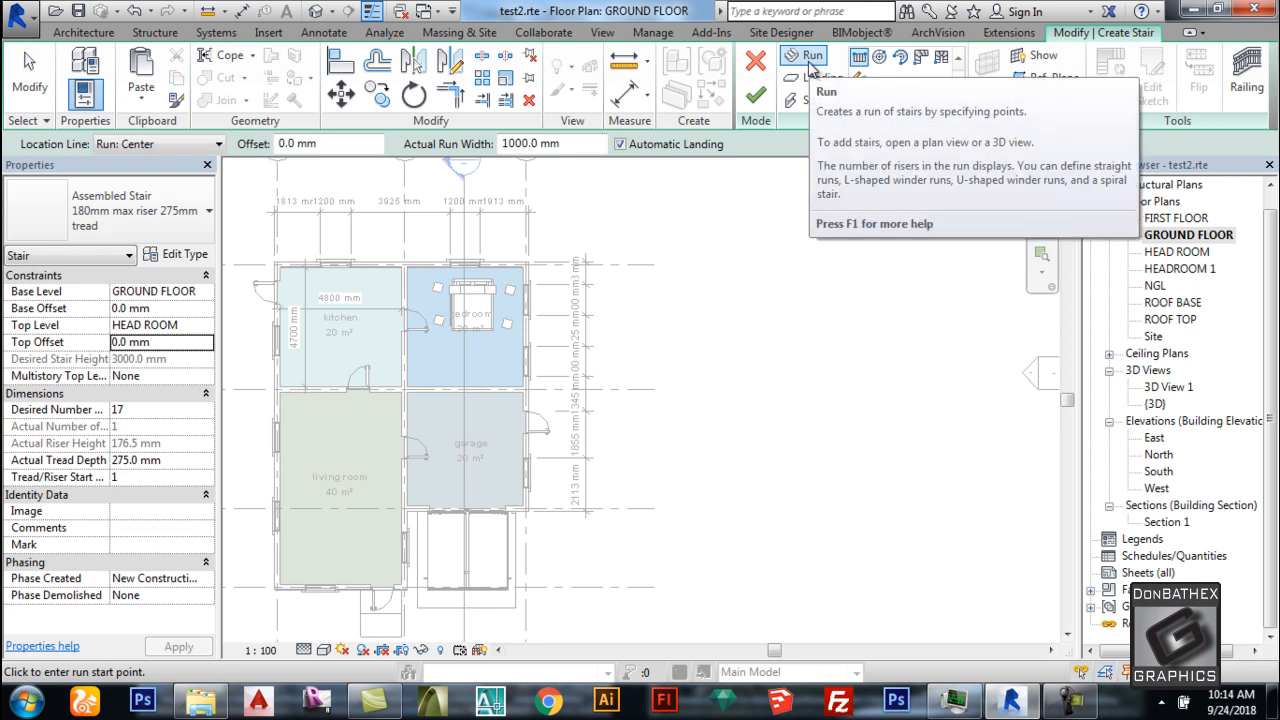
left_click(1080, 674)
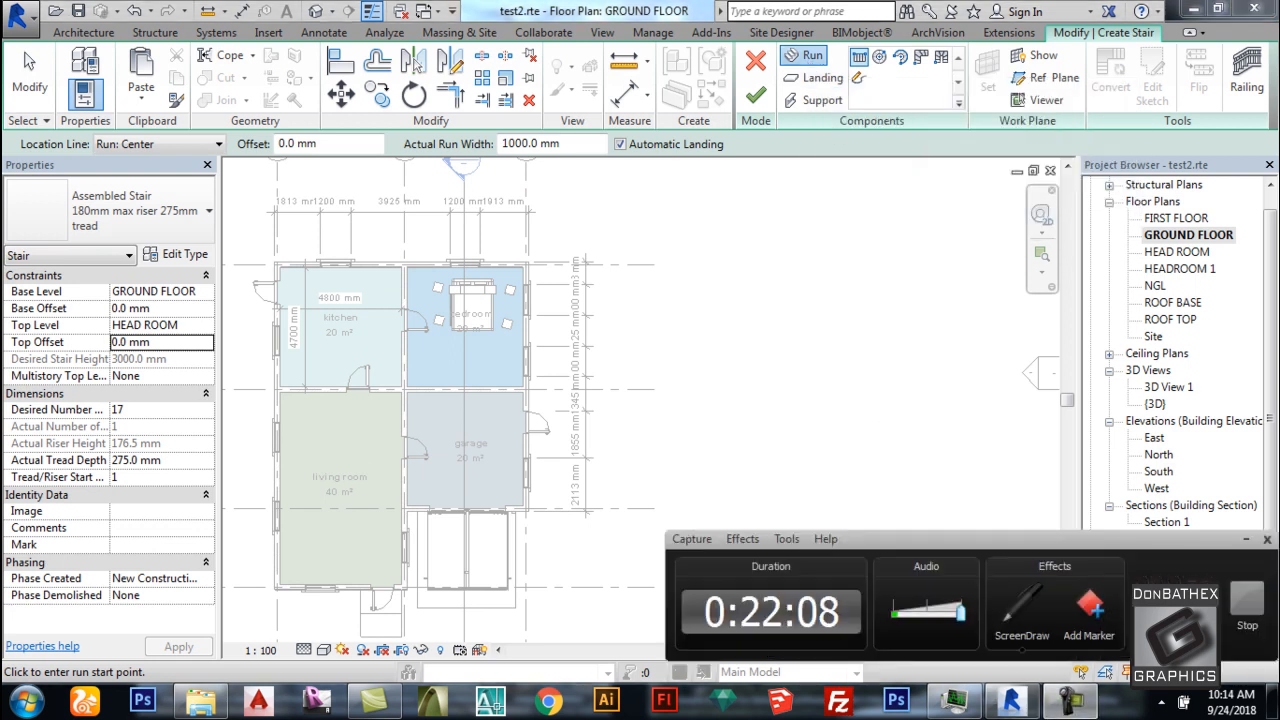
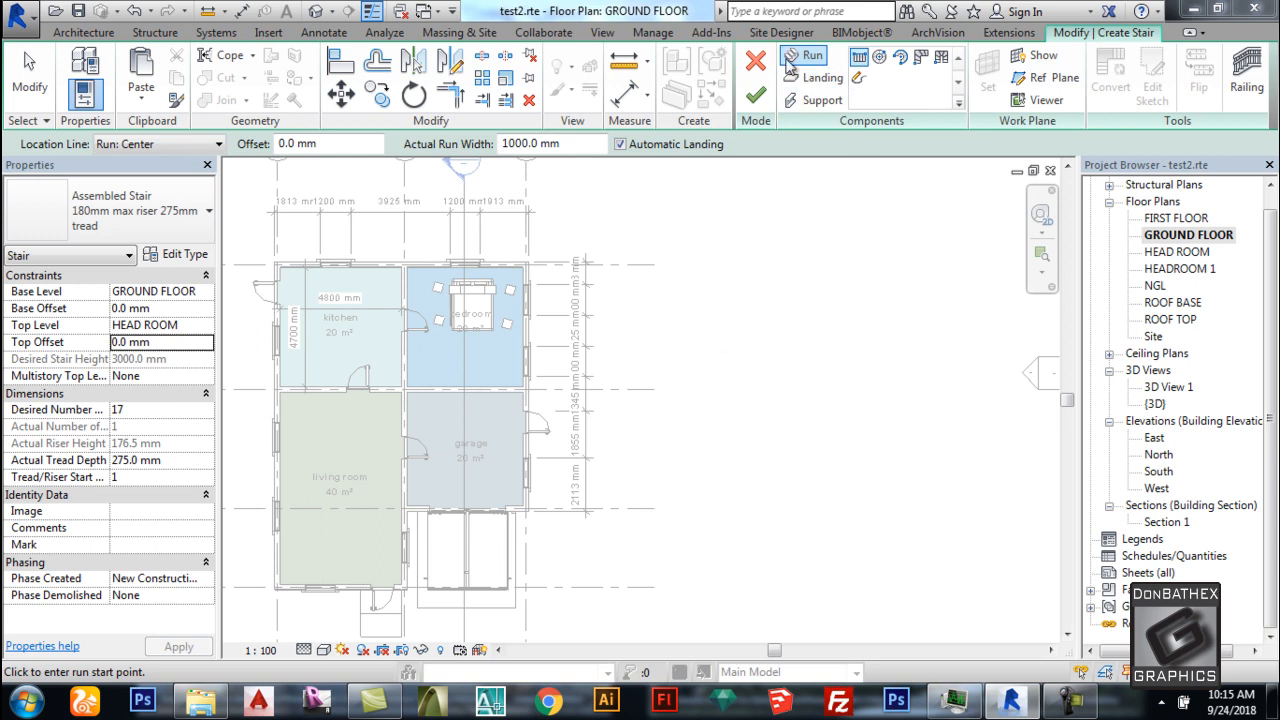
left_click(707, 322)
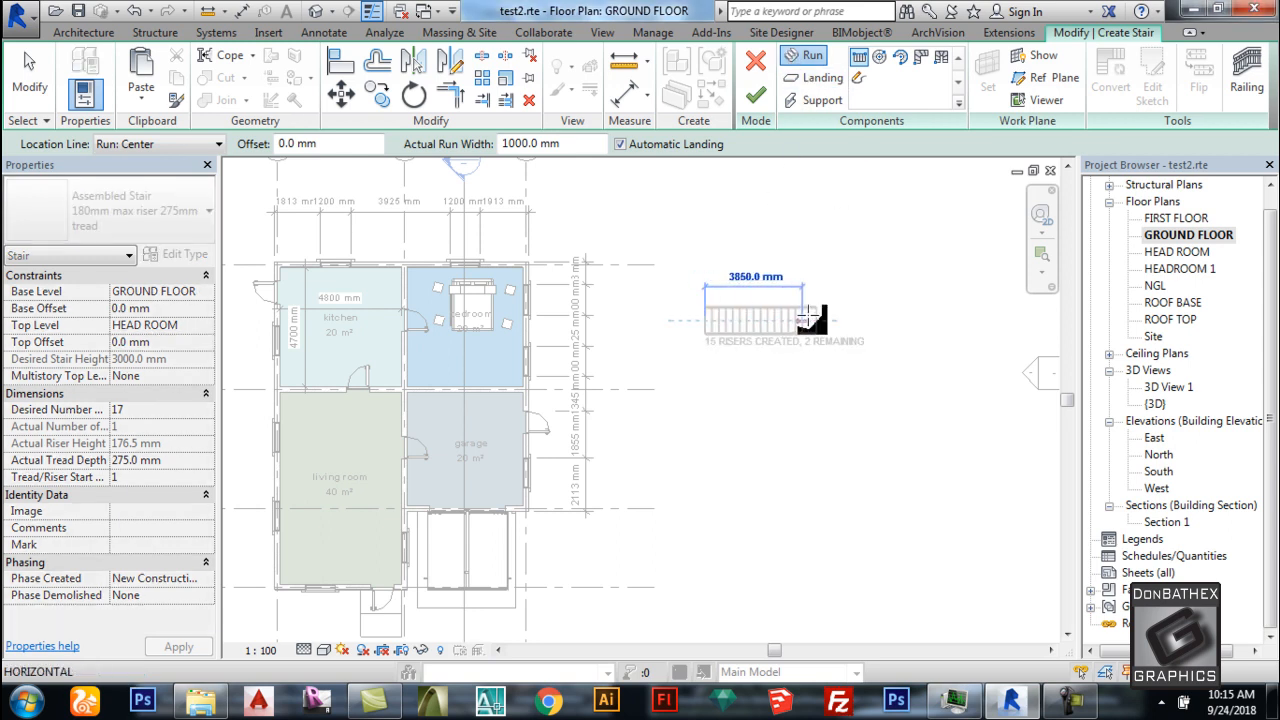
scroll(770, 321, "up", 1)
scroll(770, 321, "up", 4)
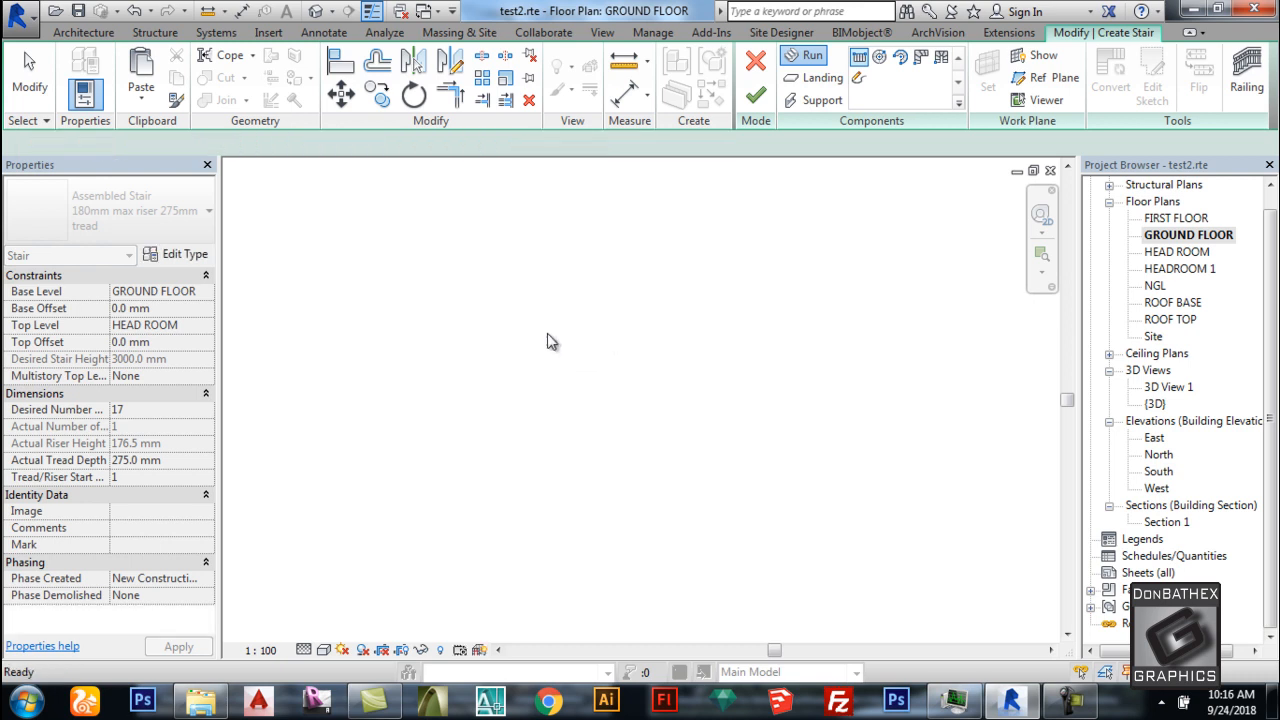
key("Escape")
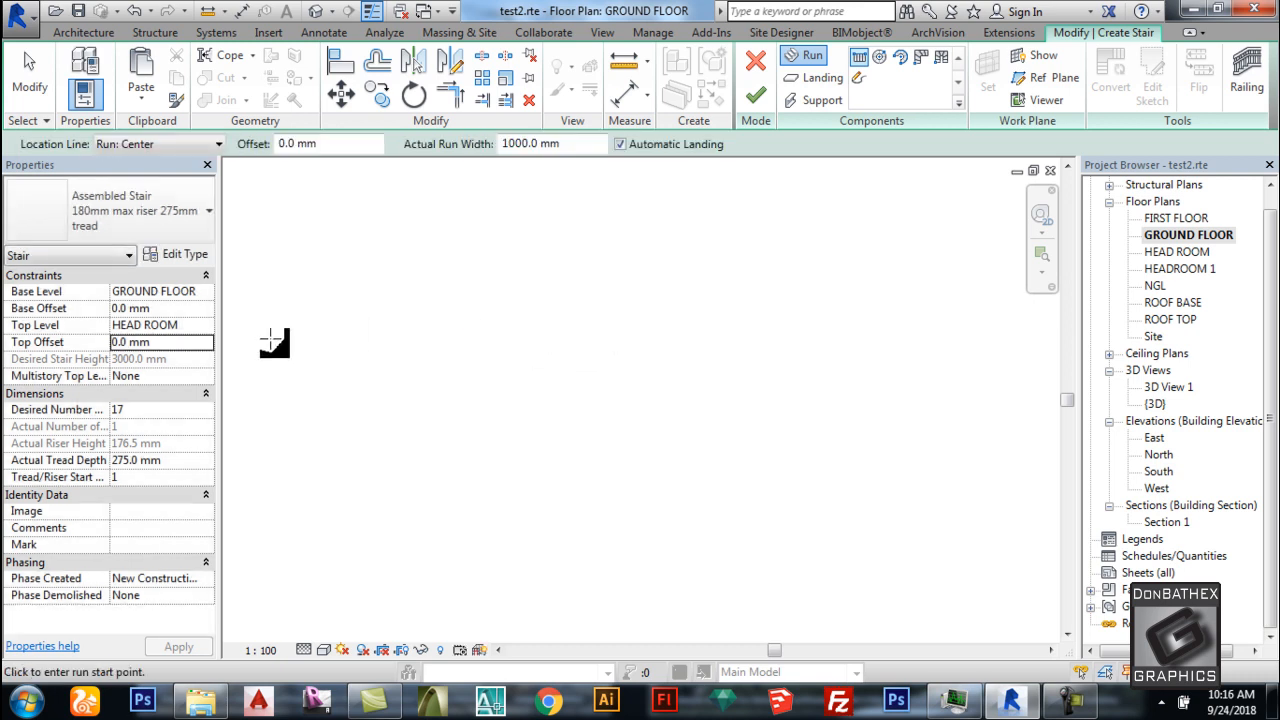
Set the stair's desired number of risers to 22.
left_click(151, 410)
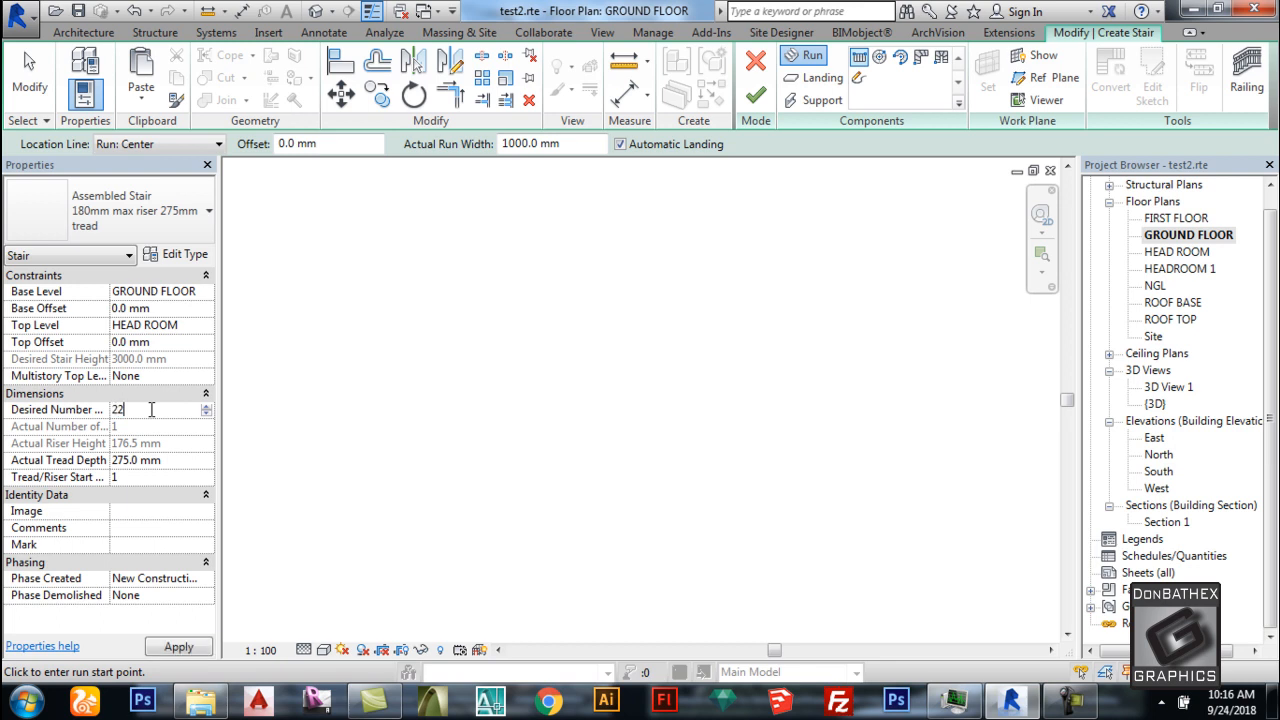
type("22")
key("Return")
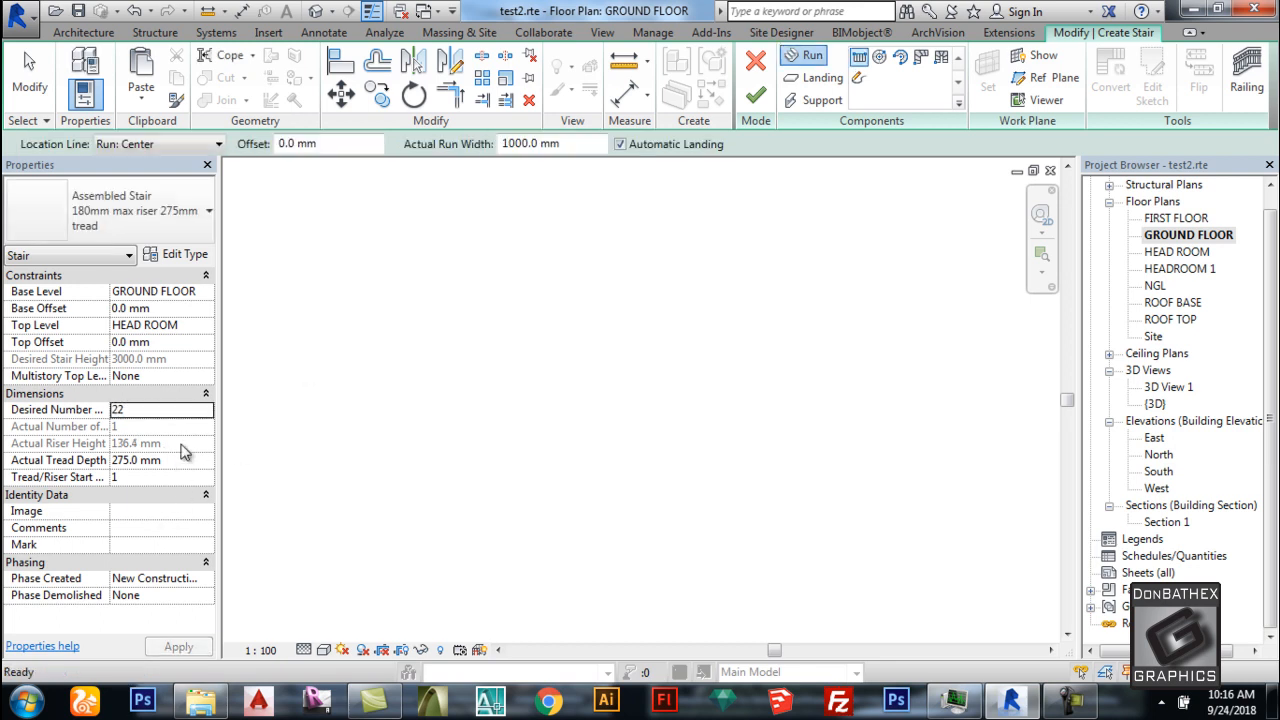
Draw a U-shaped stair from two parallel horizontal runs of 11 risers, each 2750 mm long, joined by an automatic landing.
left_click(456, 328)
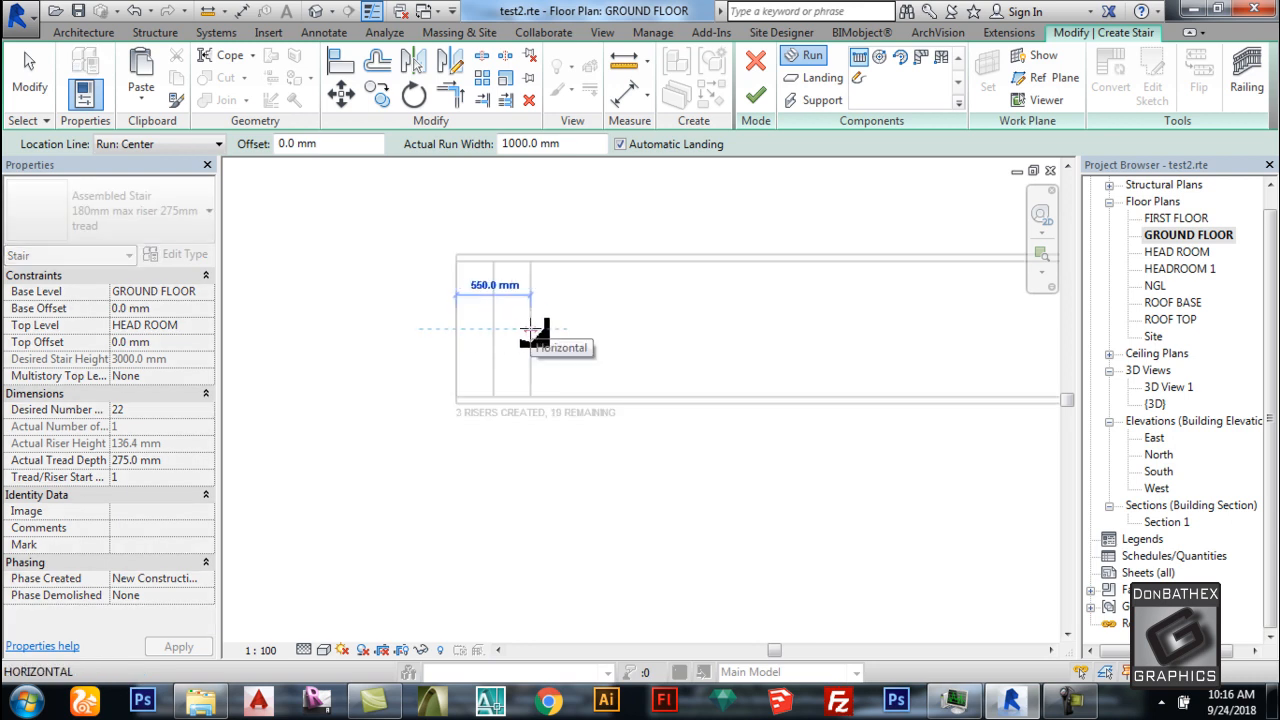
scroll(533, 328, "down", 1)
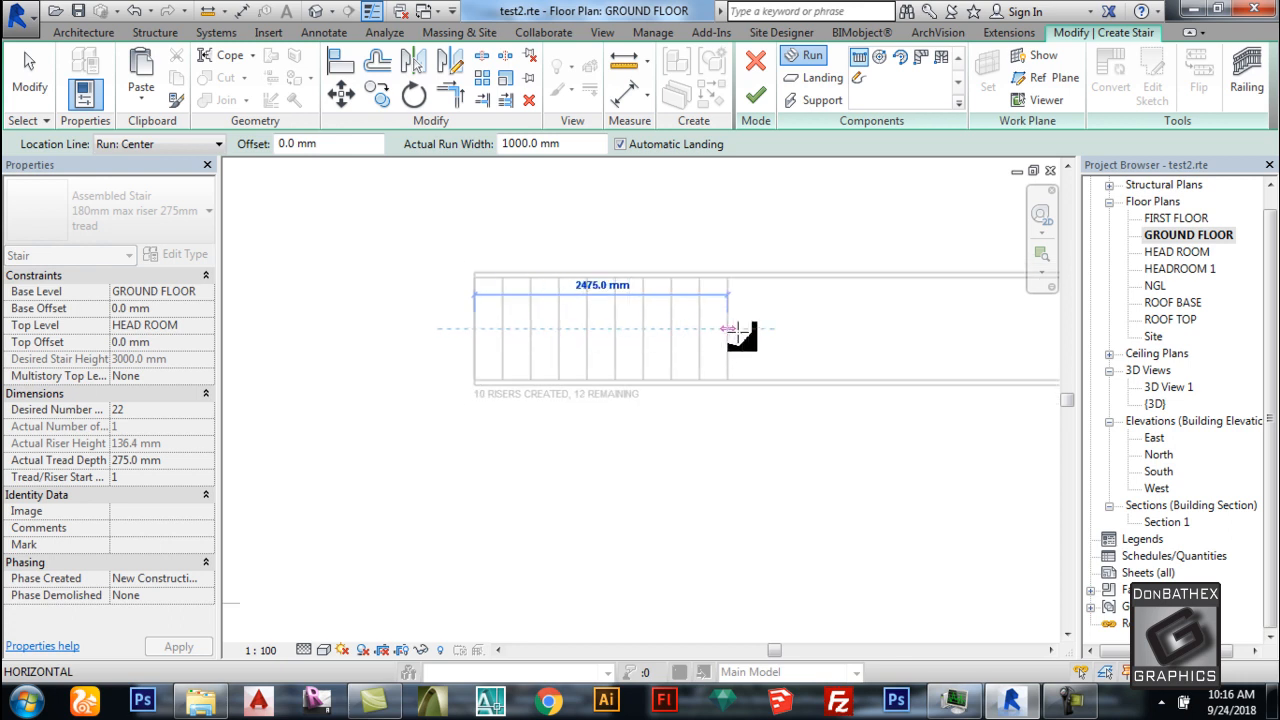
left_click(748, 330)
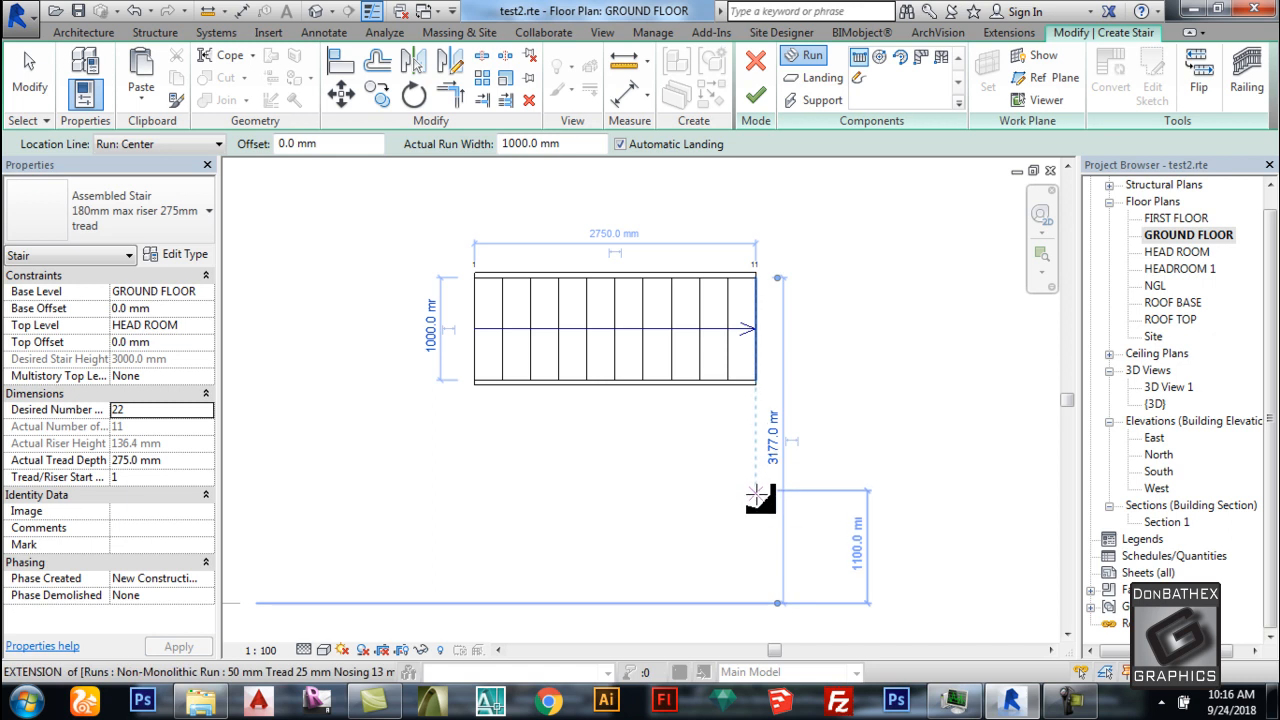
left_click(756, 497)
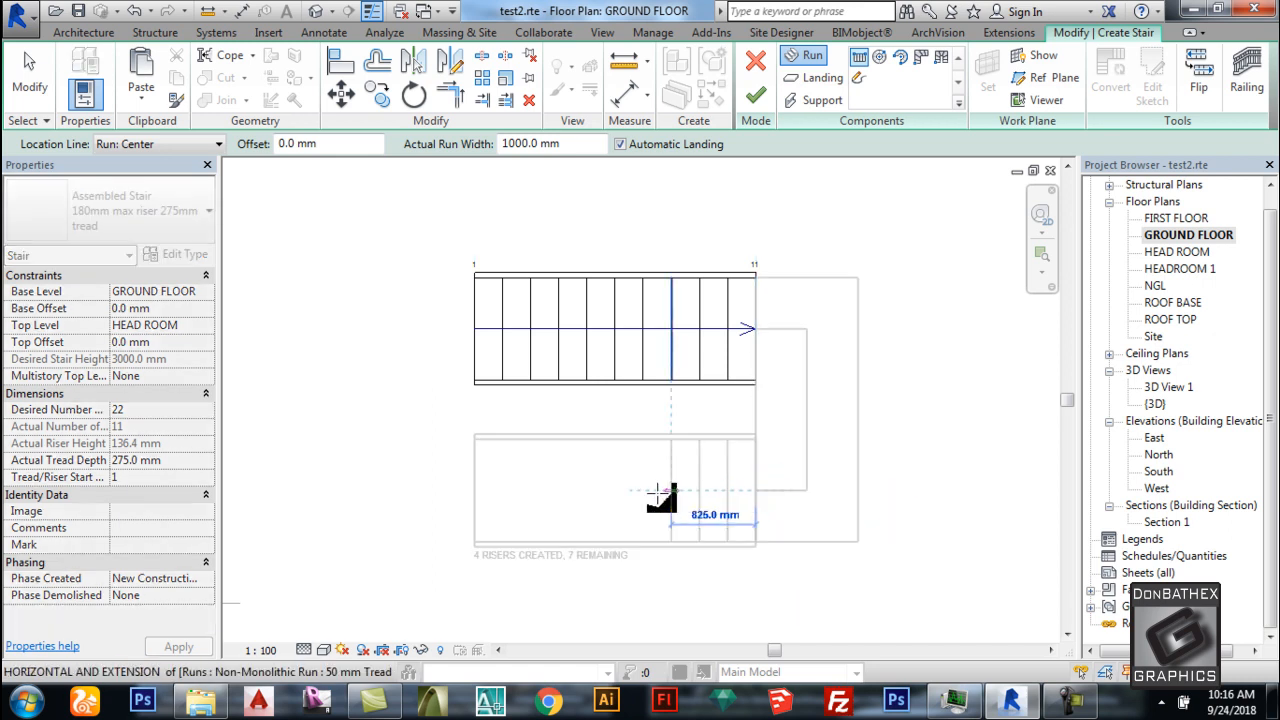
scroll(556, 352, "down", 2)
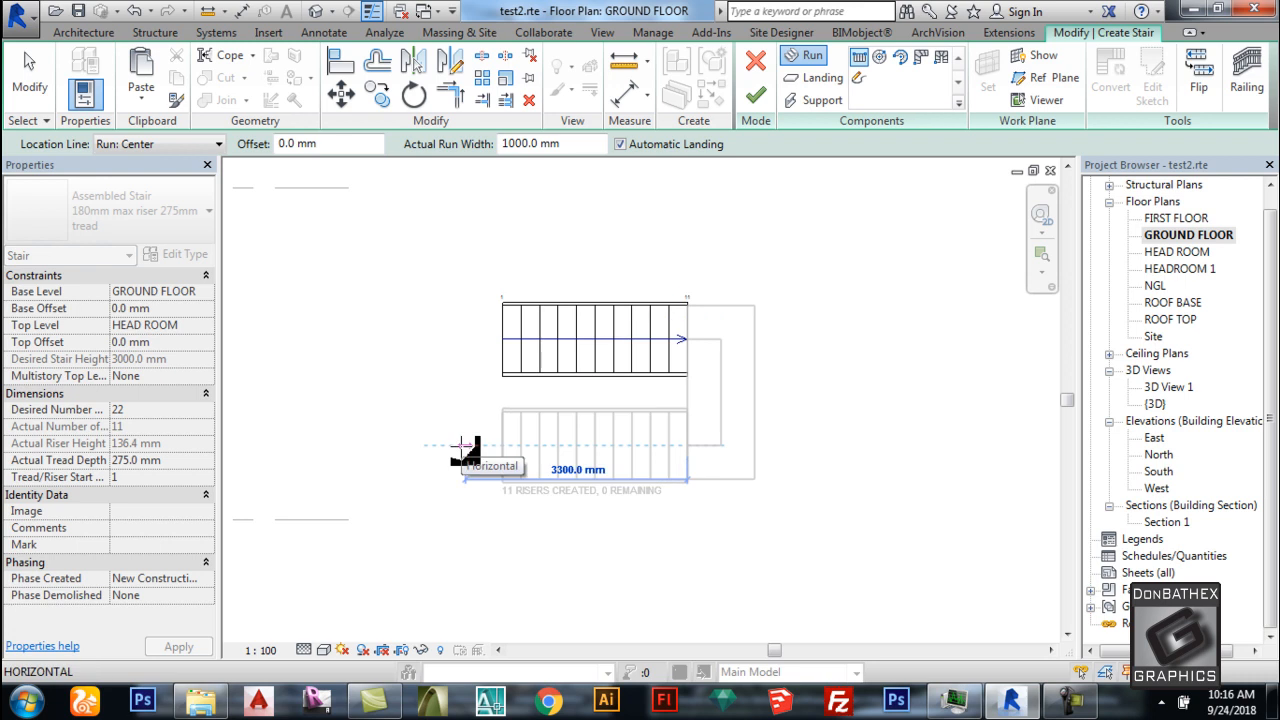
left_click(463, 445)
key("Escape")
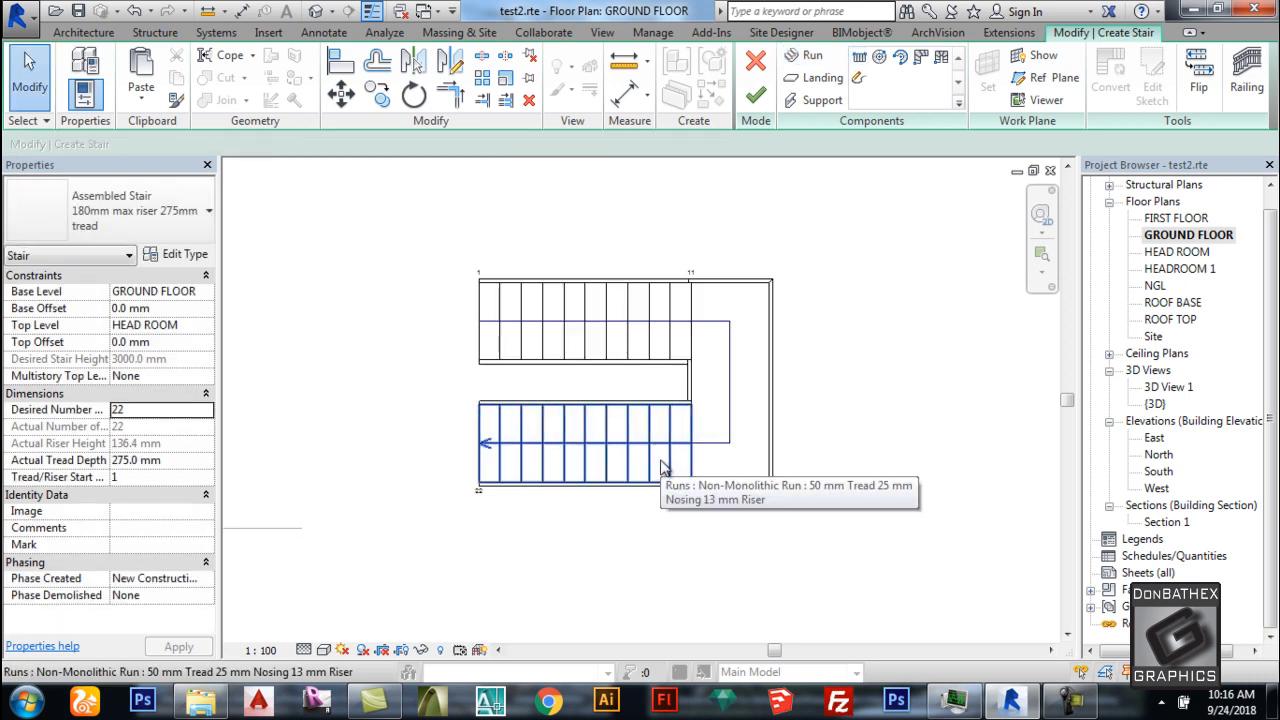
Nudge the stair's second run toward the first until the two runs span about 2217 mm overall.
left_click(660, 468)
key("Up")
key("Up")
key("Up")
key("Up")
key("Up")
key("Up")
key("Up")
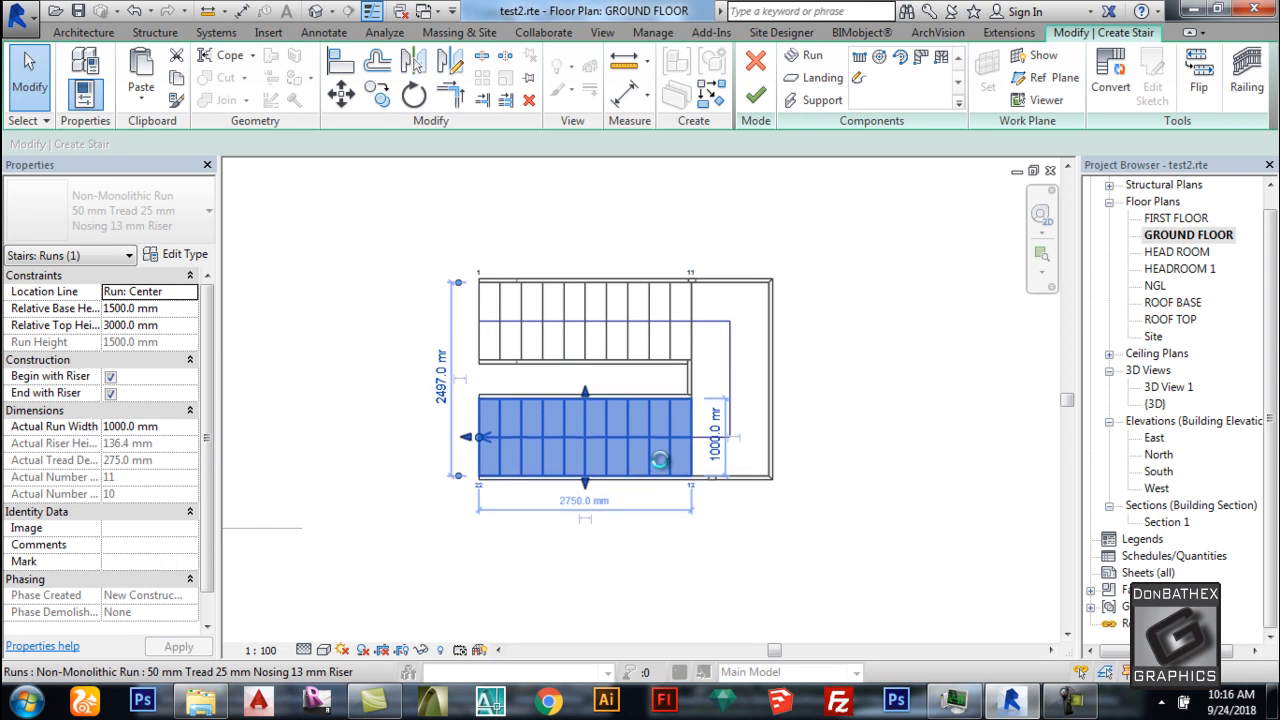
key("Up")
key("Up")
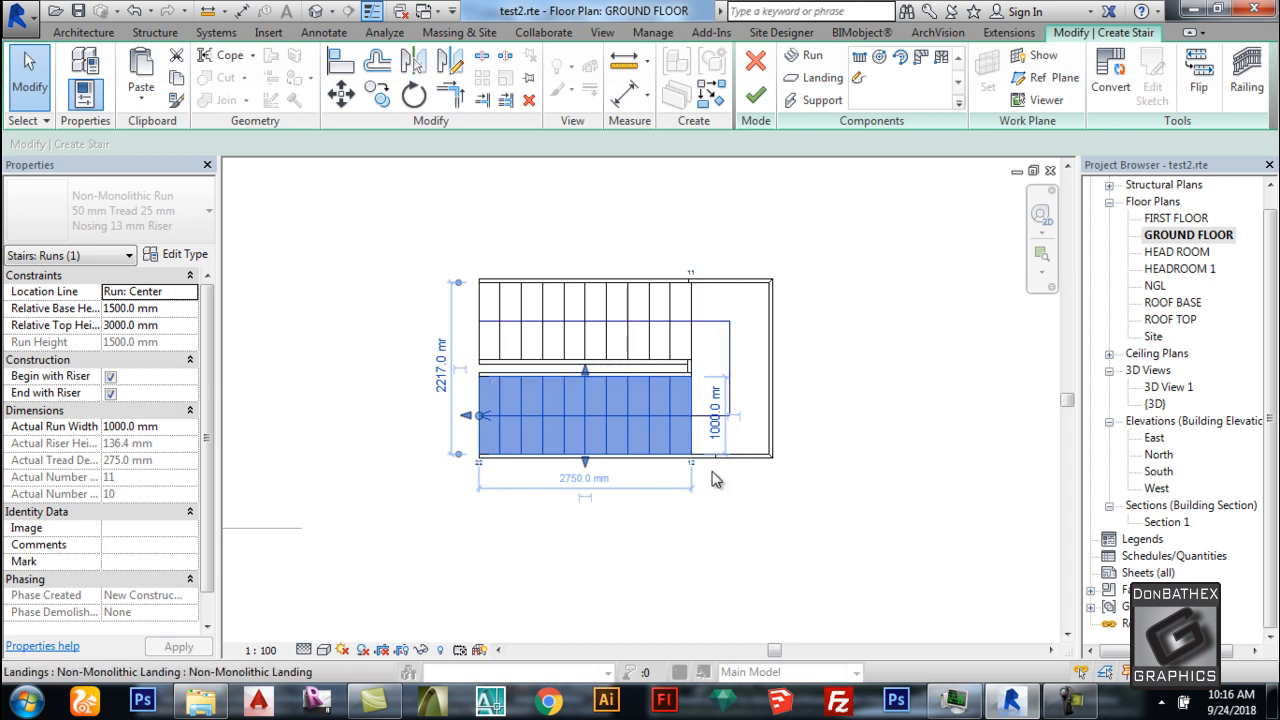
left_click(852, 343)
Examine the type properties of the second run and of the assembled stair without changing them.
left_click(606, 406)
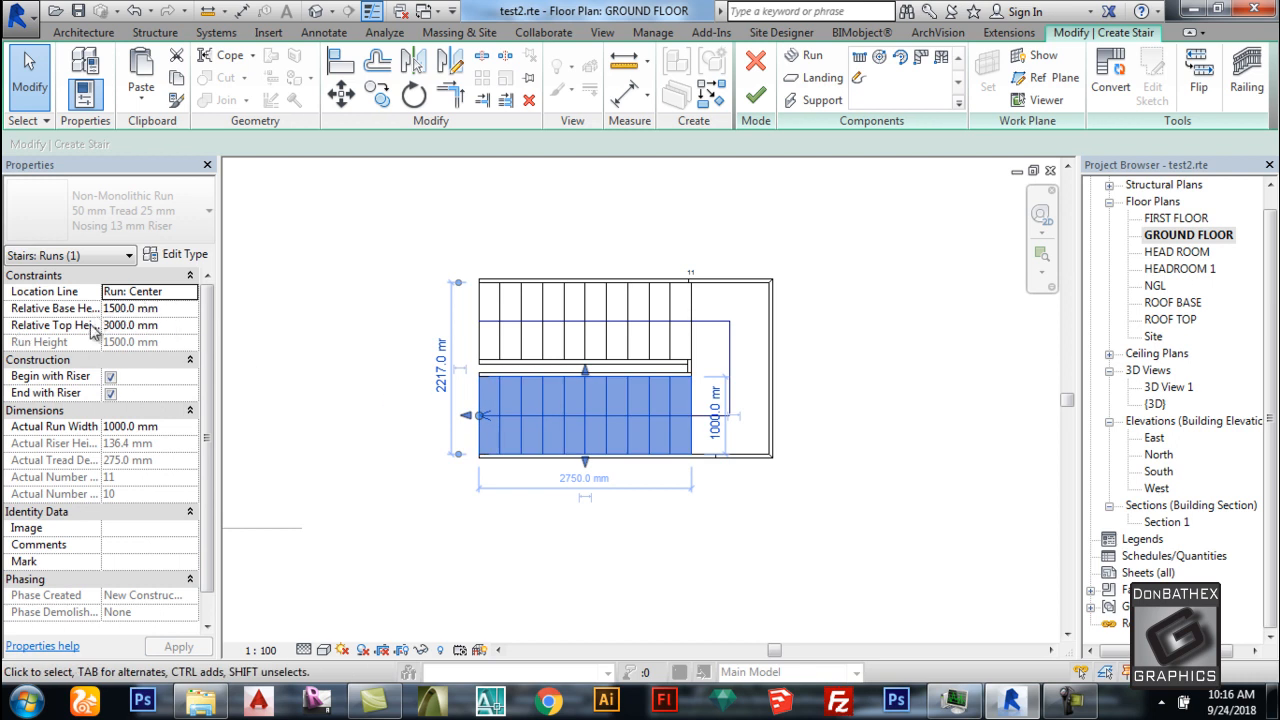
left_click(180, 254)
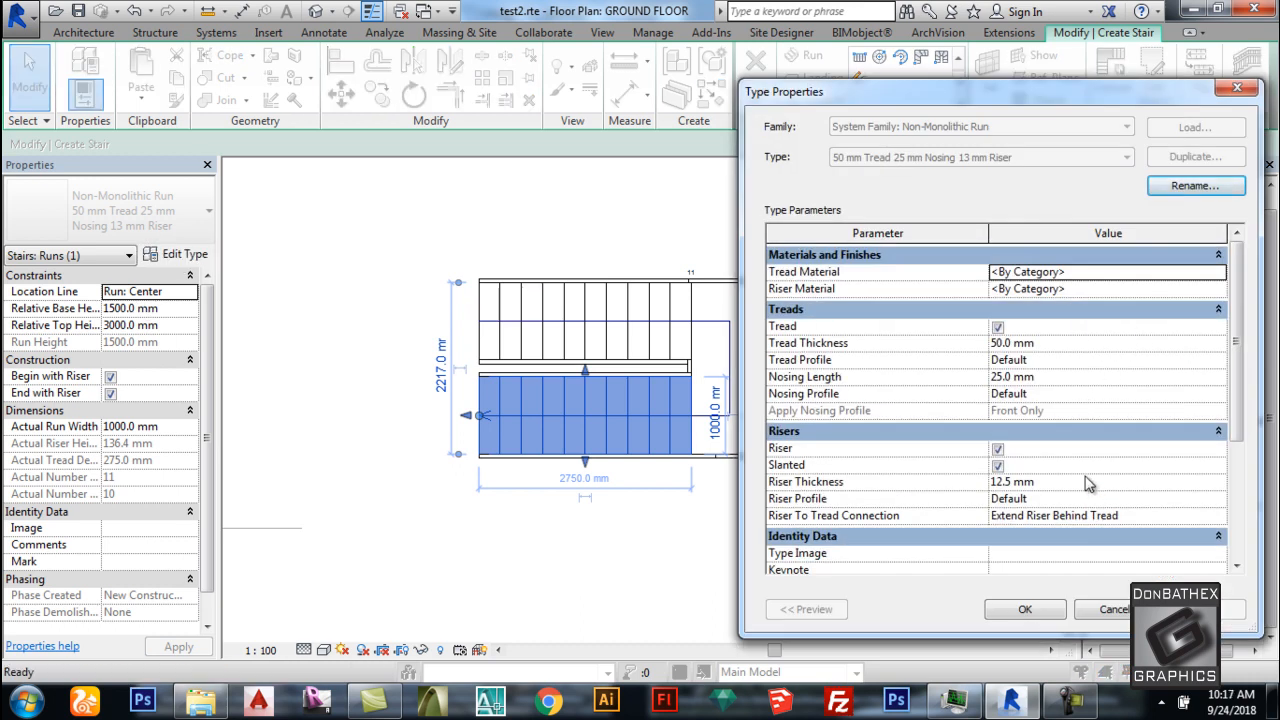
key("Escape")
key("Escape")
left_click_drag(843, 488, 366, 249)
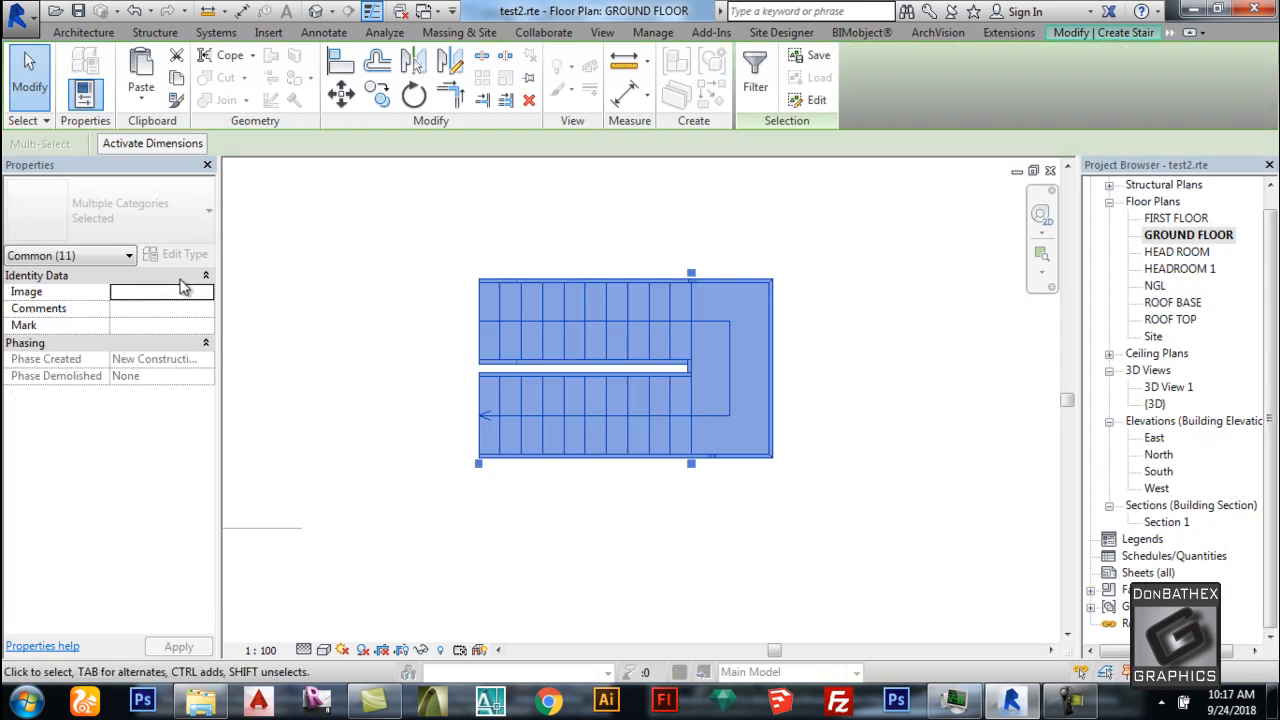
key("Escape")
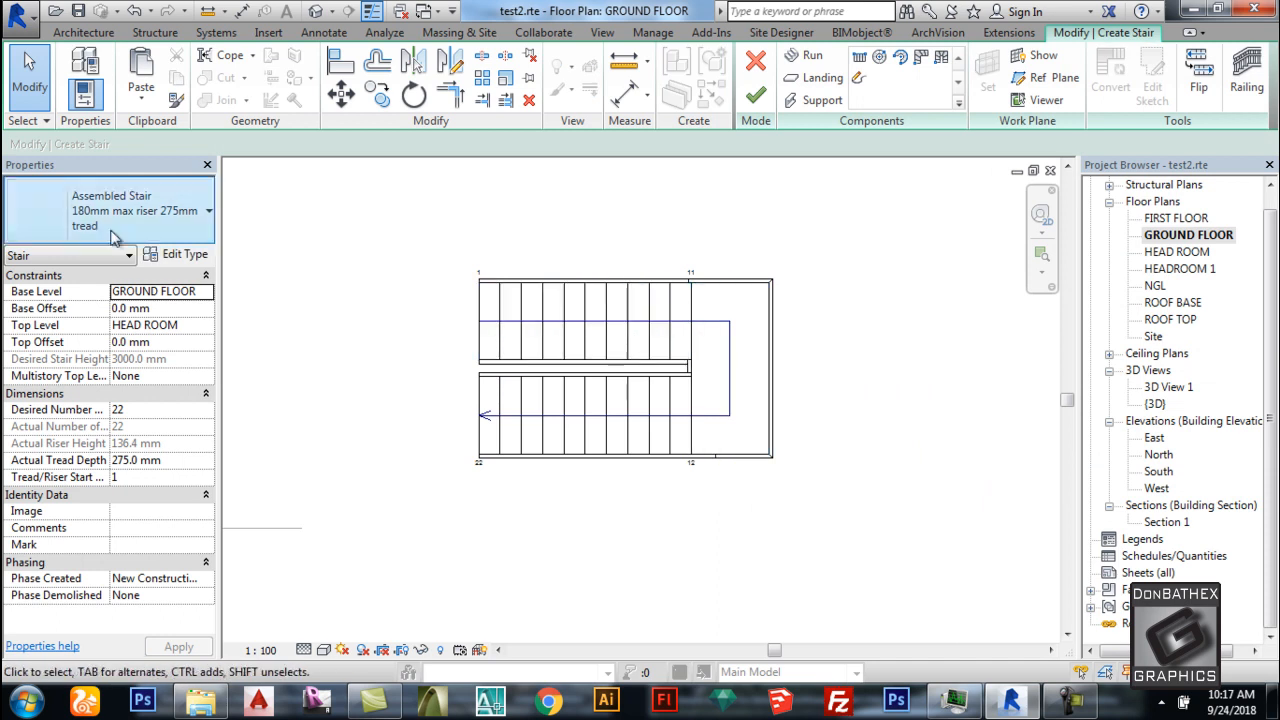
left_click(185, 256)
left_click(1032, 606)
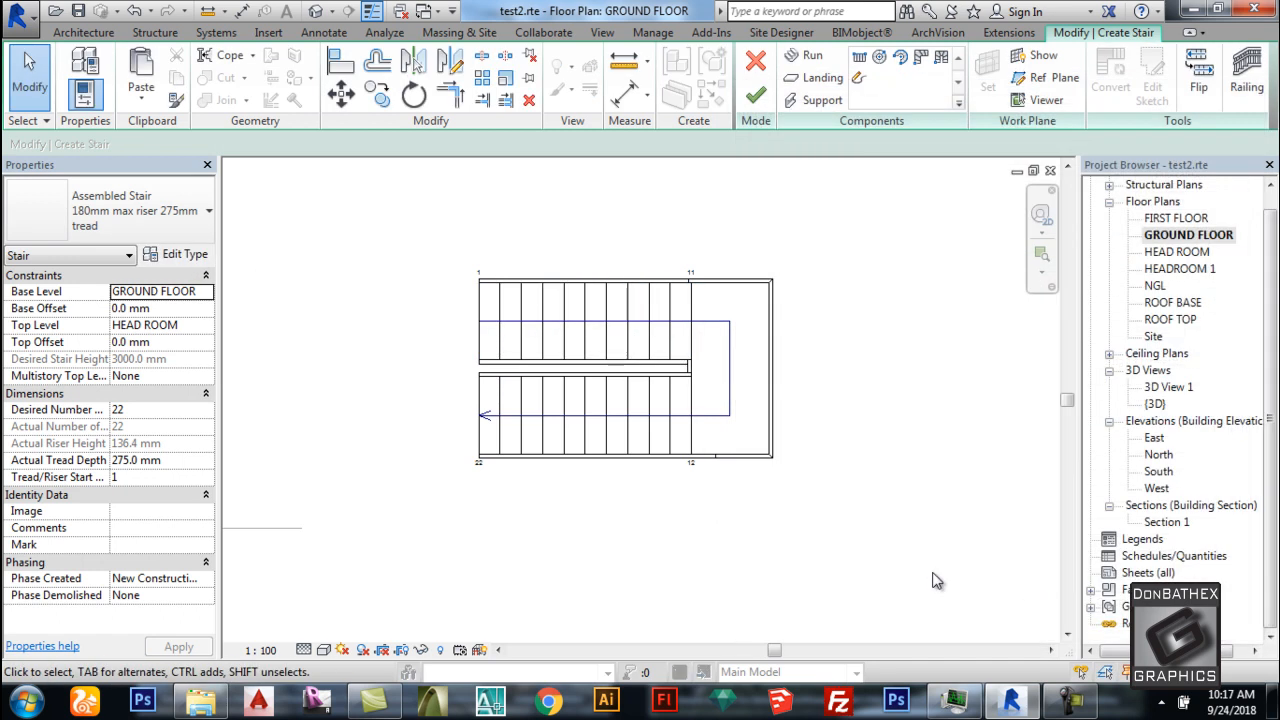
Finish the stair and show it close up in the default 3D view.
left_click(755, 98)
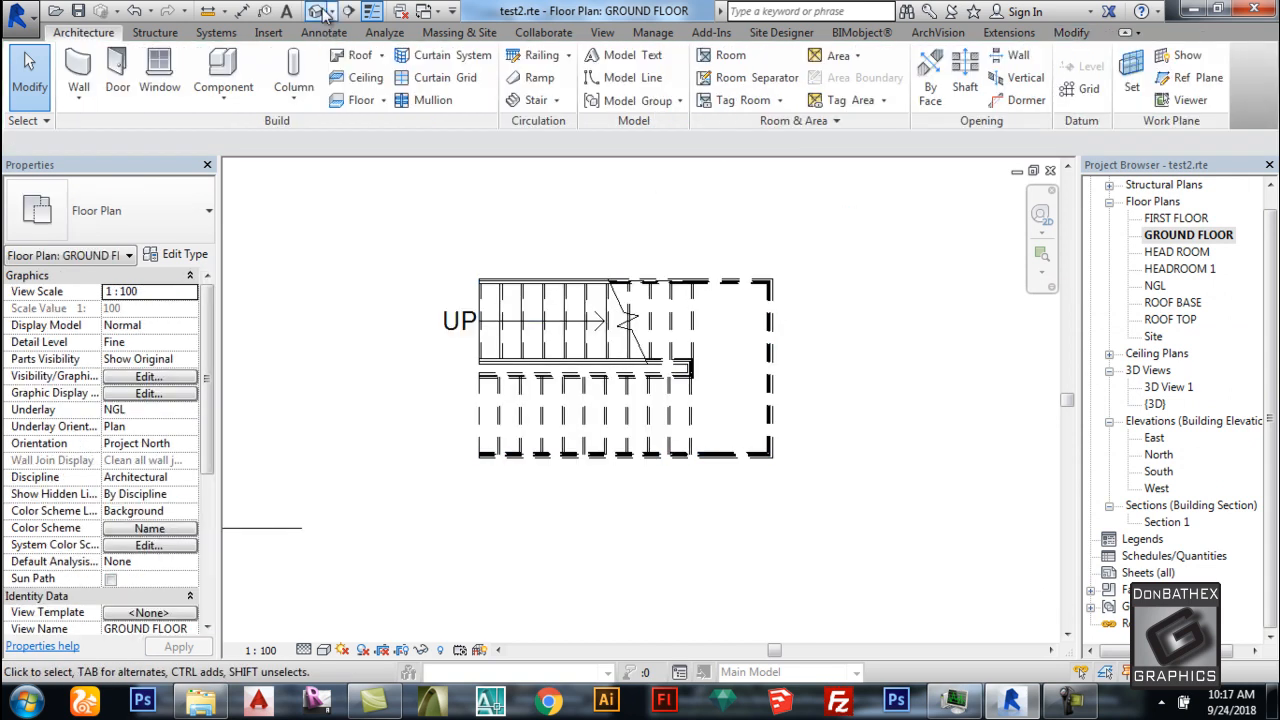
left_click(318, 11)
scroll(991, 523, "up", 5)
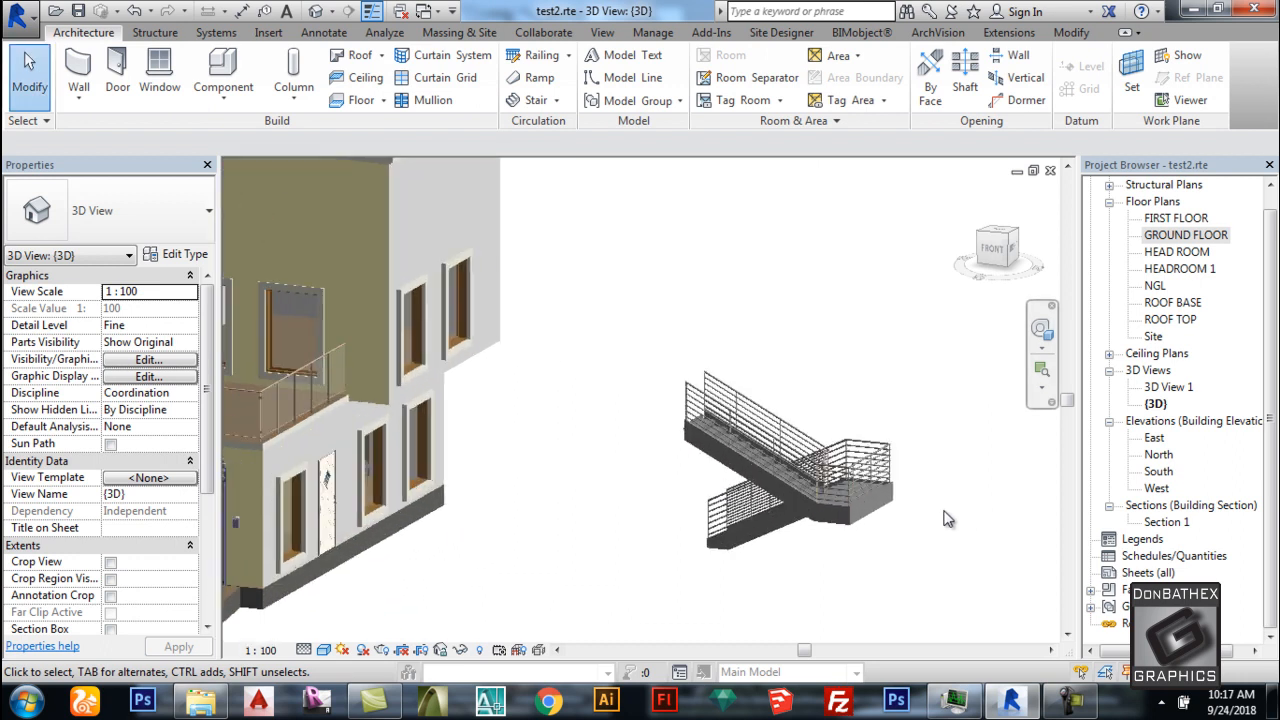
scroll(948, 519, "up", 4)
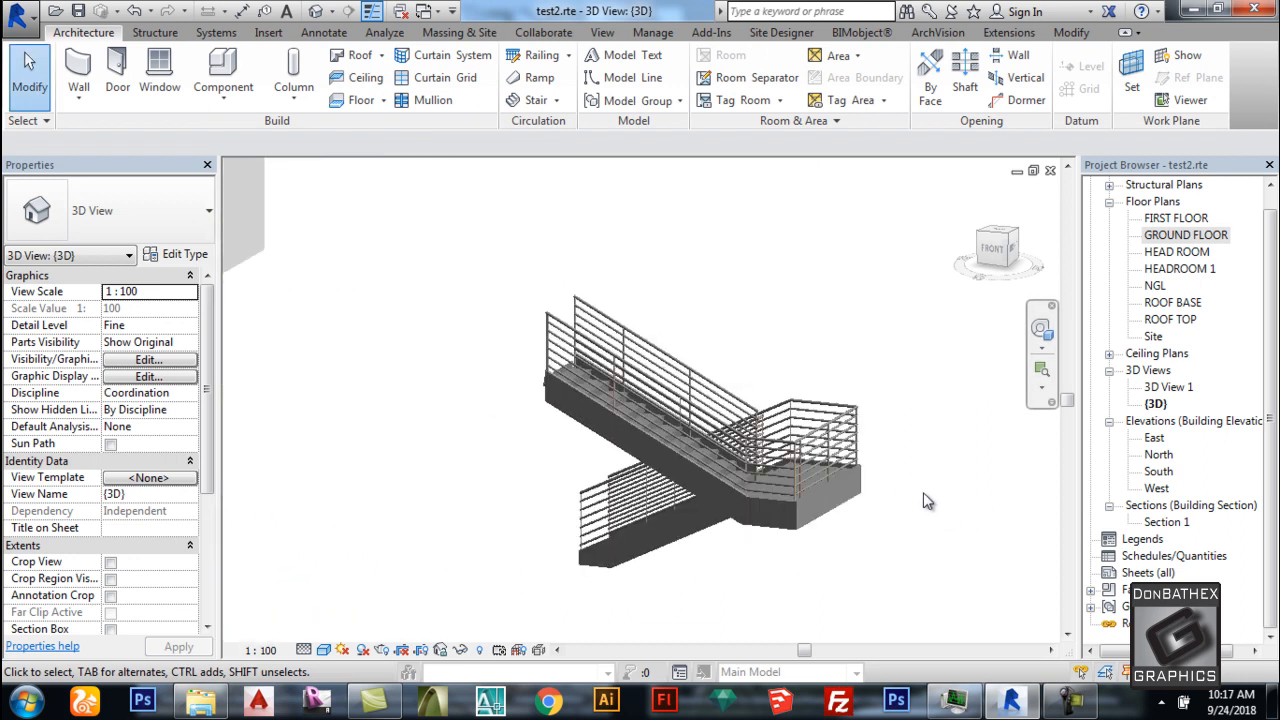
Change both railings of the new stair to the Commercial - Glass w Fixings type.
scroll(922, 494, "down", 4)
left_click(785, 425)
left_click(785, 425, "ctrl")
middle_click_drag(785, 425, 643, 481, "shift")
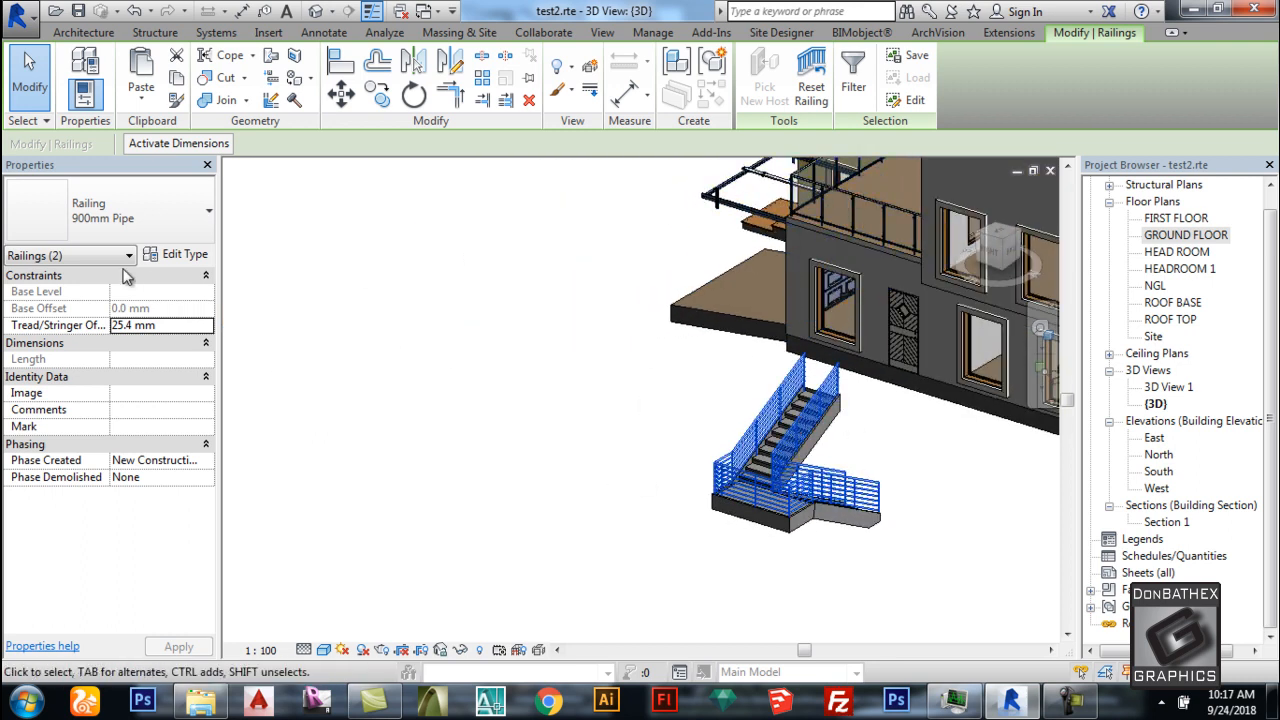
left_click(115, 212)
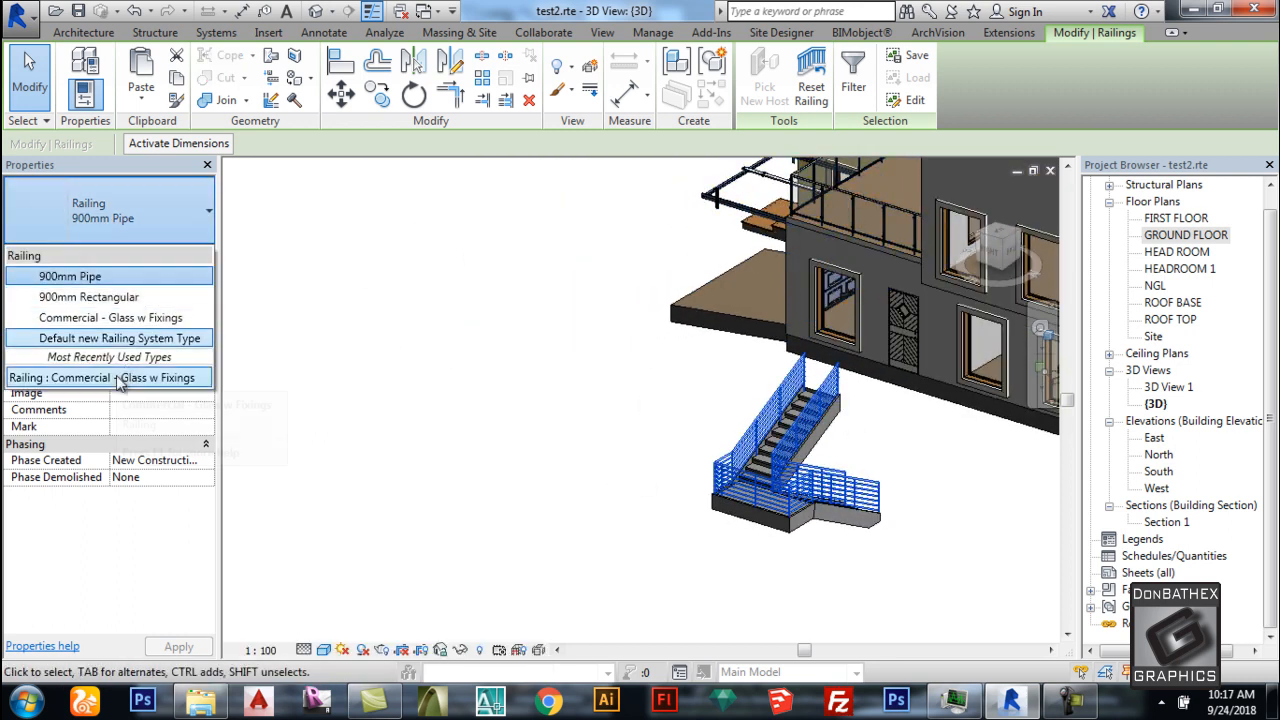
left_click(121, 377)
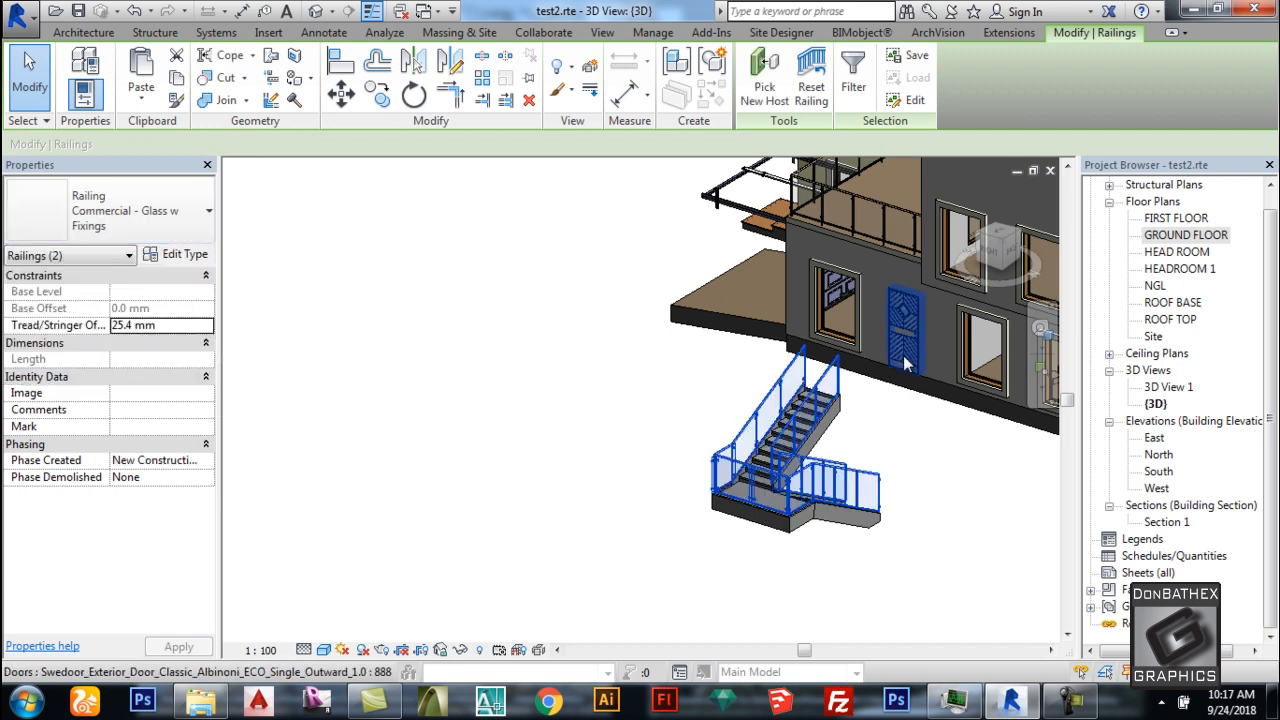
left_click(920, 457)
Examine the support settings in the assembled stair's type properties without changing them.
scroll(800, 438, "up", 2)
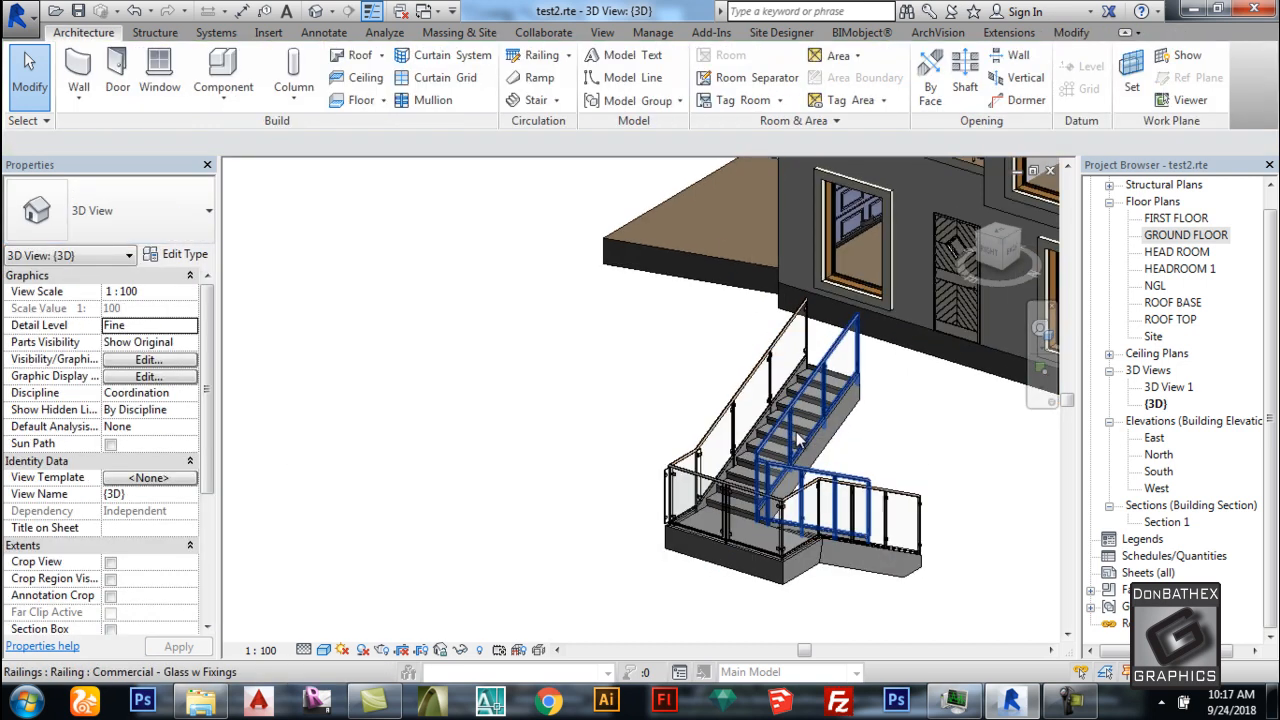
scroll(843, 456, "up", 2)
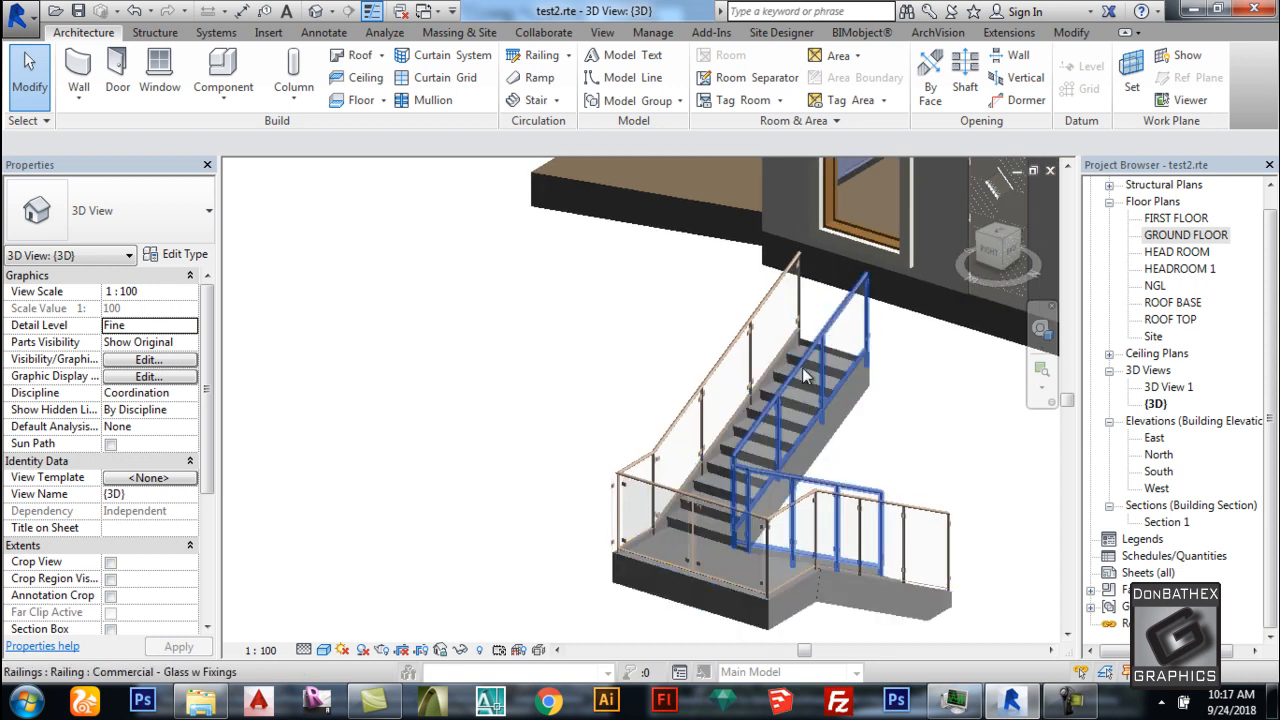
left_click(801, 378)
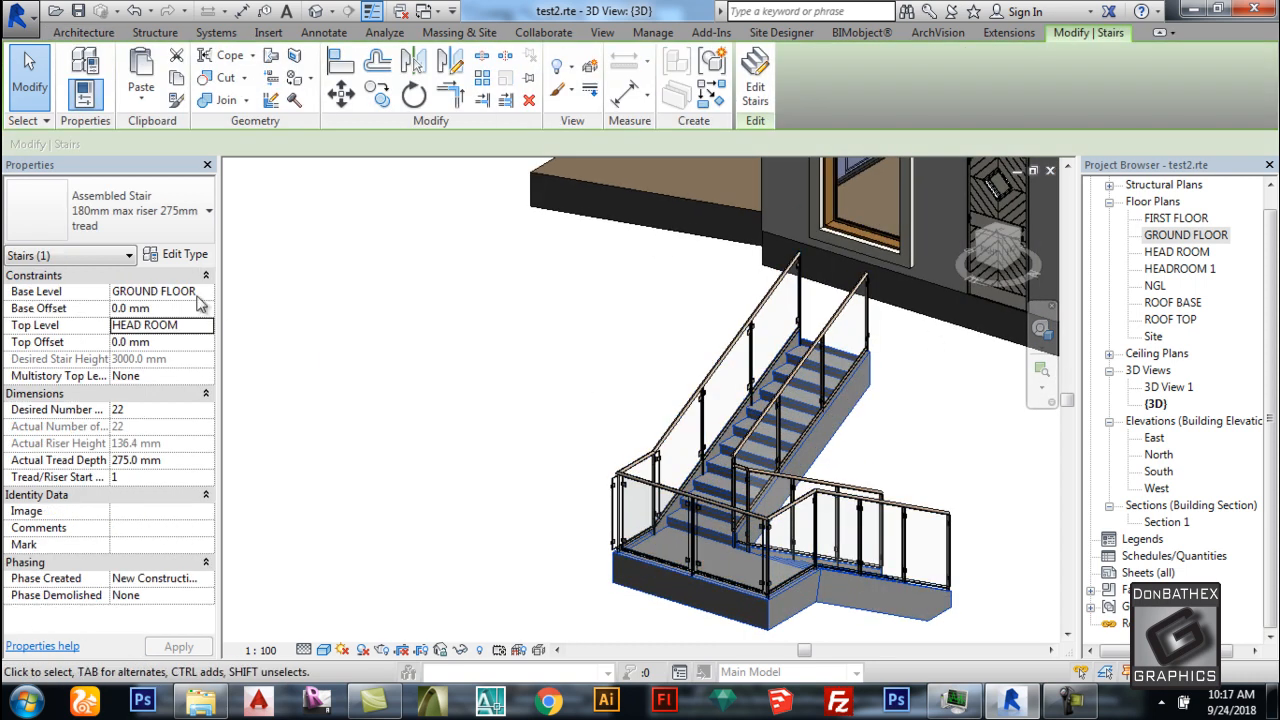
left_click(184, 257)
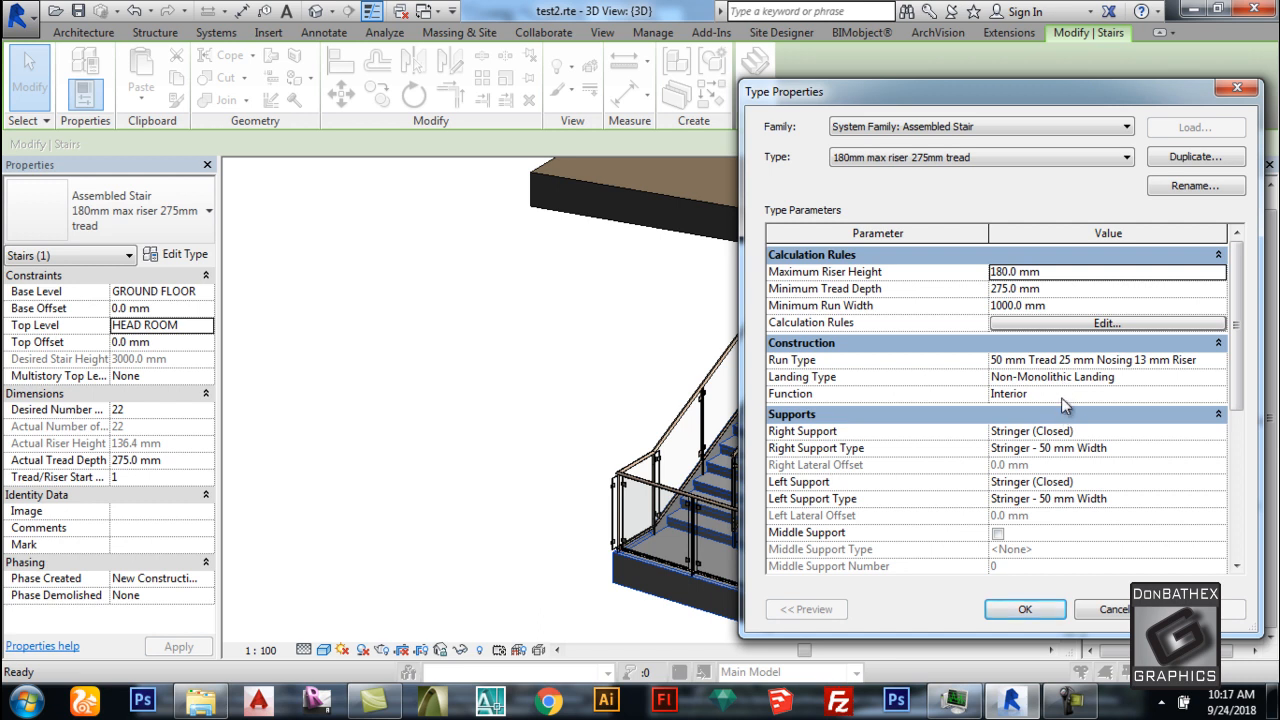
left_click_drag(1240, 374, 1242, 395)
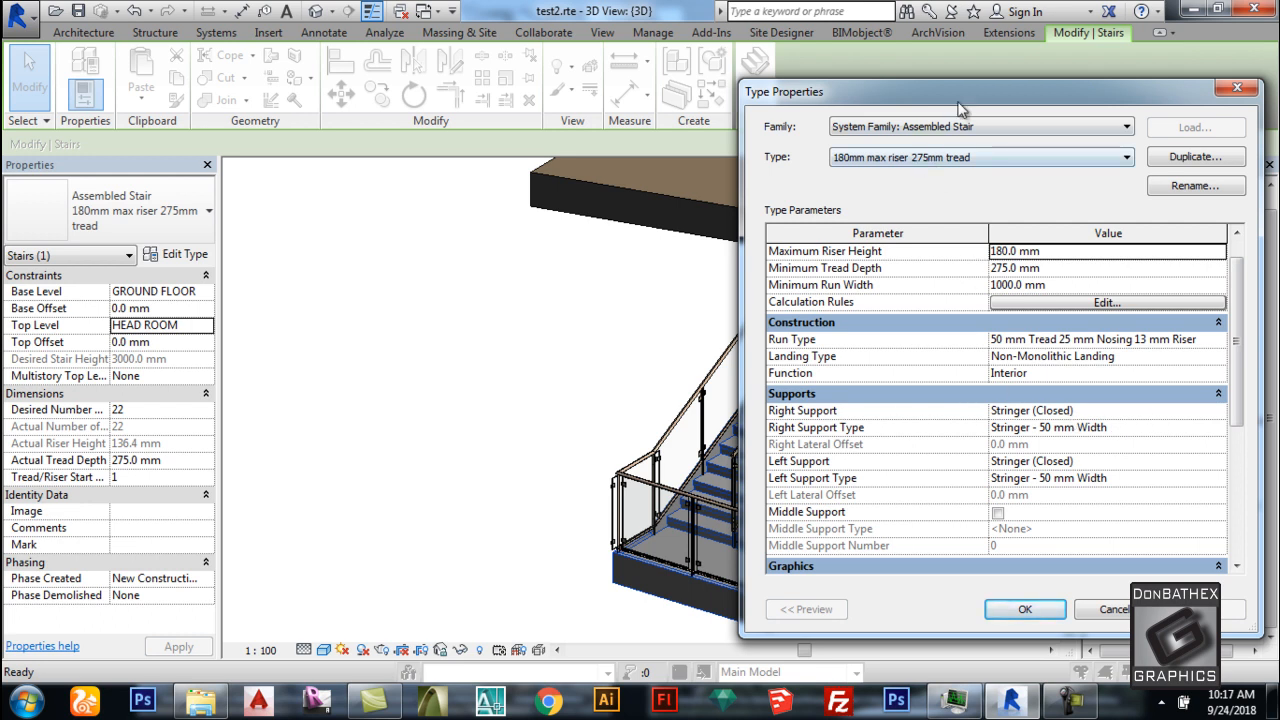
left_click_drag(1016, 94, 1103, 91)
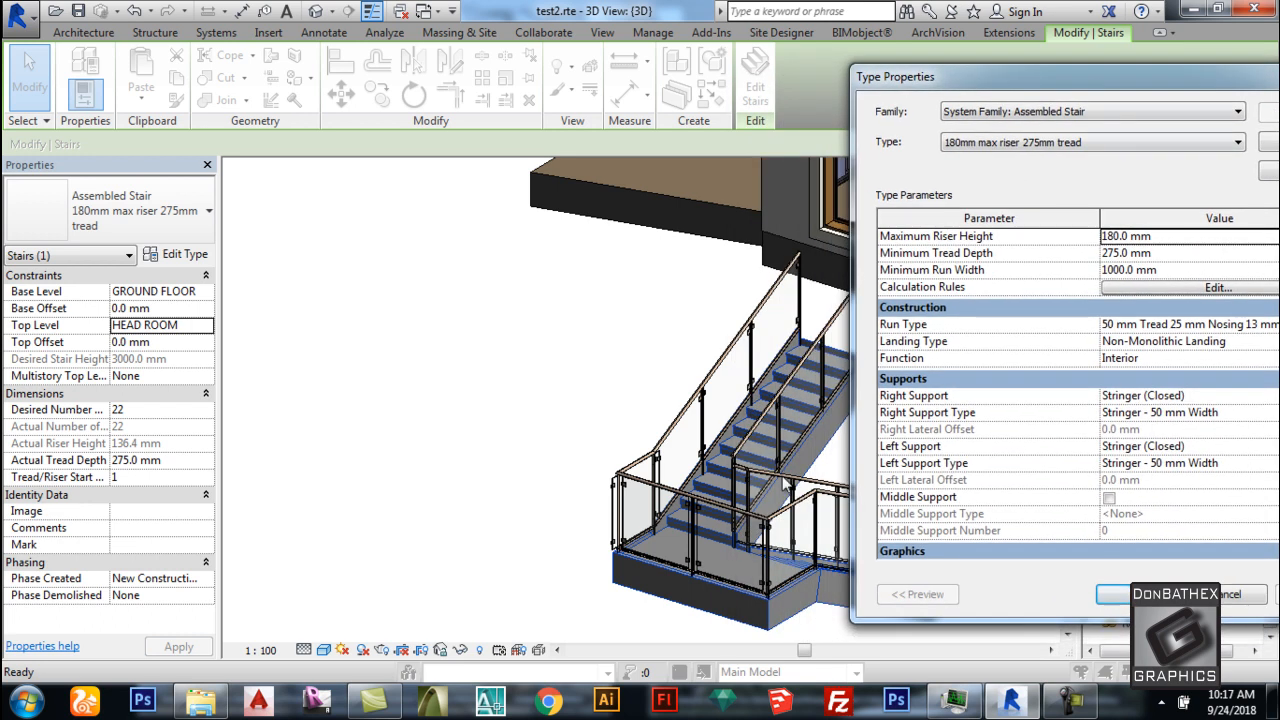
key("Escape")
Set both the right support and the left support of the assembled stair type to None.
left_click(862, 437)
scroll(880, 431, "up", 2)
left_click(841, 400)
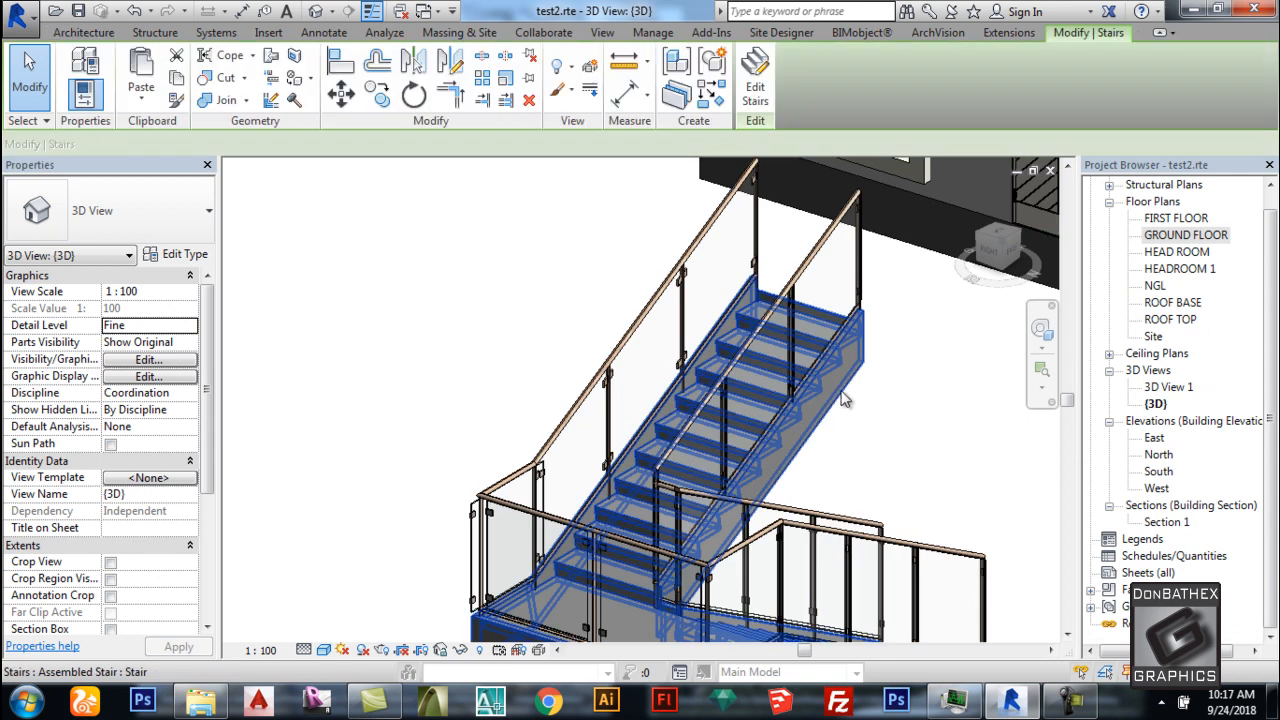
left_click(845, 432)
scroll(845, 432, "down", 3)
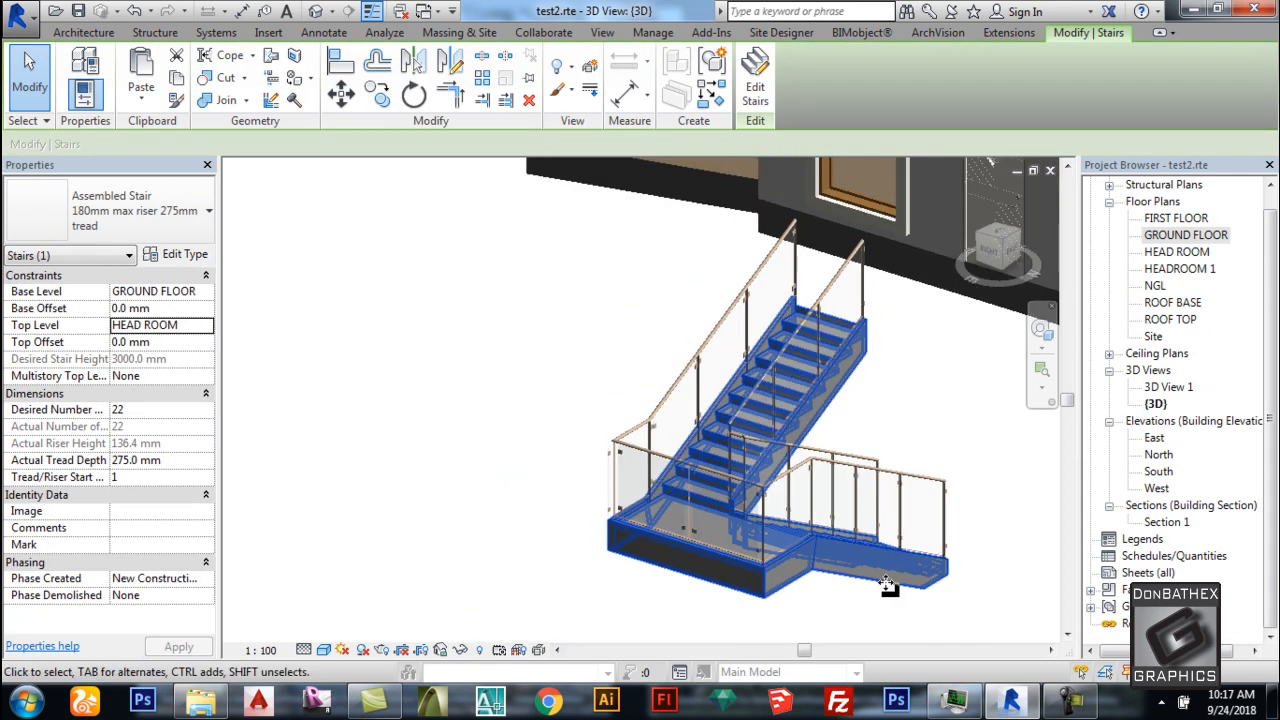
left_click(180, 254)
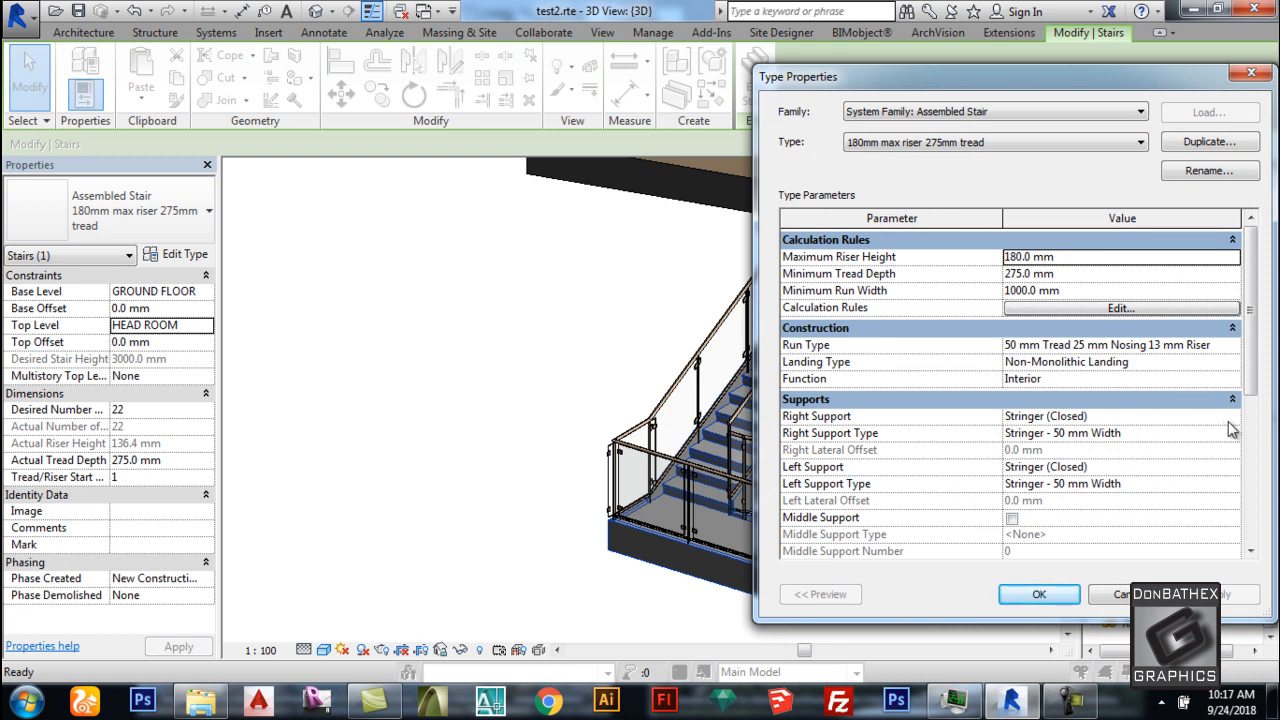
left_click(1232, 418)
left_click(1022, 433)
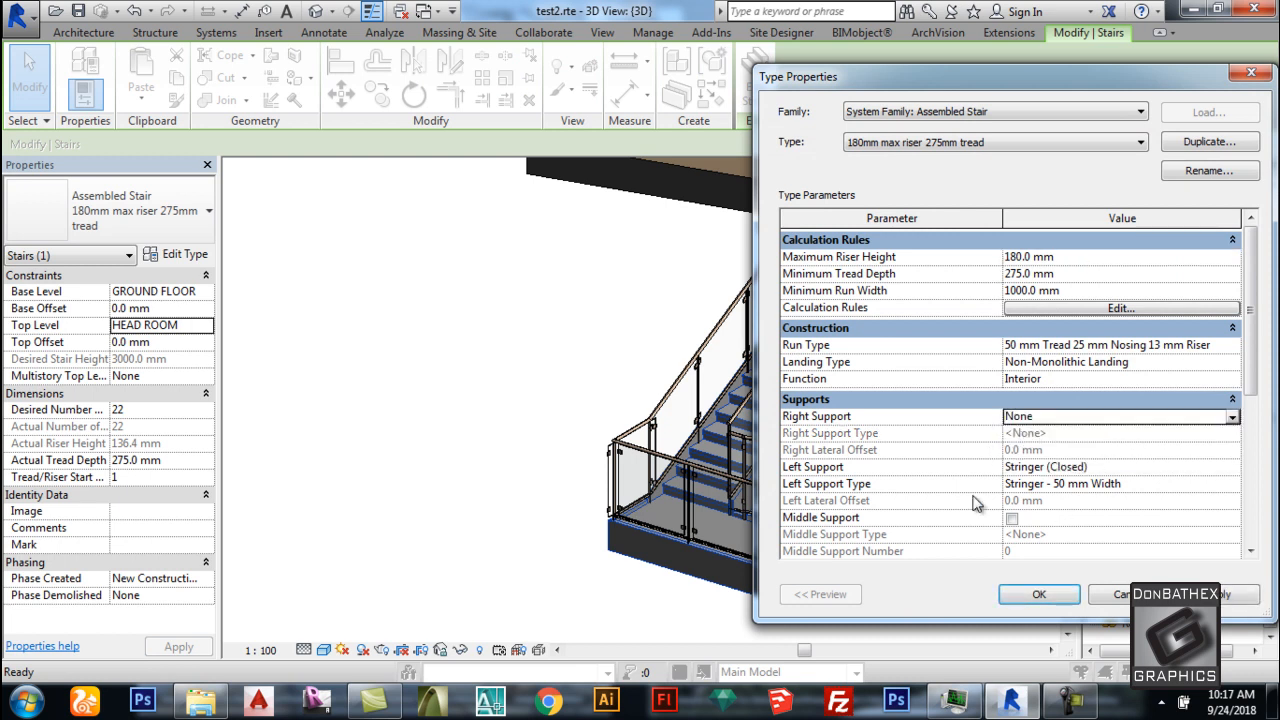
left_click(1234, 470)
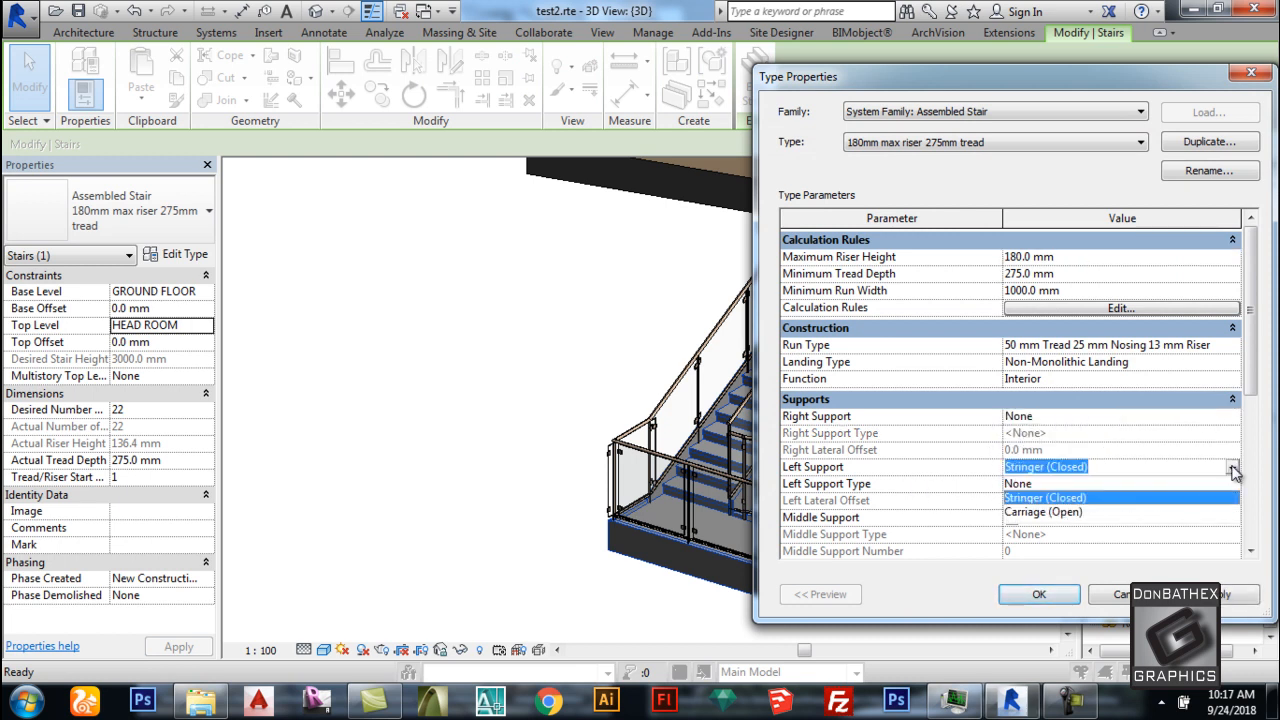
left_click(1020, 483)
Enable the stair type's middle support and give its Carriage - 50 mm Width type a total depth of 200 mm and a width of 100 mm.
left_click(1022, 521)
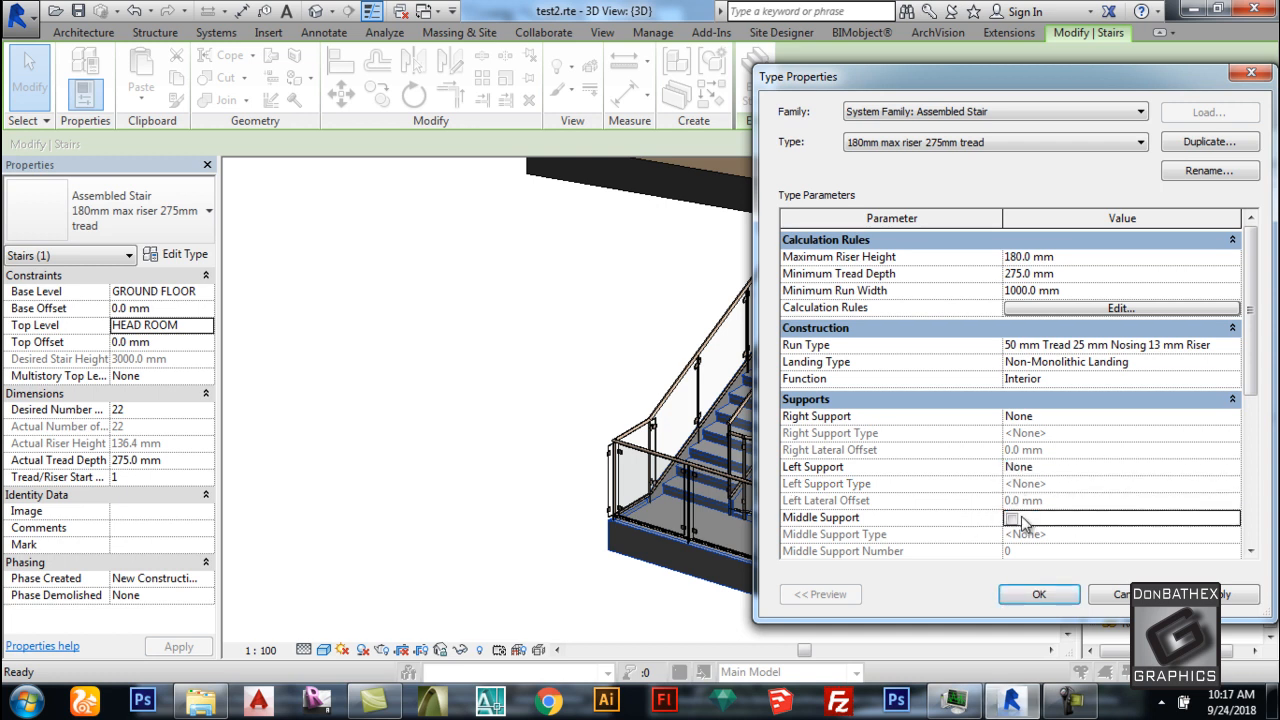
left_click(1022, 521)
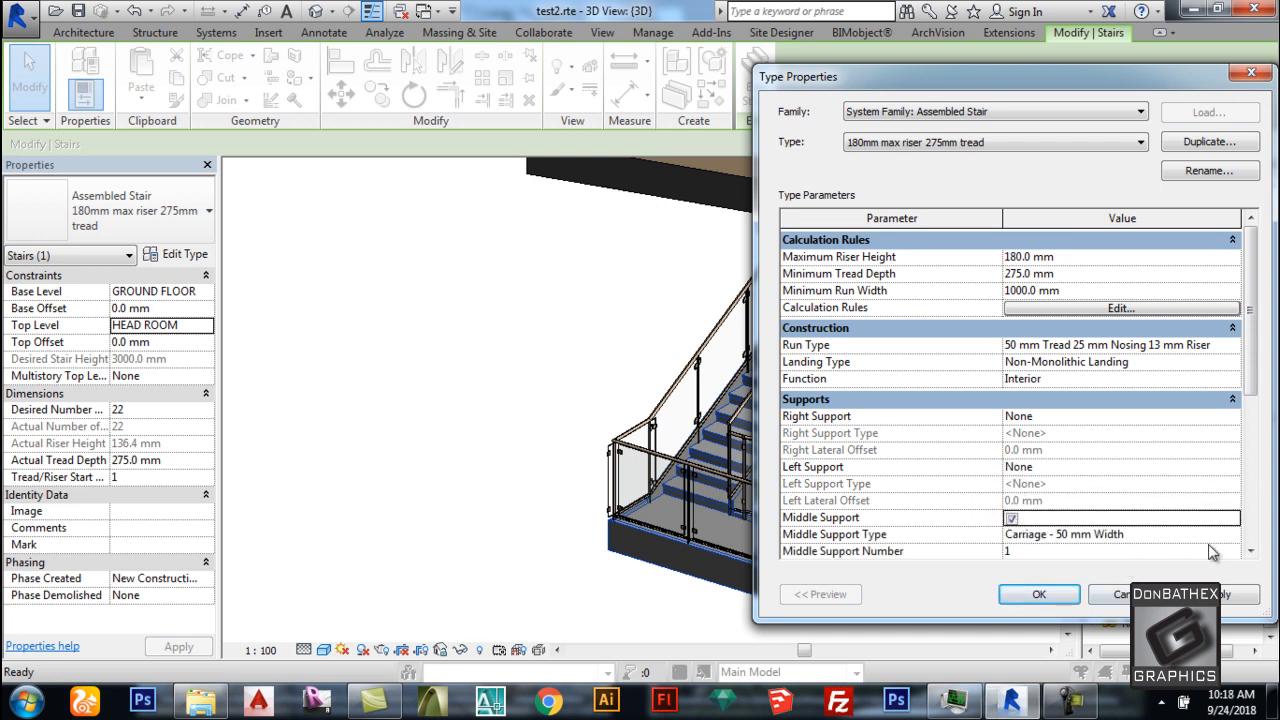
scroll(1249, 420, "down", 2)
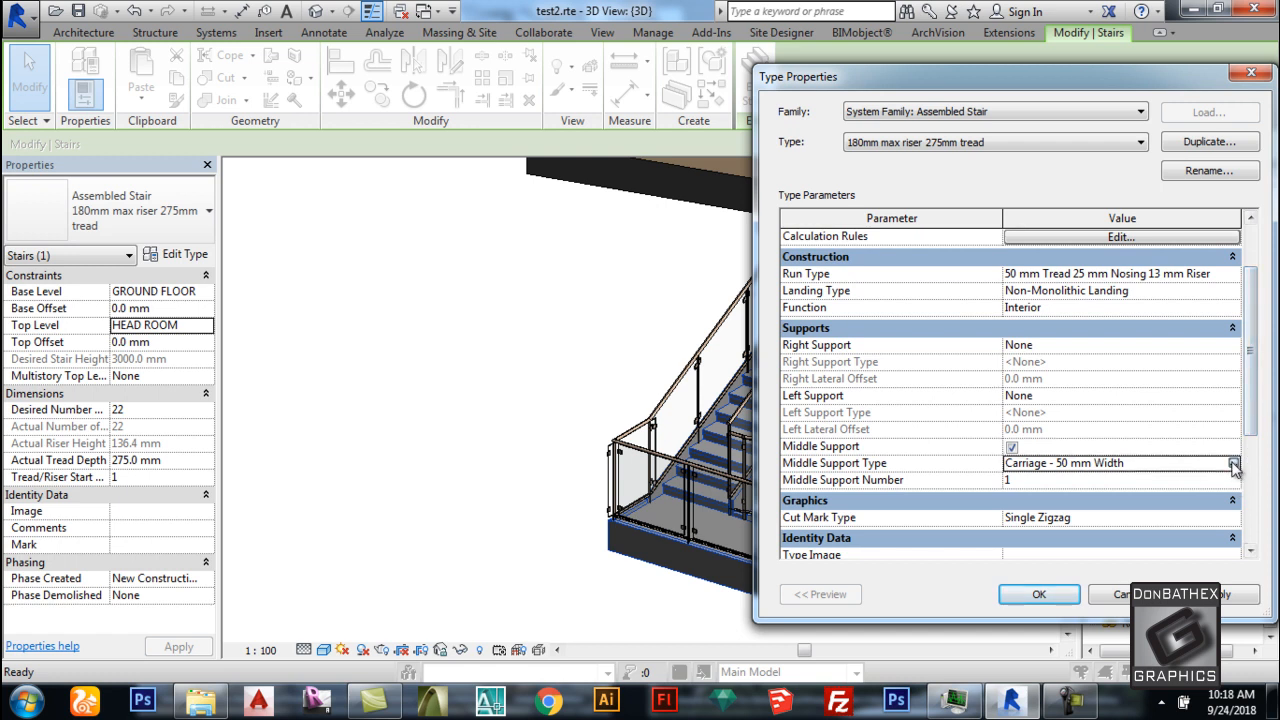
left_click(1233, 463)
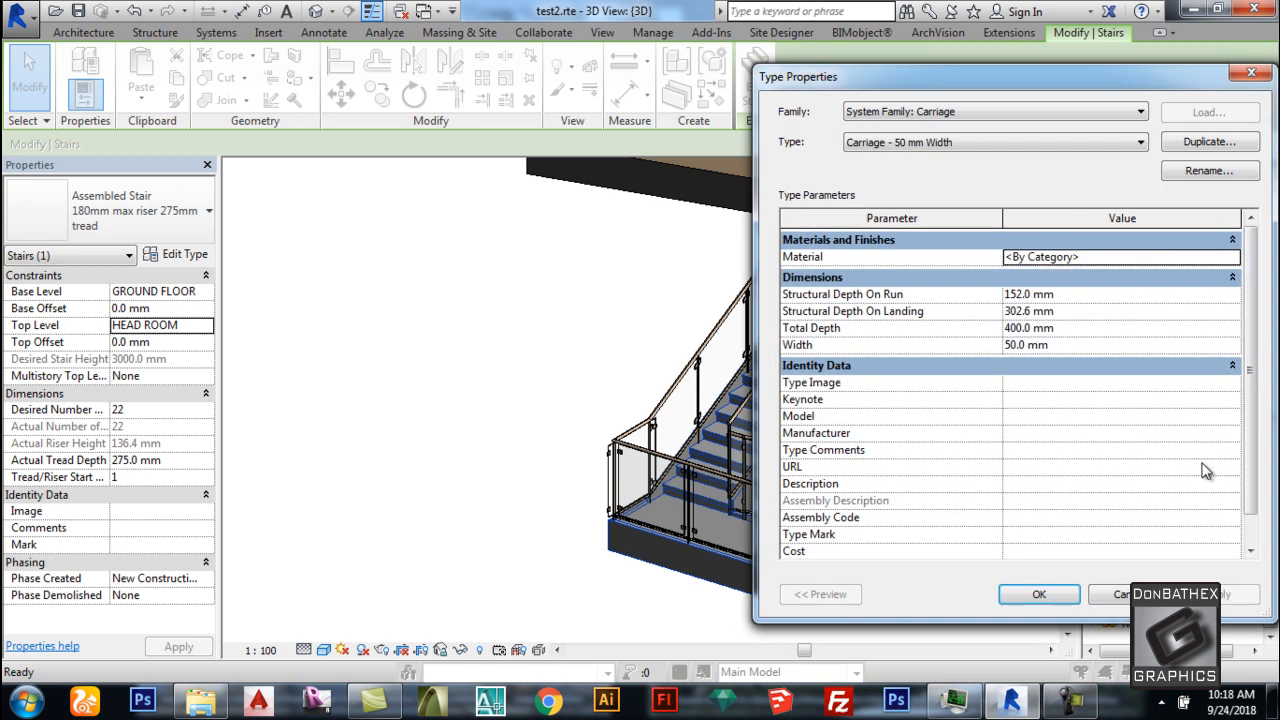
left_click(1066, 330)
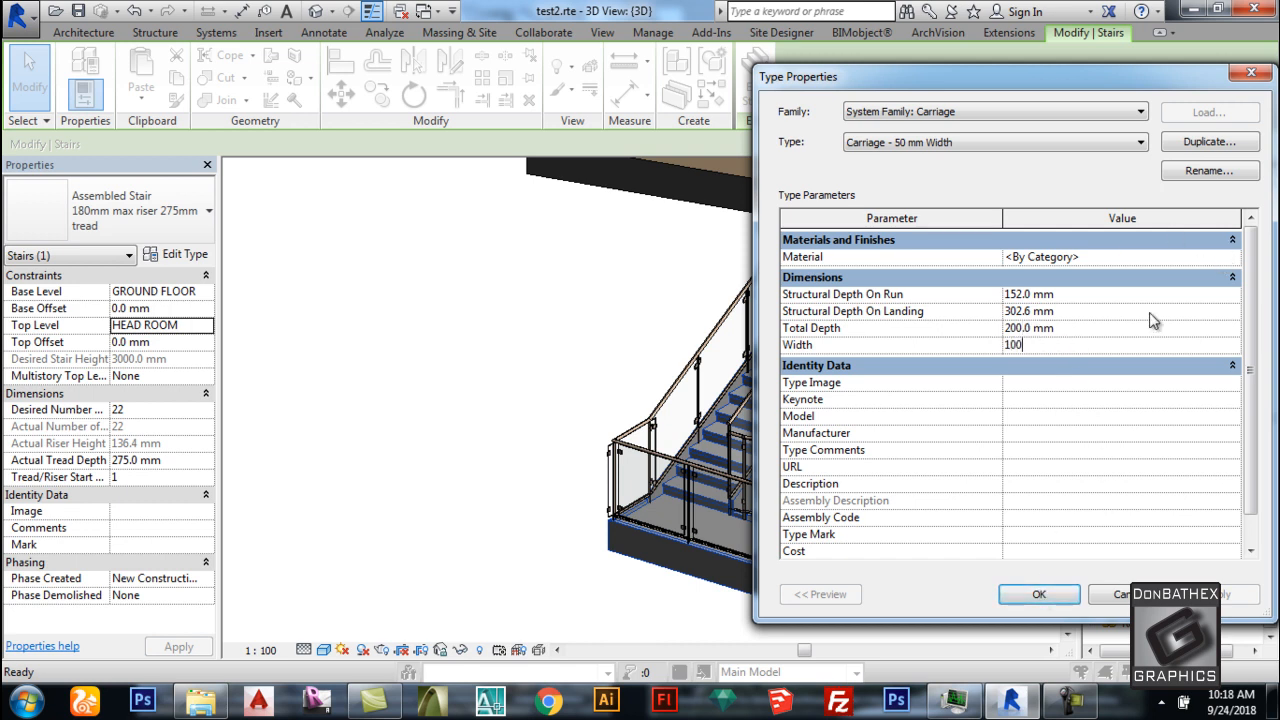
left_click(1065, 603)
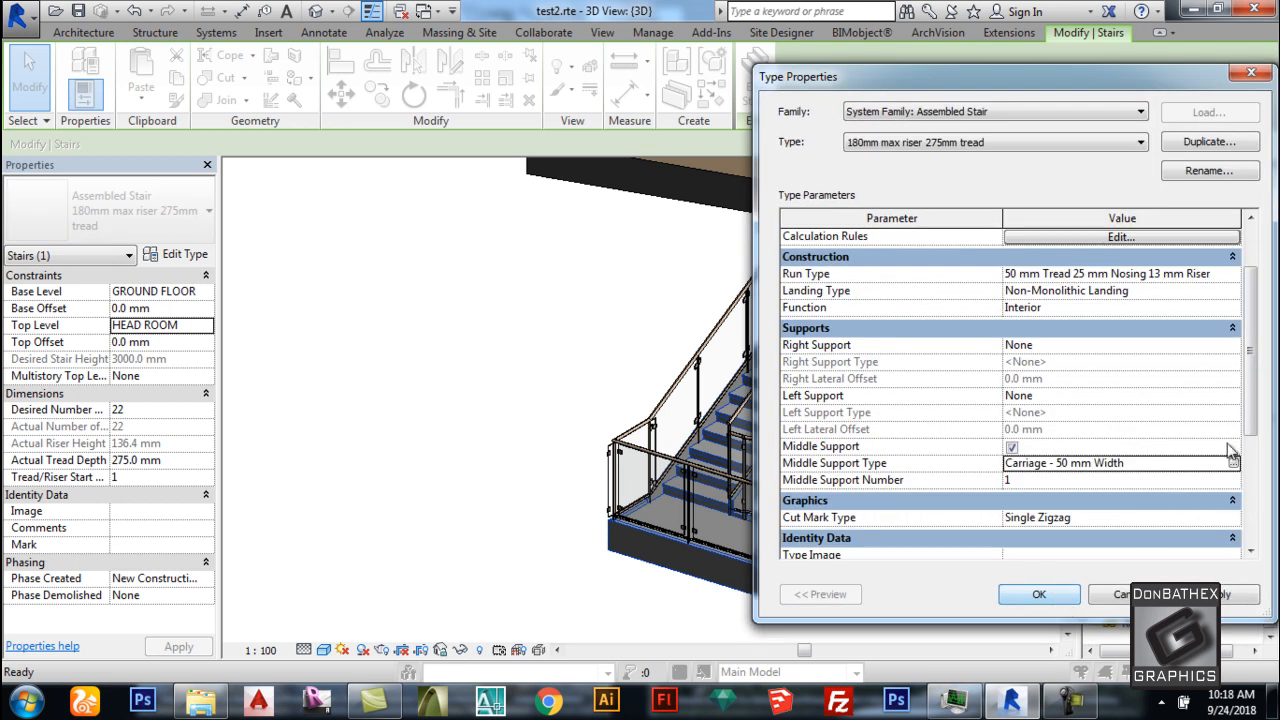
left_click_drag(1259, 422, 1254, 395)
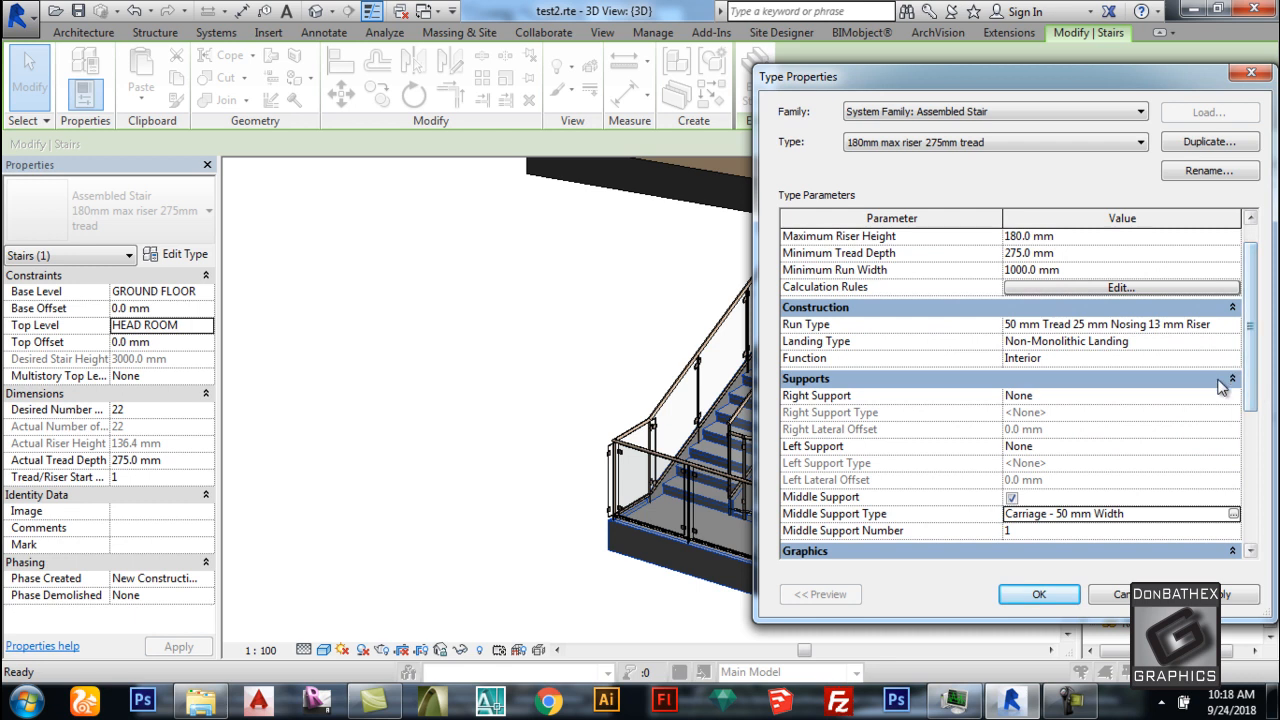
left_click(1040, 596)
Examine the stair's underside, middle support and steps from several angles in the 3D view.
left_click(1003, 474)
middle_click_drag(1003, 474, 785, 340, "shift")
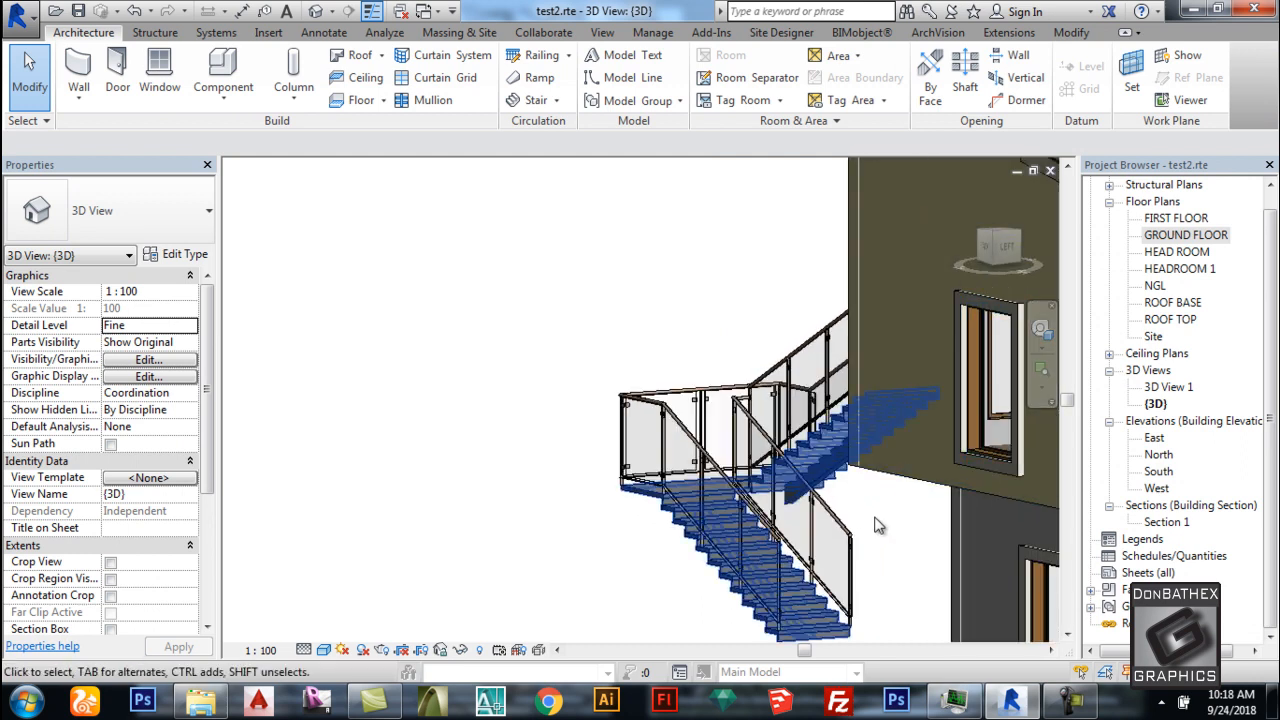
middle_click_drag(900, 500, 929, 523, "shift")
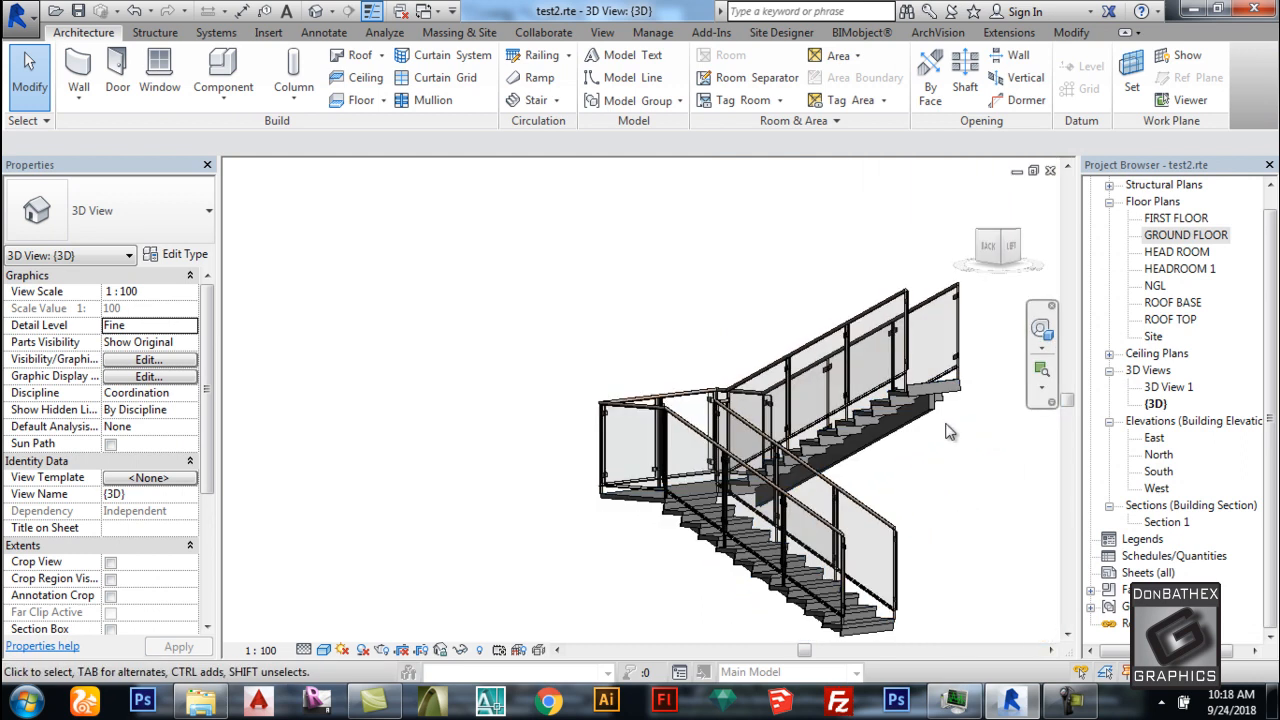
scroll(944, 425, "up", 3)
left_click(910, 412)
left_click(868, 509)
middle_click_drag(723, 509, 514, 528)
scroll(514, 528, "up", 5)
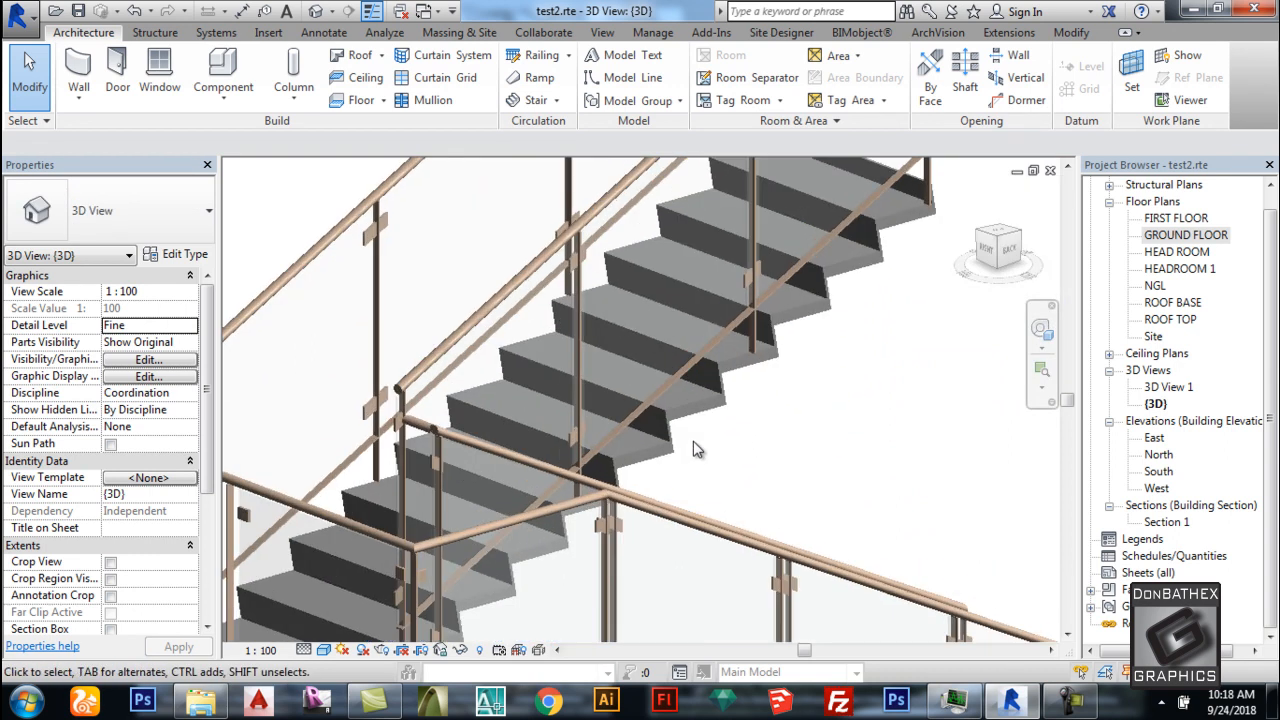
Turn off the risers in the stair's 50 mm Tread 25 mm Nosing 13 mm Riser run type.
left_click(655, 440)
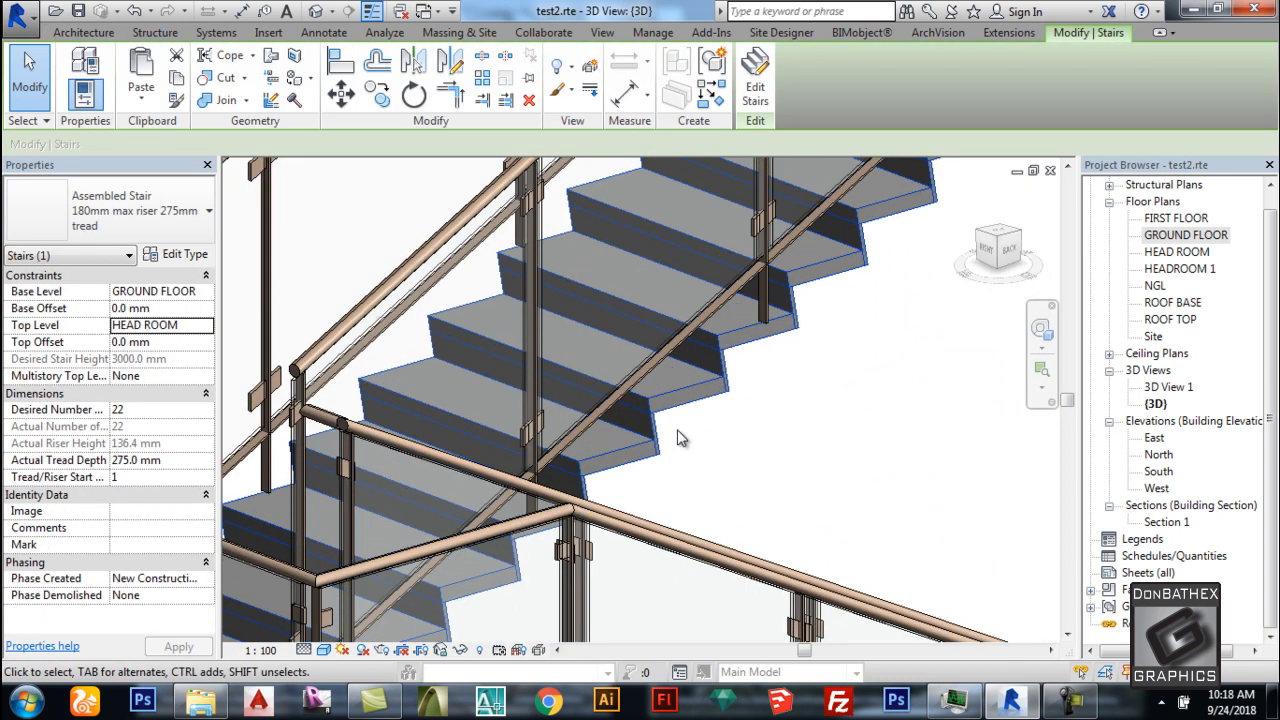
left_click(178, 256)
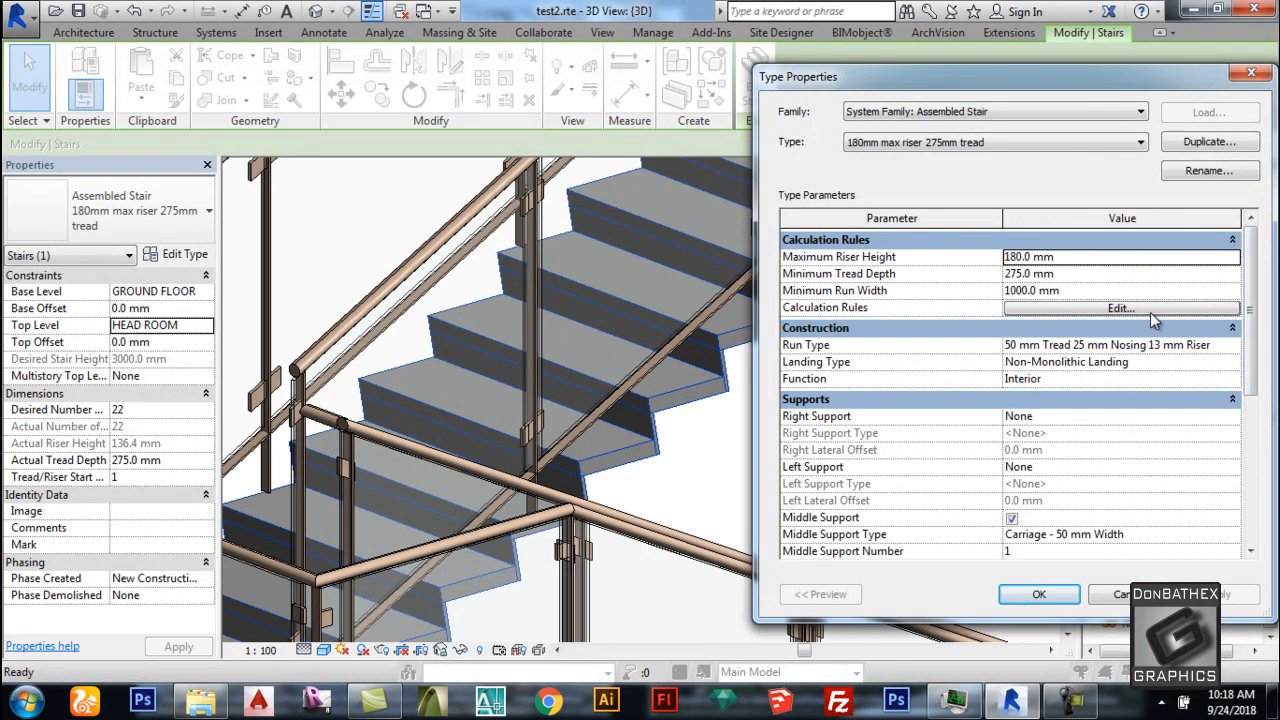
left_click_drag(1263, 358, 1246, 314)
left_click(1238, 312)
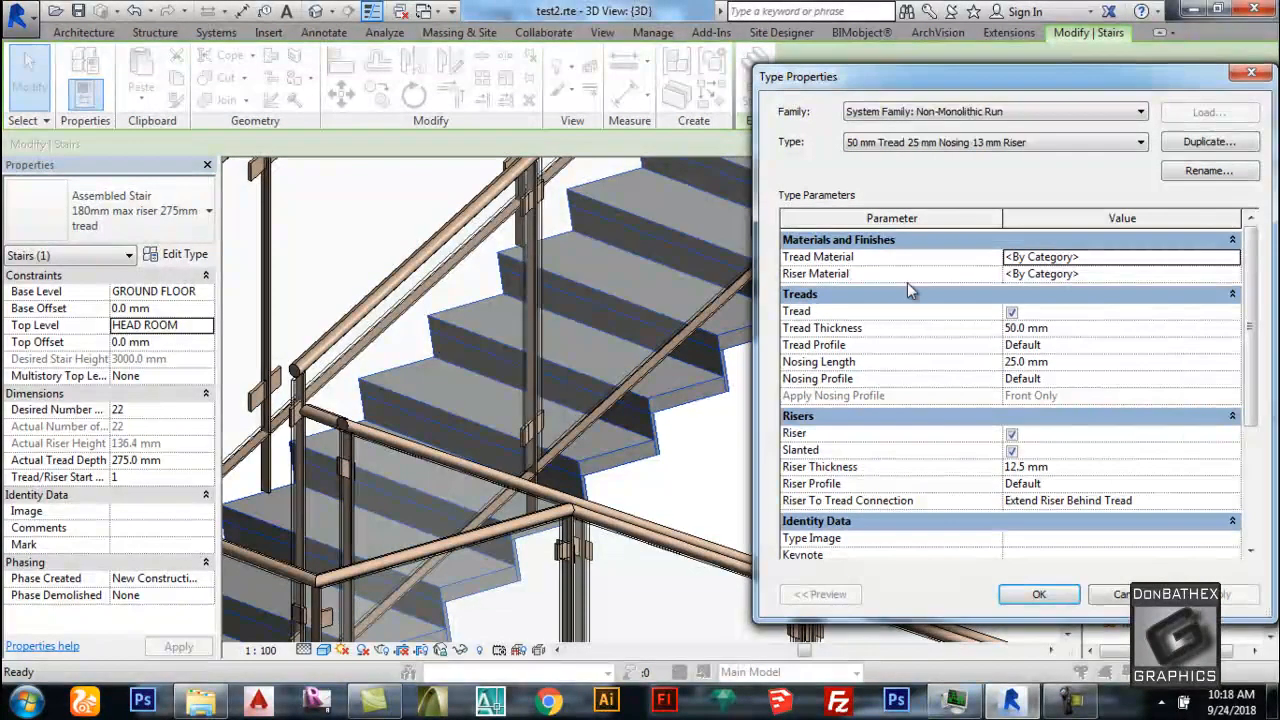
left_click(1012, 435)
left_click(1009, 453)
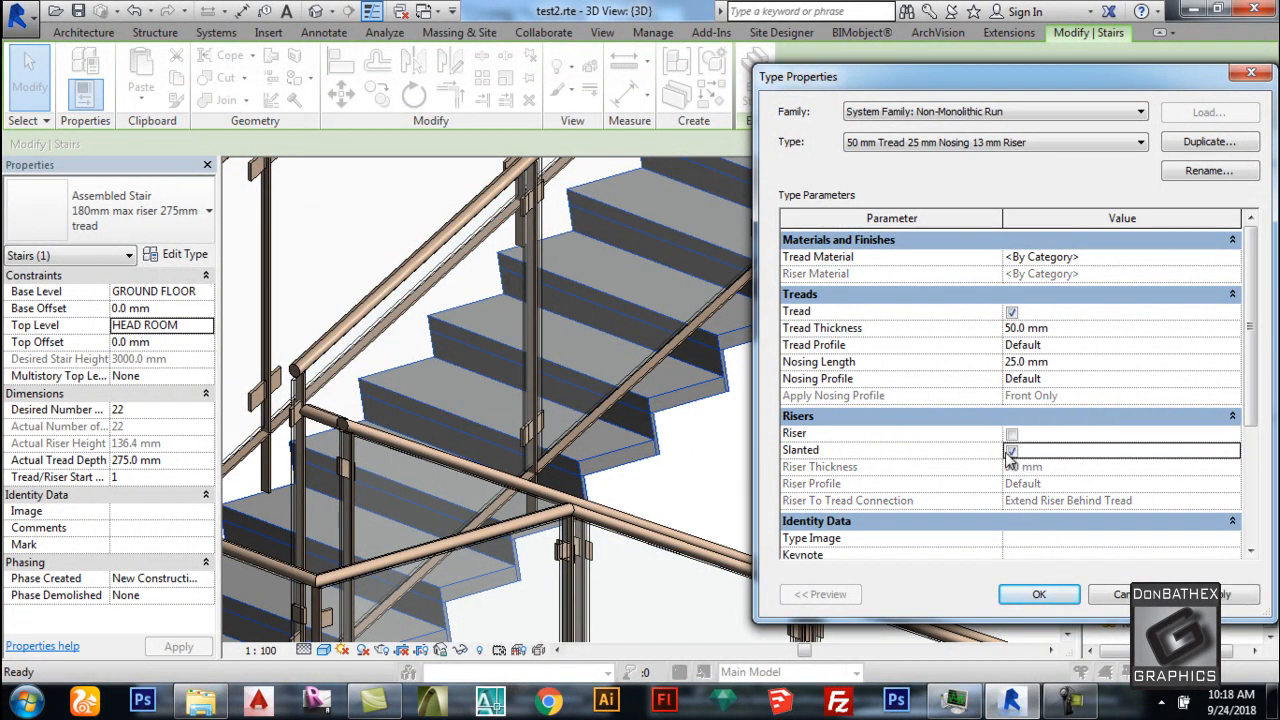
left_click(1039, 598)
left_click(1036, 595)
left_click(777, 409)
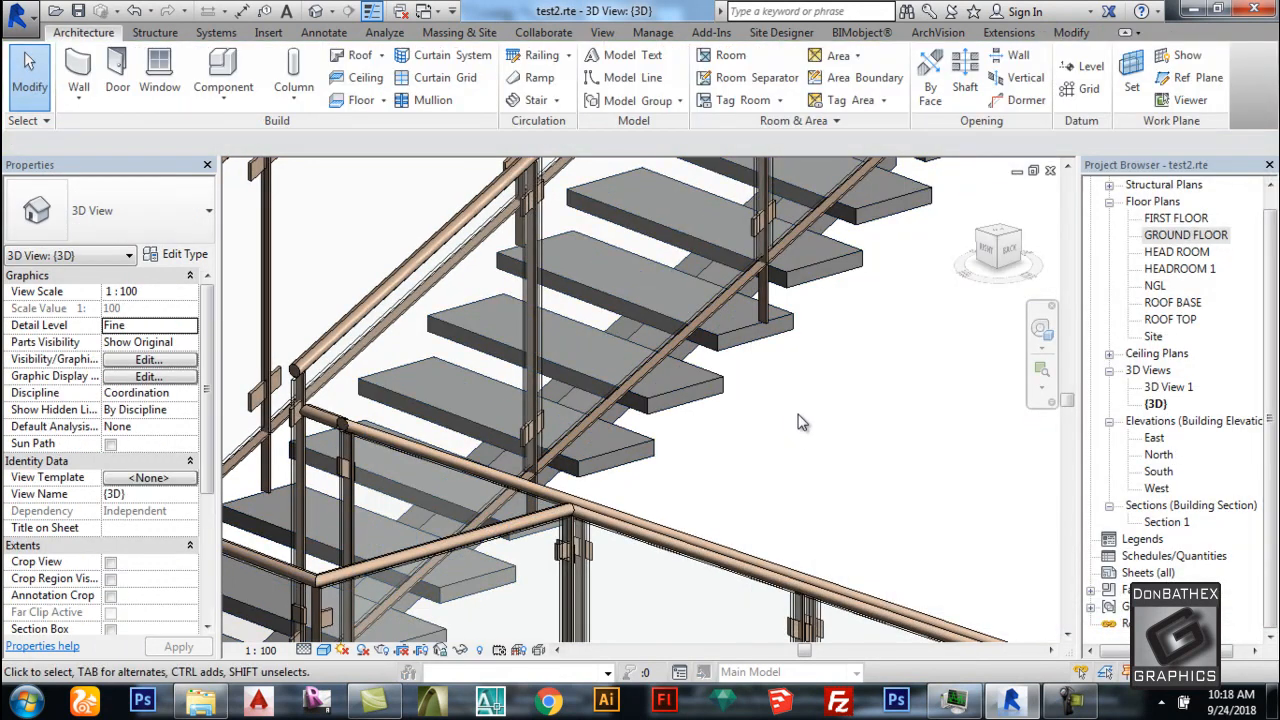
Inspect the open-riser stair, its landing and central carriage from the front and back in 3D.
scroll(785, 409, "down", 1)
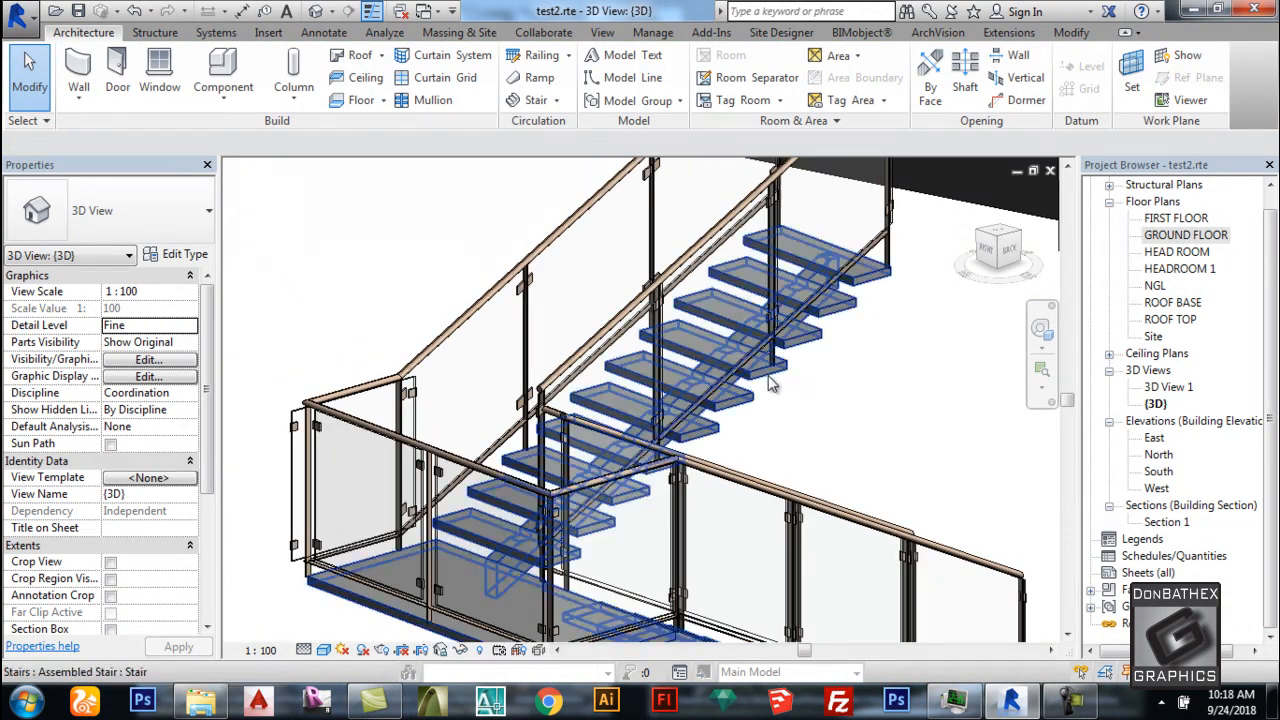
middle_click_drag(590, 505, 606, 416, "shift")
scroll(618, 430, "down", 3)
middle_click_drag(625, 480, 752, 526, "shift")
scroll(726, 524, "up", 5)
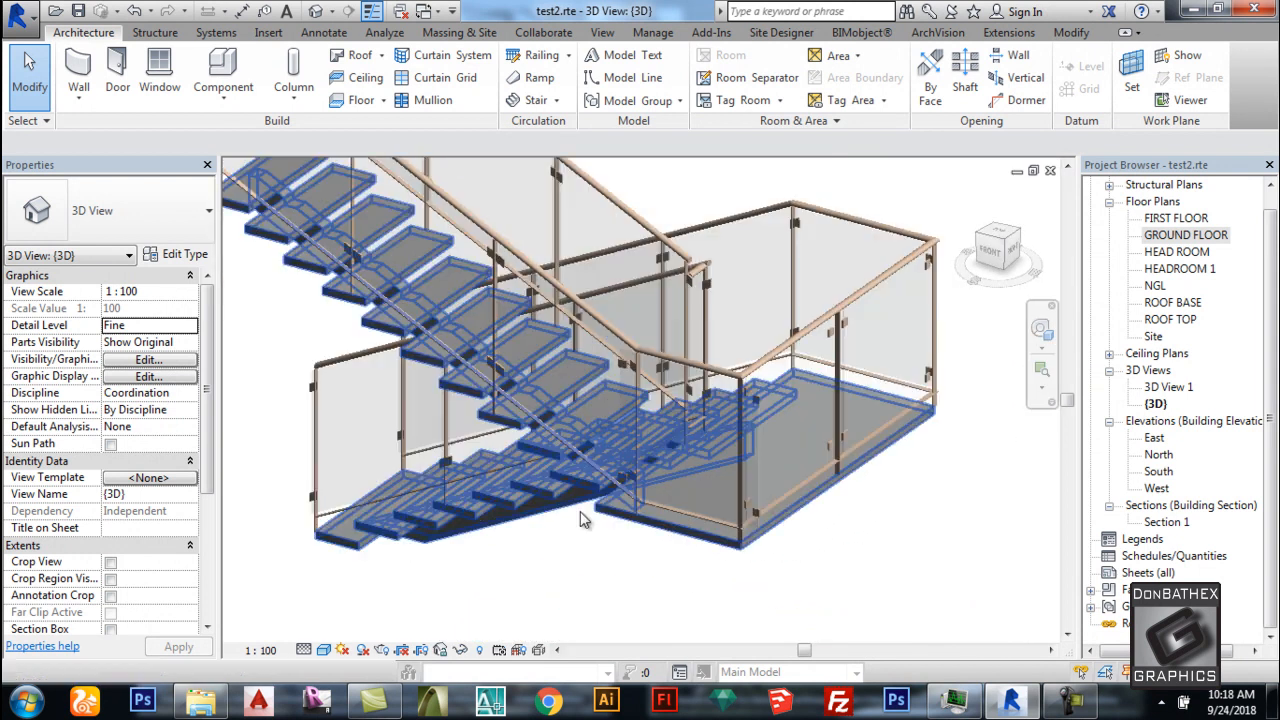
scroll(729, 610, "down", 2)
middle_click_drag(820, 415, 498, 459, "shift")
In the GROUND FLOOR plan, move the stair with its railings against the outside of the grid 1 wall, across grid line B.
double_click(1168, 237)
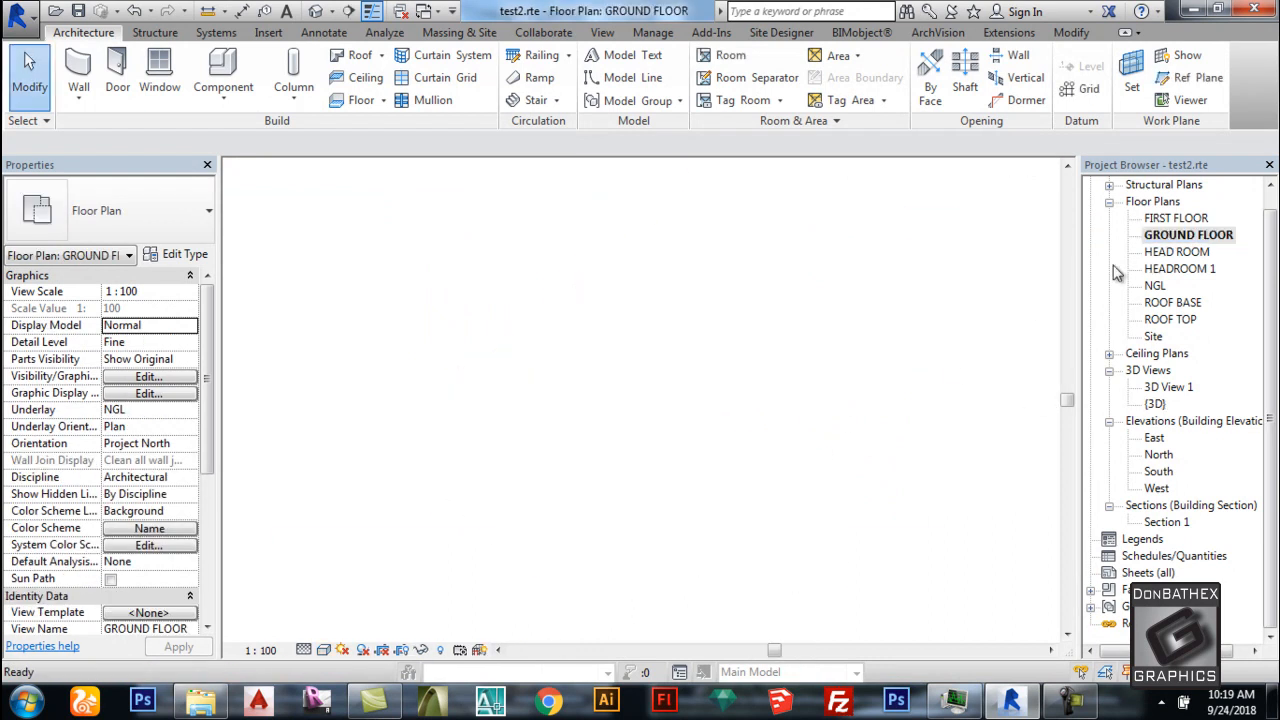
scroll(806, 490, "down", 4)
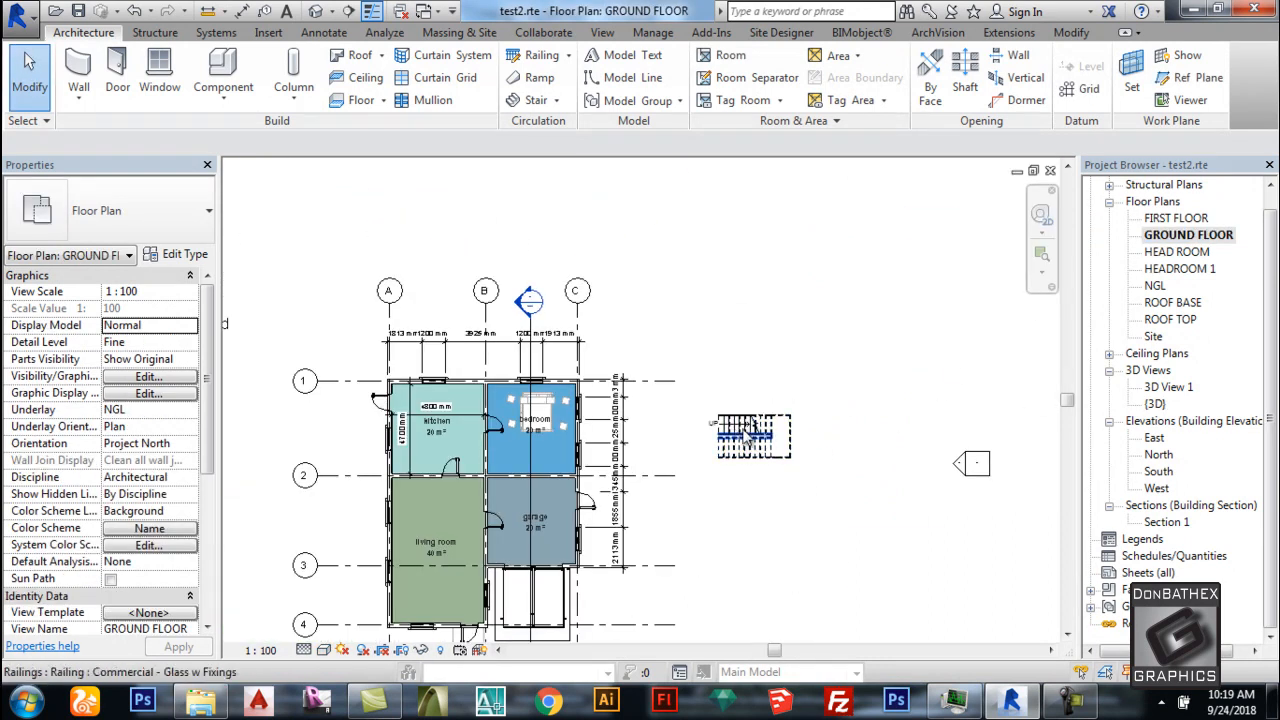
left_click_drag(830, 469, 700, 416)
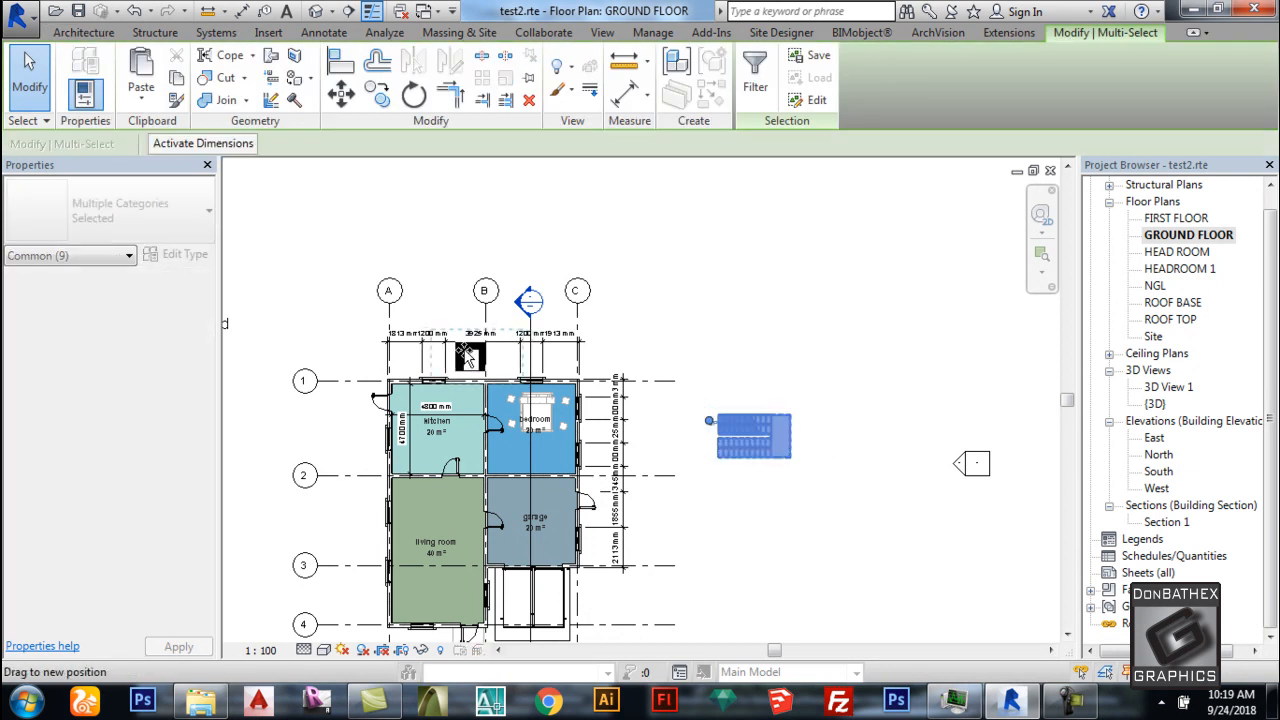
left_click_drag(467, 357, 469, 358)
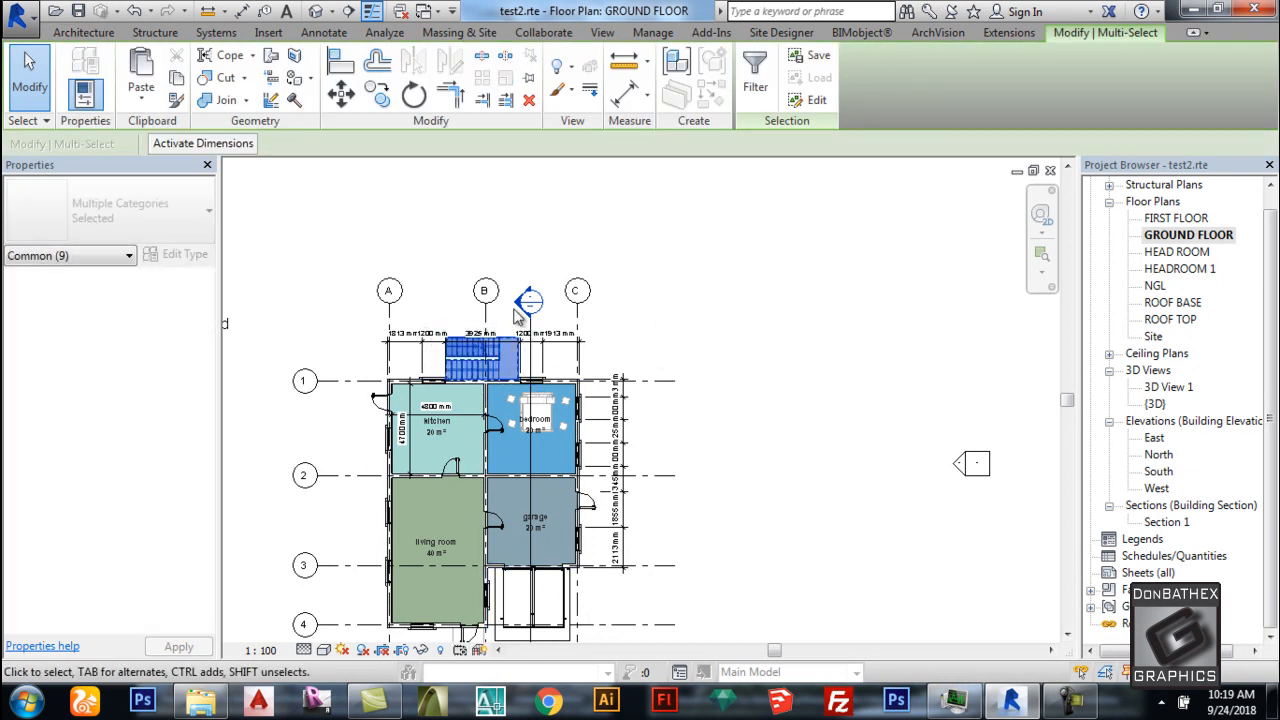
Open the Section 1 view, turn off thin lines and clear the selection.
double_click(1165, 522)
scroll(646, 392, "down", 6)
scroll(620, 525, "up", 6)
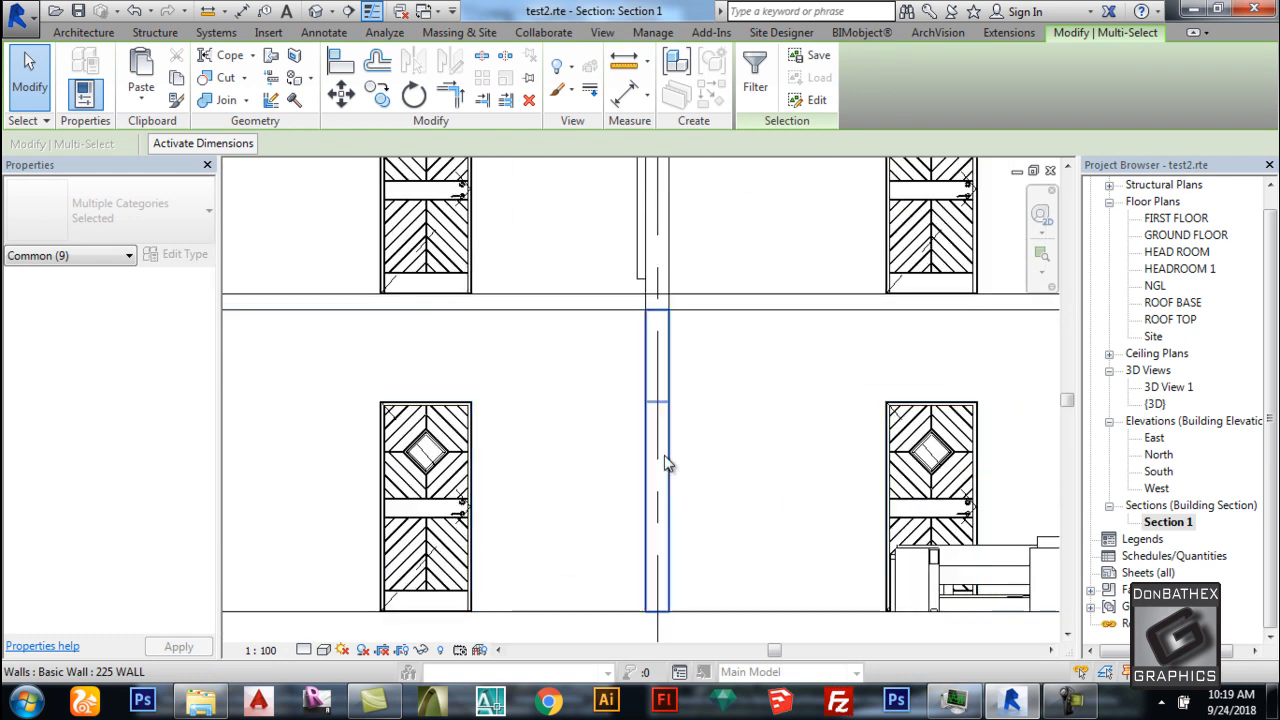
left_click(352, 12)
key("Escape")
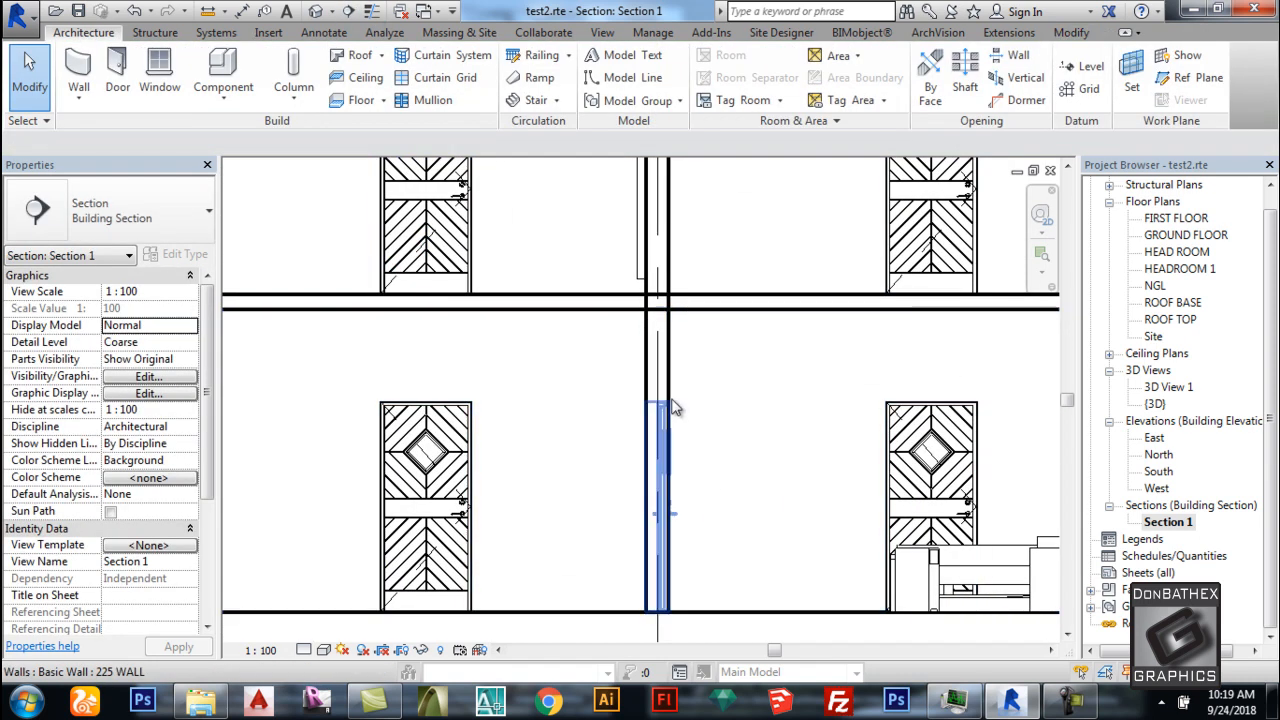
Override the cut lines of the Walls category in Section 1 with a heavier line weight and black colour.
right_click(676, 402)
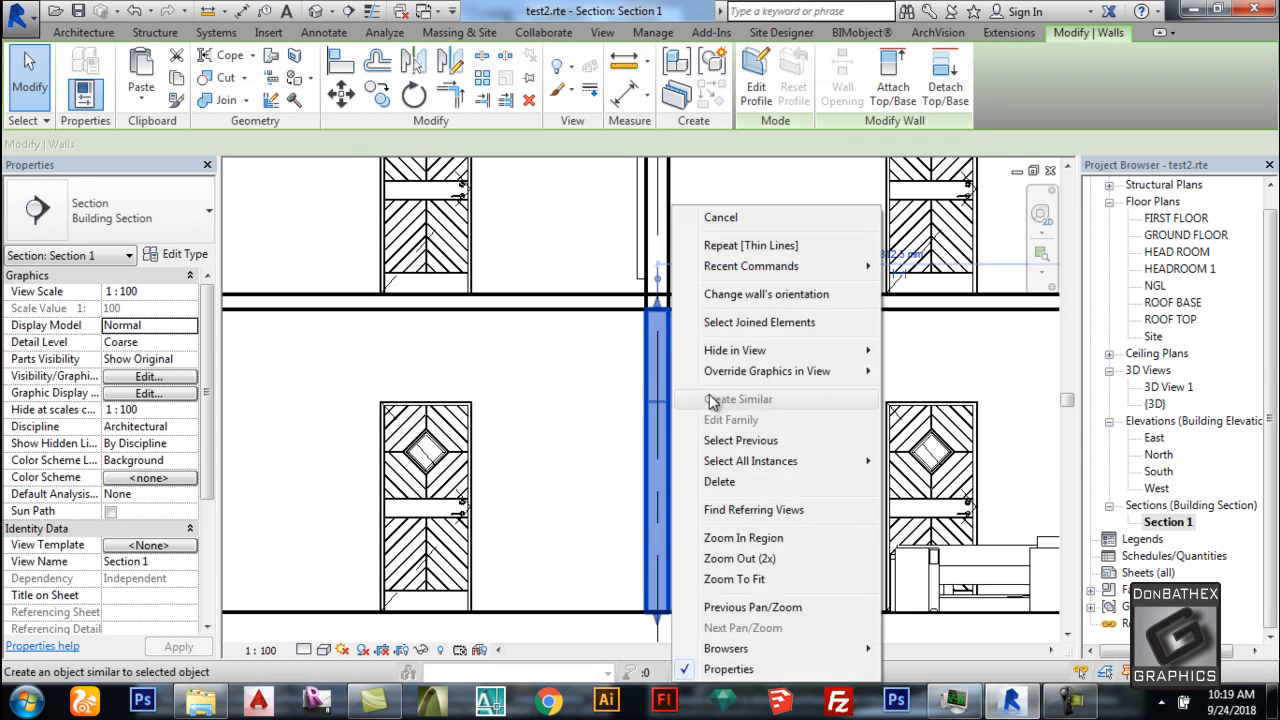
mouse_move(812, 382)
left_click(942, 395)
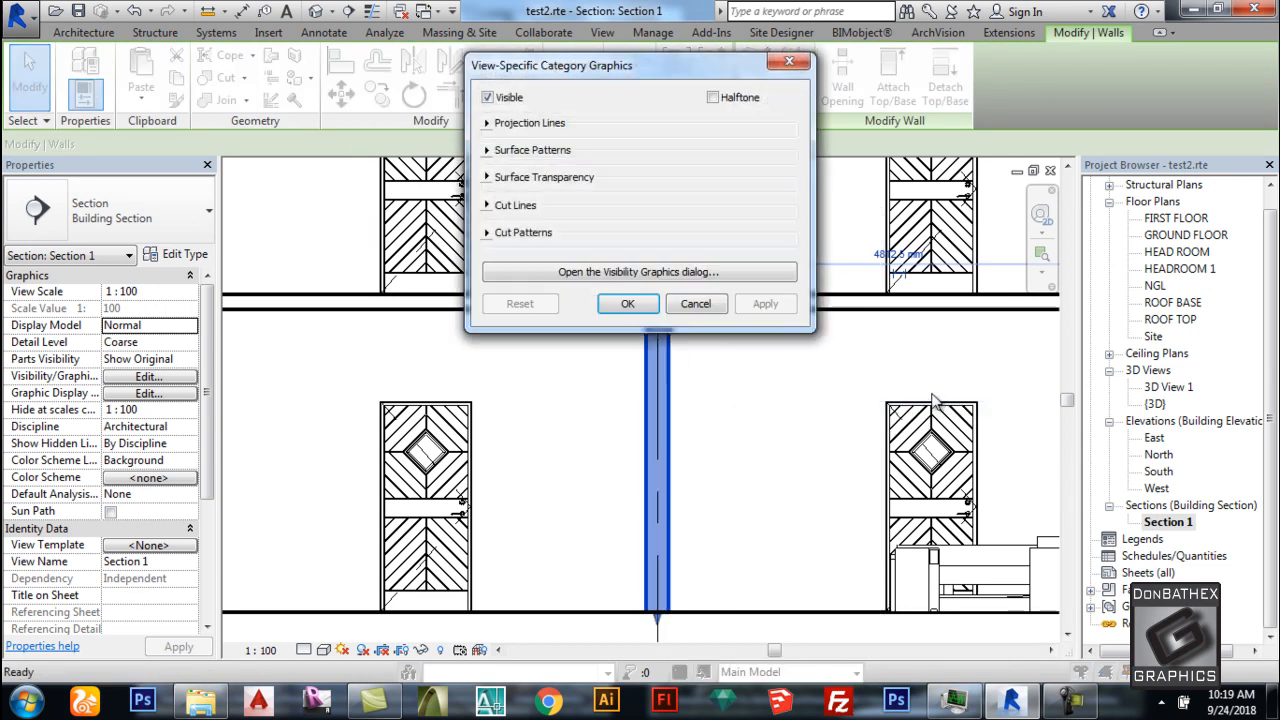
left_click(620, 272)
scroll(1205, 300, "down", 2)
left_click_drag(1243, 226, 1247, 433)
left_click(1017, 403)
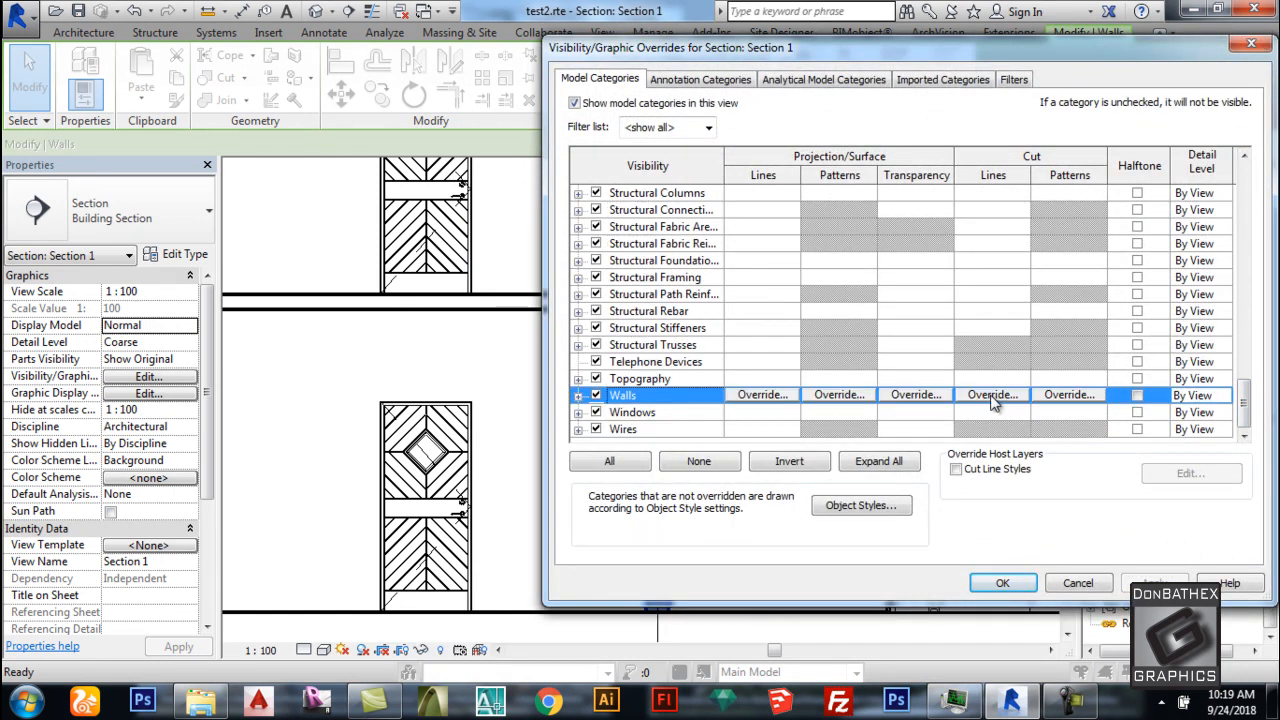
left_click(1012, 396)
left_click(912, 289)
left_click(900, 366)
left_click(948, 316)
left_click_drag(1117, 270, 1120, 355)
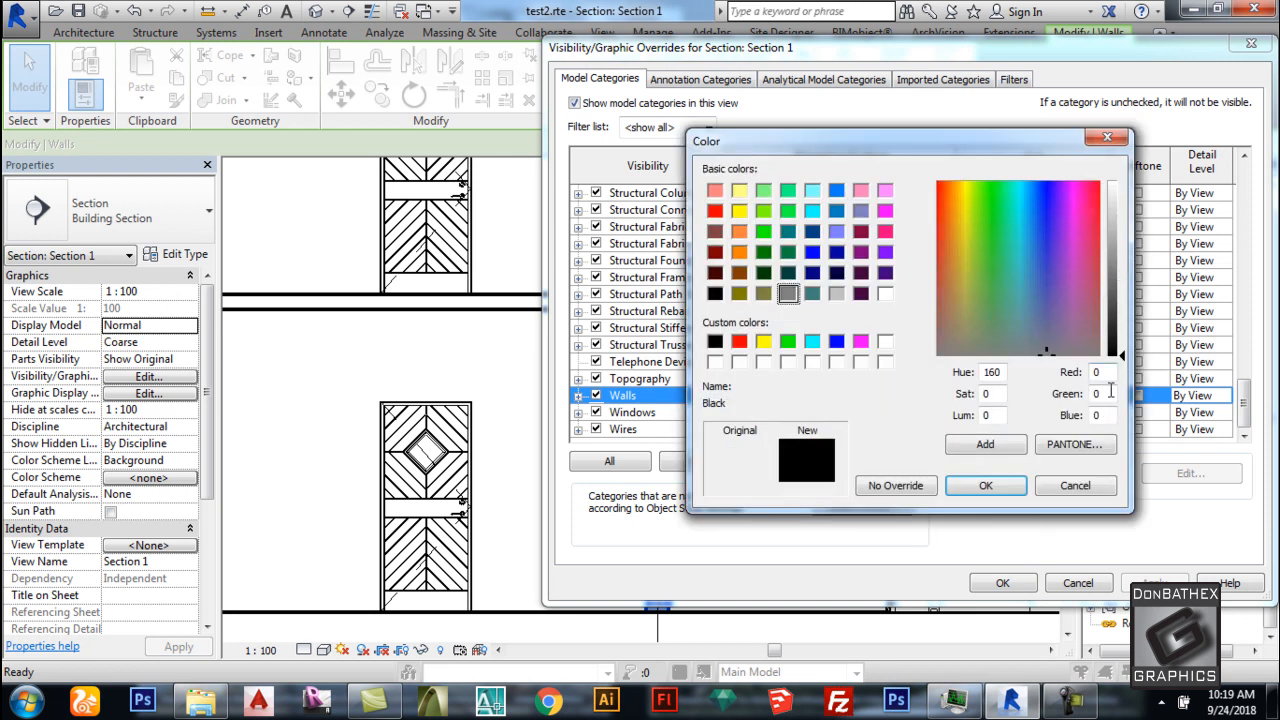
left_click(998, 484)
left_click(962, 392)
Give the Walls category a Brickwork cut pattern in grey RGB 128-128-128 and apply the overrides to Section 1.
left_click(1045, 396)
left_click(950, 316)
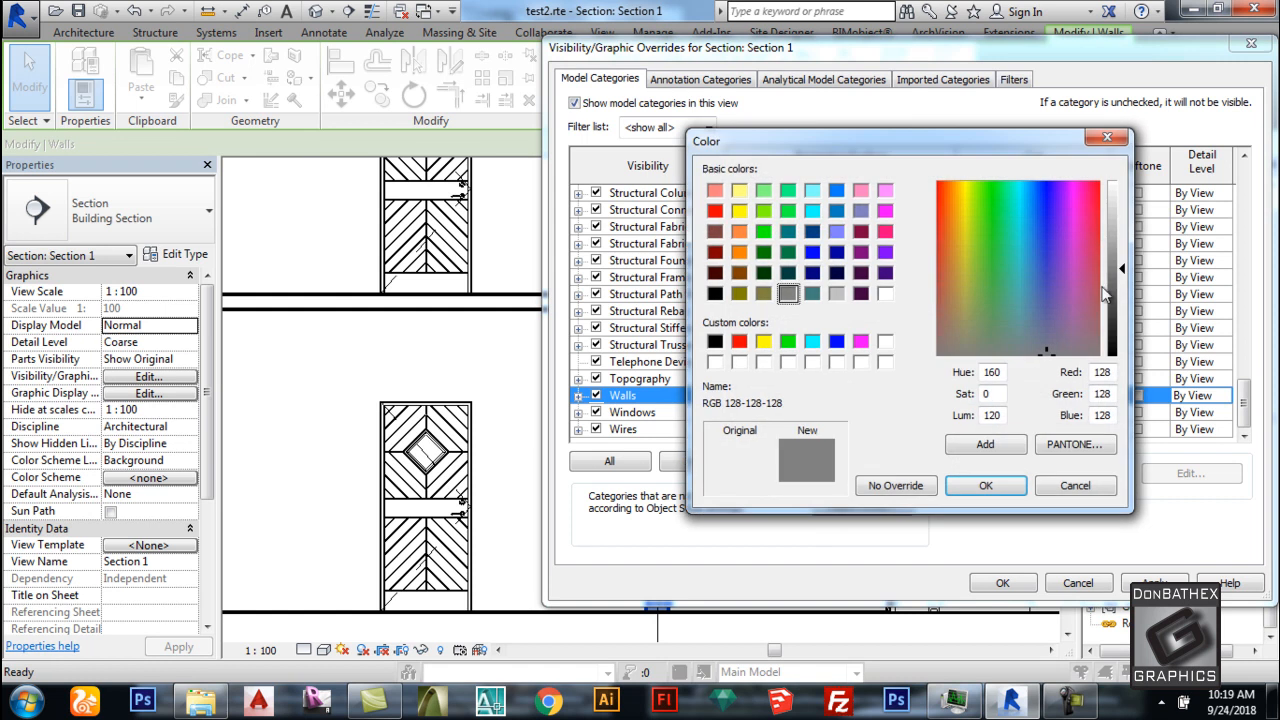
left_click(986, 486)
left_click(994, 348)
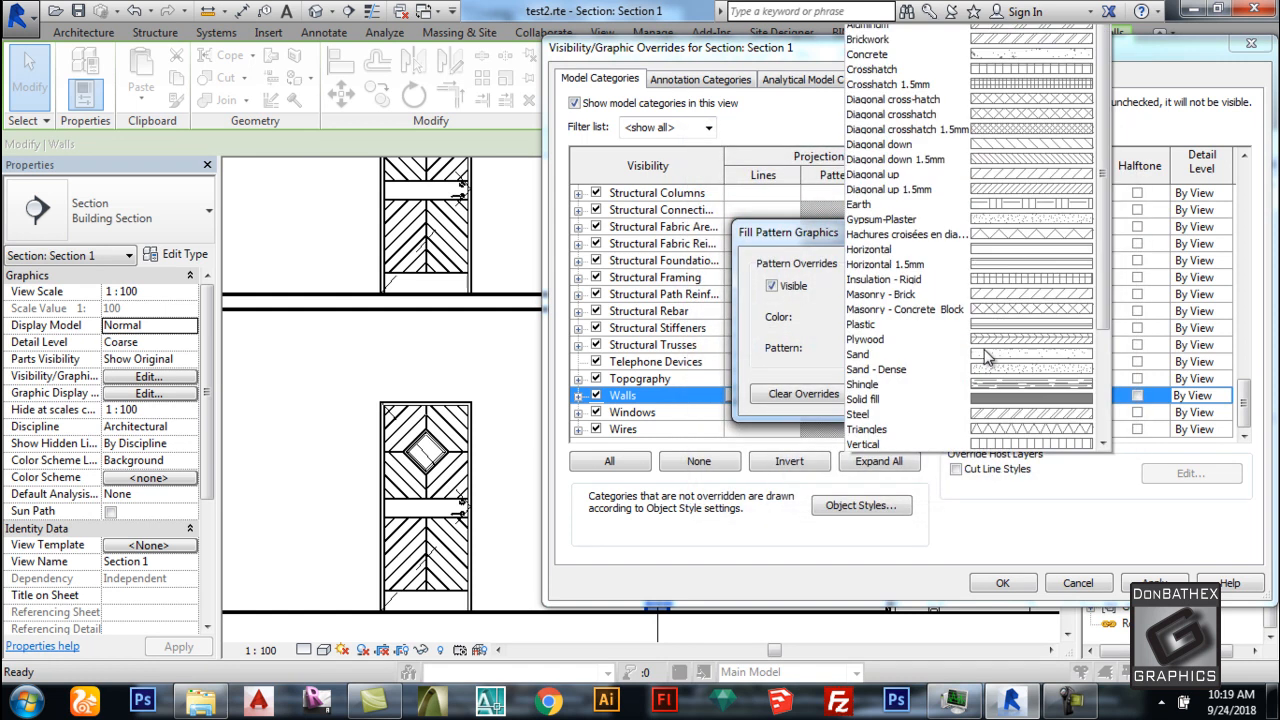
left_click(1012, 54)
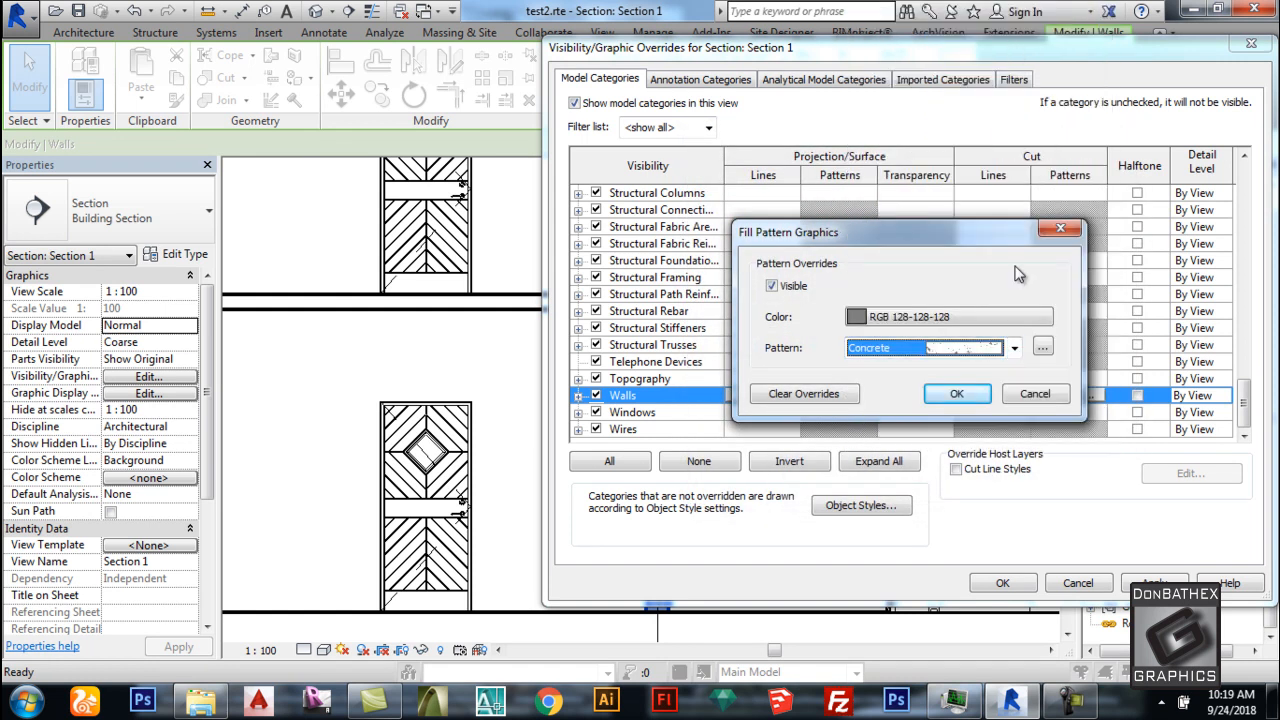
left_click(986, 363)
left_click(994, 22)
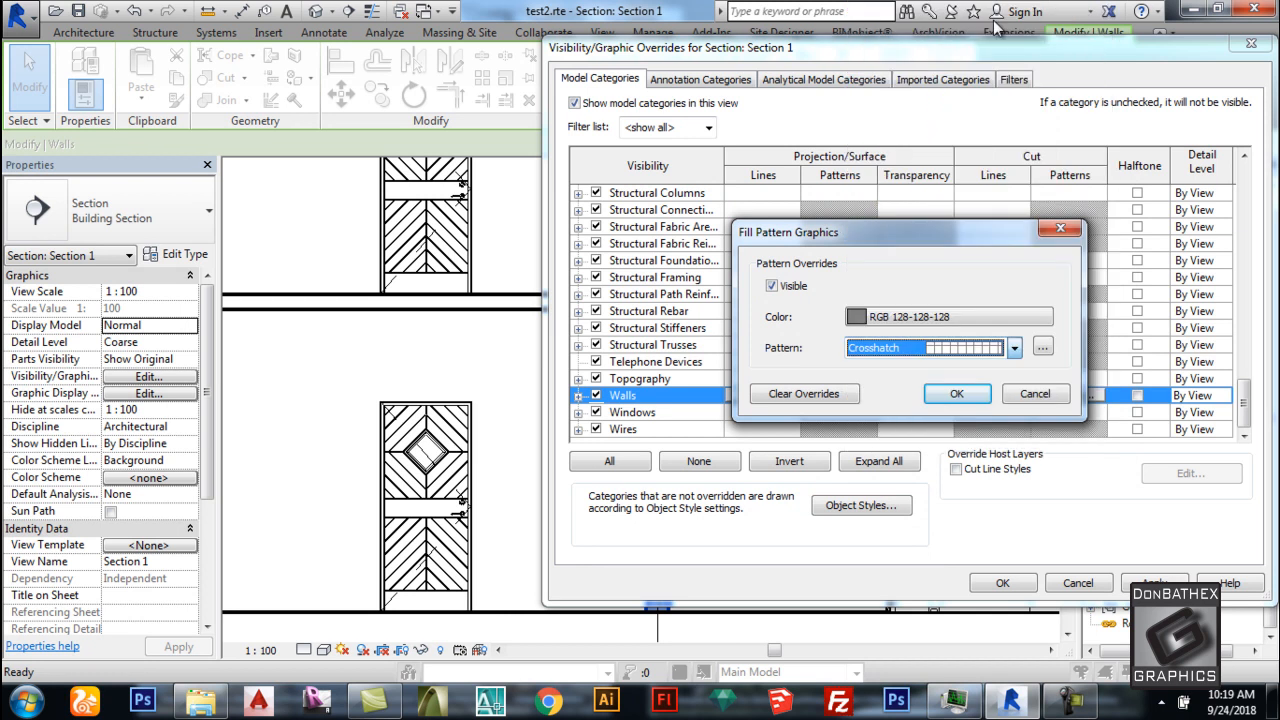
left_click(1003, 352)
scroll(998, 60, "up", 2)
left_click(996, 30)
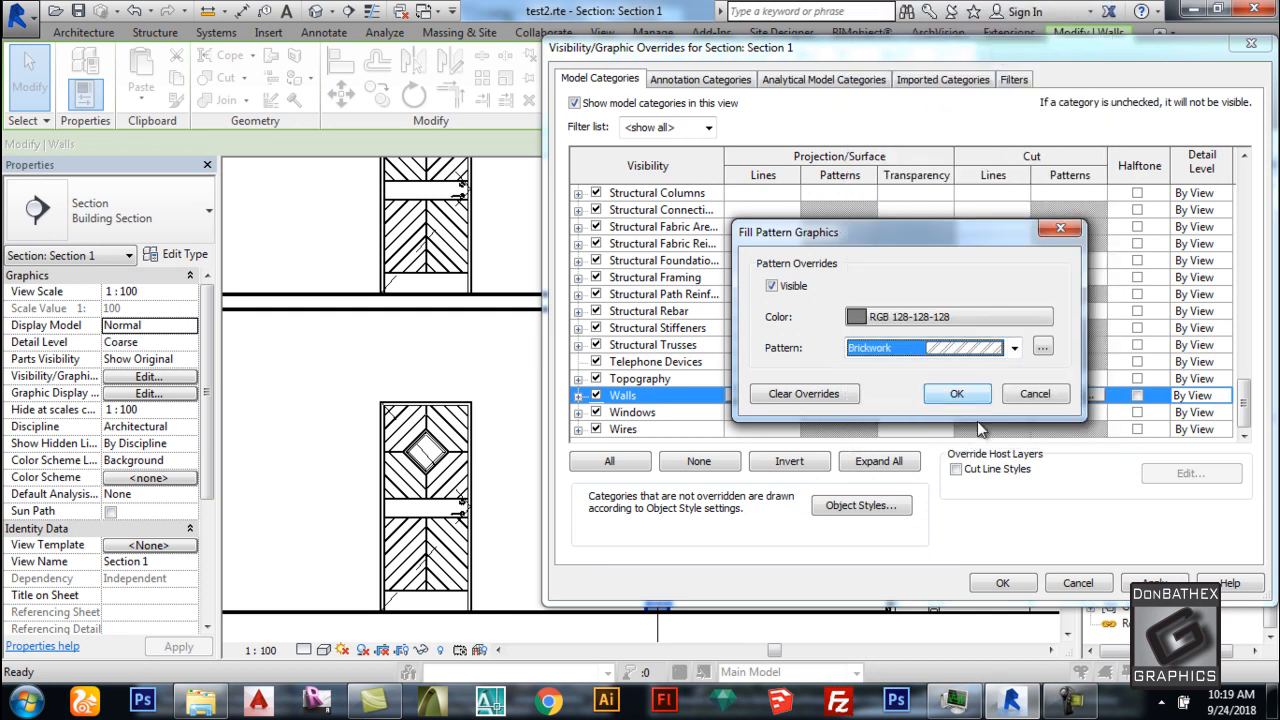
left_click(956, 393)
left_click(1003, 583)
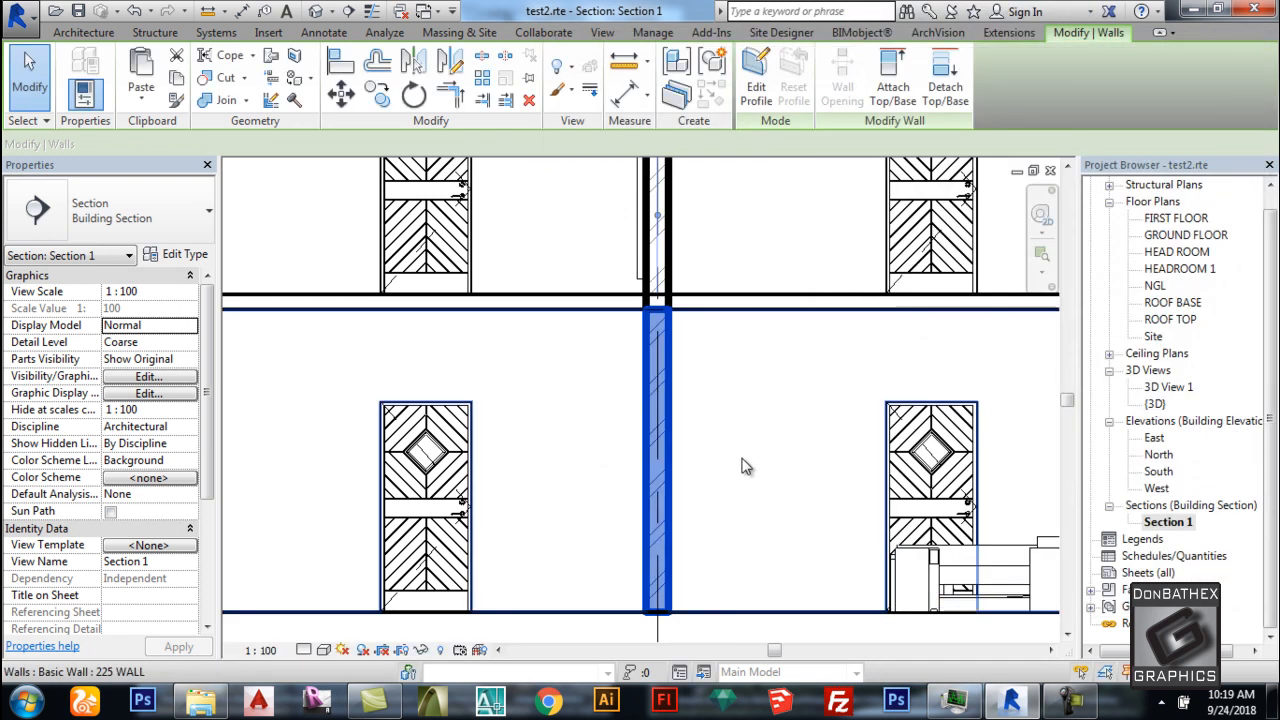
left_click(760, 476)
Override the cut lines of the Floors category in Section 1 with line weight 6 and black colour.
right_click(716, 298)
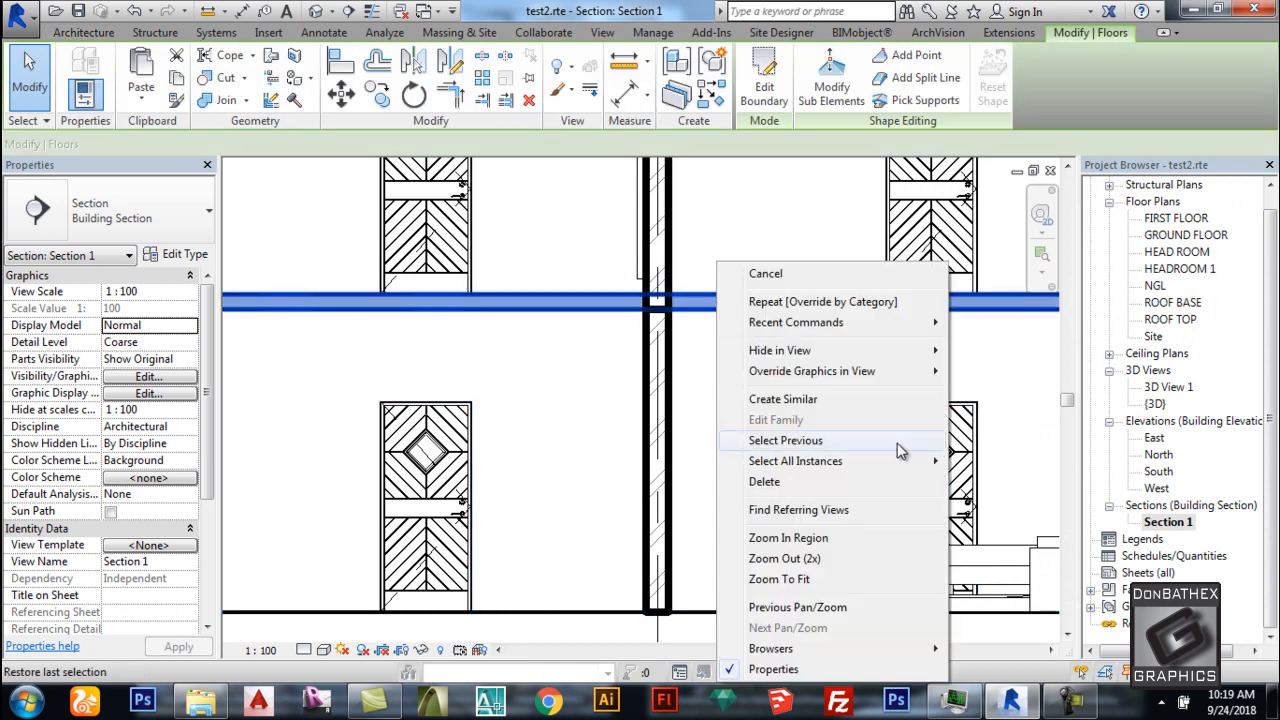
mouse_move(885, 374)
left_click(1008, 392)
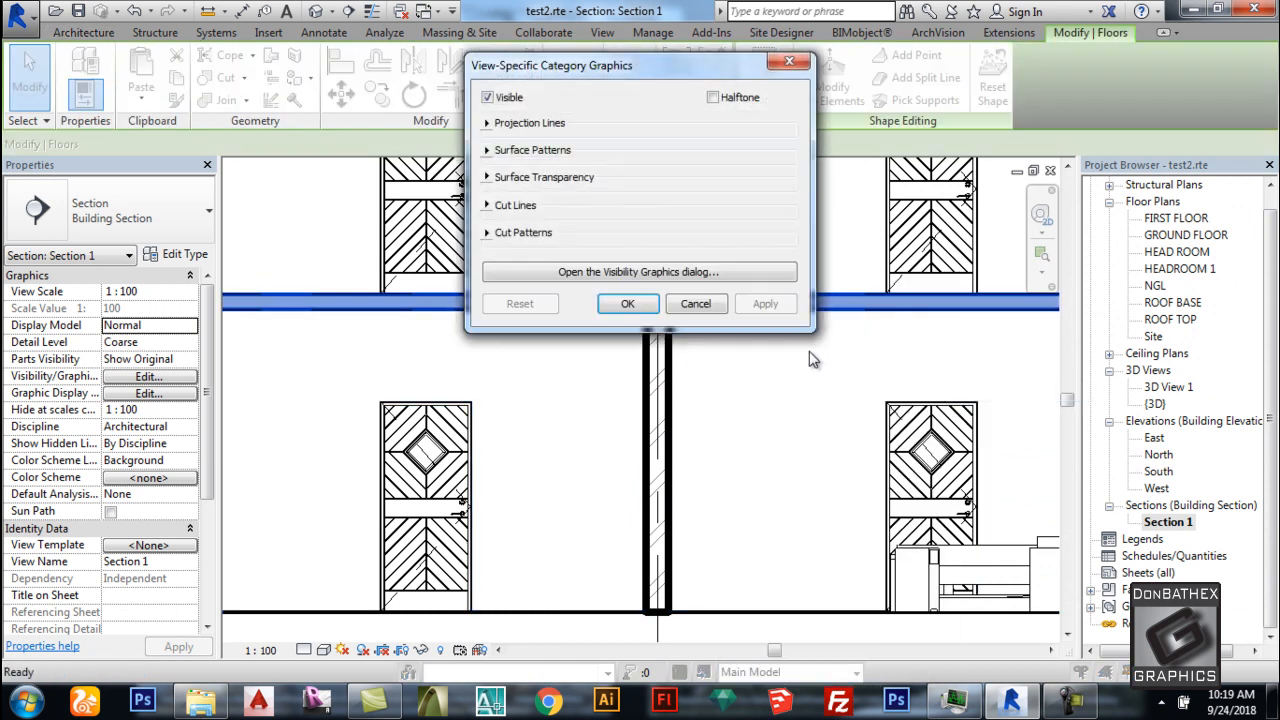
left_click(617, 273)
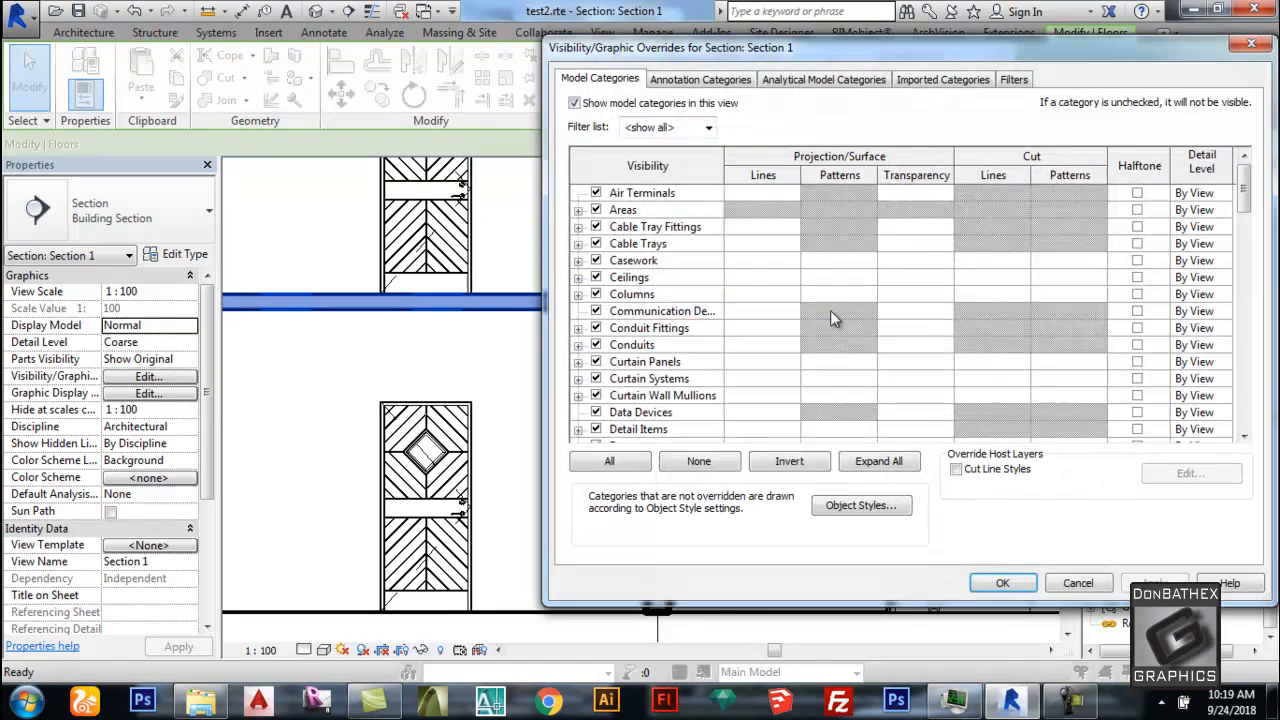
left_click_drag(1243, 195, 1243, 288)
scroll(1243, 288, "up", 1)
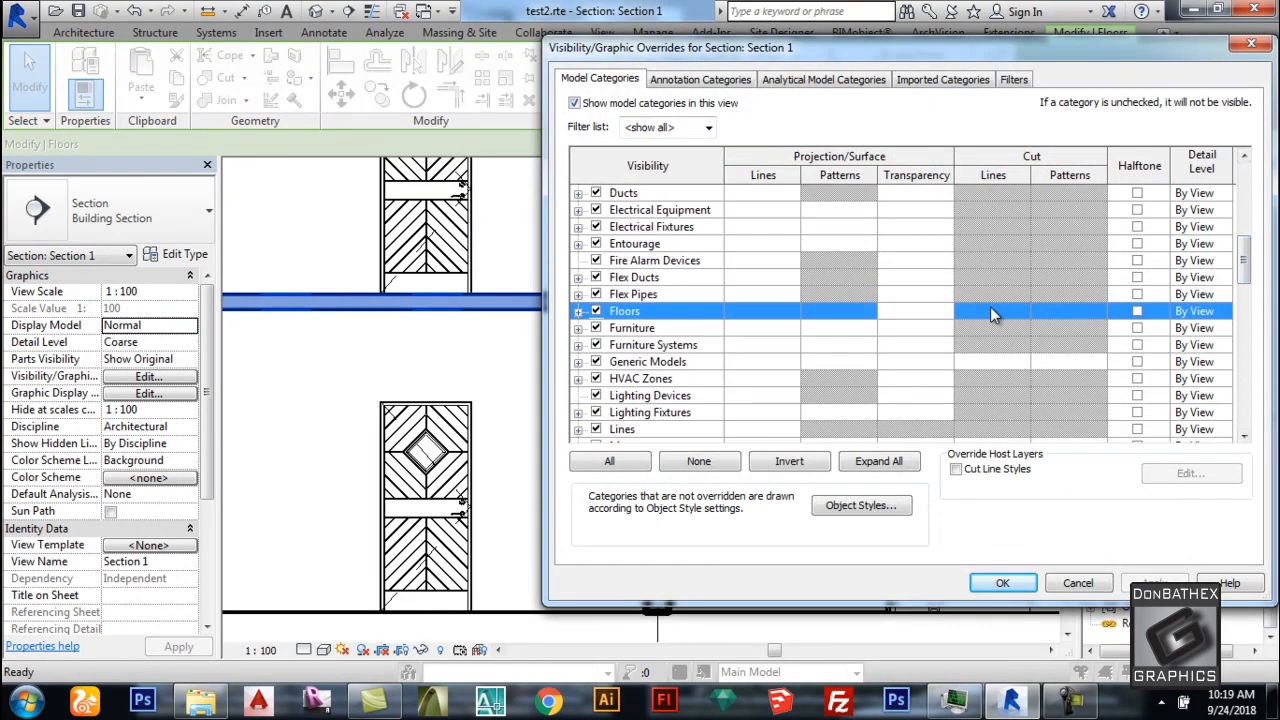
left_click(980, 309)
left_click(979, 310)
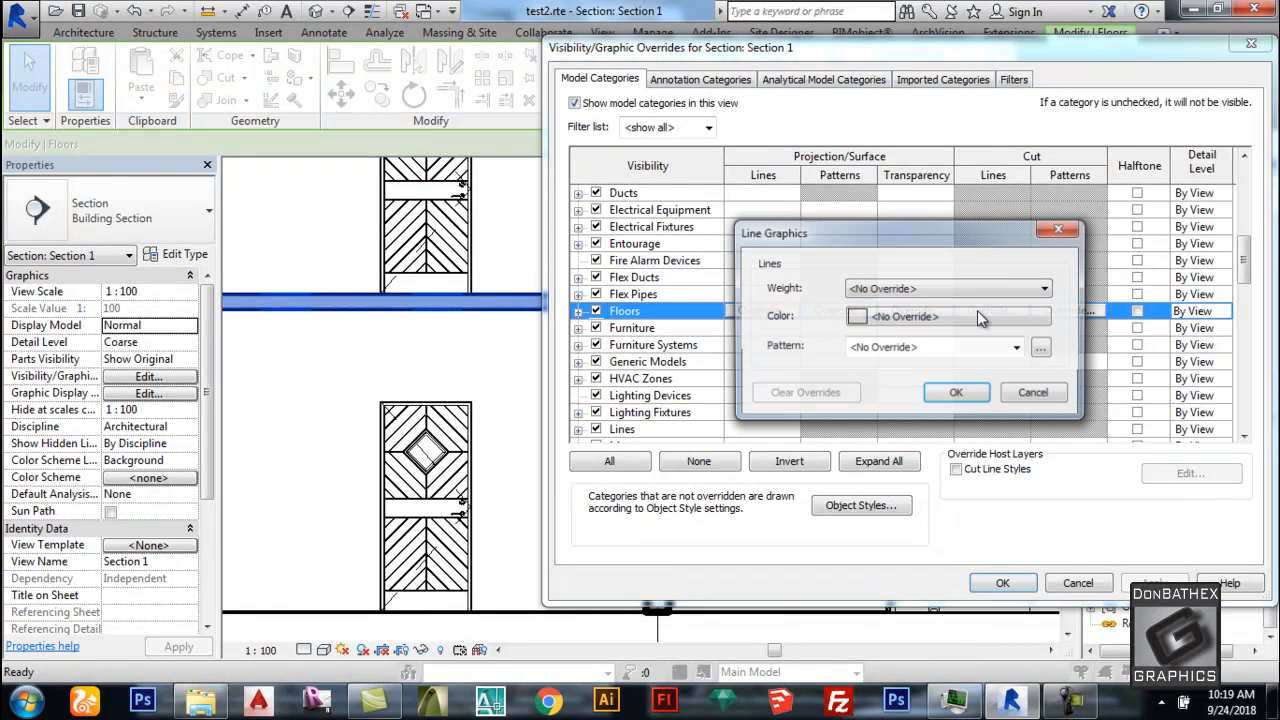
left_click(905, 290)
left_click(885, 355)
left_click(881, 318)
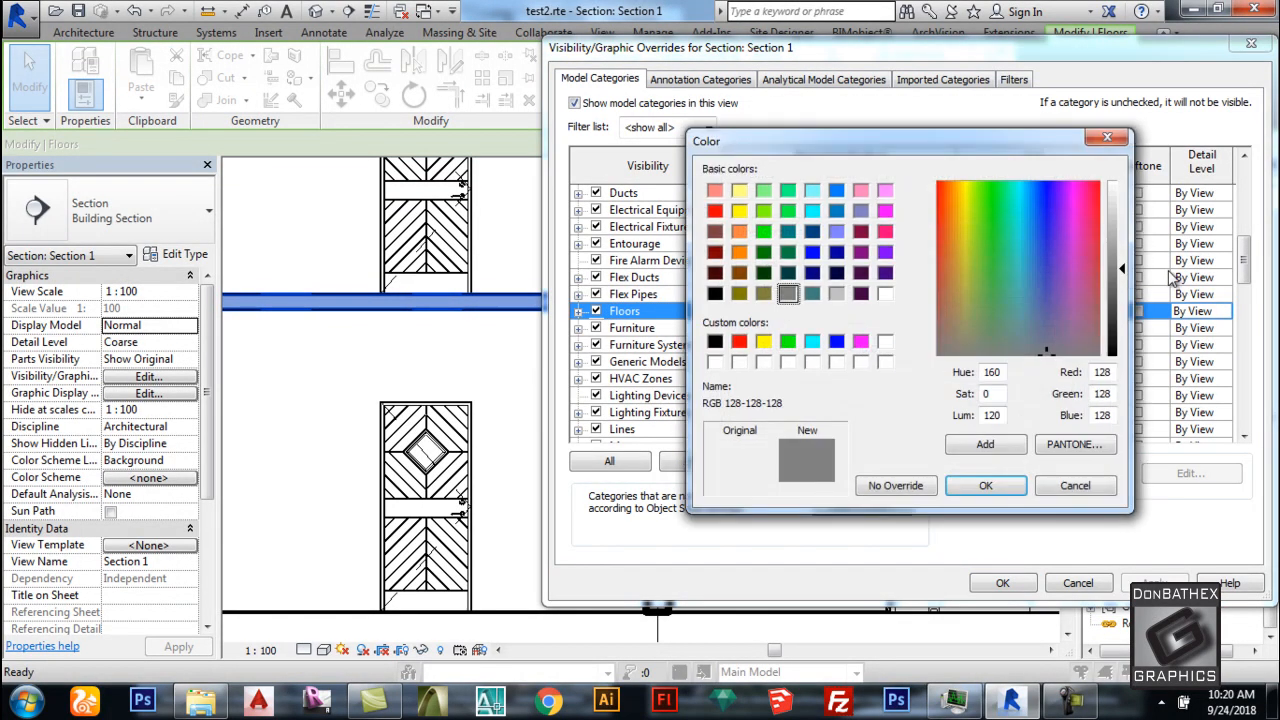
left_click_drag(1124, 272, 1120, 362)
left_click(980, 486)
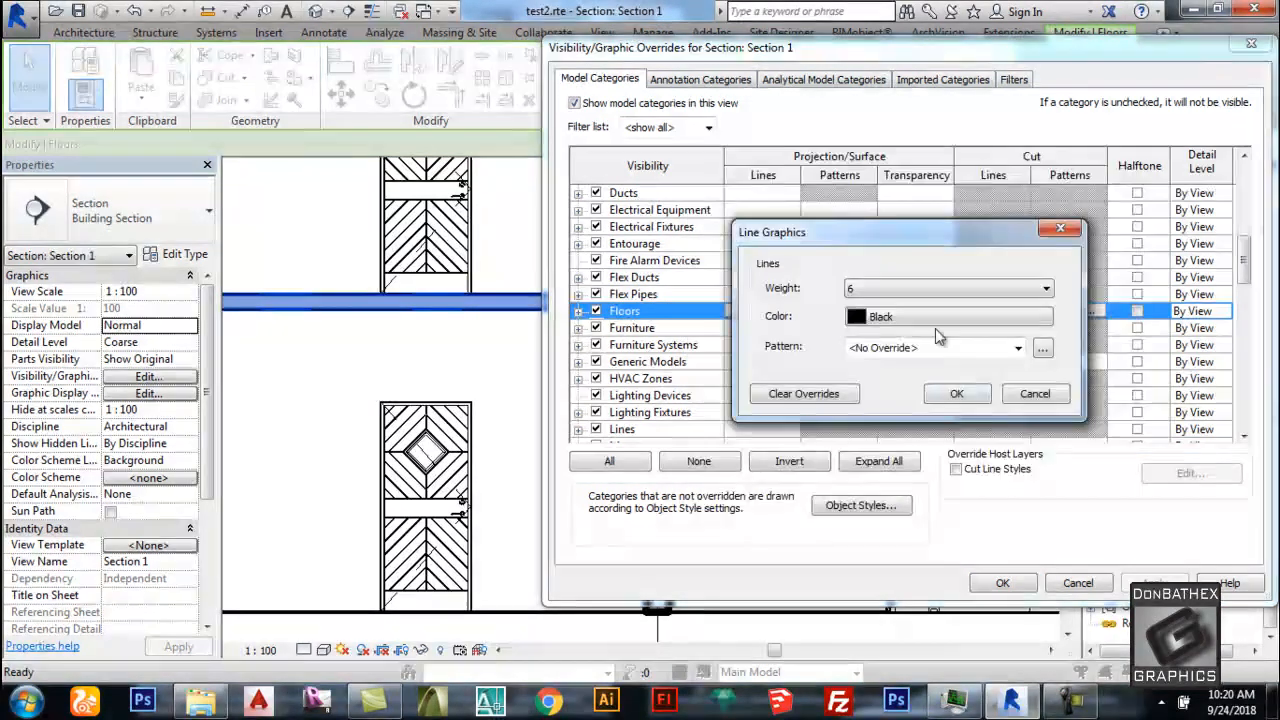
left_click(955, 394)
Give the Floors category a Concrete cut pattern in grey RGB 128-128-128 and apply the overrides to the section.
left_click(1040, 311)
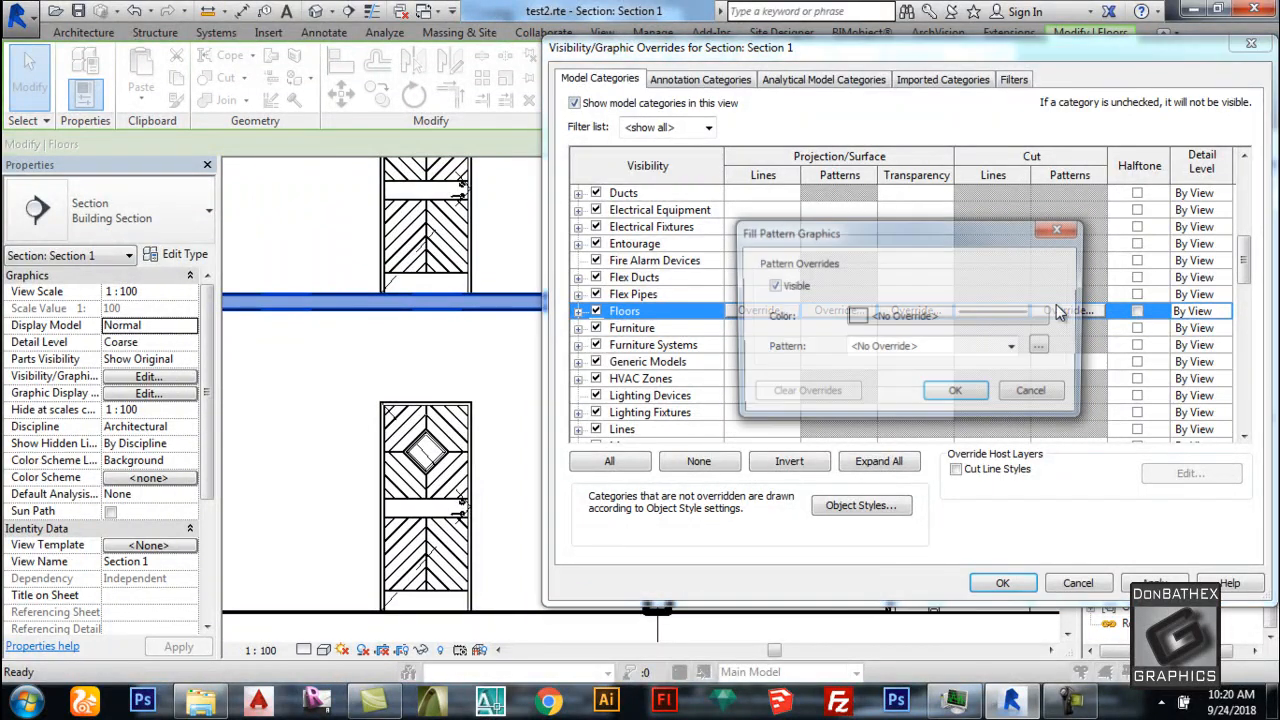
left_click(946, 330)
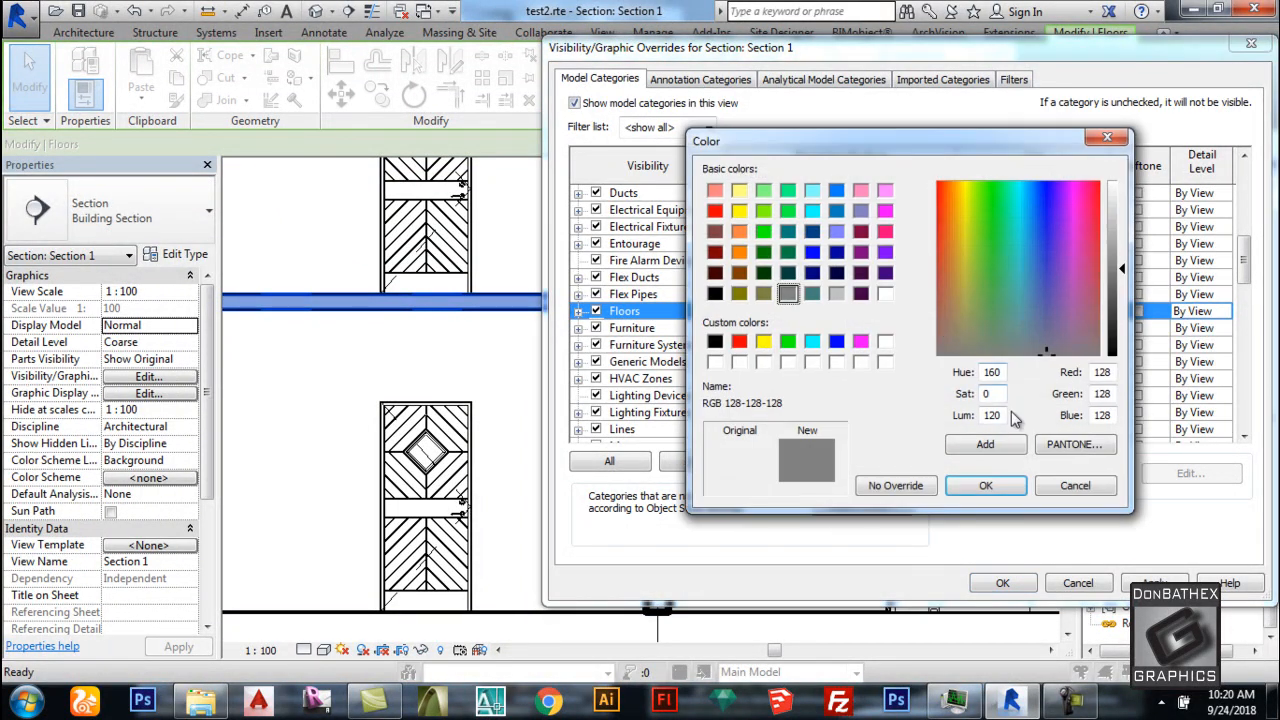
left_click(1005, 487)
left_click(978, 350)
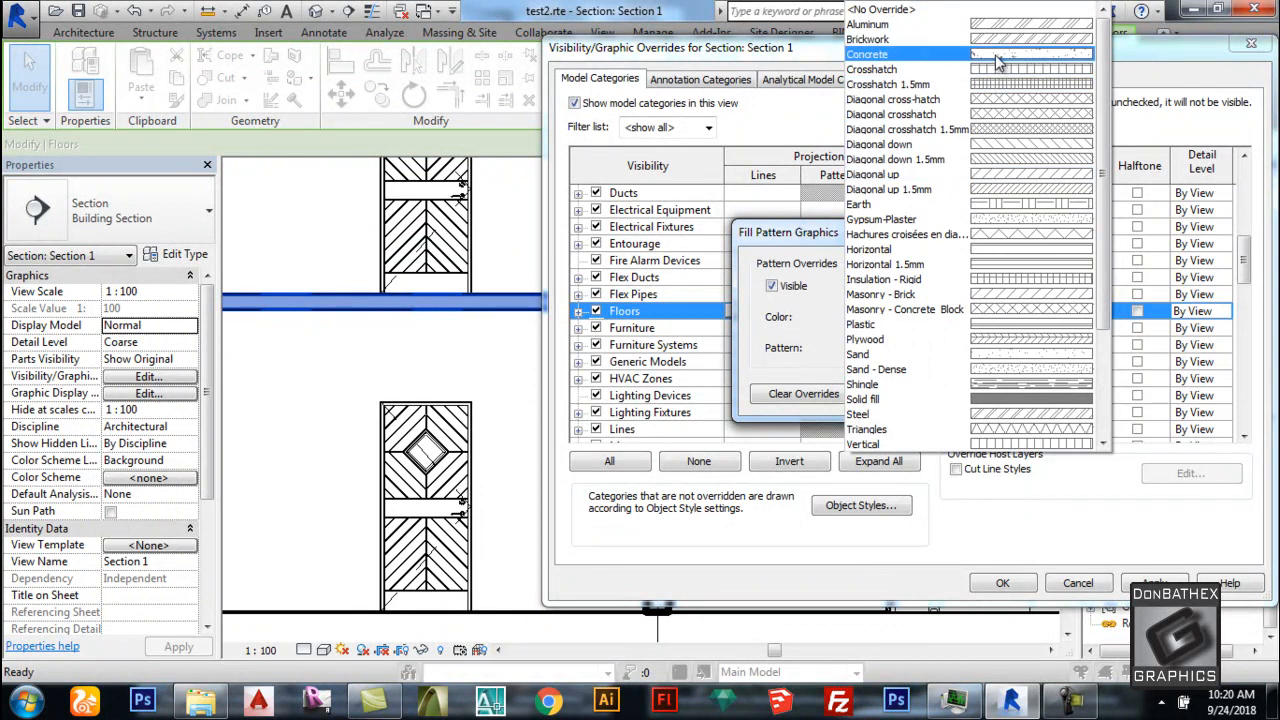
left_click(997, 56)
left_click(957, 394)
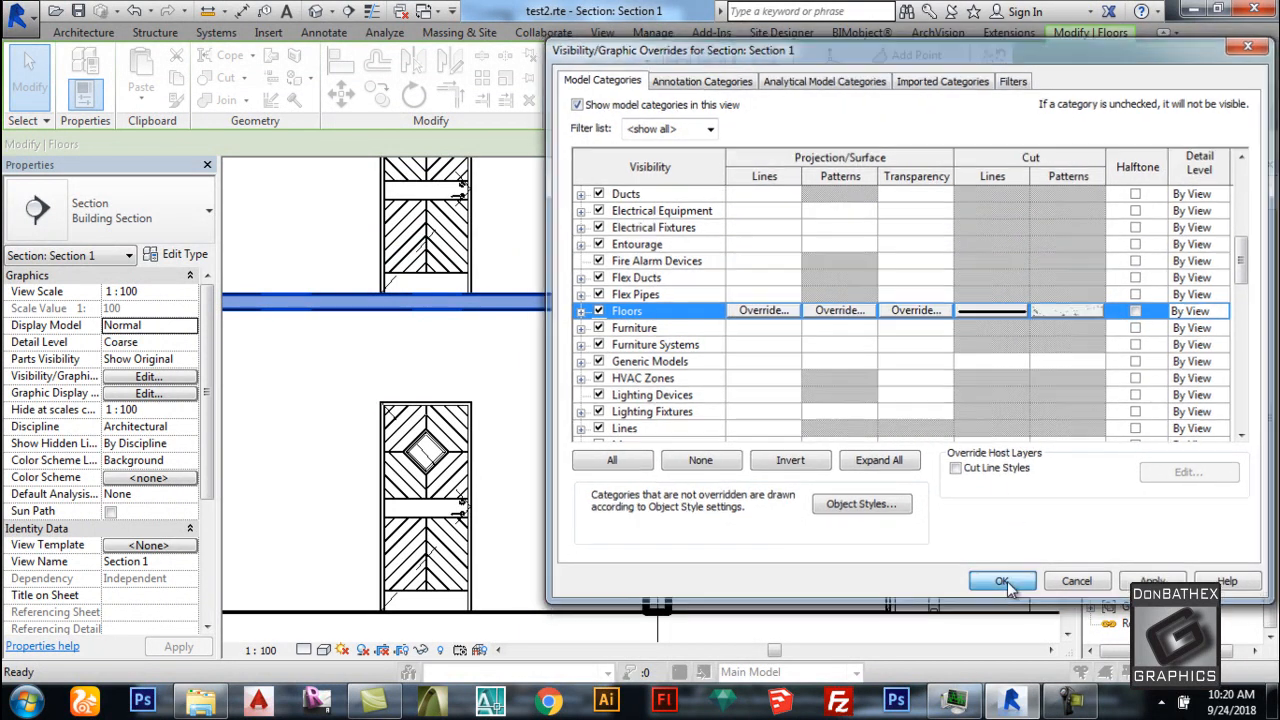
left_click(1004, 583)
left_click(829, 414)
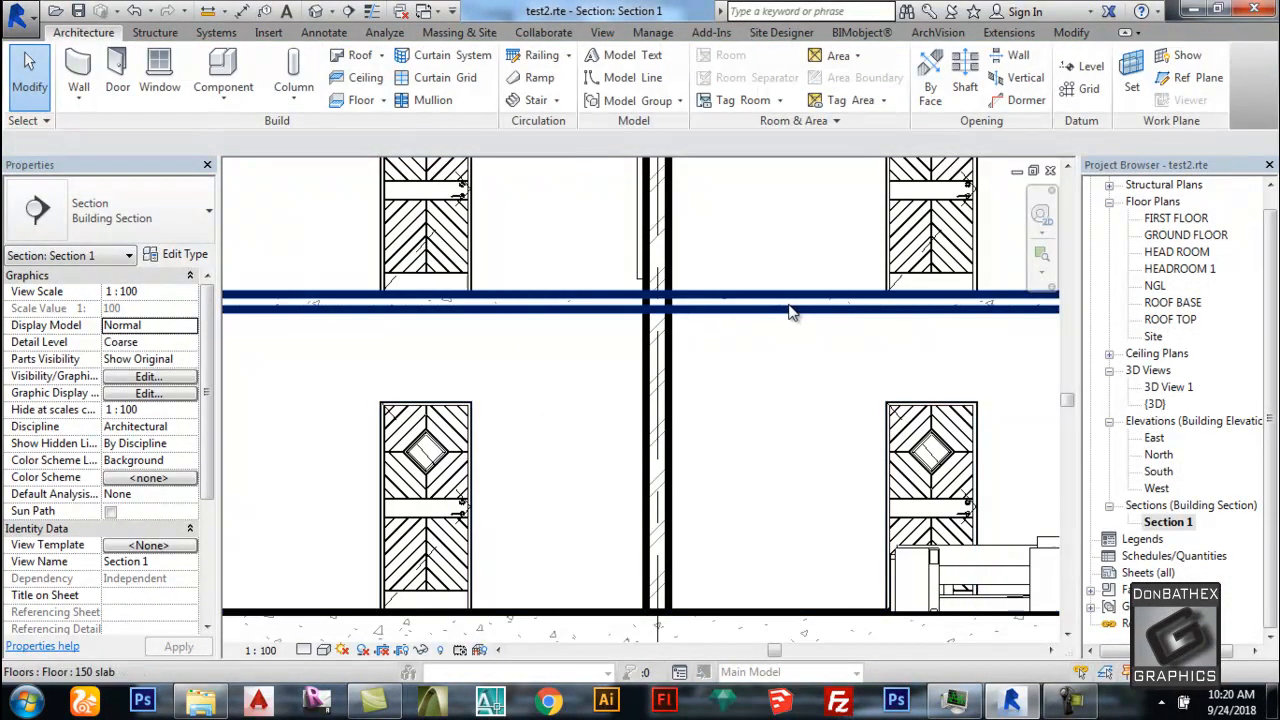
Set the Section 1 view's detail level to Fine and check the cut walls and slabs.
scroll(781, 314, "down", 5)
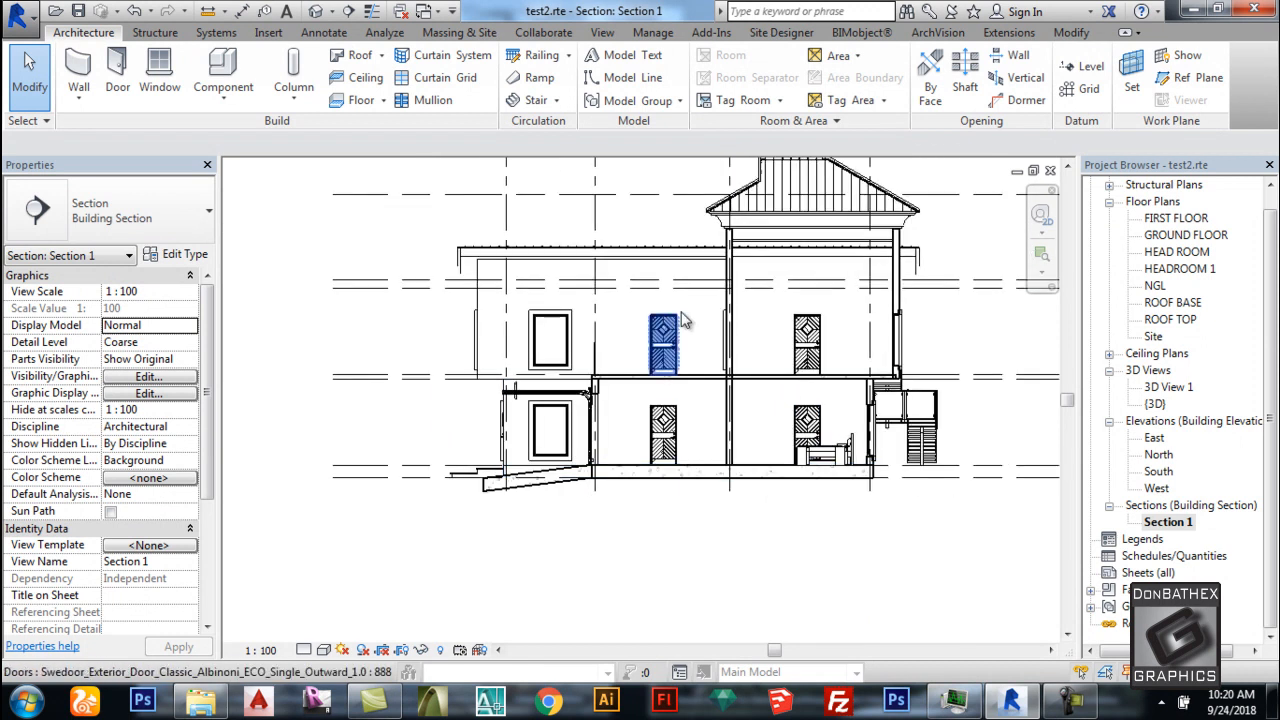
scroll(681, 320, "up", 1)
left_click(303, 650)
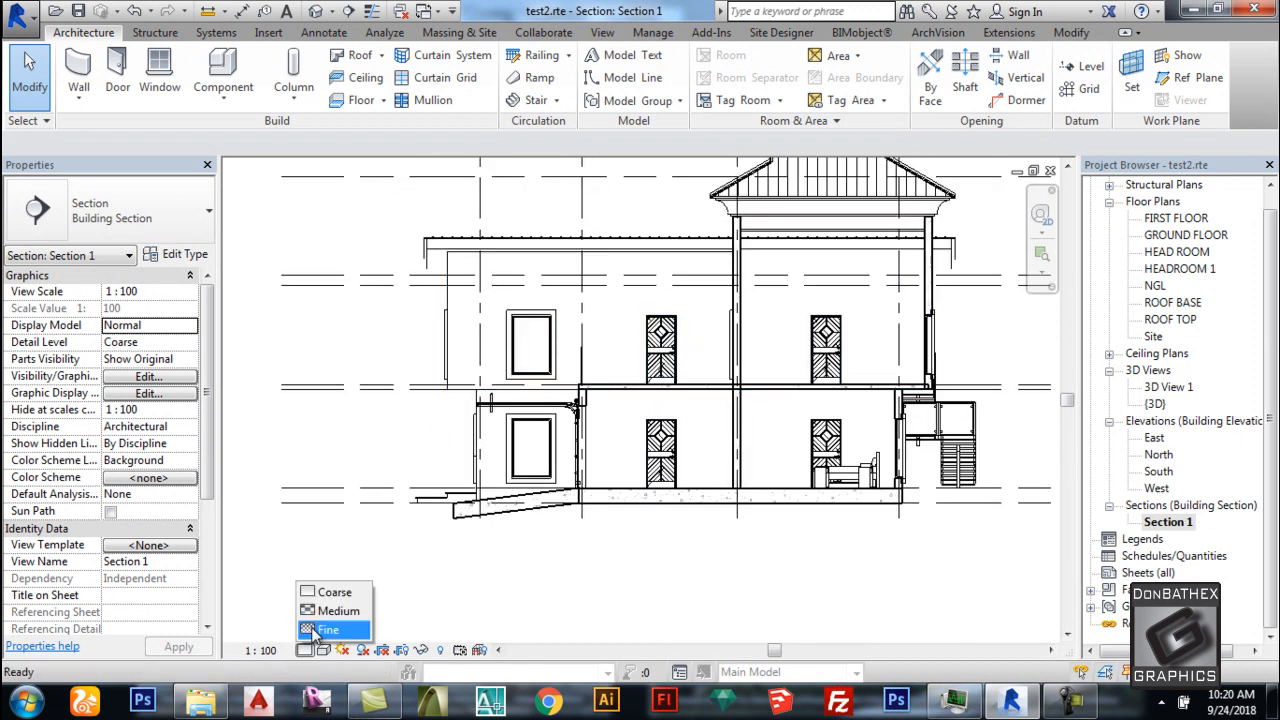
left_click(320, 634)
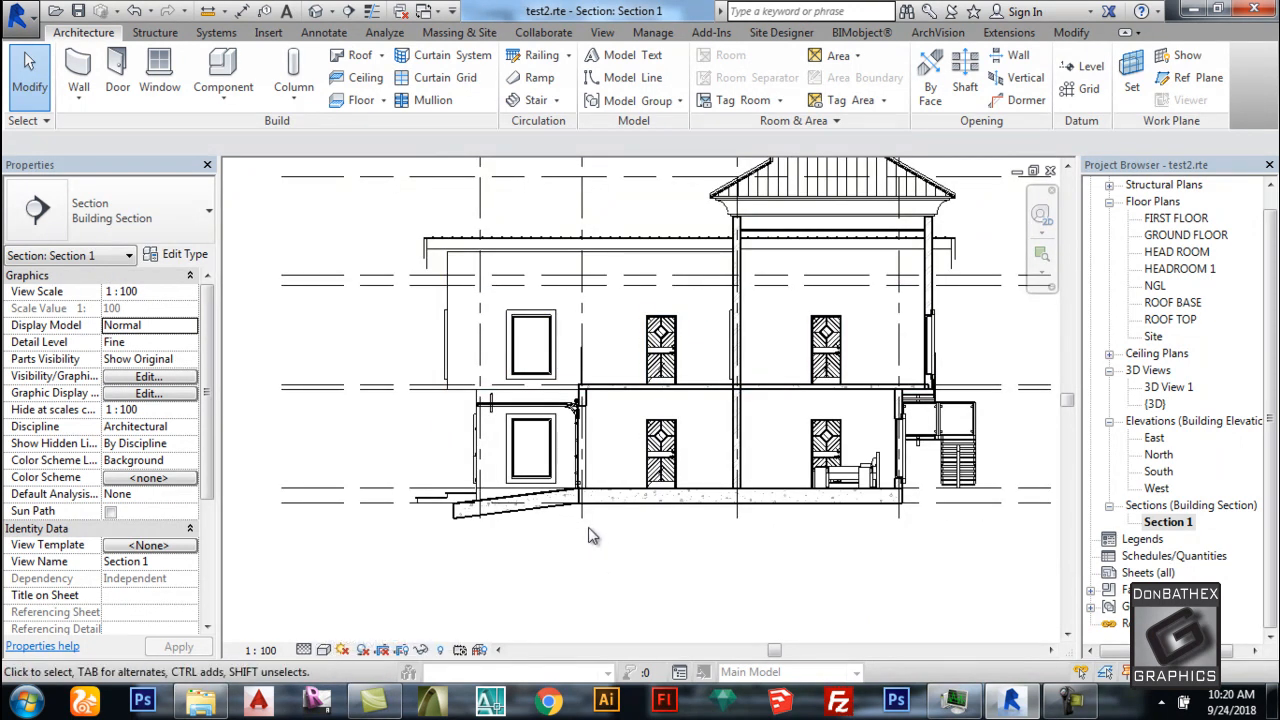
scroll(576, 530, "down", 1)
scroll(686, 374, "up", 1)
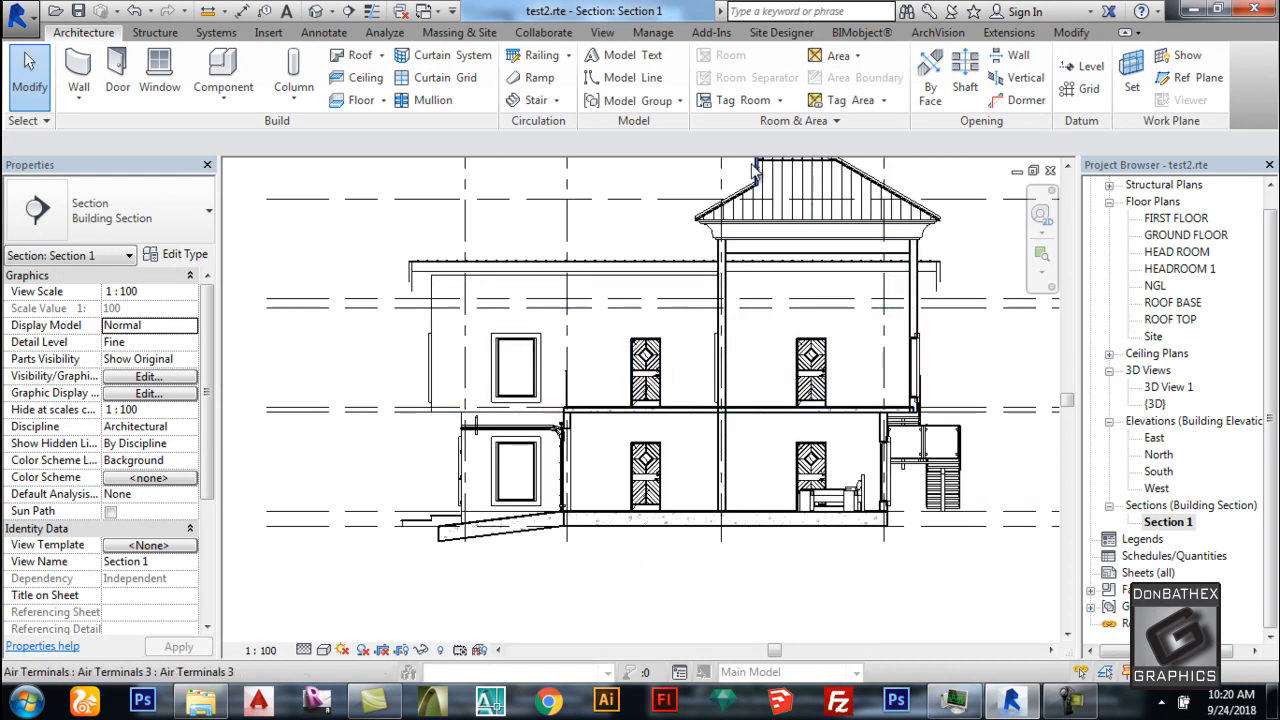
scroll(705, 470, "up", 1)
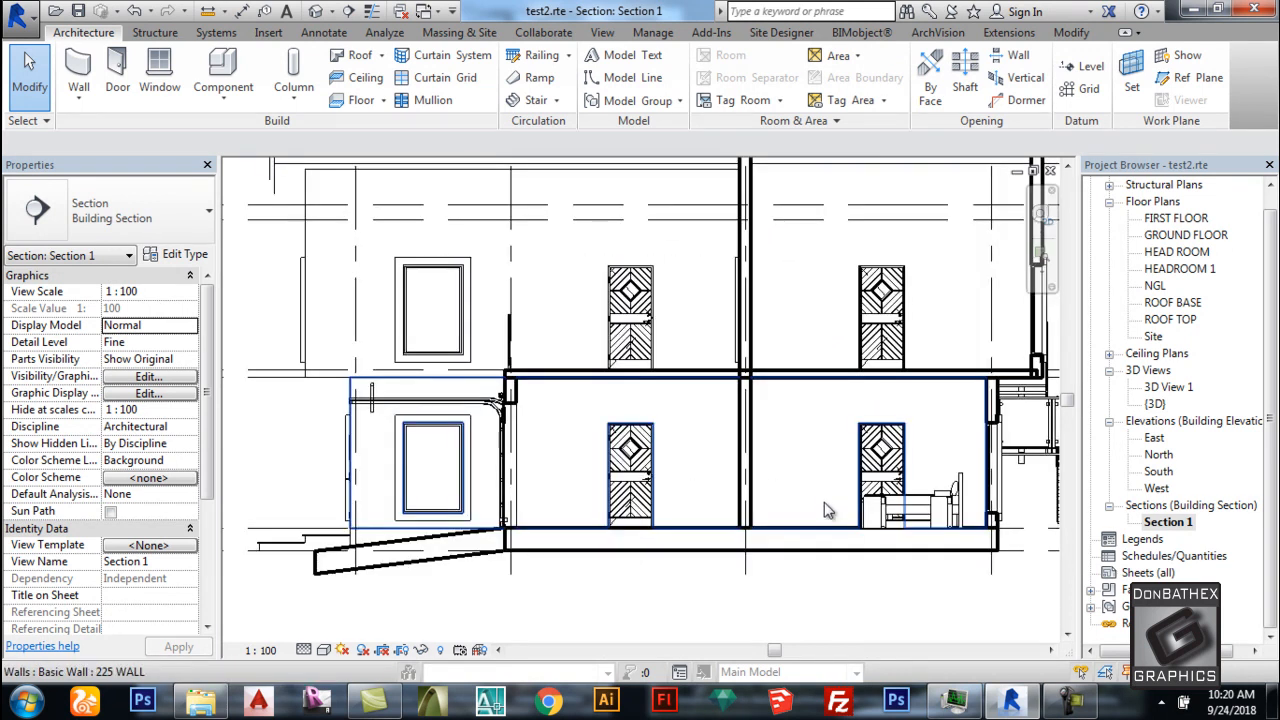
Tag all untagged rooms in the section with M_Room Tag : Room Tag, without leaders.
left_click(323, 36)
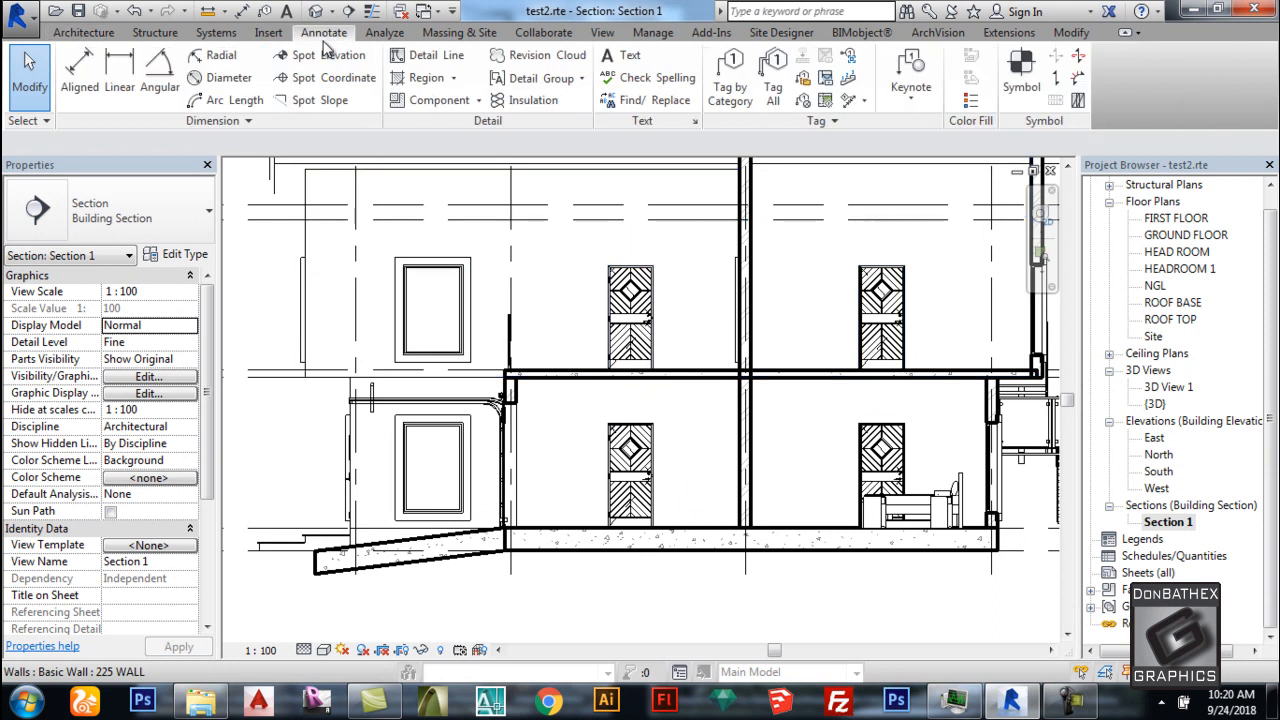
left_click(733, 100)
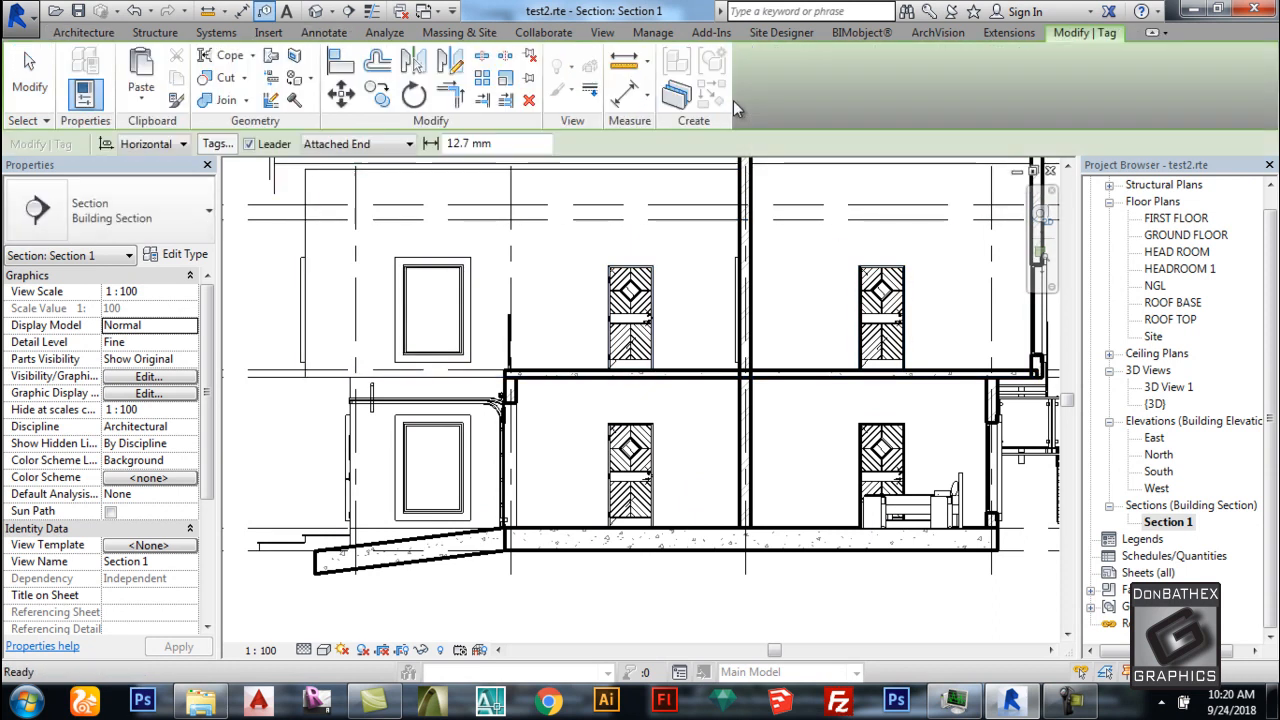
key("Escape")
left_click(774, 95)
left_click(492, 306)
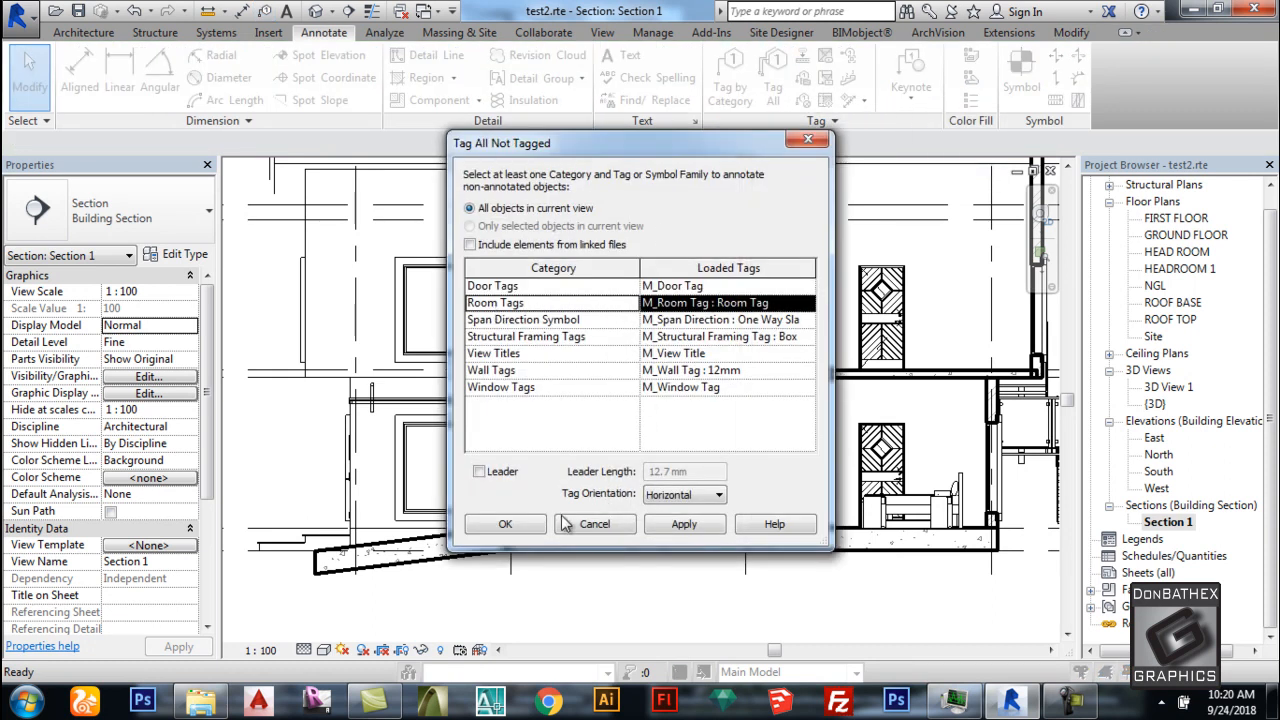
left_click(505, 524)
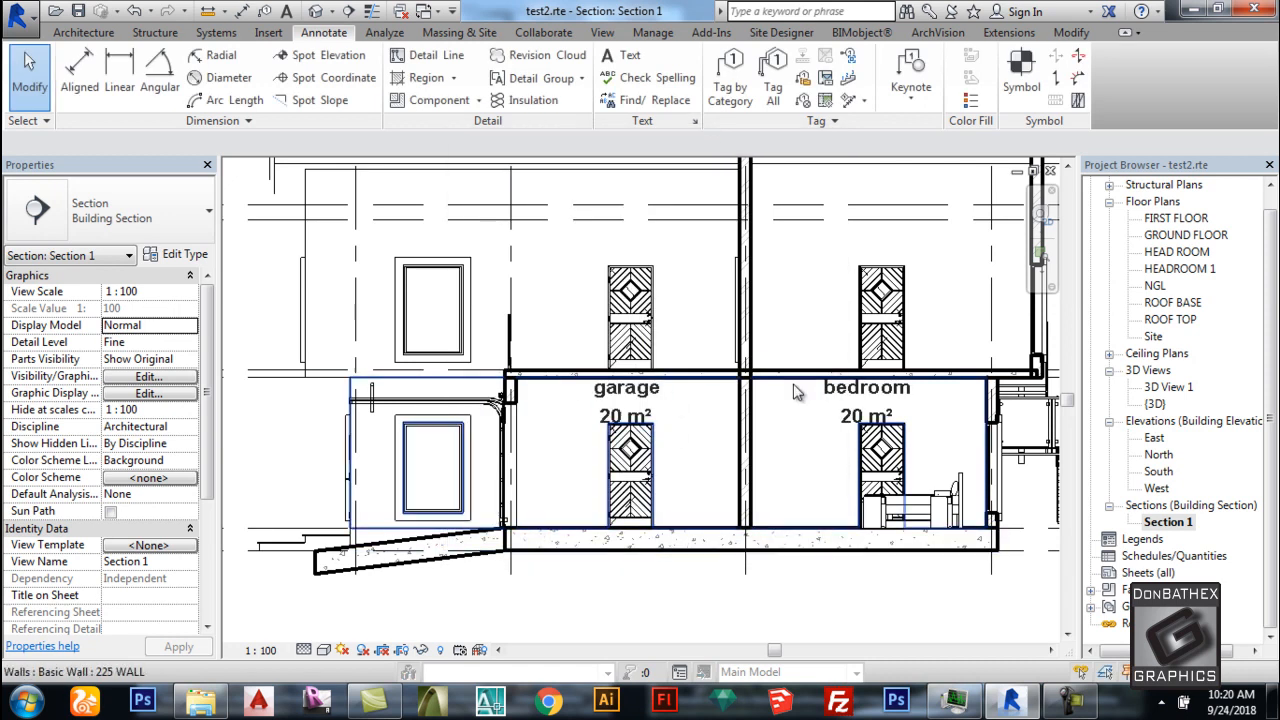
Move the garage and bedroom room tags slightly down together in the section.
left_click(842, 405)
left_click(623, 408, "ctrl")
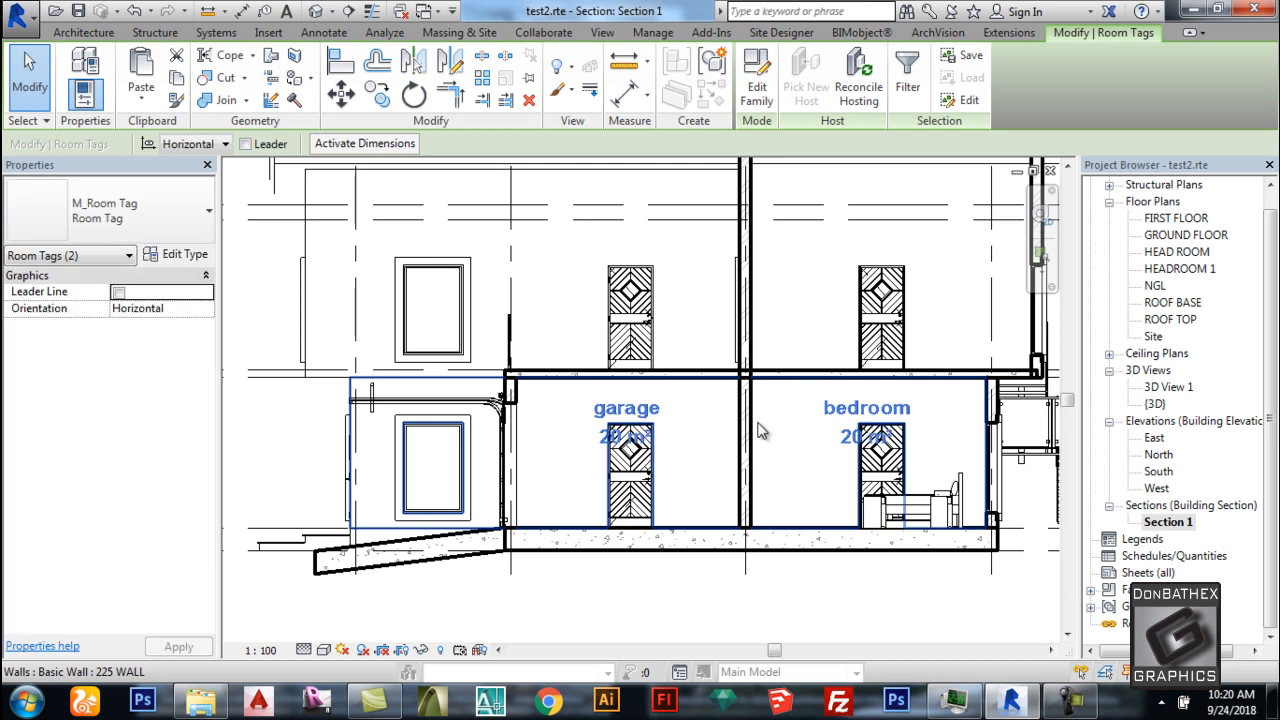
left_click(617, 573)
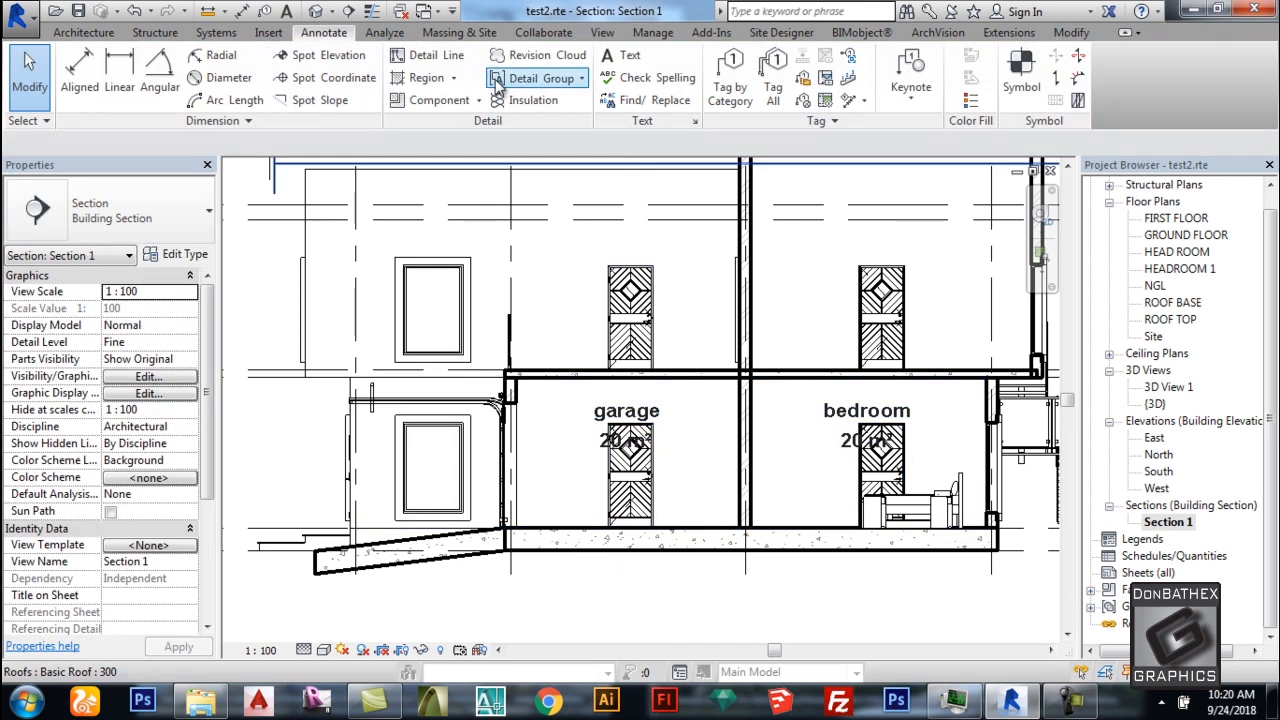
Place a color fill legend at the upper left of the section, using space type Rooms and the Name color scheme.
scroll(671, 356, "down", 1)
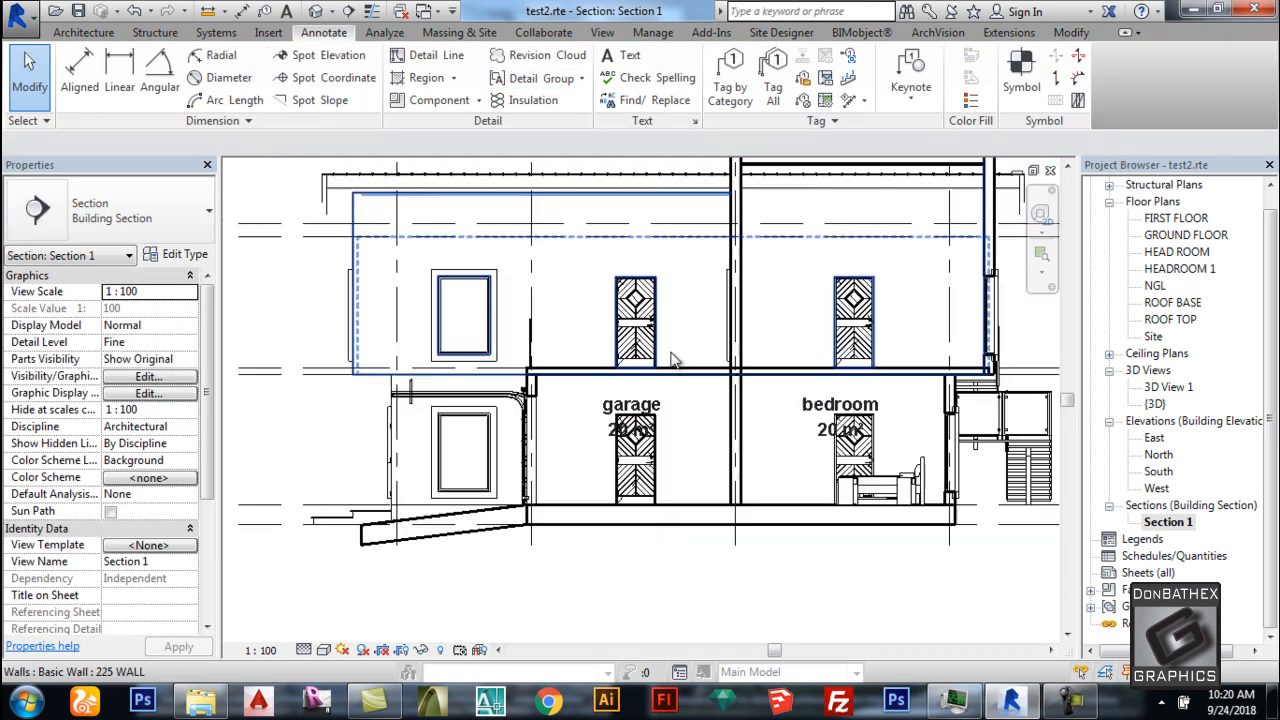
left_click(382, 35)
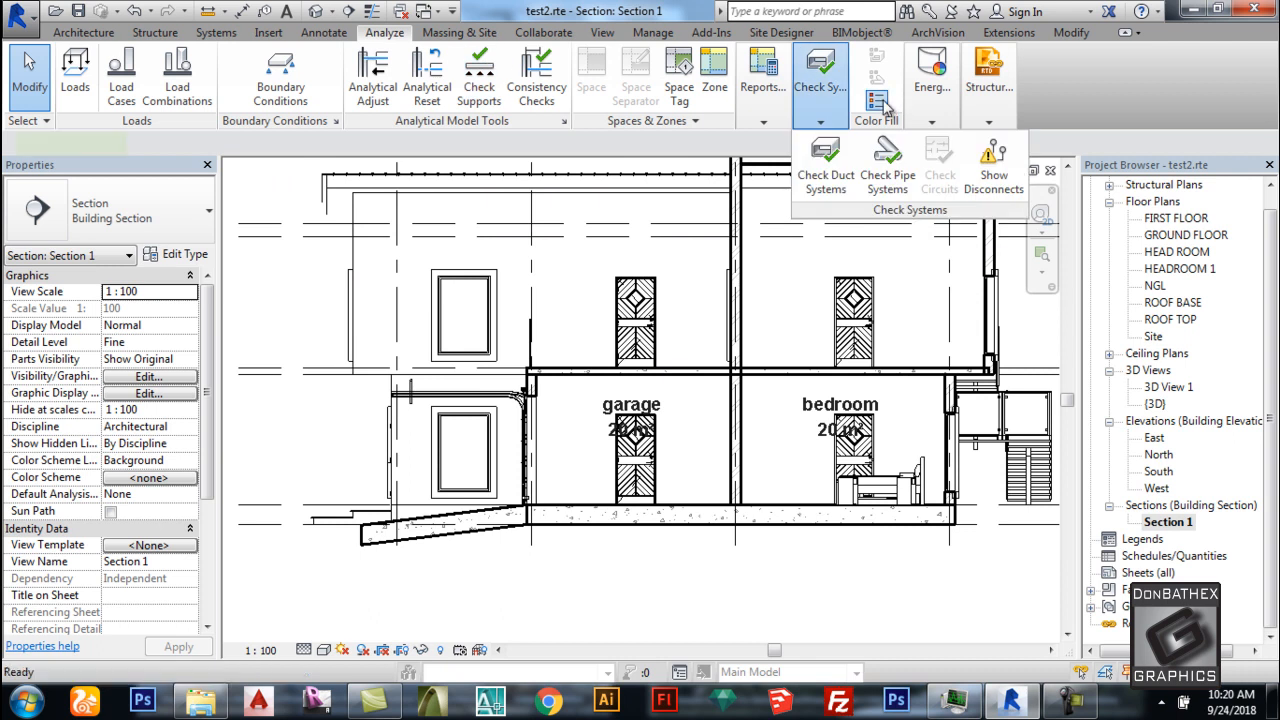
left_click(877, 102)
left_click(280, 191)
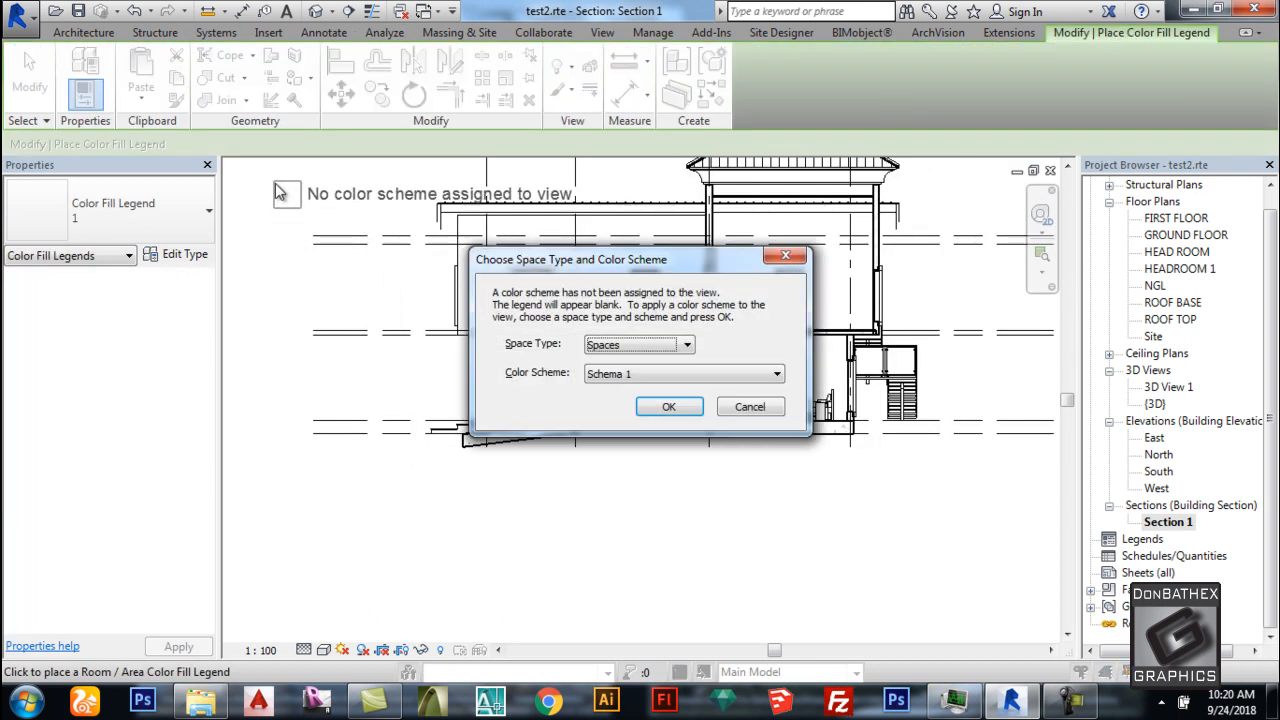
left_click(688, 345)
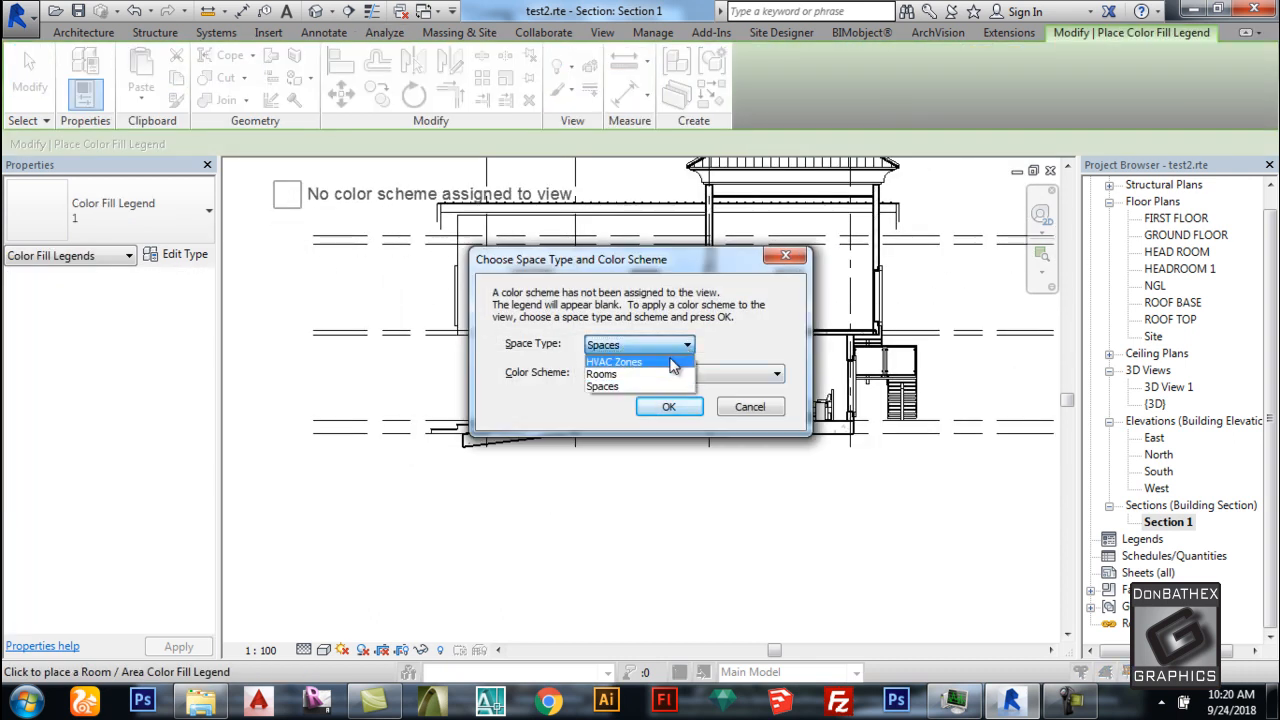
left_click(640, 371)
left_click(654, 374)
left_click(647, 416)
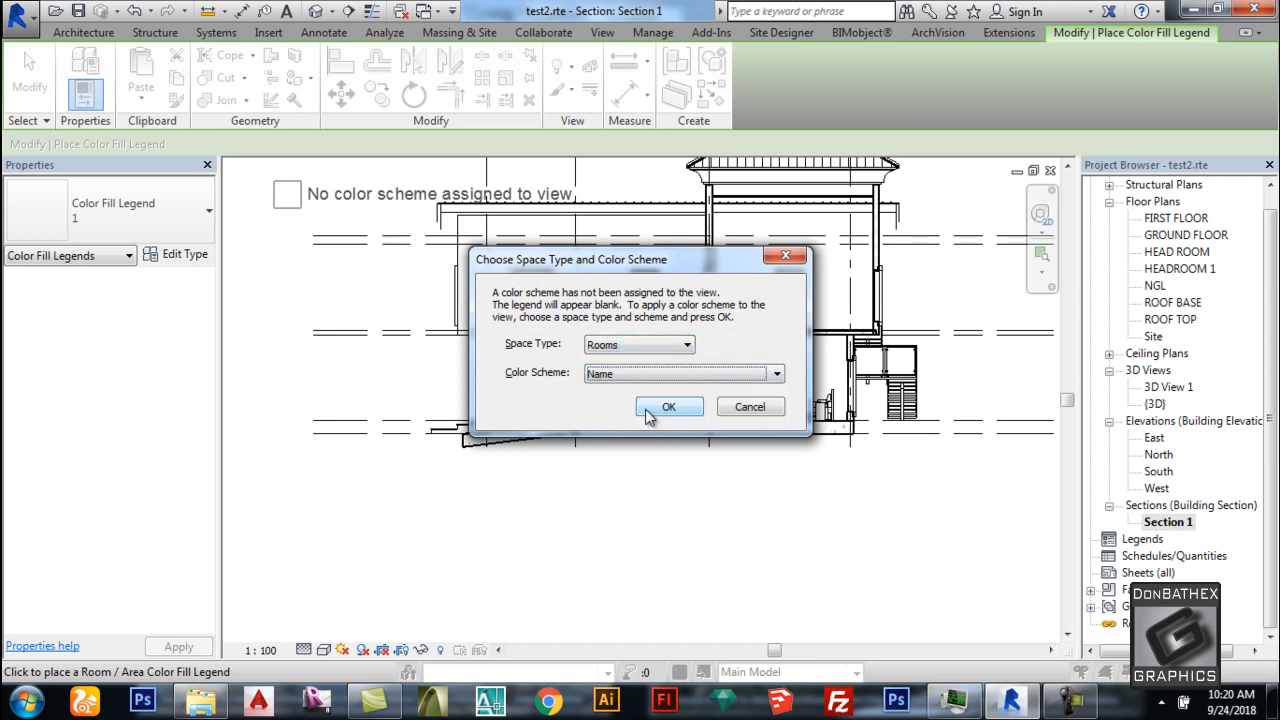
left_click(663, 407)
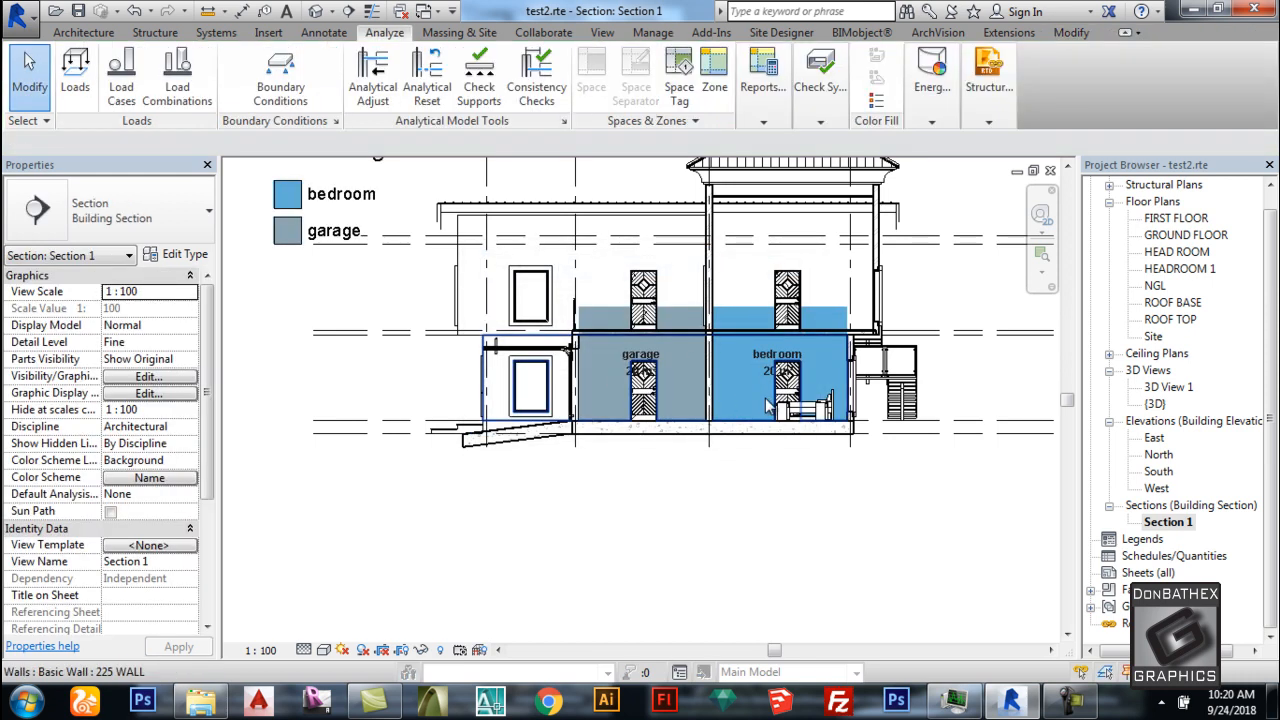
scroll(710, 418, "down", 1)
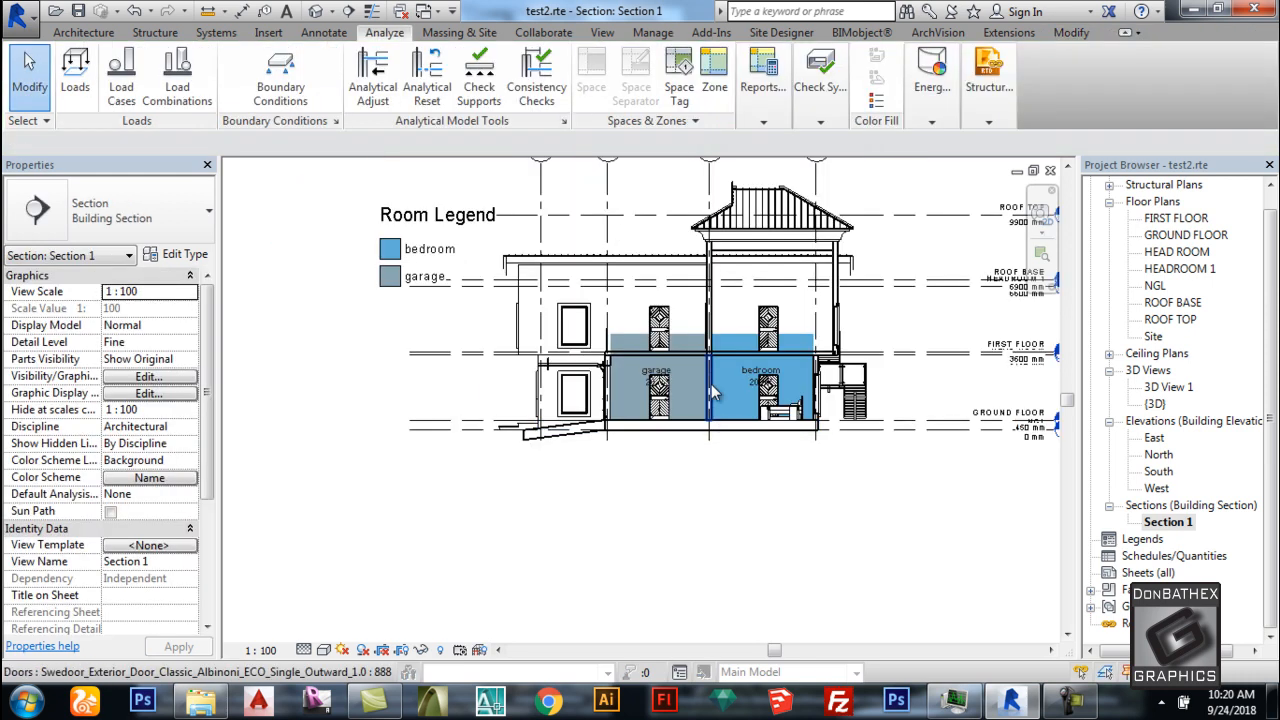
Delete the Room Legend from the section.
left_click(420, 228)
key("Delete")
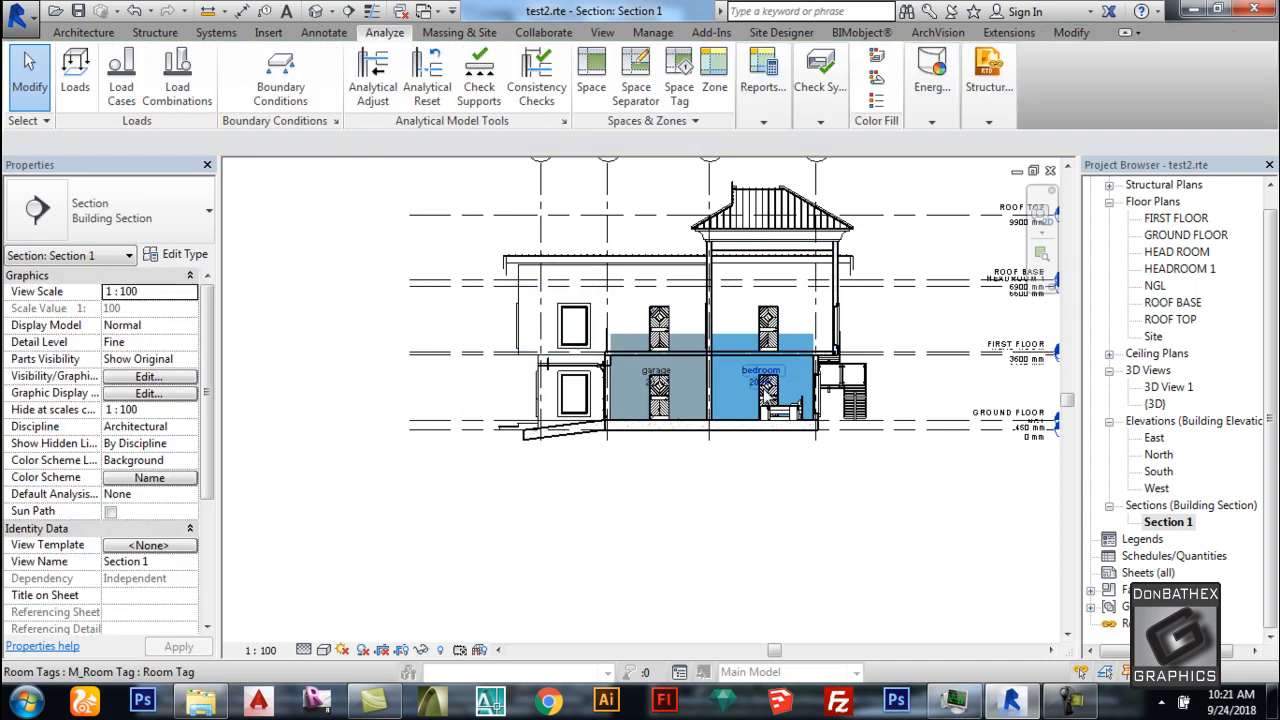
Try deleting the bedroom's room tag and undo that deletion.
left_click(750, 385)
key("Delete")
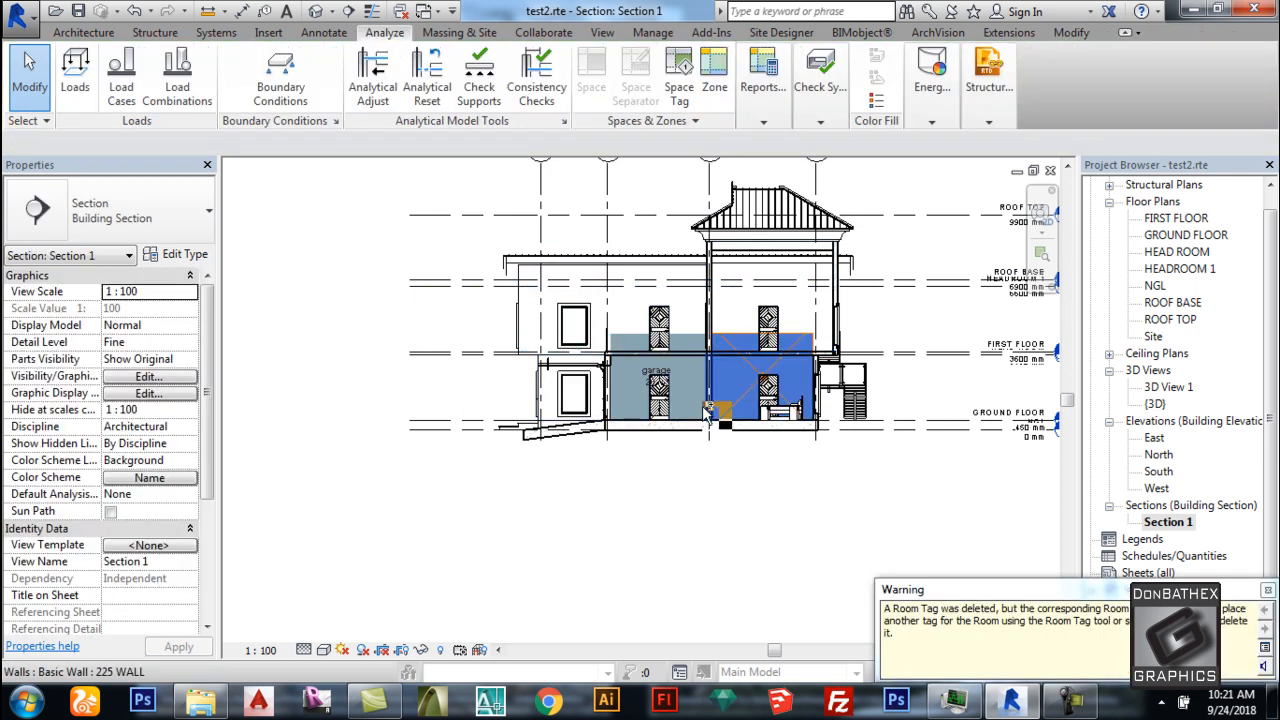
left_click(707, 454)
scroll(700, 320, "up", 2)
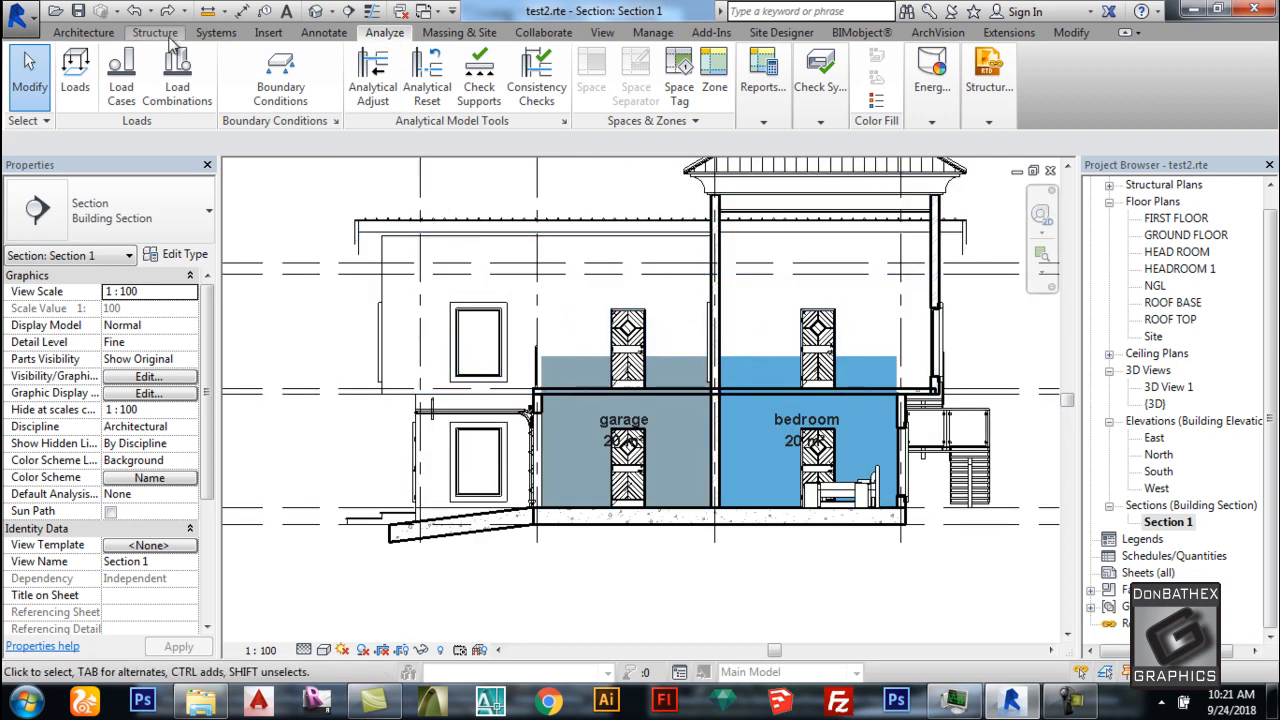
Add an aligned dimension across the garage between its two inner wall faces, placed near the room name.
left_click(244, 11)
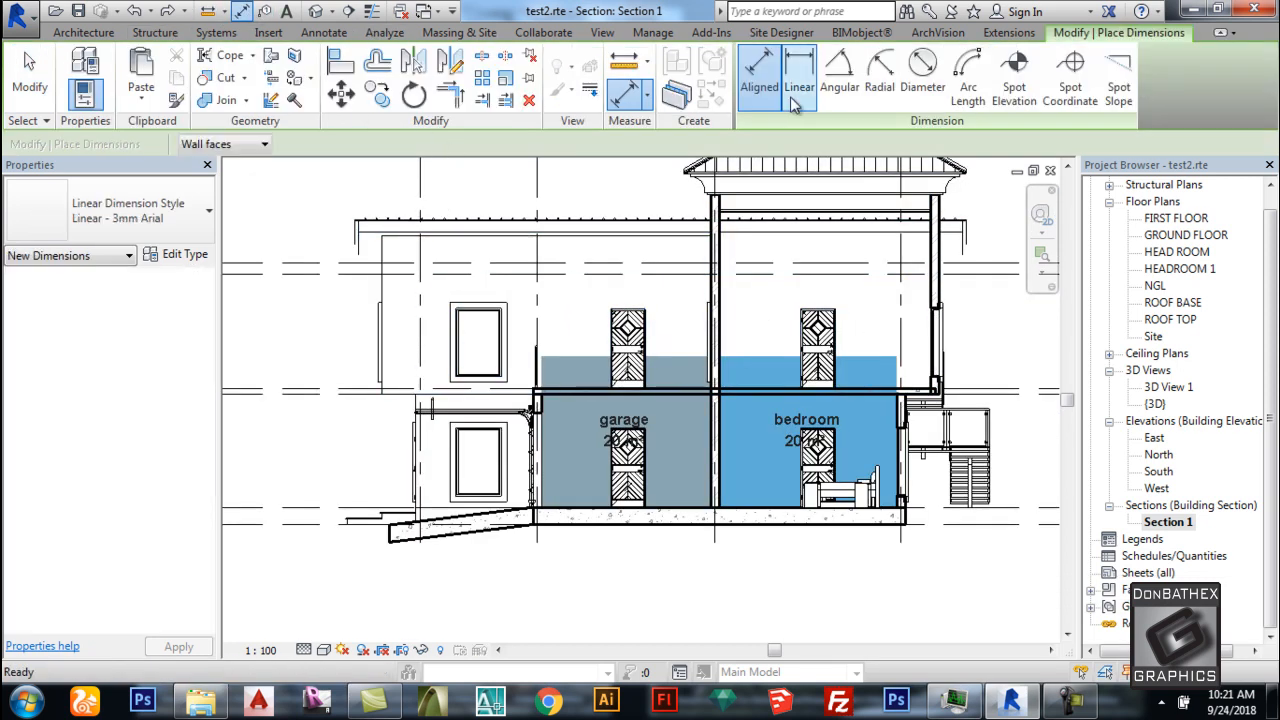
scroll(628, 308, "up", 2)
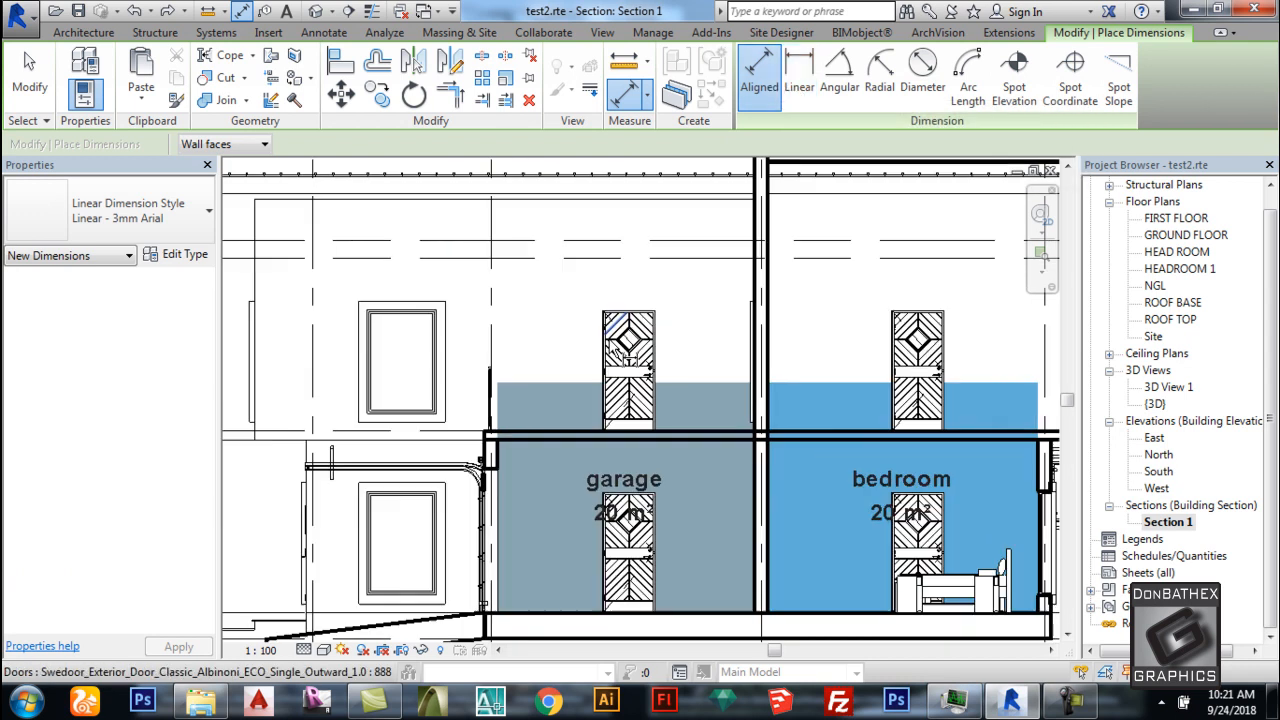
left_click(492, 455)
left_click(752, 460)
left_click(730, 485)
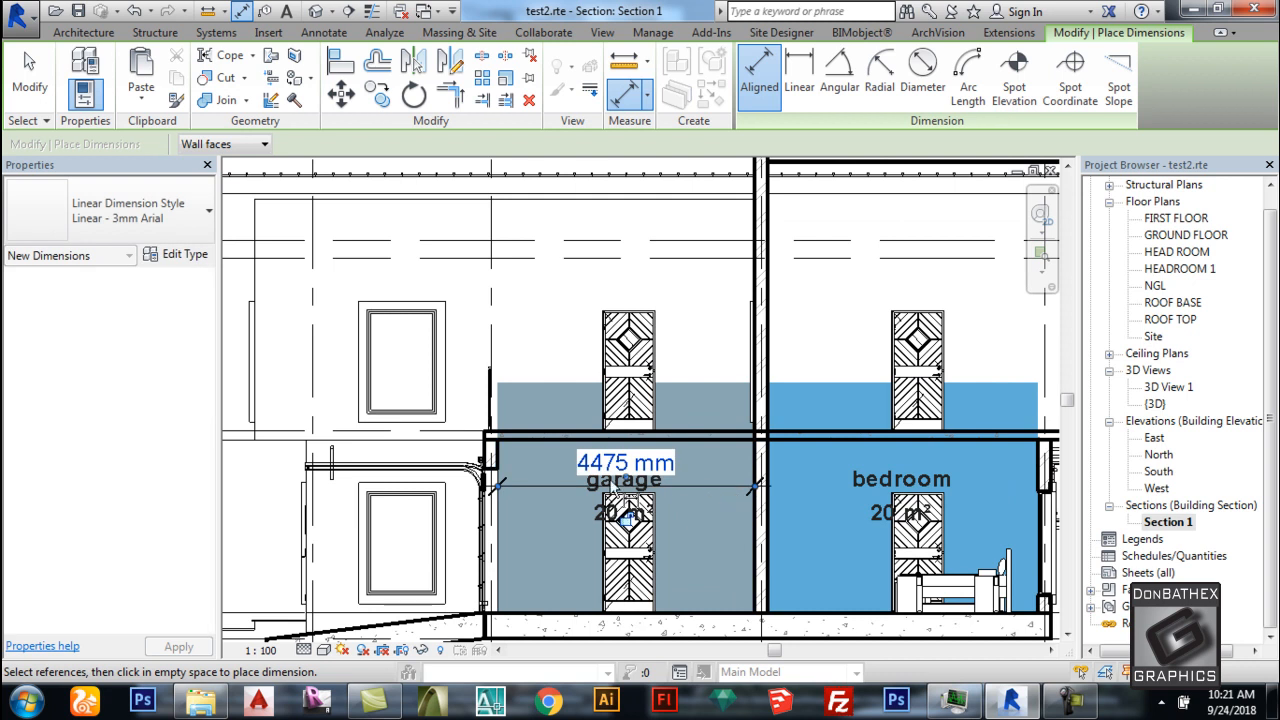
key("Escape")
key("Escape")
key("Escape")
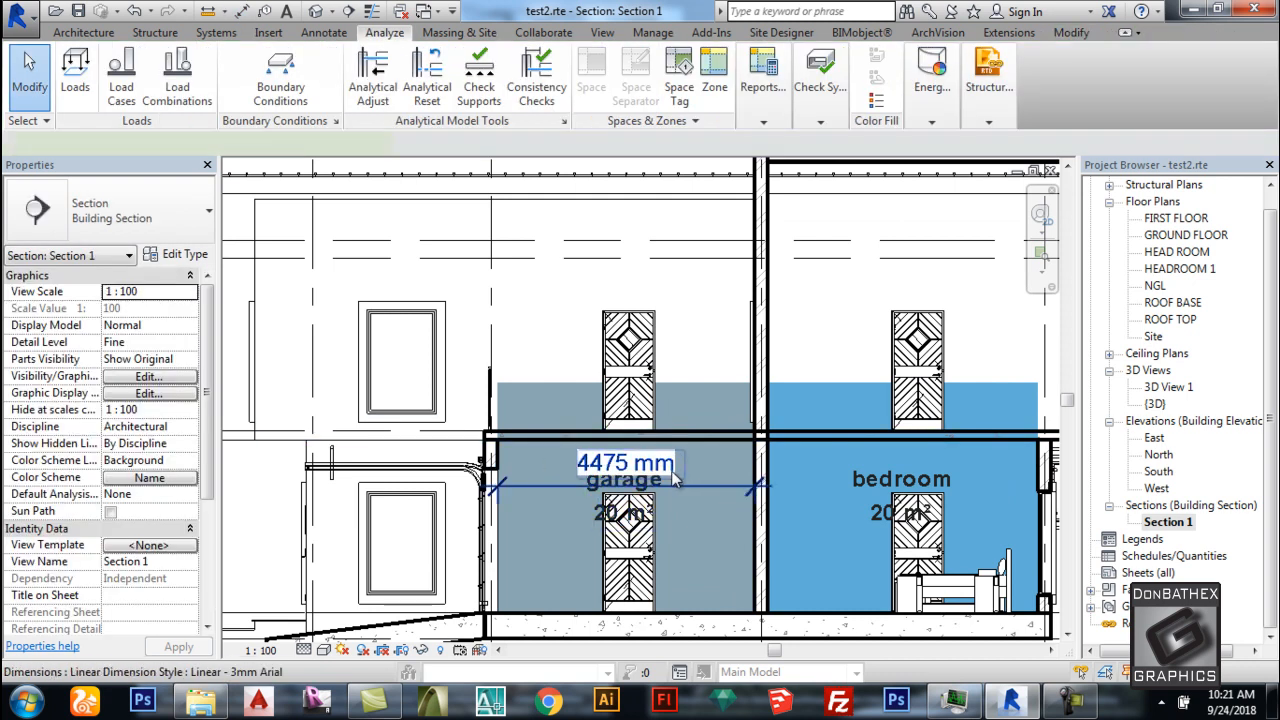
Set the text background of the garage dimension's type, Linear - 3mm Arial, to transparent.
left_click(675, 480)
left_click(185, 254)
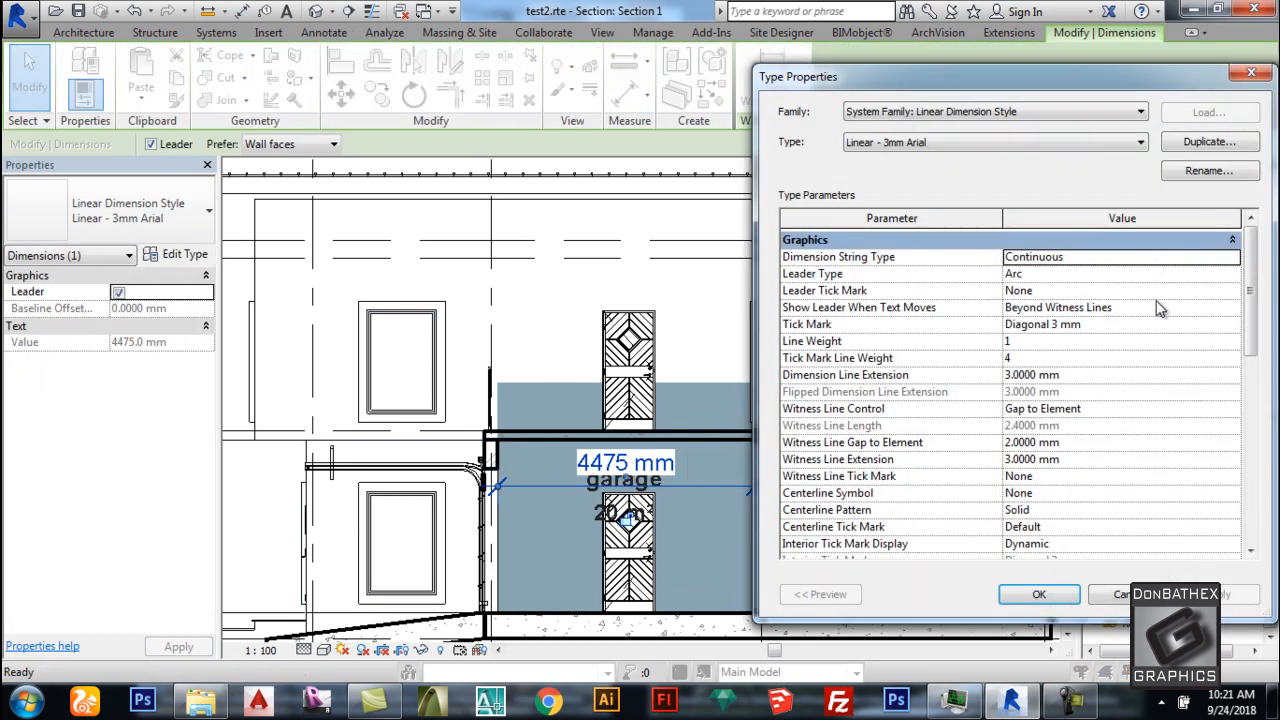
left_click_drag(1250, 300, 1246, 481)
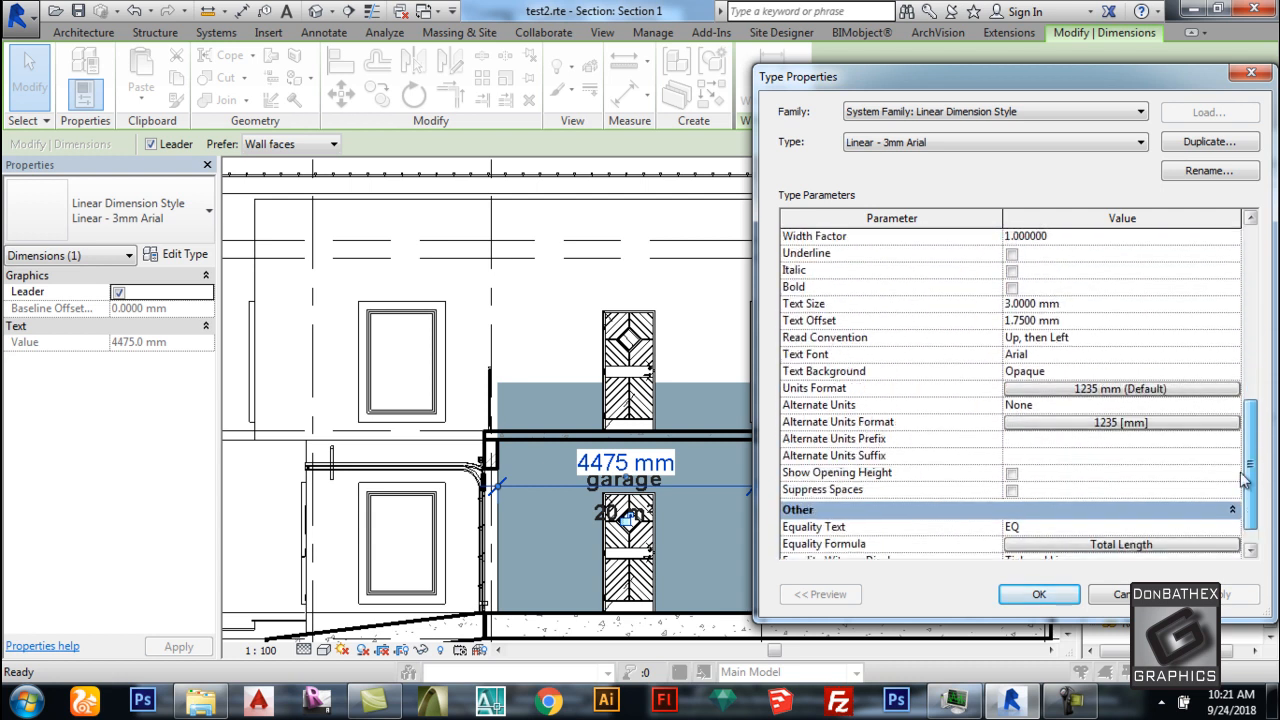
left_click(1232, 372)
left_click(1036, 403)
left_click(1040, 594)
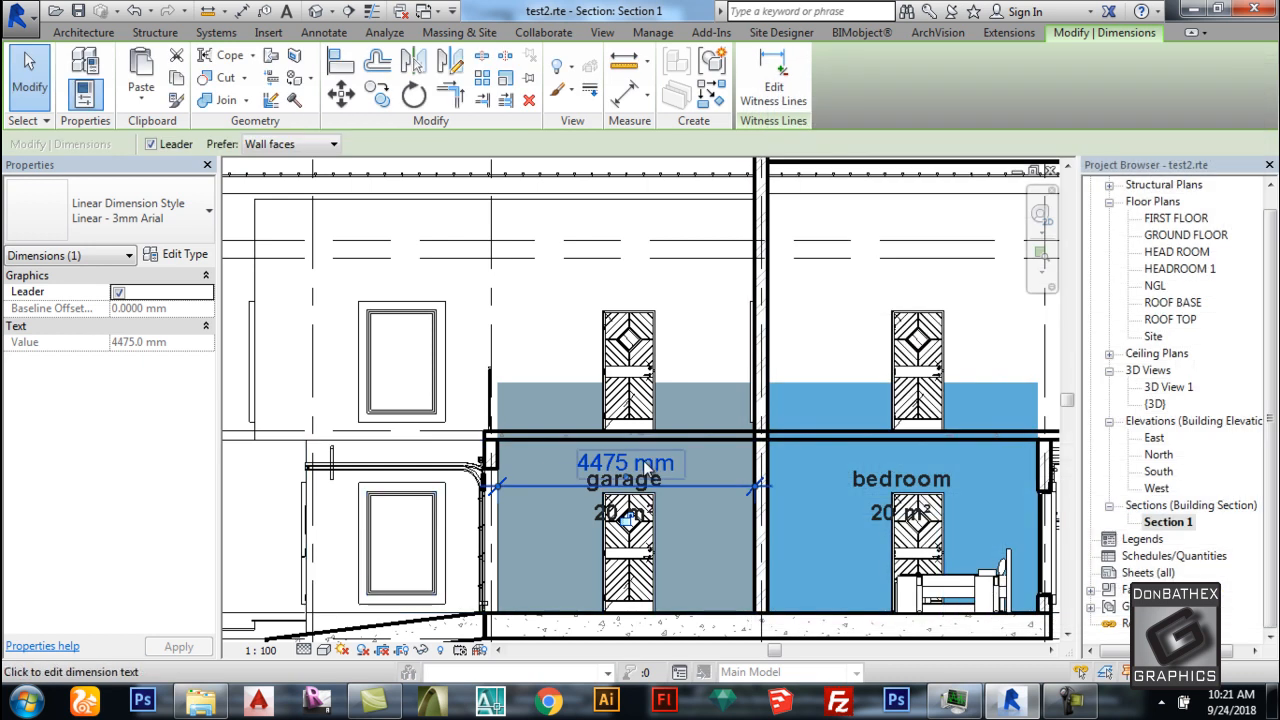
key("Escape")
scroll(729, 381, "down", 2)
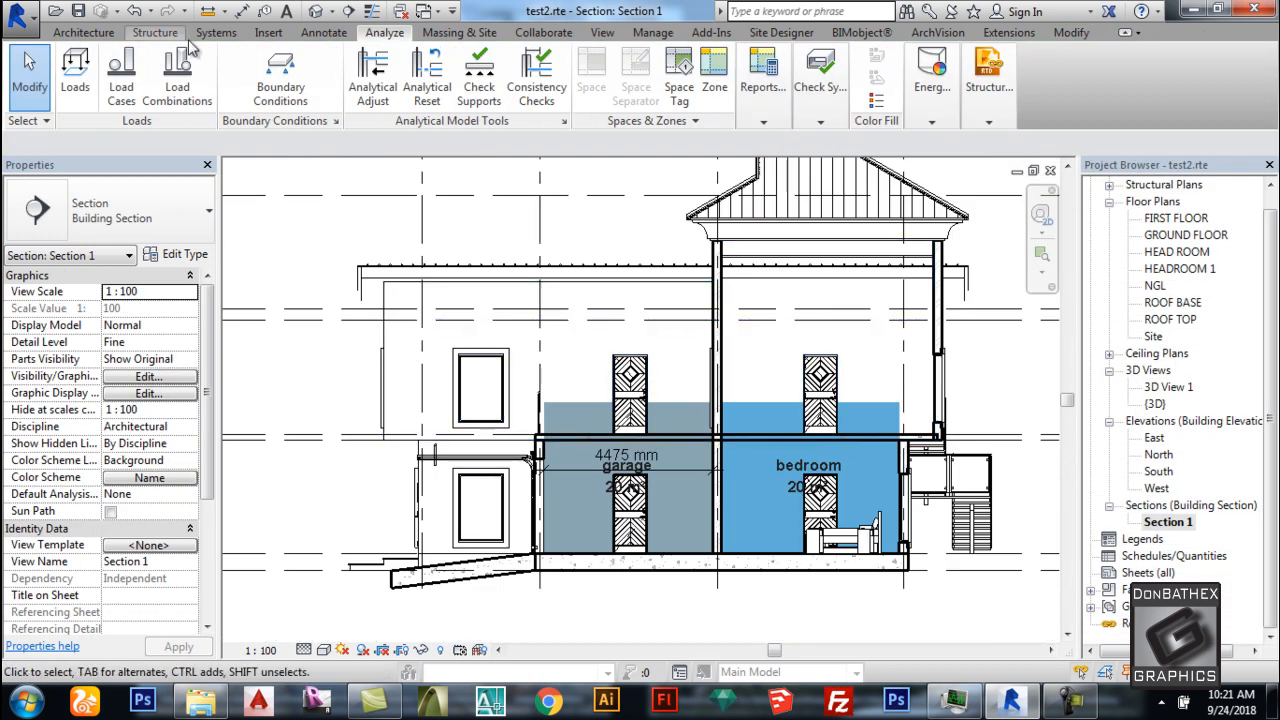
Draw two closely spaced vertical Thin Lines detail lines, about 1116 mm high, below the roof beside the middle wall.
left_click(322, 33)
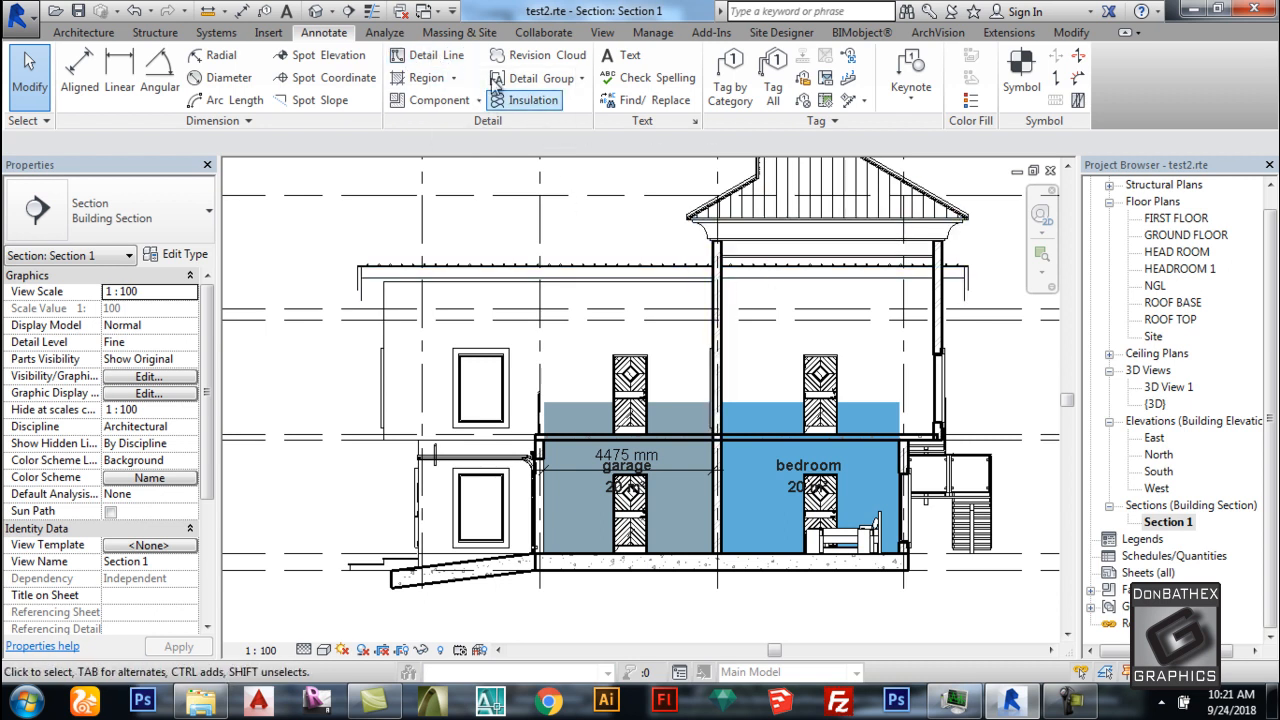
left_click(427, 55)
scroll(684, 272, "up", 5)
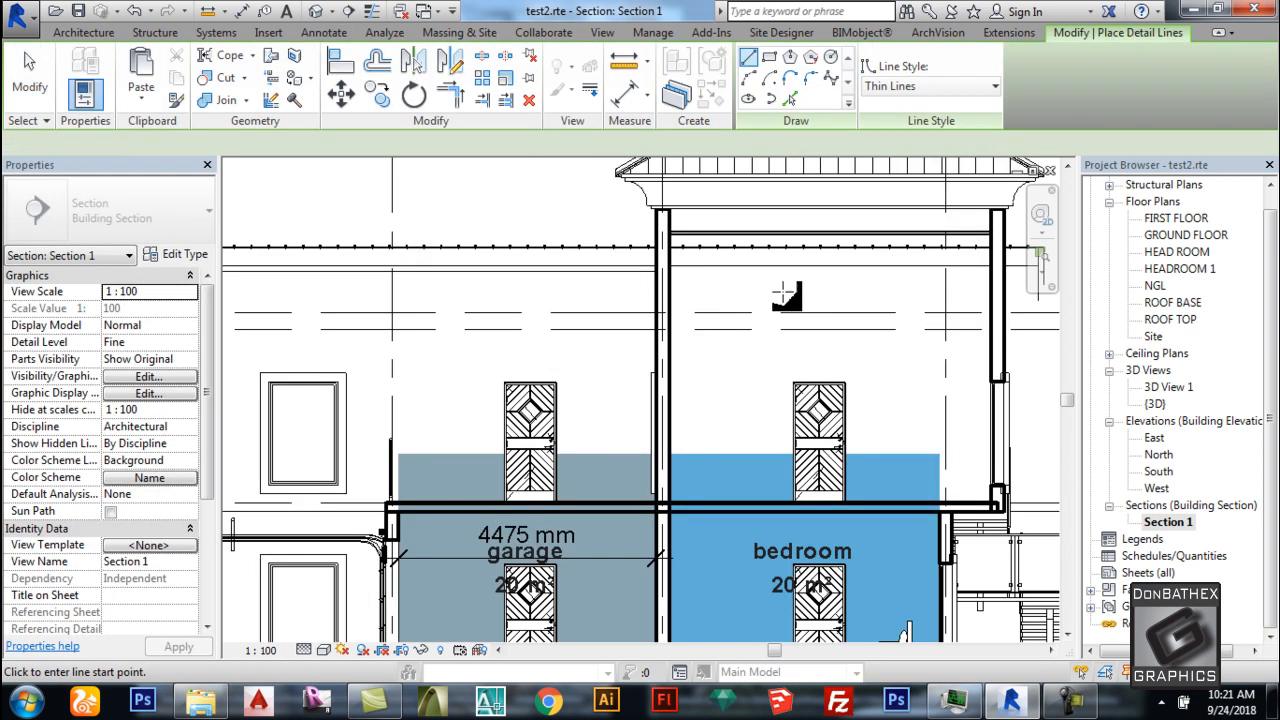
scroll(683, 272, "up", 1)
left_click(656, 247)
key("Escape")
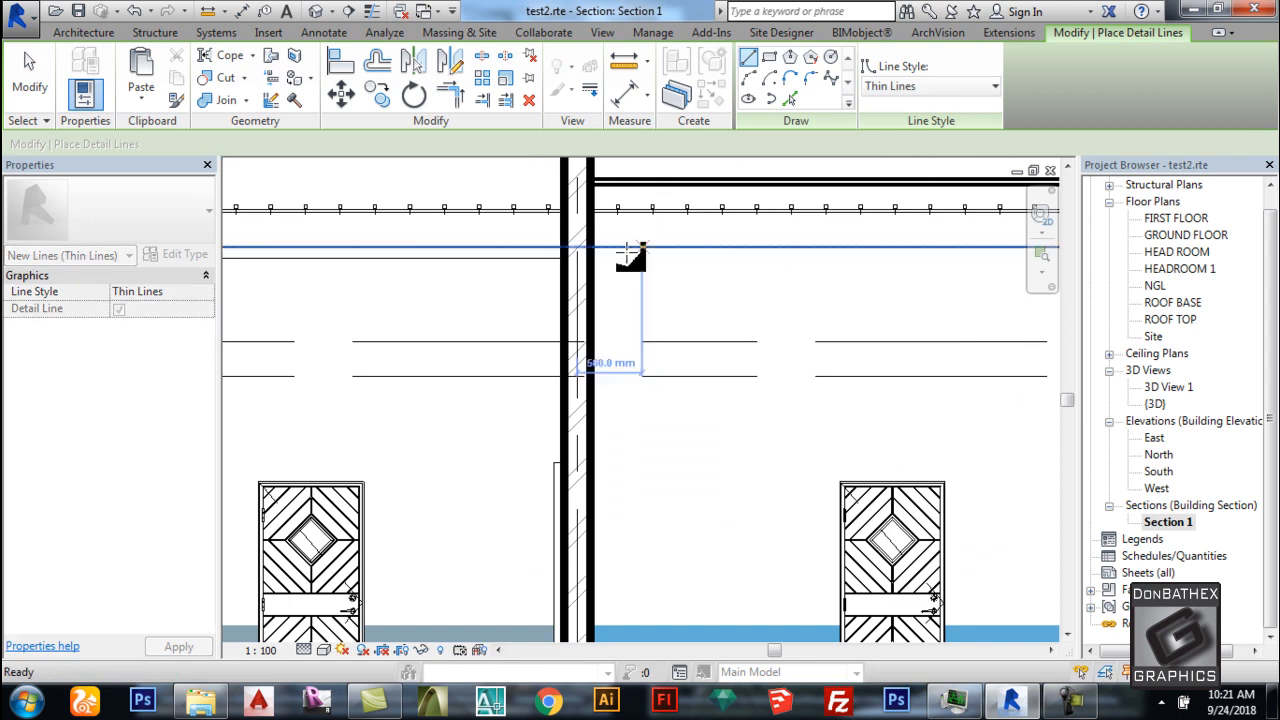
left_click(340, 35)
left_click(424, 57)
left_click(652, 247)
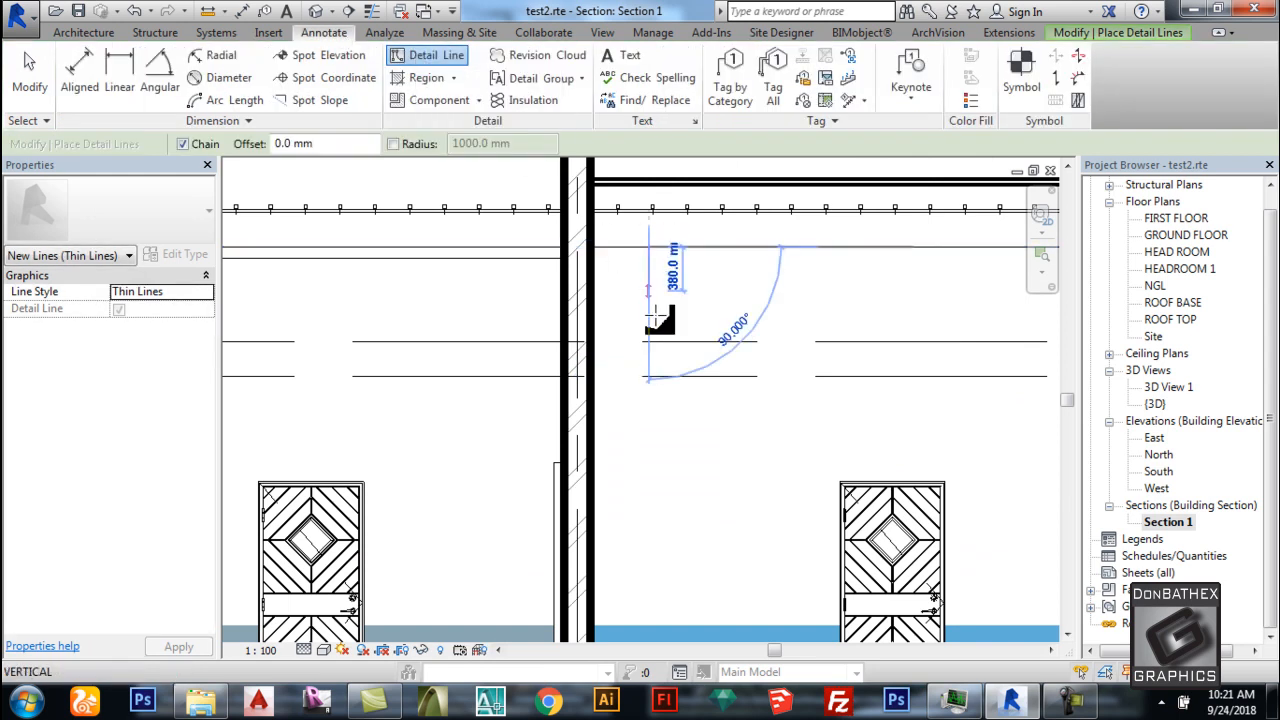
left_click(650, 376)
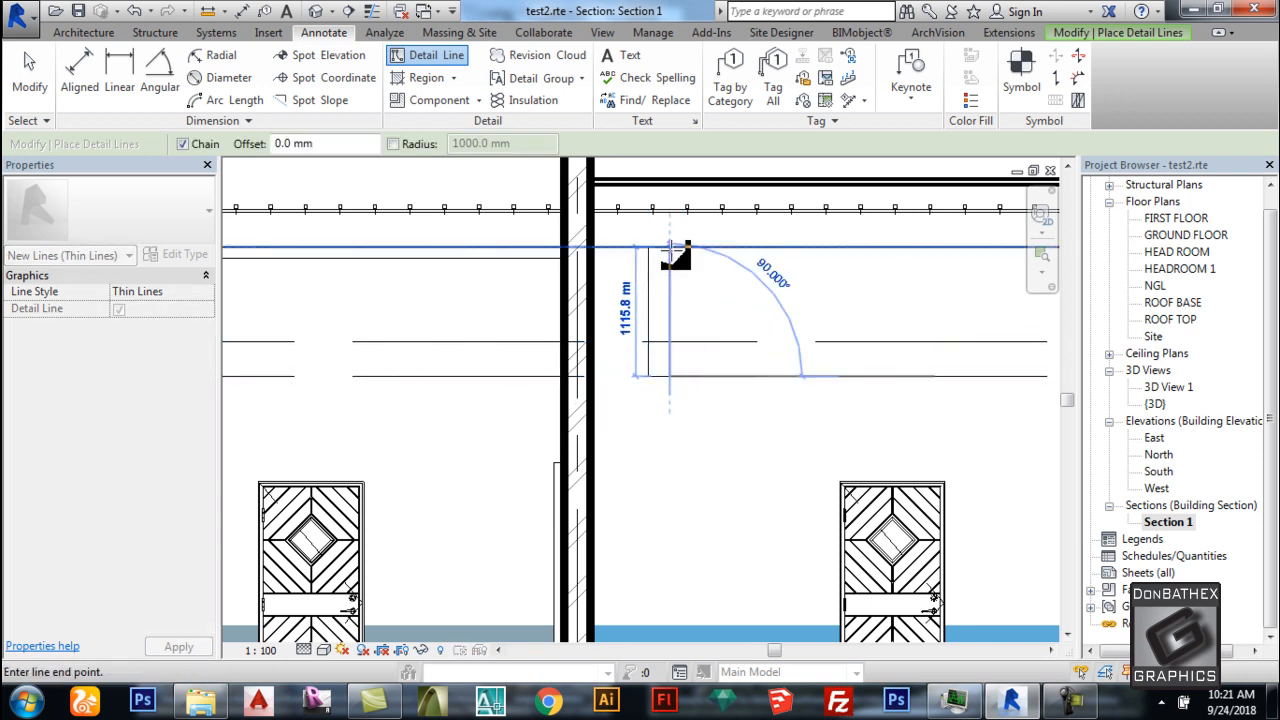
key("Escape")
left_click(670, 376)
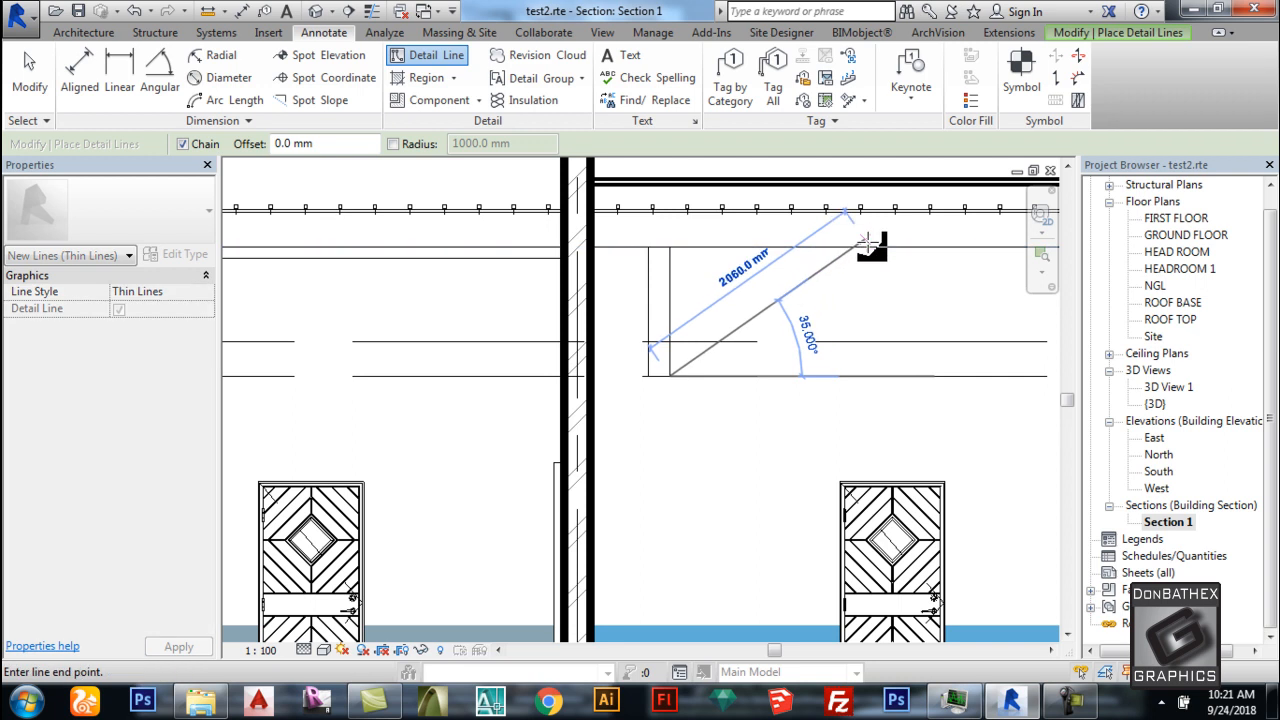
Draw two parallel diagonal detail lines at about 34° from the verticals' base level up to the roof's underside.
left_click(858, 248)
key("Escape")
left_click(725, 376)
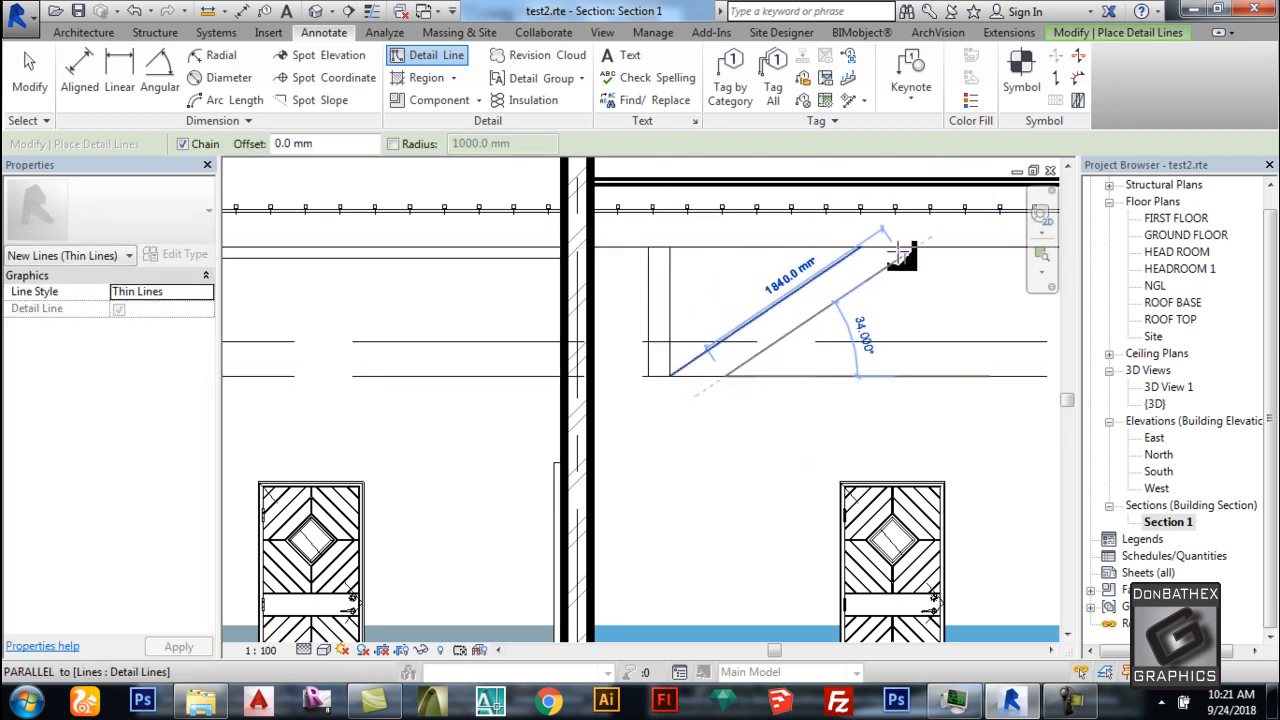
left_click(900, 249)
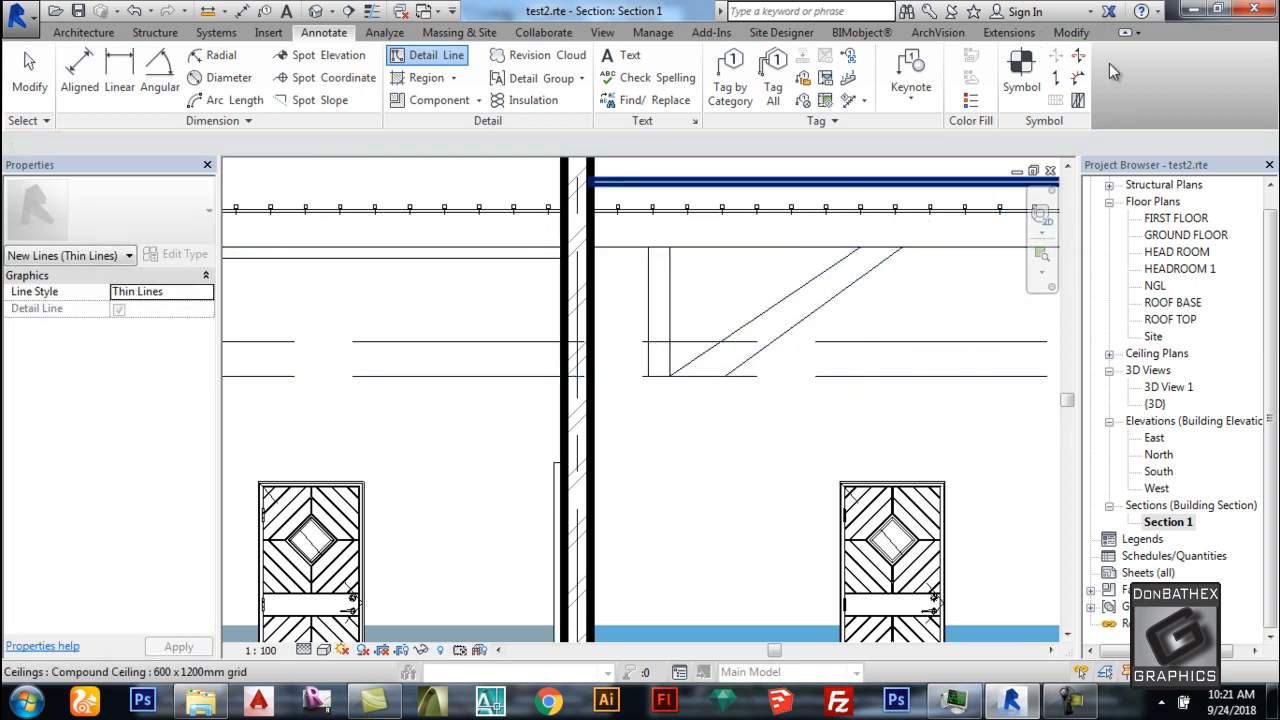
key("Escape")
key("Escape")
Offset a parallel copy of the lower diagonal detail line below it.
left_click(1071, 33)
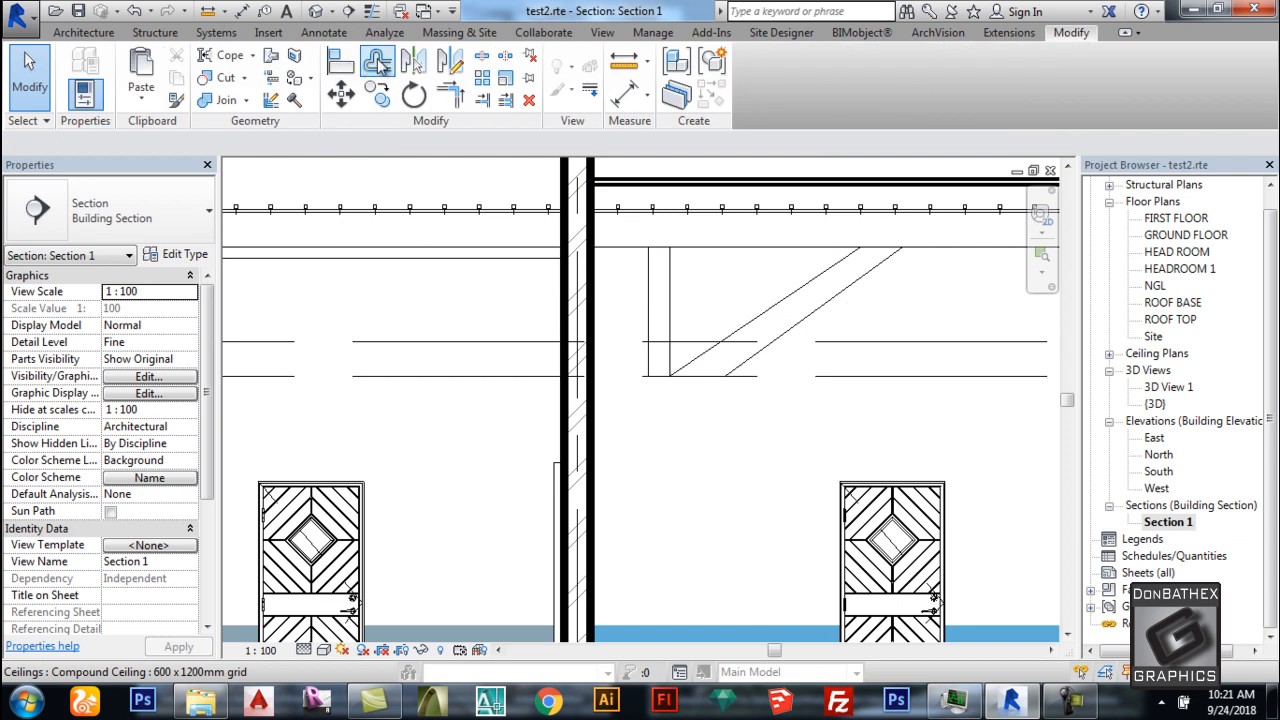
left_click(376, 62)
left_click(876, 333)
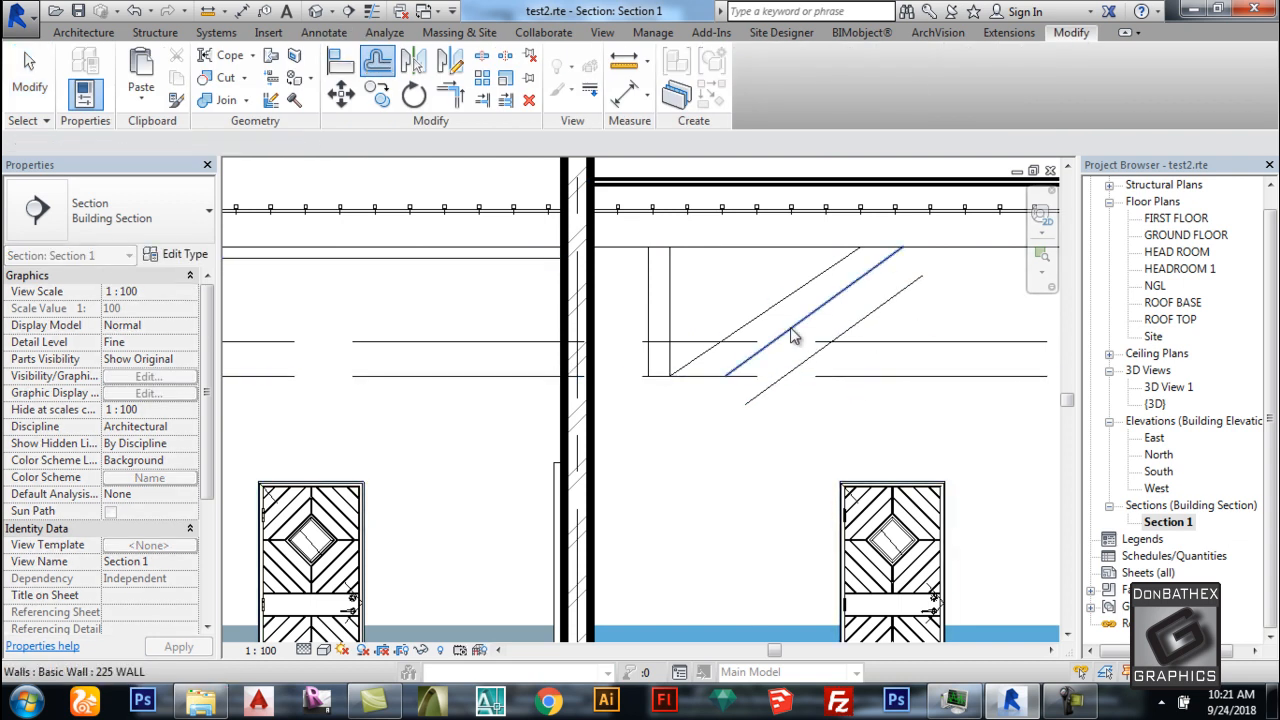
key("Escape")
scroll(528, 342, "down", 2)
Cover the upper right wall above the window with a rectangular Diagonal Crosshatch filled region of about 225 by 2995 mm.
left_click(324, 32)
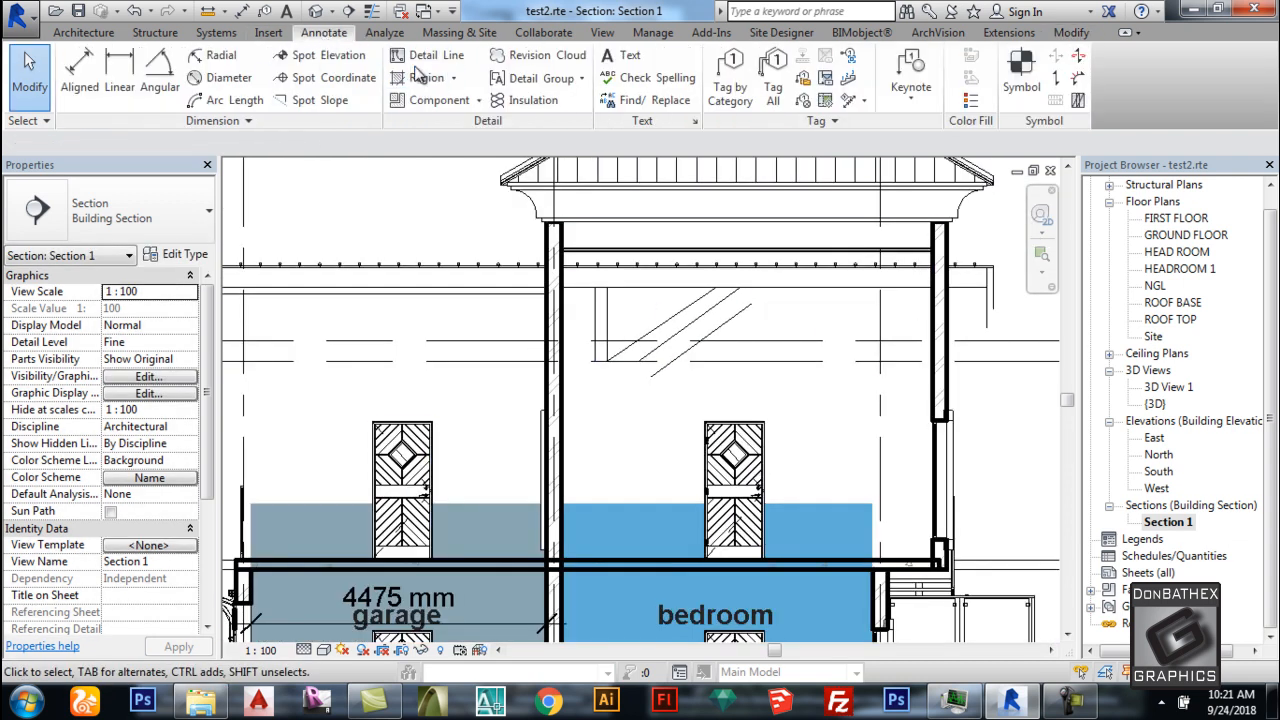
scroll(725, 296, "up", 3)
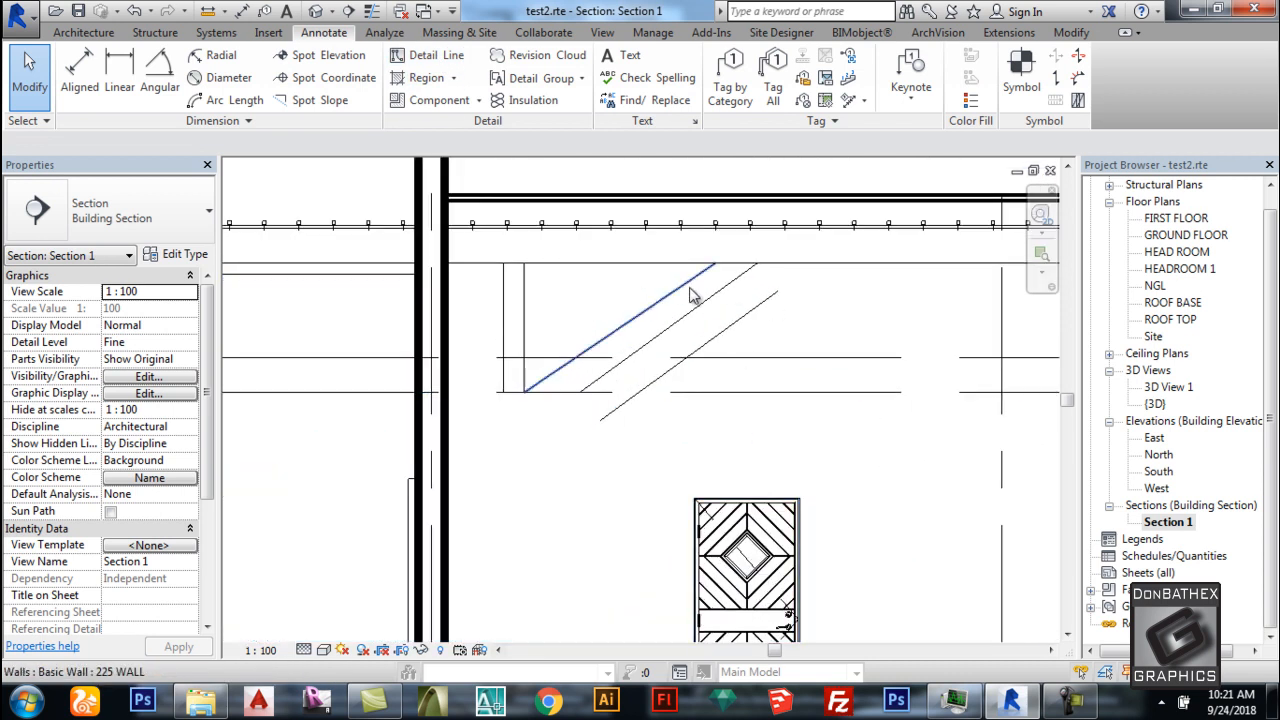
scroll(730, 293, "down", 5)
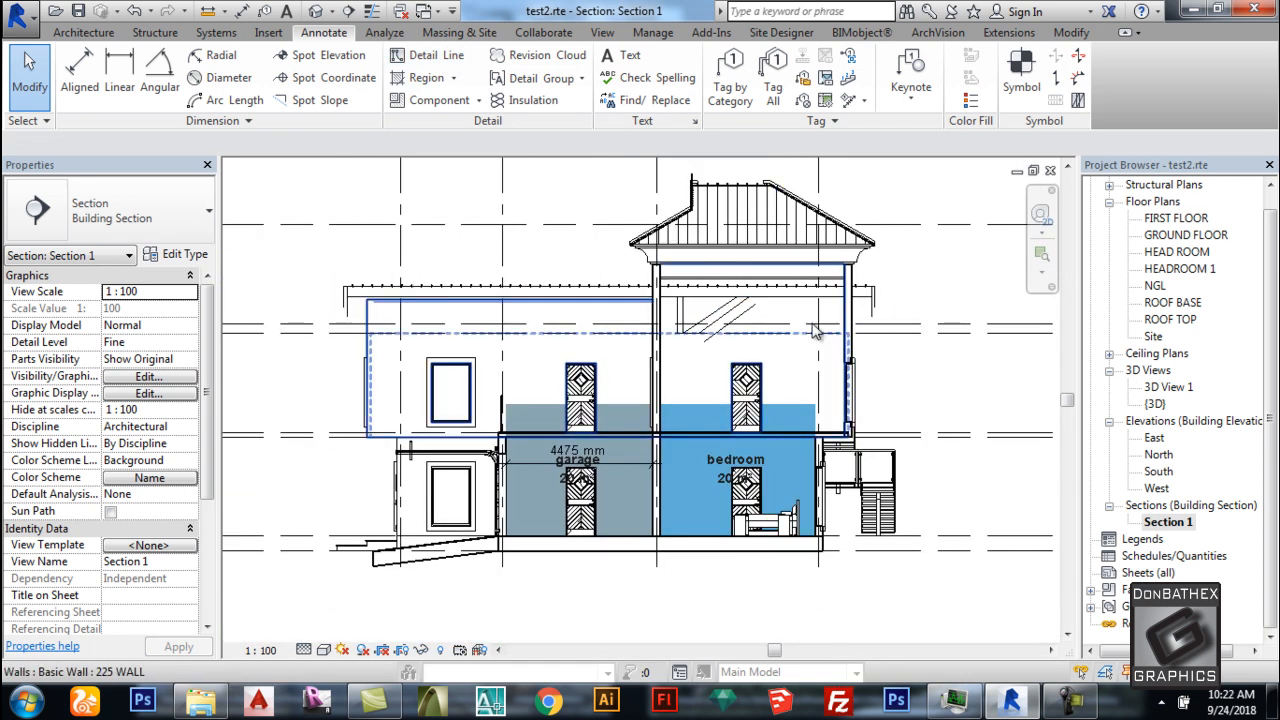
left_click(426, 80)
scroll(592, 285, "up", 1)
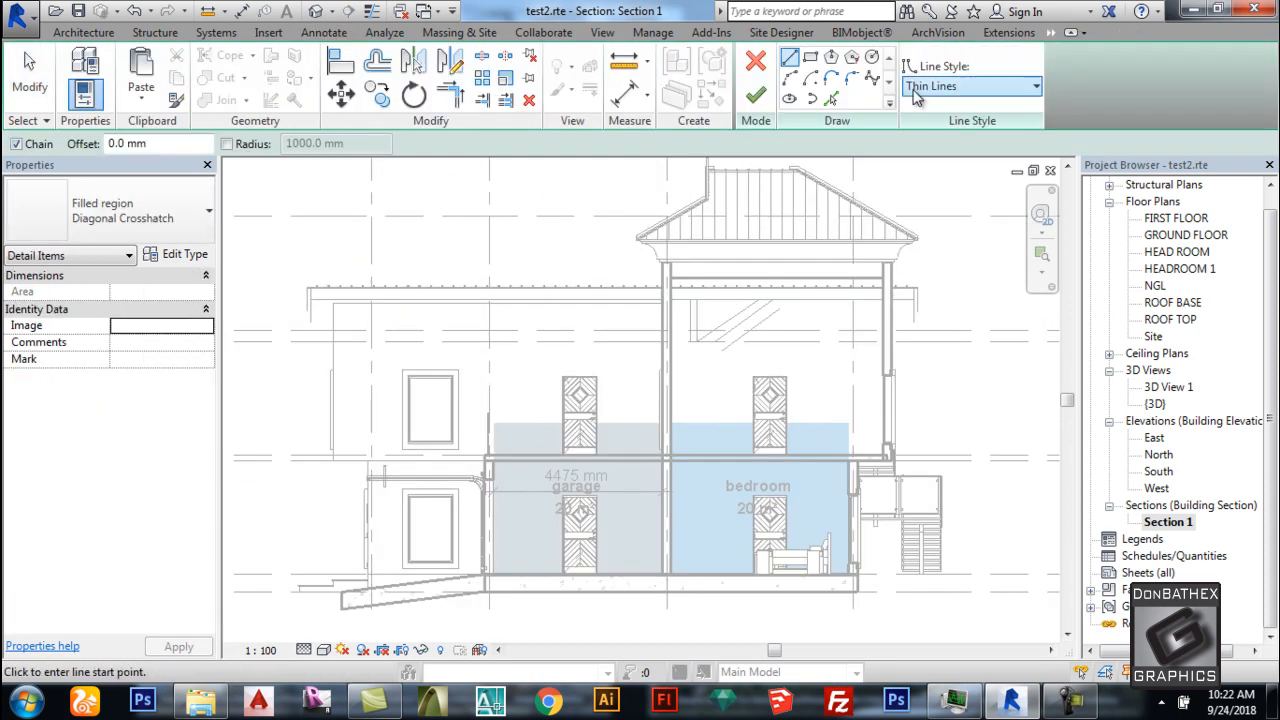
left_click(811, 58)
scroll(880, 360, "up", 2)
scroll(651, 394, "up", 1)
scroll(766, 396, "down", 1)
scroll(790, 400, "up", 2)
left_click(780, 432)
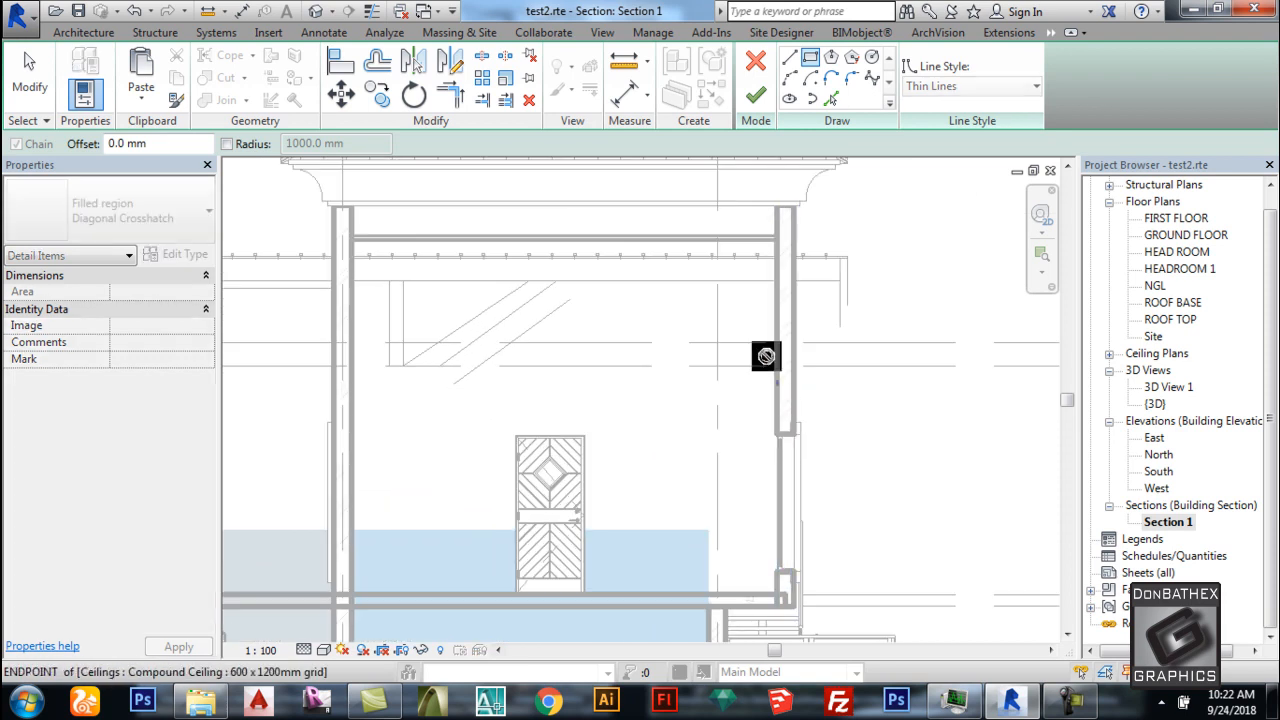
left_click(794, 207)
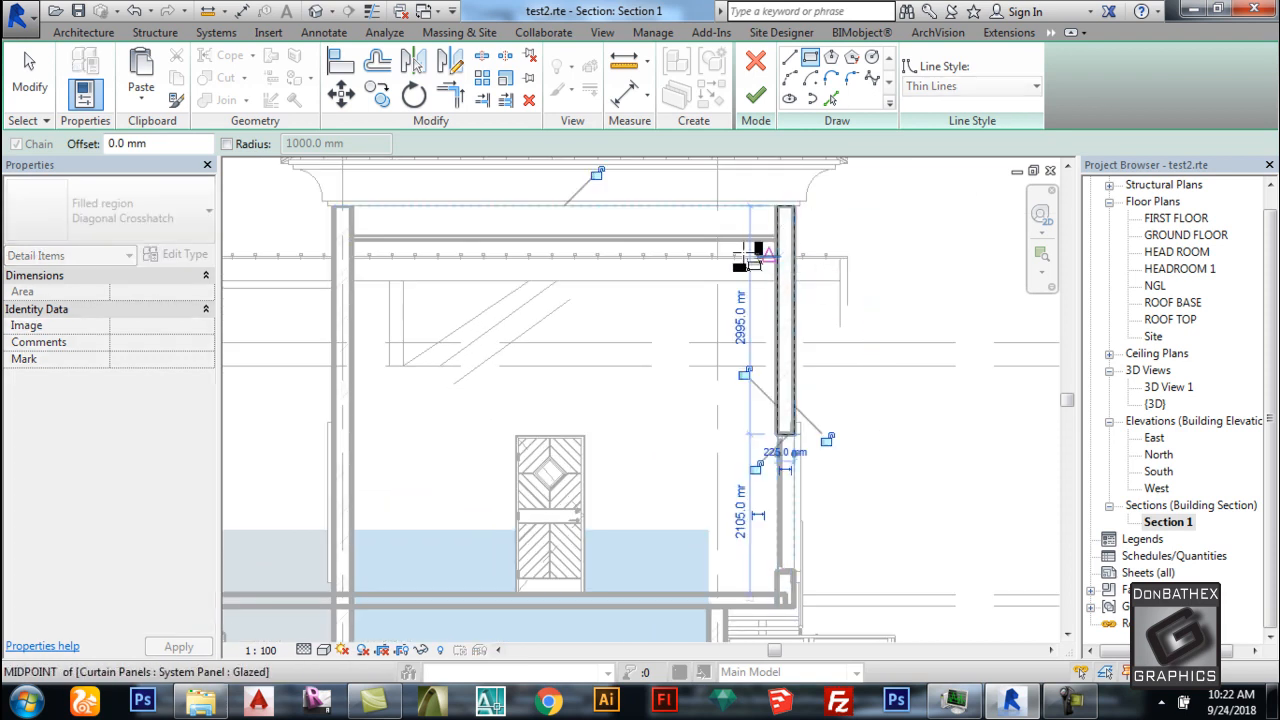
left_click(755, 96)
left_click(808, 314)
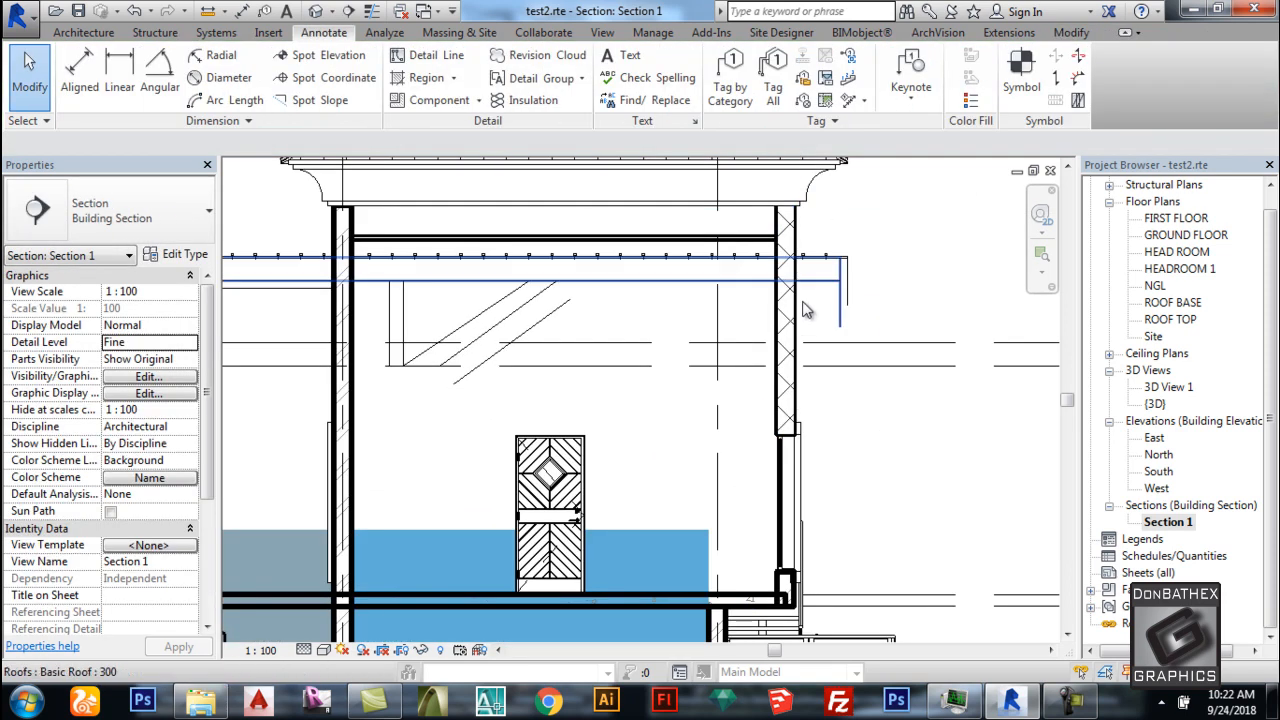
scroll(808, 314, "up", 3)
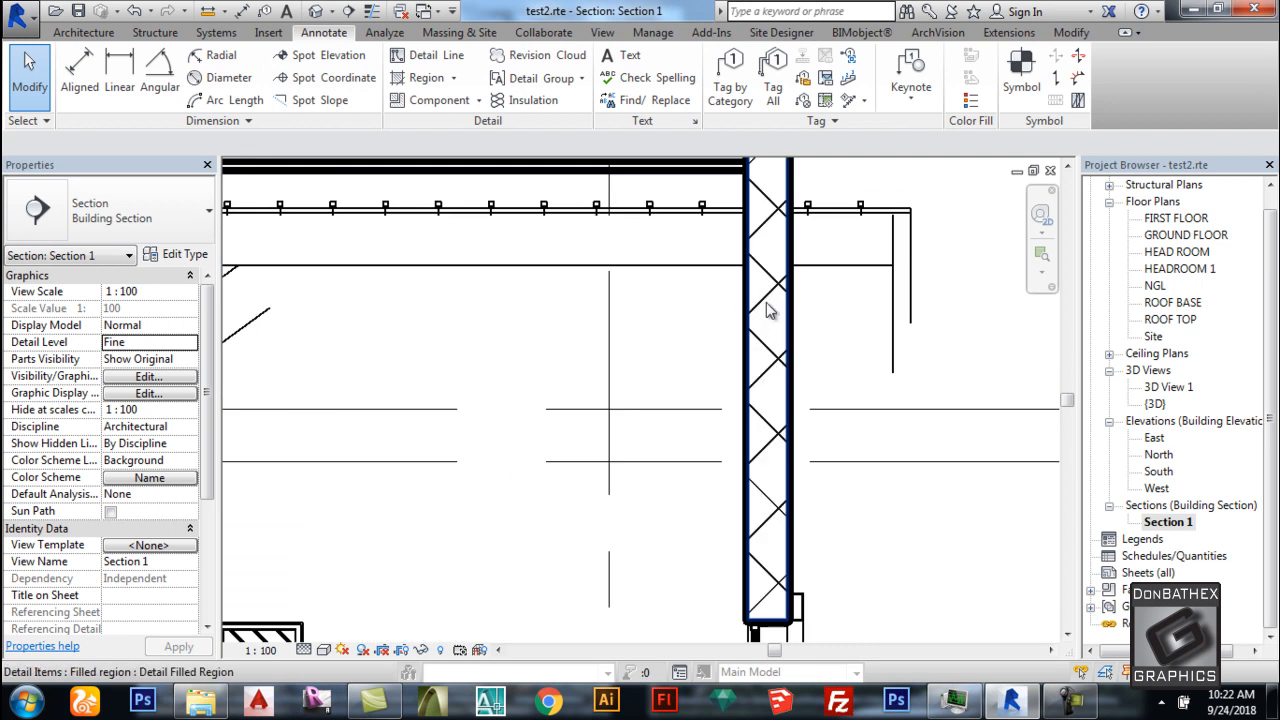
scroll(768, 310, "down", 4)
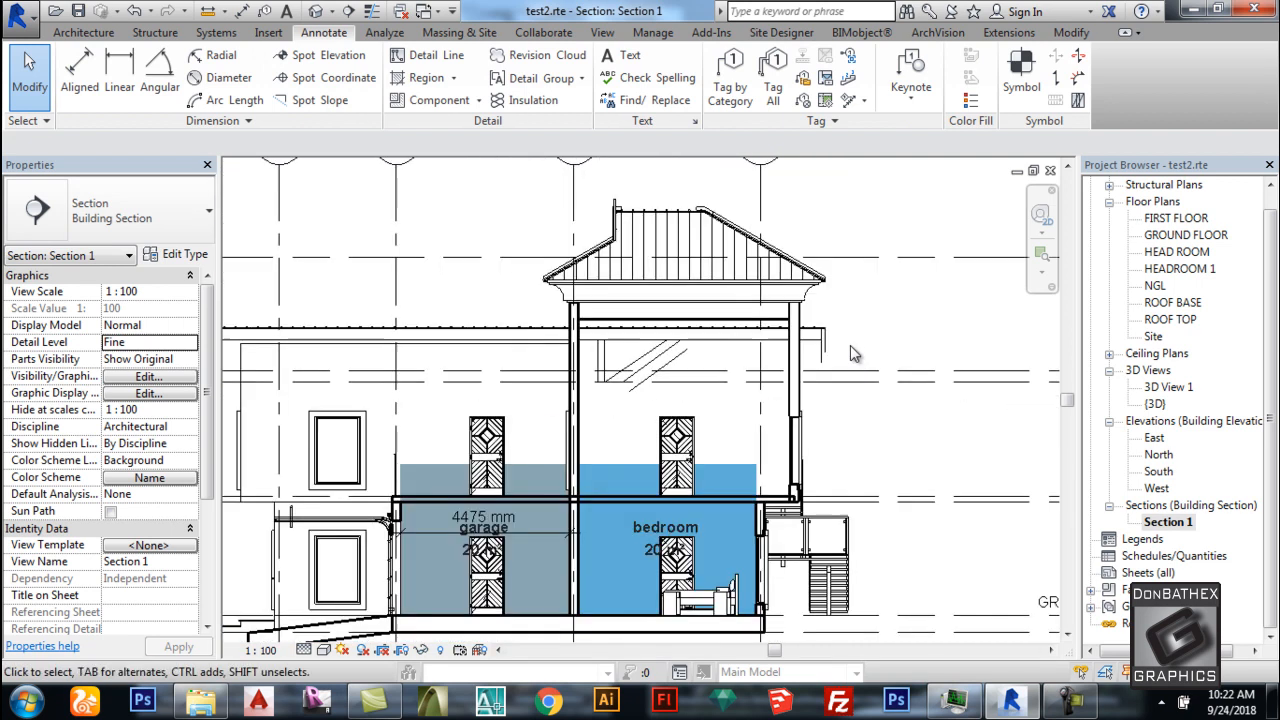
scroll(860, 358, "down", 1)
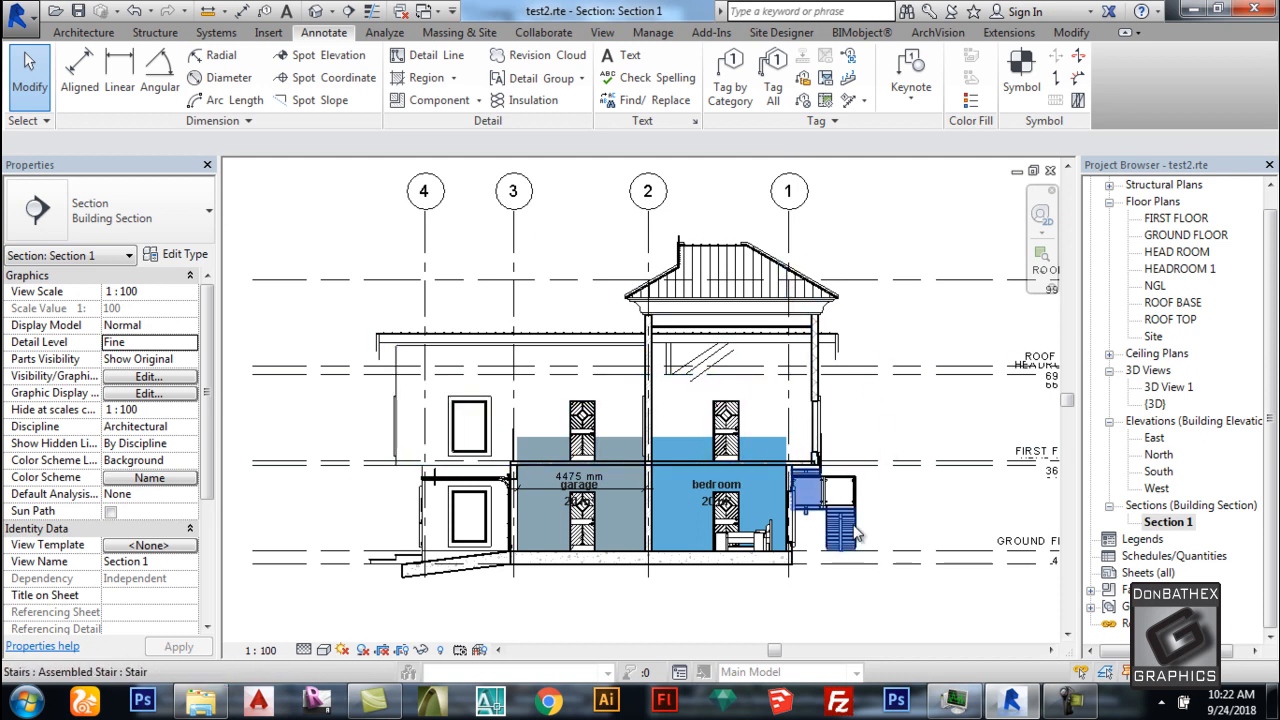
scroll(860, 528, "up", 2)
scroll(975, 525, "down", 2)
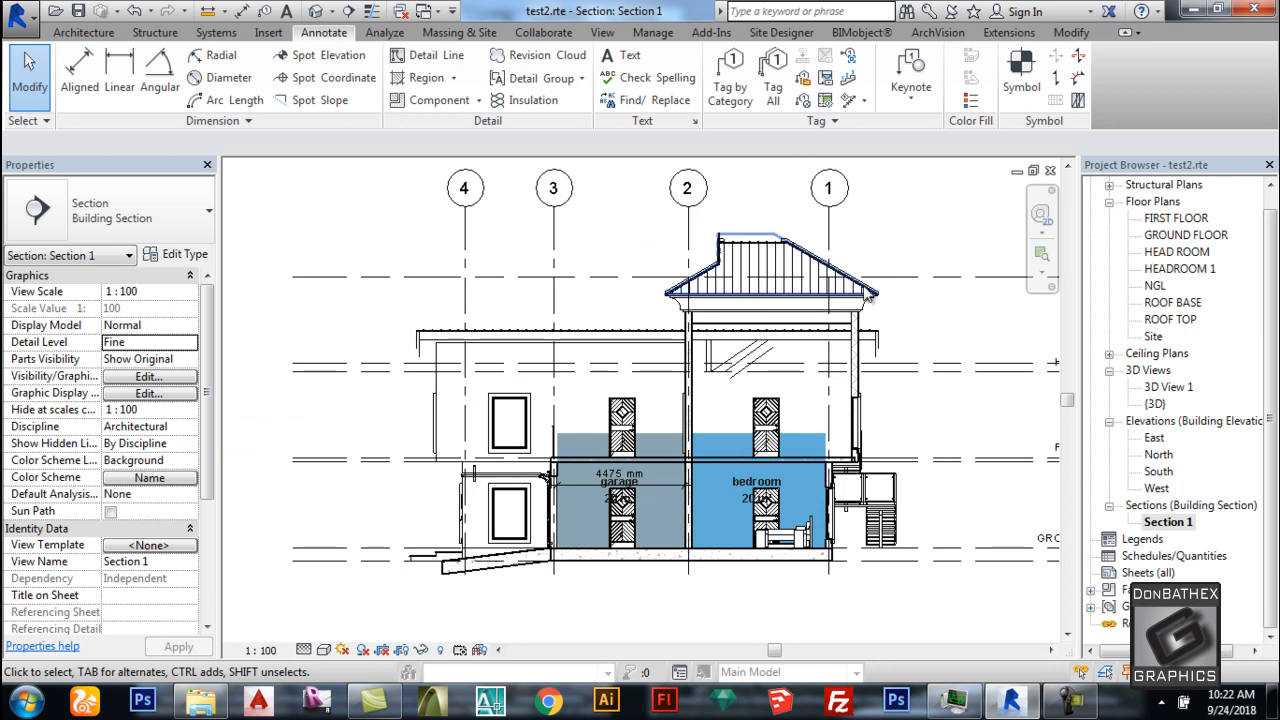
scroll(780, 450, "down", 1)
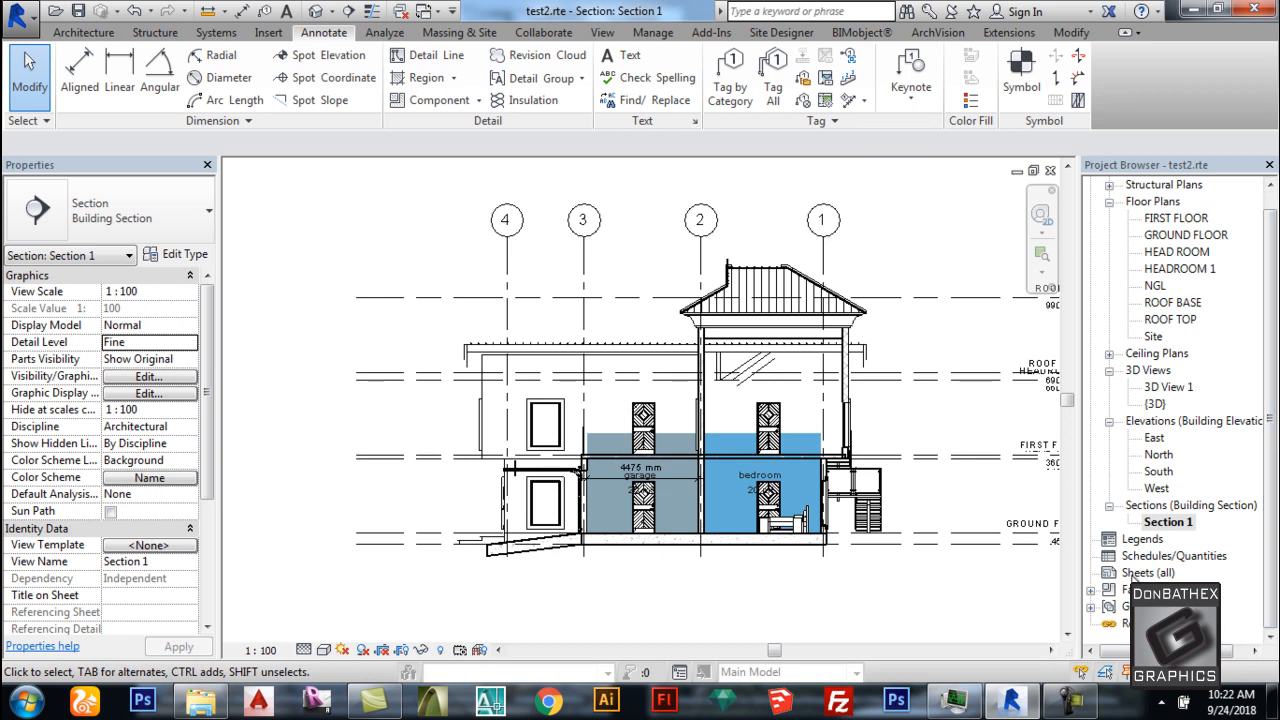
Start a new sheet and browse to the Metric Library's Titleblocks folder to load a title block.
left_click(1145, 572)
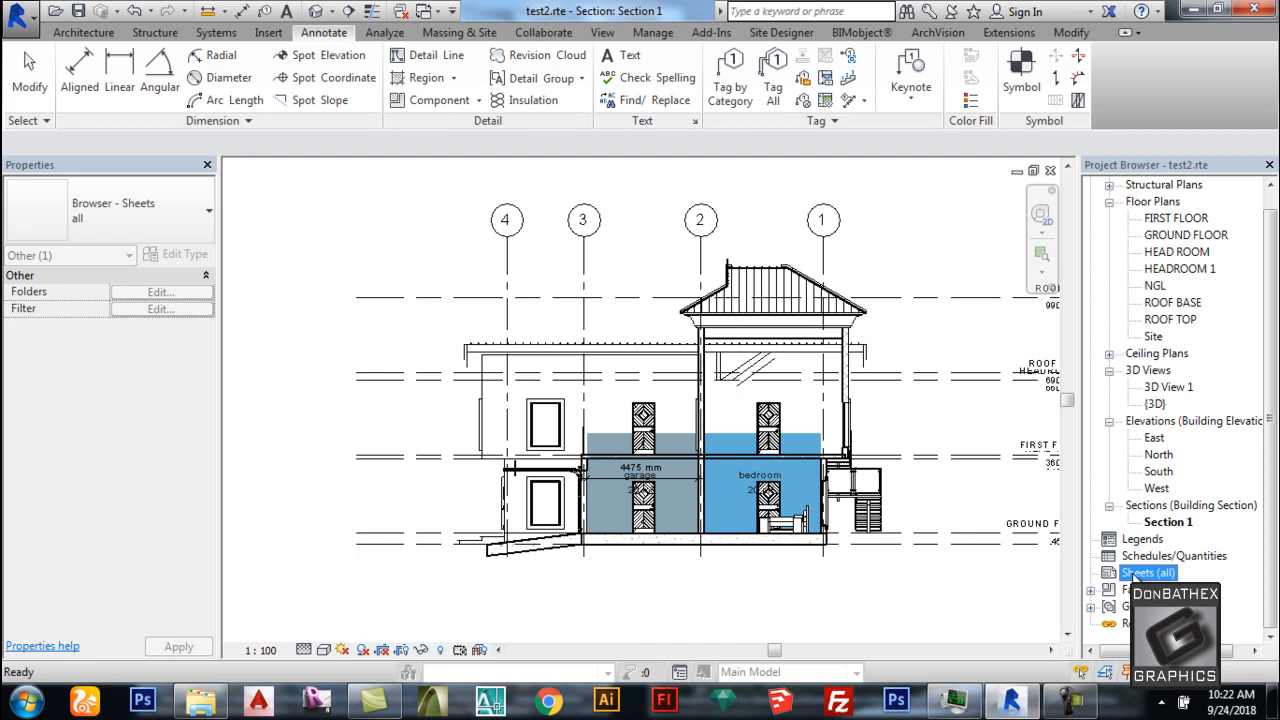
right_click(1134, 576)
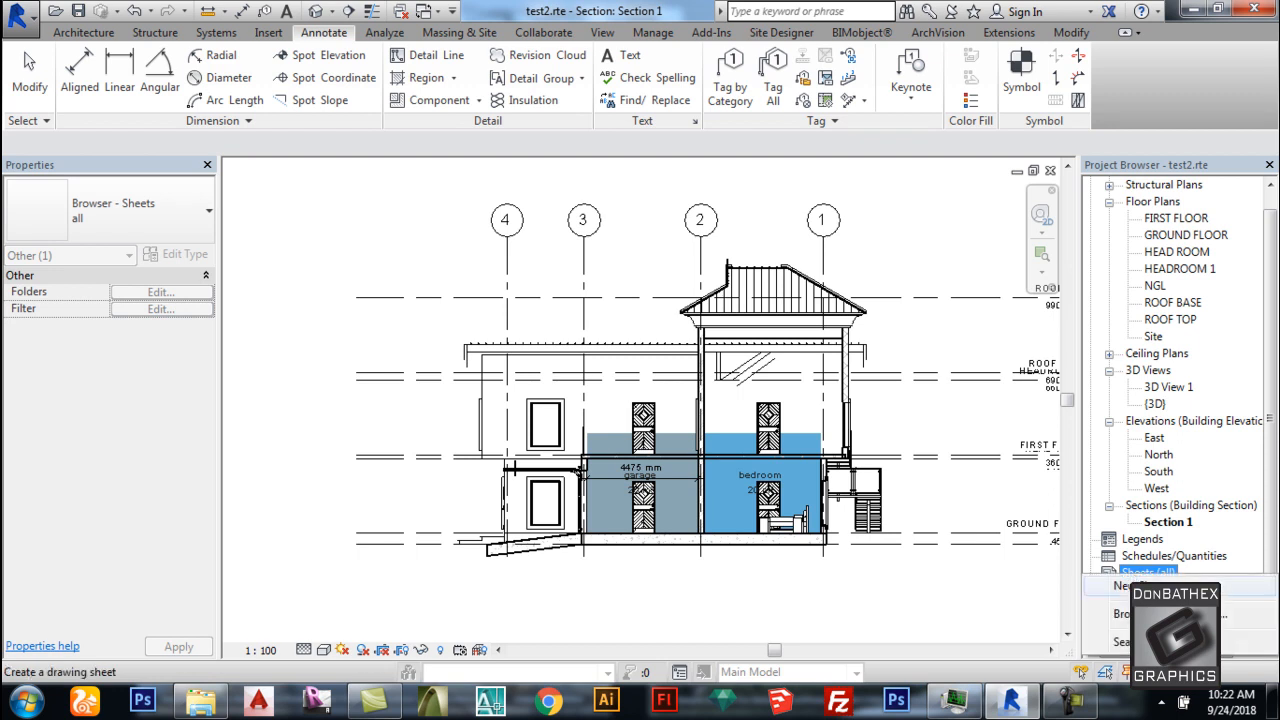
left_click(1125, 586)
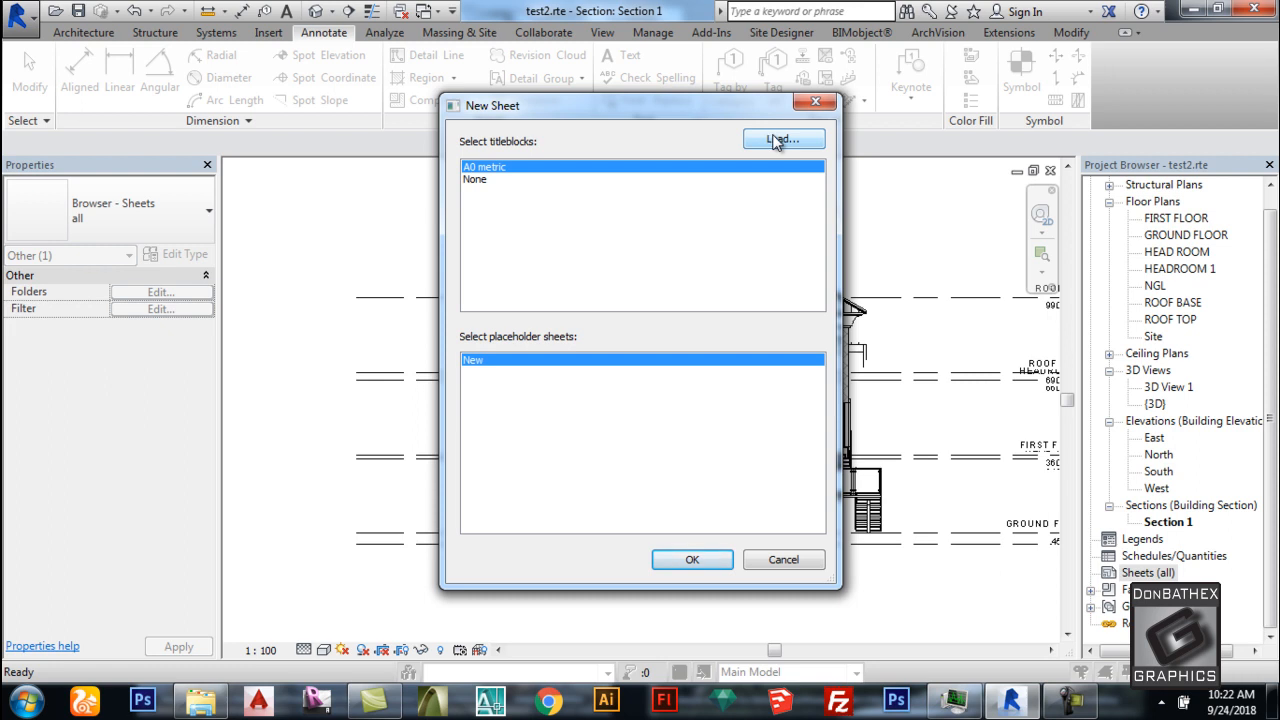
left_click(777, 140)
left_click_drag(800, 220, 785, 405)
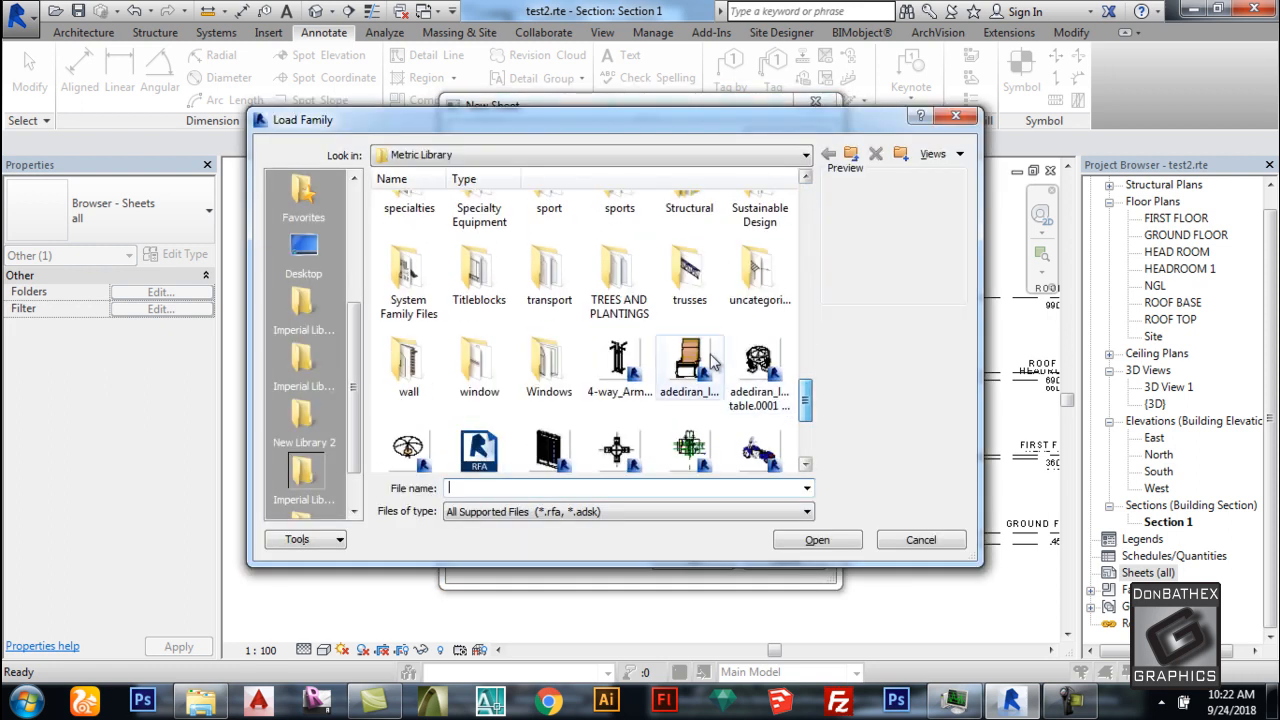
double_click(478, 275)
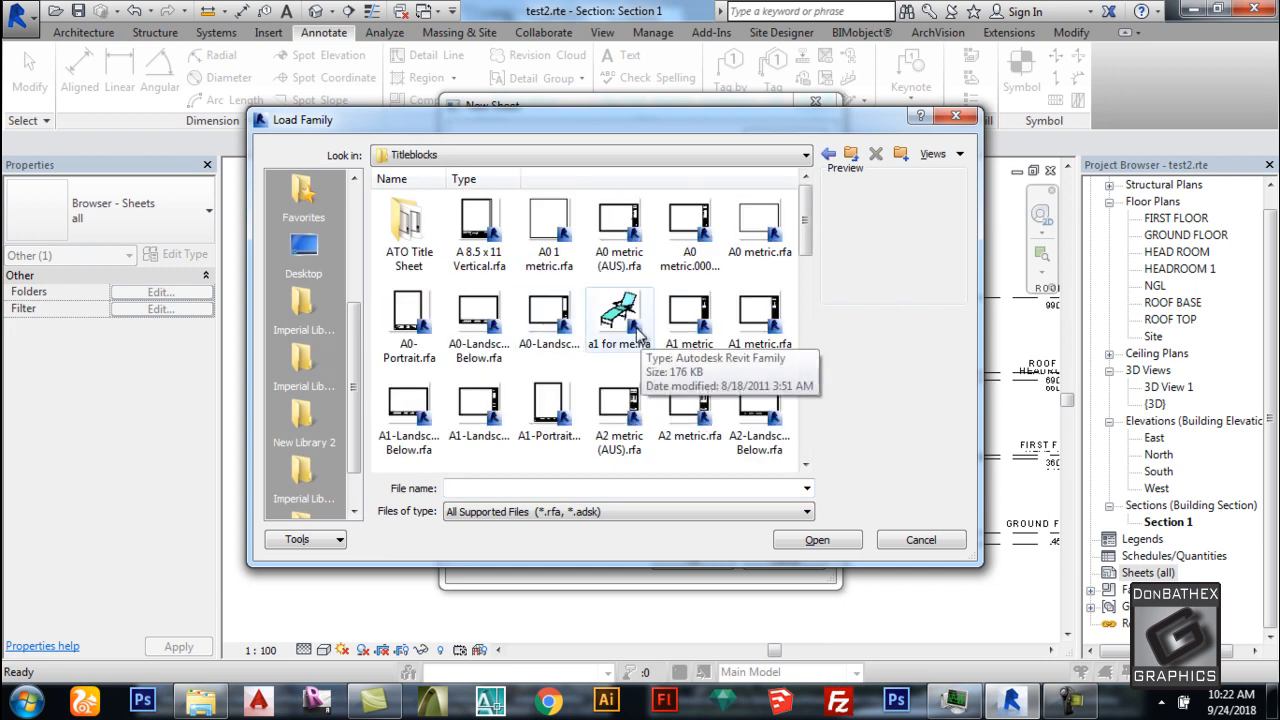
Load the design project.rfa title block and create the new sheet with it.
left_click(638, 335)
scroll(638, 335, "down", 4)
left_click(570, 375)
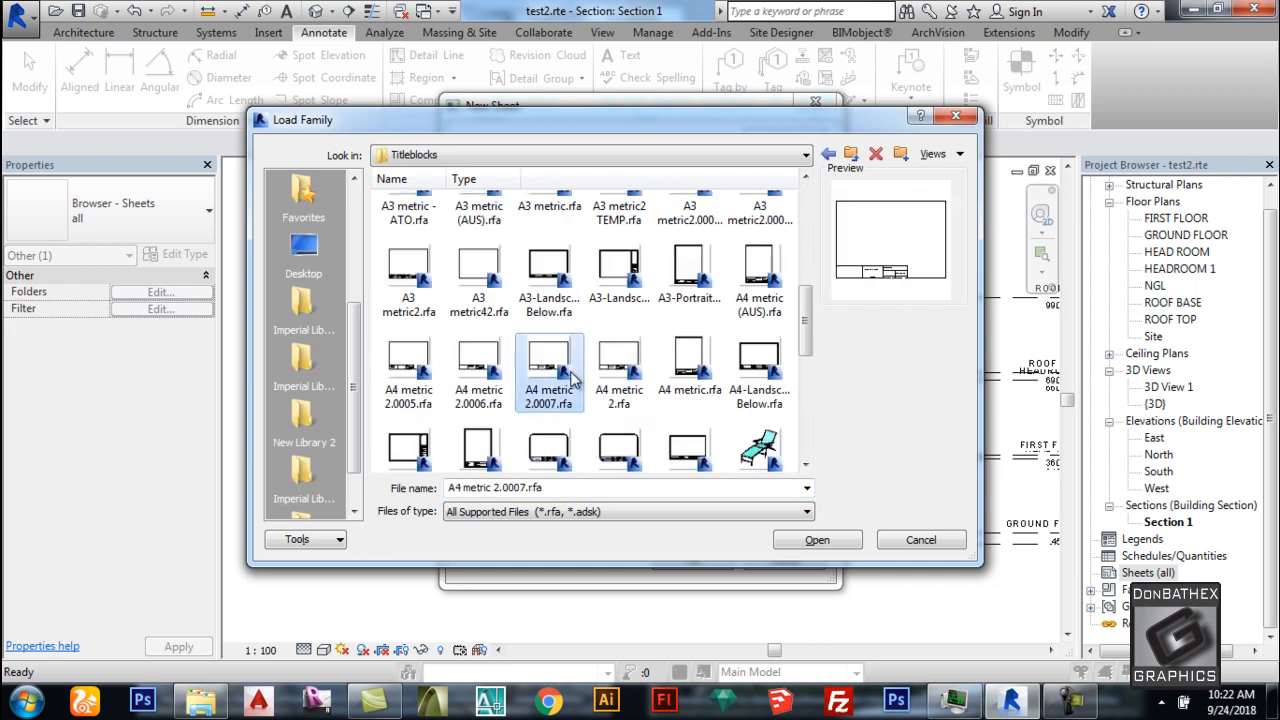
key("d")
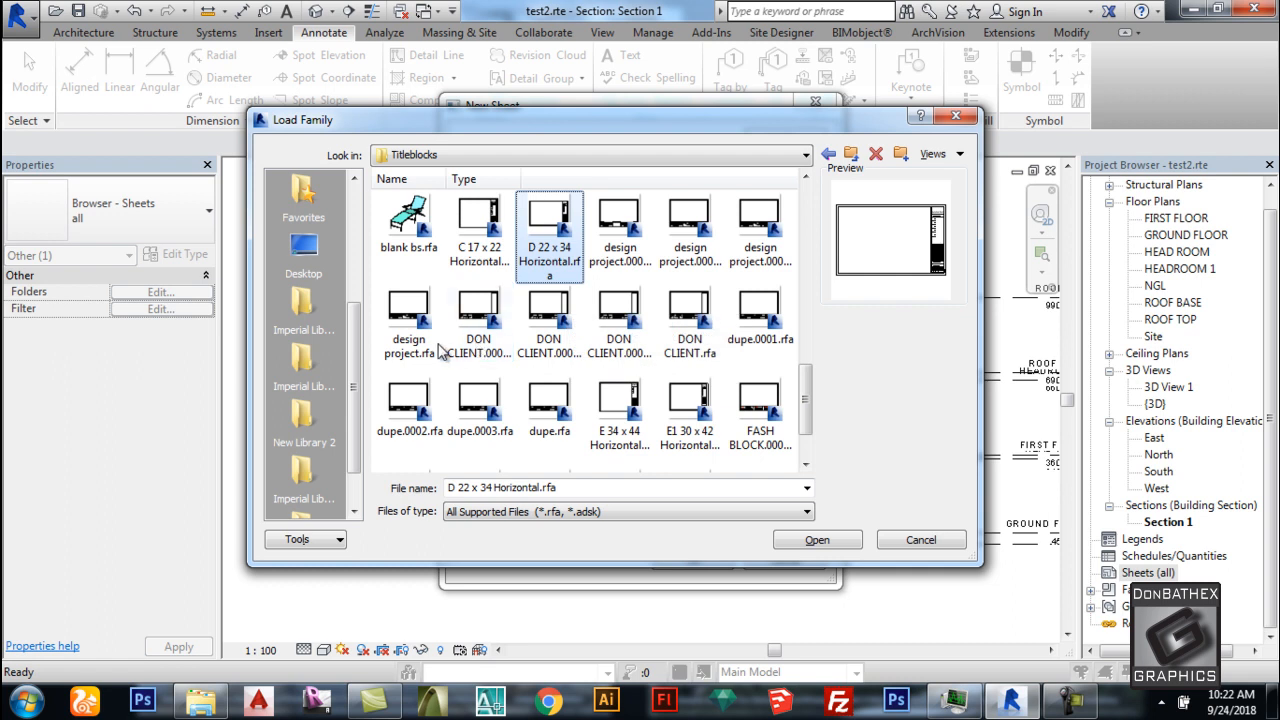
left_click(436, 347)
left_click(820, 540)
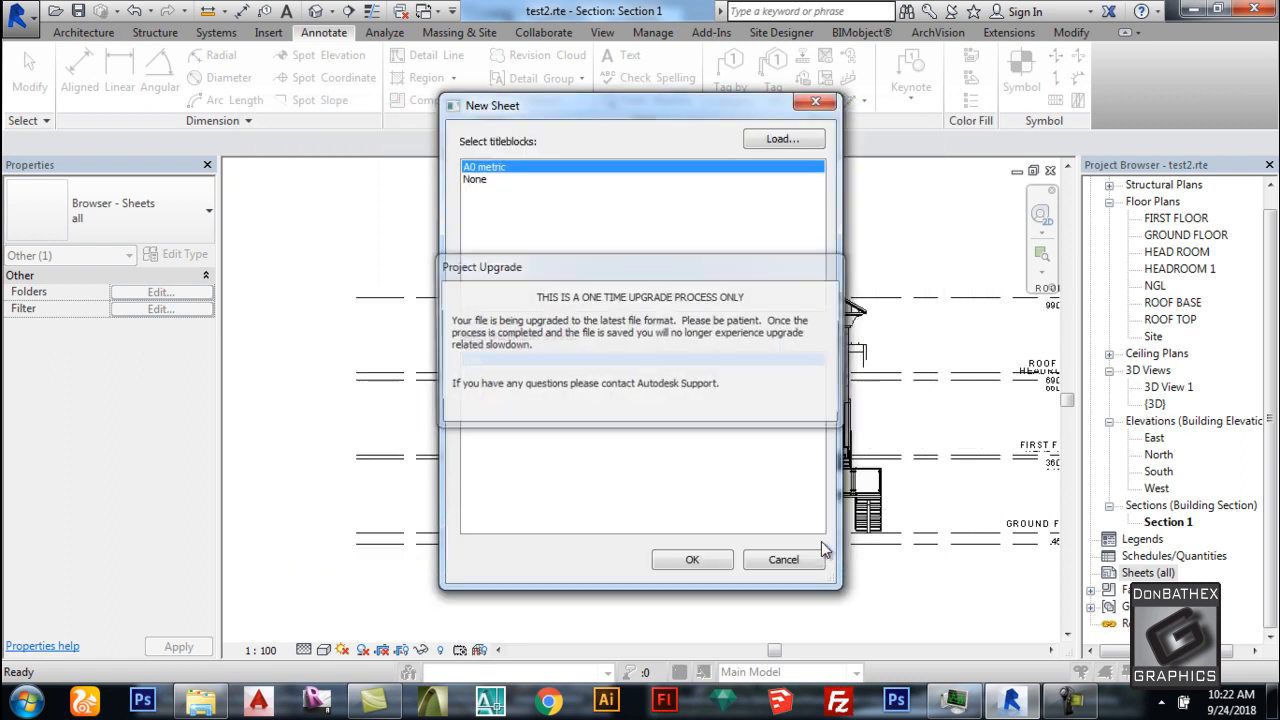
left_click(694, 559)
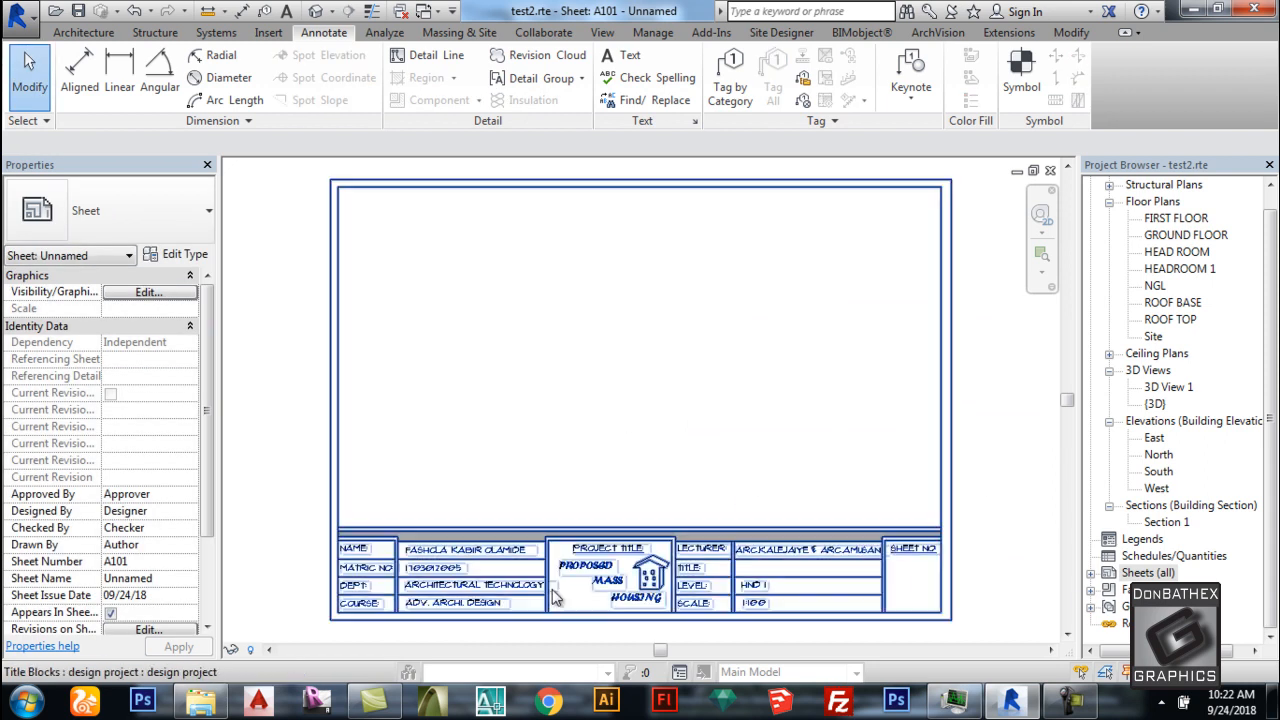
scroll(680, 600, "up", 3)
scroll(680, 604, "down", 3)
scroll(712, 560, "up", 1)
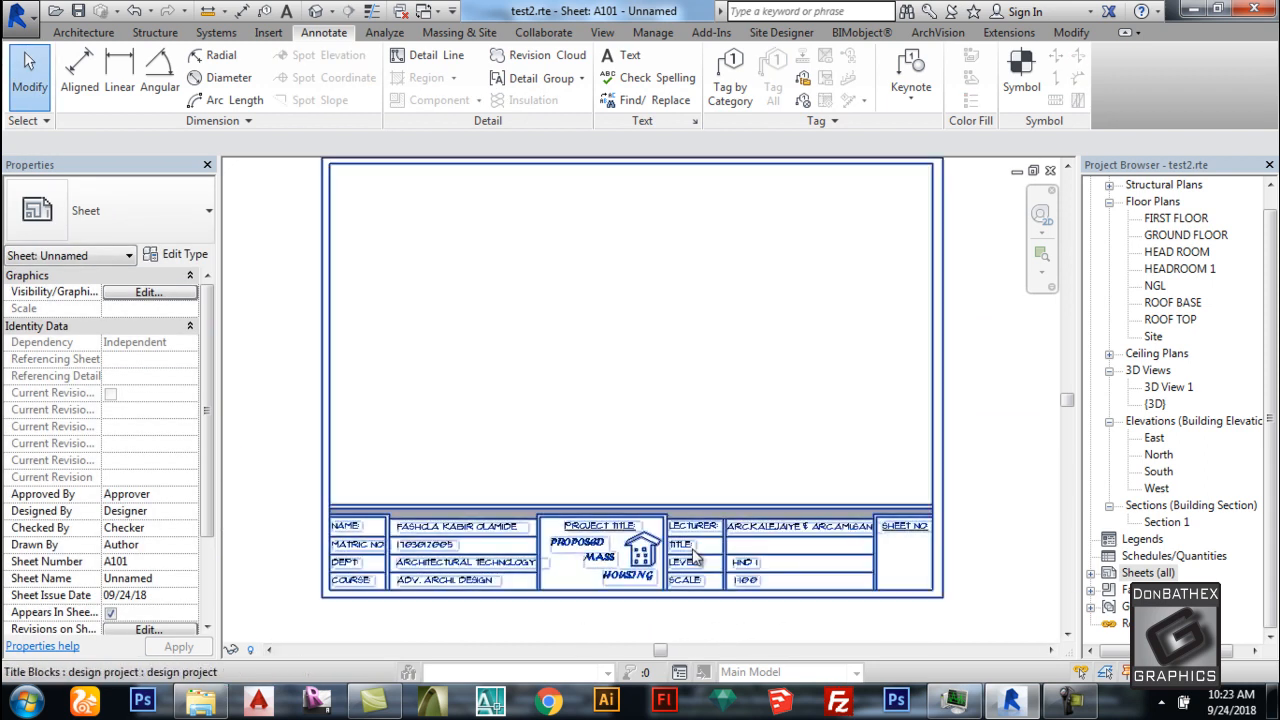
left_click(703, 550)
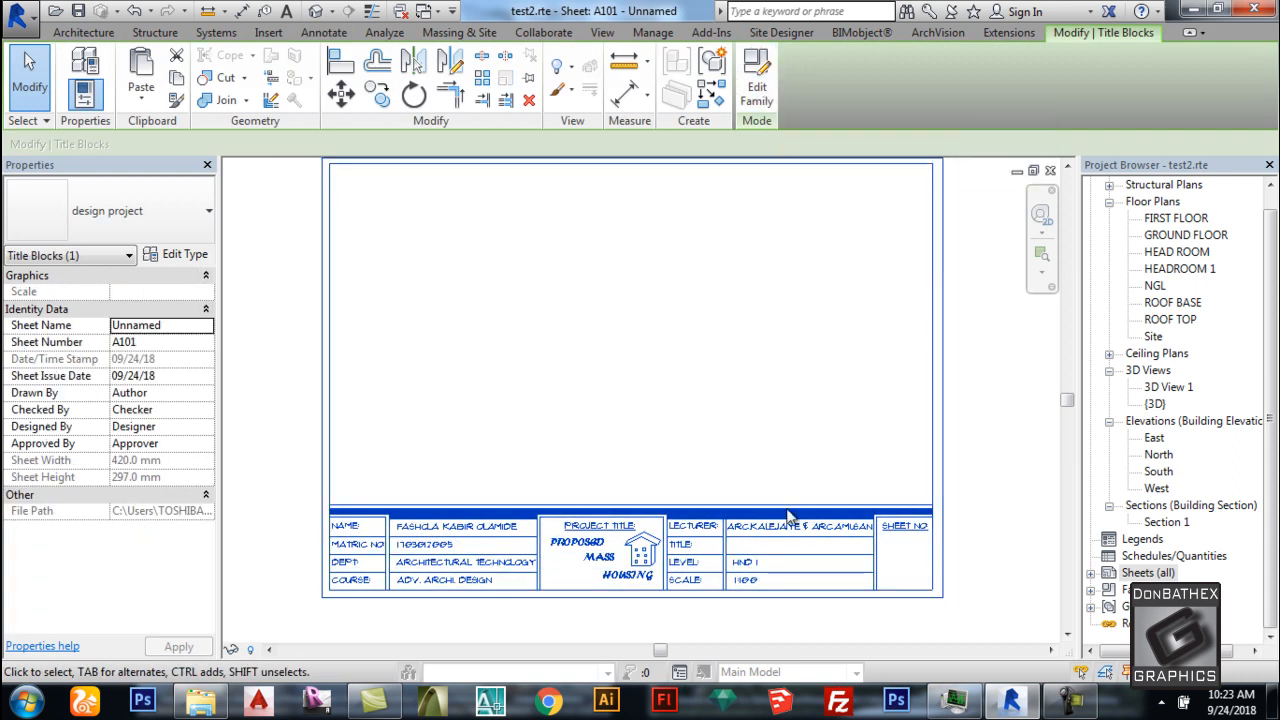
left_click(1015, 478)
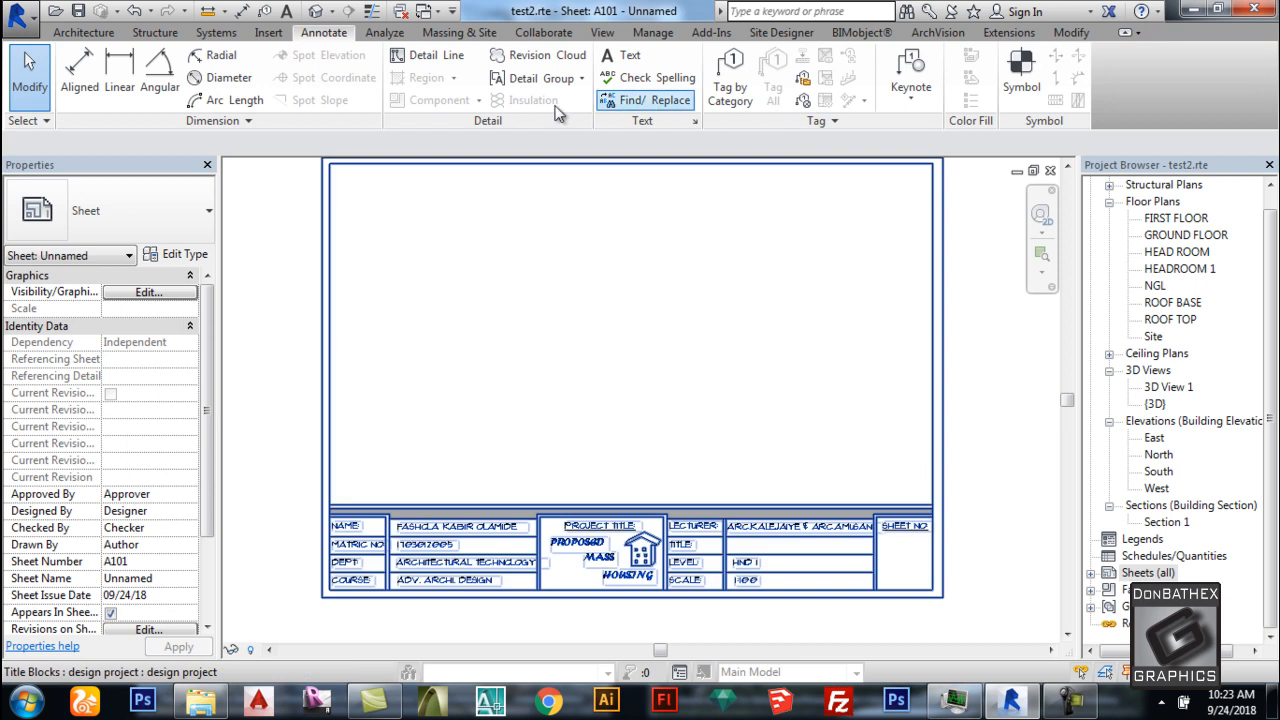
Add the Section 1 view to the new sheet, centred in the drawing area above the title block.
left_click(606, 33)
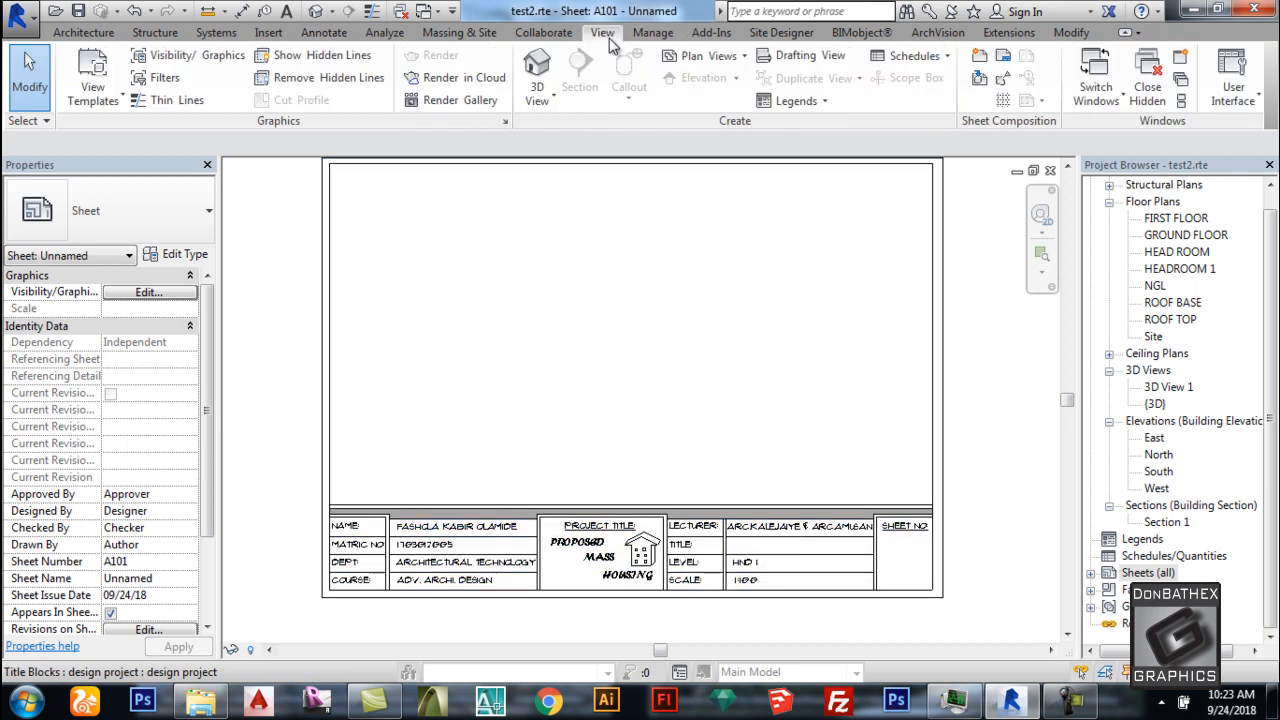
left_click(980, 80)
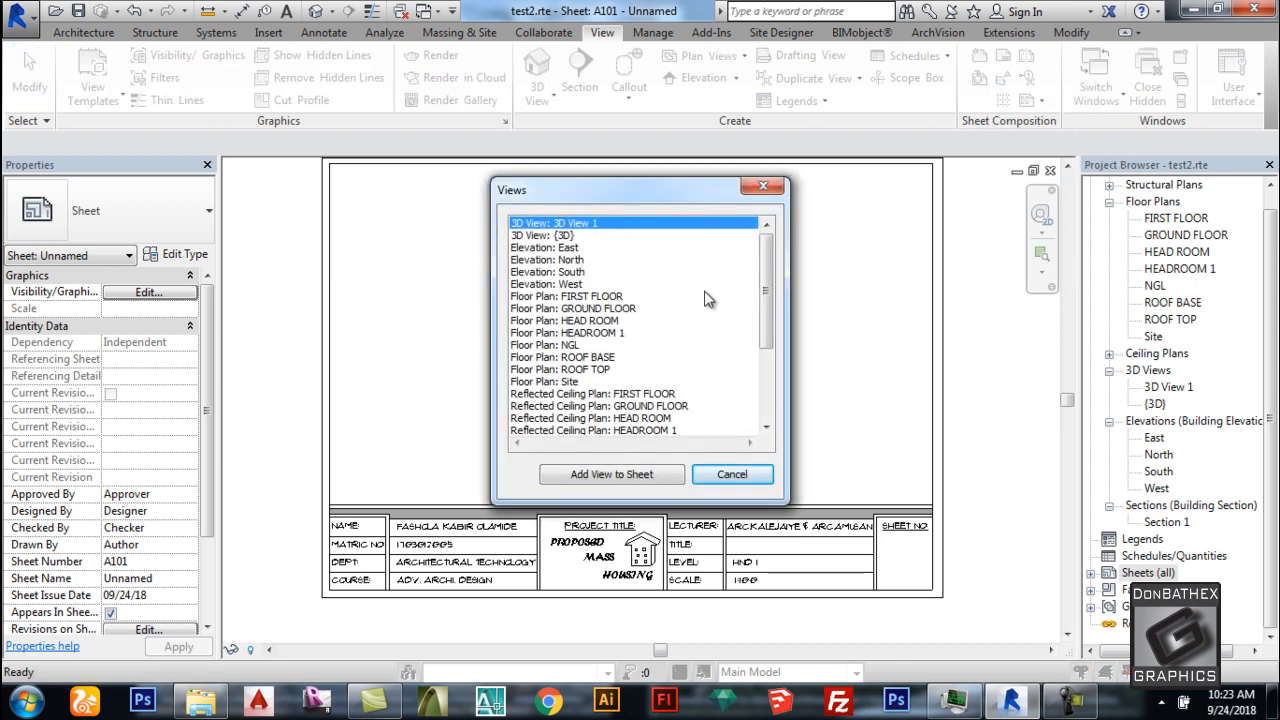
left_click_drag(761, 341, 761, 410)
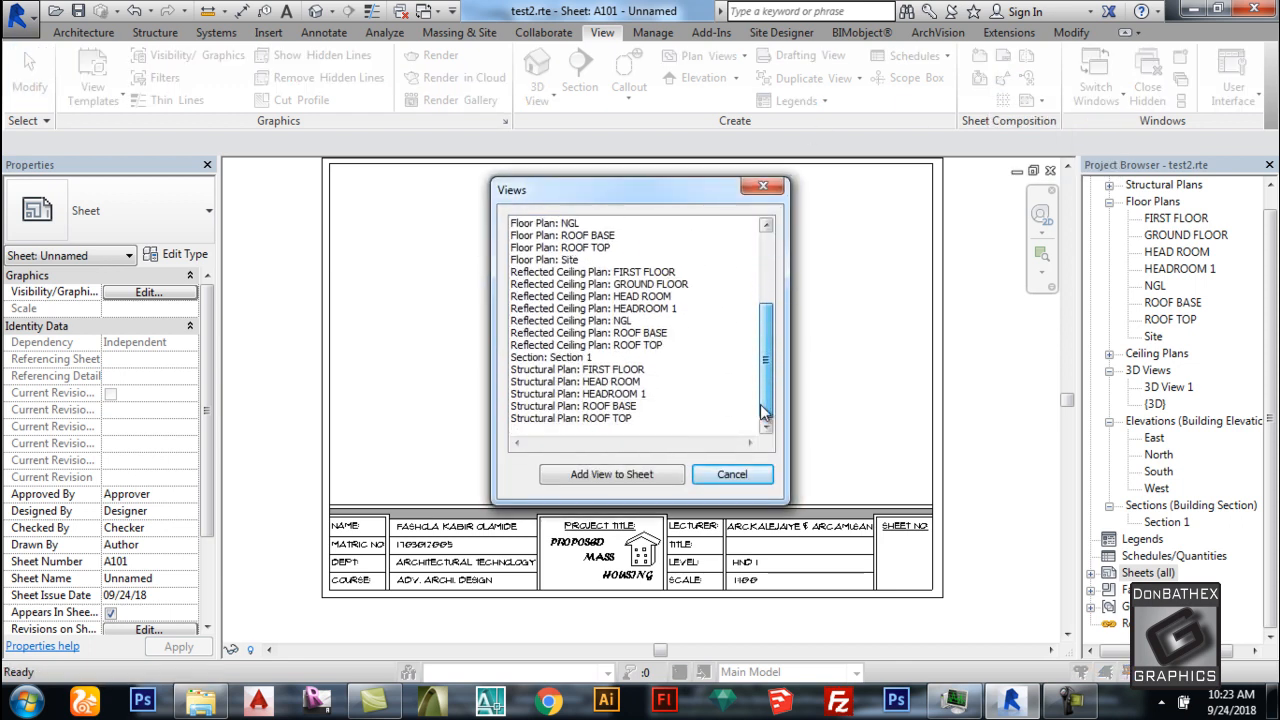
left_click(562, 358)
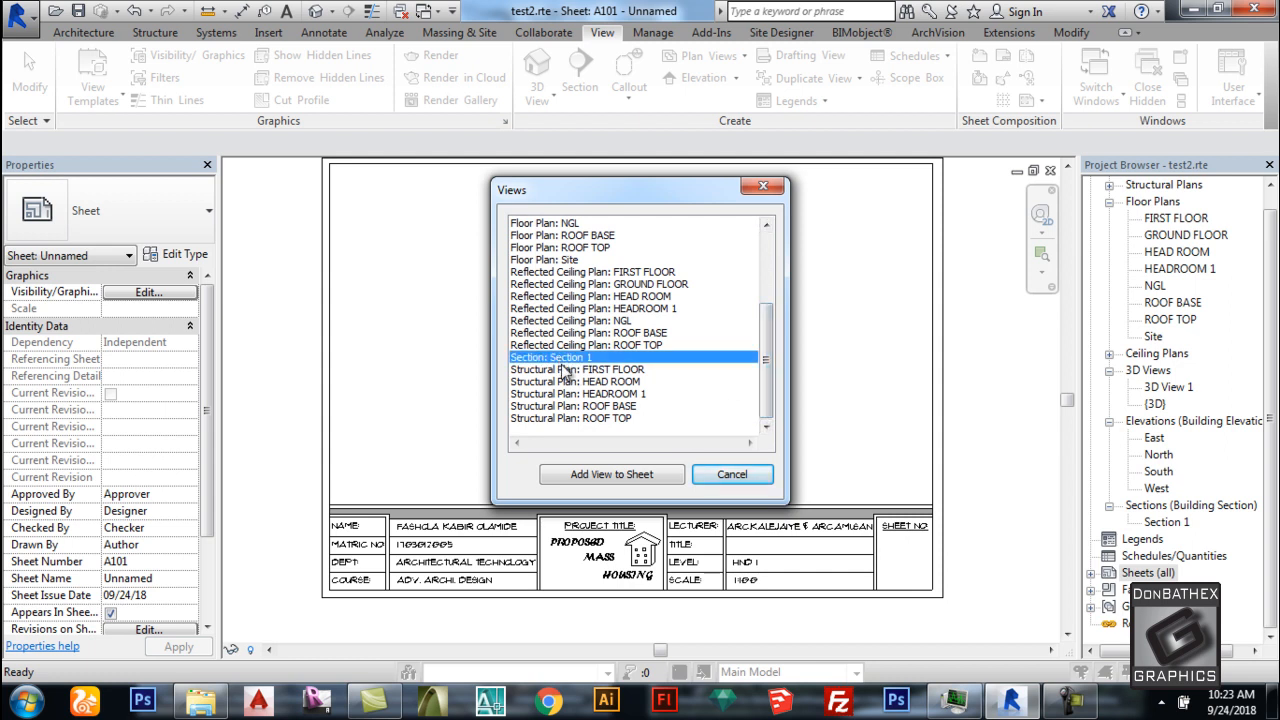
left_click(590, 478)
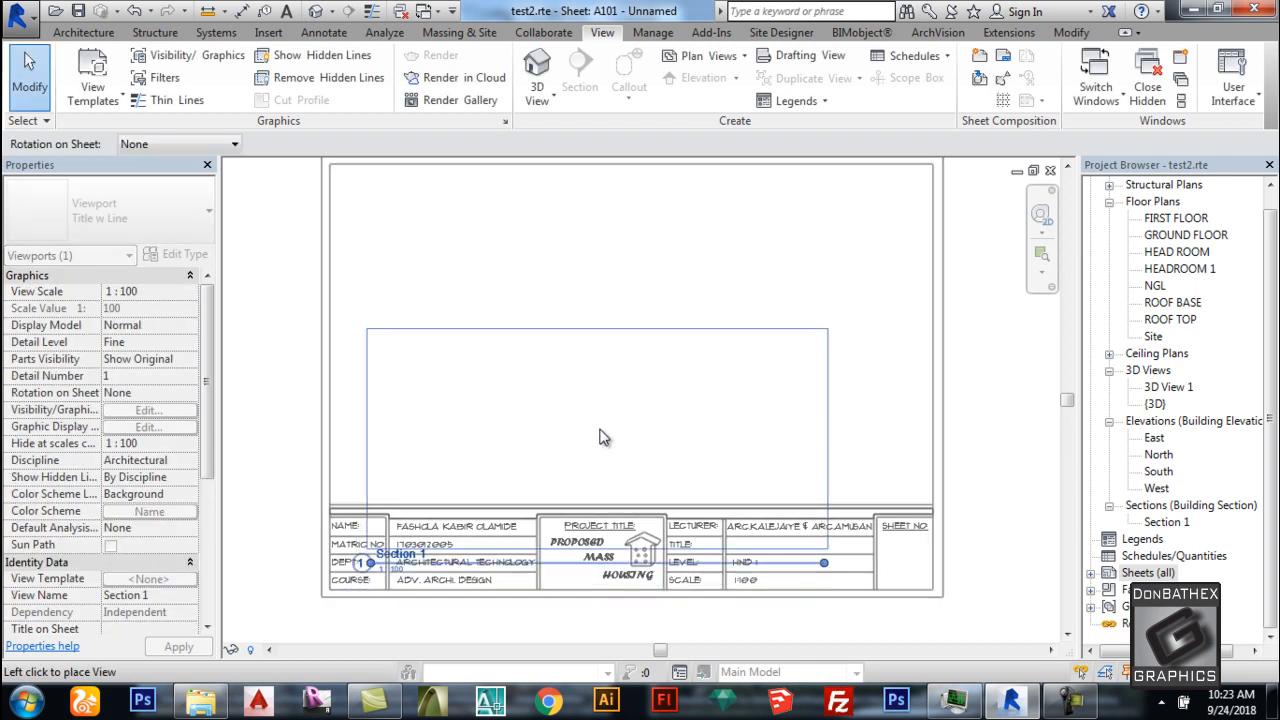
left_click(627, 318)
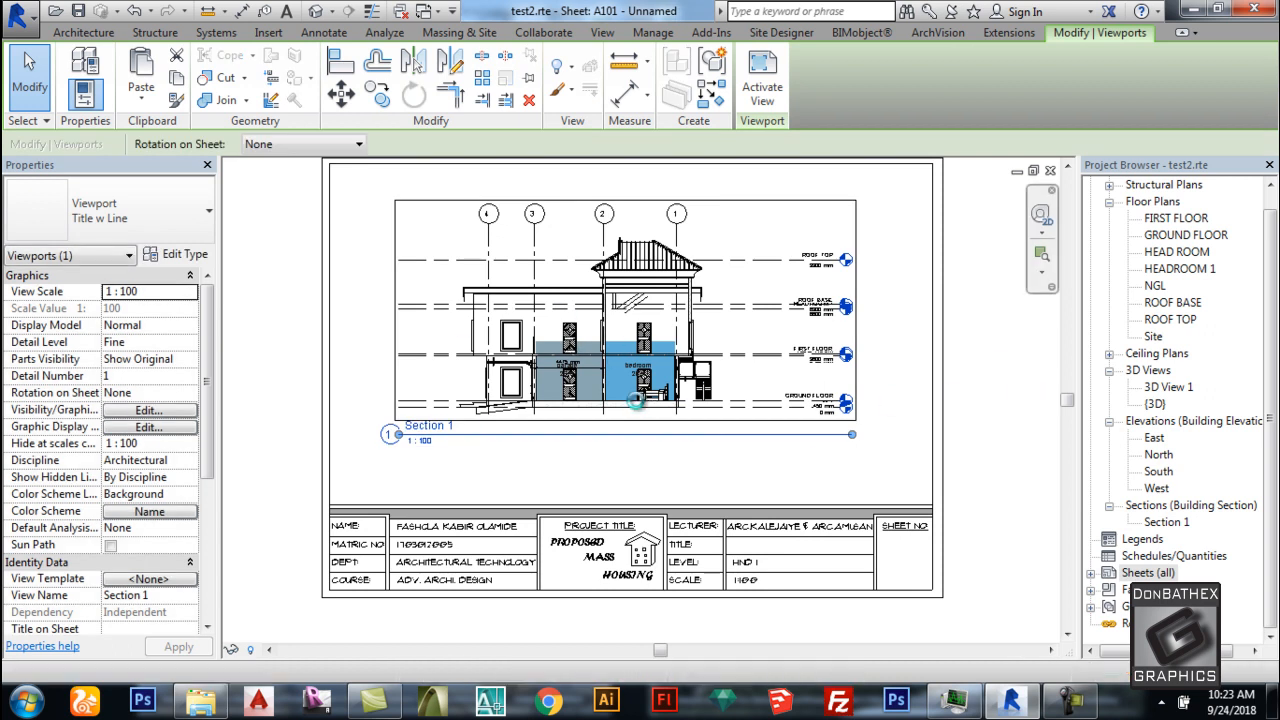
left_click(362, 352)
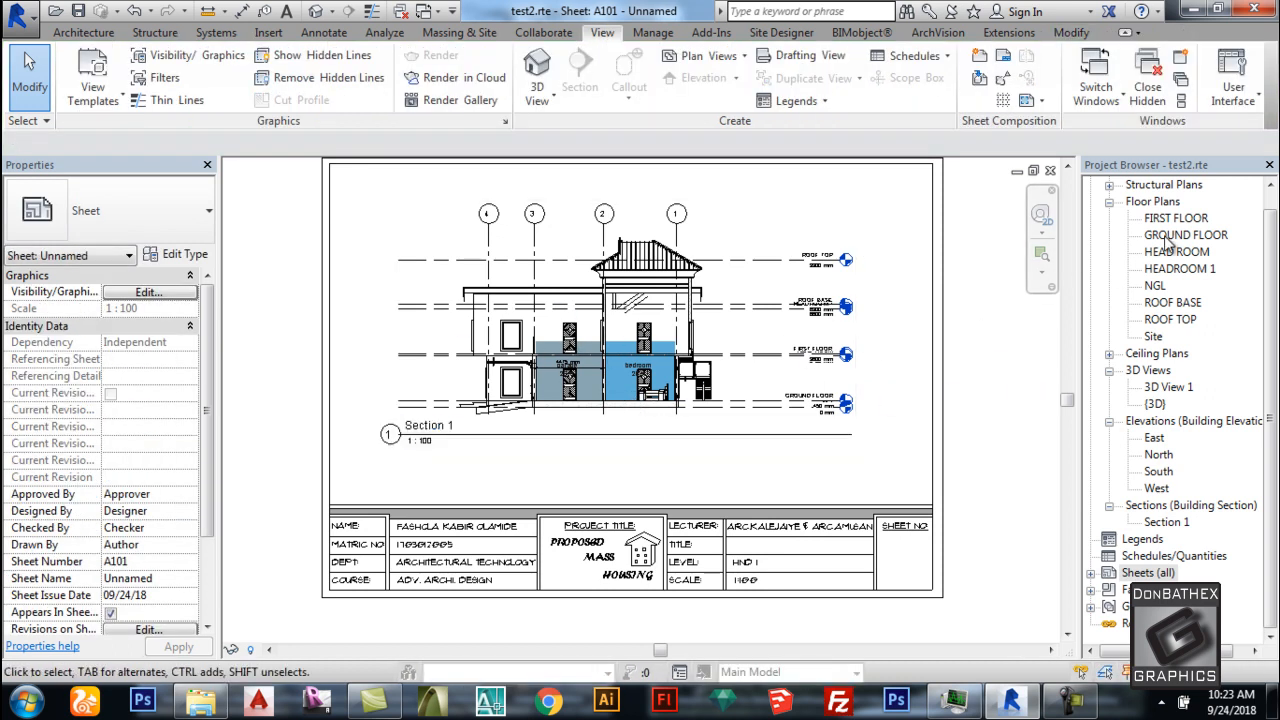
Open the GROUND FLOOR floor plan and look at its available view scales without choosing one.
double_click(1170, 234)
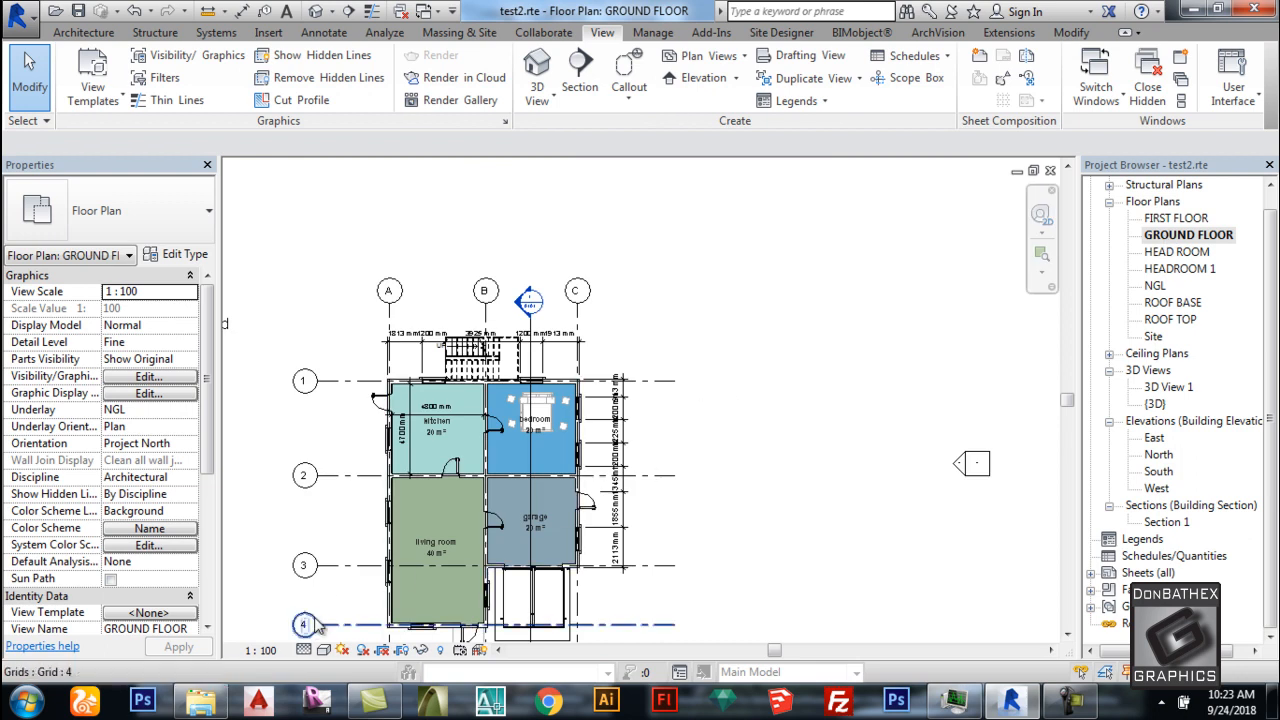
scroll(801, 256, "down", 2)
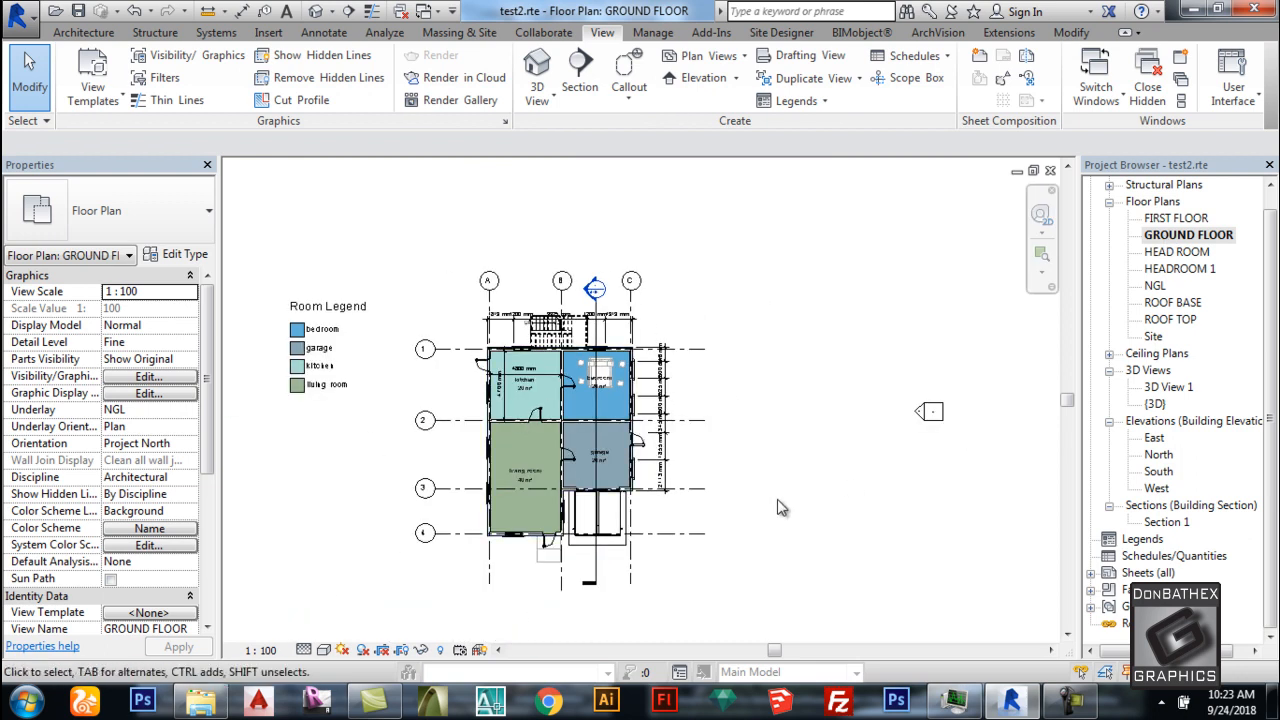
left_click(264, 650)
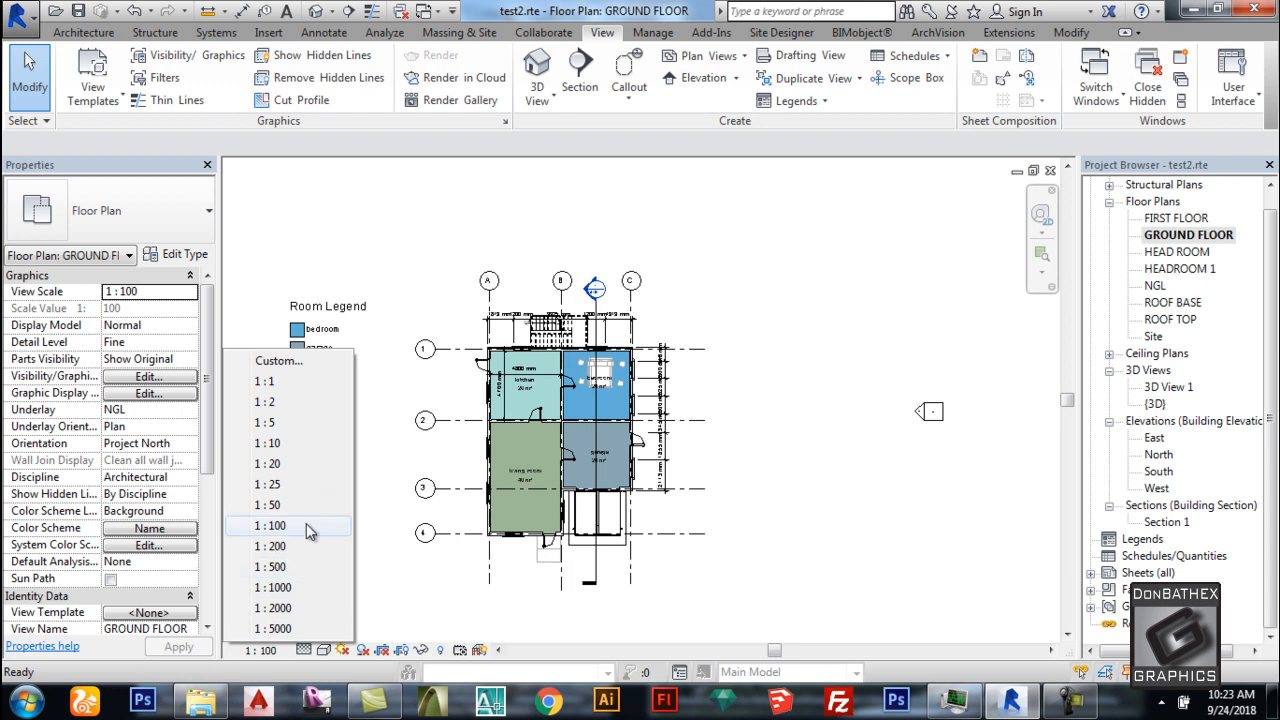
left_click(838, 334)
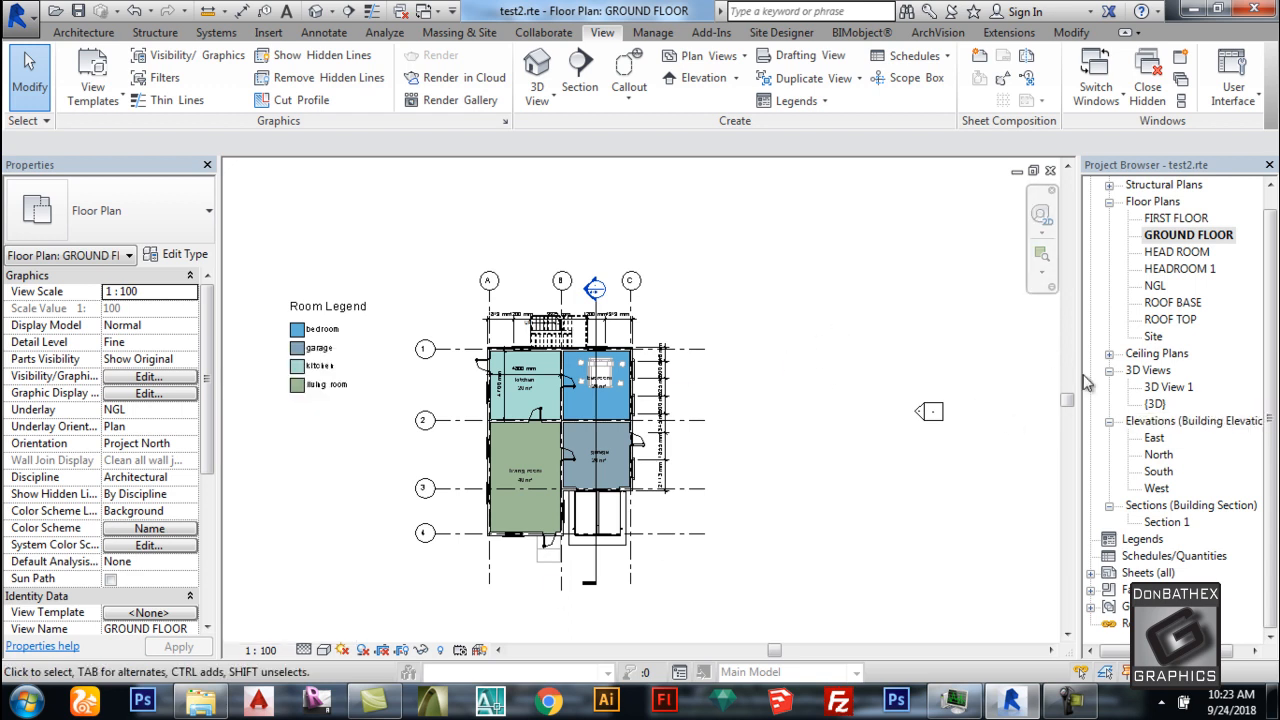
left_click(1109, 370)
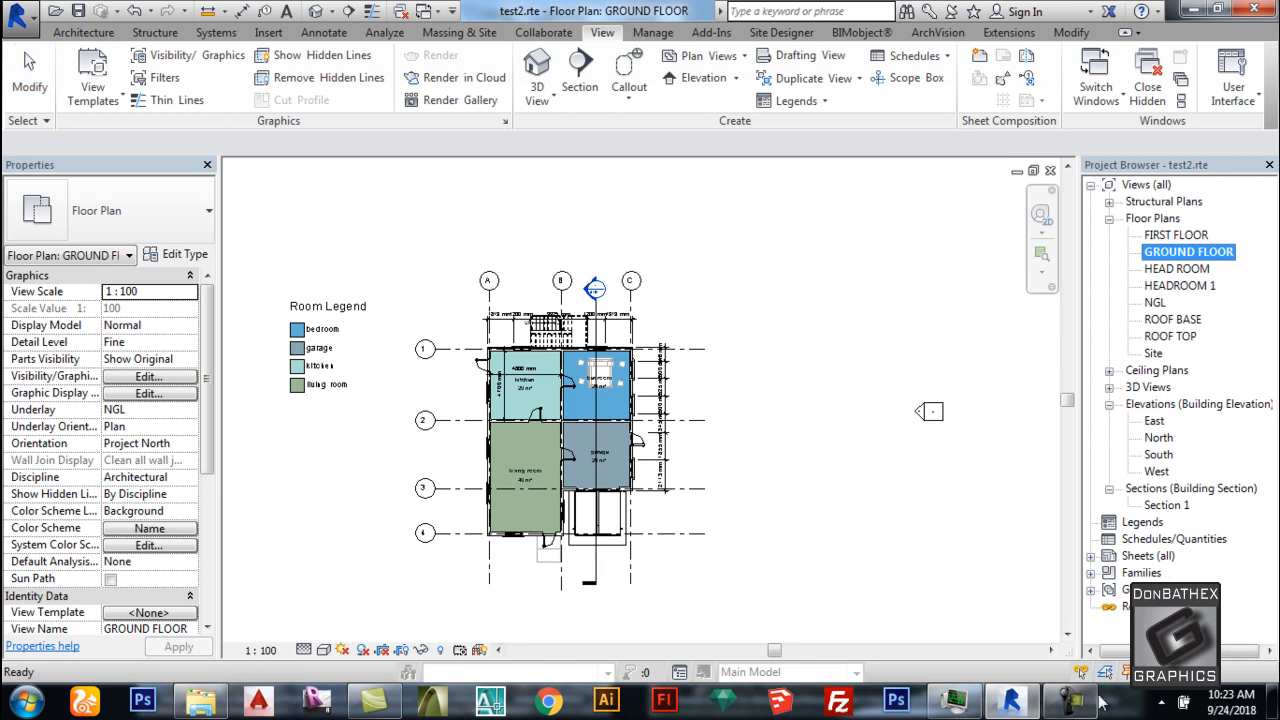
left_click(1070, 700)
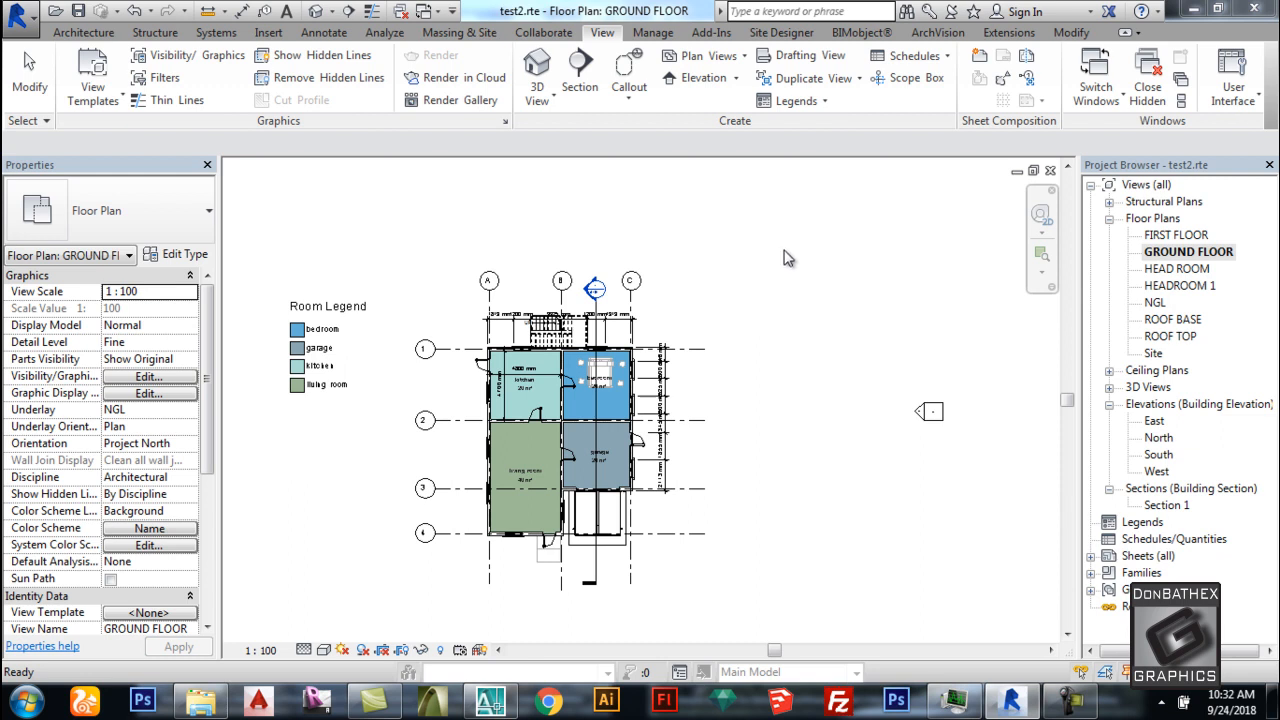
left_click(802, 267)
left_click(88, 32)
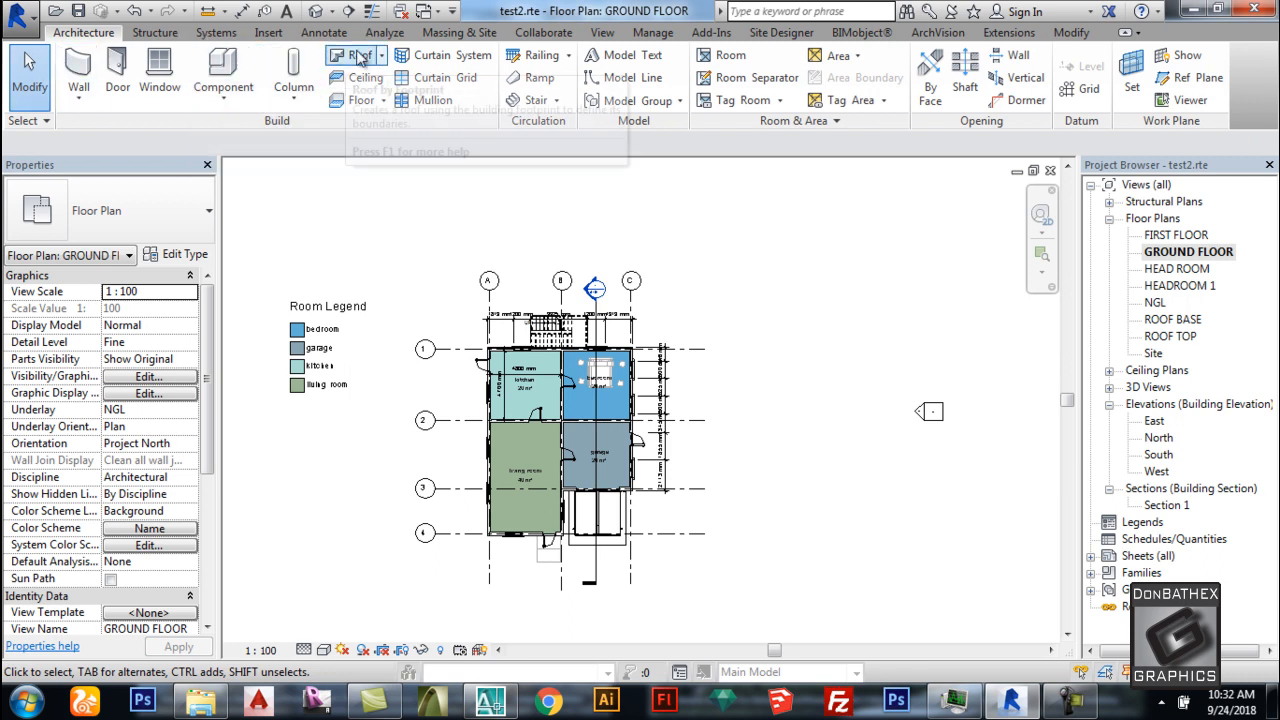
Start a CAD import into the ground floor plan and browse the DWG files on the Desktop.
left_click(262, 35)
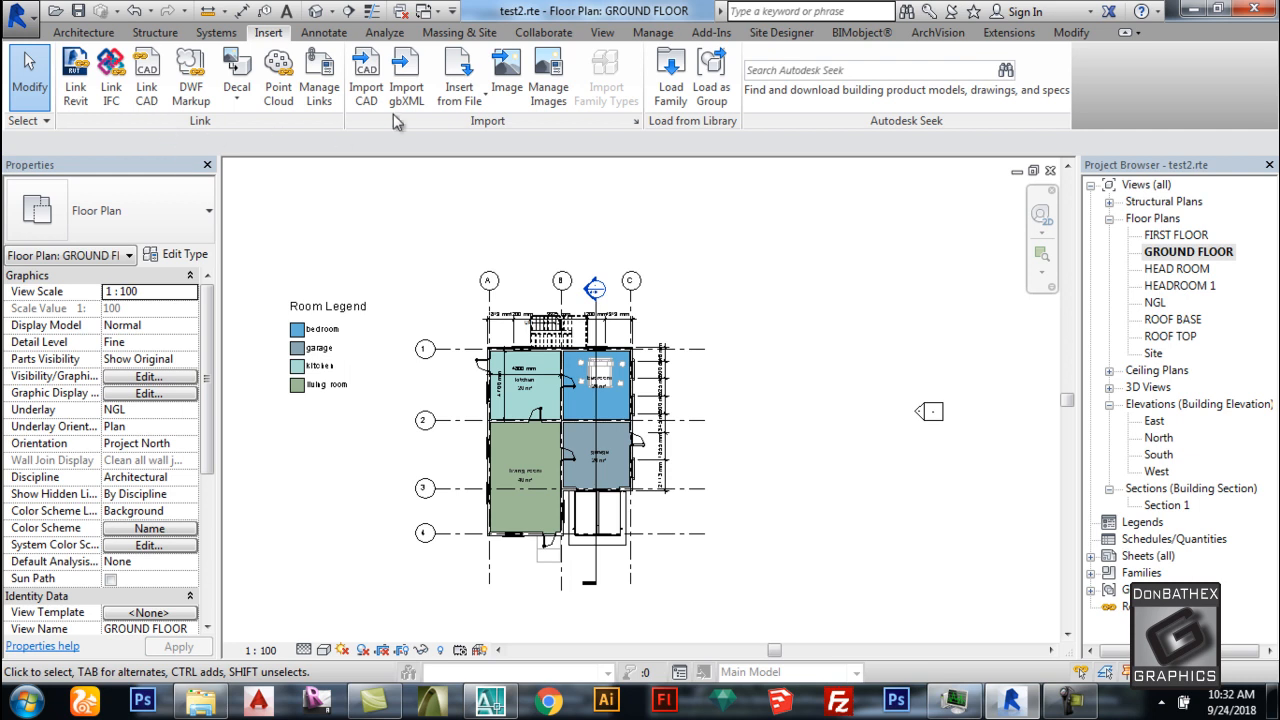
left_click(368, 92)
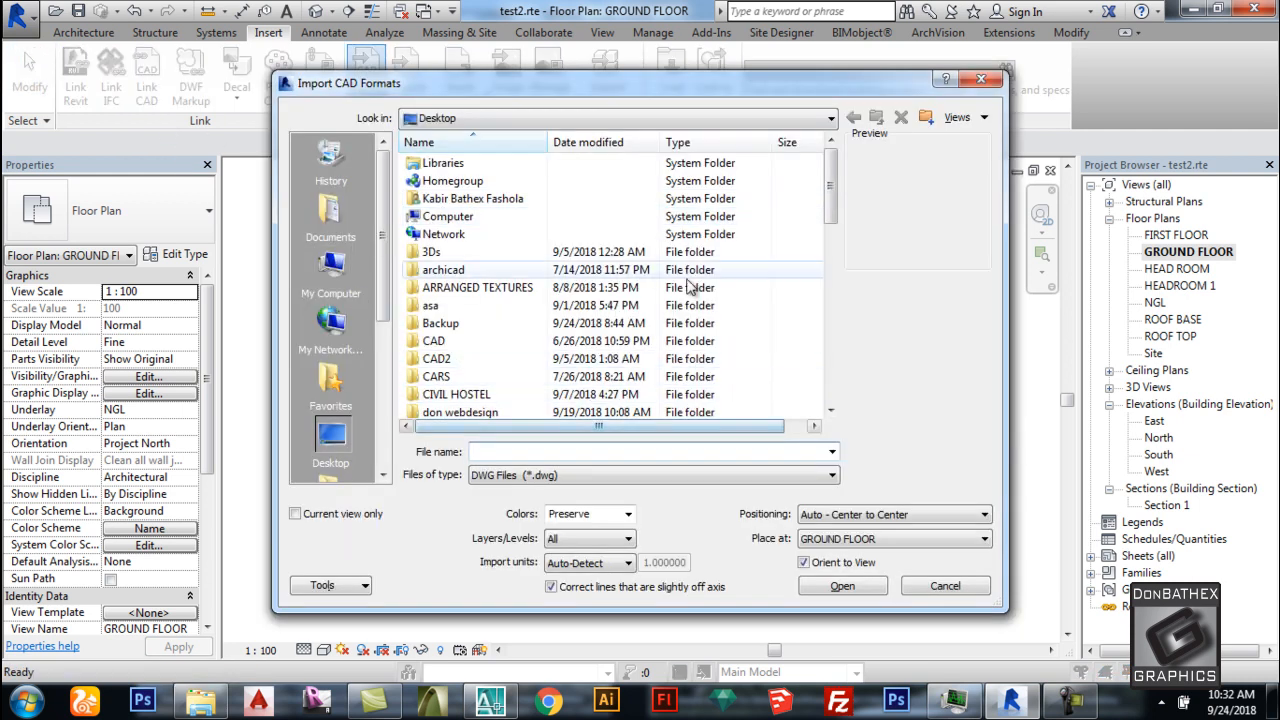
left_click_drag(830, 186, 830, 362)
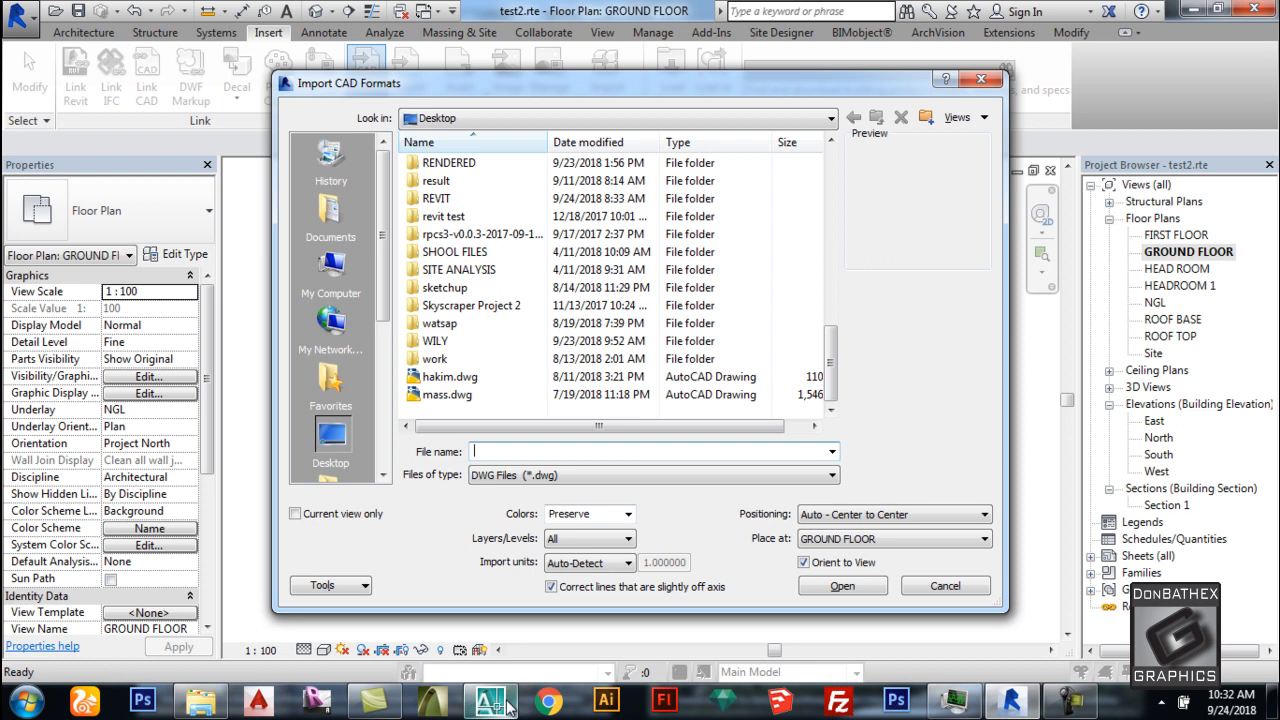
Switch to AutoCAD and write the whole hakim.dwg floor plan to the Desktop as new block.dwg, with millimetre insert units.
mouse_move(520, 698)
left_click(525, 600)
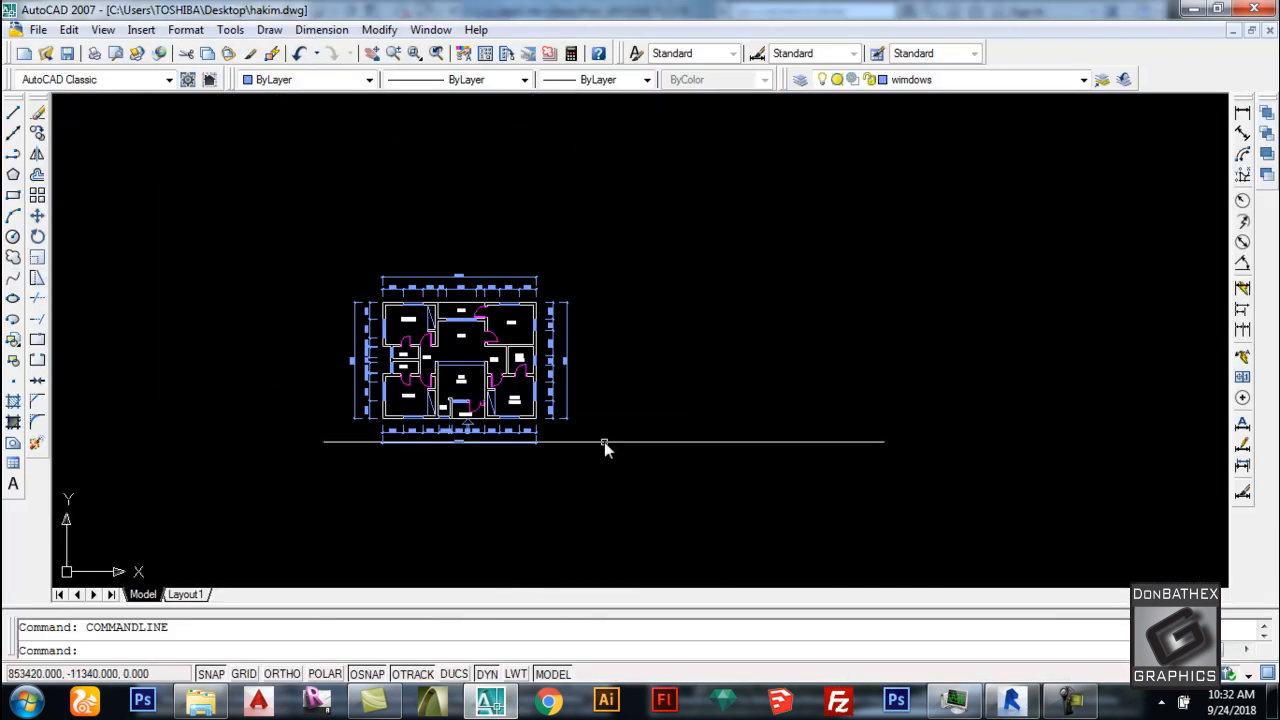
left_click(652, 475)
left_click(290, 240)
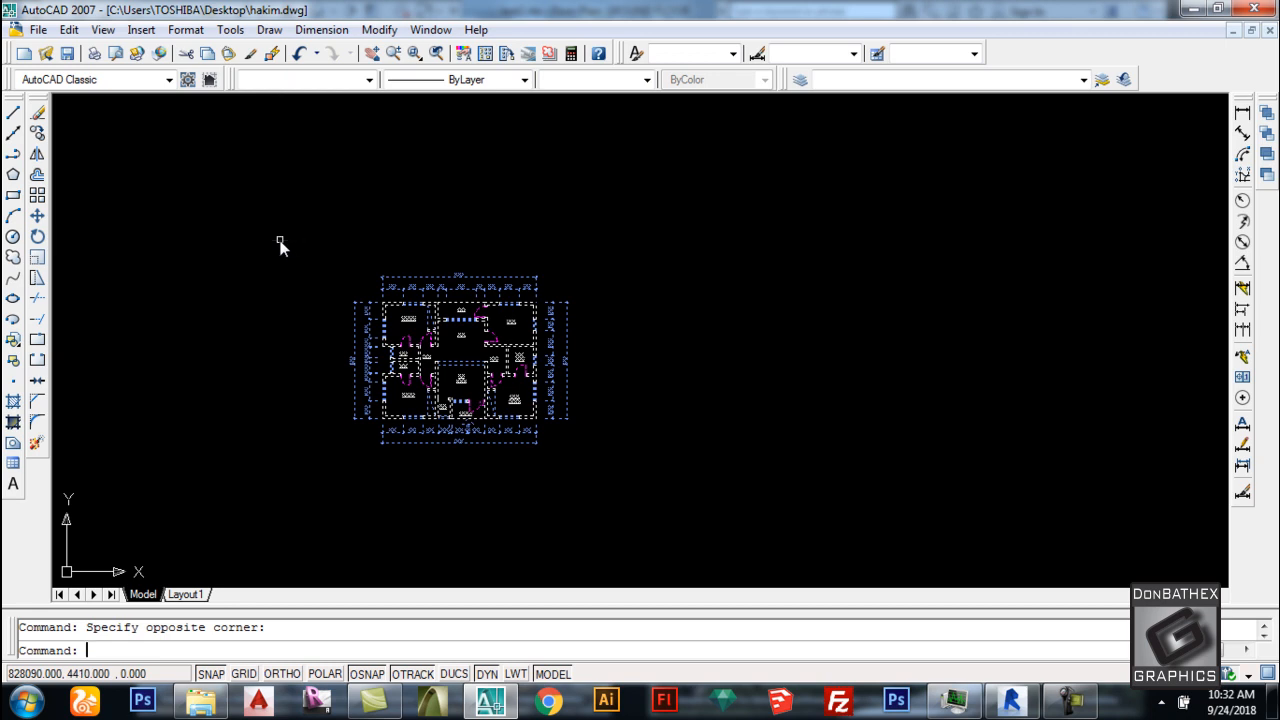
type("W")
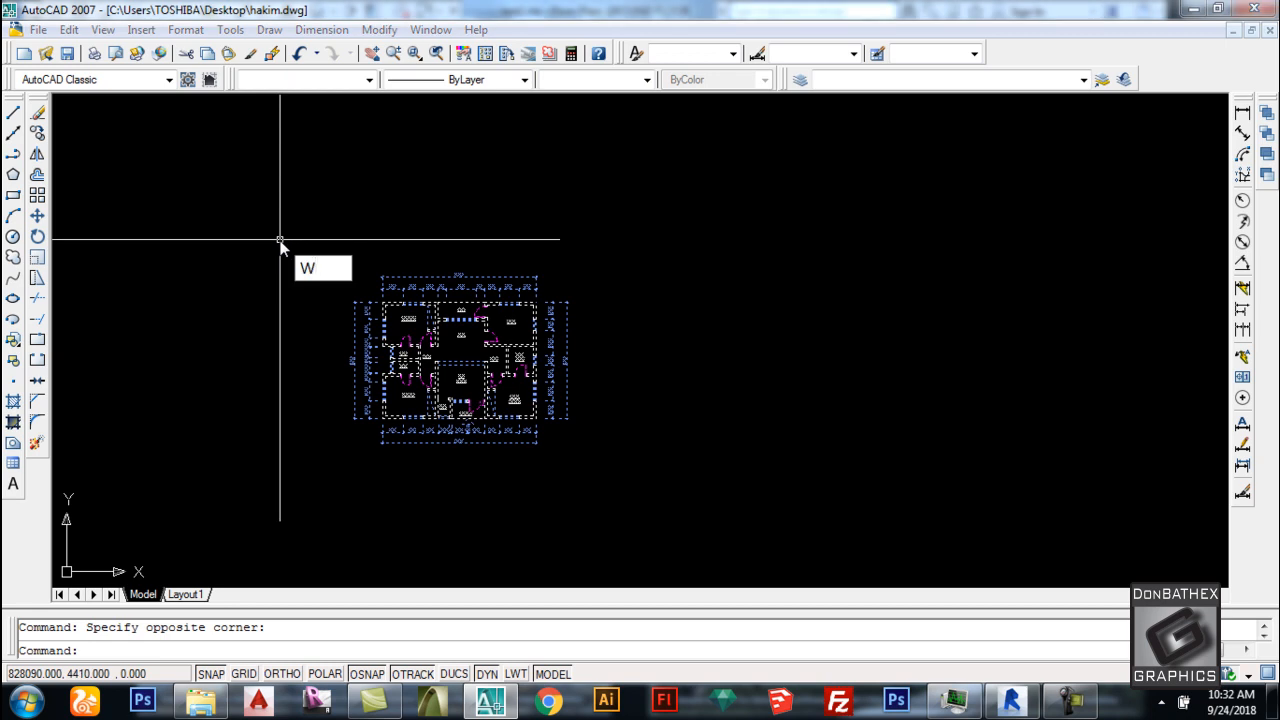
key("Return")
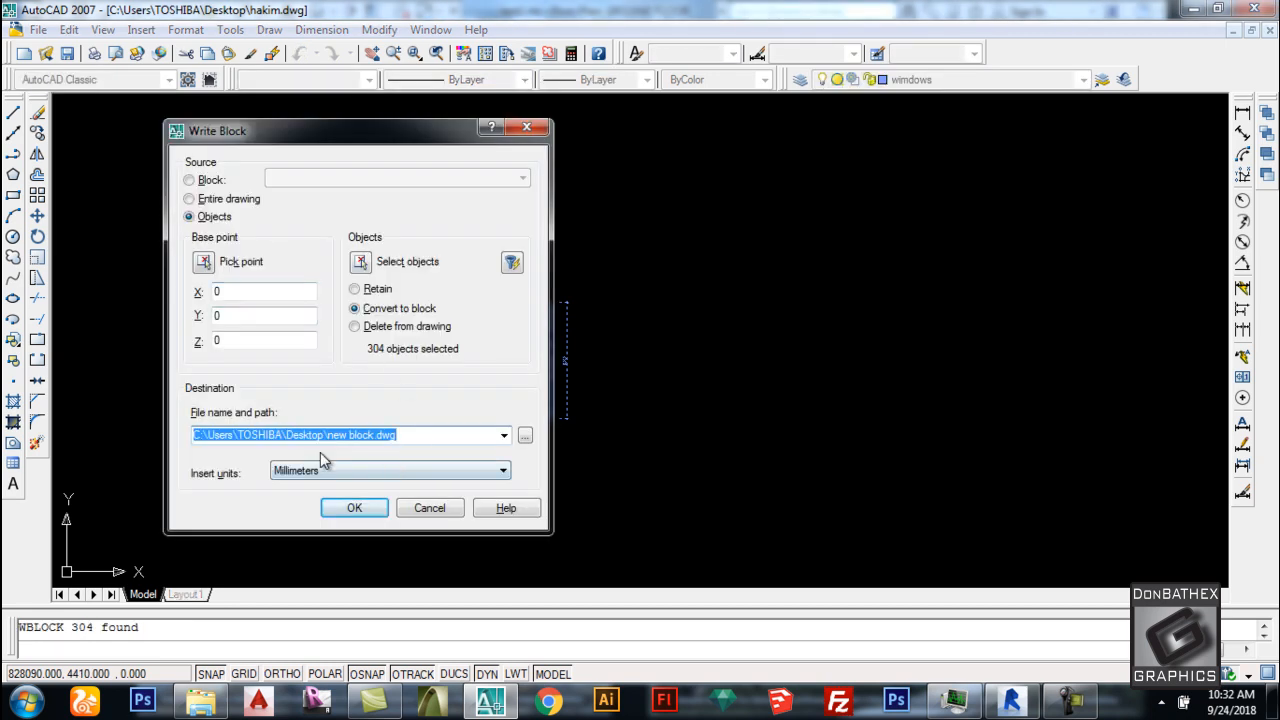
left_click(354, 509)
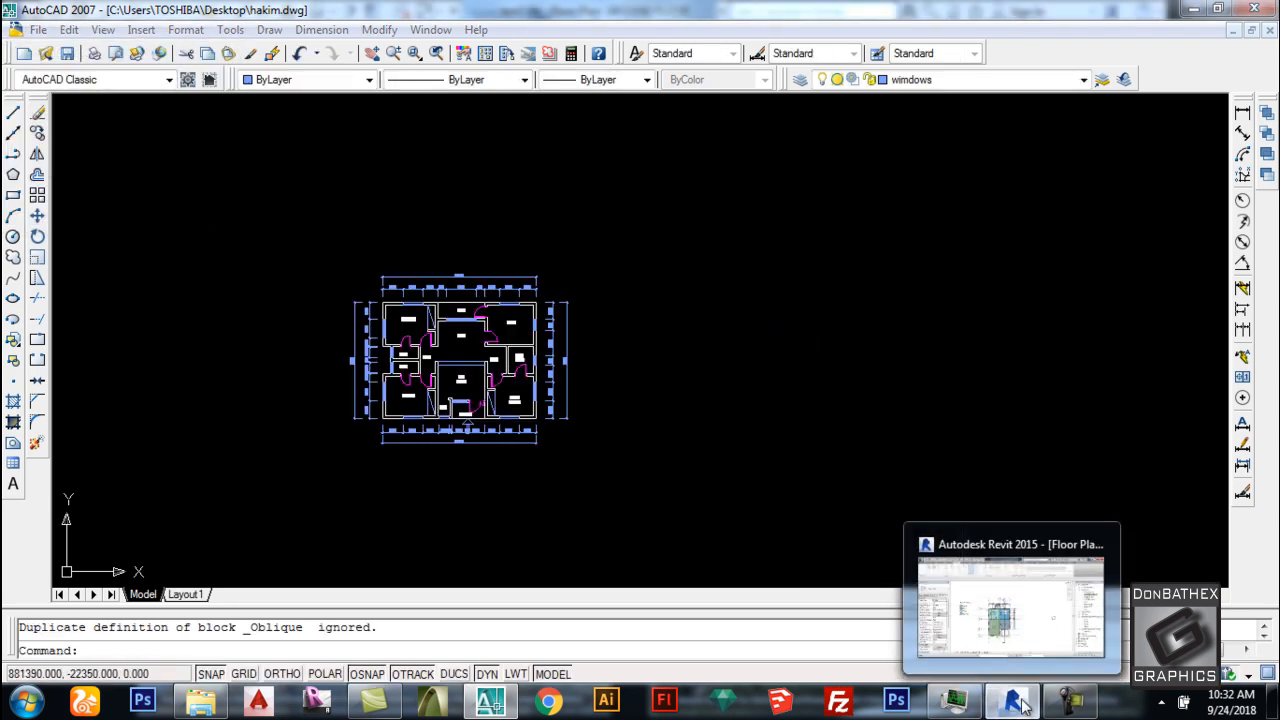
Switch back to Revit, cancel the open import, restart the CAD import and choose new block.dwg from the Desktop.
left_click(996, 650)
left_click(928, 587)
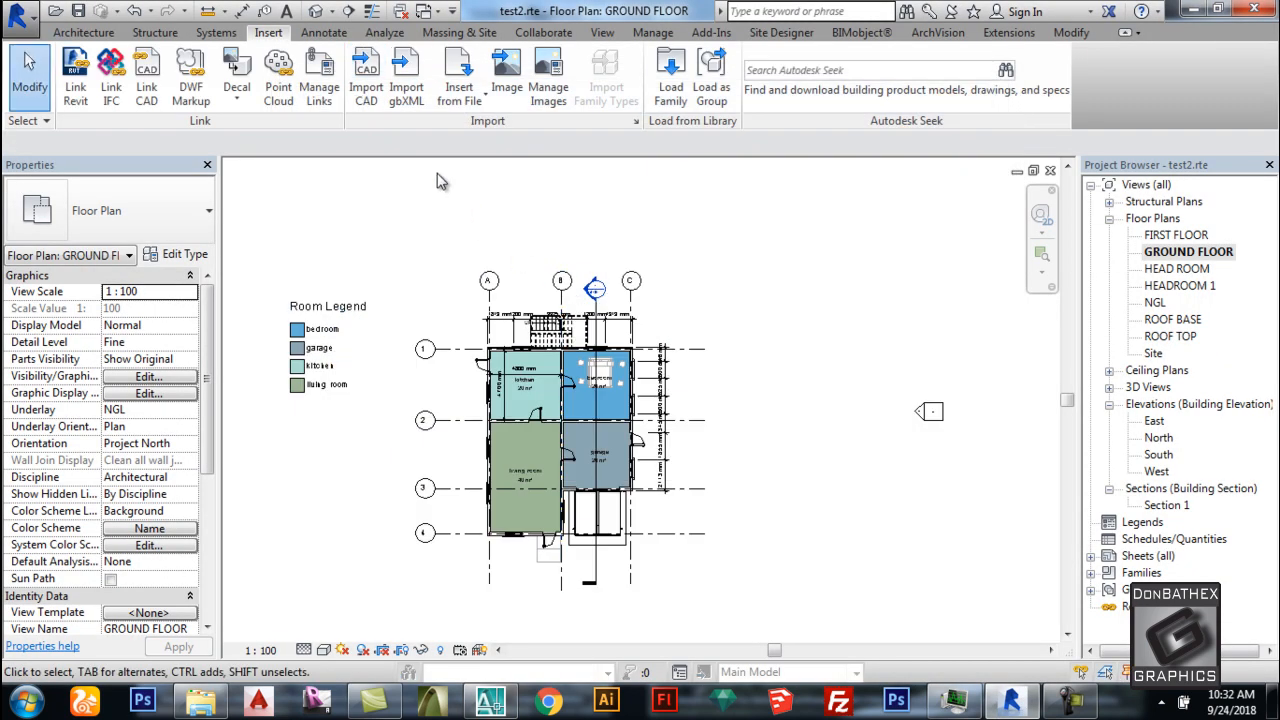
left_click(378, 98)
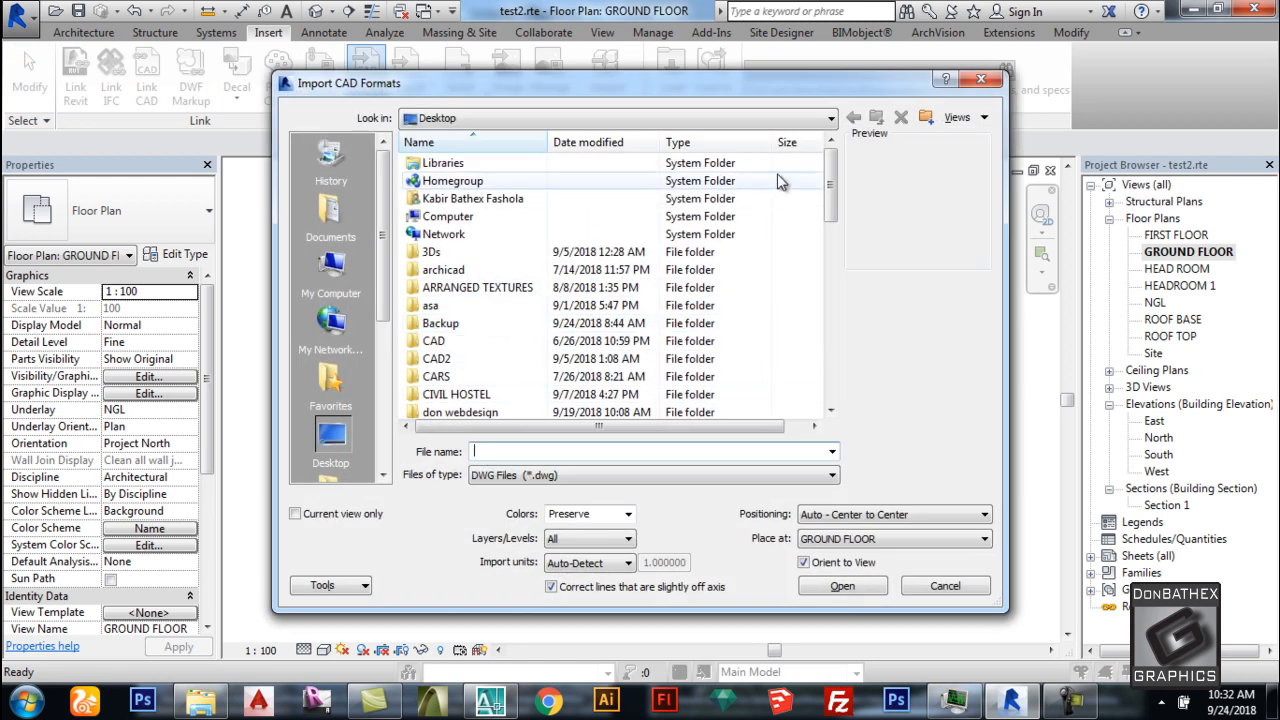
left_click_drag(833, 191, 833, 372)
left_click(545, 395)
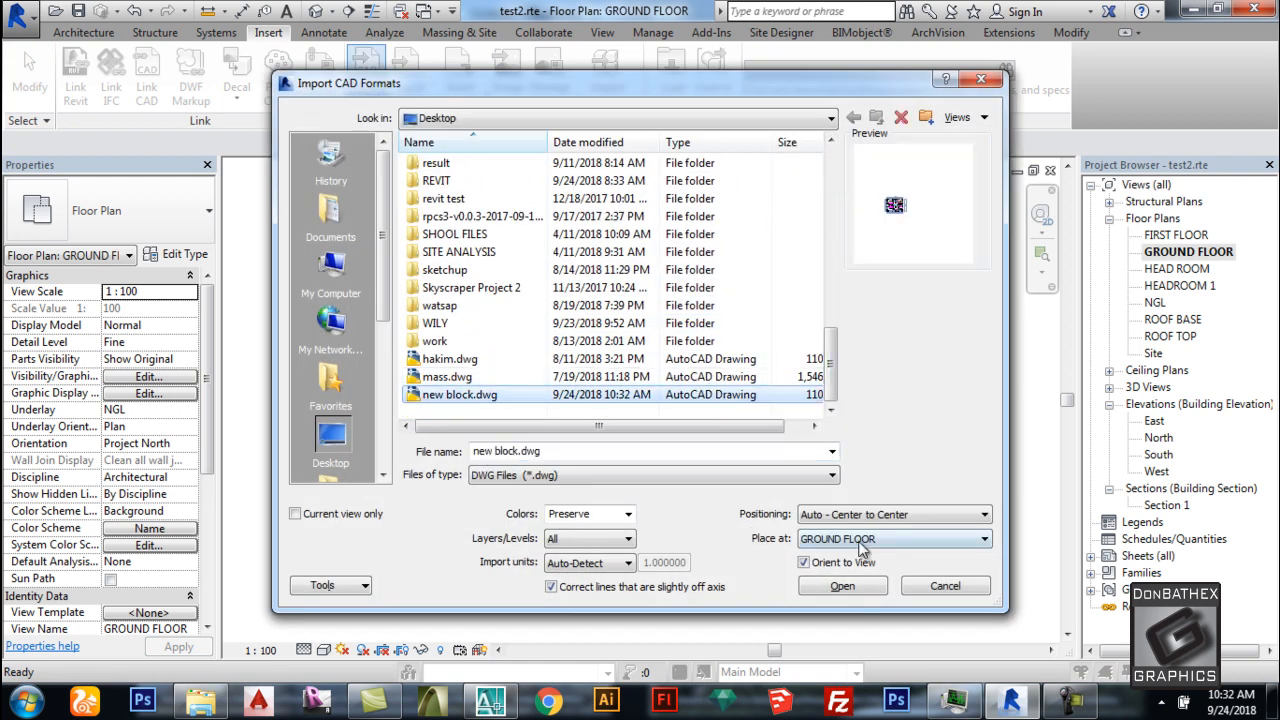
Import the drawing with Manual - Center positioning and place it in empty space beside the existing GROUND FLOOR plan.
left_click(835, 515)
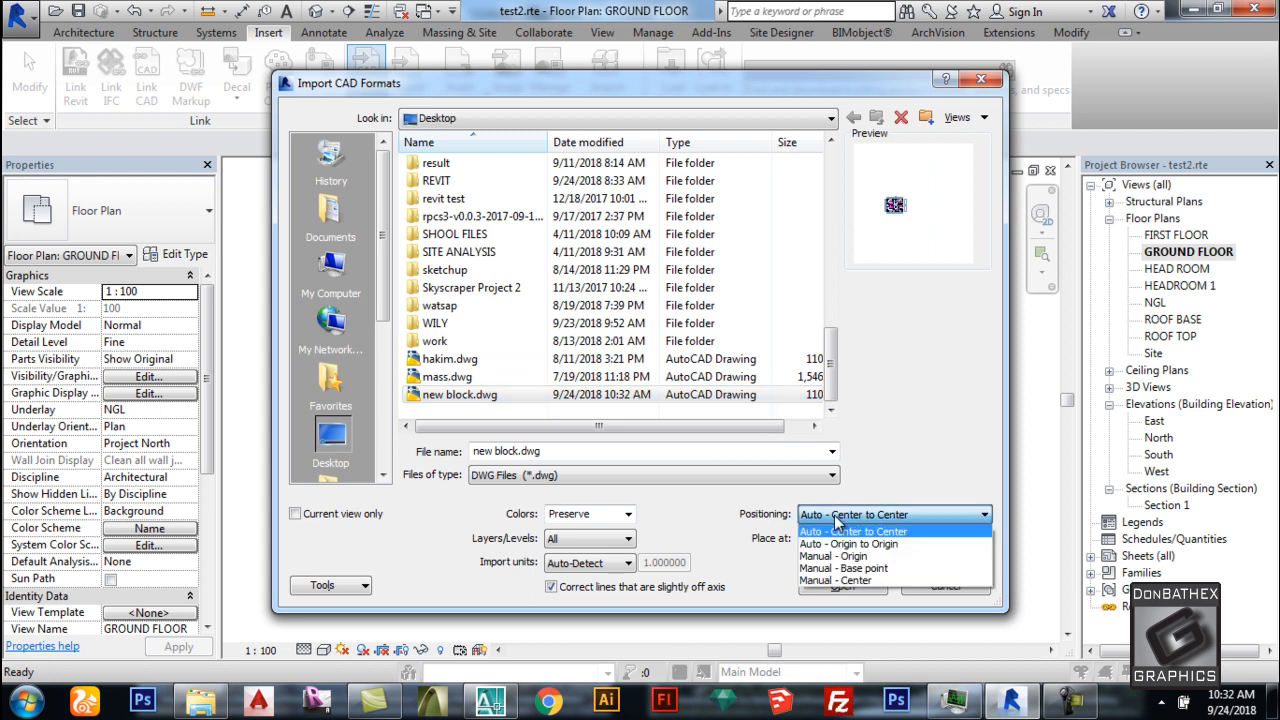
left_click(843, 584)
left_click(840, 588)
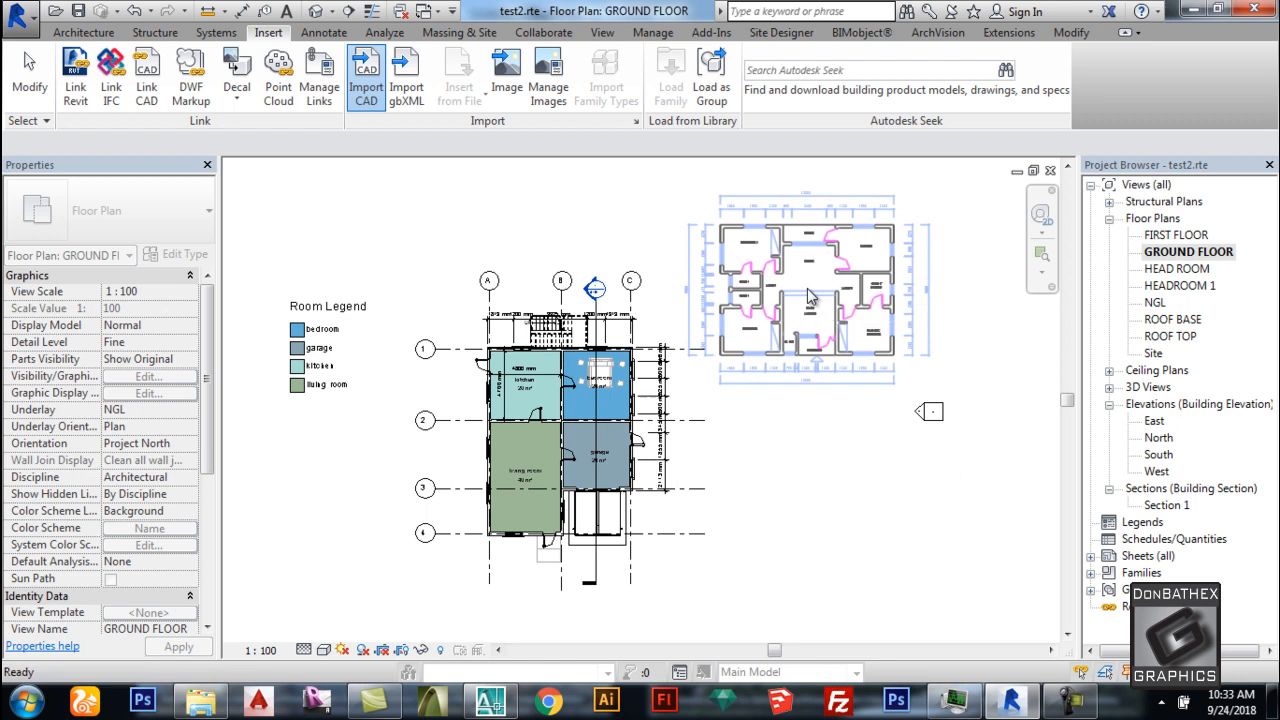
left_click(810, 296)
scroll(944, 230, "up", 3)
key("Escape")
scroll(580, 190, "up", 1)
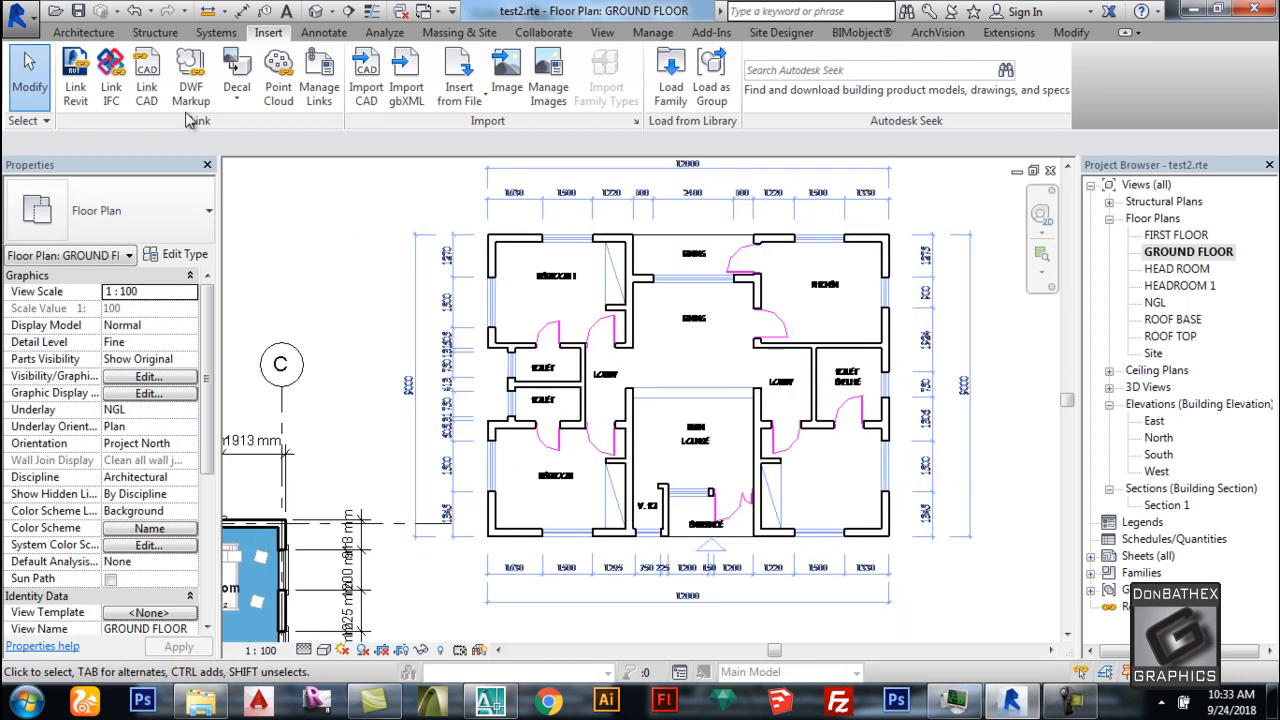
Trace two 225 WALL segments over the imported plan, along Bedroom 1's outer side and its lower partition.
left_click(84, 33)
left_click(85, 75)
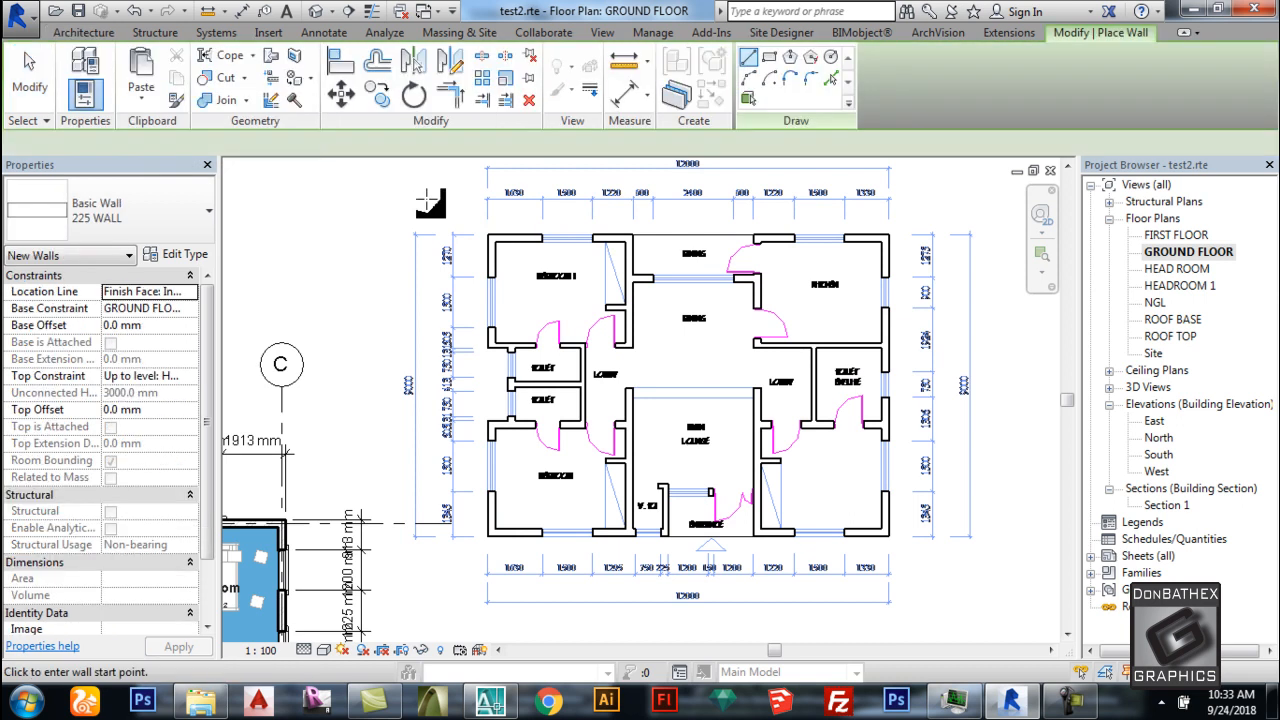
left_click(489, 235)
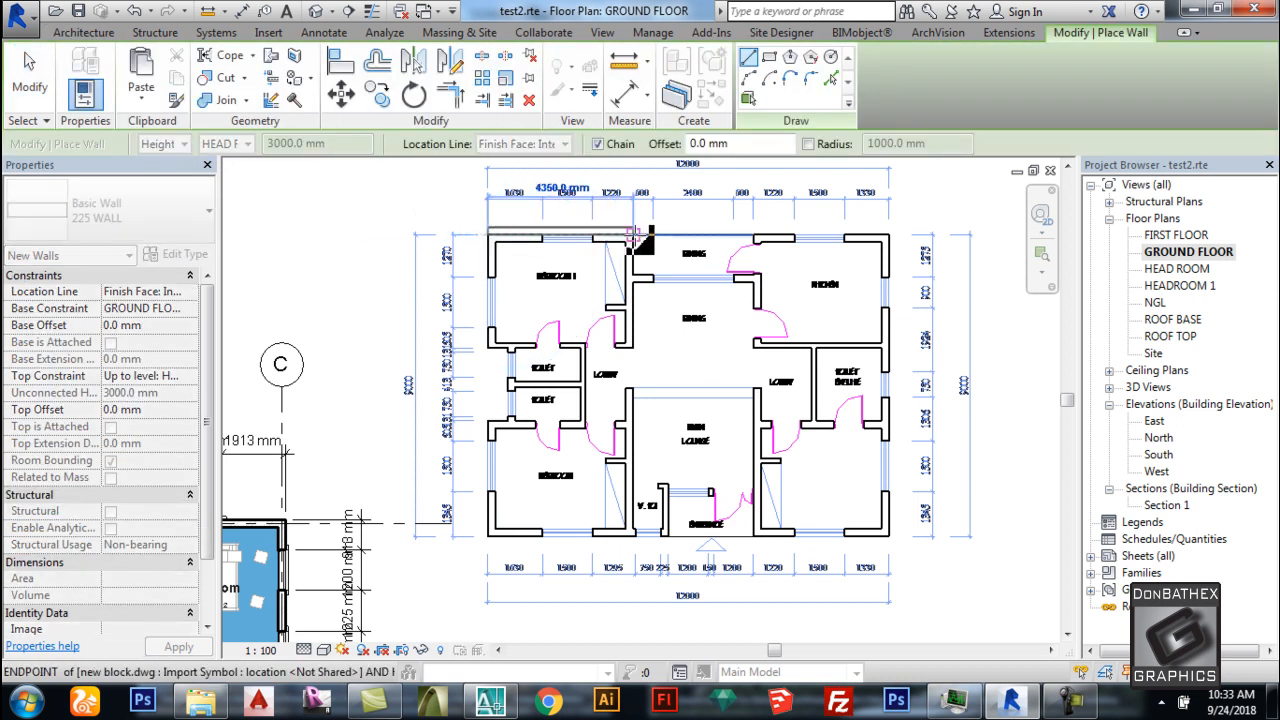
left_click(489, 346)
left_click(599, 345)
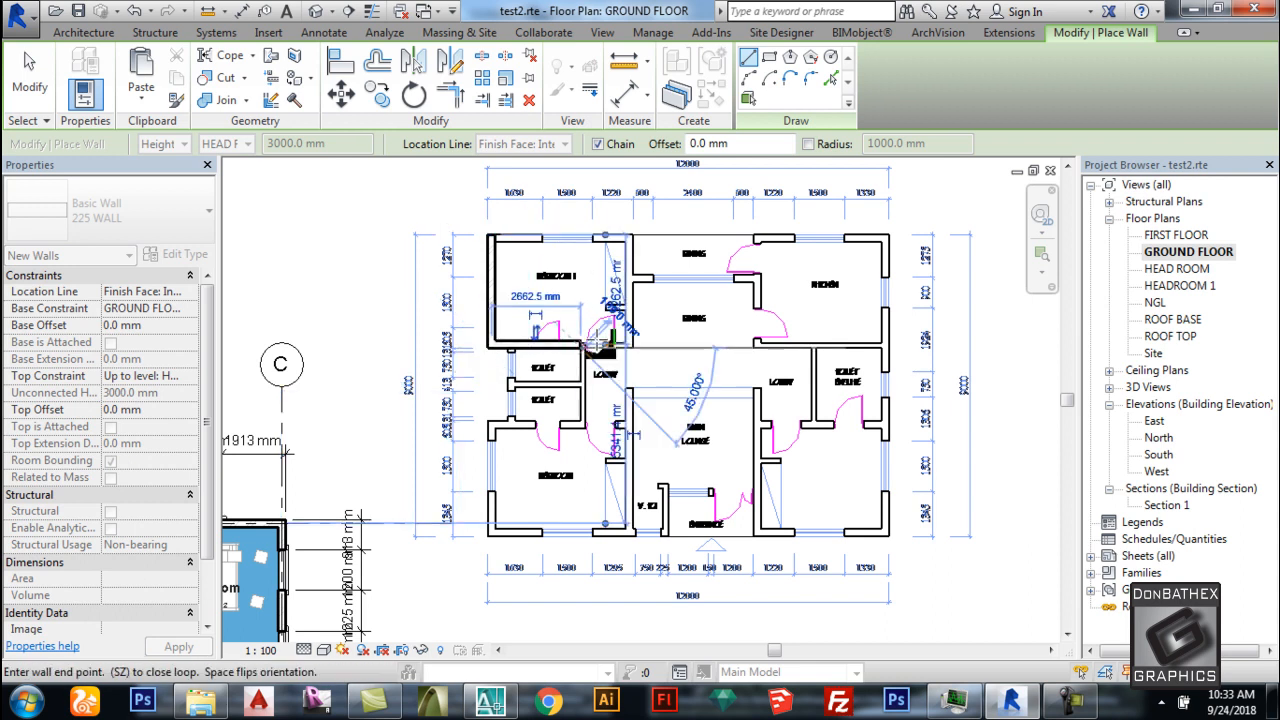
key("Escape")
key("Escape")
scroll(523, 270, "up", 4)
scroll(447, 281, "down", 6)
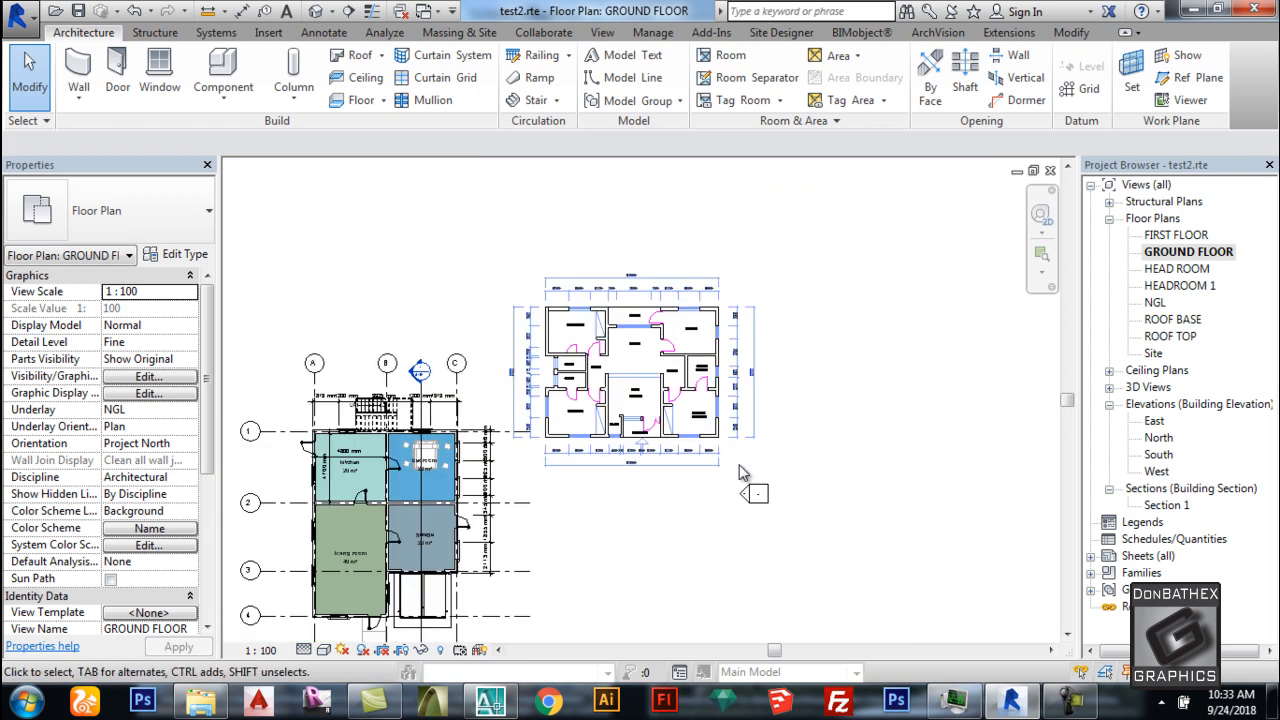
scroll(661, 290, "down", 2)
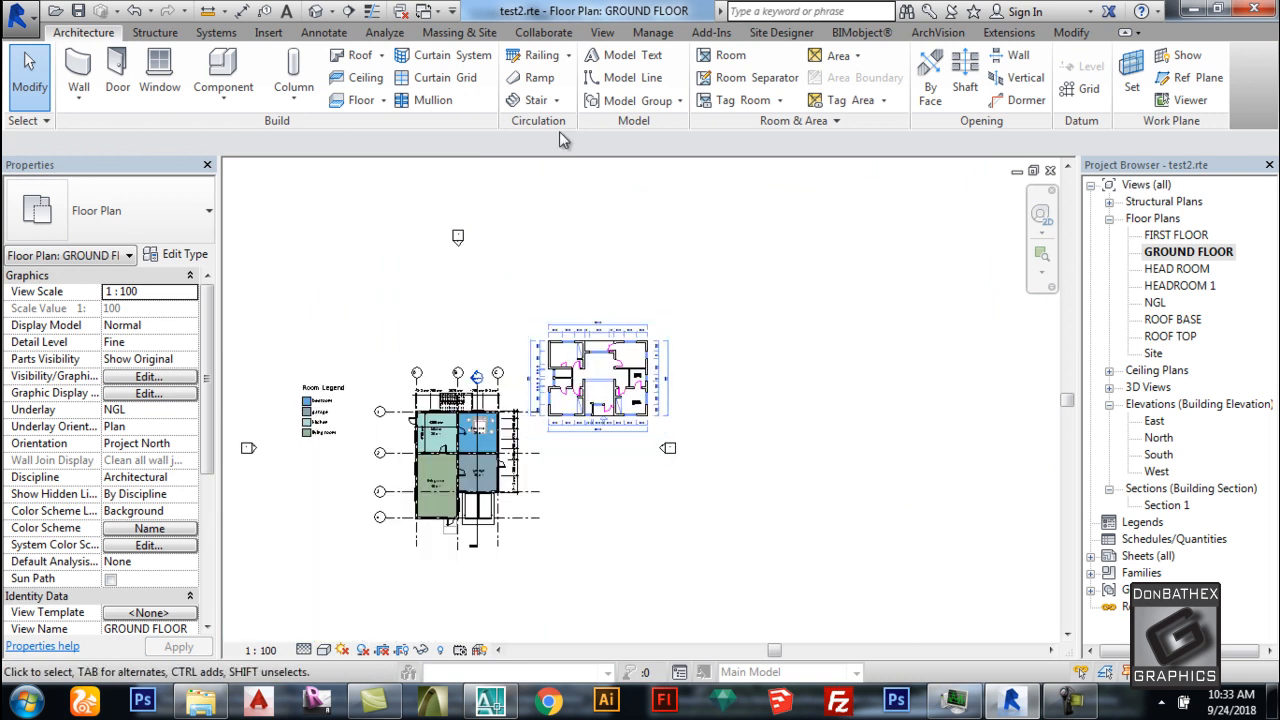
Show the default 3D view, then open the perspective view 3D View 1 with its whole frame in sight.
left_click(268, 32)
left_click(324, 32)
left_click(384, 32)
left_click(315, 11)
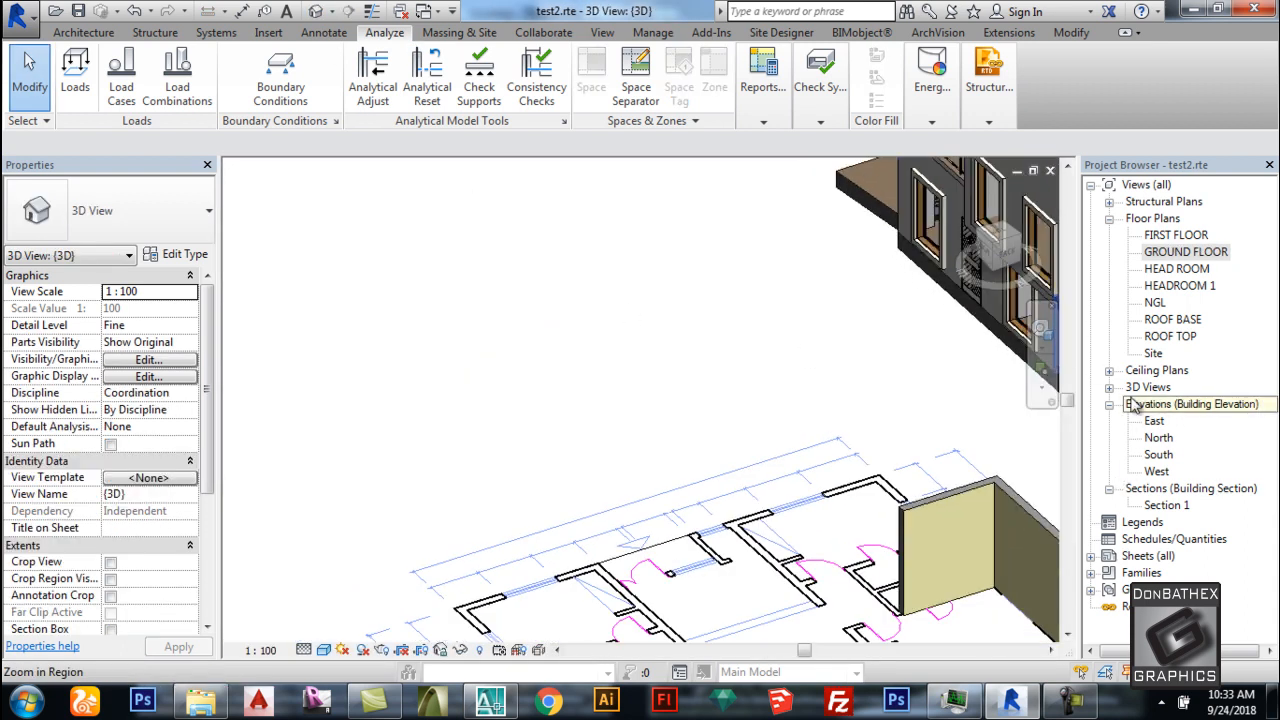
left_click(1109, 387)
double_click(1170, 403)
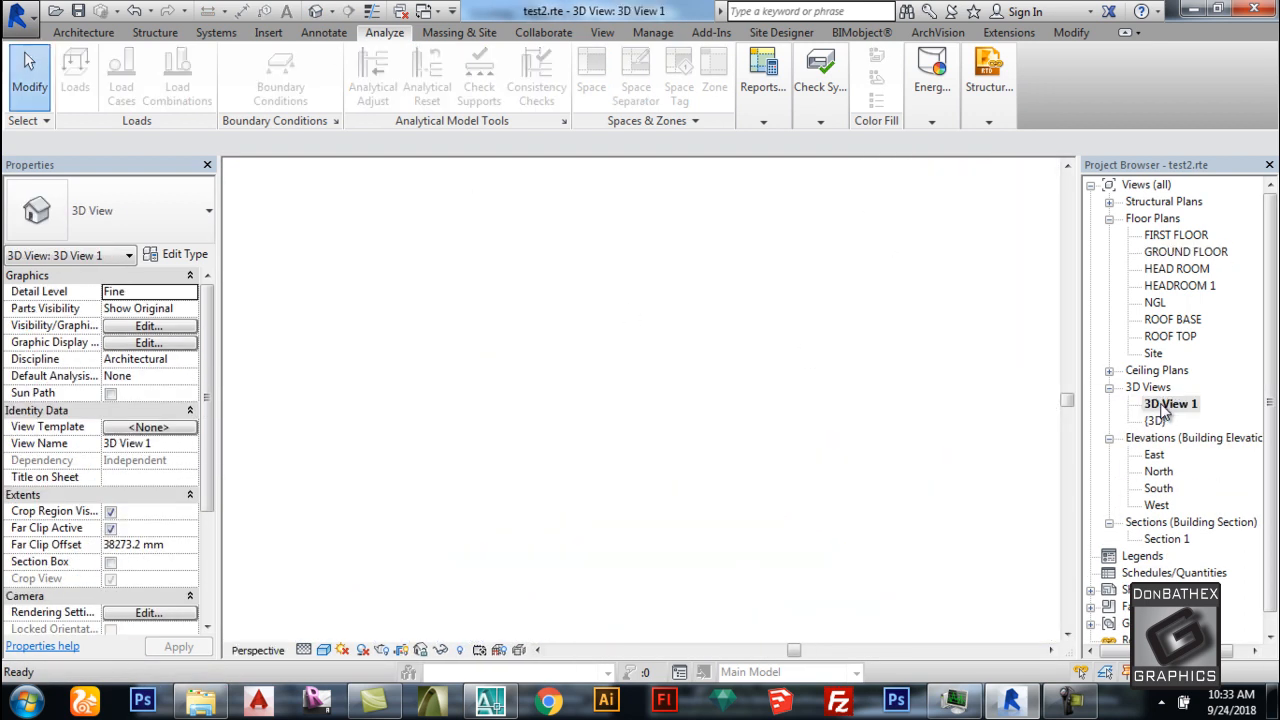
scroll(750, 375, "down", 2)
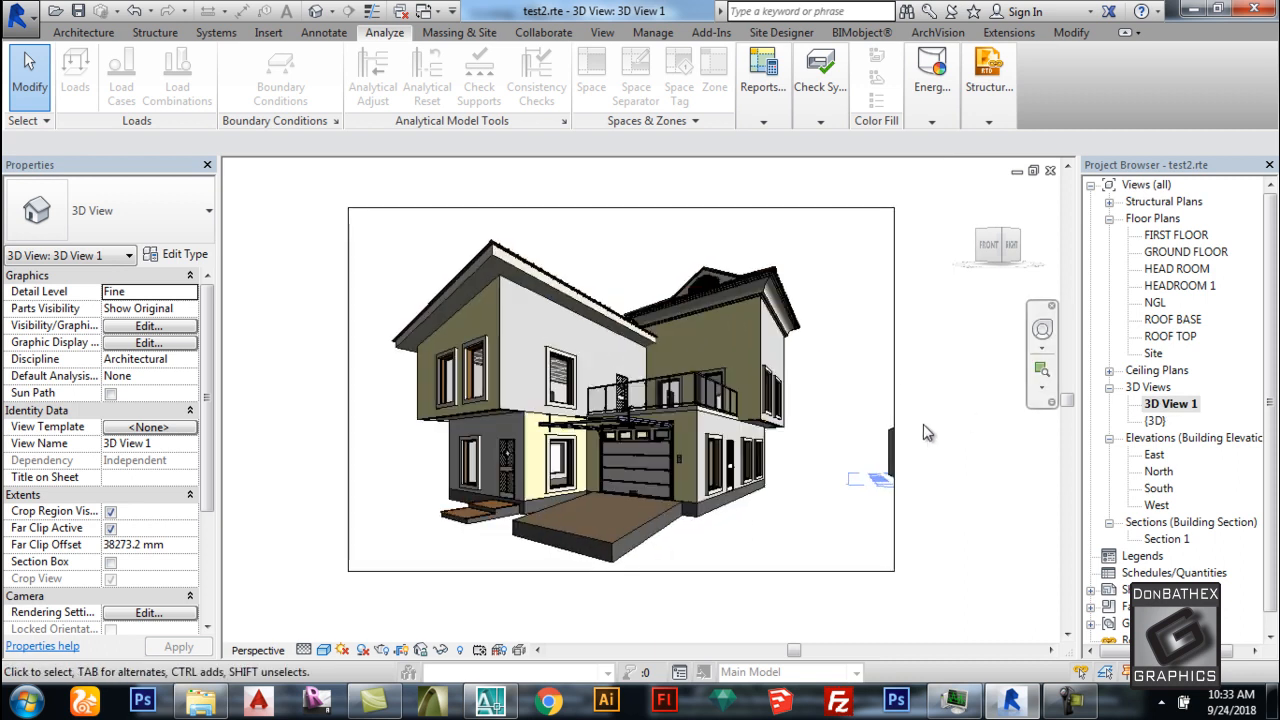
Open the graphic display options of 3D View 1 and enable smooth lines with anti-aliasing and cast shadows.
left_click(324, 651)
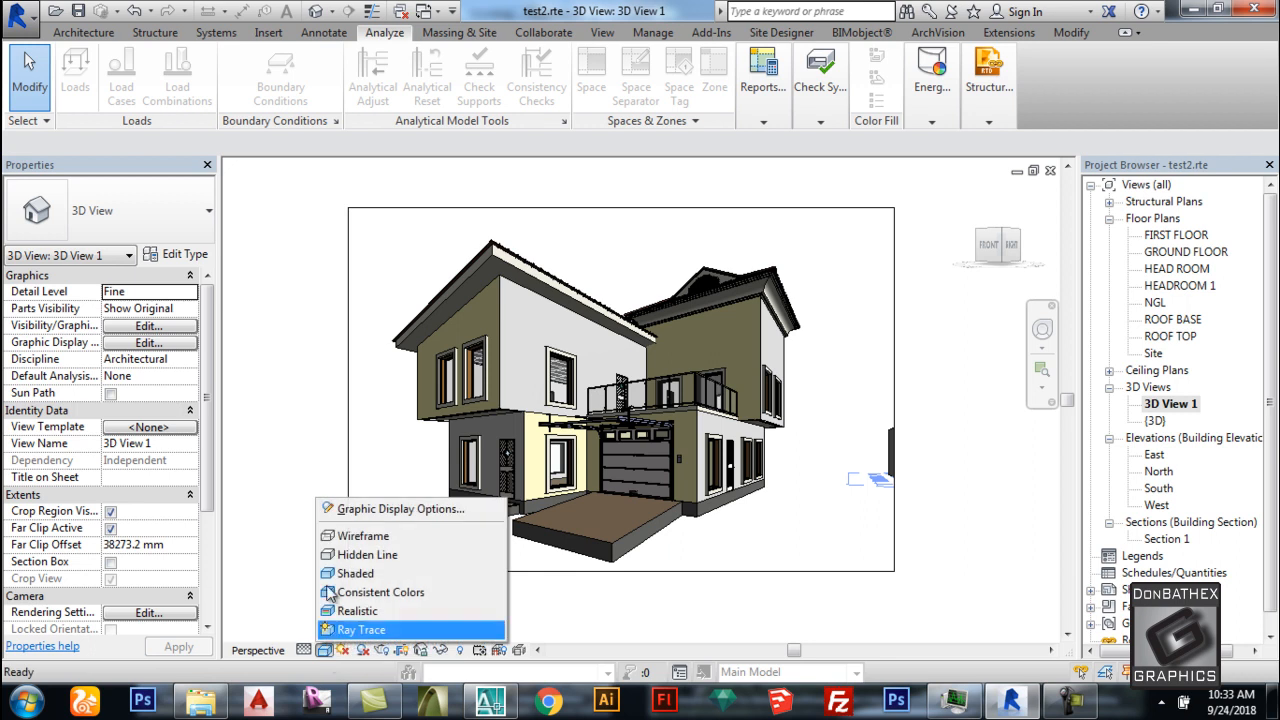
left_click(350, 509)
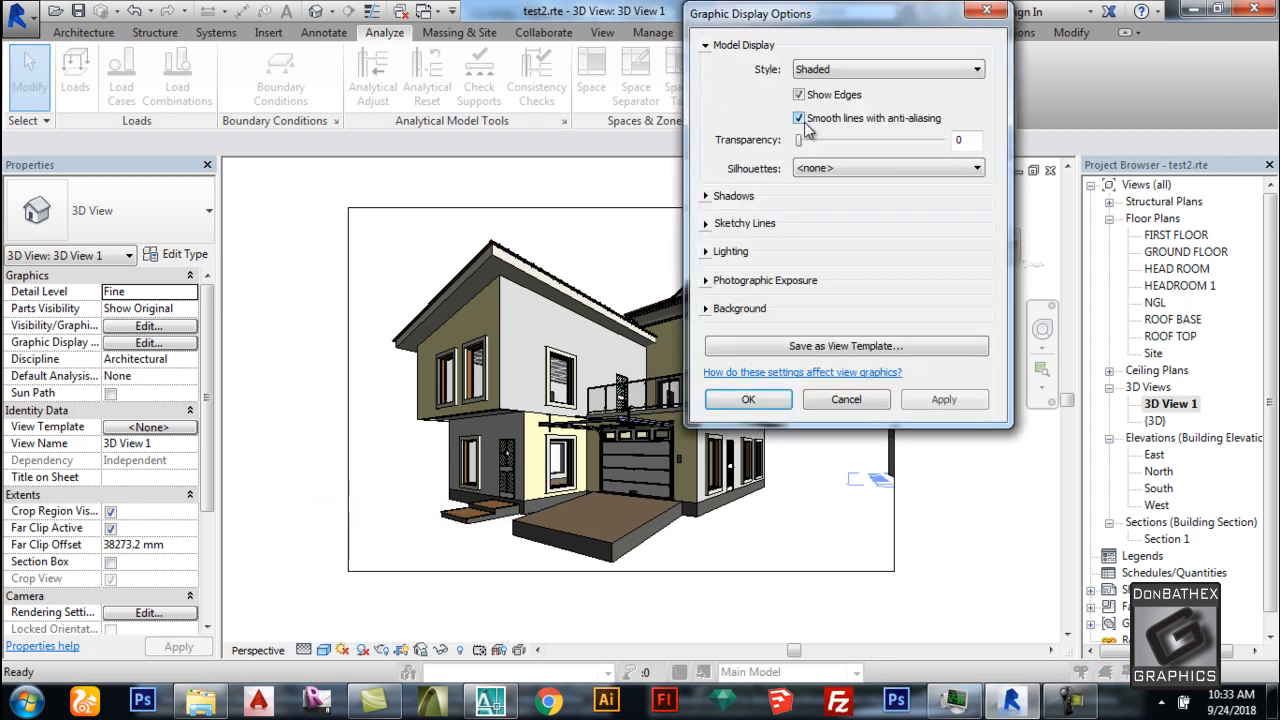
left_click(705, 45)
left_click(706, 72)
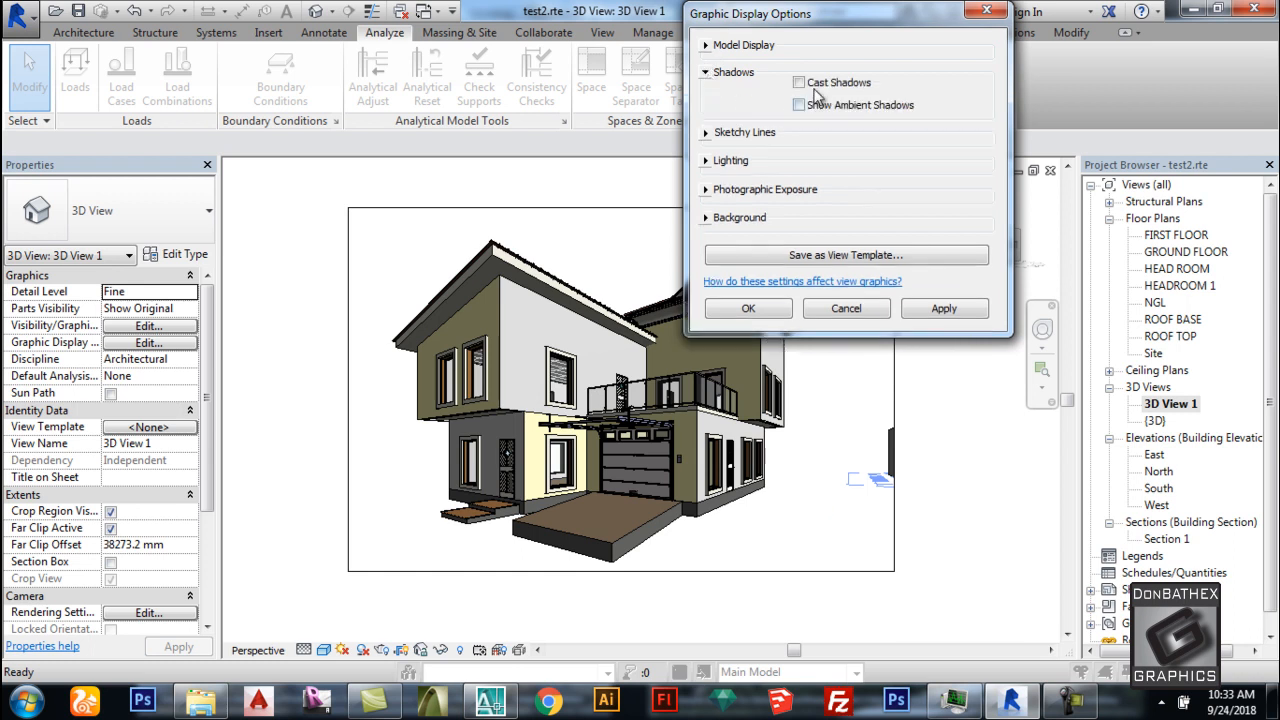
left_click(705, 73)
left_click(706, 100)
Enable sketchy lines with extension 4, and set the ambient light to 20 and the shadow intensity to 10.
left_click(800, 116)
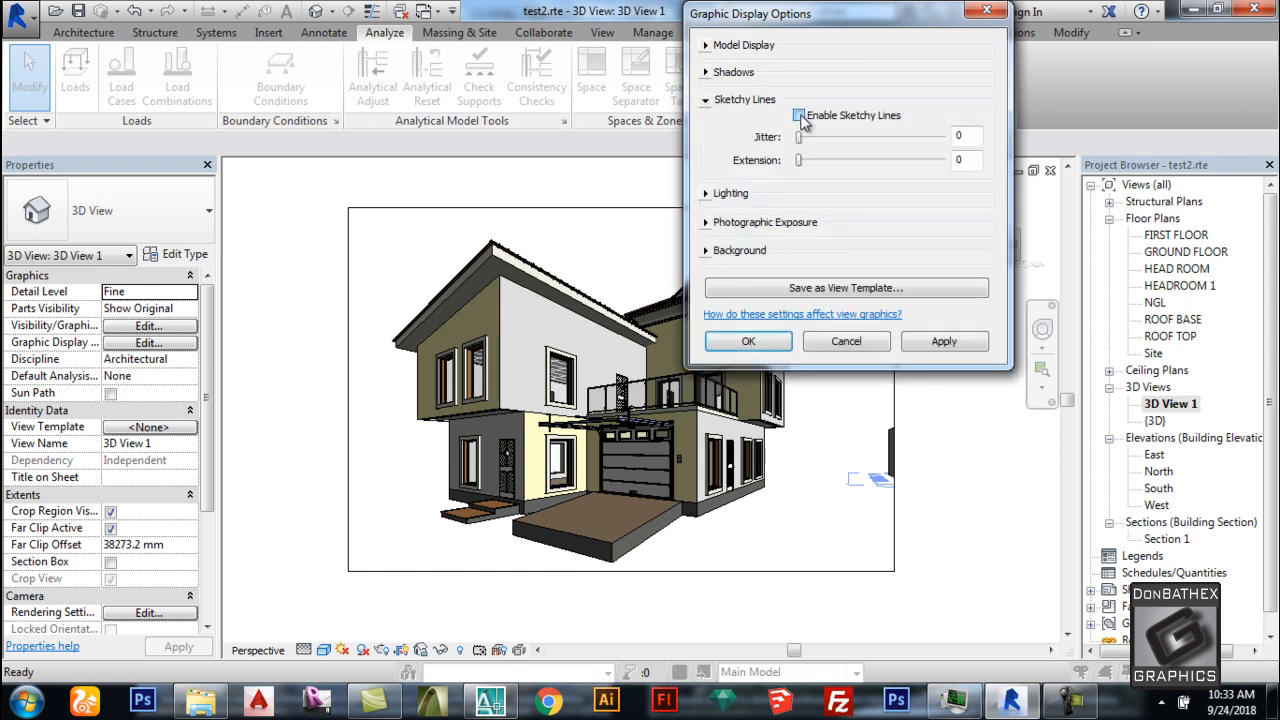
left_click(848, 160)
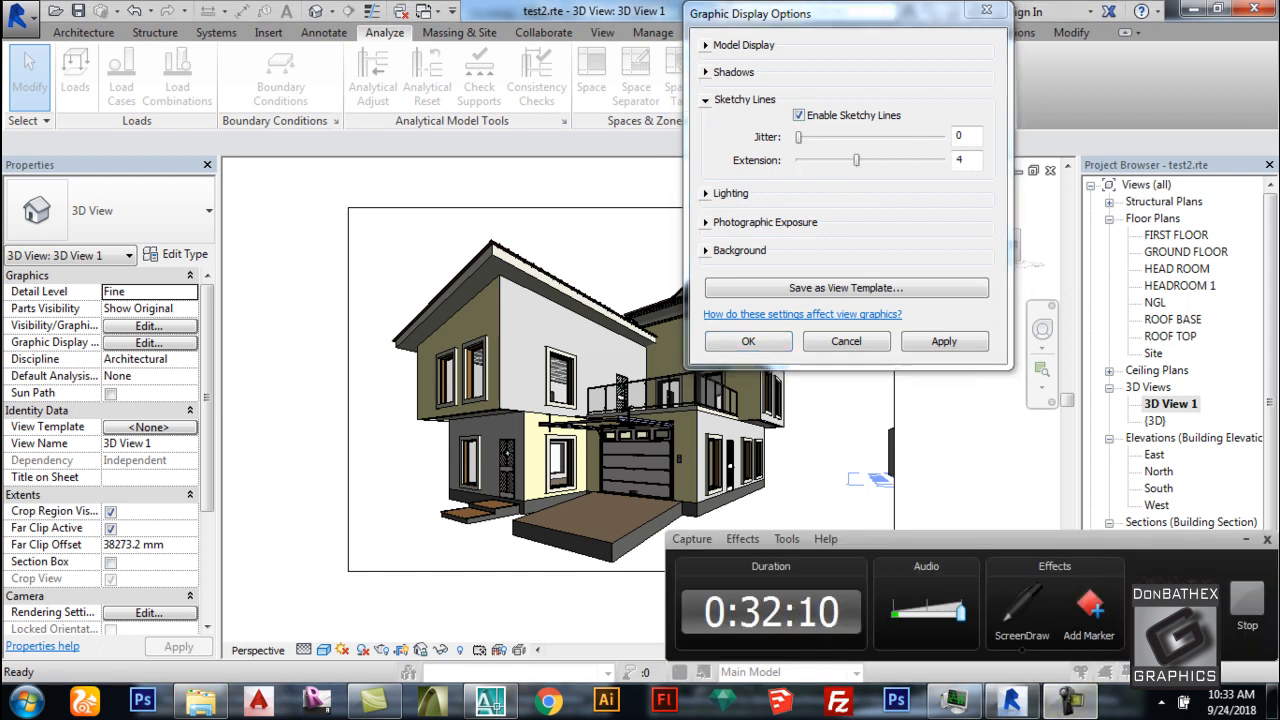
left_click(707, 194)
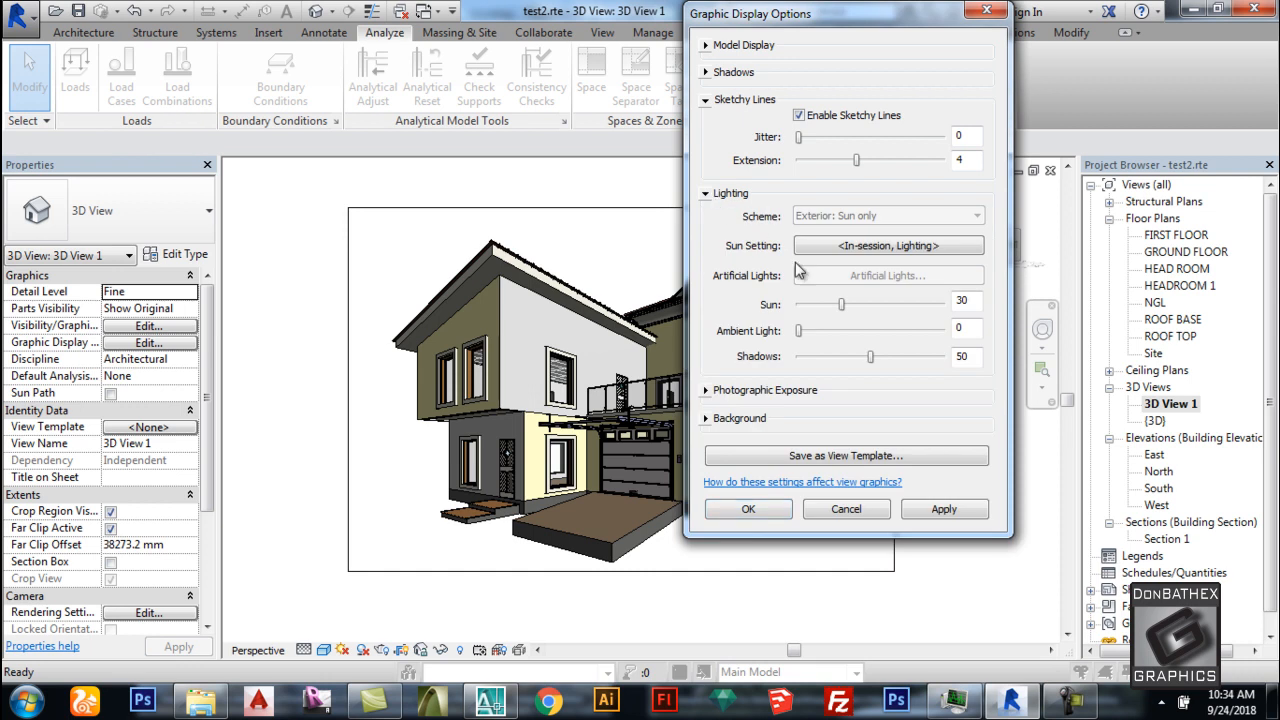
left_click(825, 336)
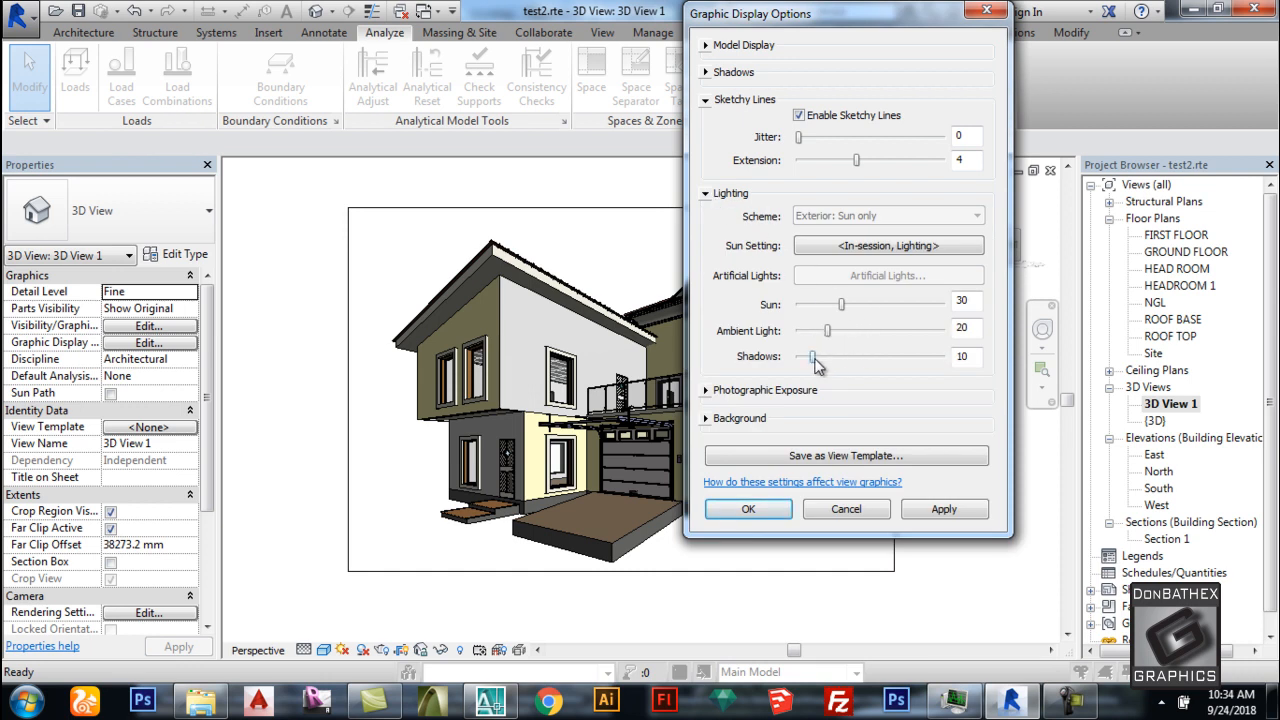
Give 3D View 1 a Gradient background and apply the graphic display options.
left_click(706, 195)
left_click(706, 224)
left_click(706, 224)
left_click(707, 250)
left_click(828, 277)
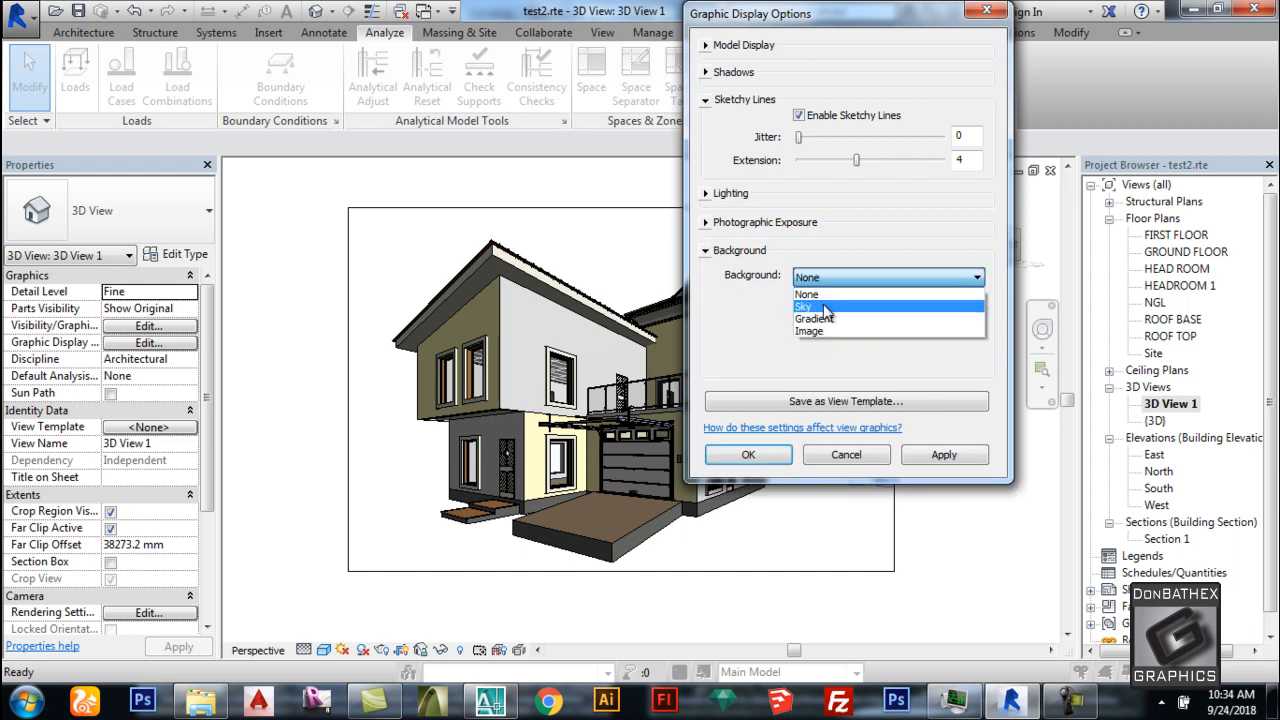
left_click(814, 318)
left_click(775, 457)
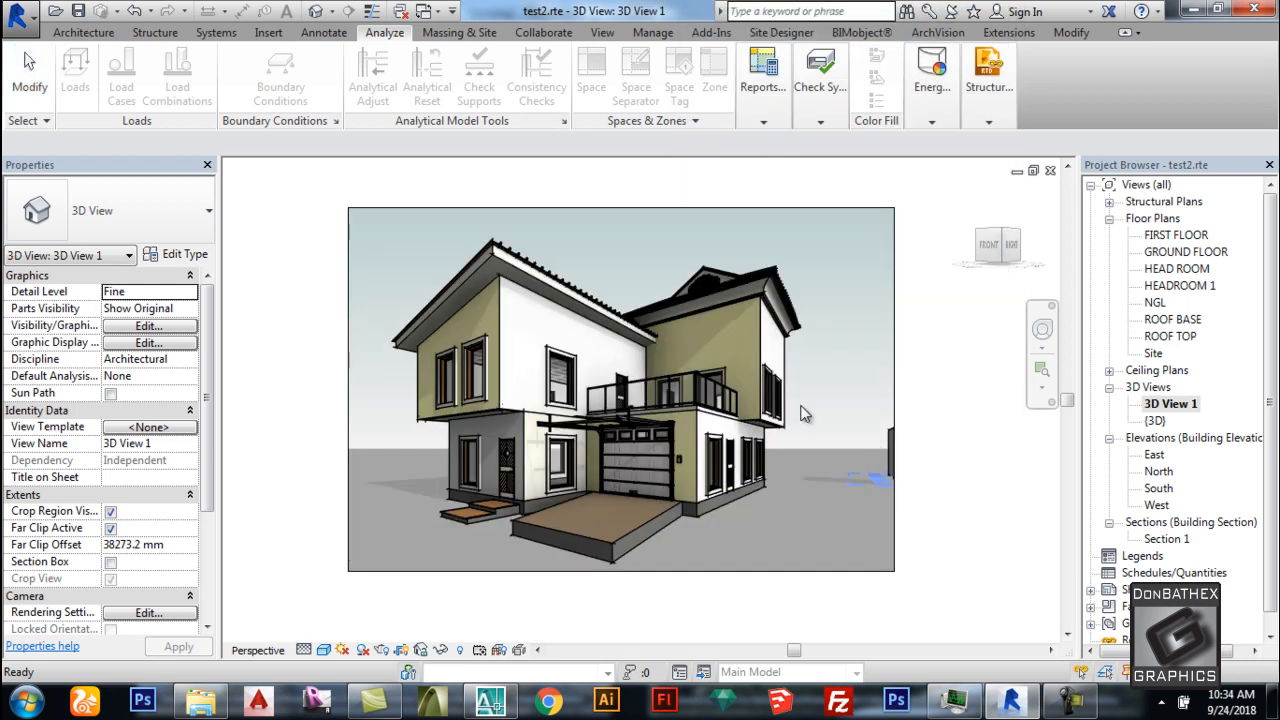
scroll(571, 266, "up", 1)
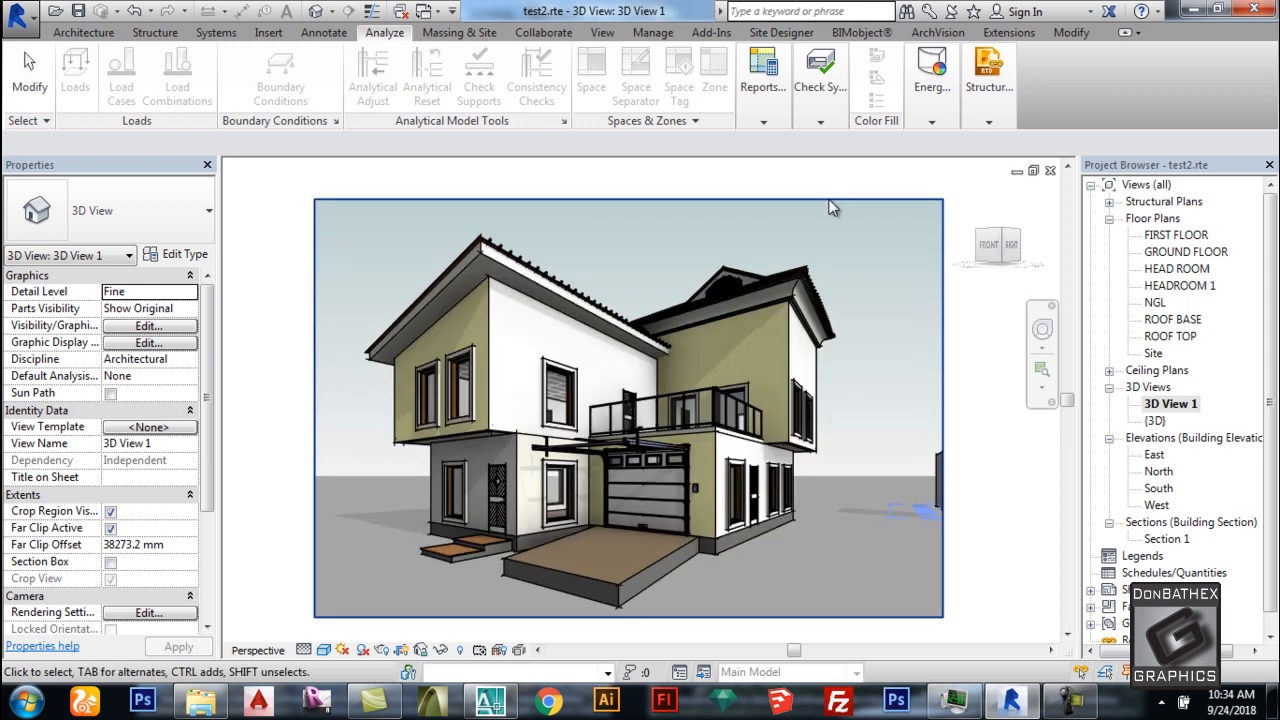
left_click(978, 411)
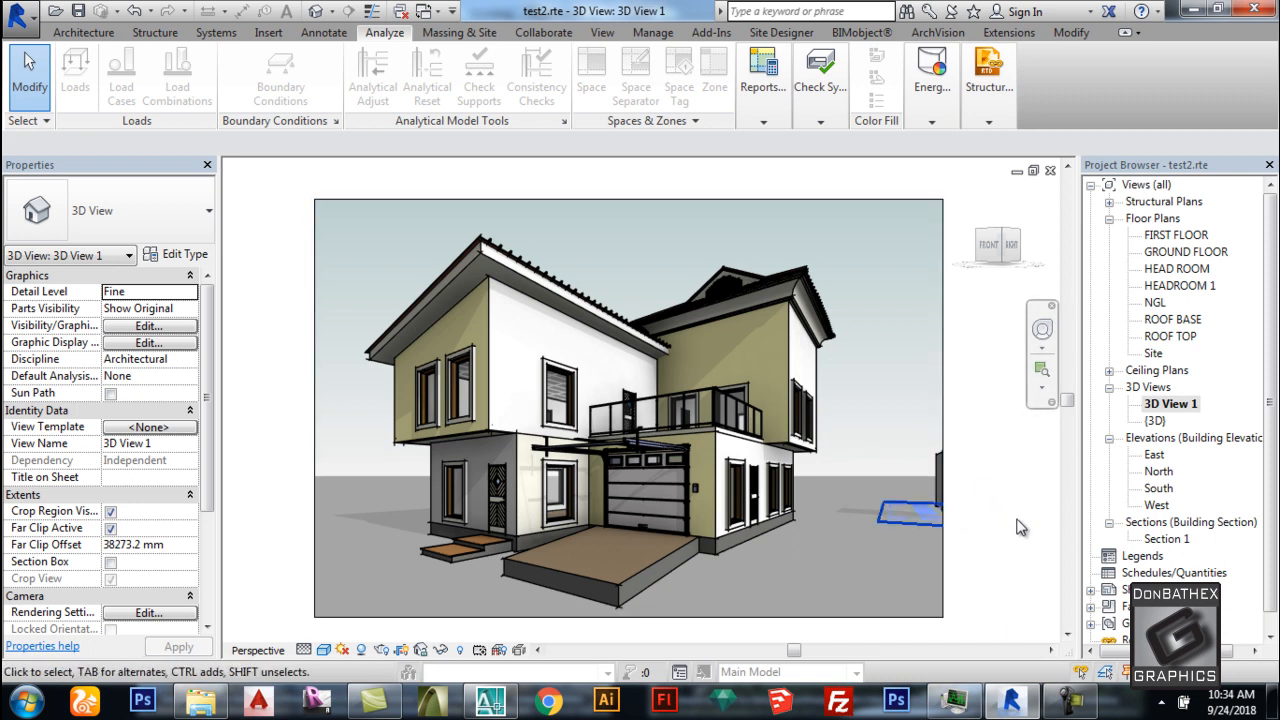
left_click(1071, 700)
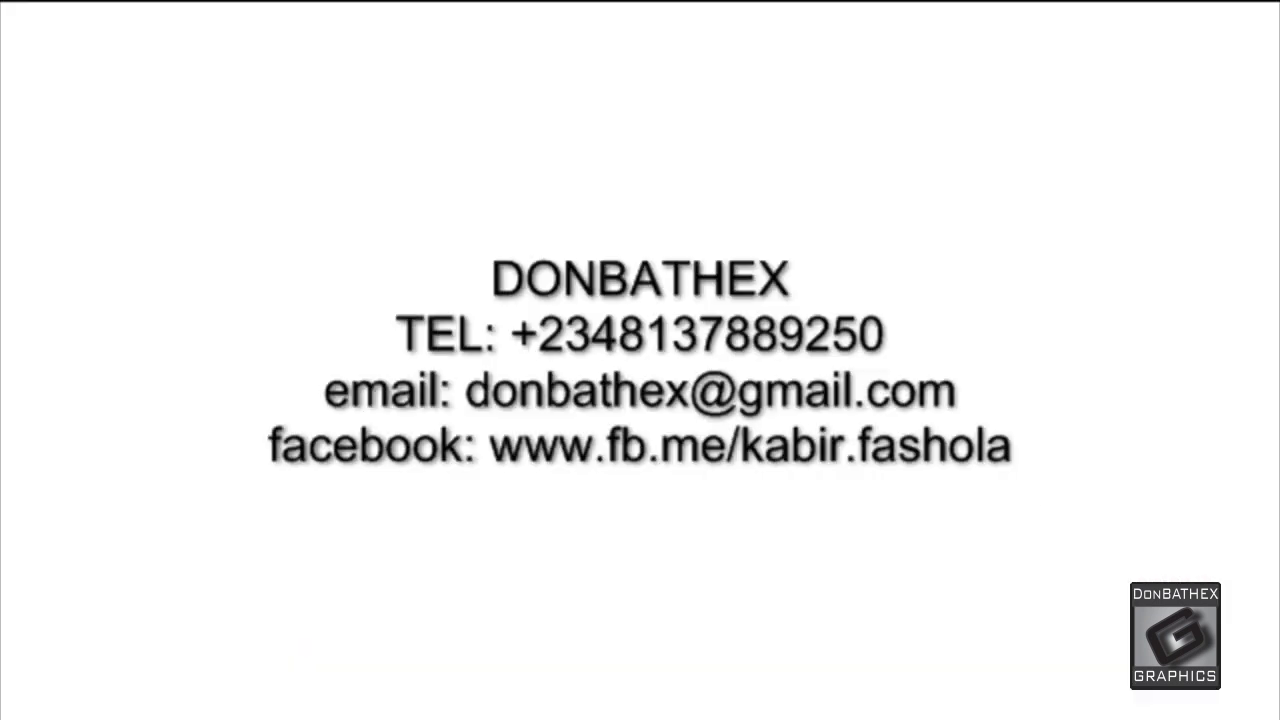